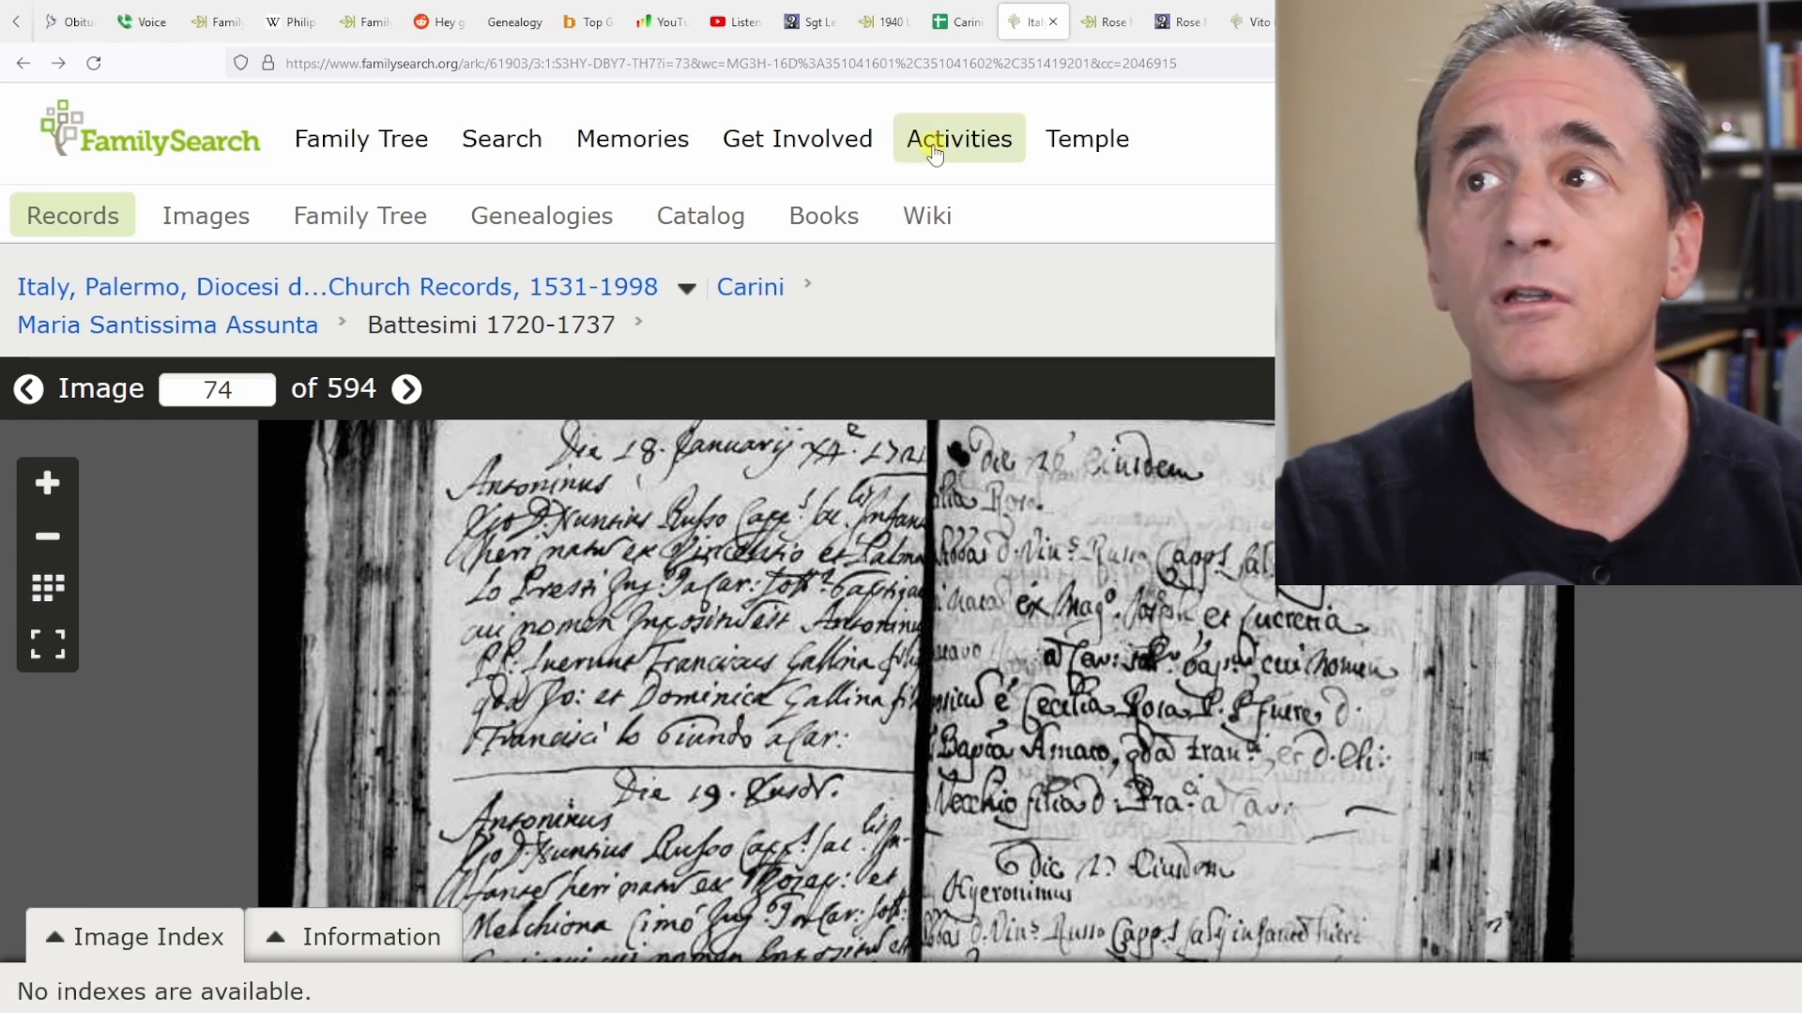
Switch to the Carini-Docs spreadsheet and browse its marriage, CARINI BURIALS, Ellis Island and Baptism sheets.
left_click(957, 20)
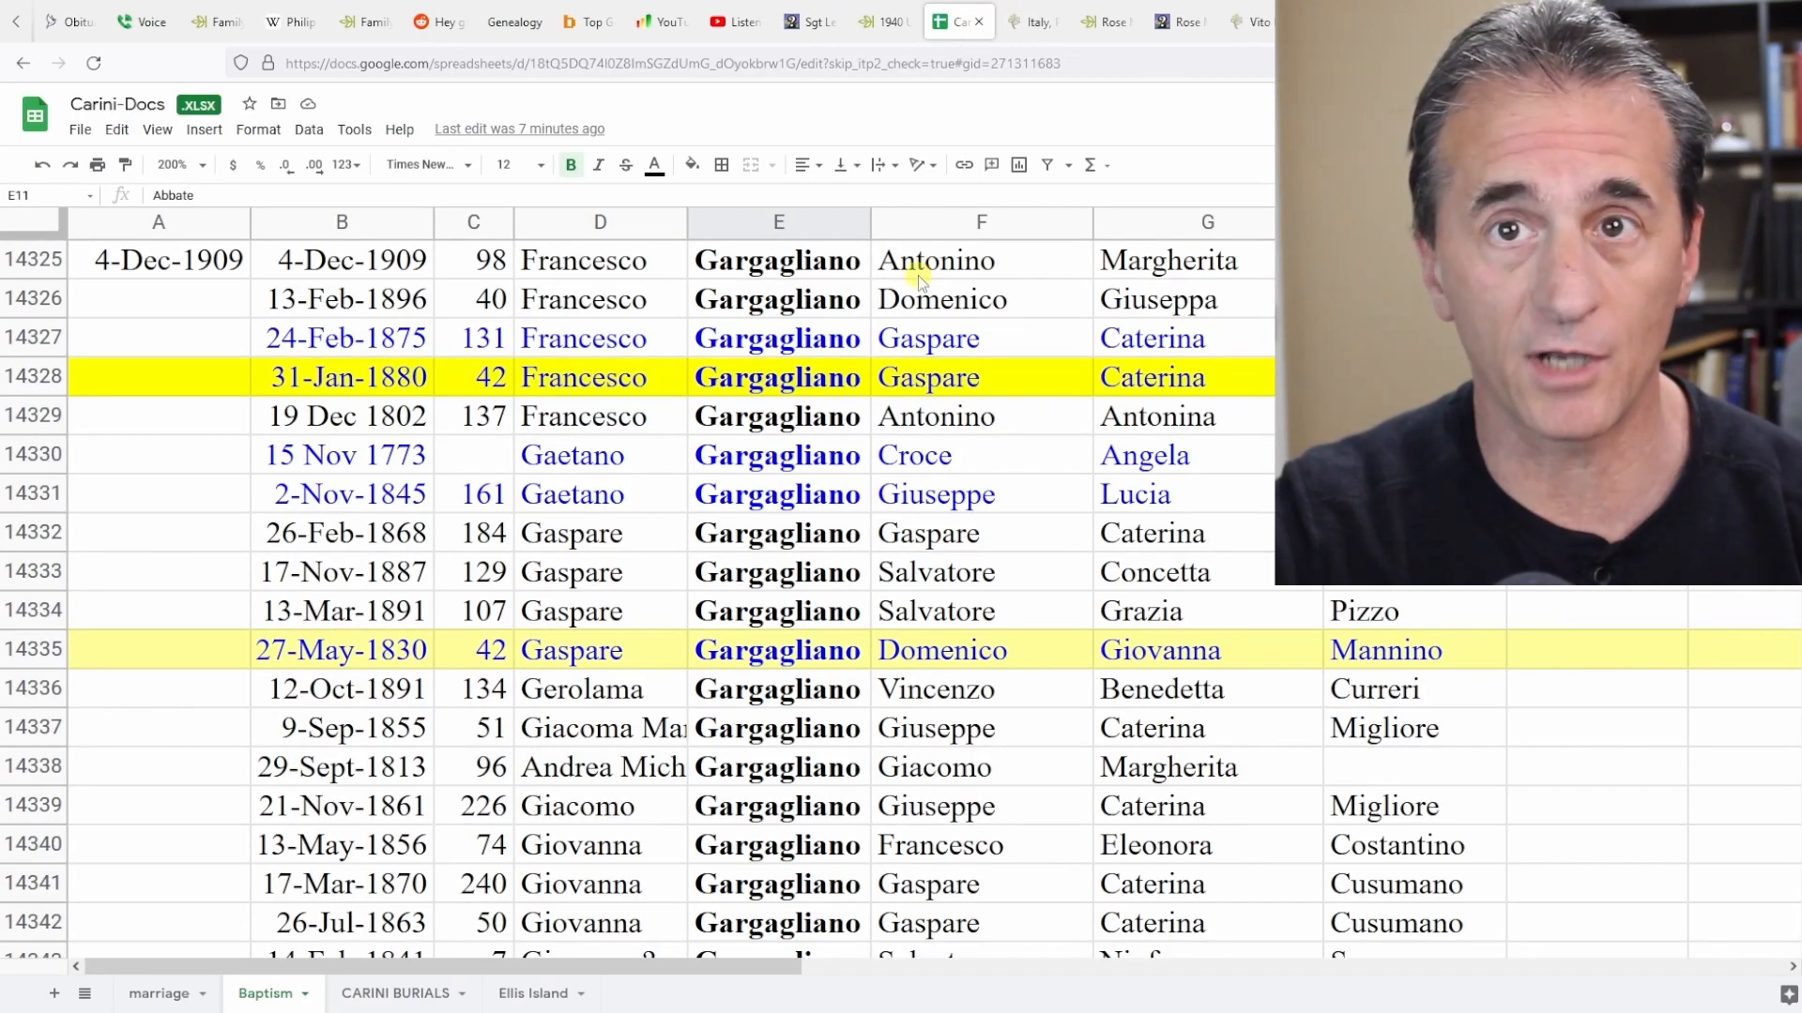
left_click(171, 991)
left_click(380, 993)
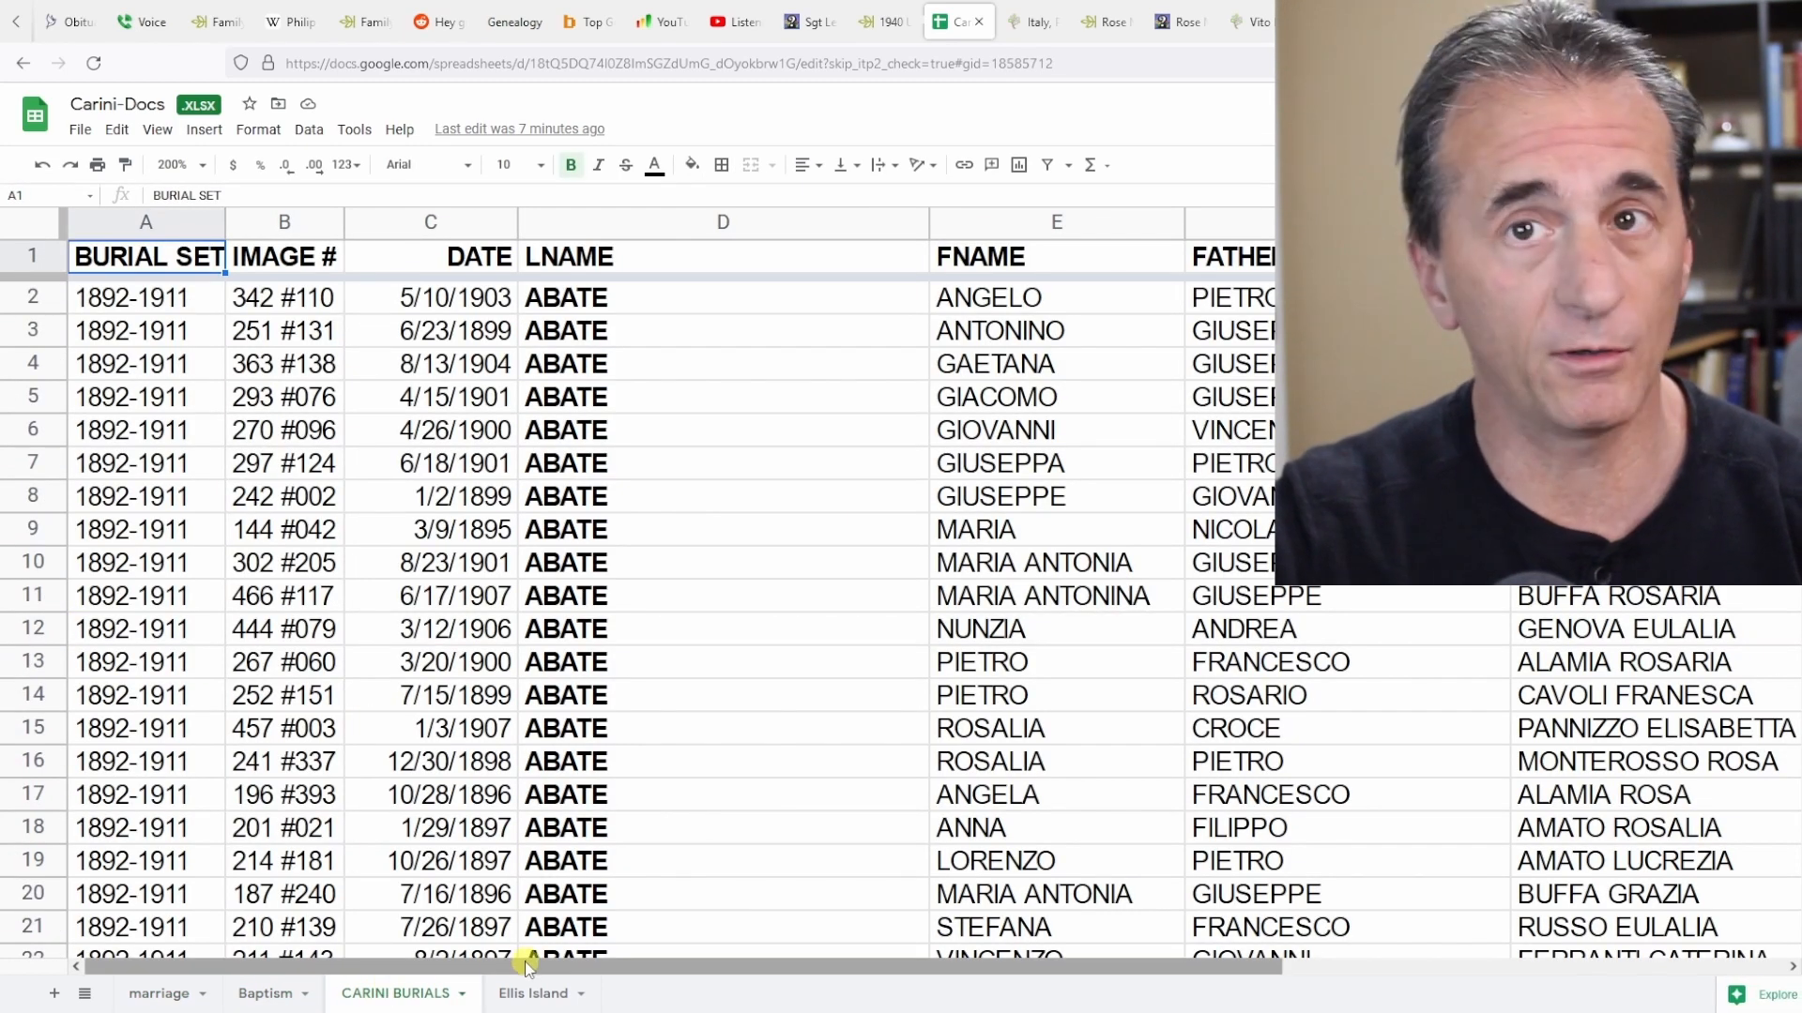
left_click(532, 995)
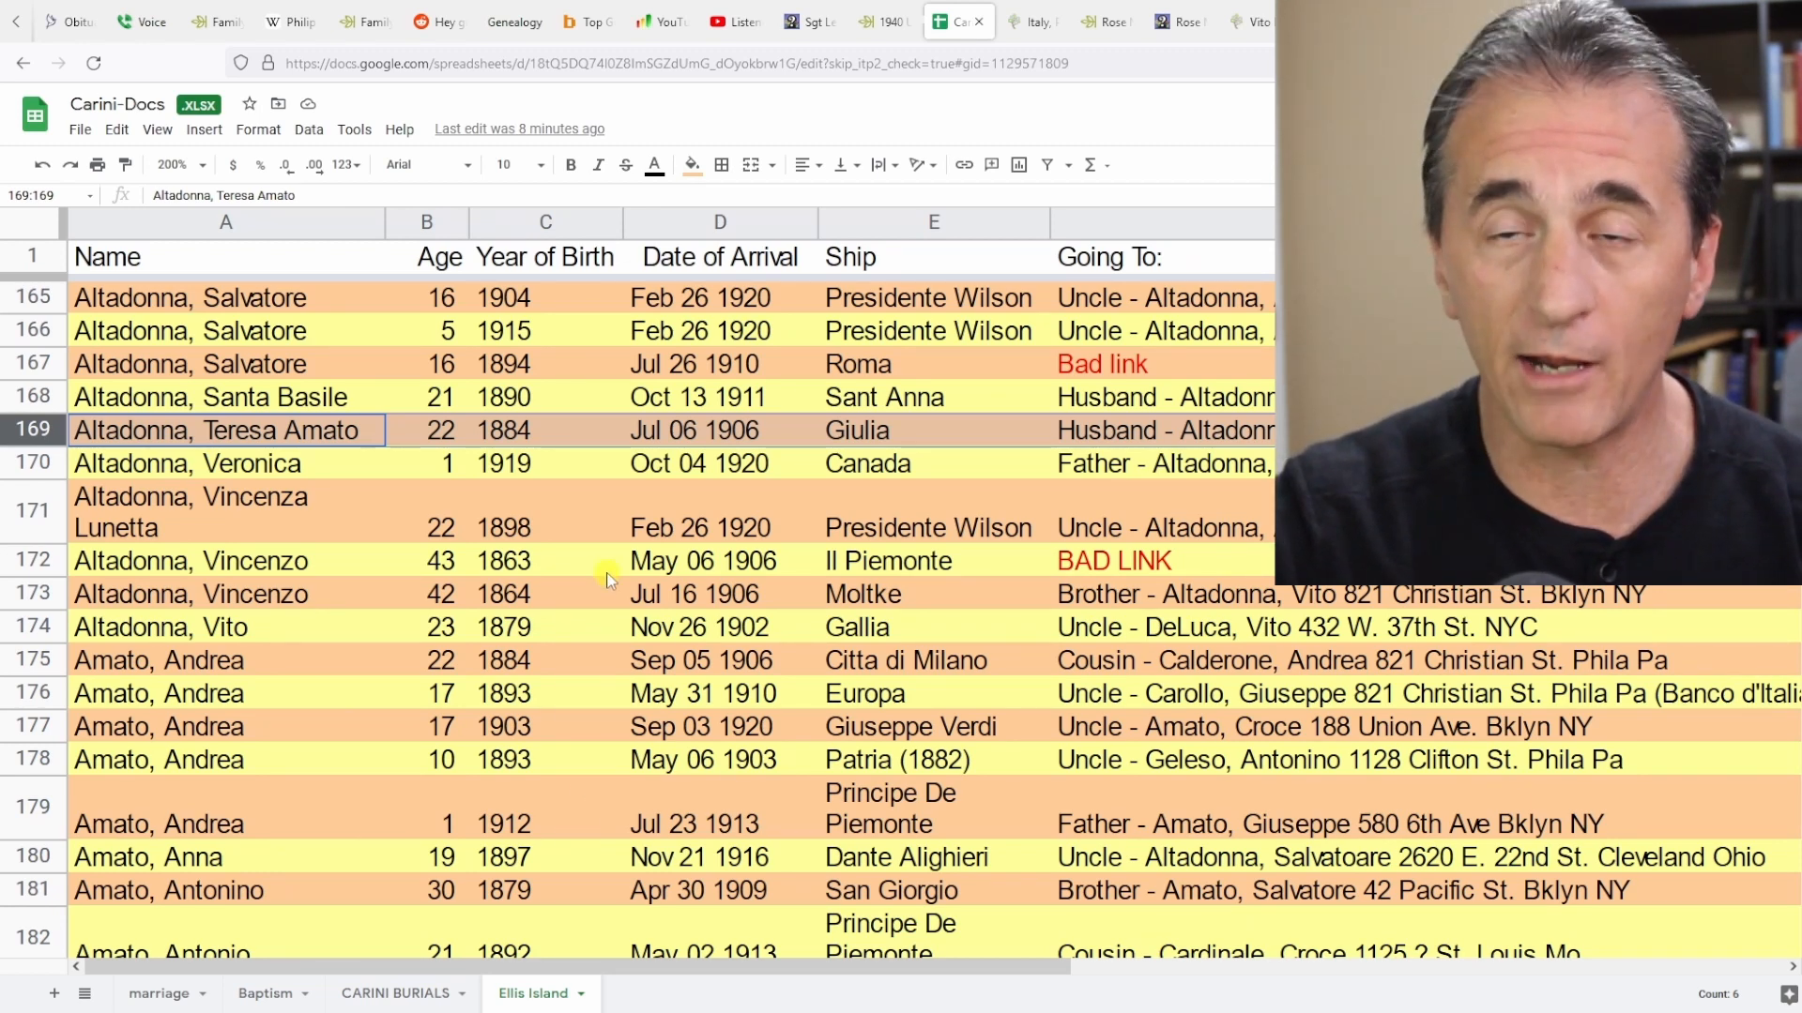
left_click(271, 997)
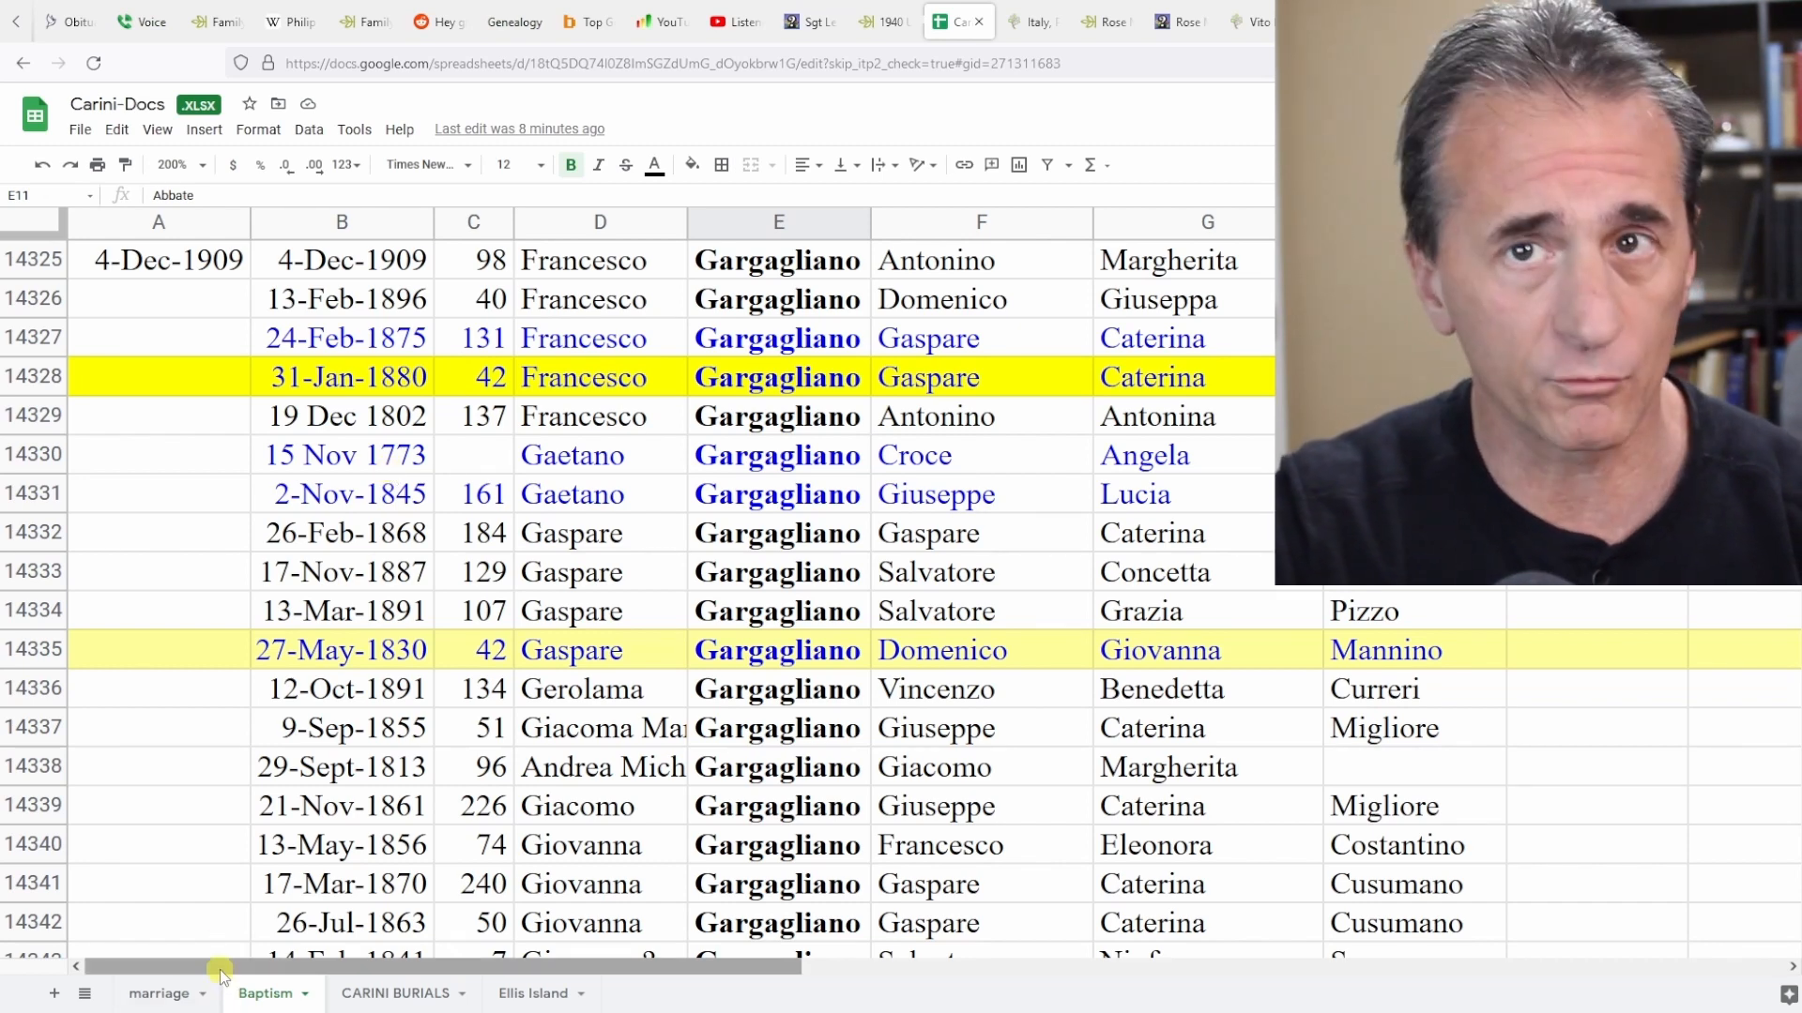
Scroll across the Baptism sheet to the link column and open the FamilySearch record link in row 14330.
left_click_drag(219, 974, 963, 974)
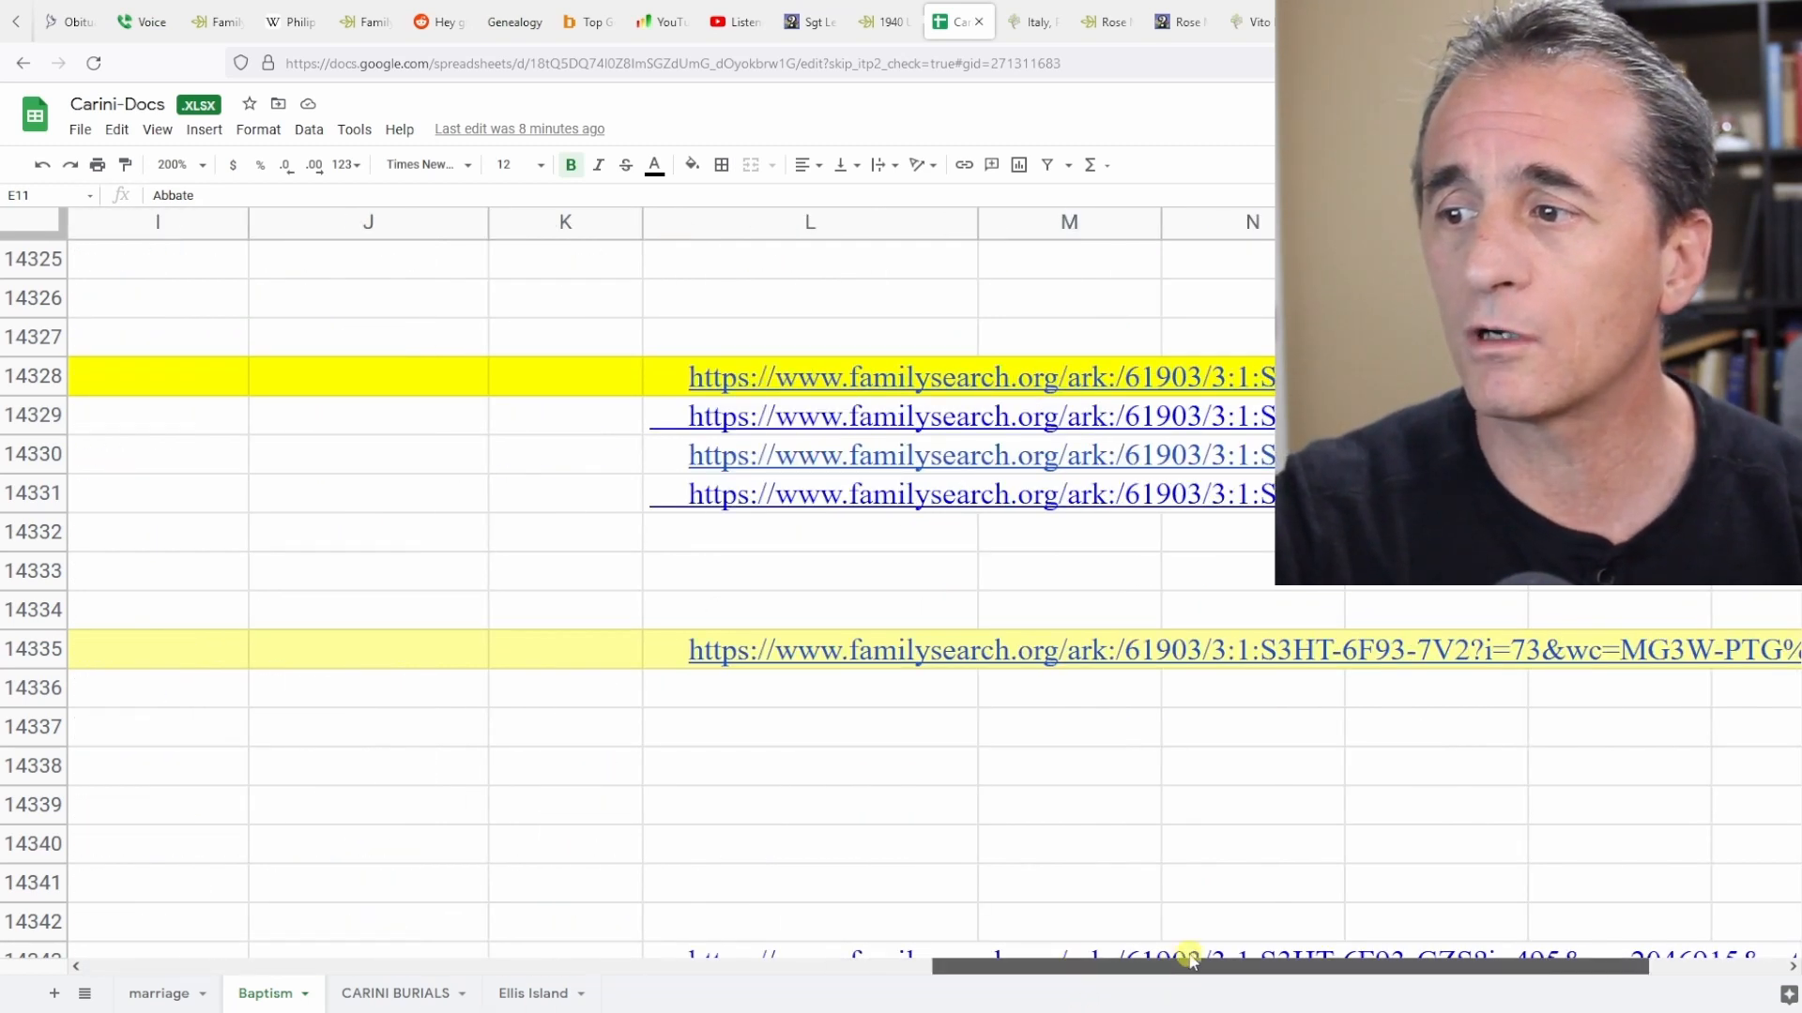
left_click_drag(1074, 974, 1169, 973)
mouse_move(620, 420)
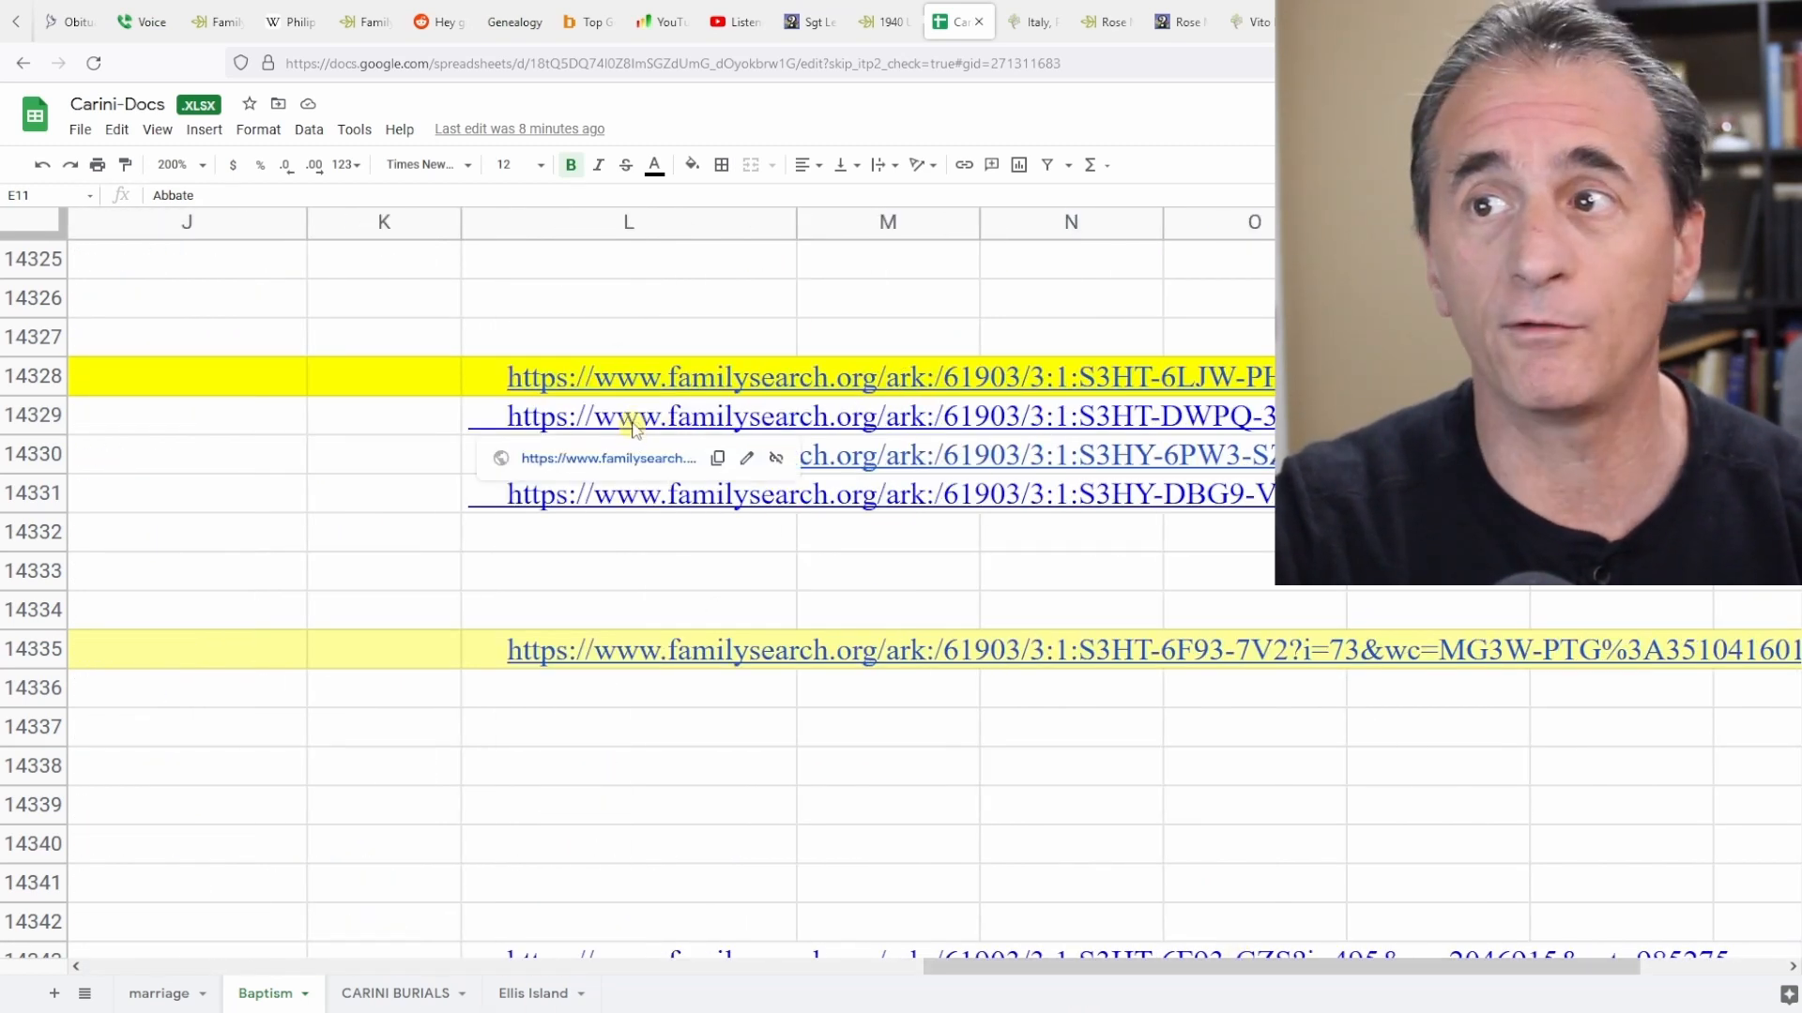
left_click(601, 458)
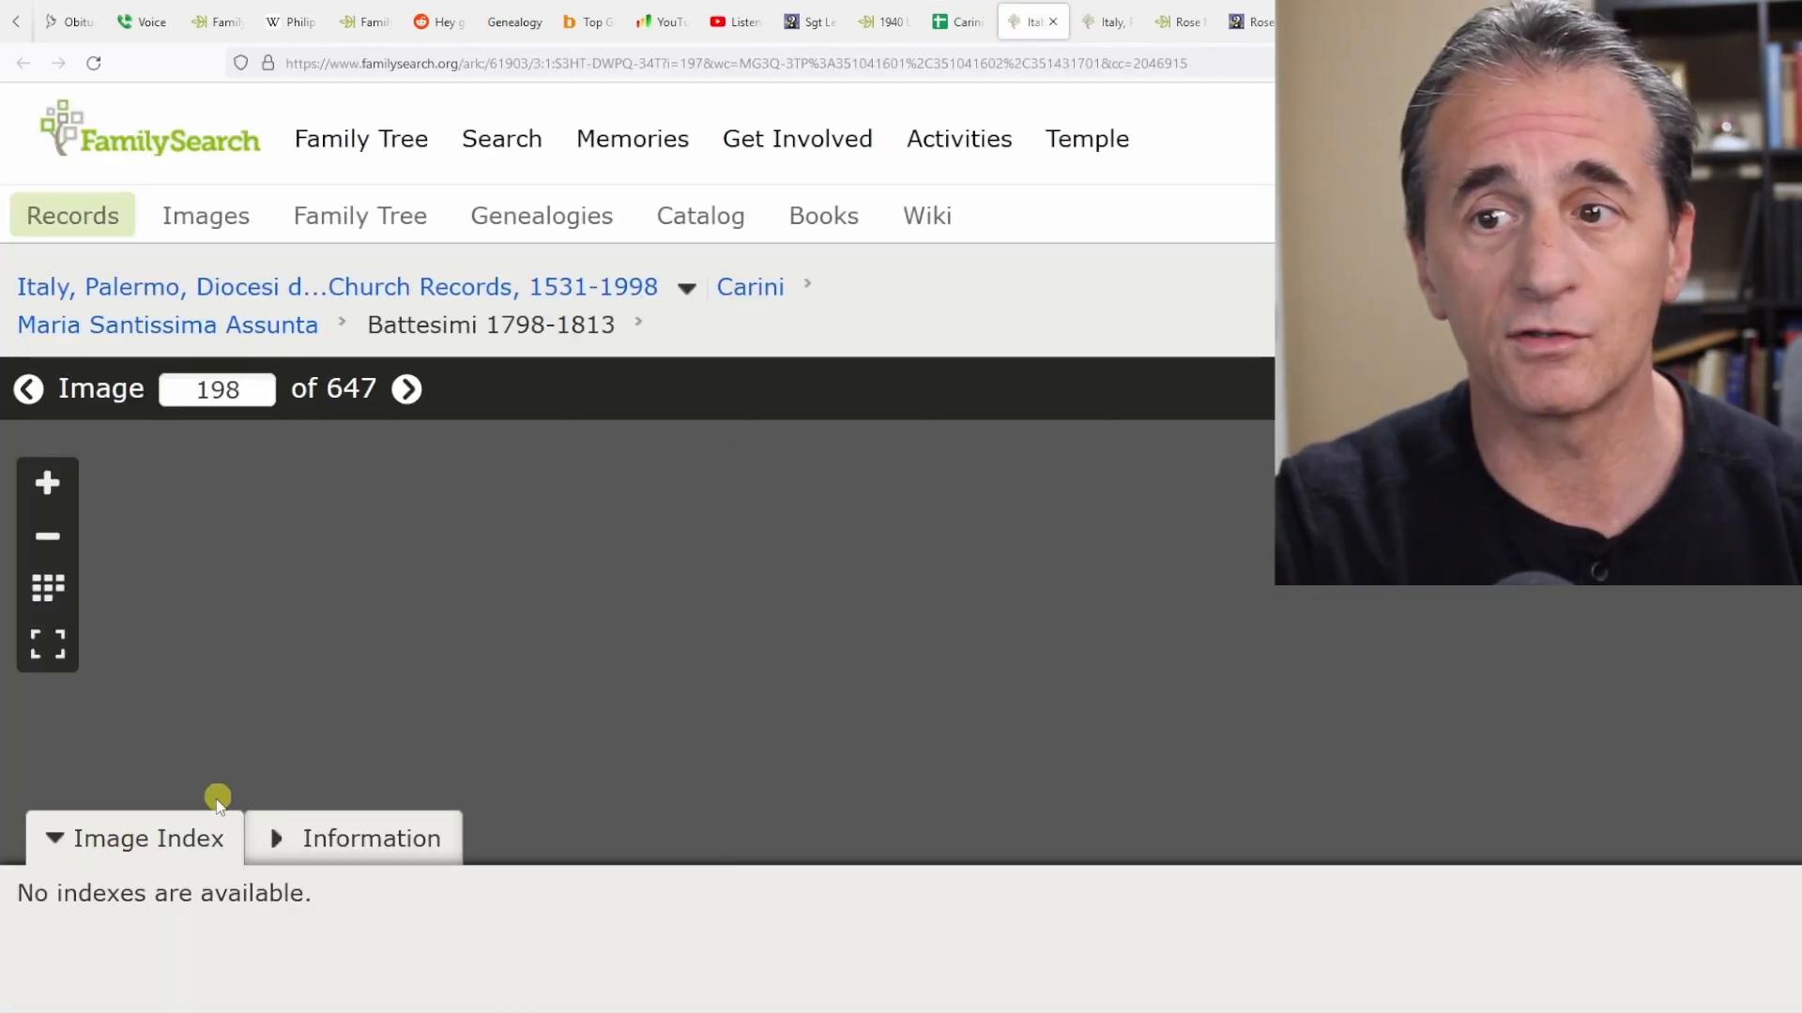
Collapse the image index, zoom into the baptism register image, and close the record's tab.
left_click(137, 839)
left_click(48, 482)
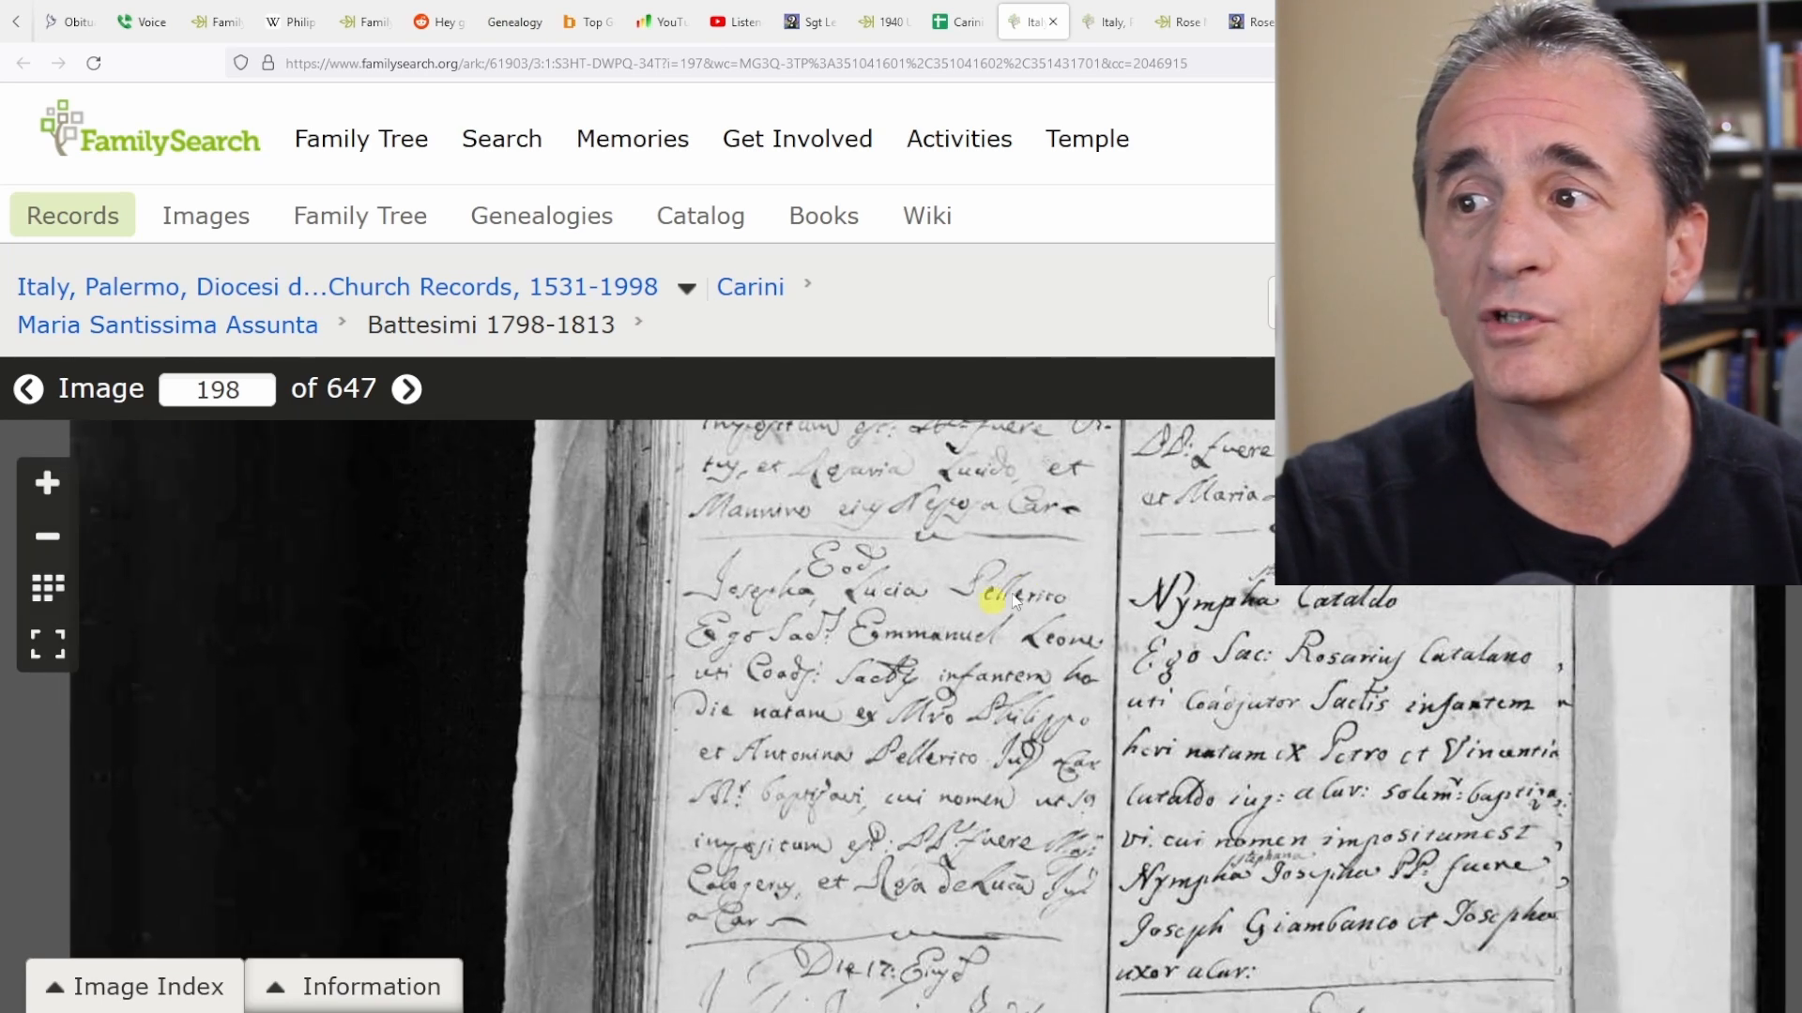
left_click_drag(1014, 600, 923, 800)
key("ctrl+w")
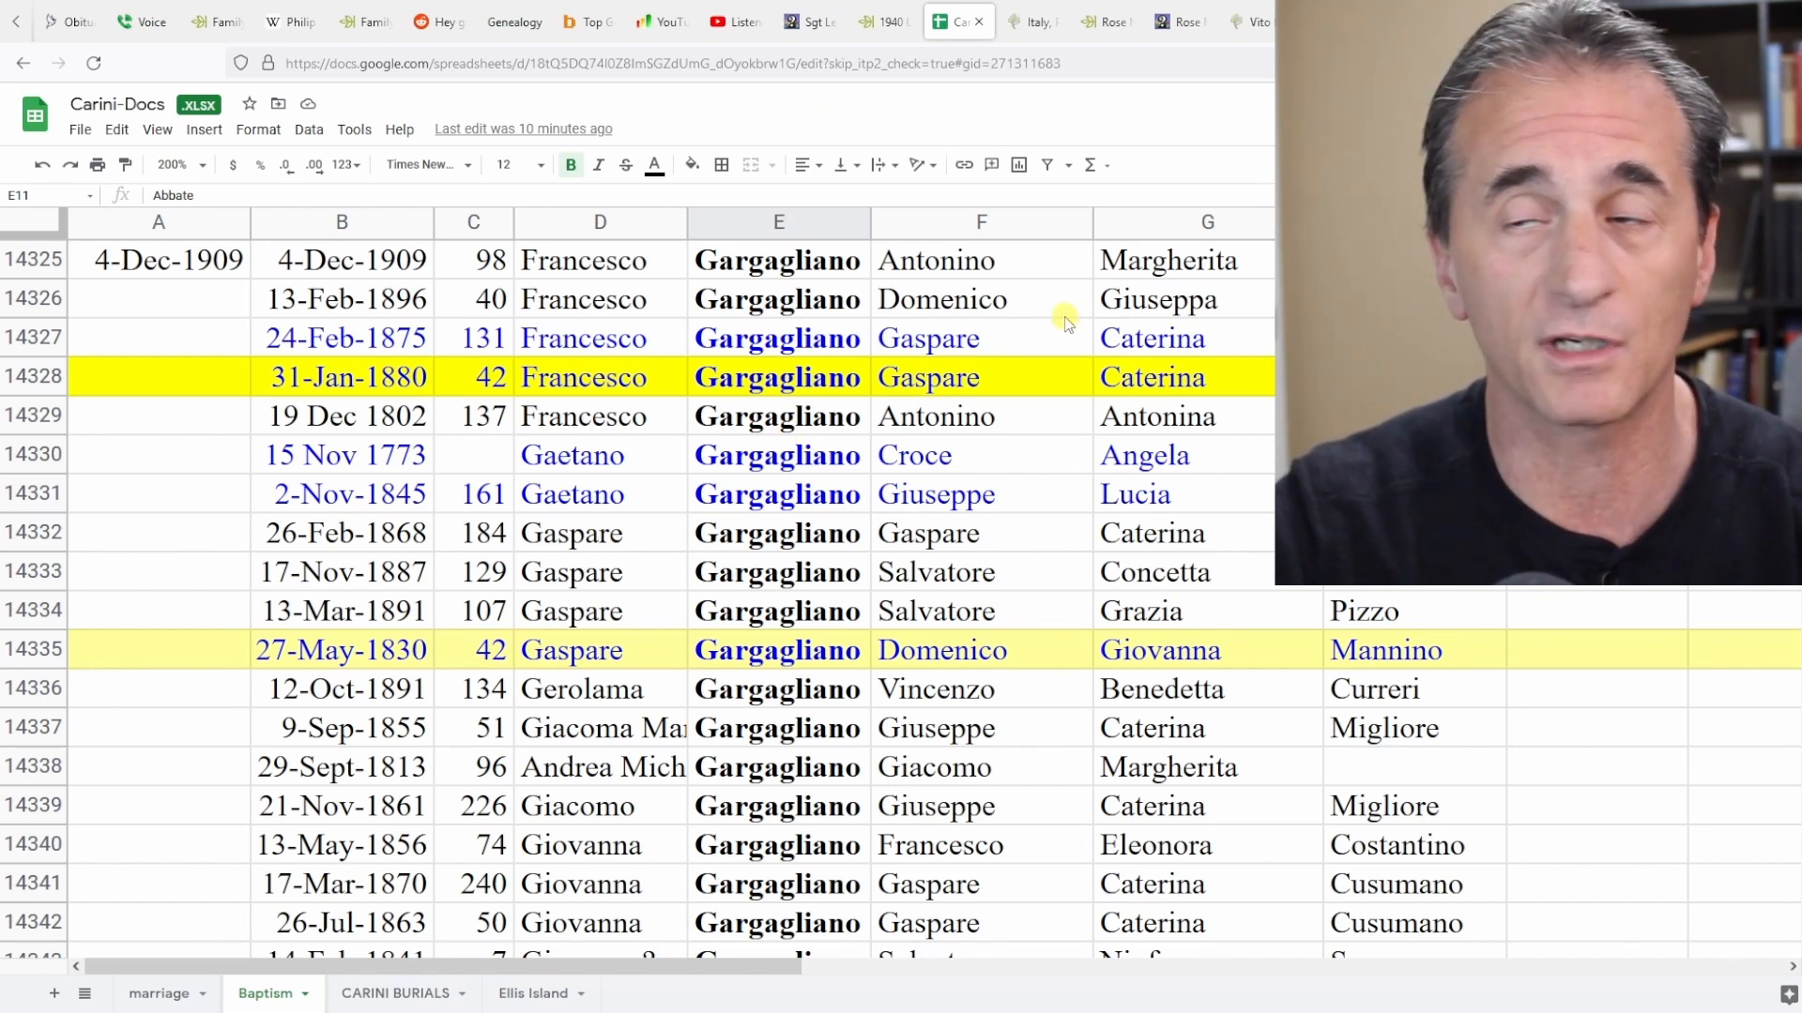
Download the Carini-Docs spreadsheet as an OpenDocument (.ods) file.
left_click(98, 139)
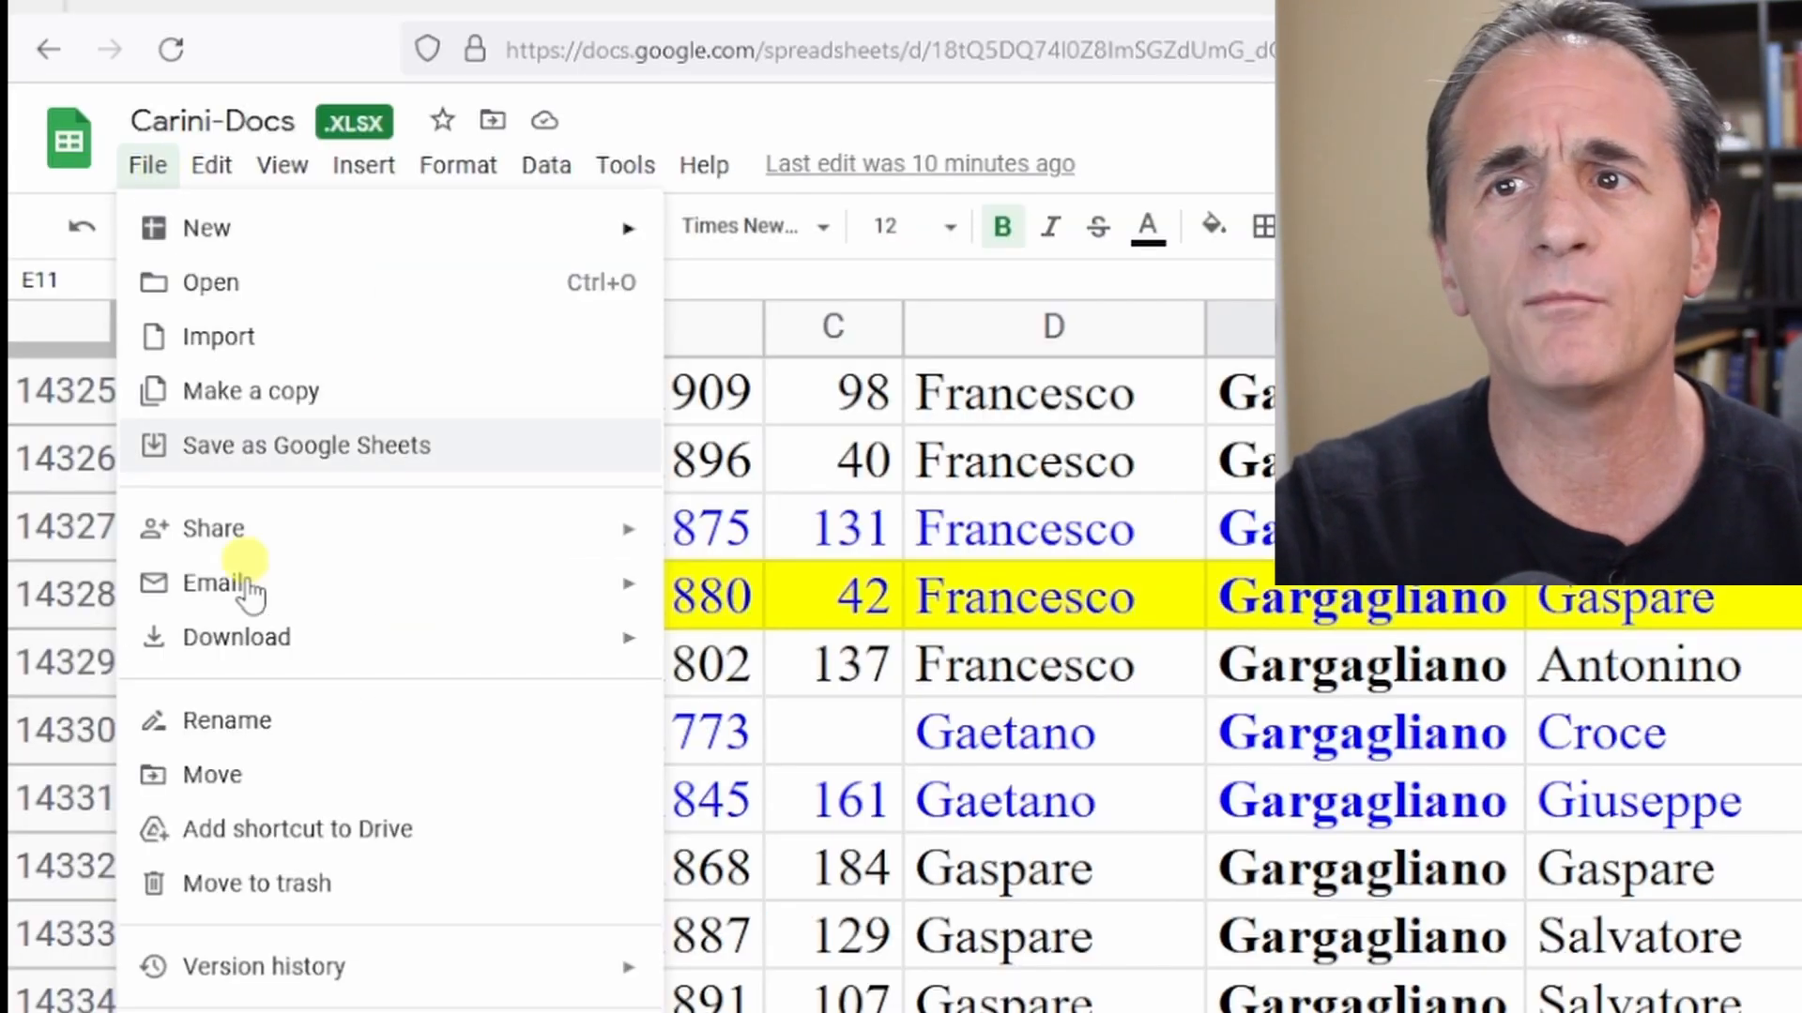
mouse_move(140, 383)
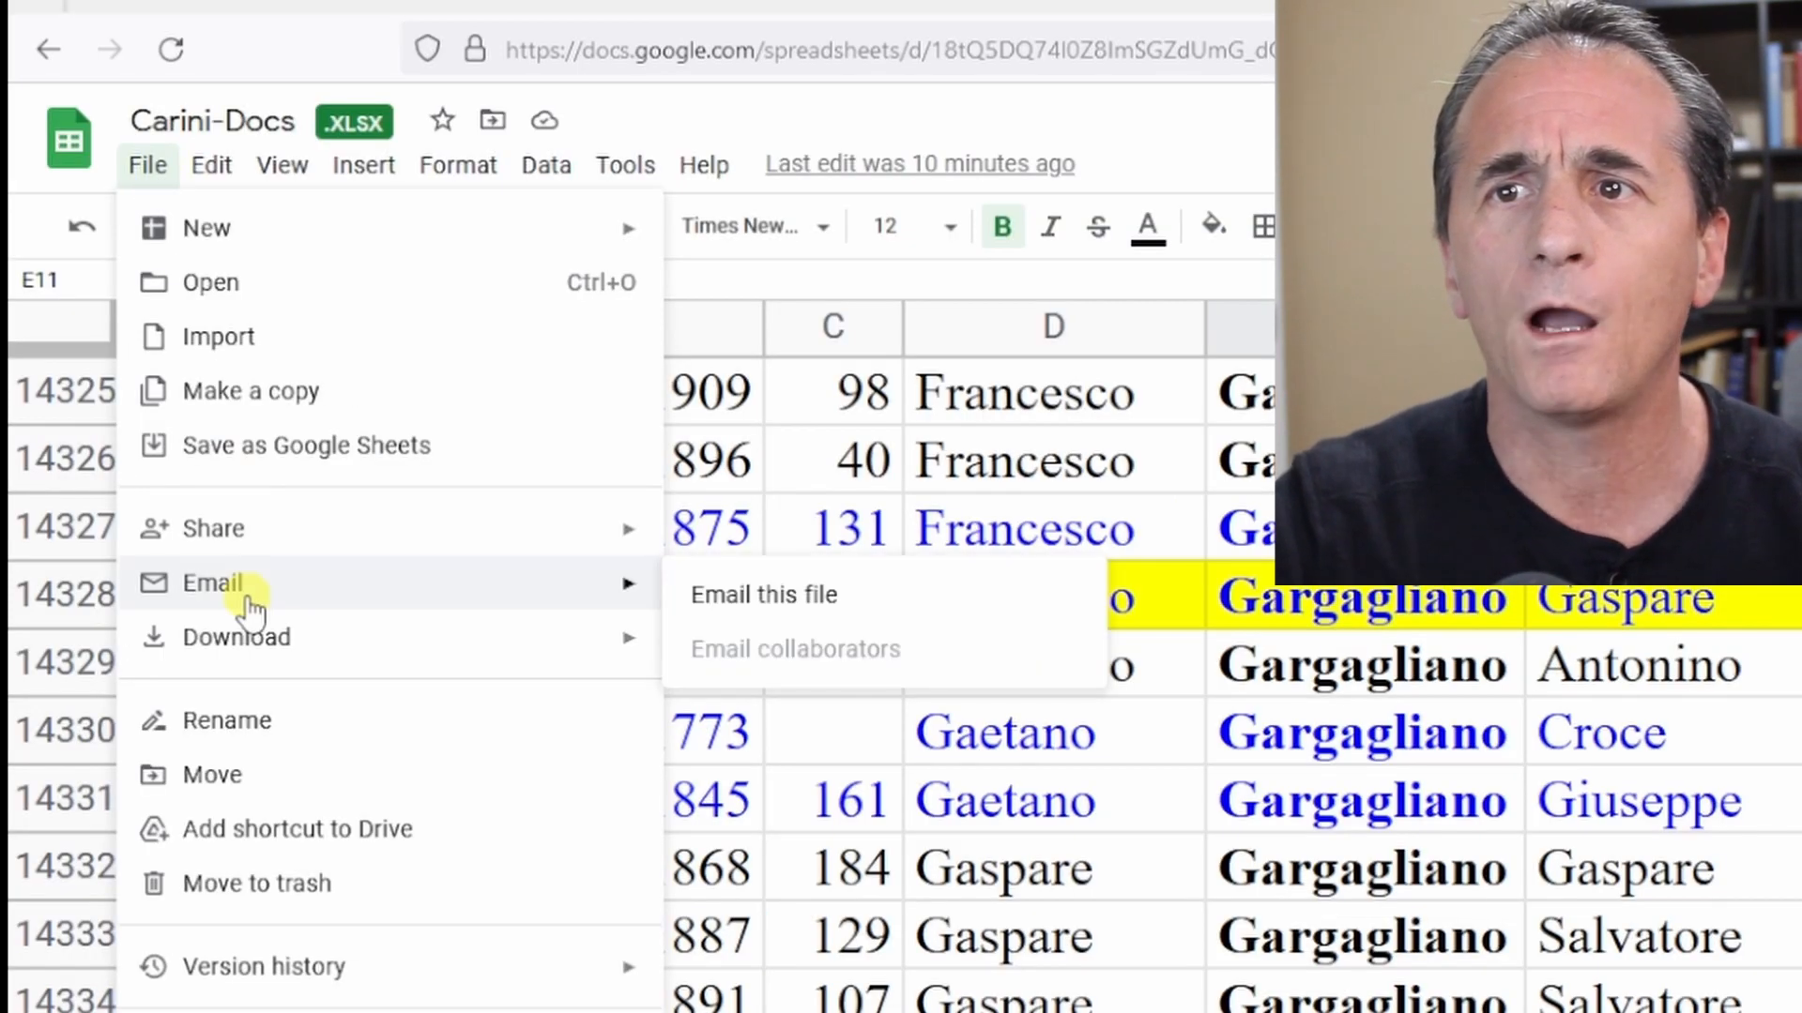
mouse_move(271, 530)
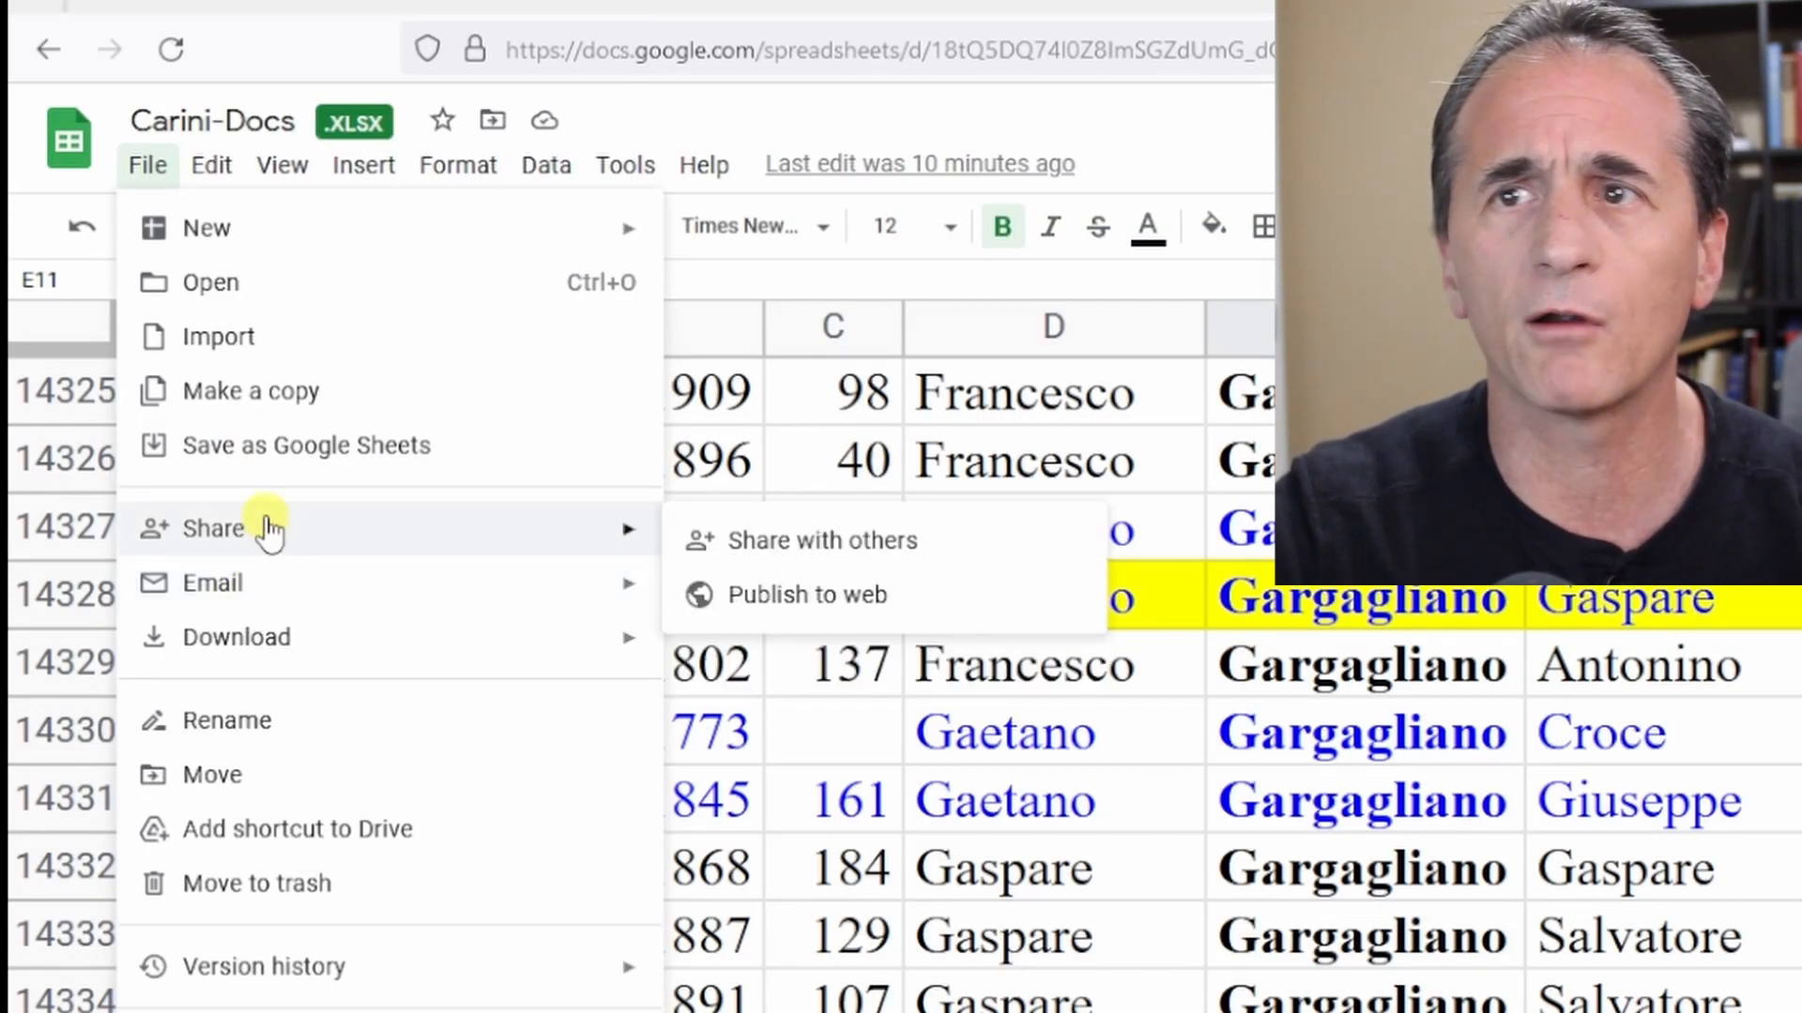
mouse_move(252, 640)
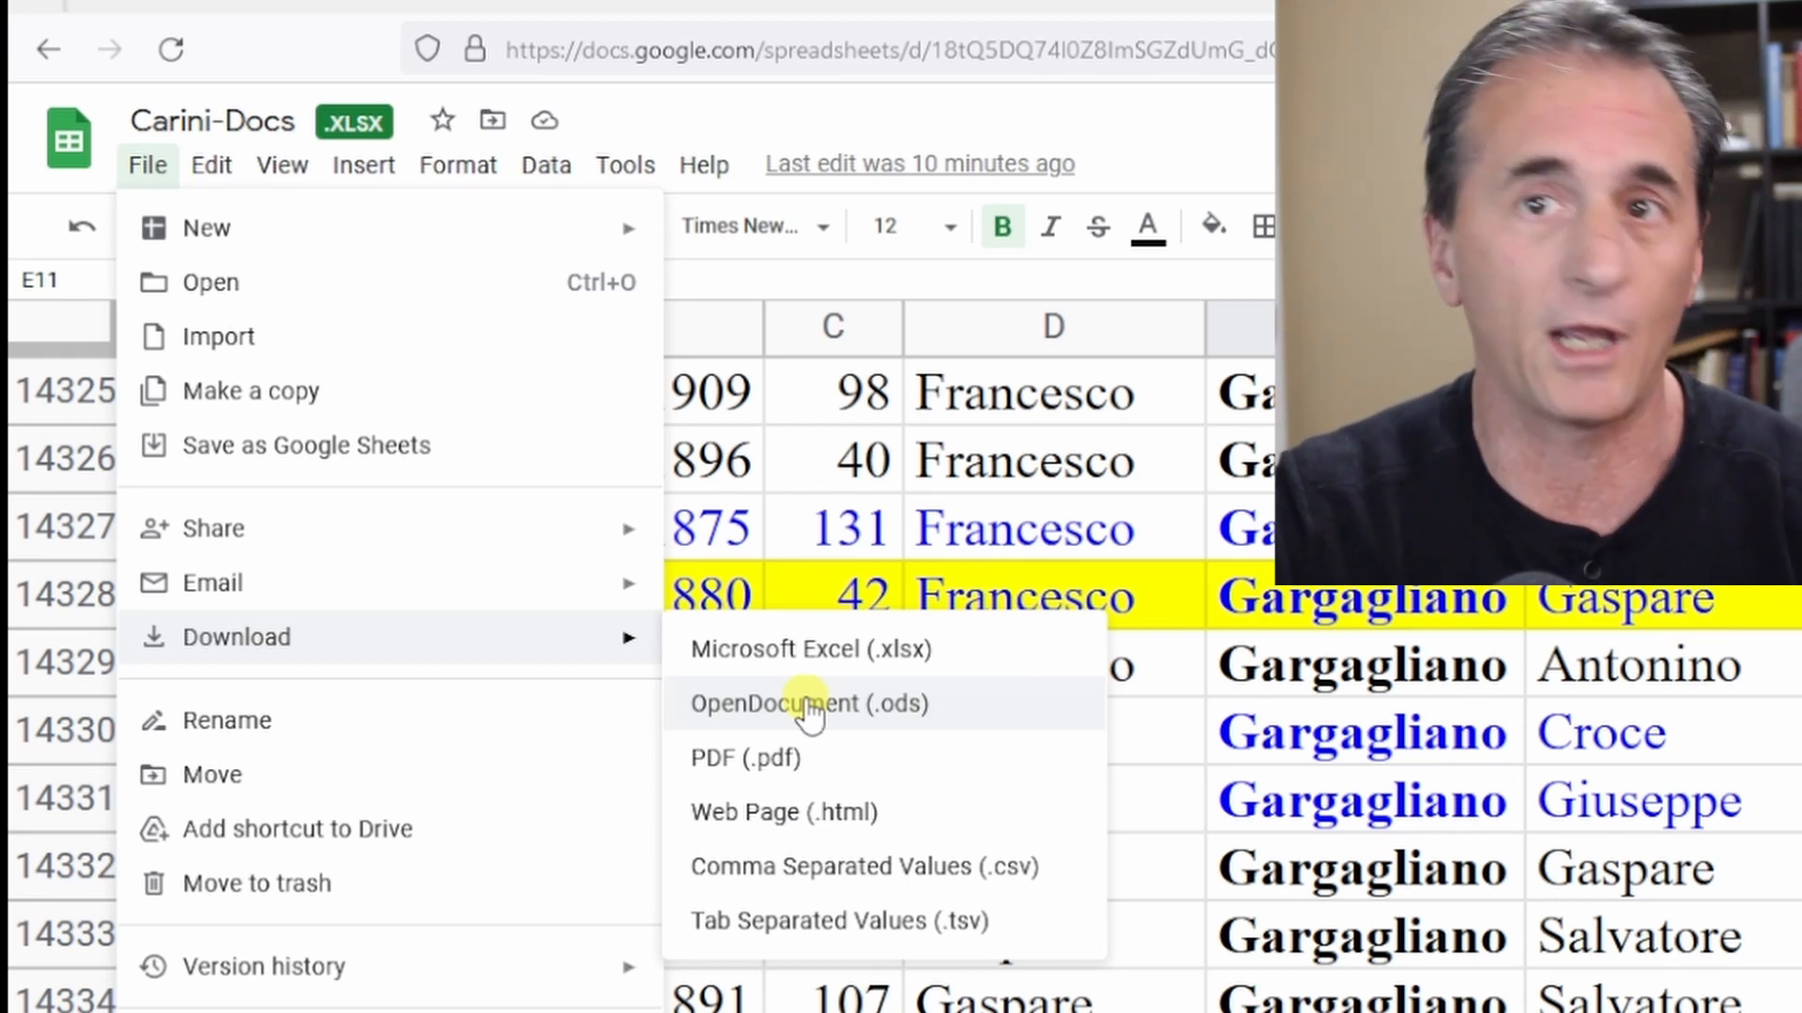
left_click(809, 710)
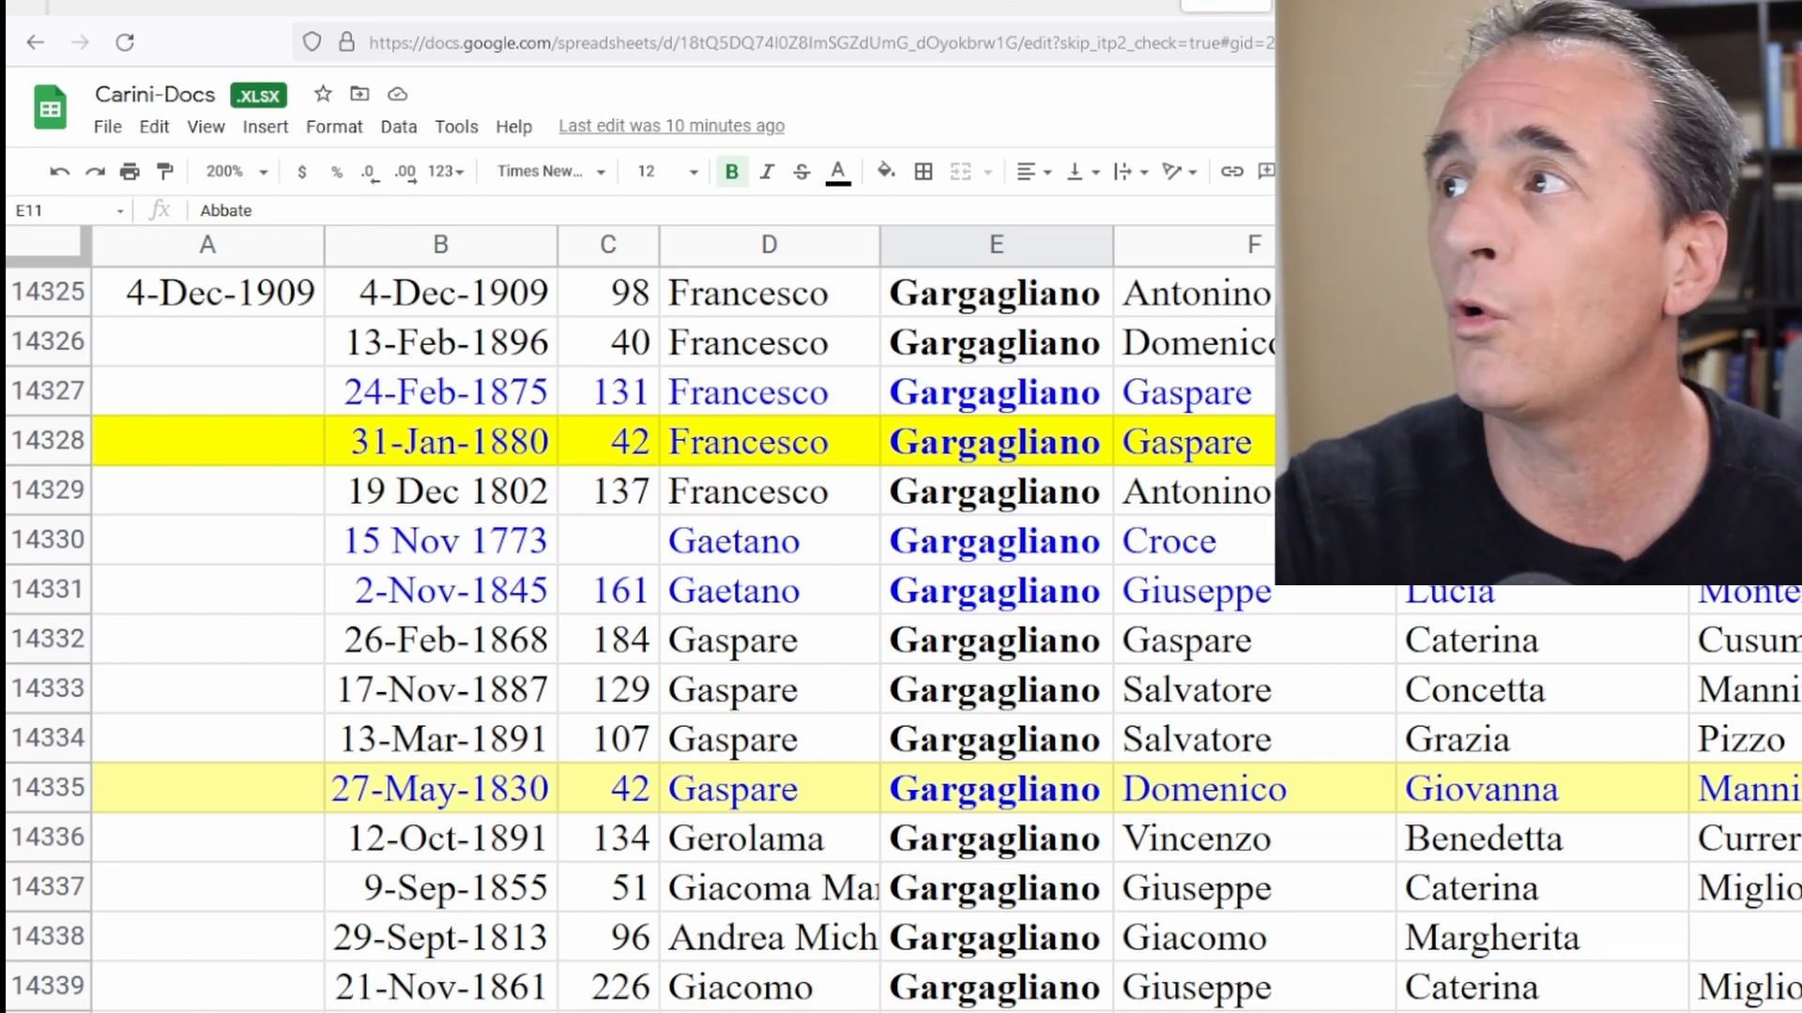
Open Google Docs in a new tab, switch to Sheets, and create a blank spreadsheet.
key("ctrl+t")
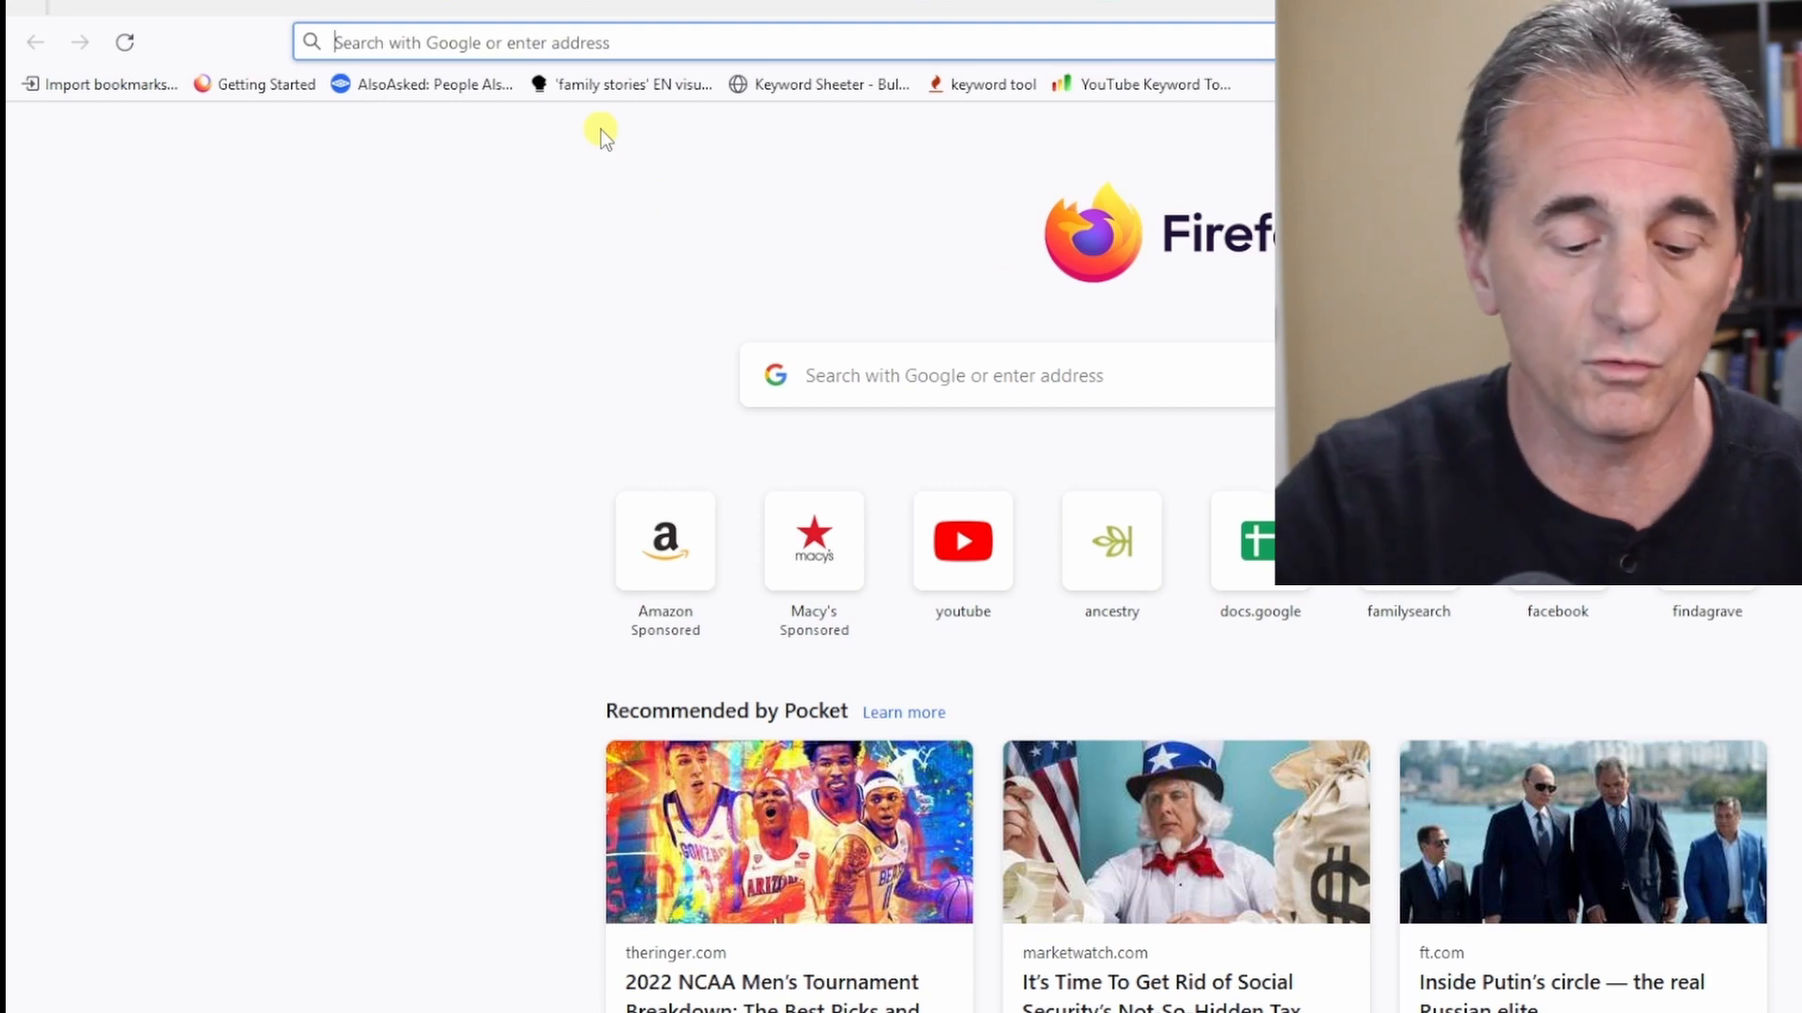
type("docs.google.com/")
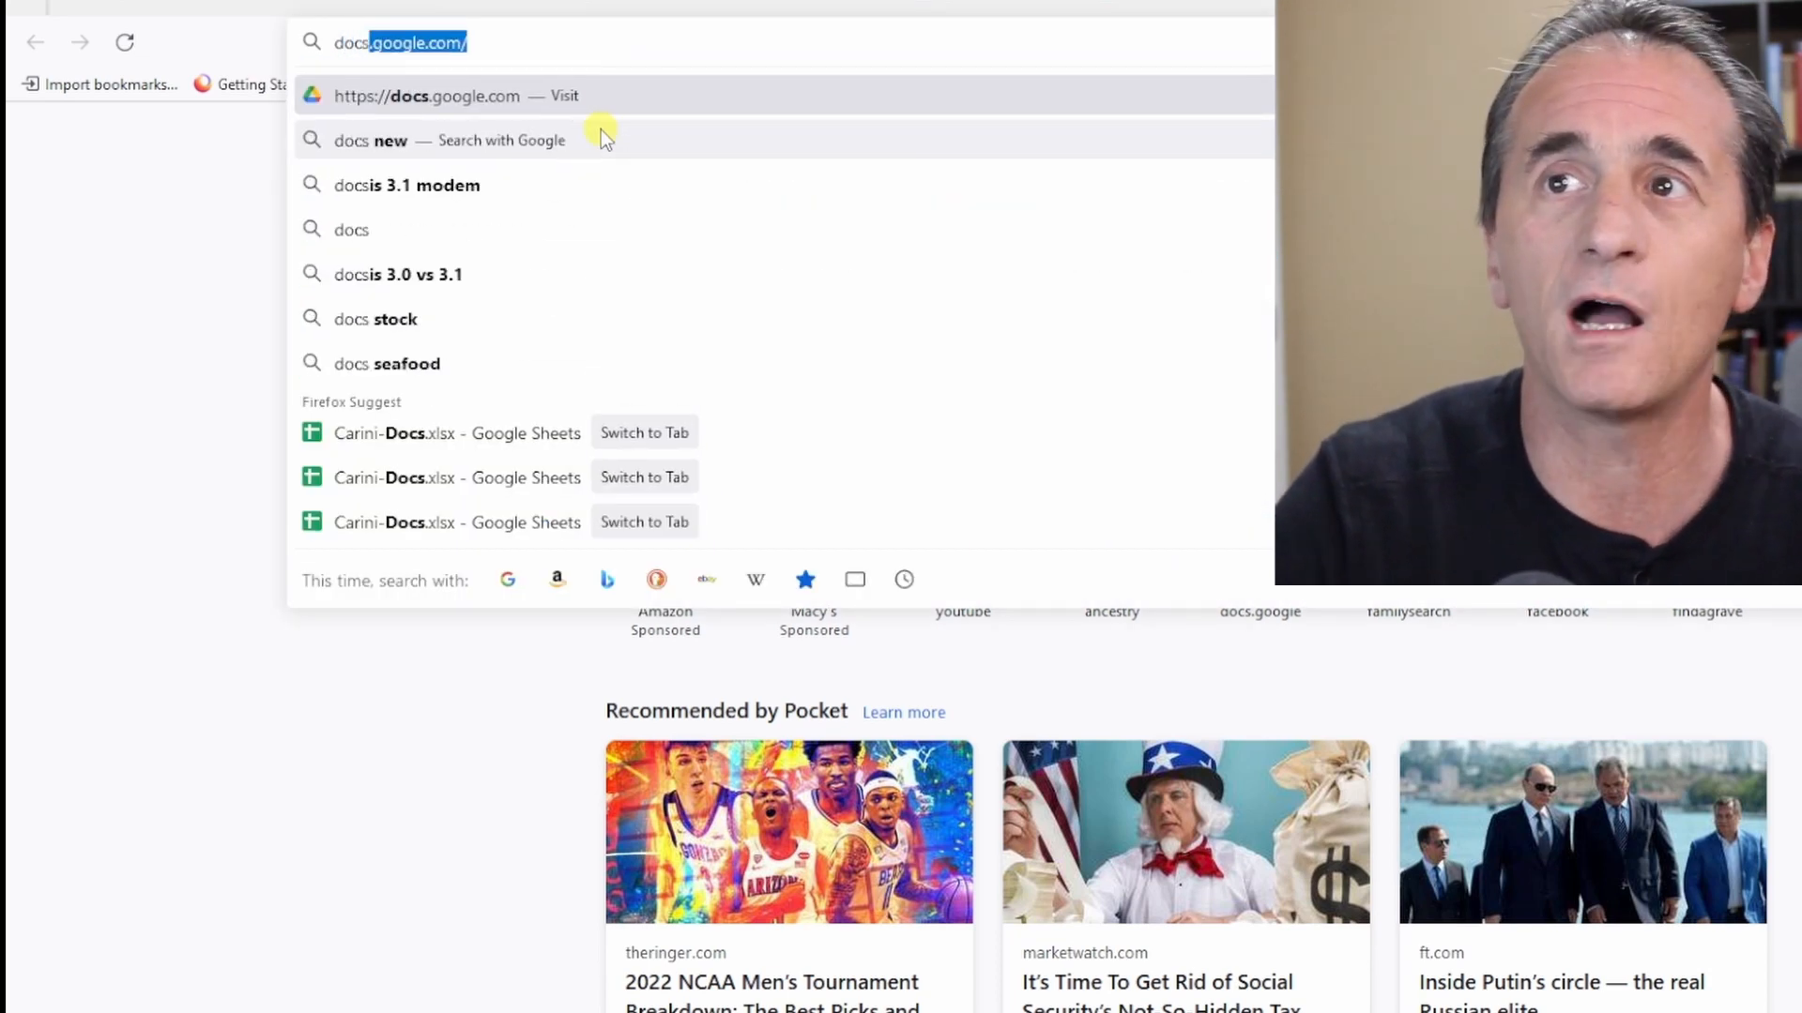
key("Return")
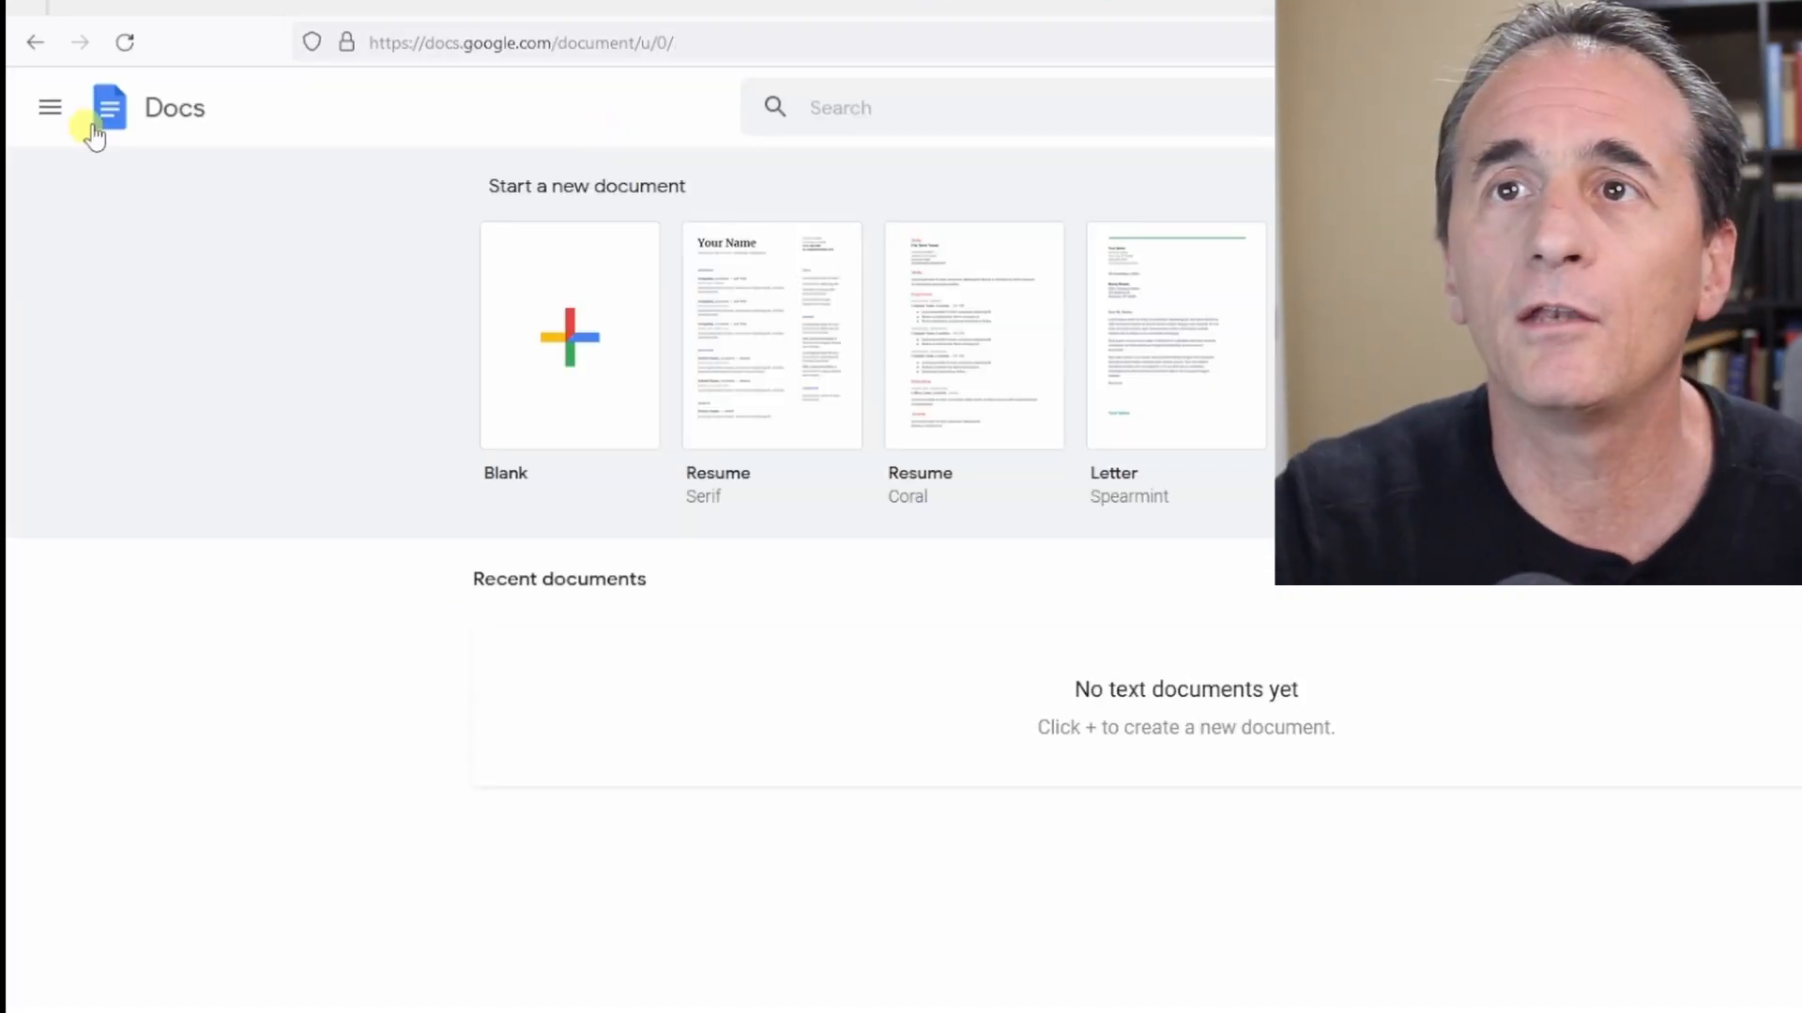
left_click(47, 107)
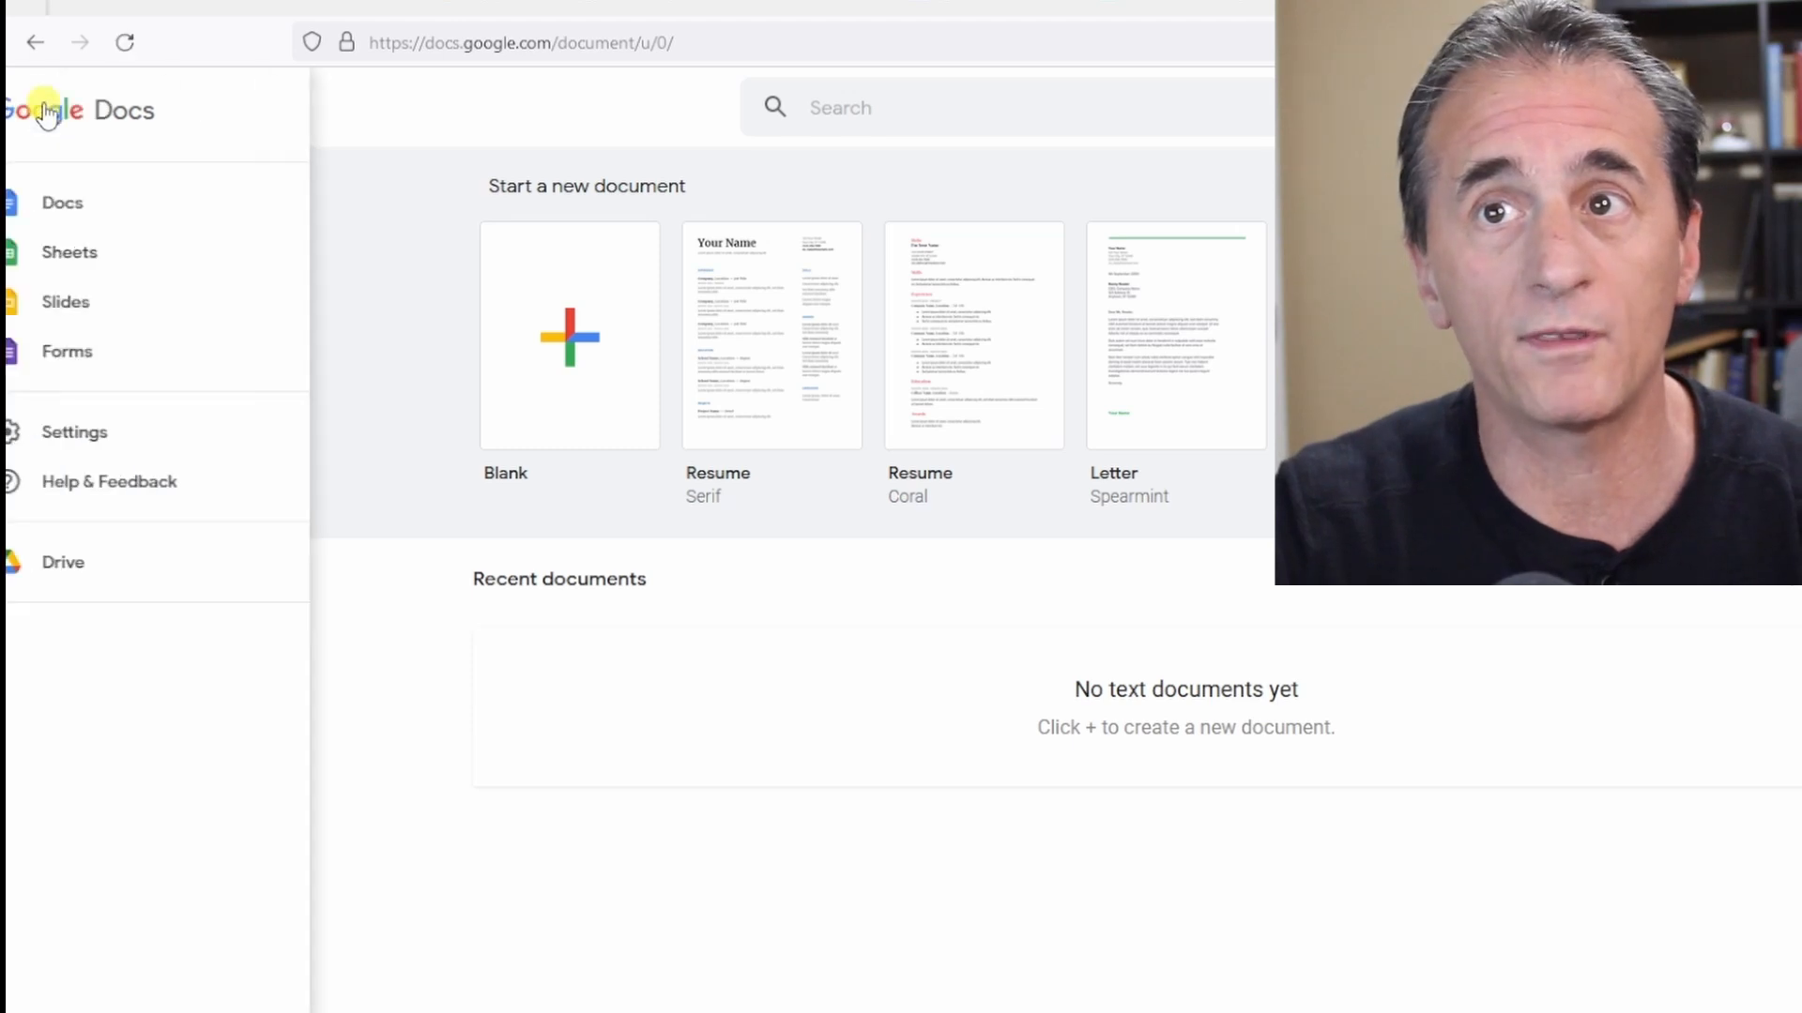
left_click(103, 253)
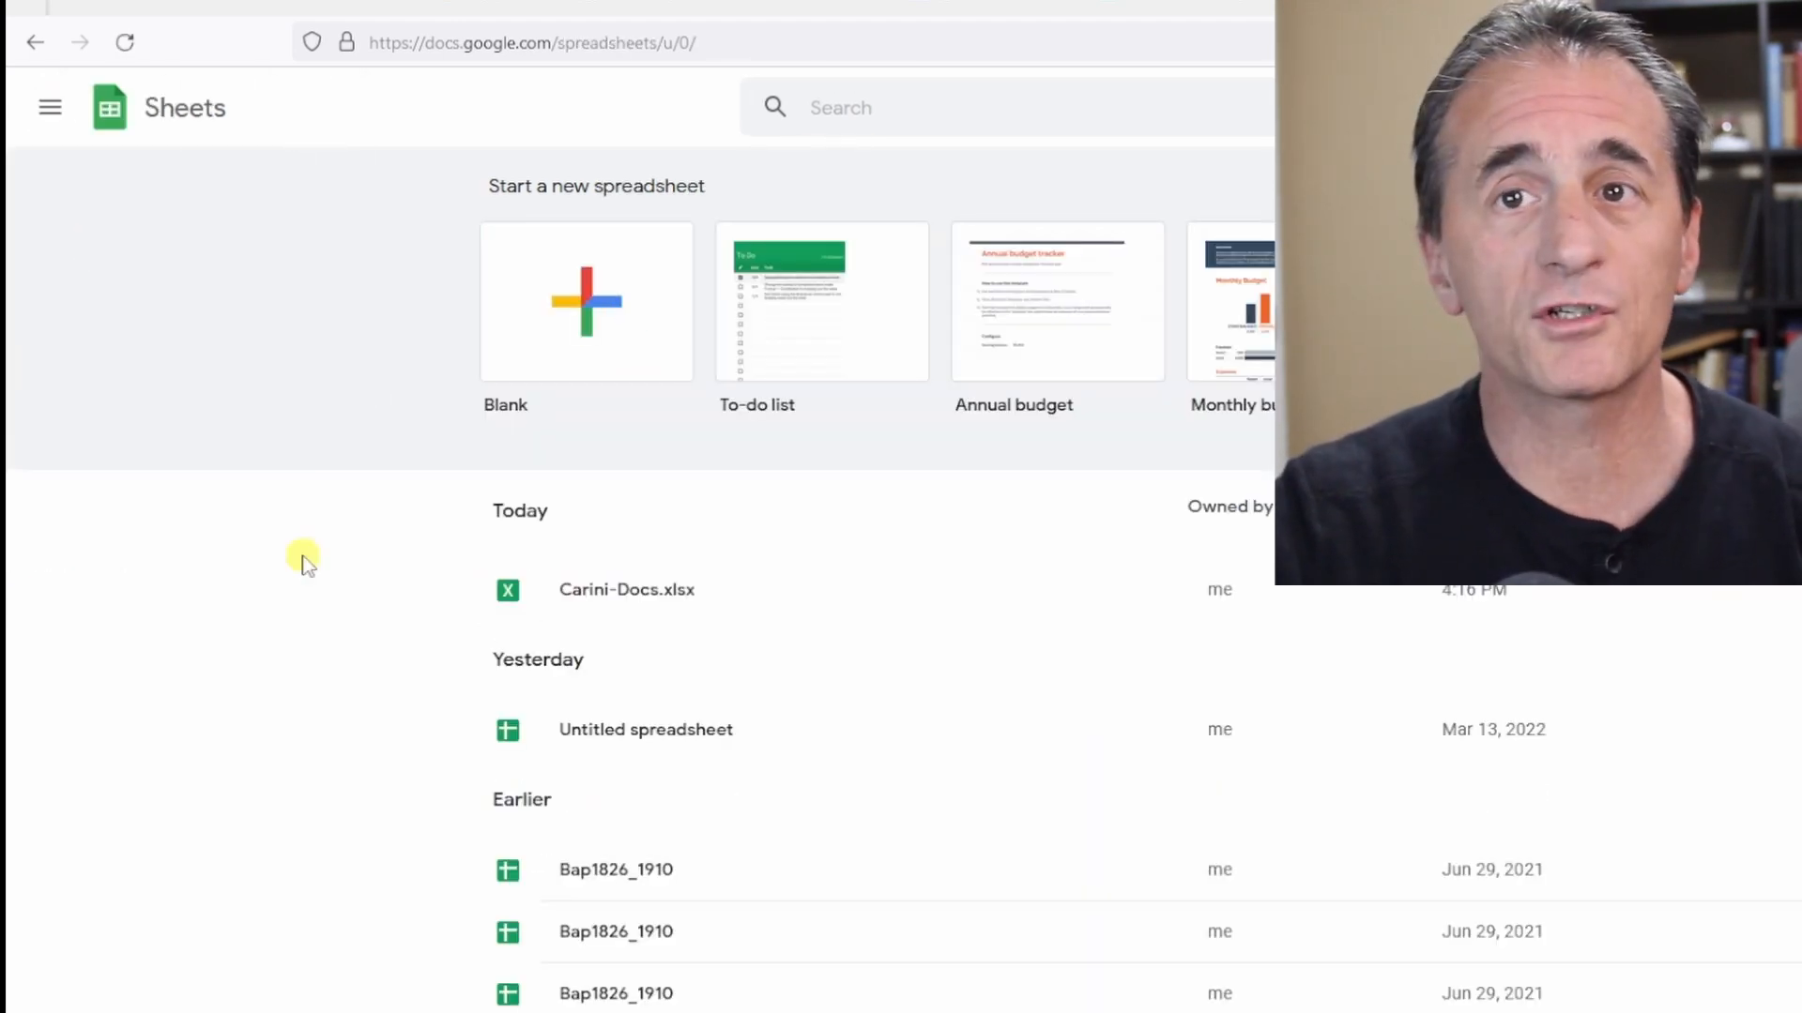
left_click(586, 322)
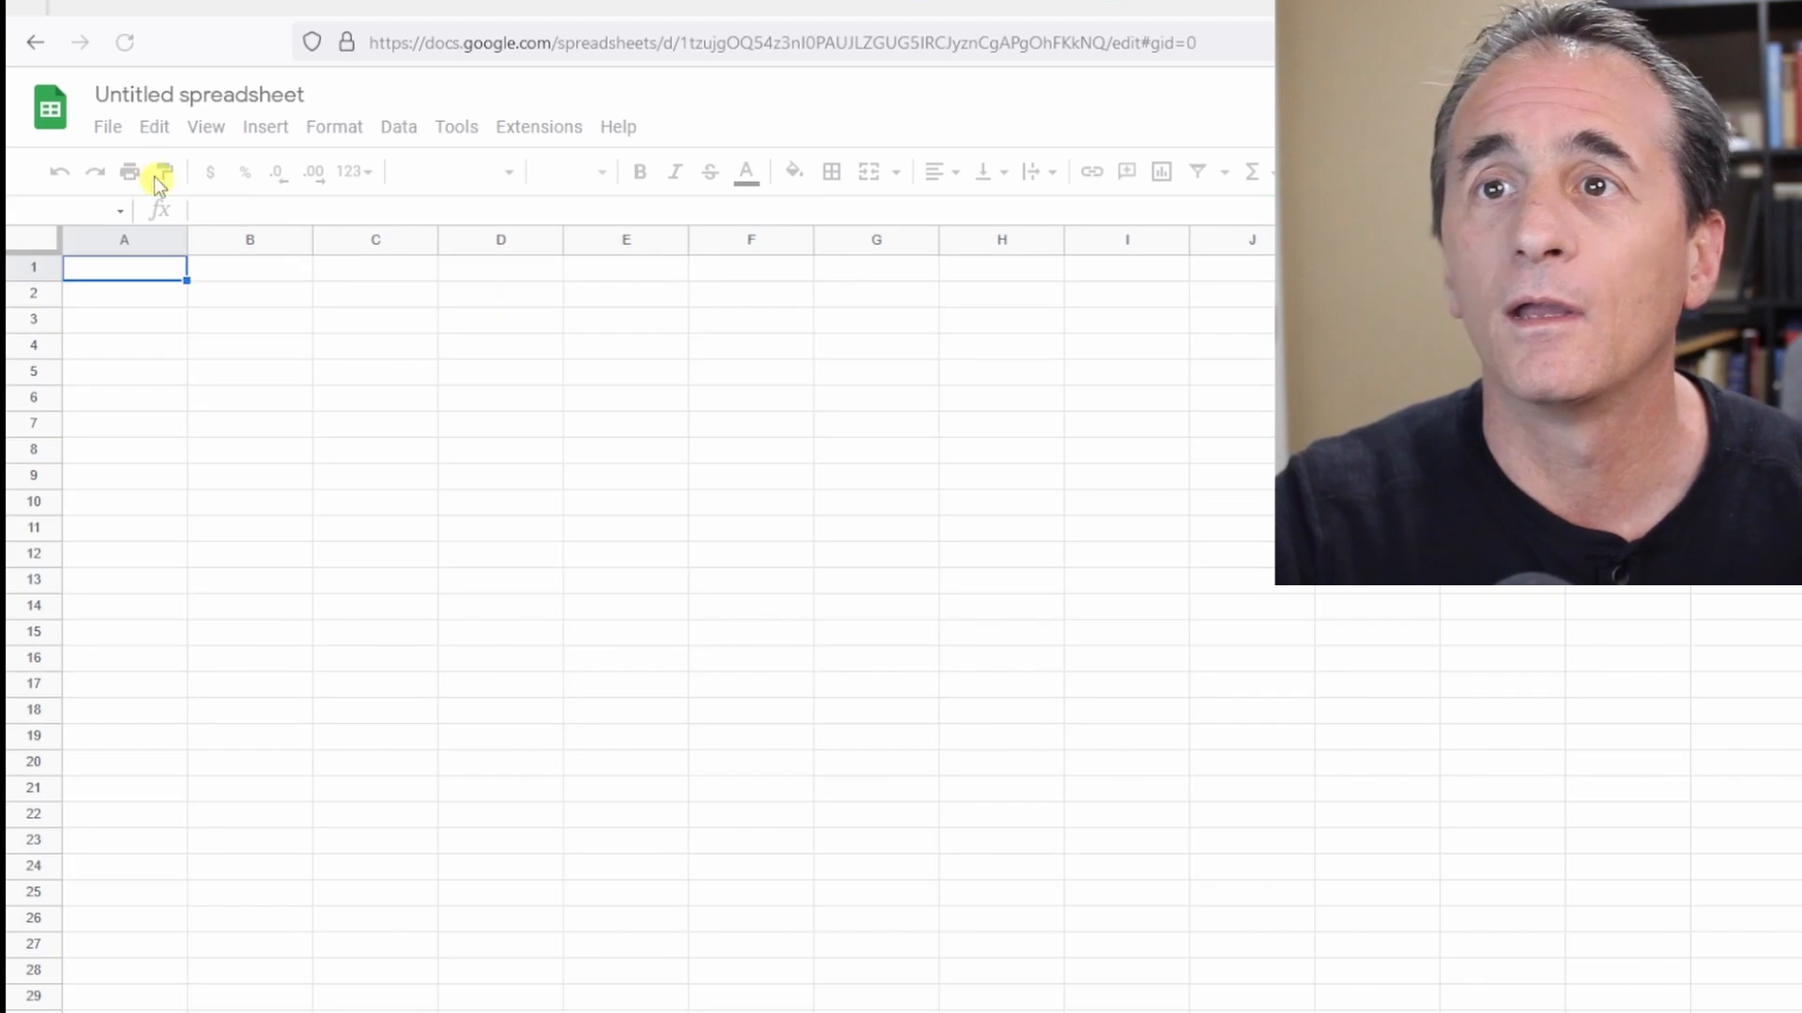
Set the new spreadsheet's zoom to 200% and rename it Carini records1.
left_click(261, 172)
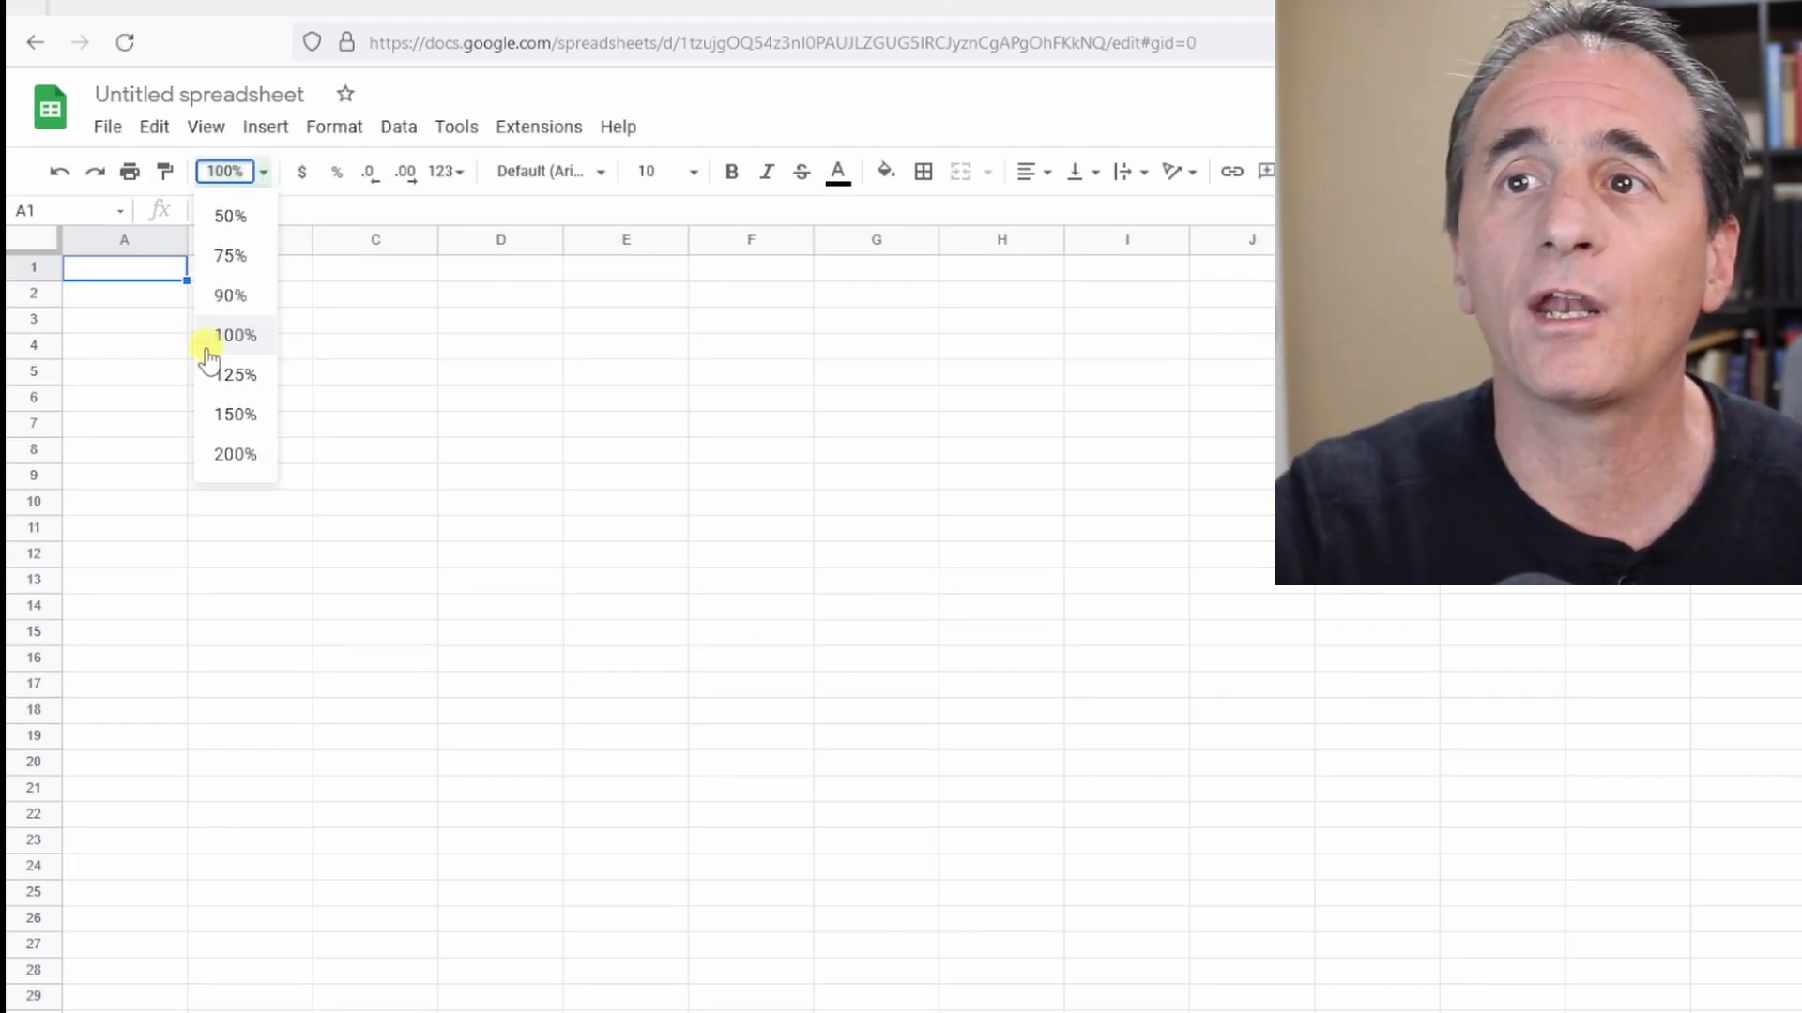
left_click(236, 454)
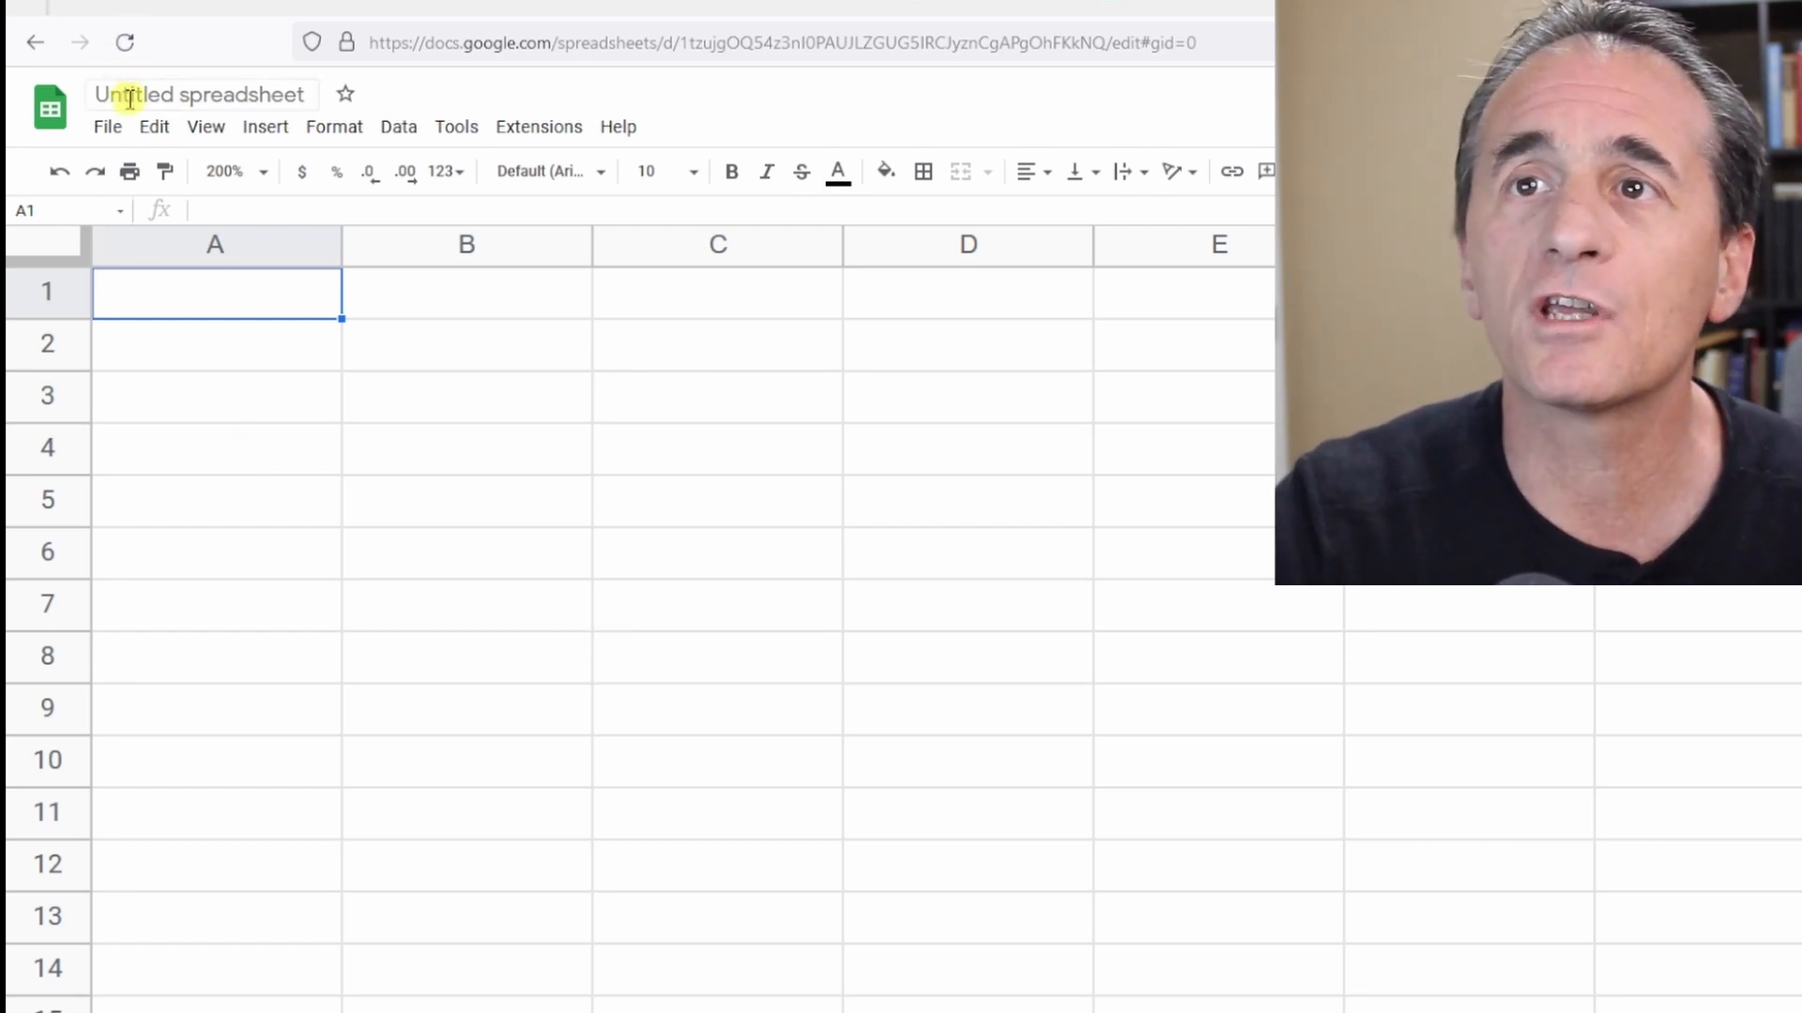
left_click(212, 92)
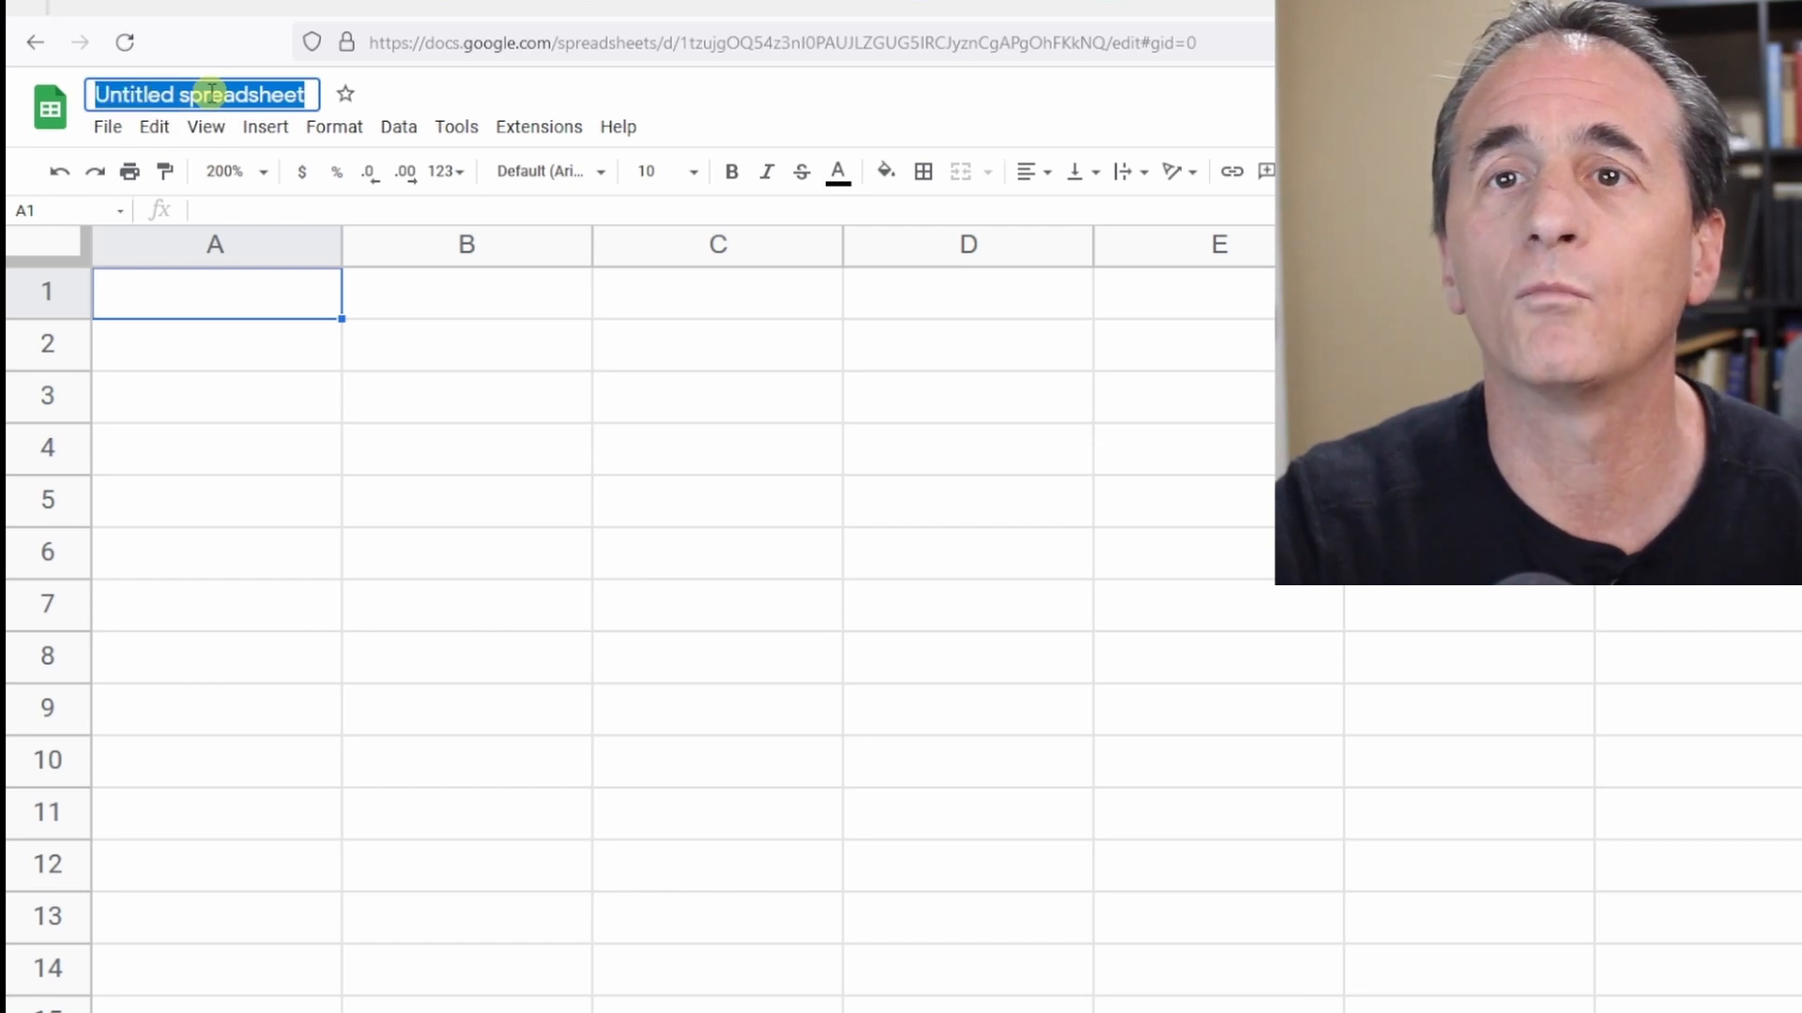
type("Car")
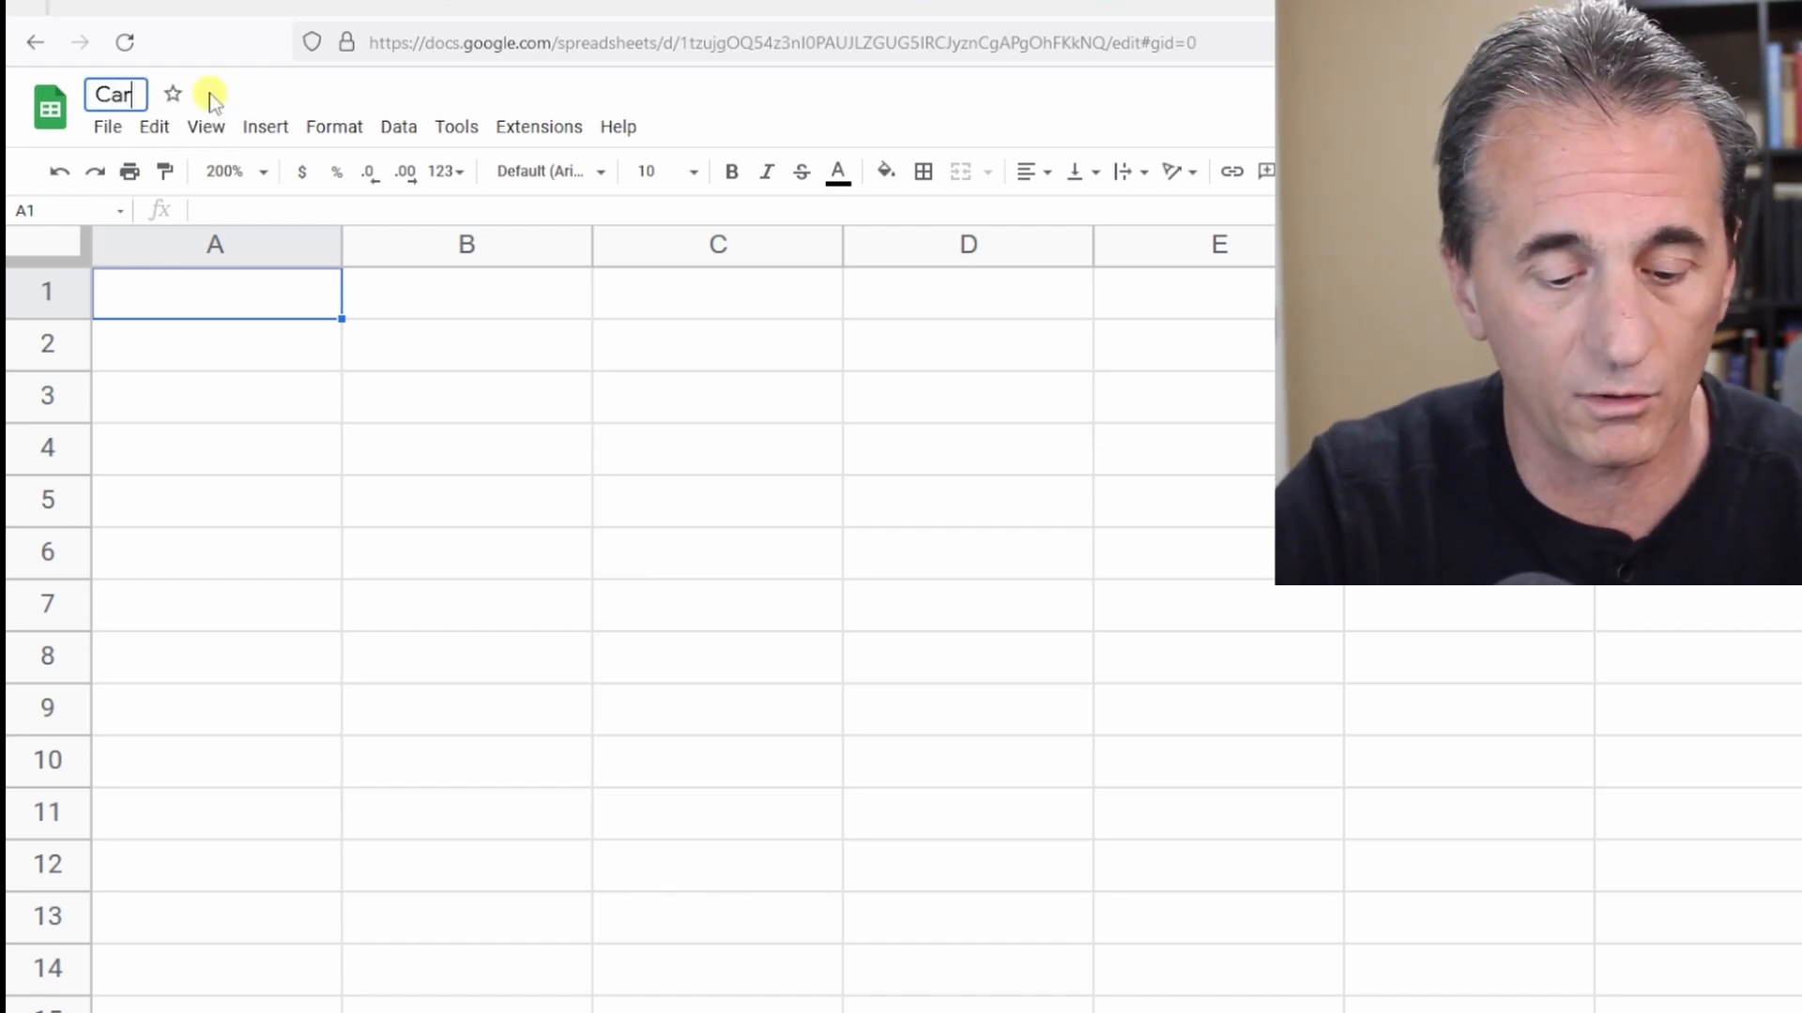
type("ini records")
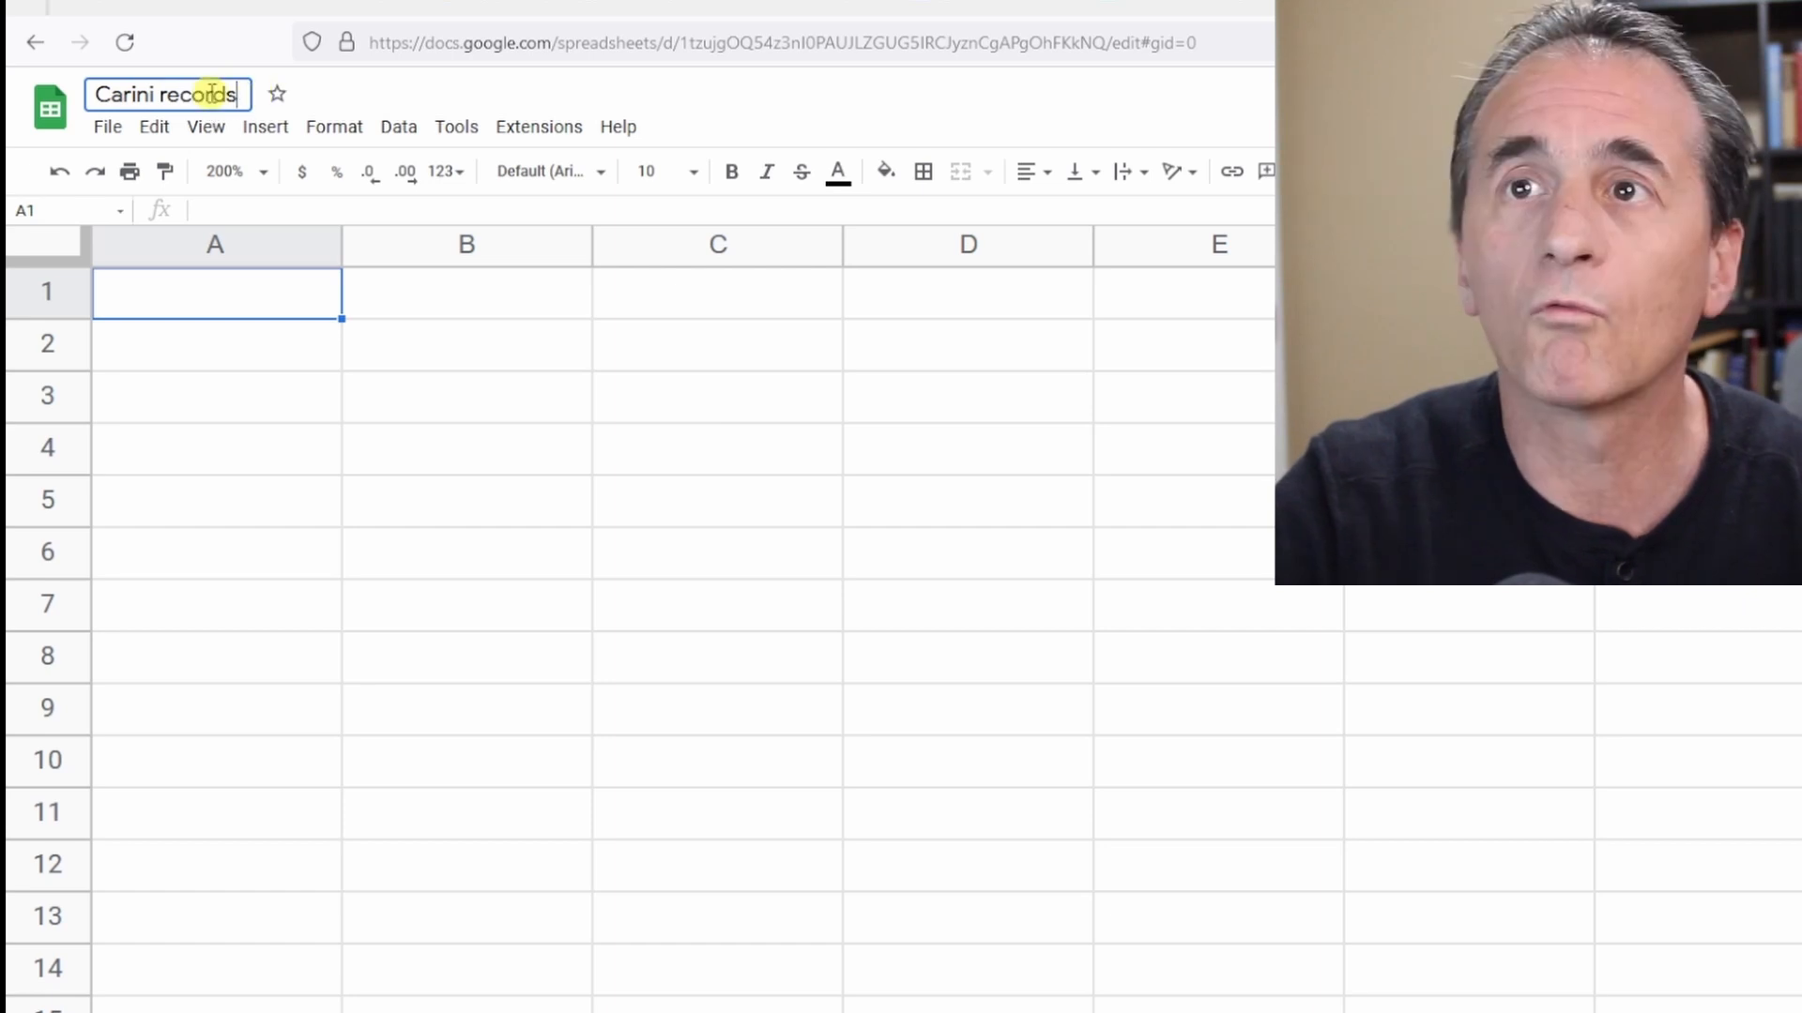
type("1")
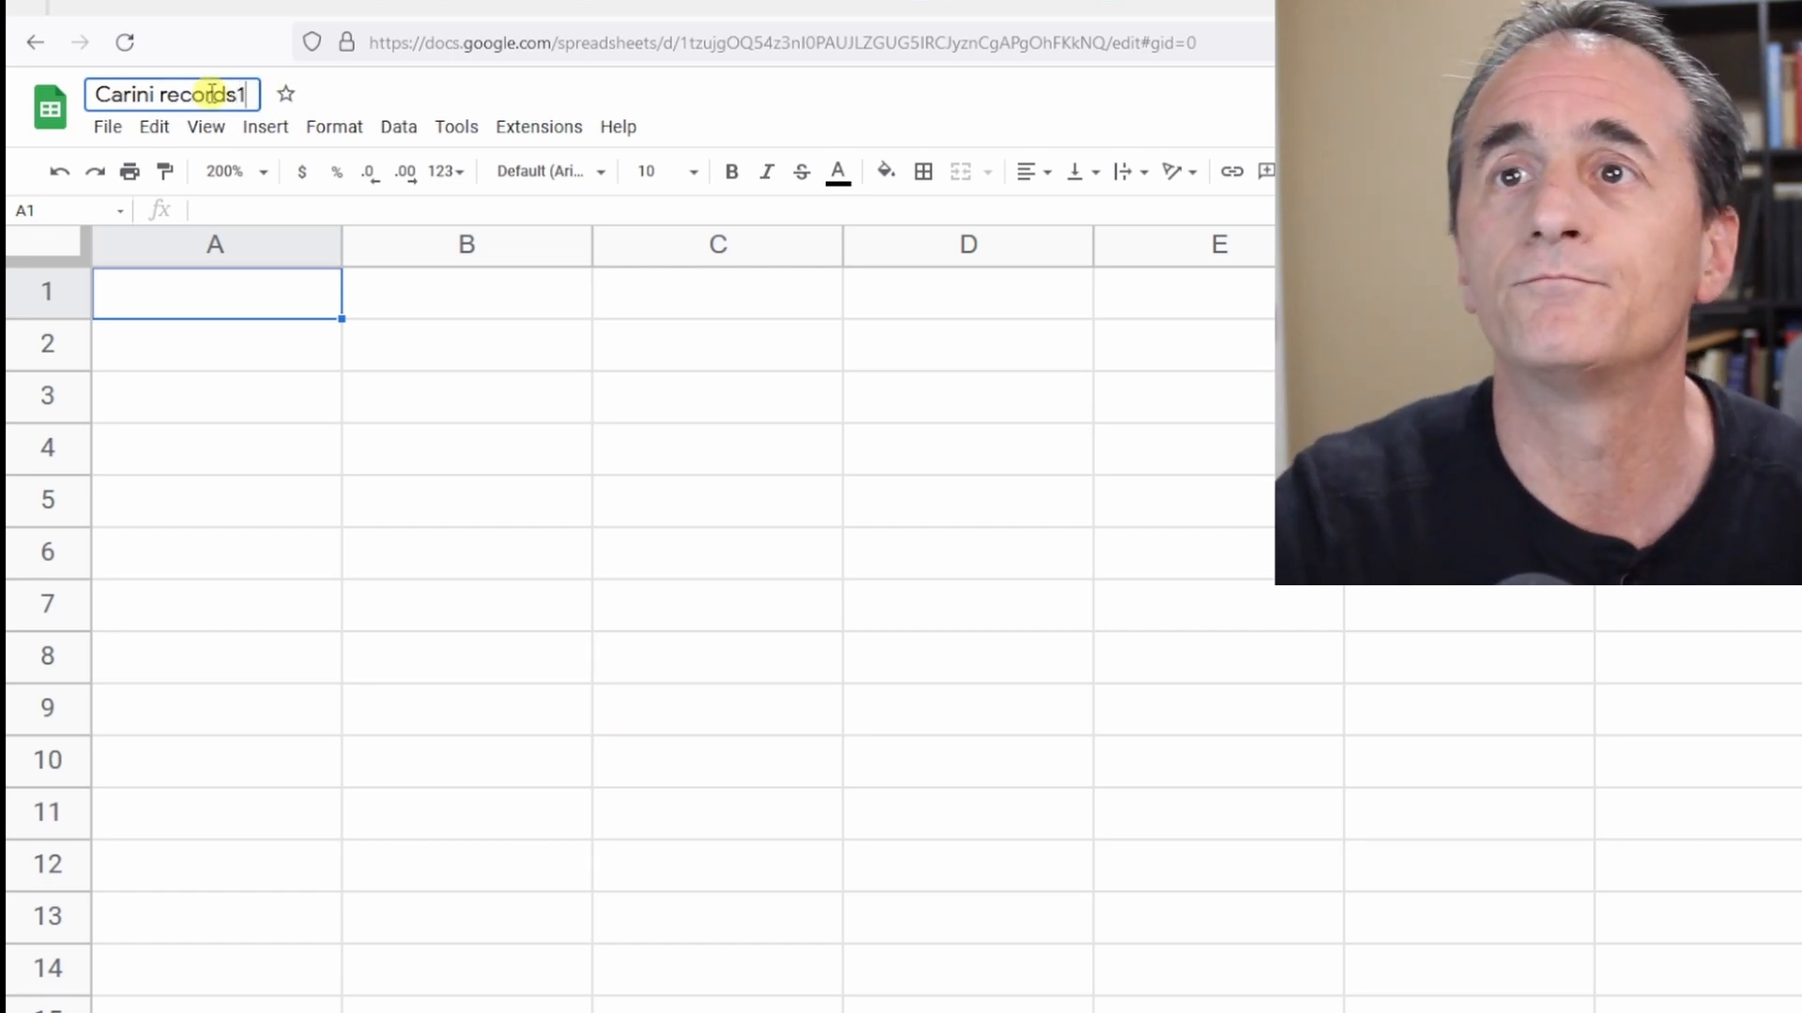
key("Return")
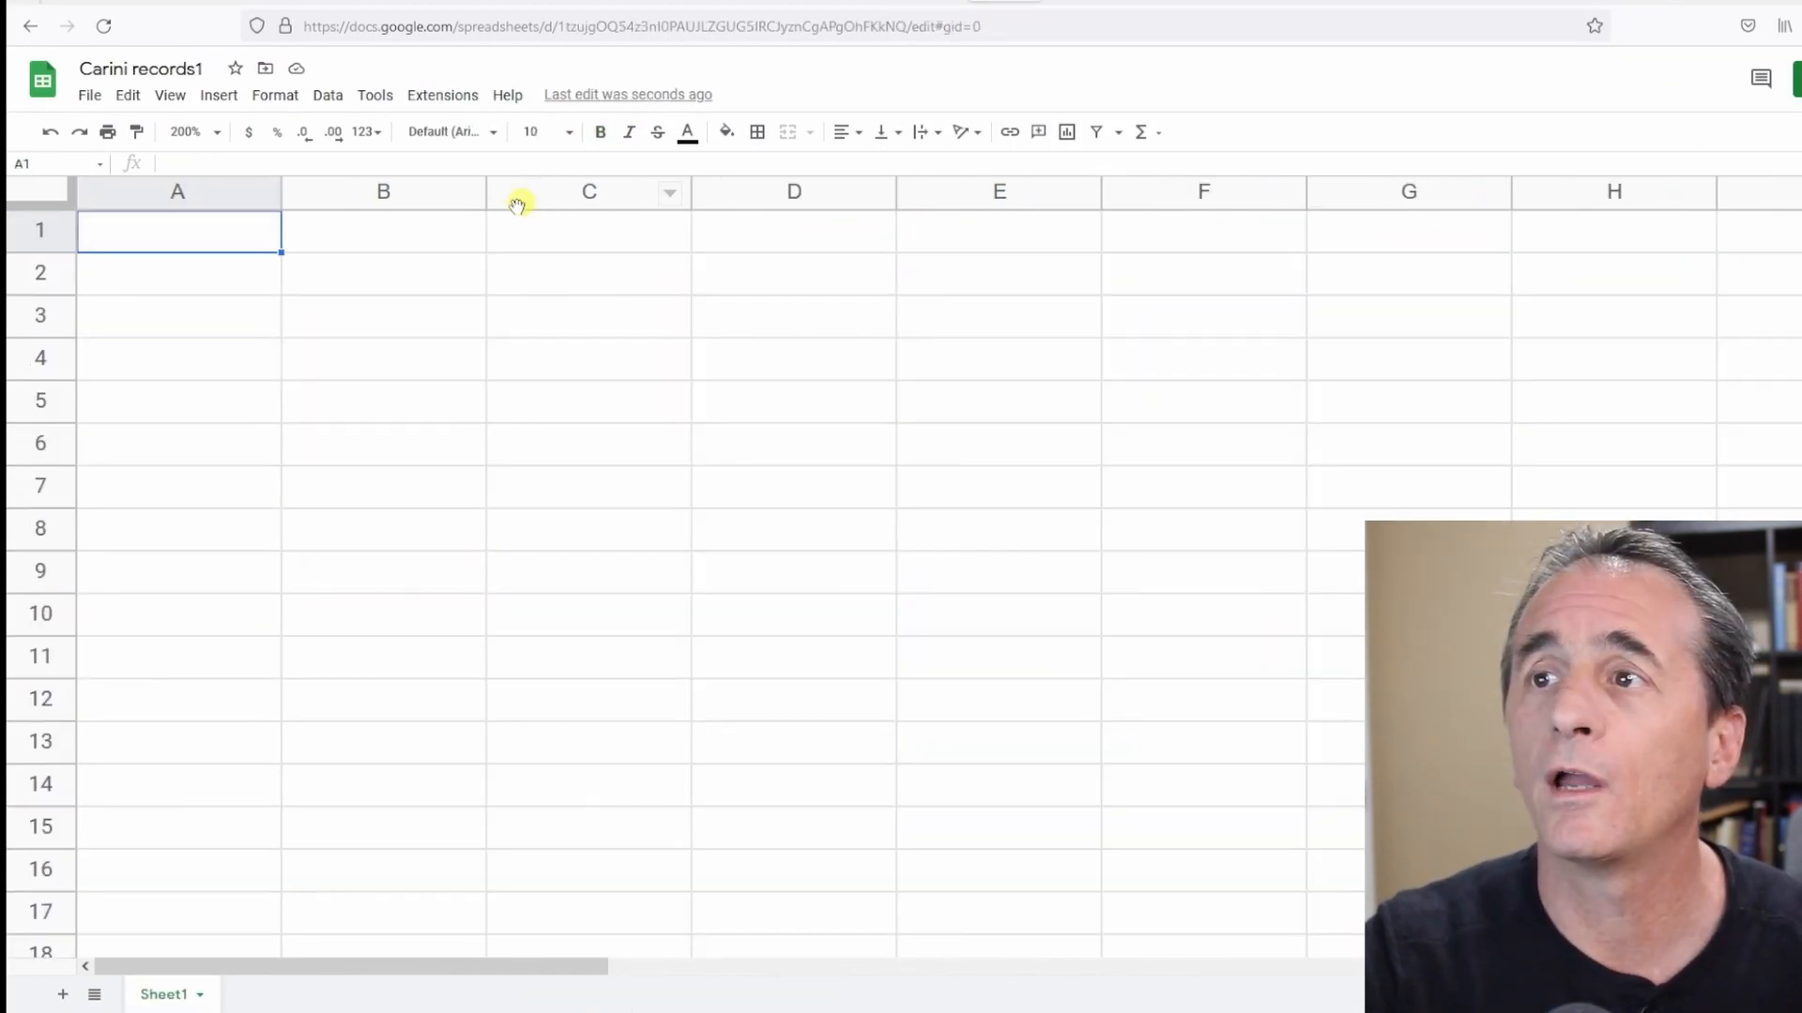
Freeze the header row 1 of the Baptism sheet in Carini-Docs.
left_click(402, 192)
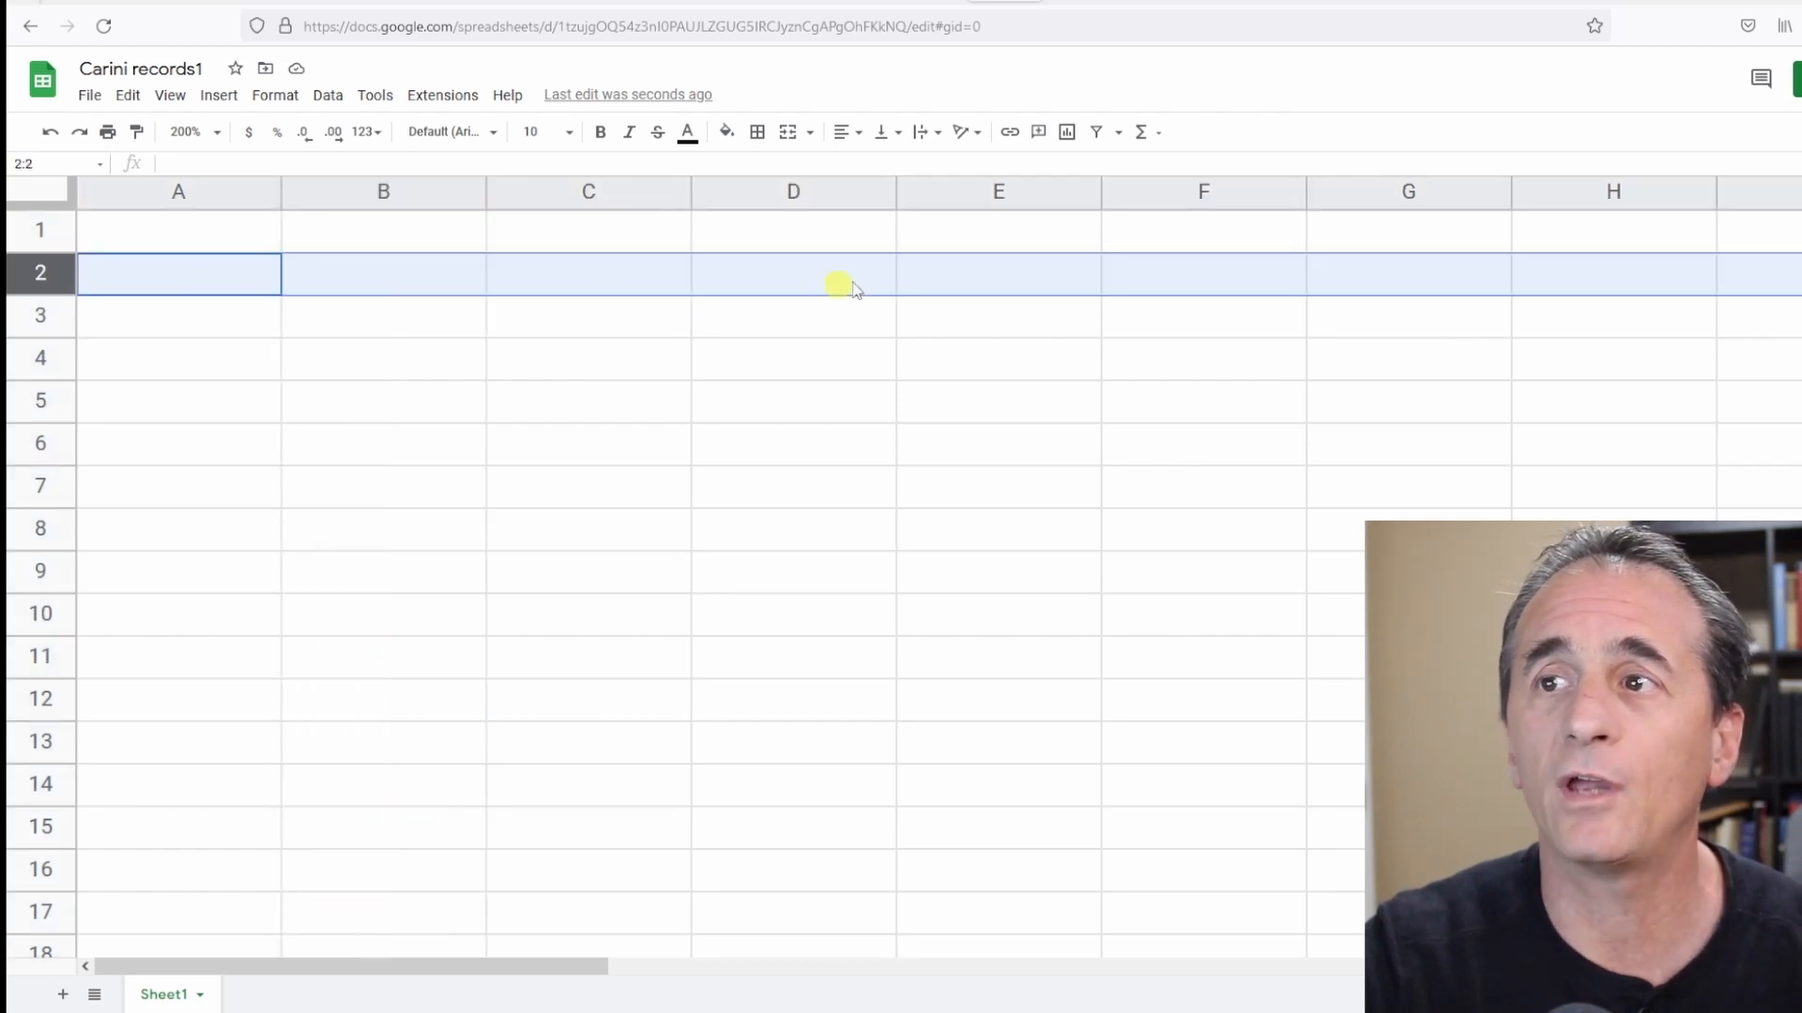
left_click(385, 270)
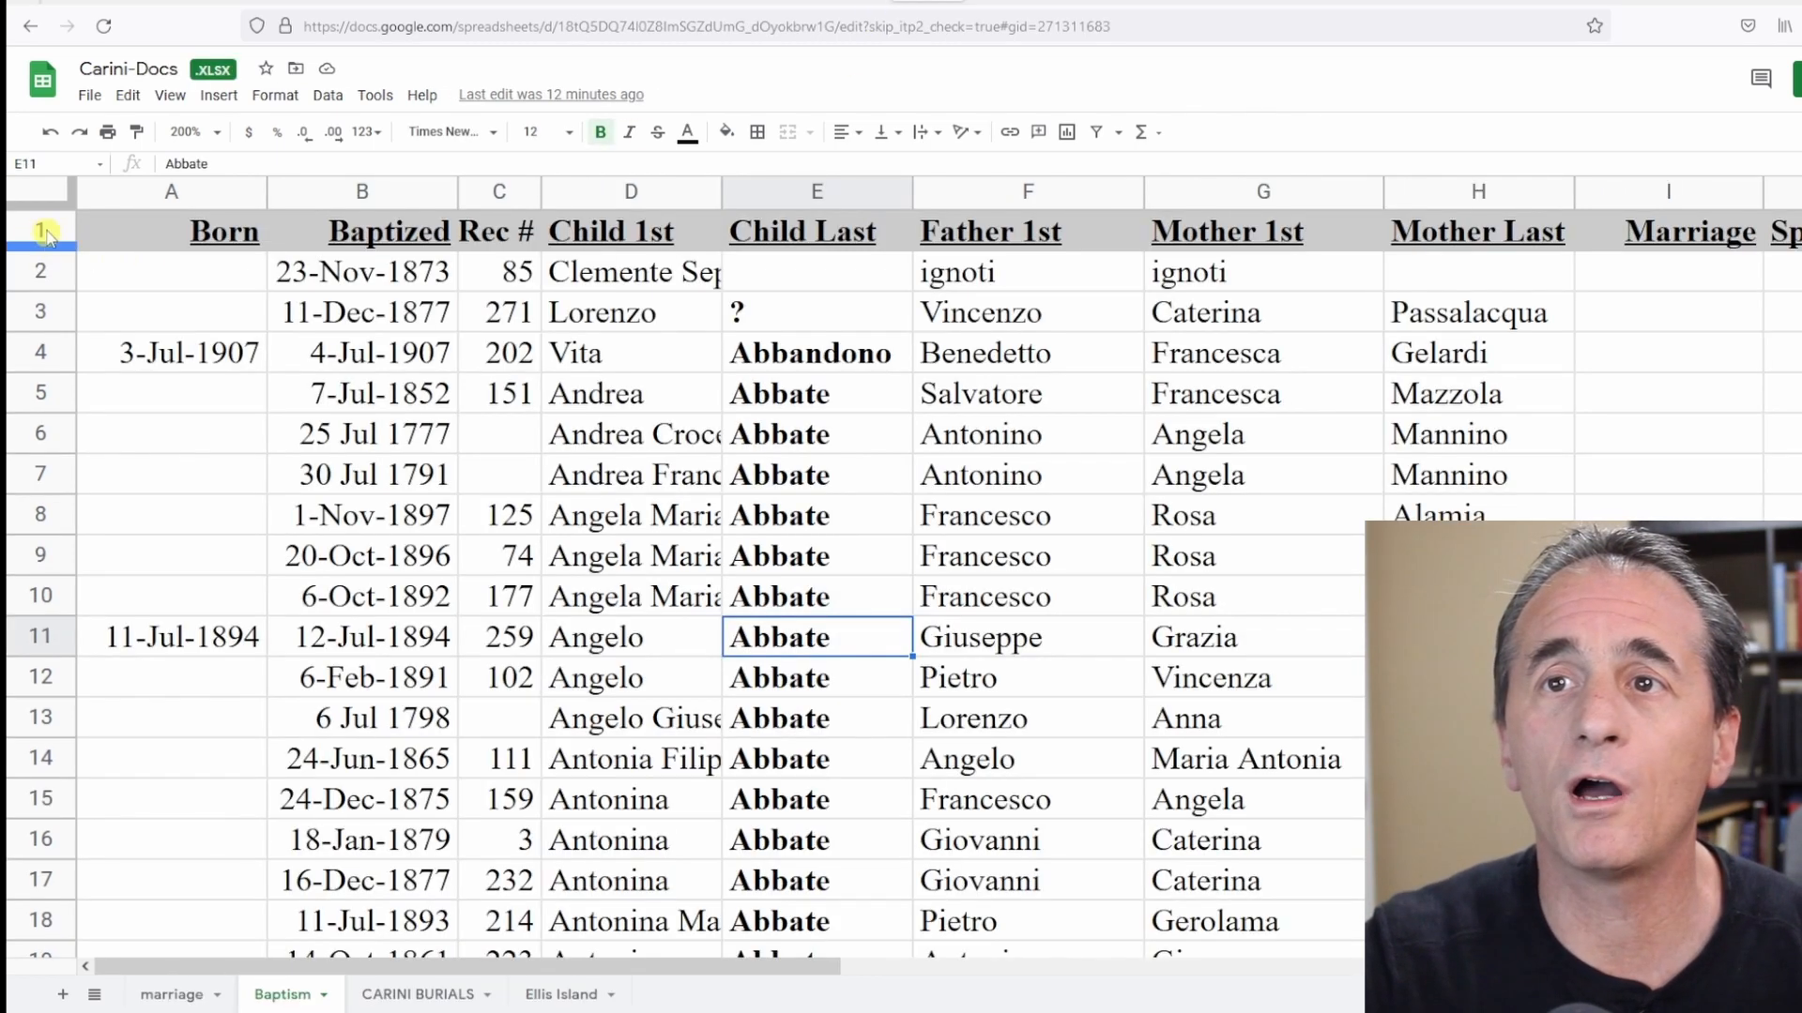
scroll(250, 403, "down", 1)
scroll(362, 390, "up", 1)
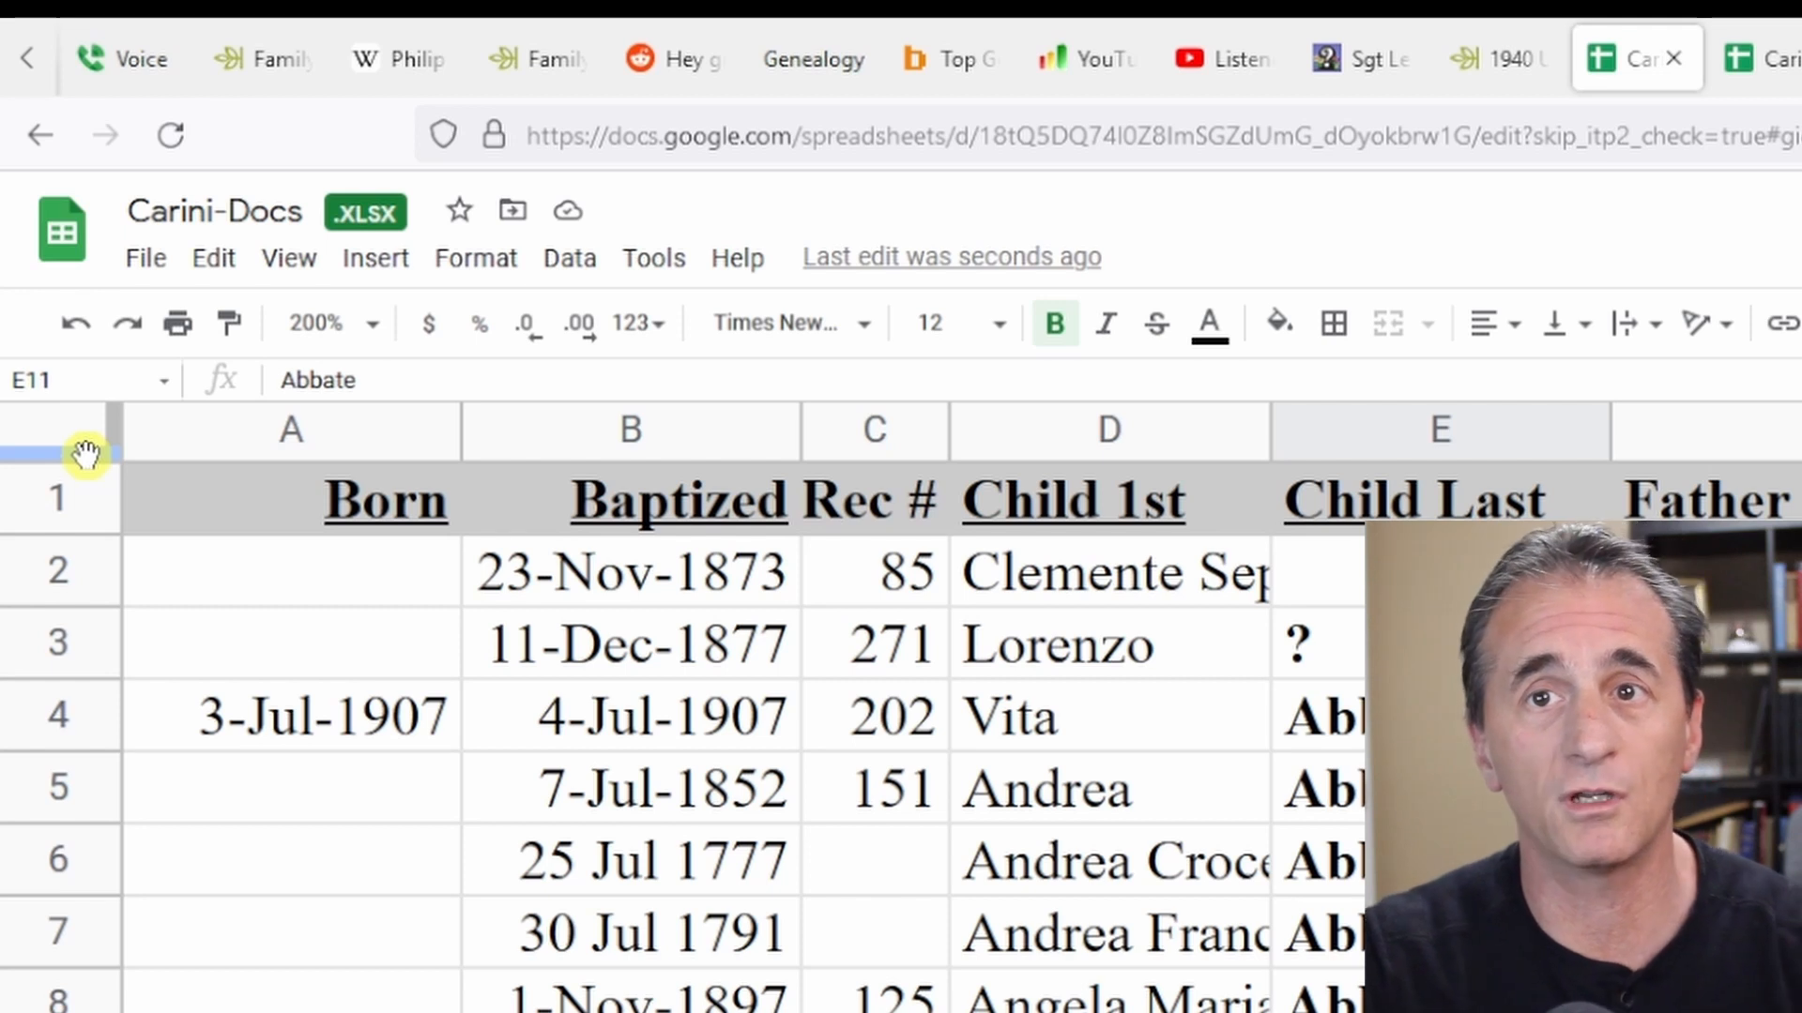
left_click_drag(85, 454, 87, 458)
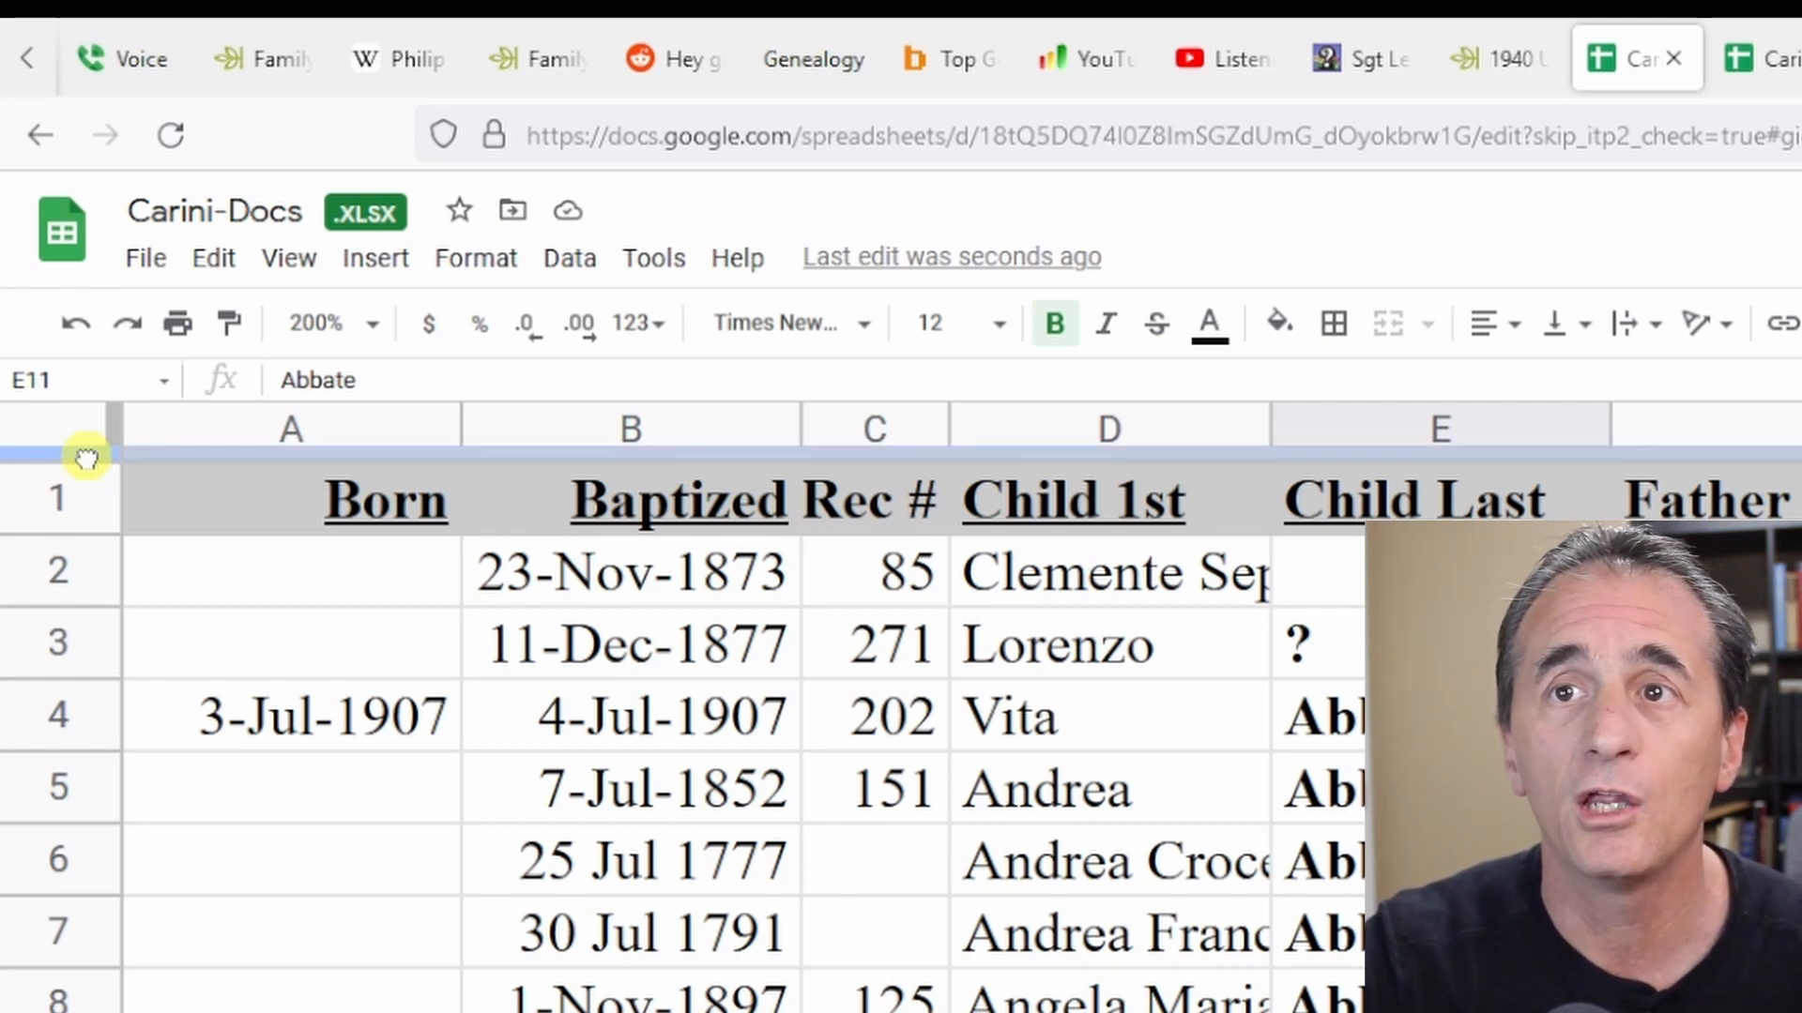
left_click_drag(85, 457, 84, 518)
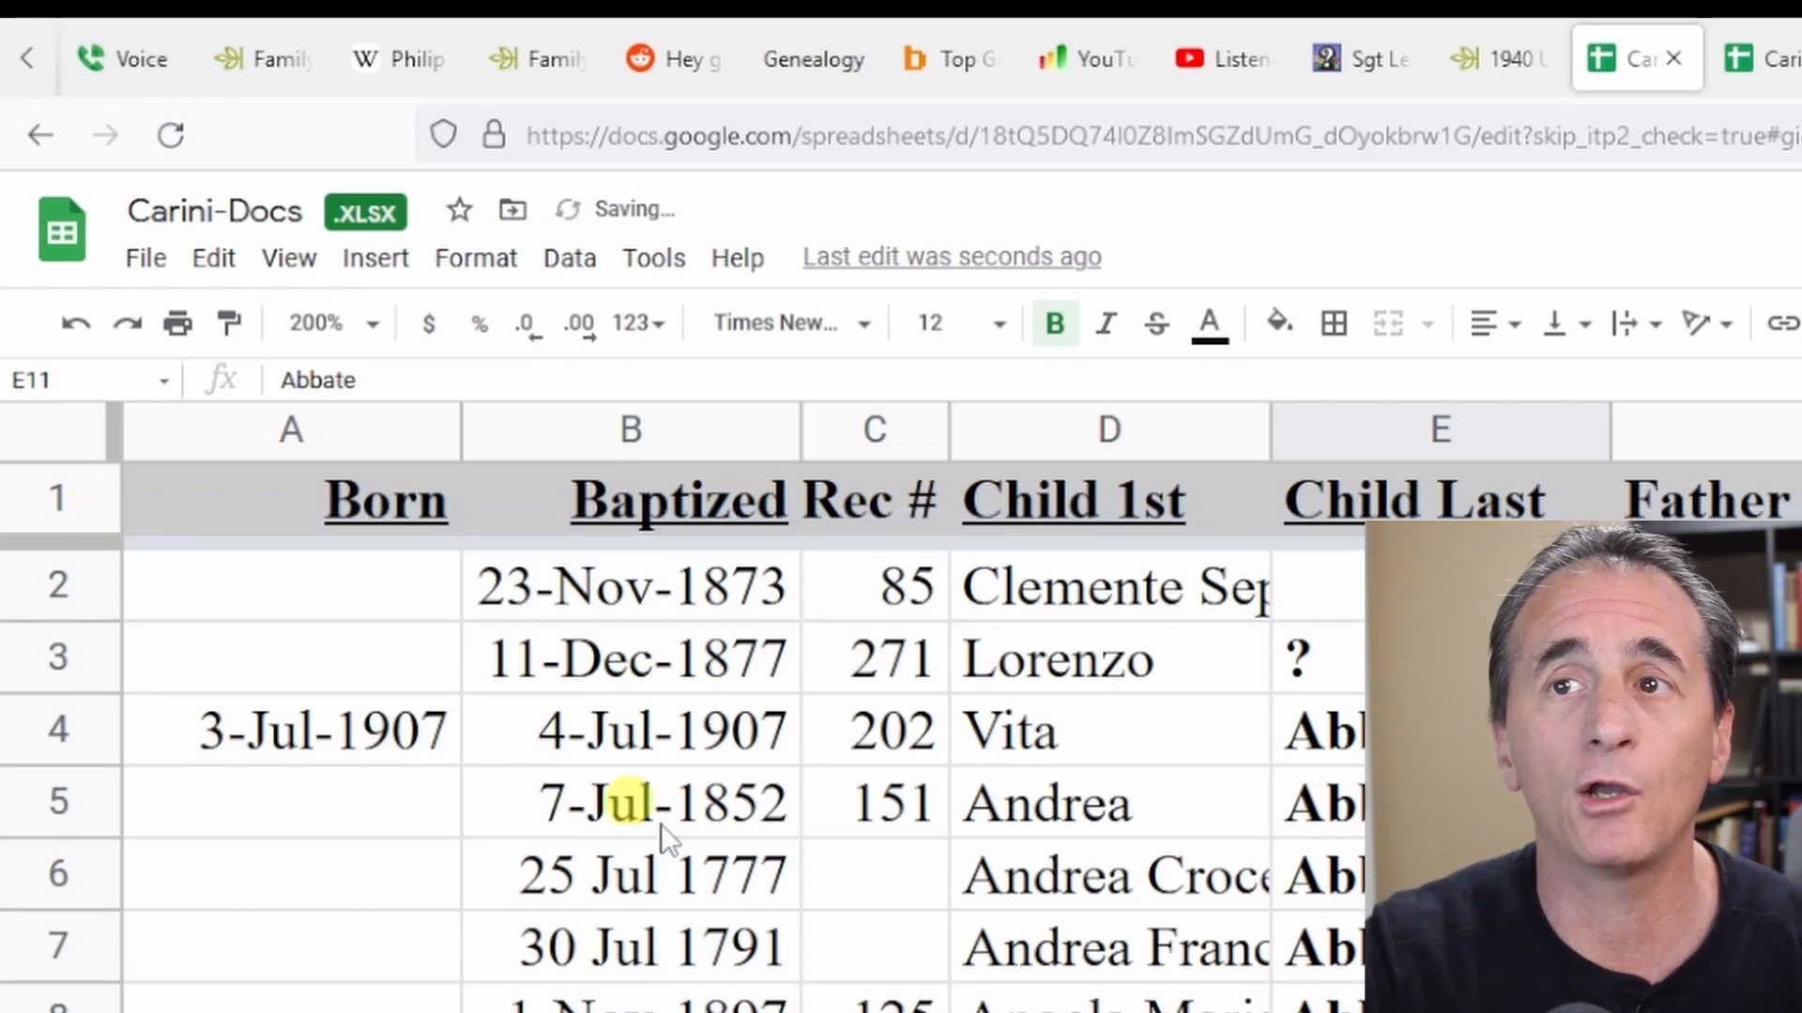
scroll(703, 864, "down", 10)
scroll(710, 865, "up", 9)
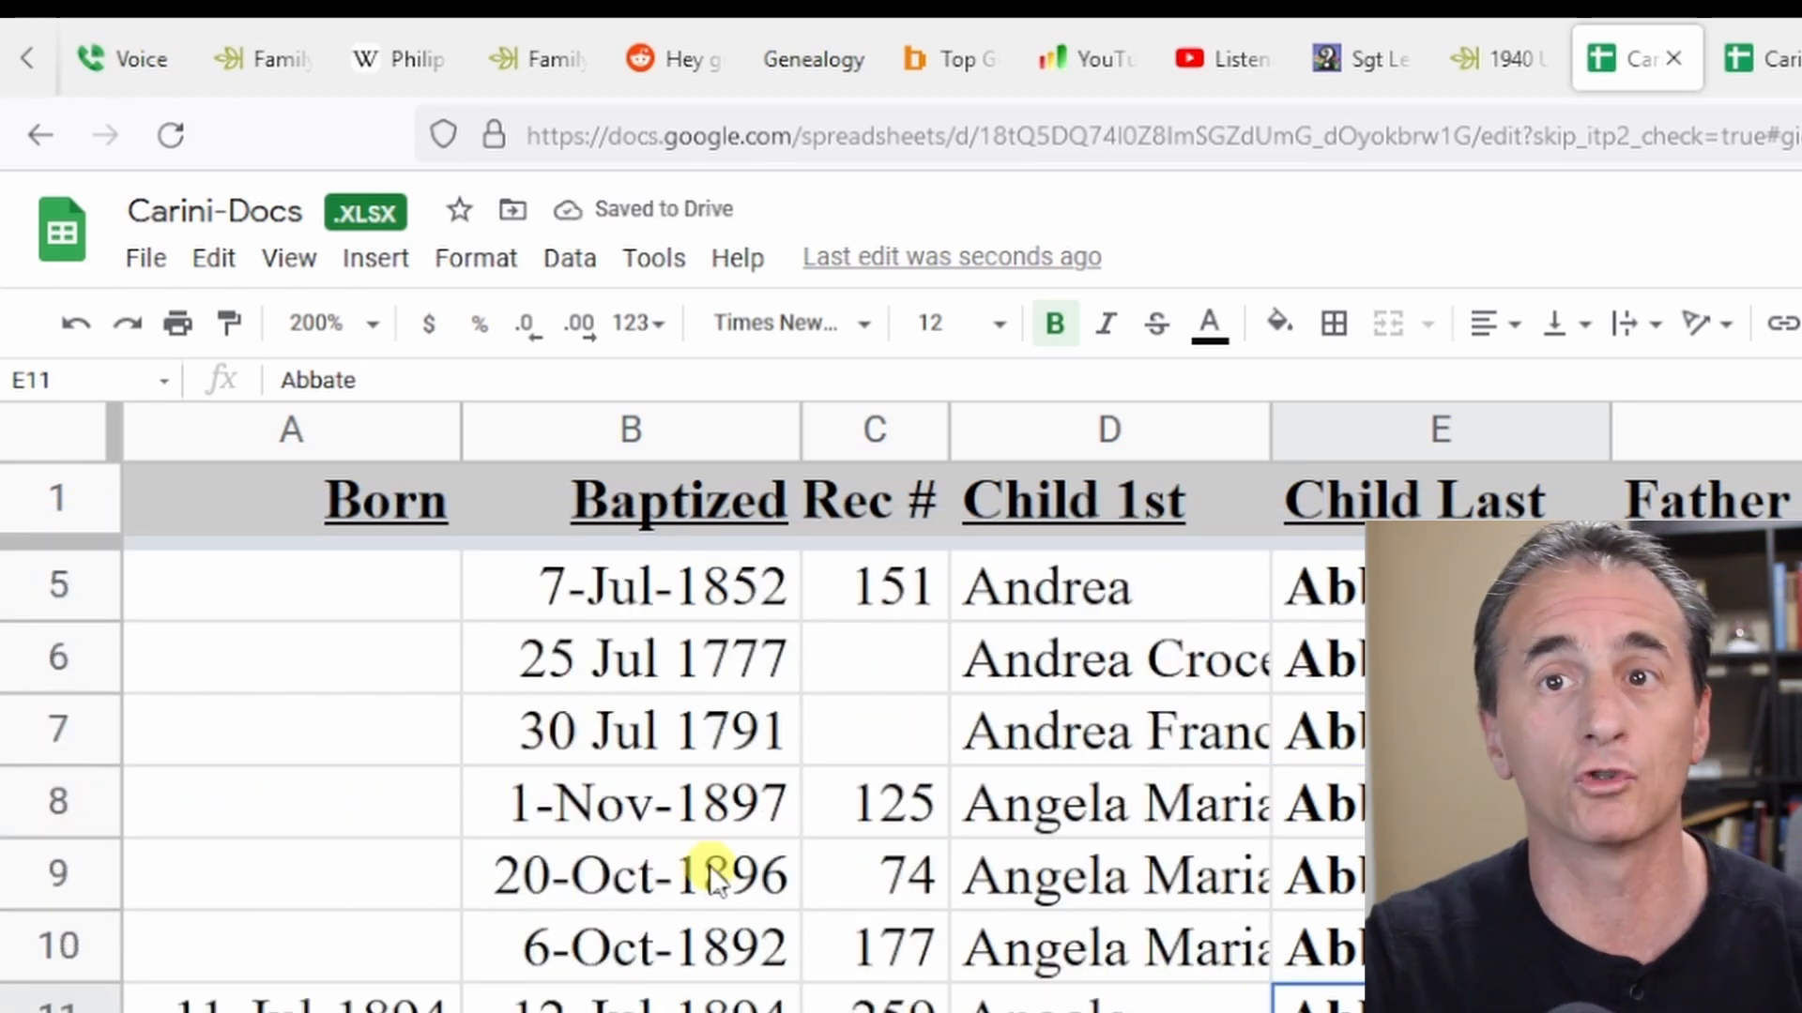
scroll(822, 959, "down", 6)
scroll(822, 960, "up", 7)
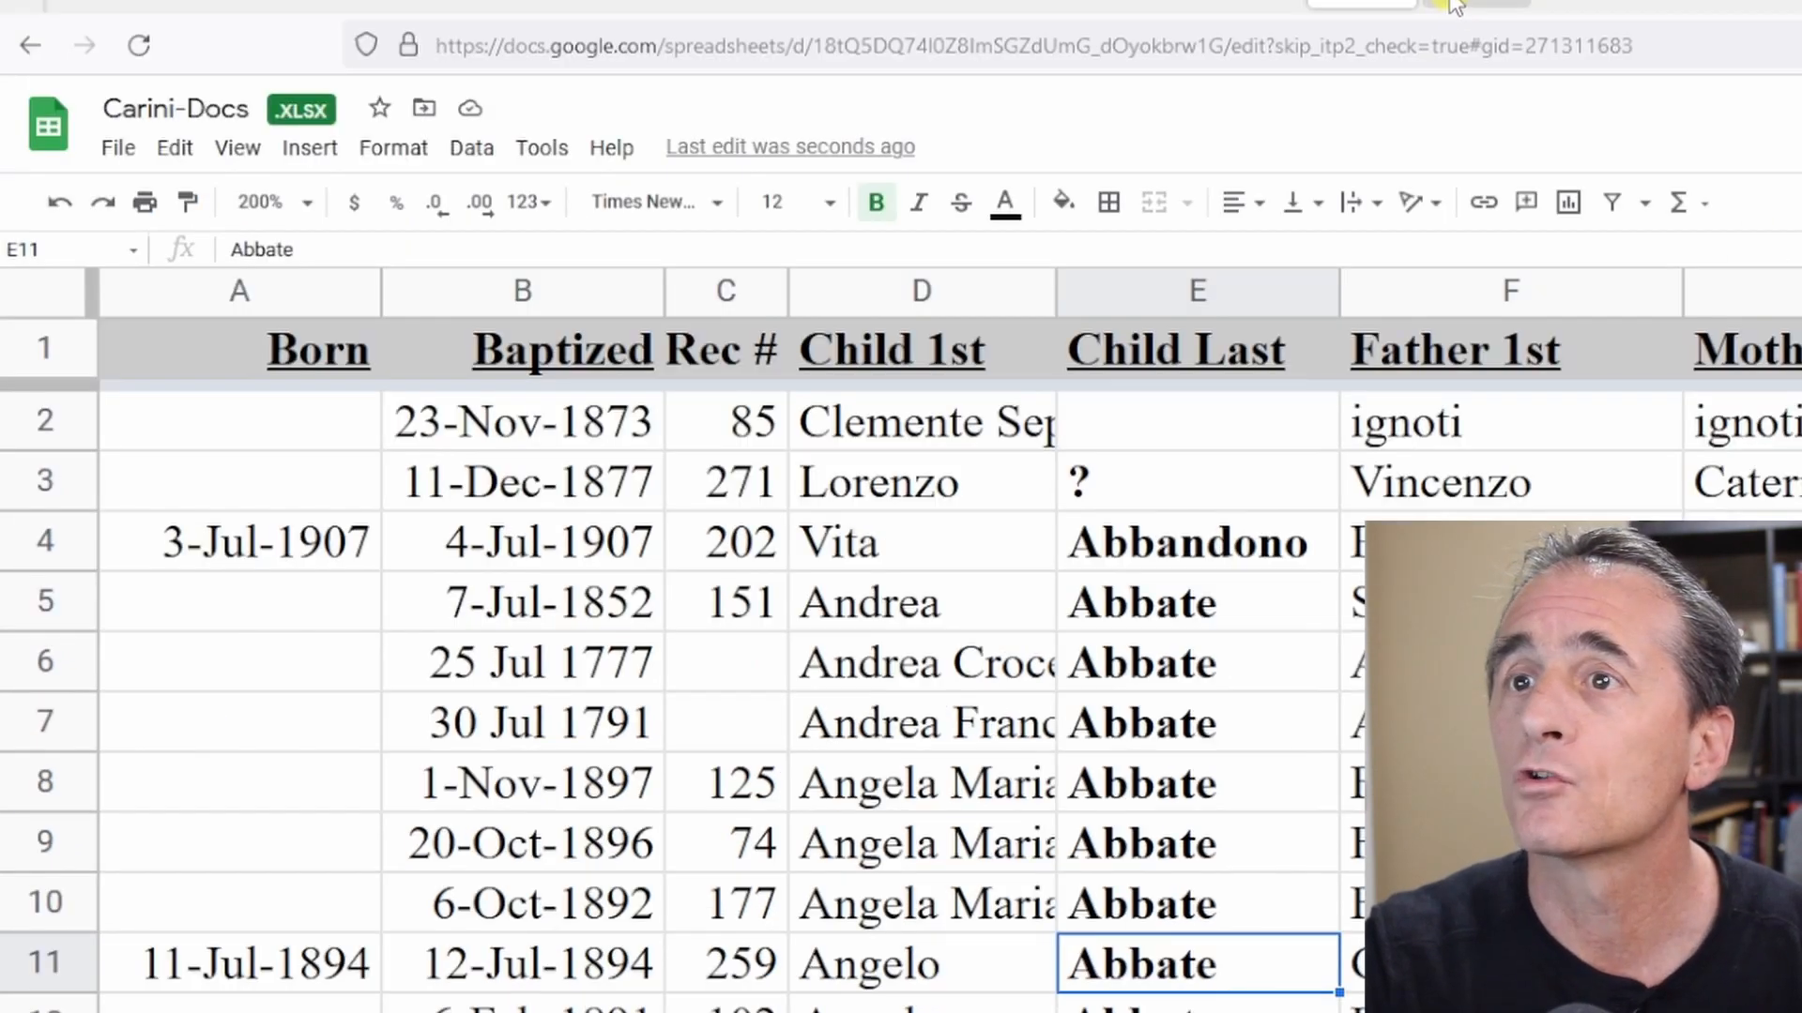
Return to the Carini records1 spreadsheet and select cell A1.
left_click(1454, 5)
left_click(219, 345)
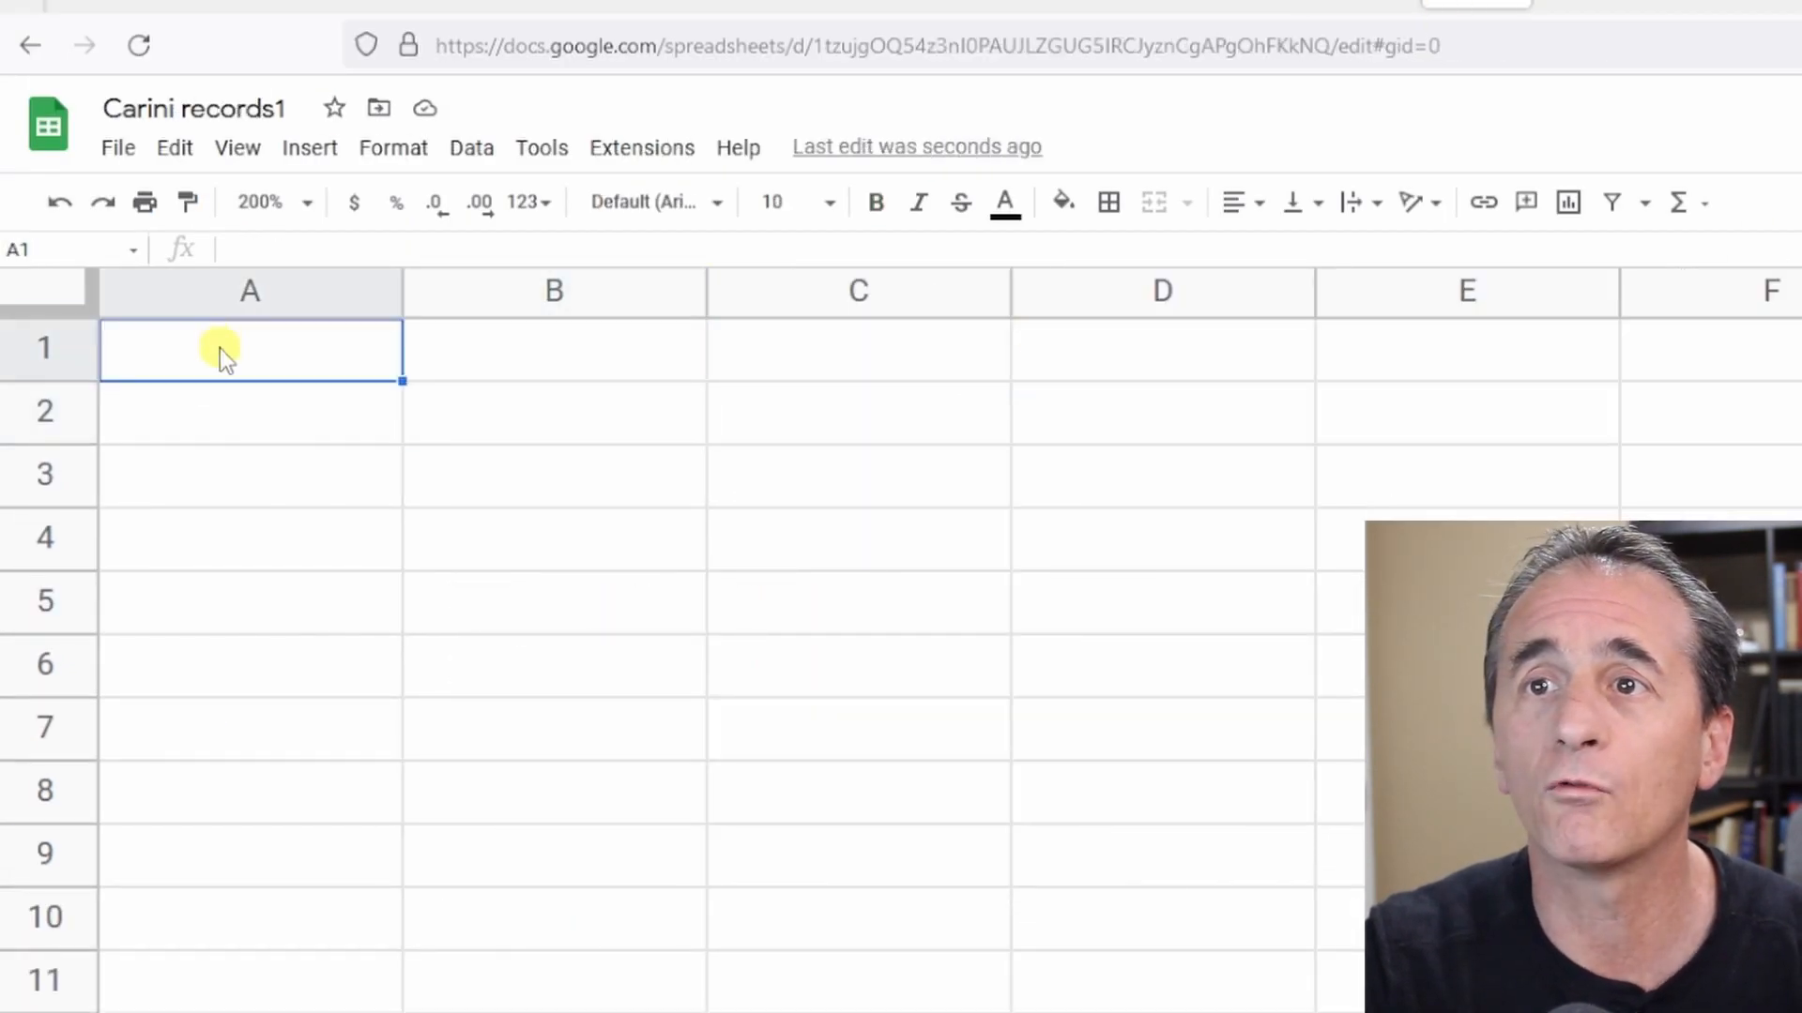
Make header row 1 bold and enter the header Born in cell A1.
left_click(44, 345)
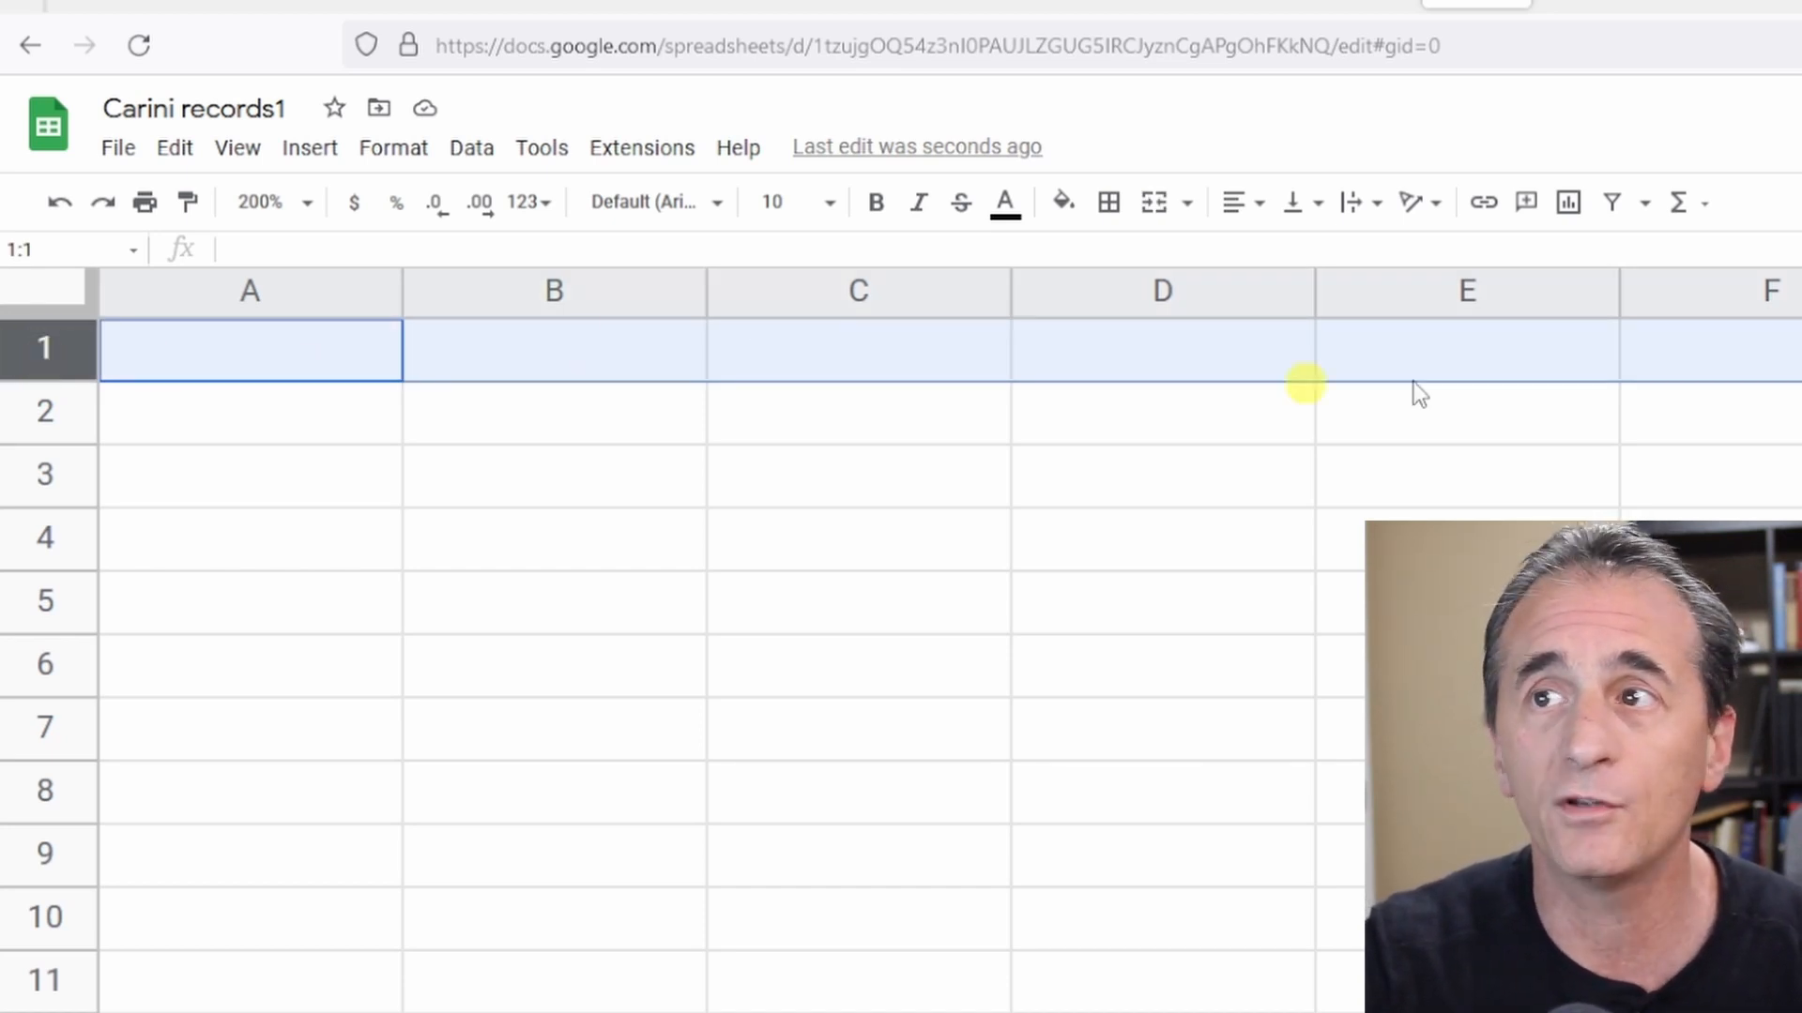
left_click(878, 204)
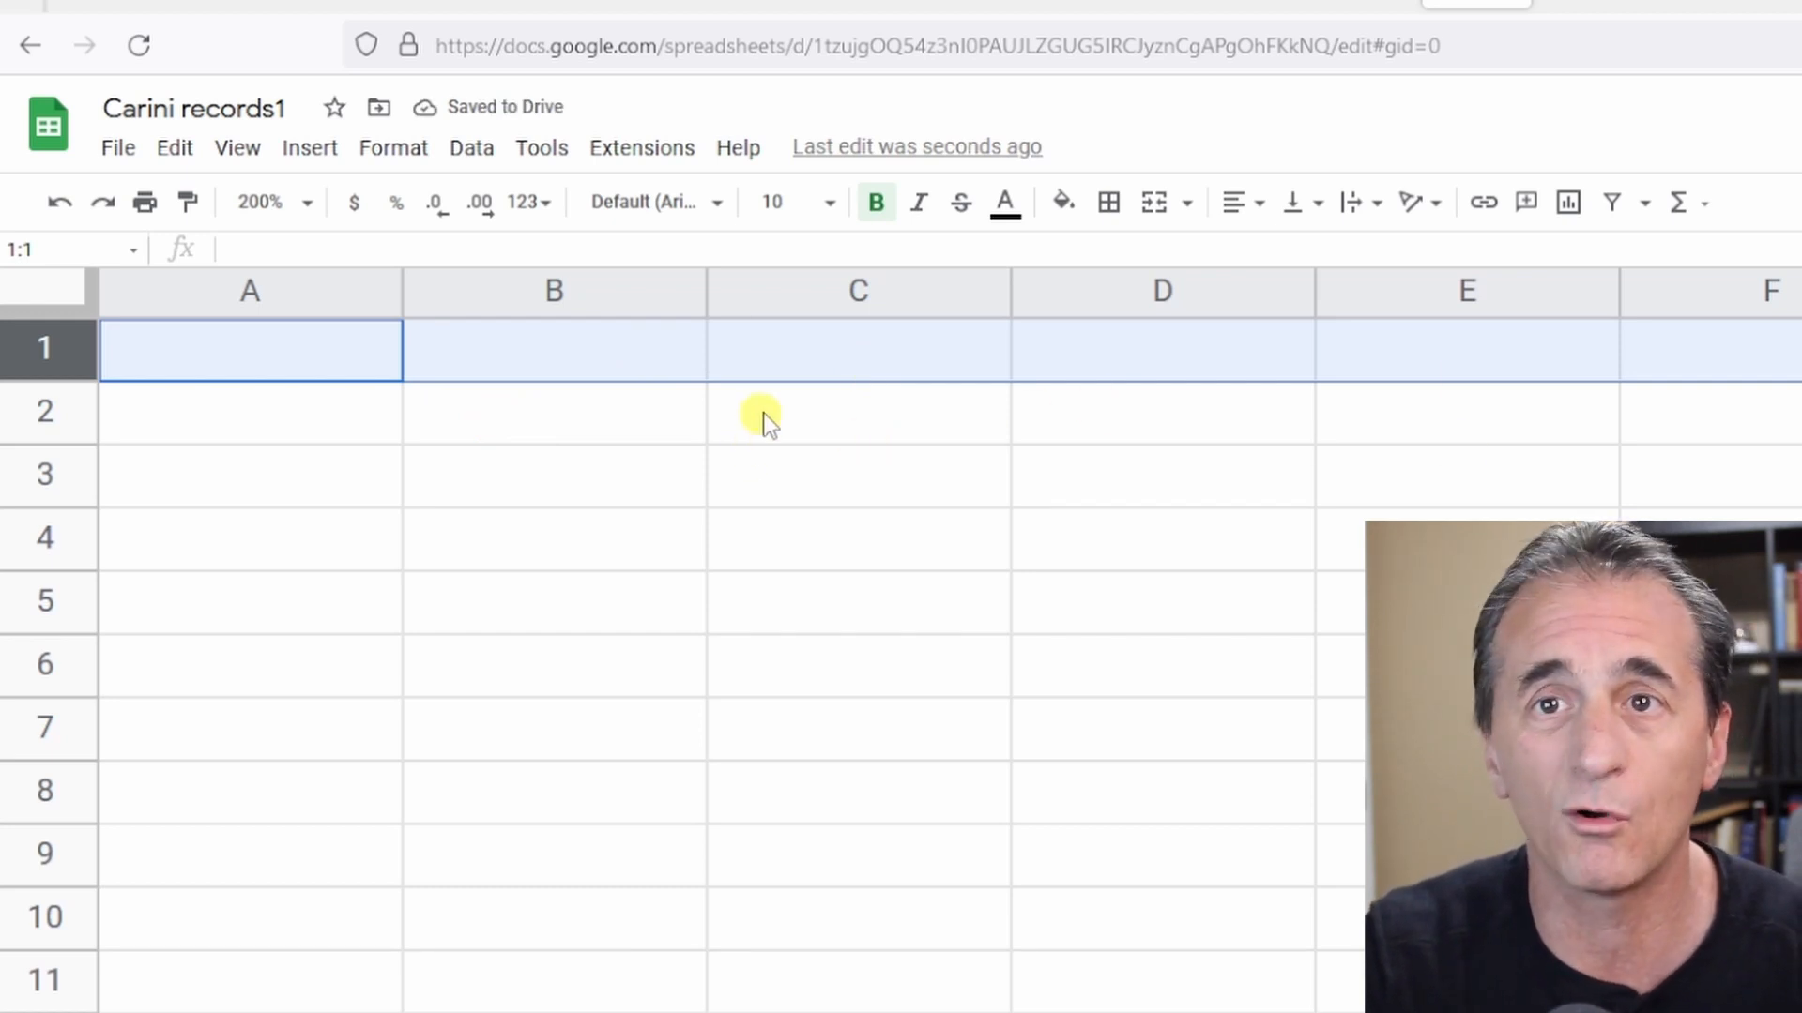
left_click(259, 345)
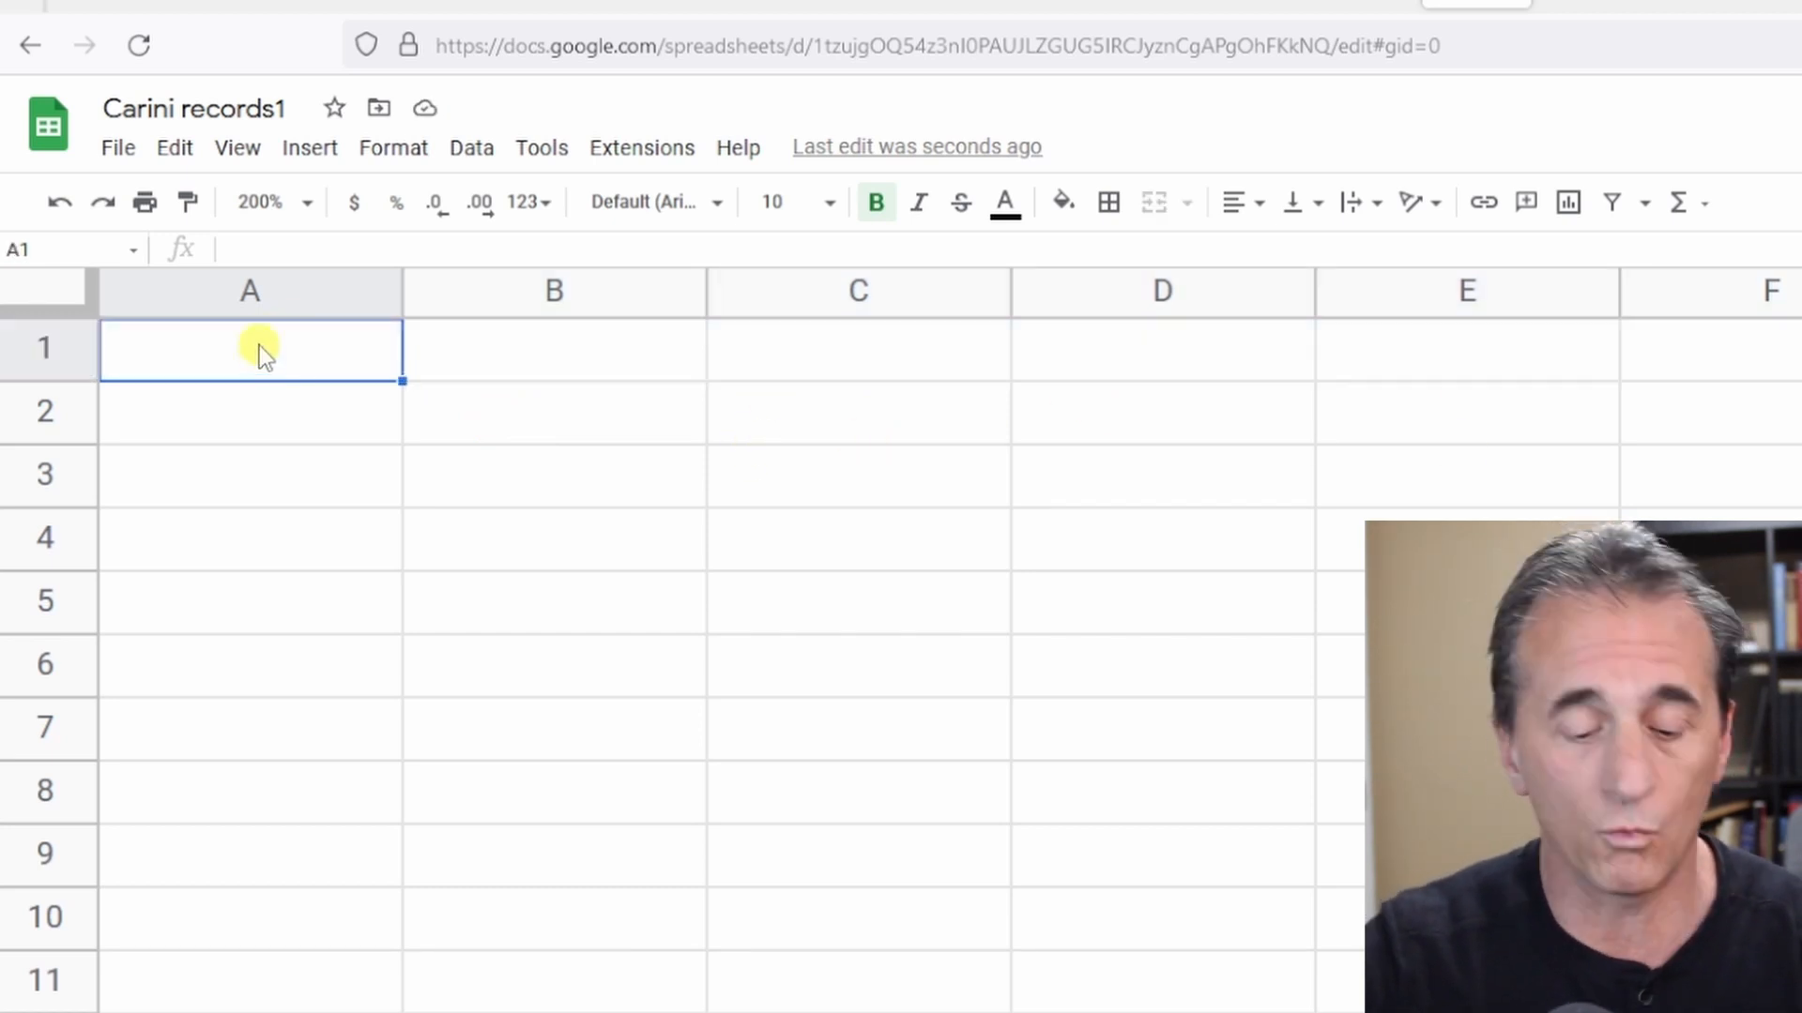
type("Born")
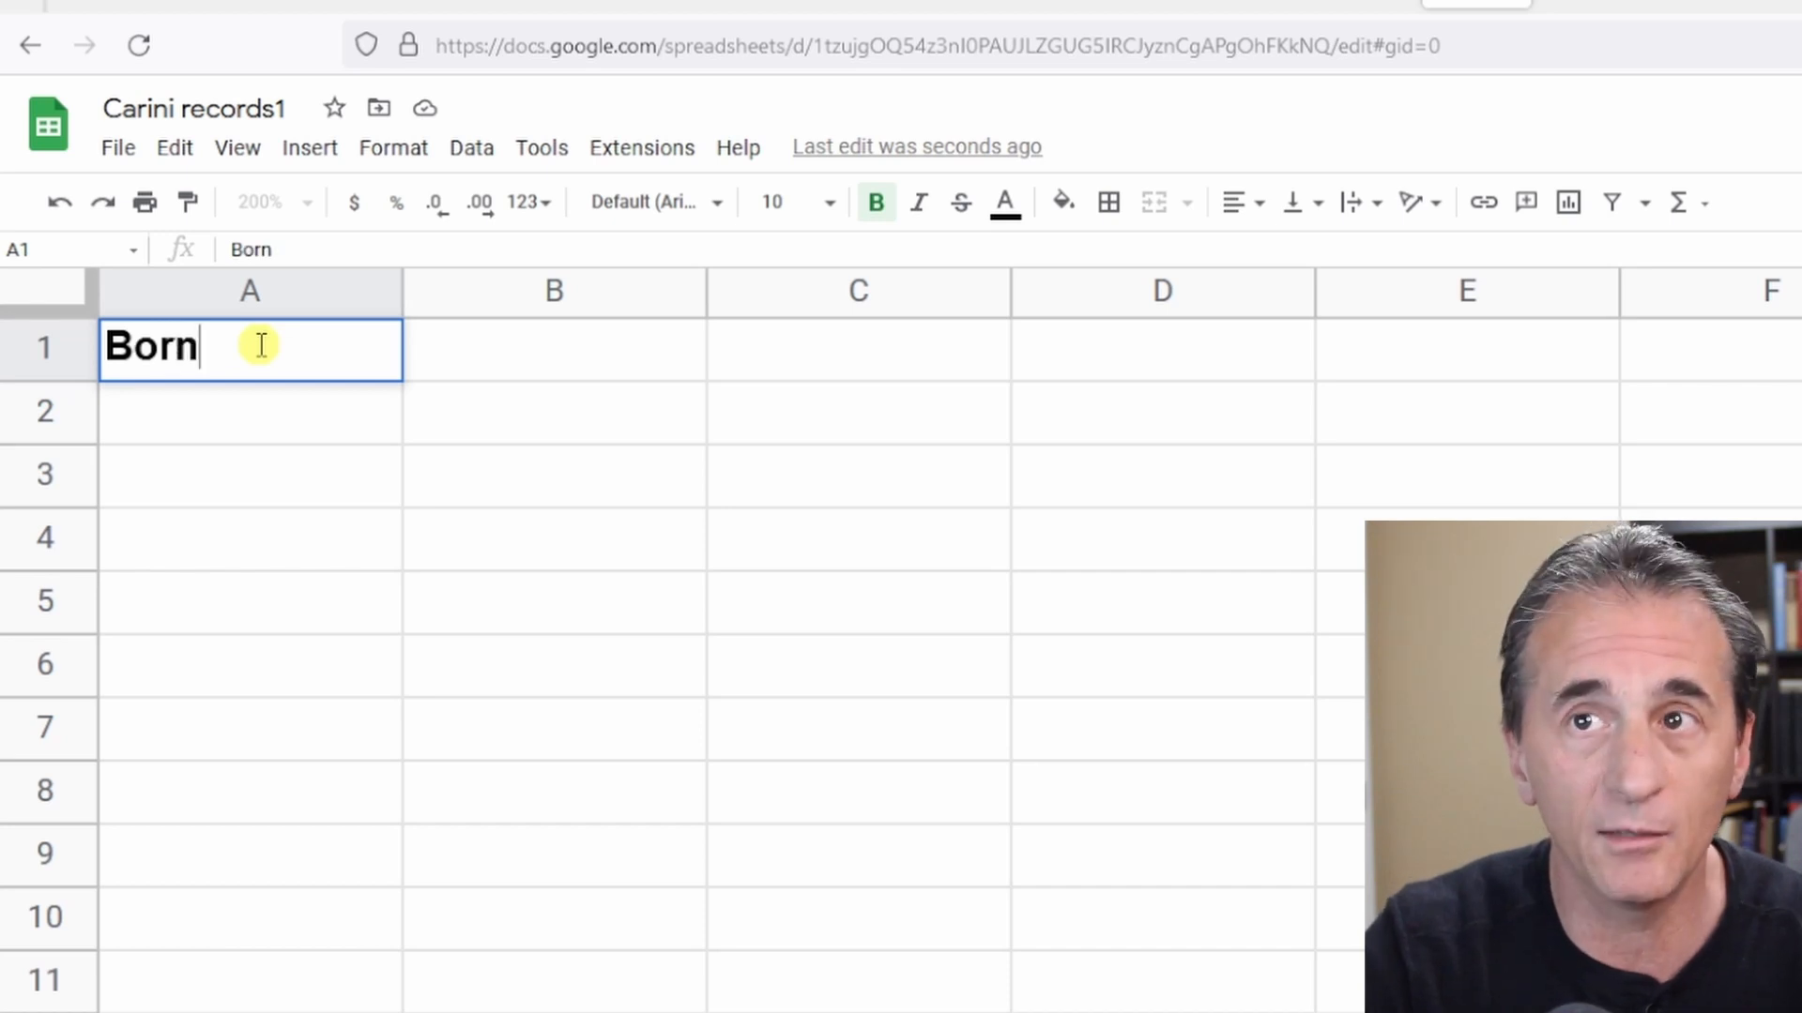
Enter the header Baptism in cell B1.
key("Tab")
type("Bapti")
key("BackSpace")
key("BackSpace")
type("pt")
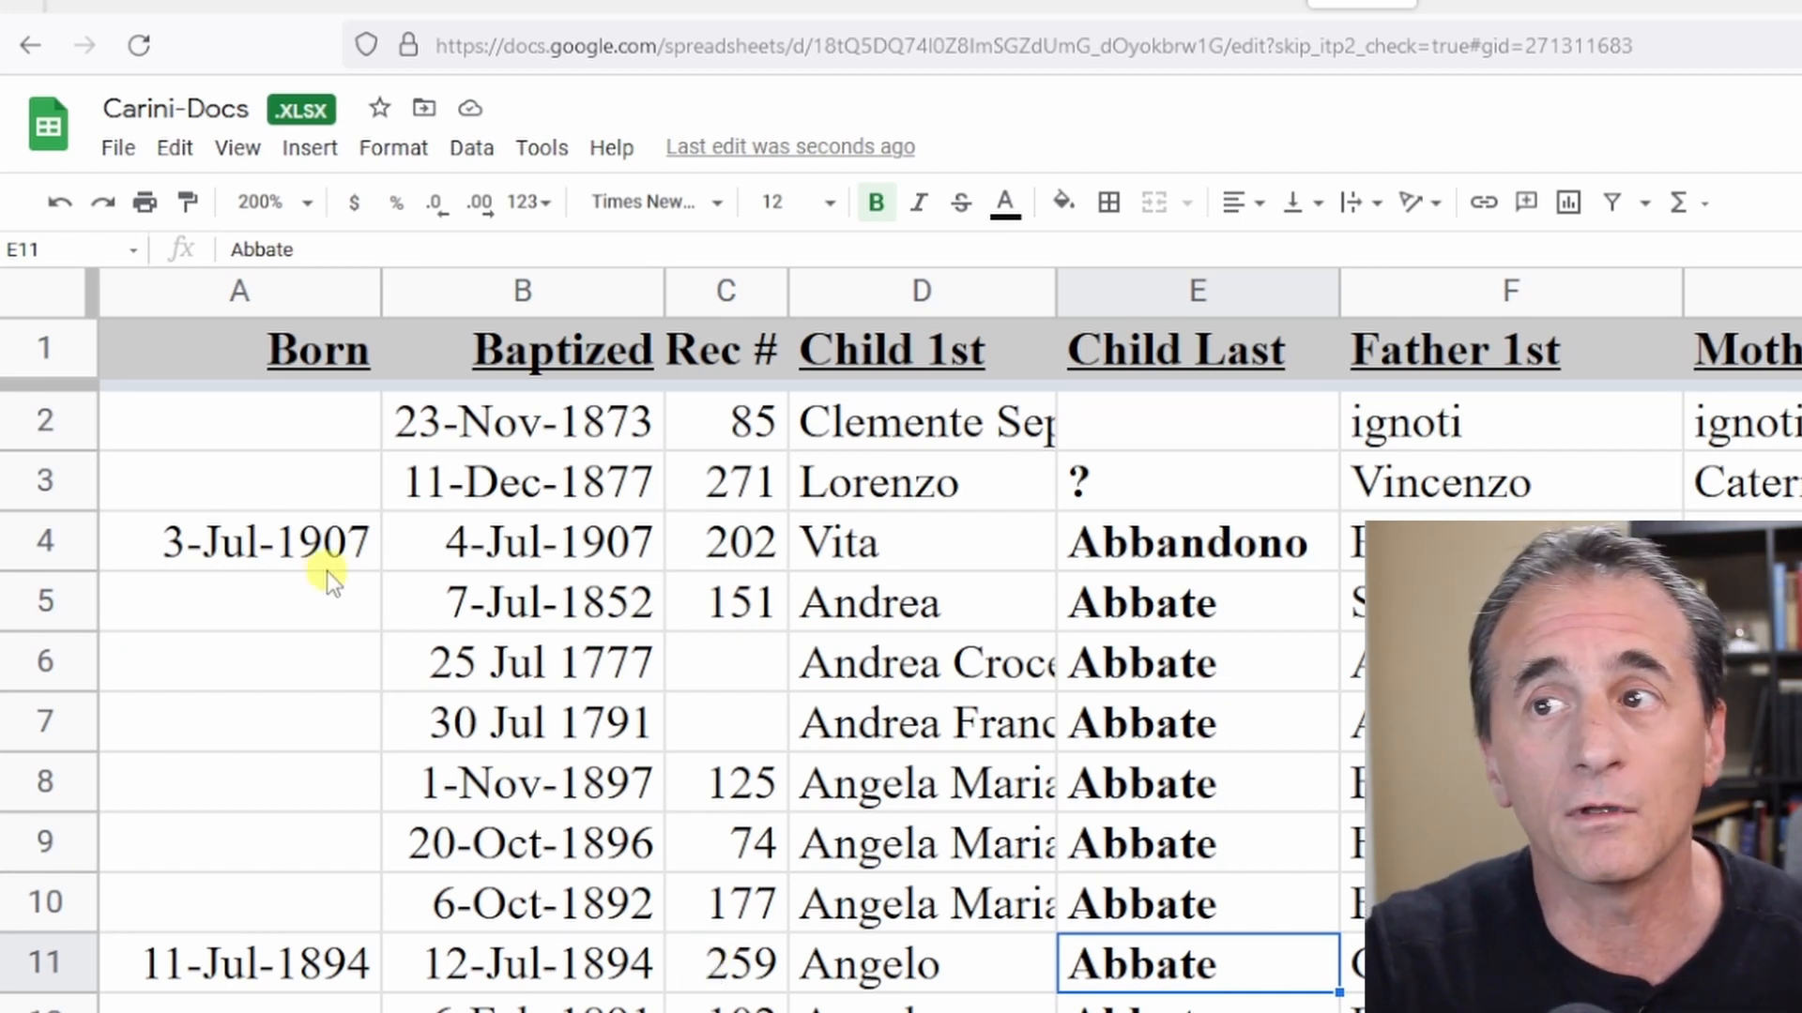
Review the Born and Baptized date entries in the Carini-Docs sheet, then return to Carini records1.
left_click(207, 566)
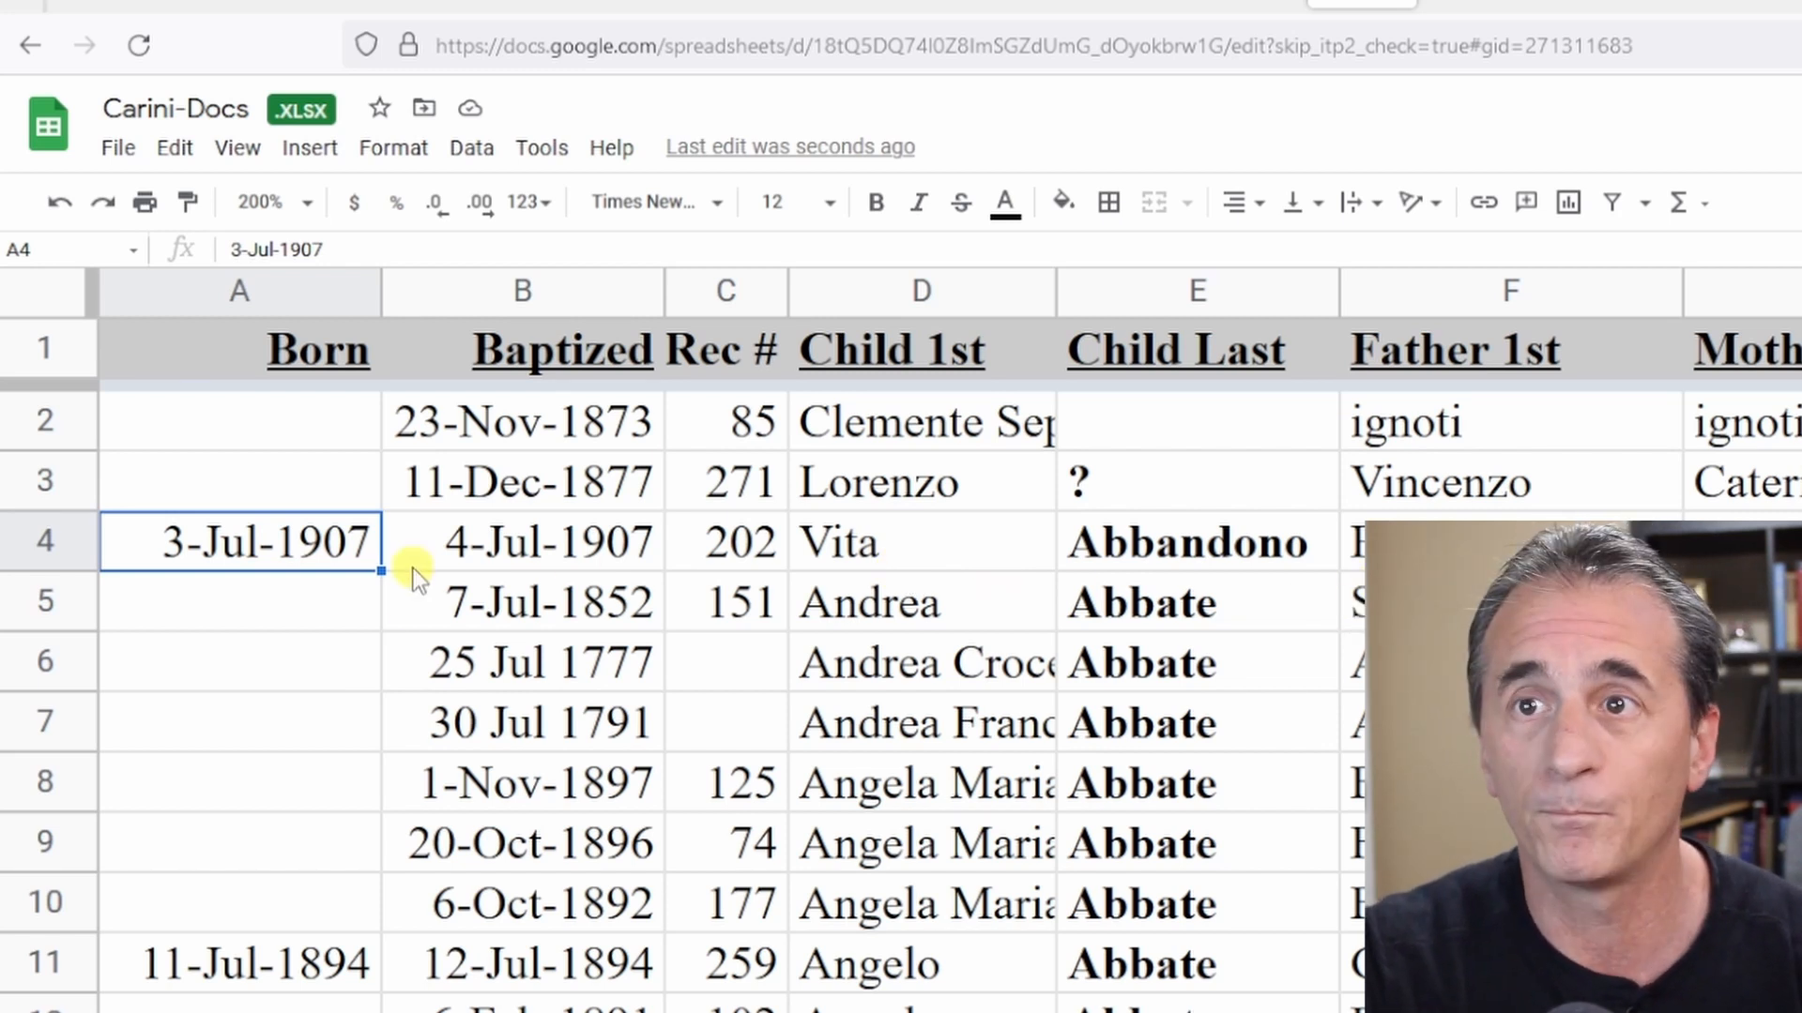
left_click(167, 976)
left_click(51, 963)
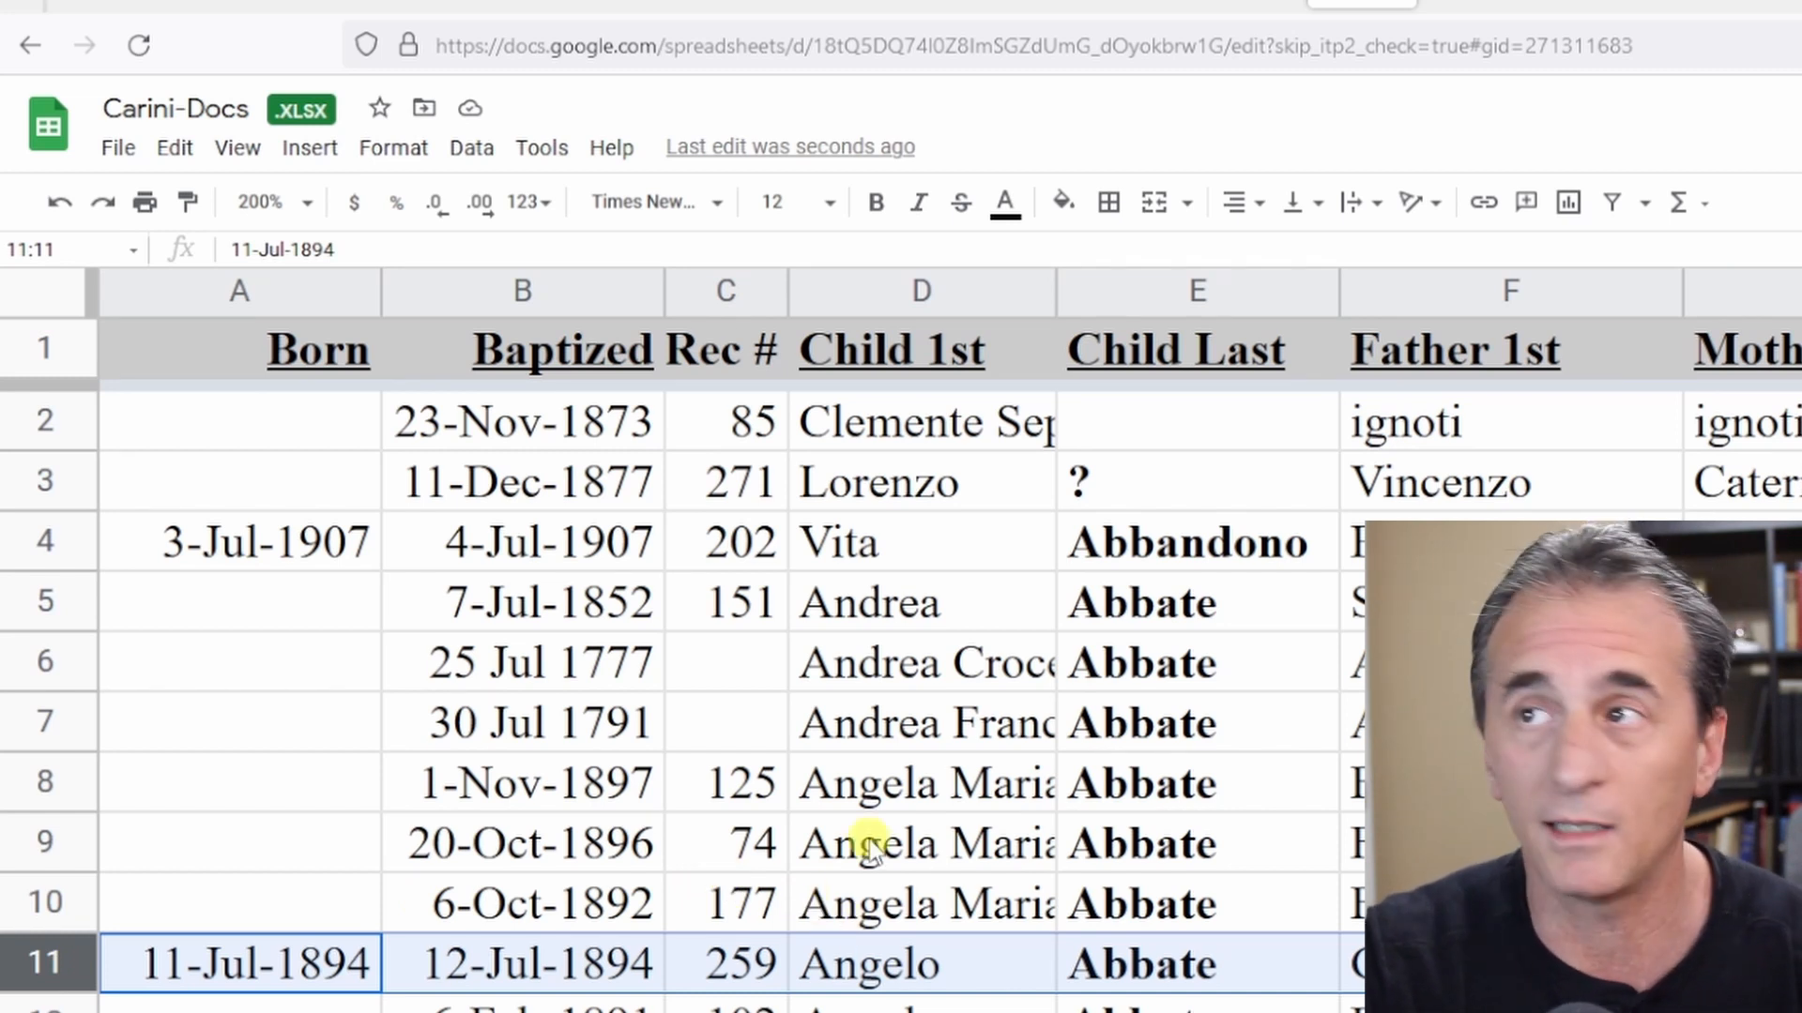
left_click(1470, 11)
Enter the header record# in cell C1.
left_click(816, 358)
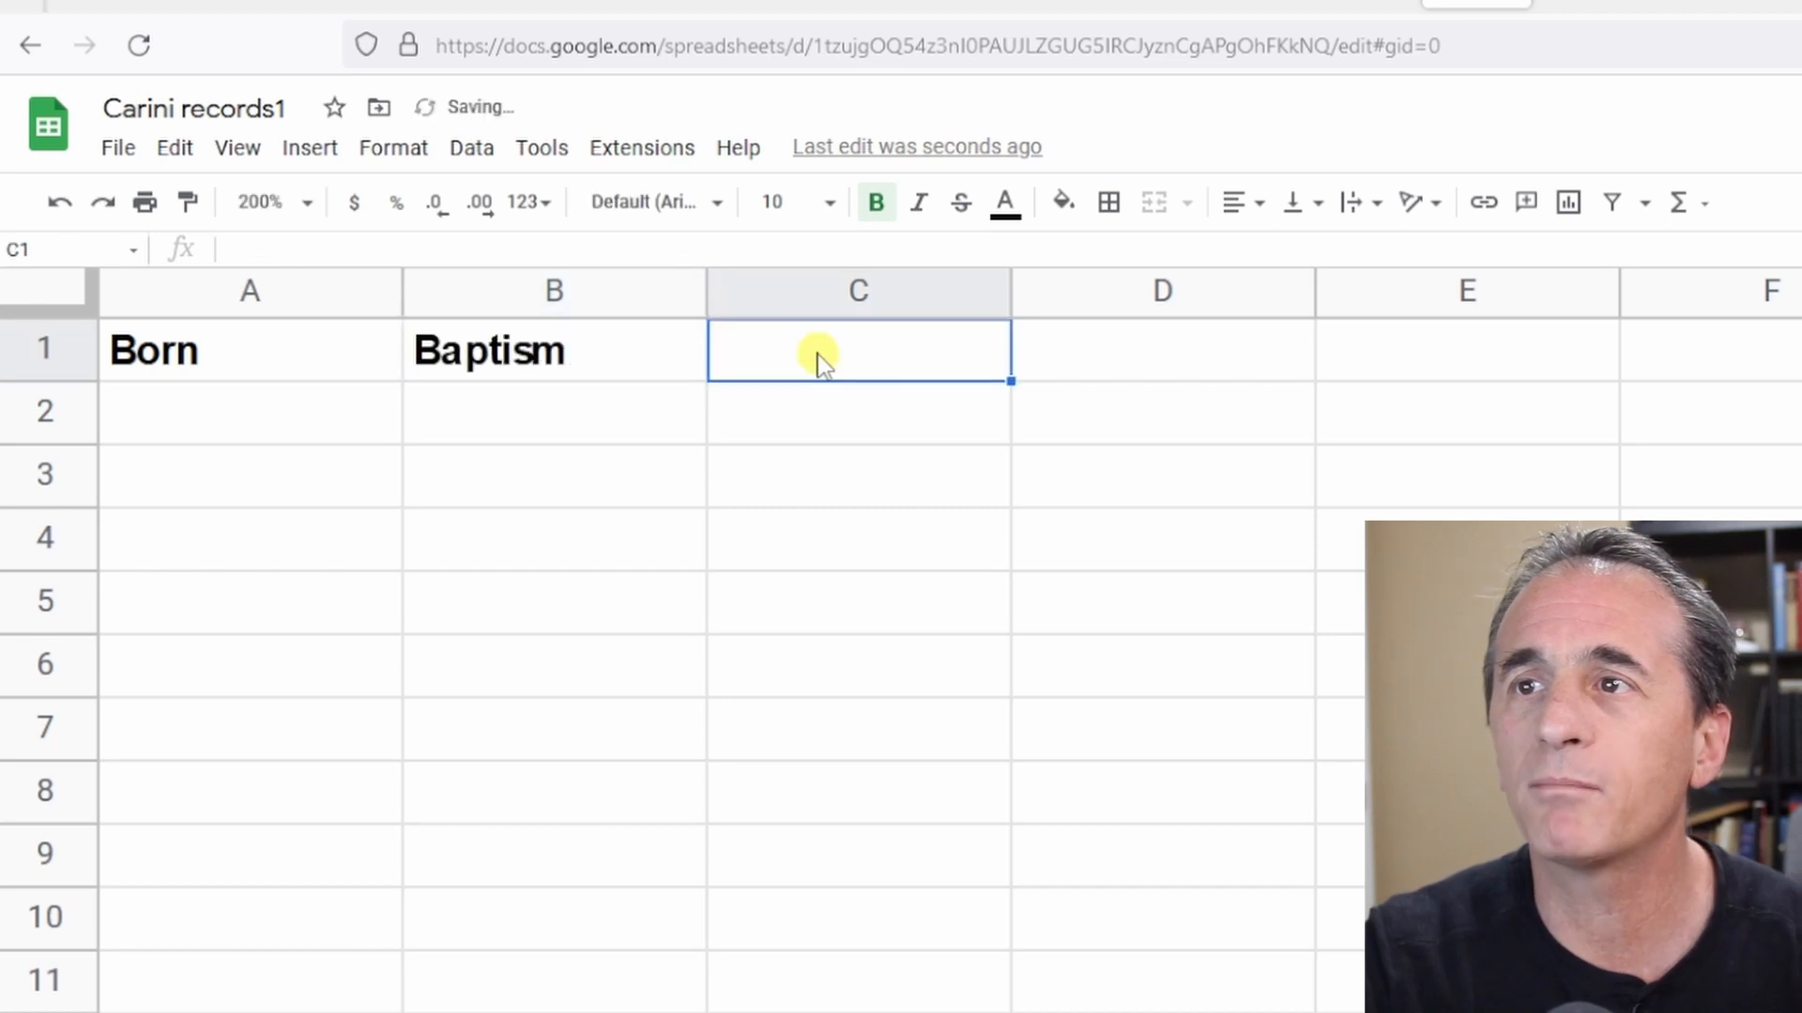
type("record")
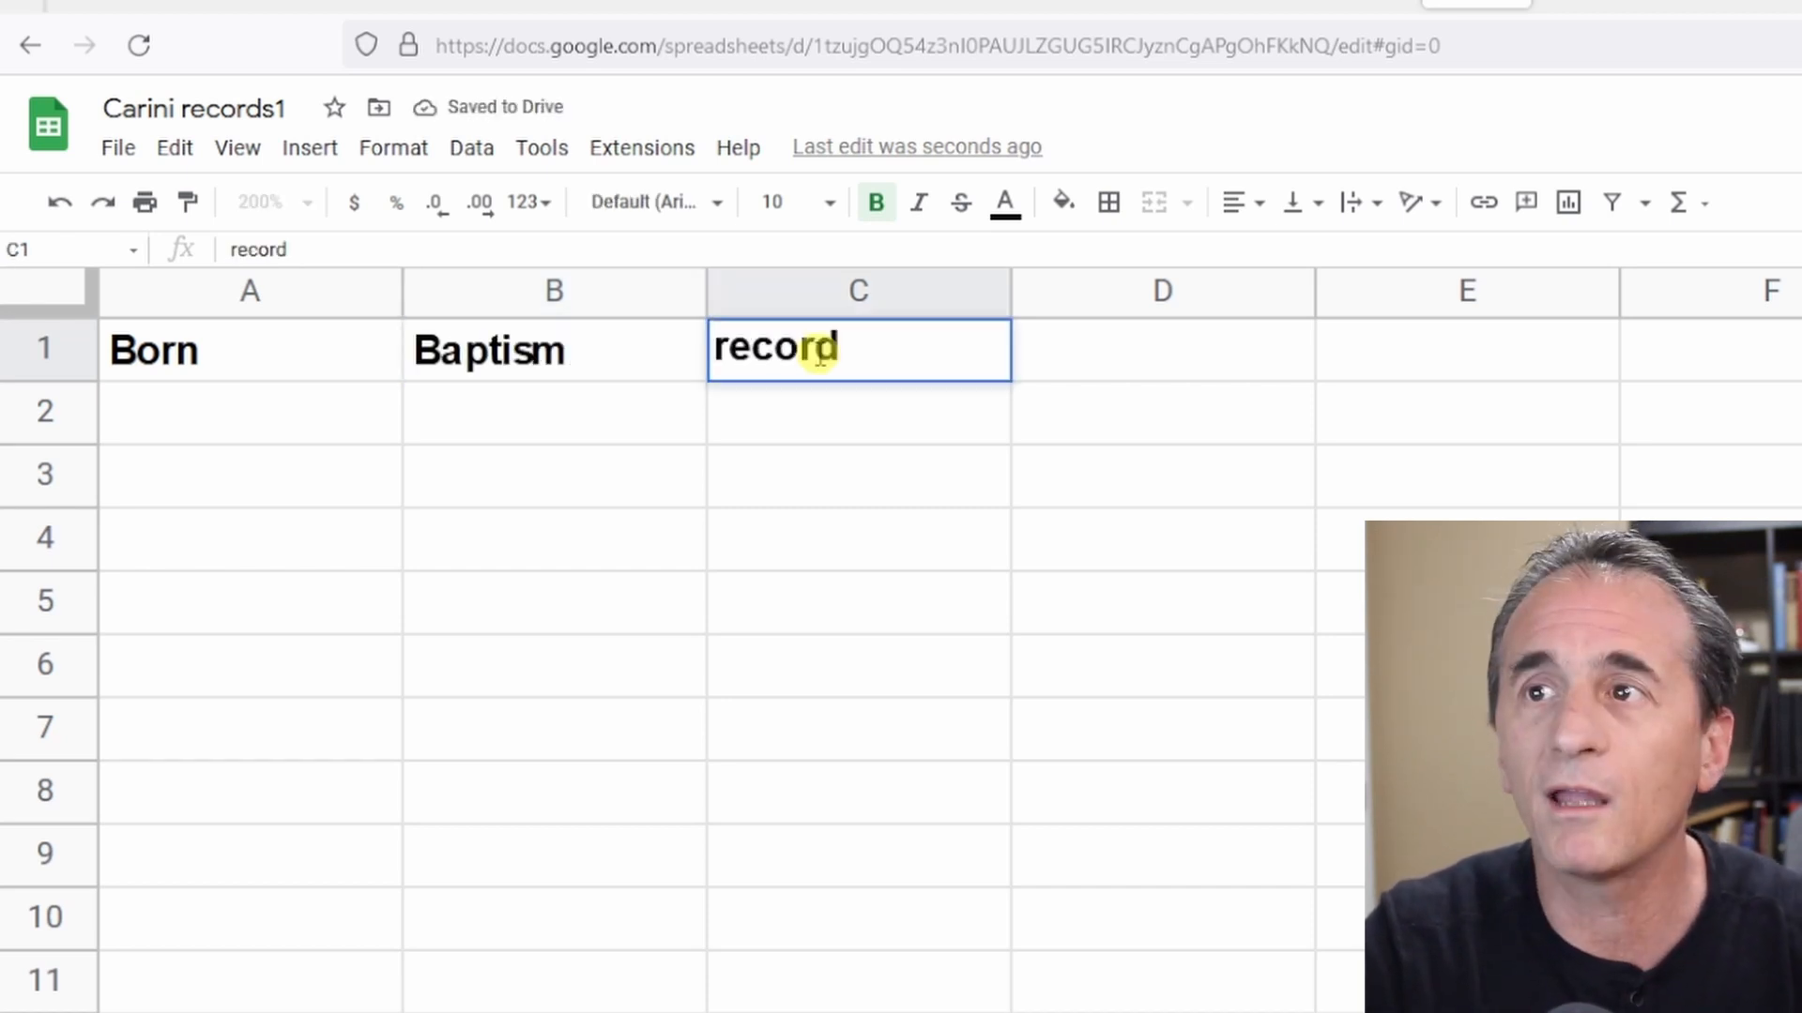
type("#")
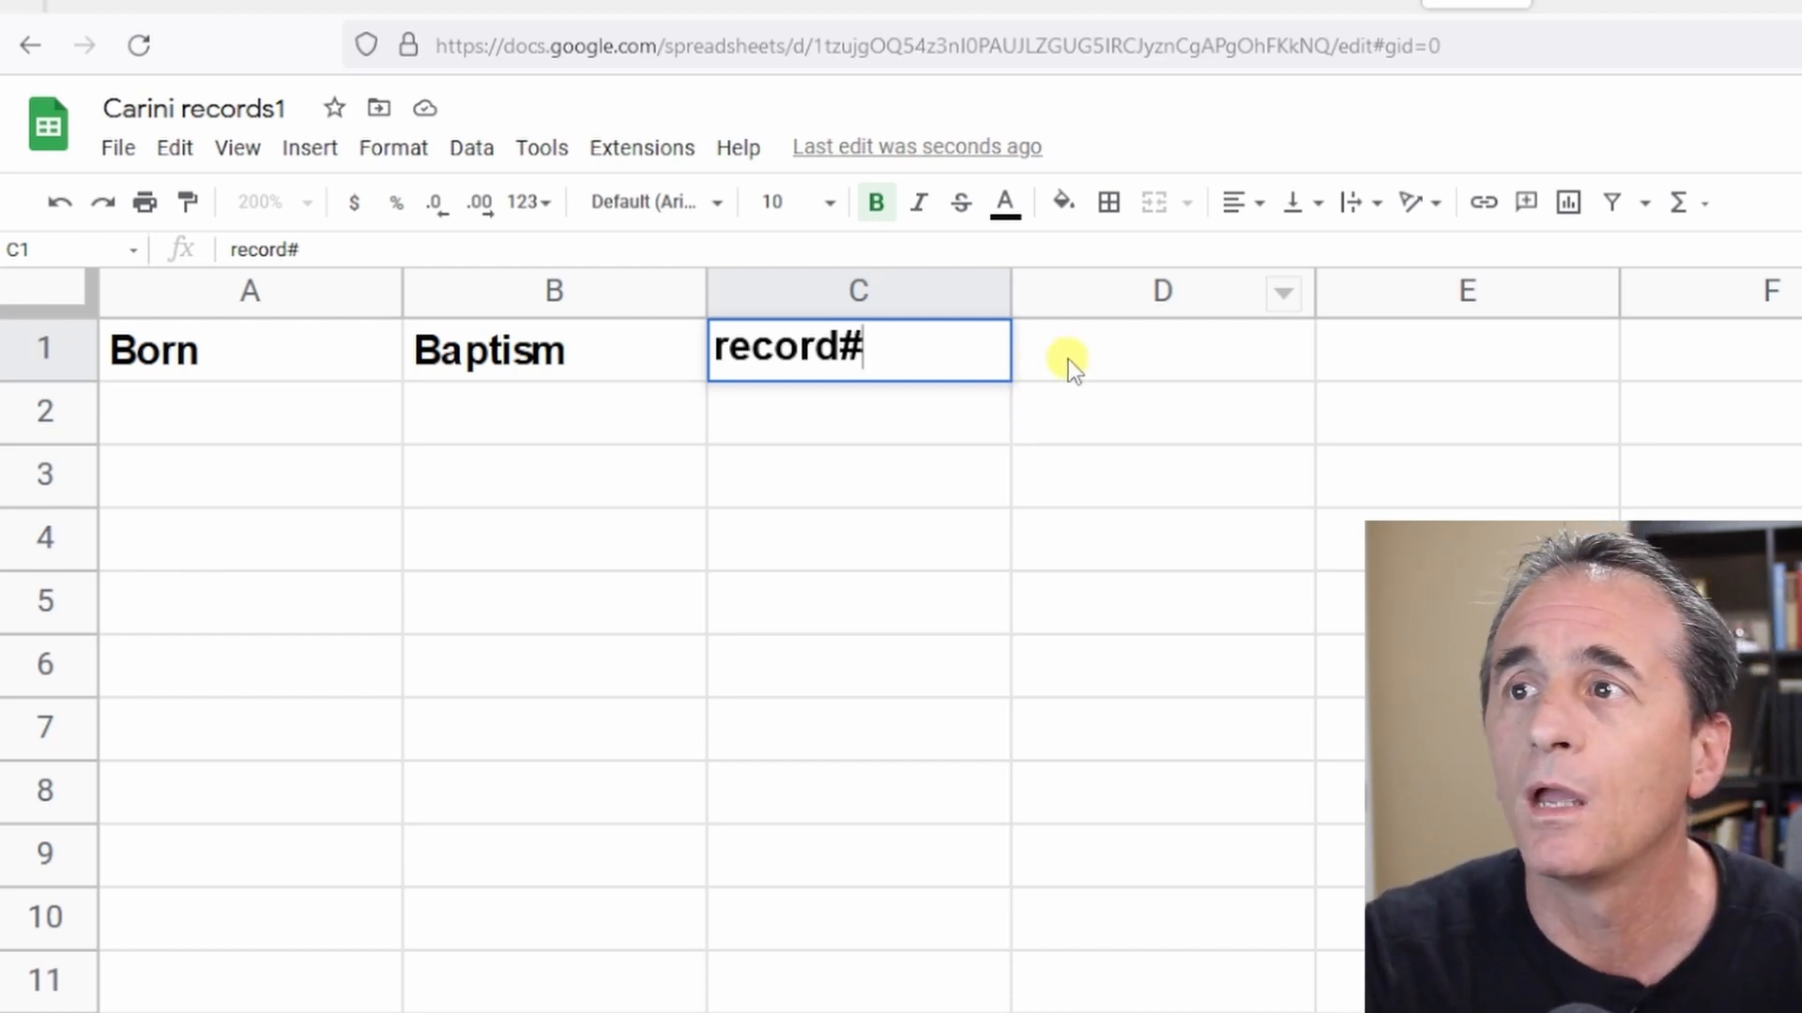
Enter the headers Child's 1st name in D1 and child's last name in E1.
left_click(1069, 361)
type("Child")
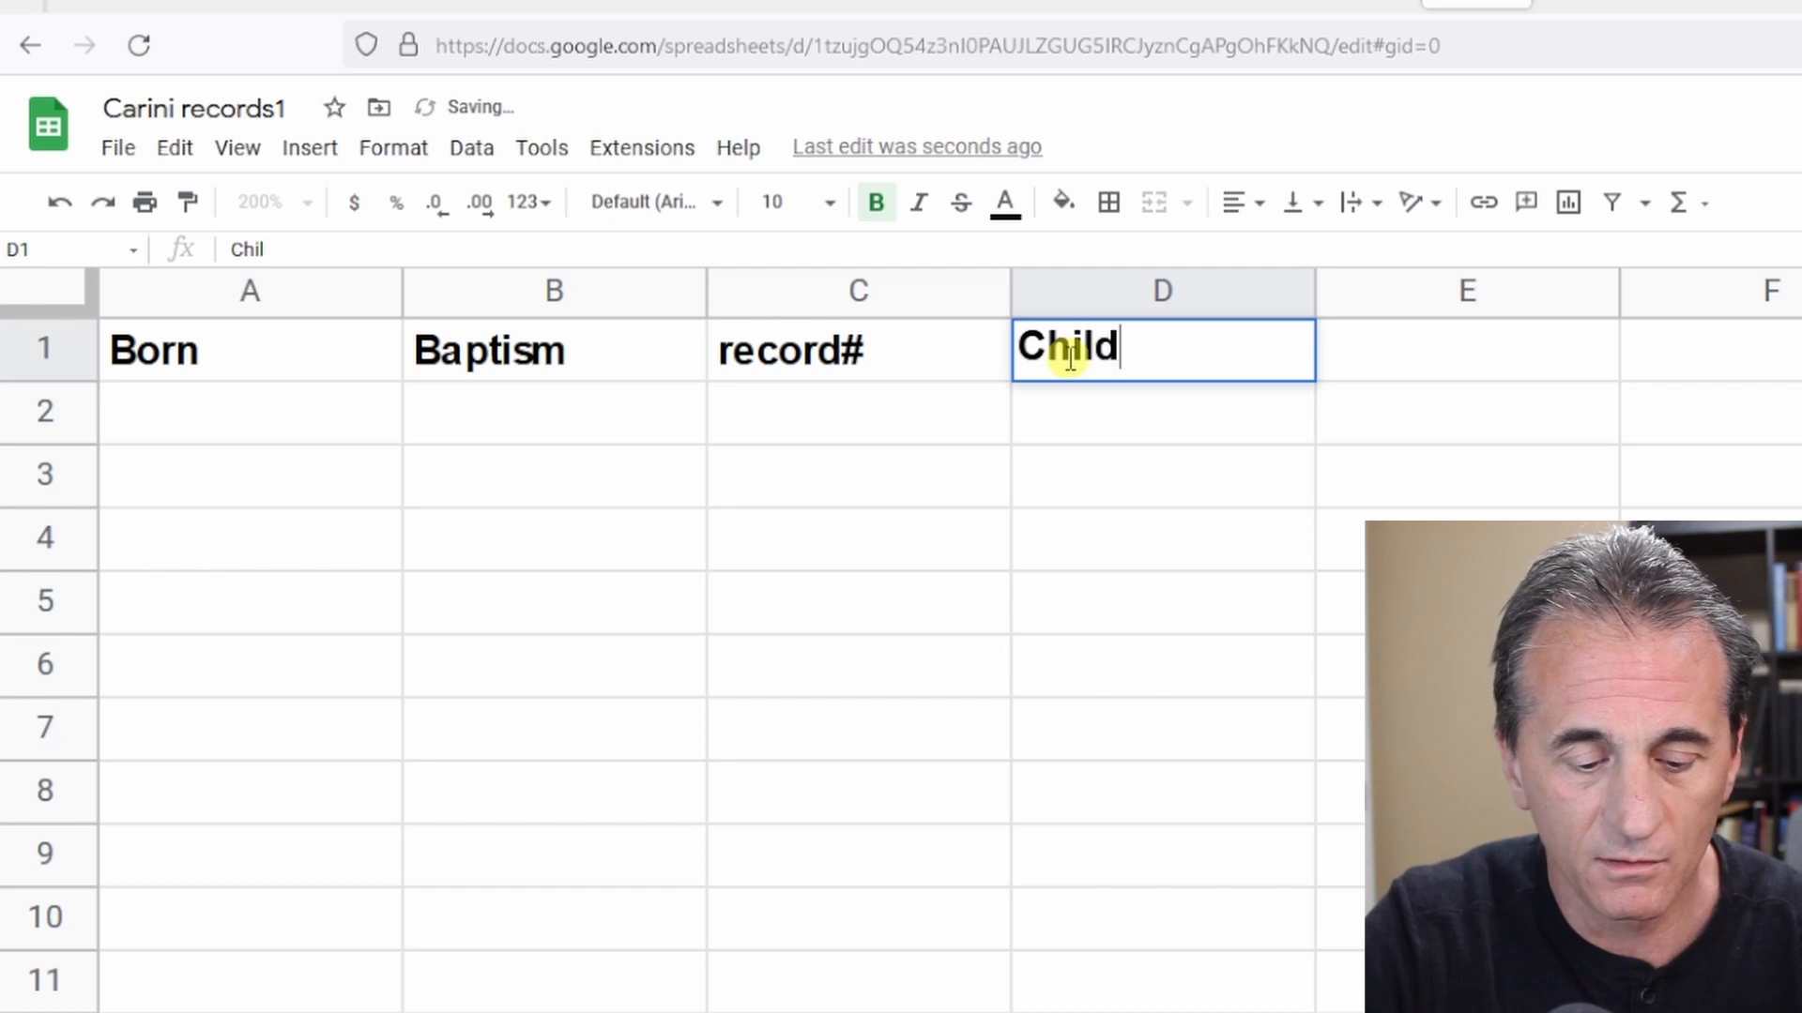
type("'s 1st name")
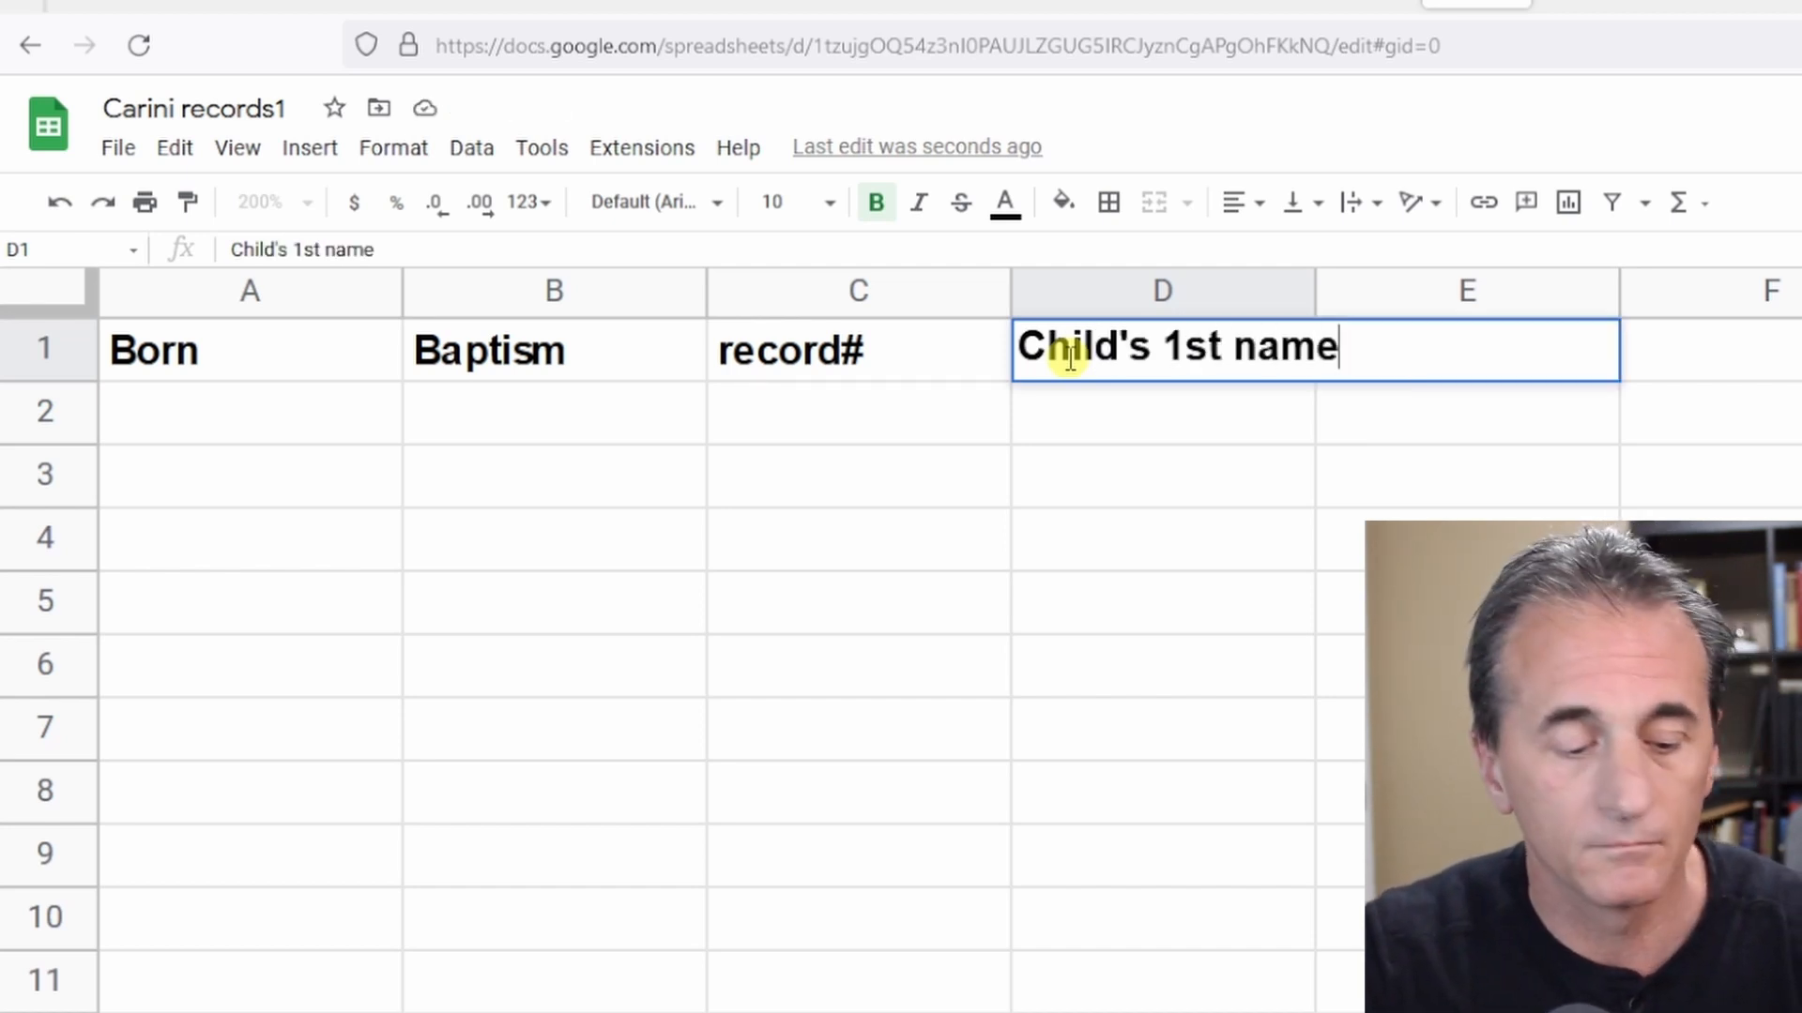
key("Tab")
type("childr's")
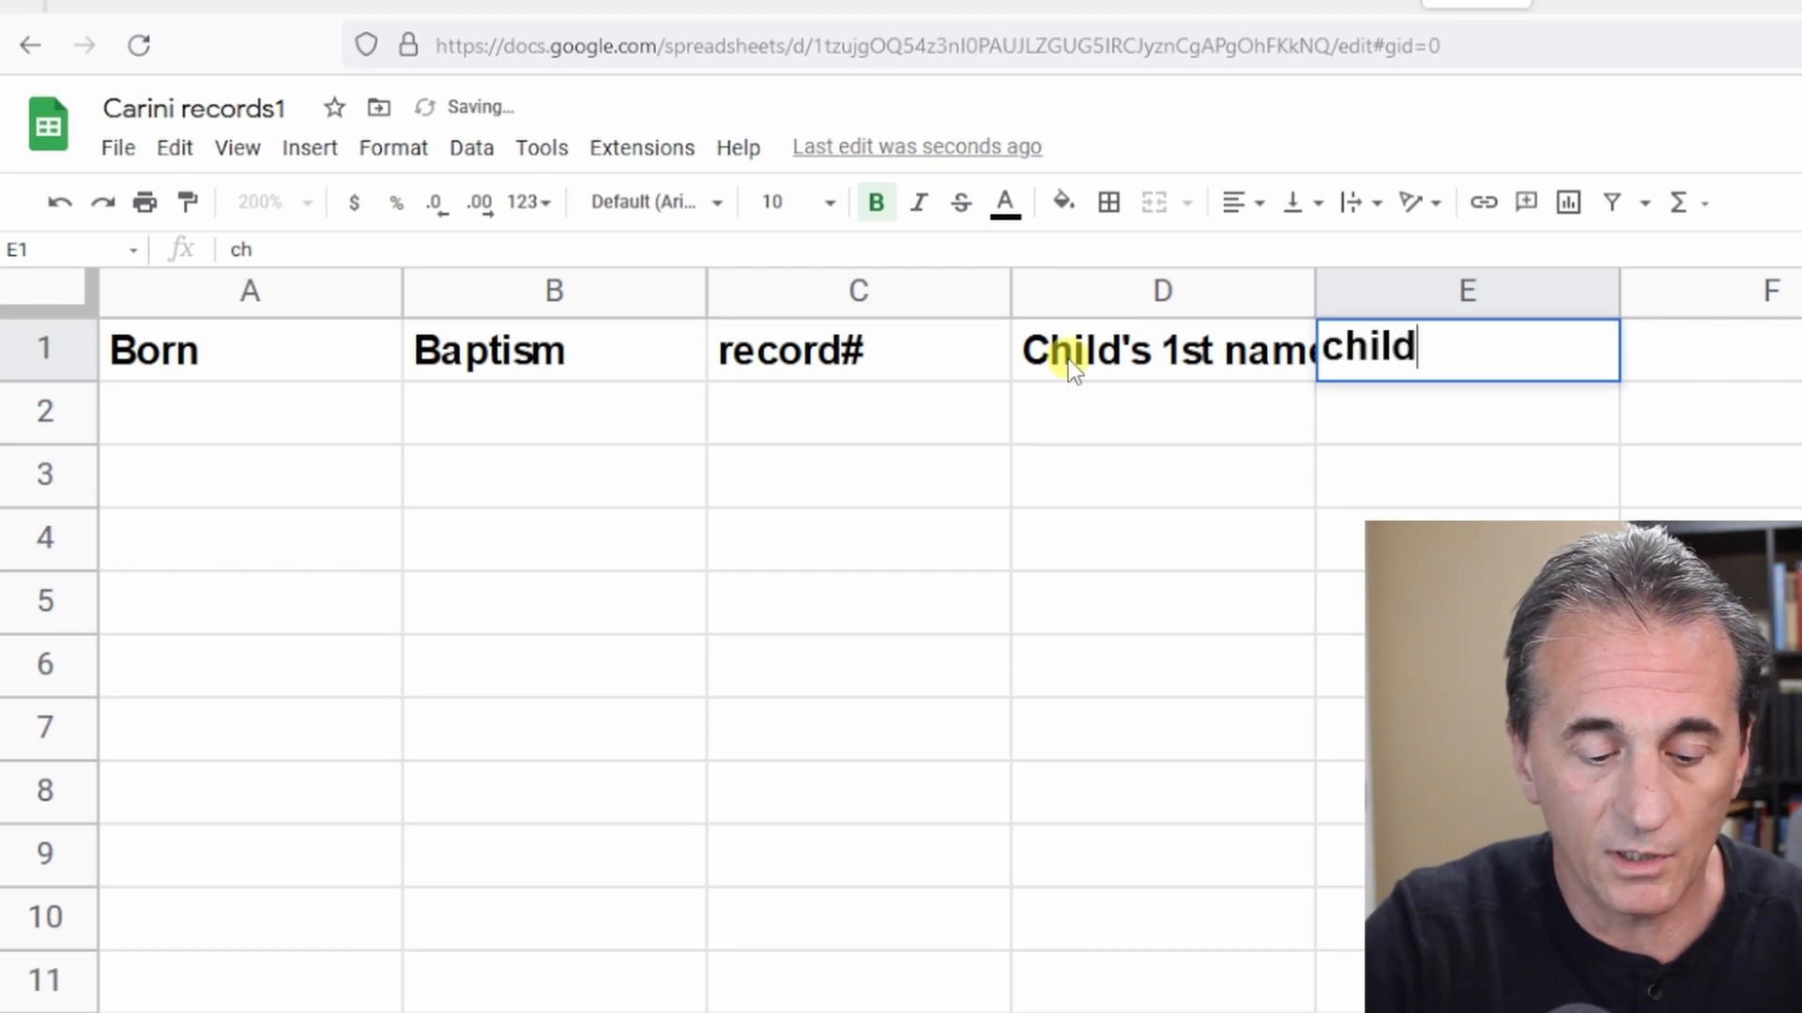
key("BackSpace")
key("BackSpace")
key("BackSpace")
key("BackSpace")
key("BackSpace")
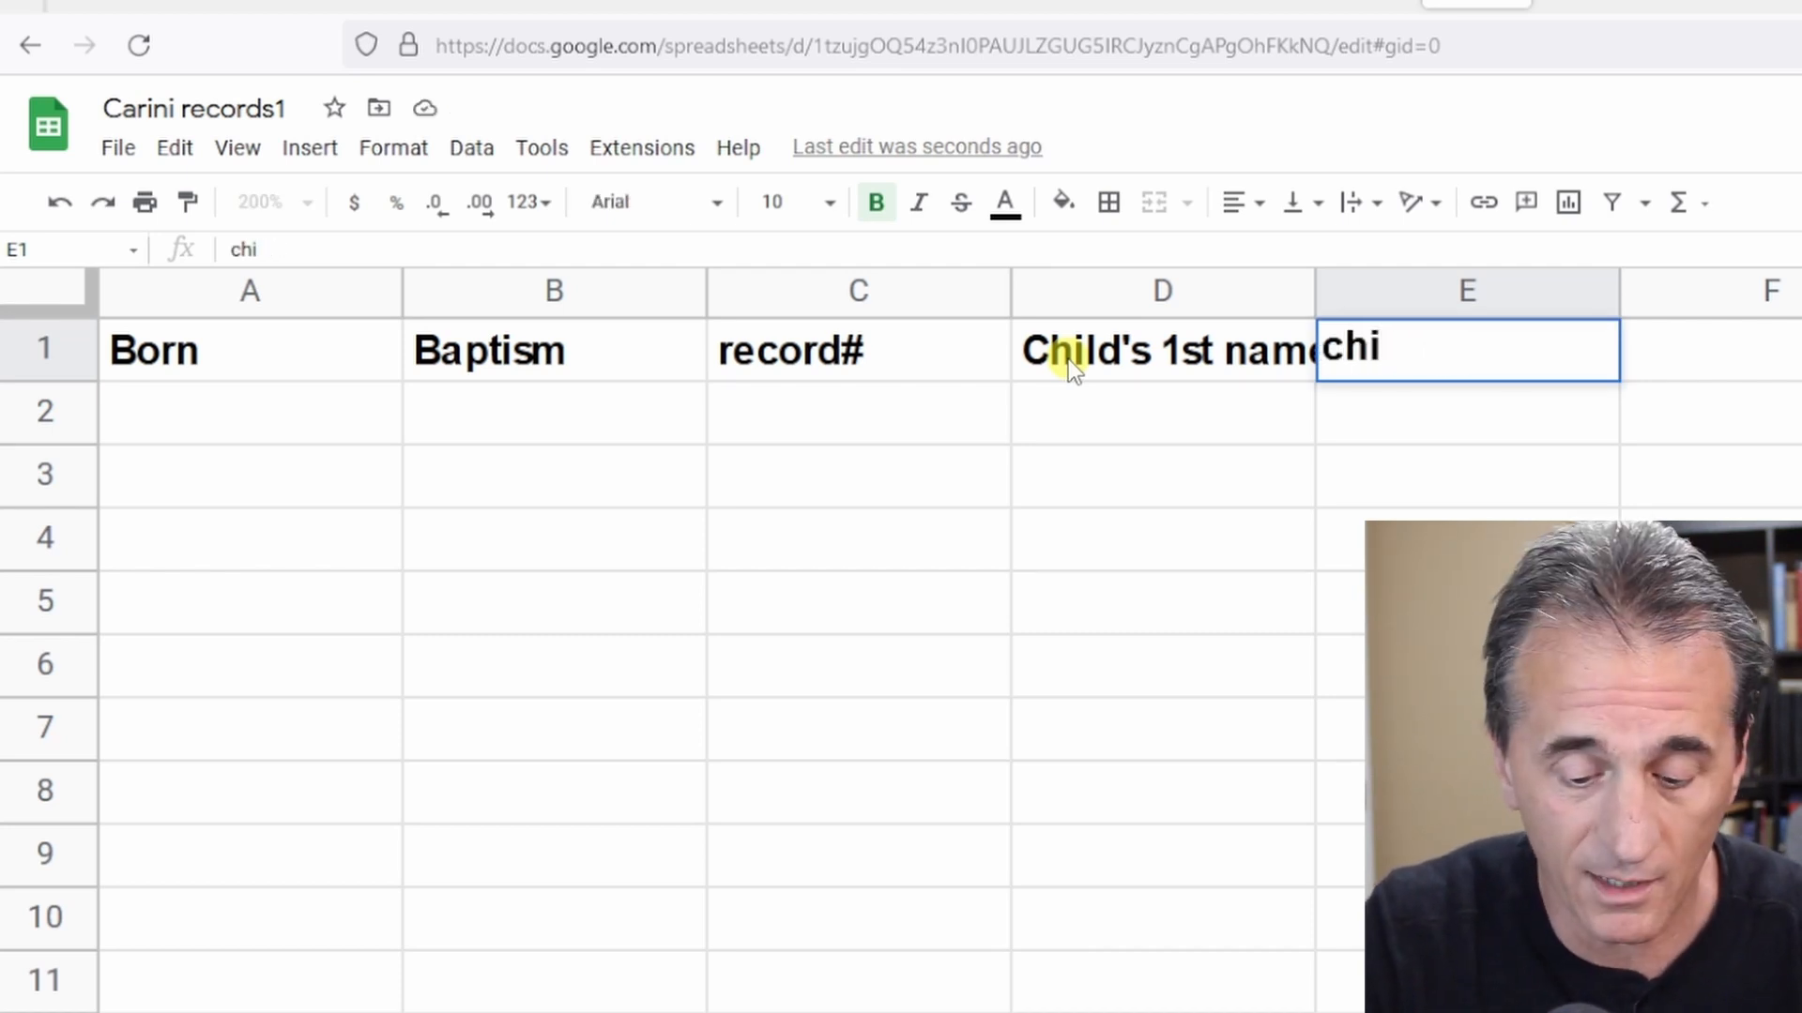
type("ld's last name")
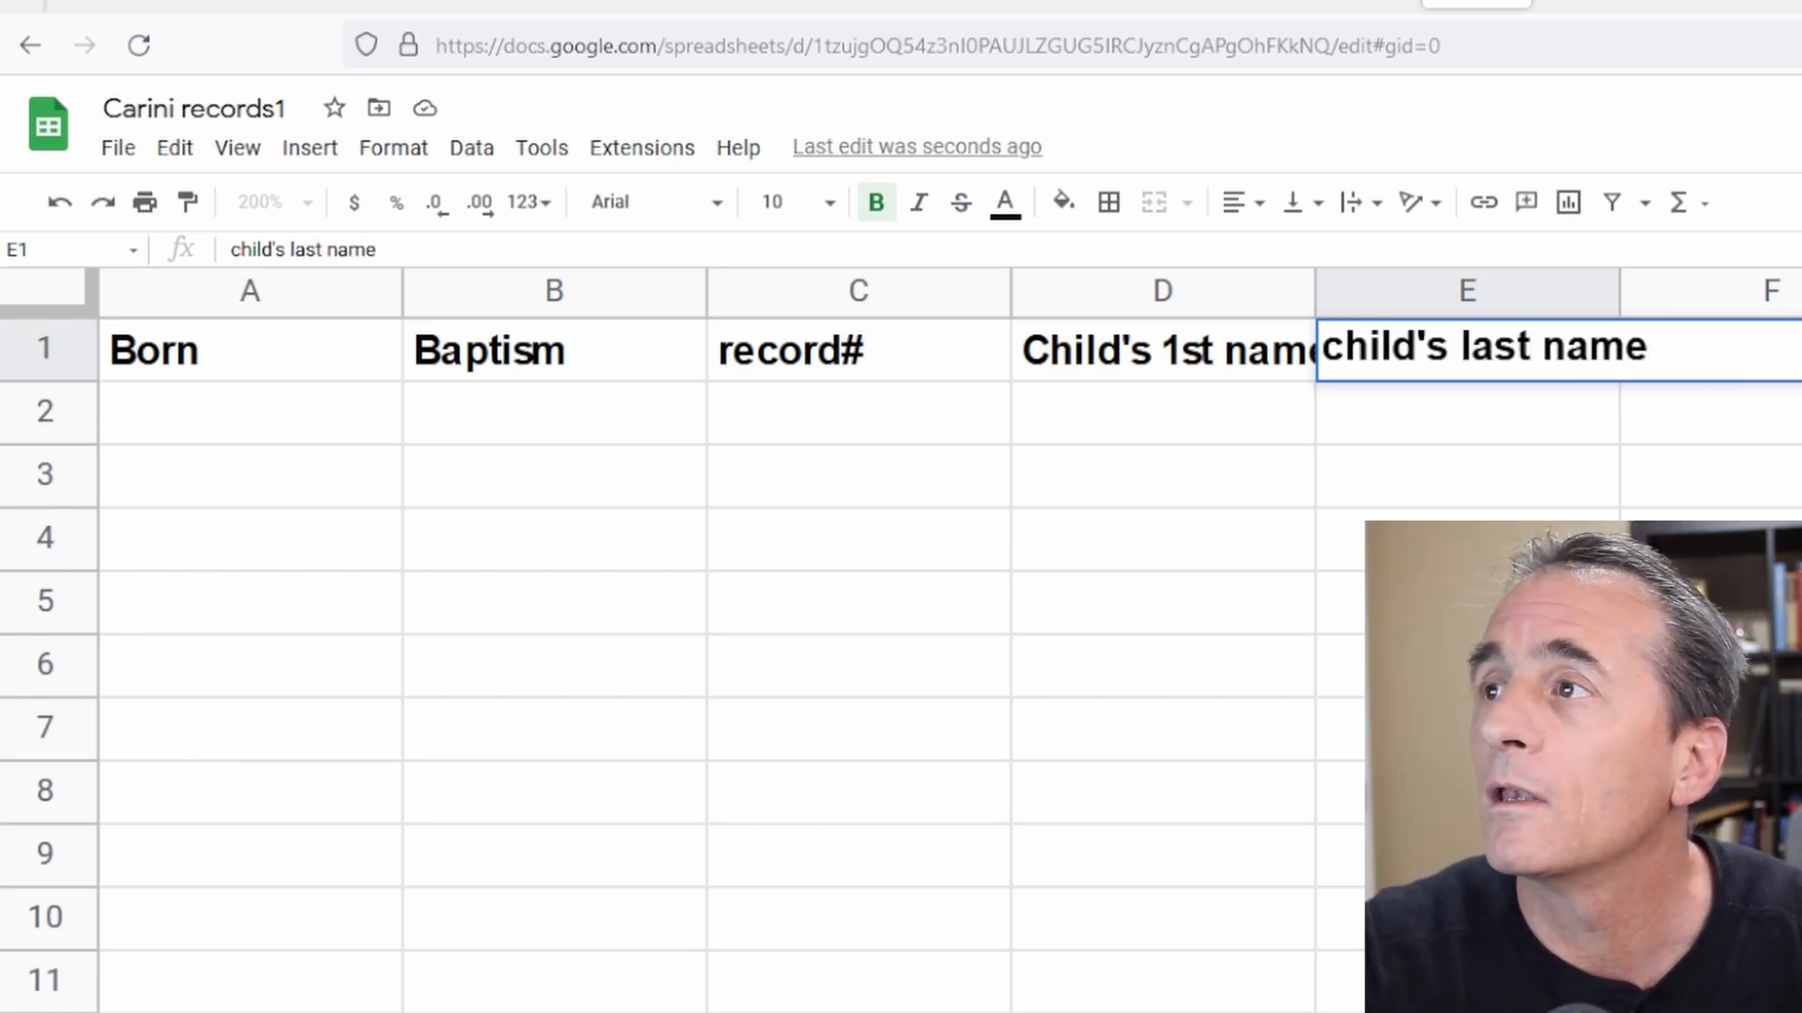
Widen columns D and E to fit their header text.
left_click(1257, 361)
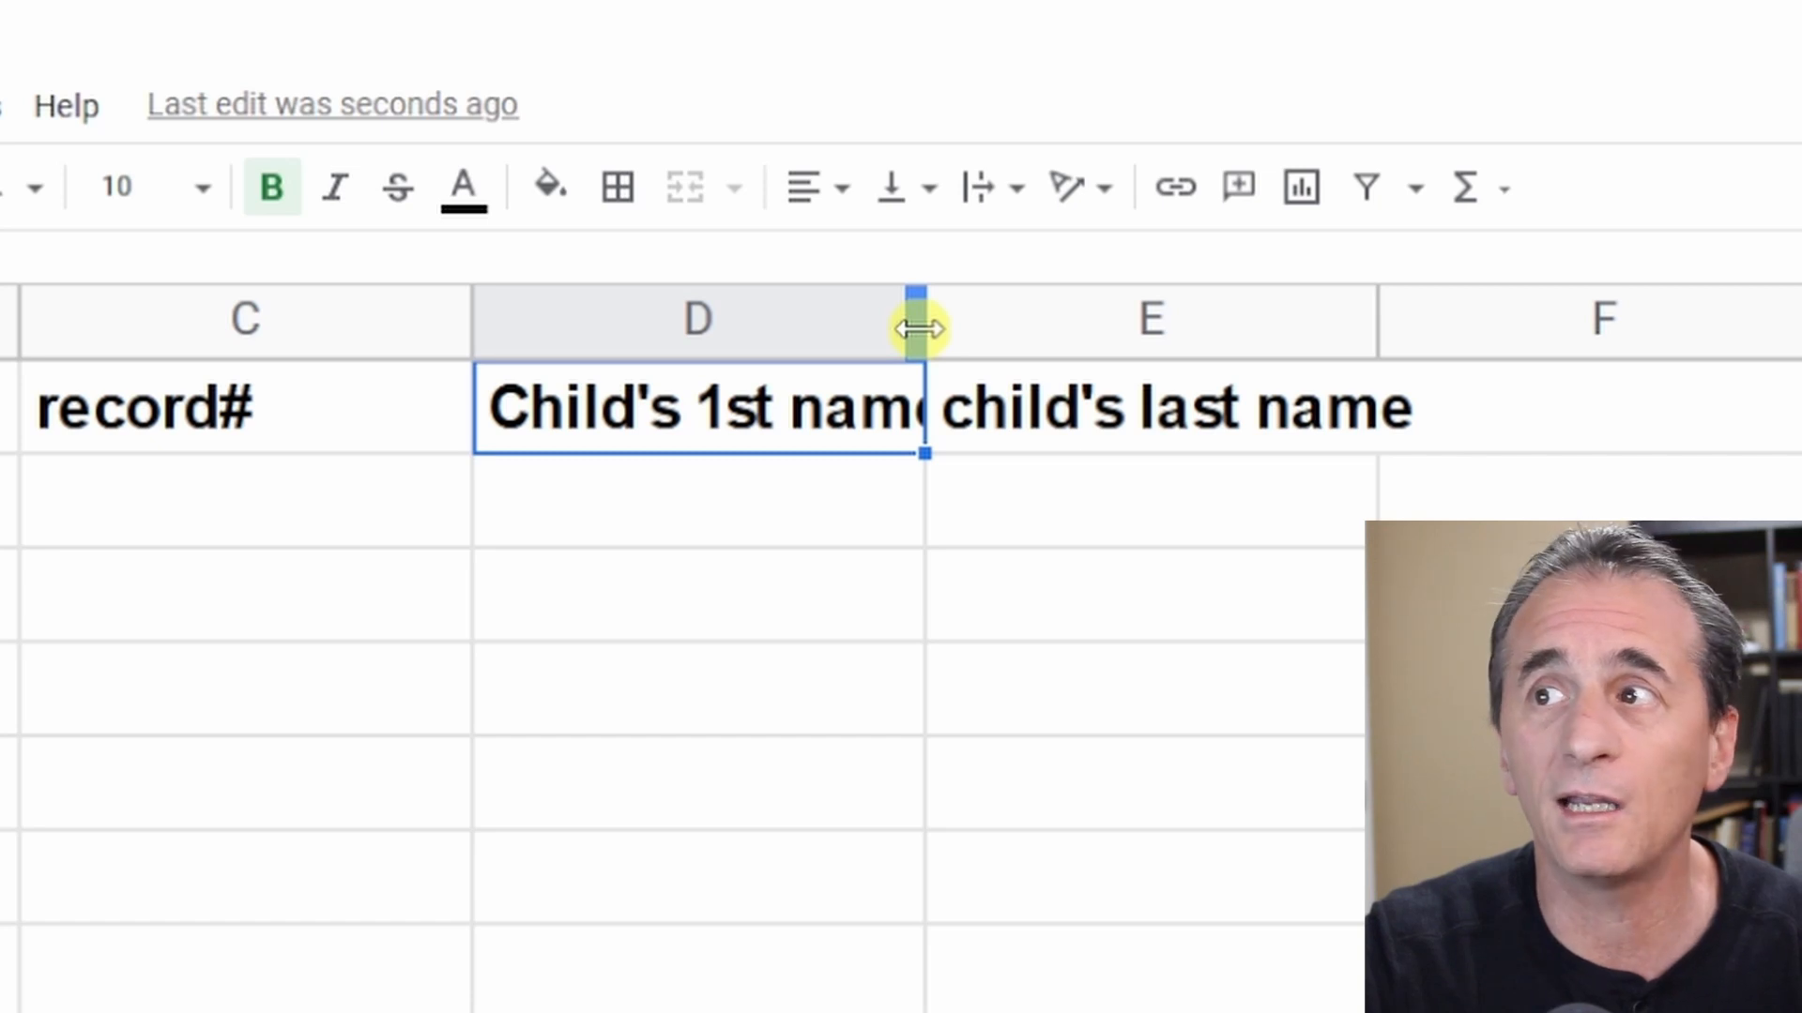
left_click_drag(918, 330, 1089, 364)
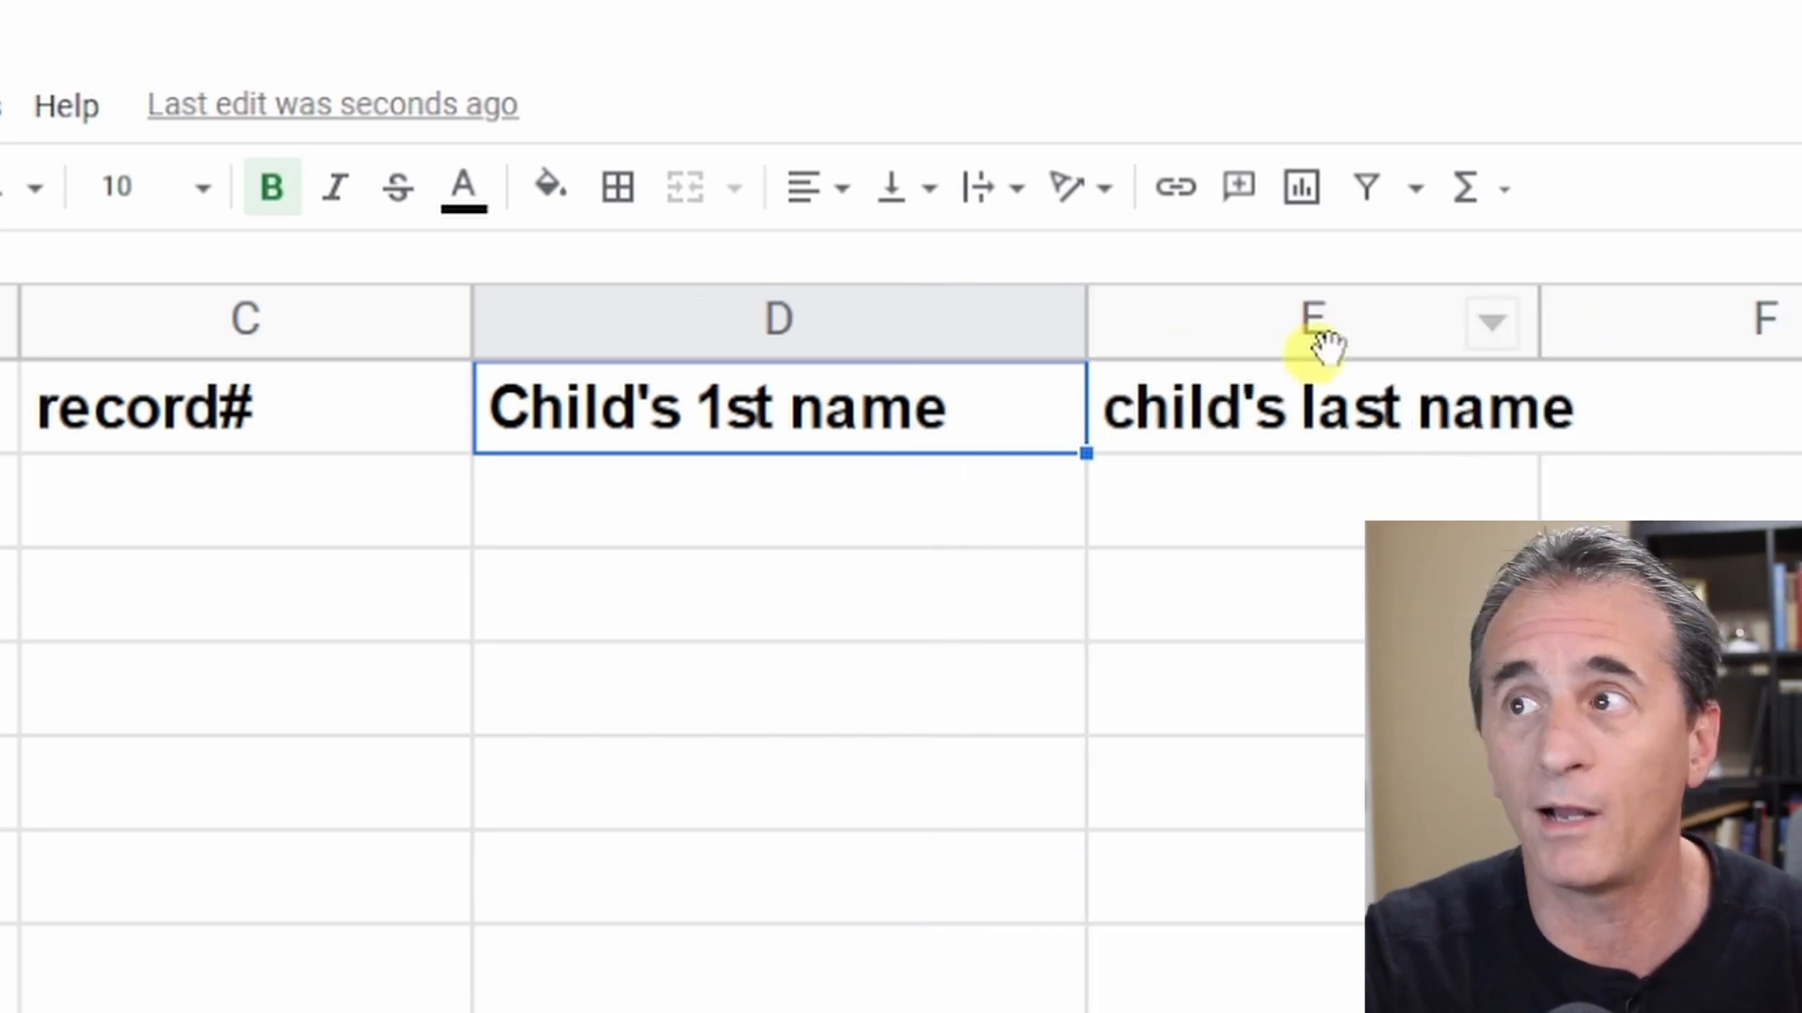
left_click_drag(1539, 330, 1791, 334)
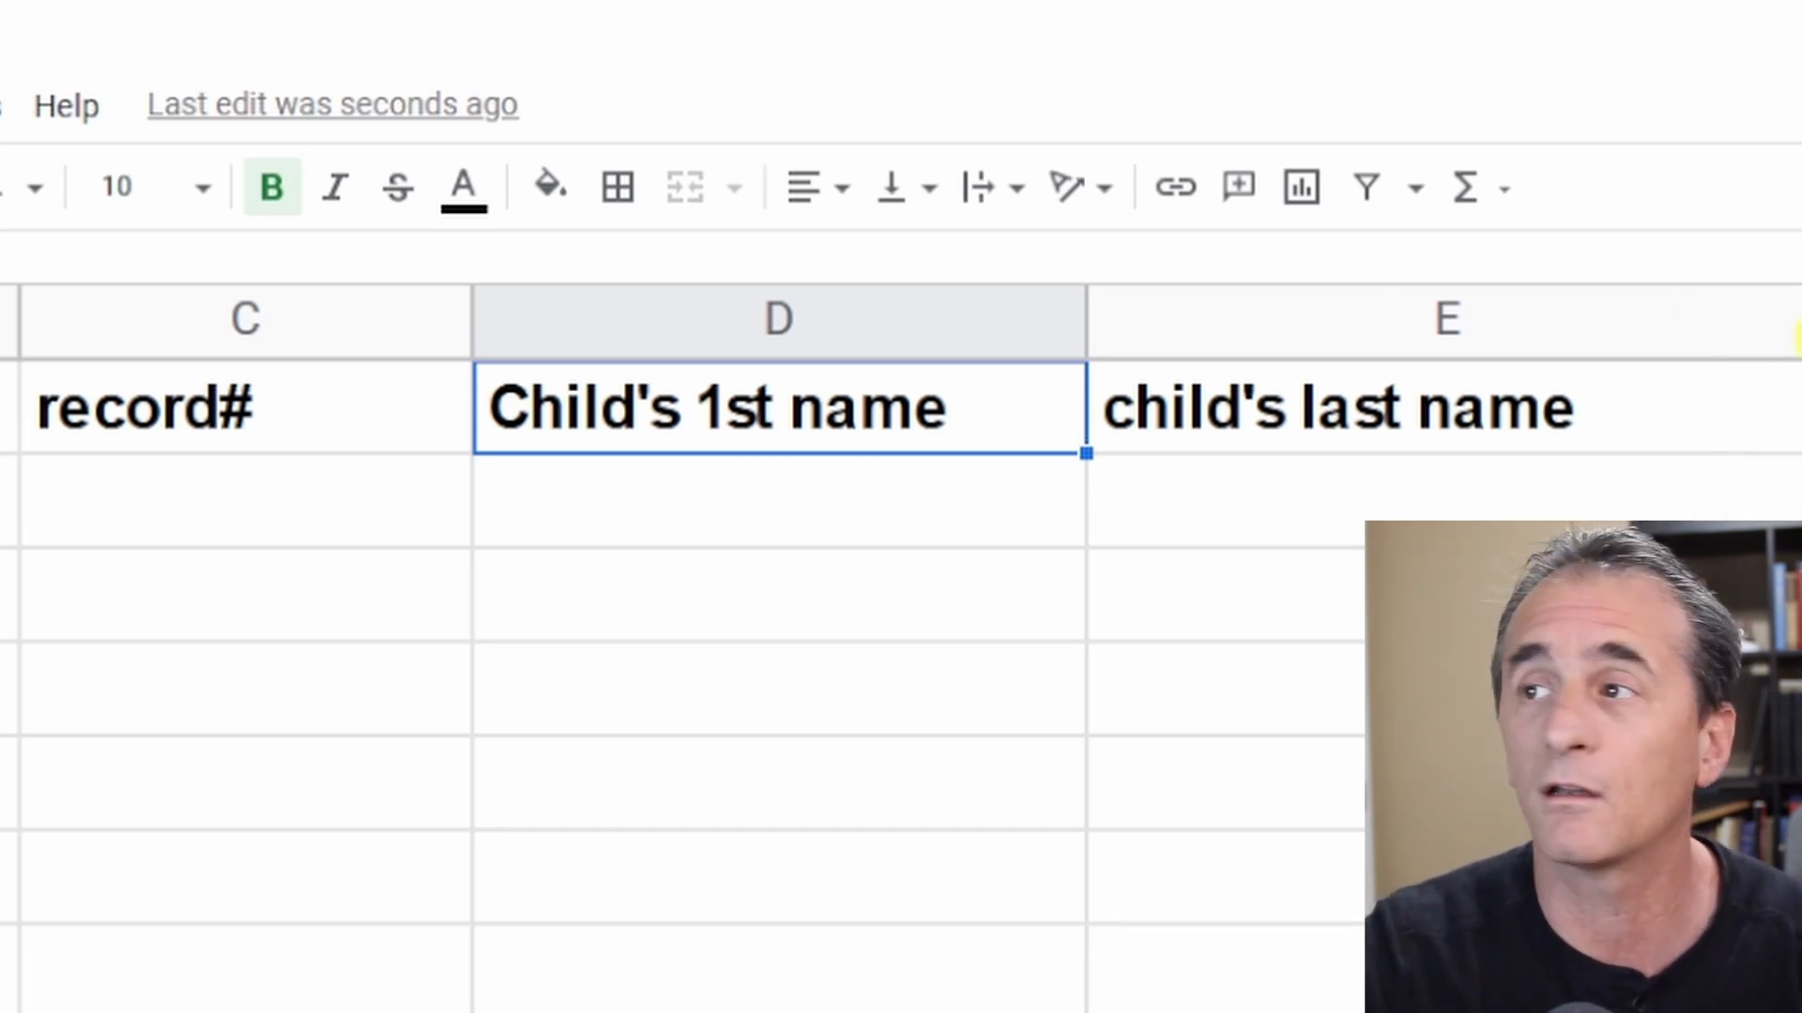
Enter the header Fathers name in cell F1.
left_click(1796, 404)
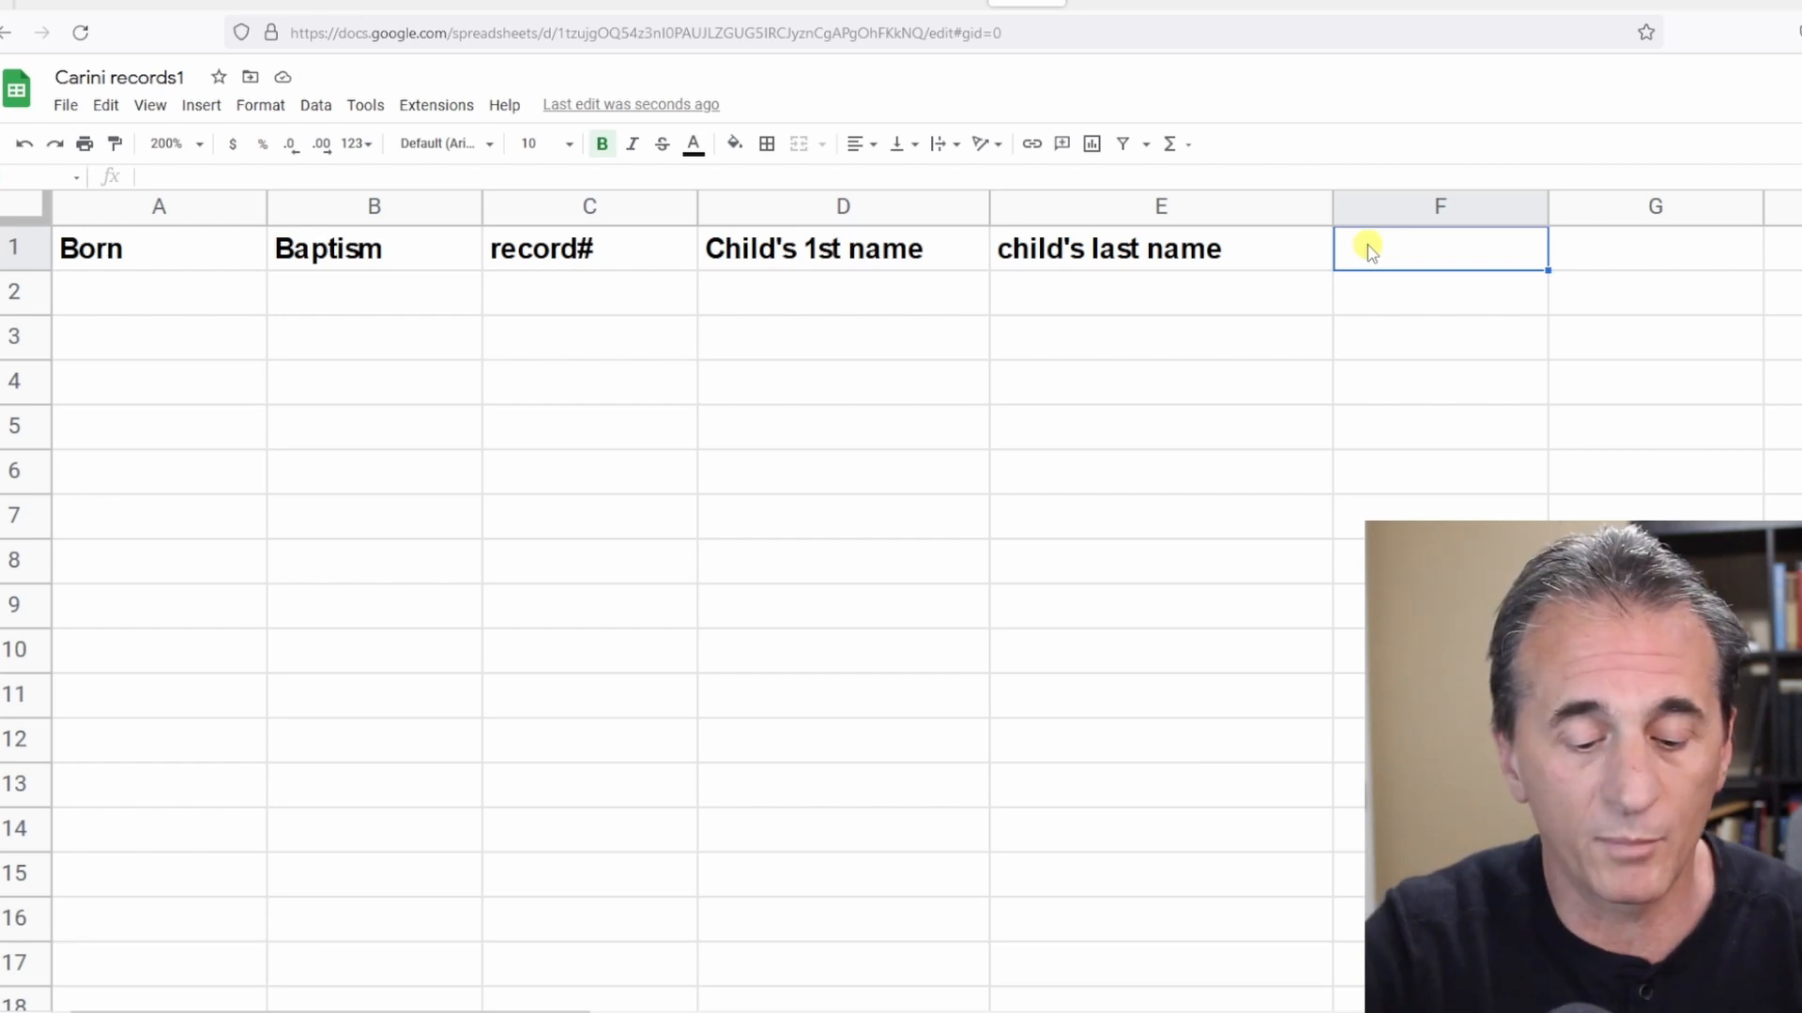
type("Father'")
key("BackSpace")
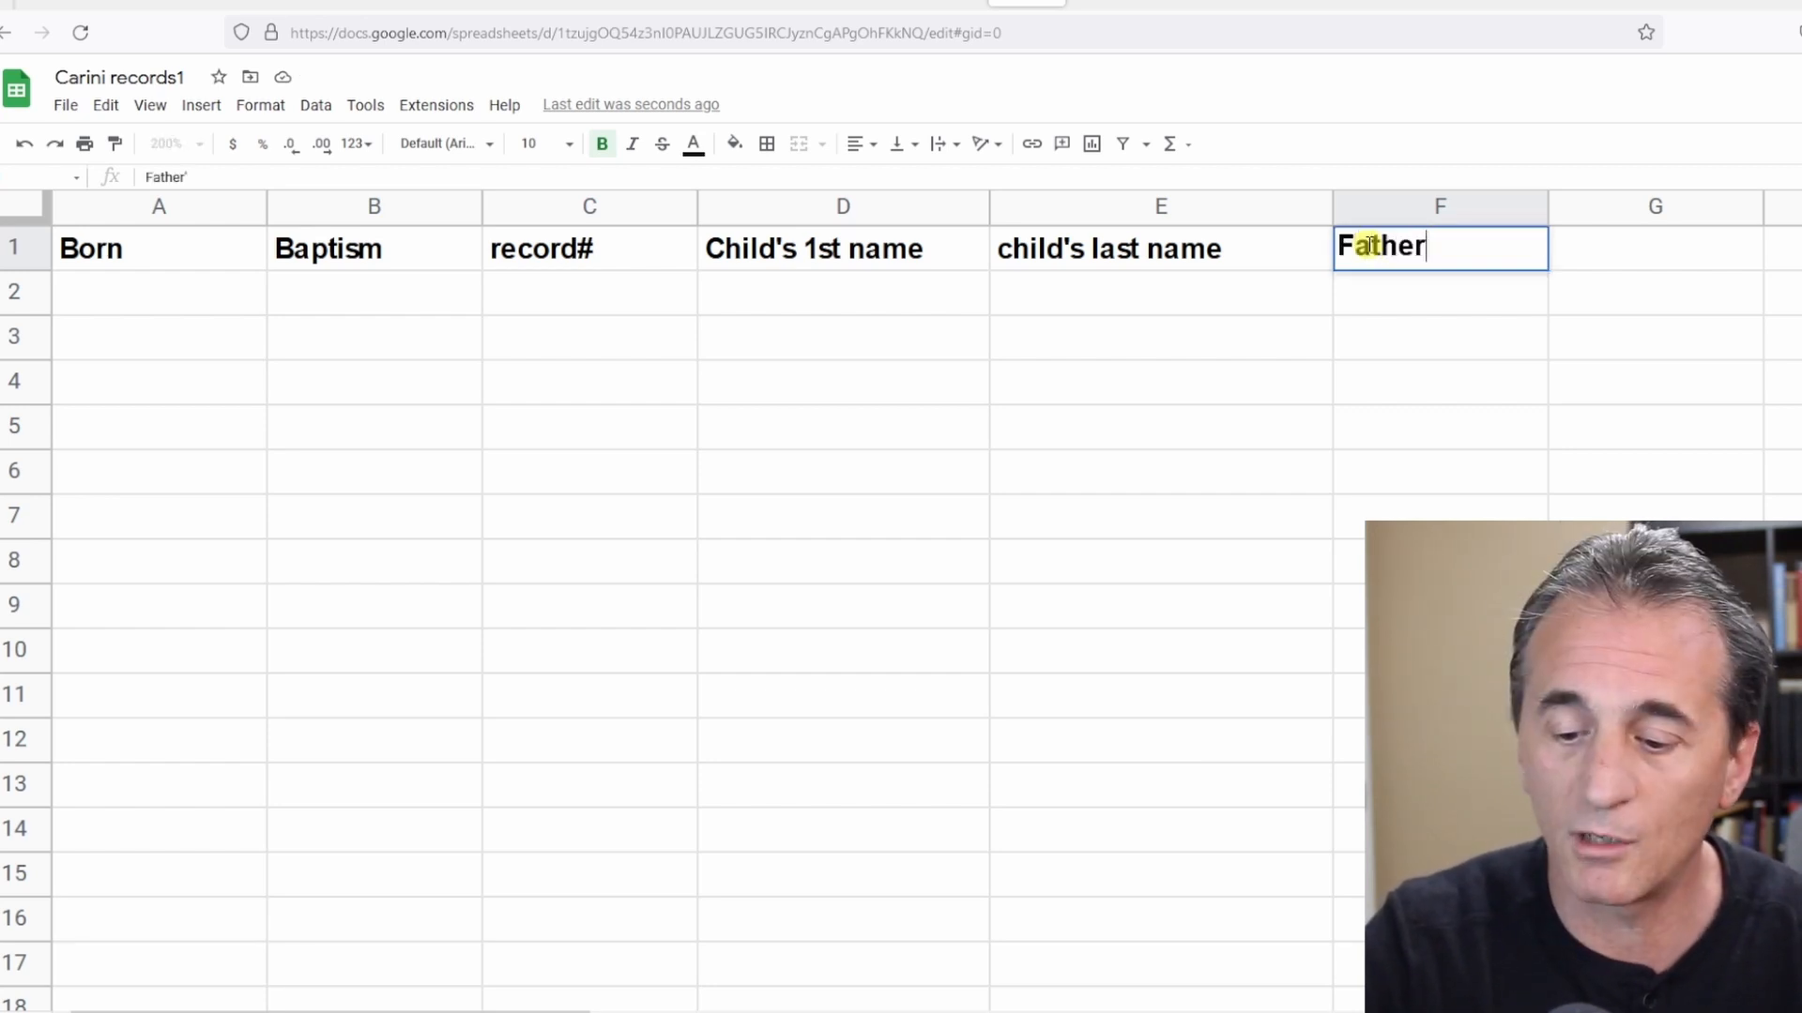
type("s name")
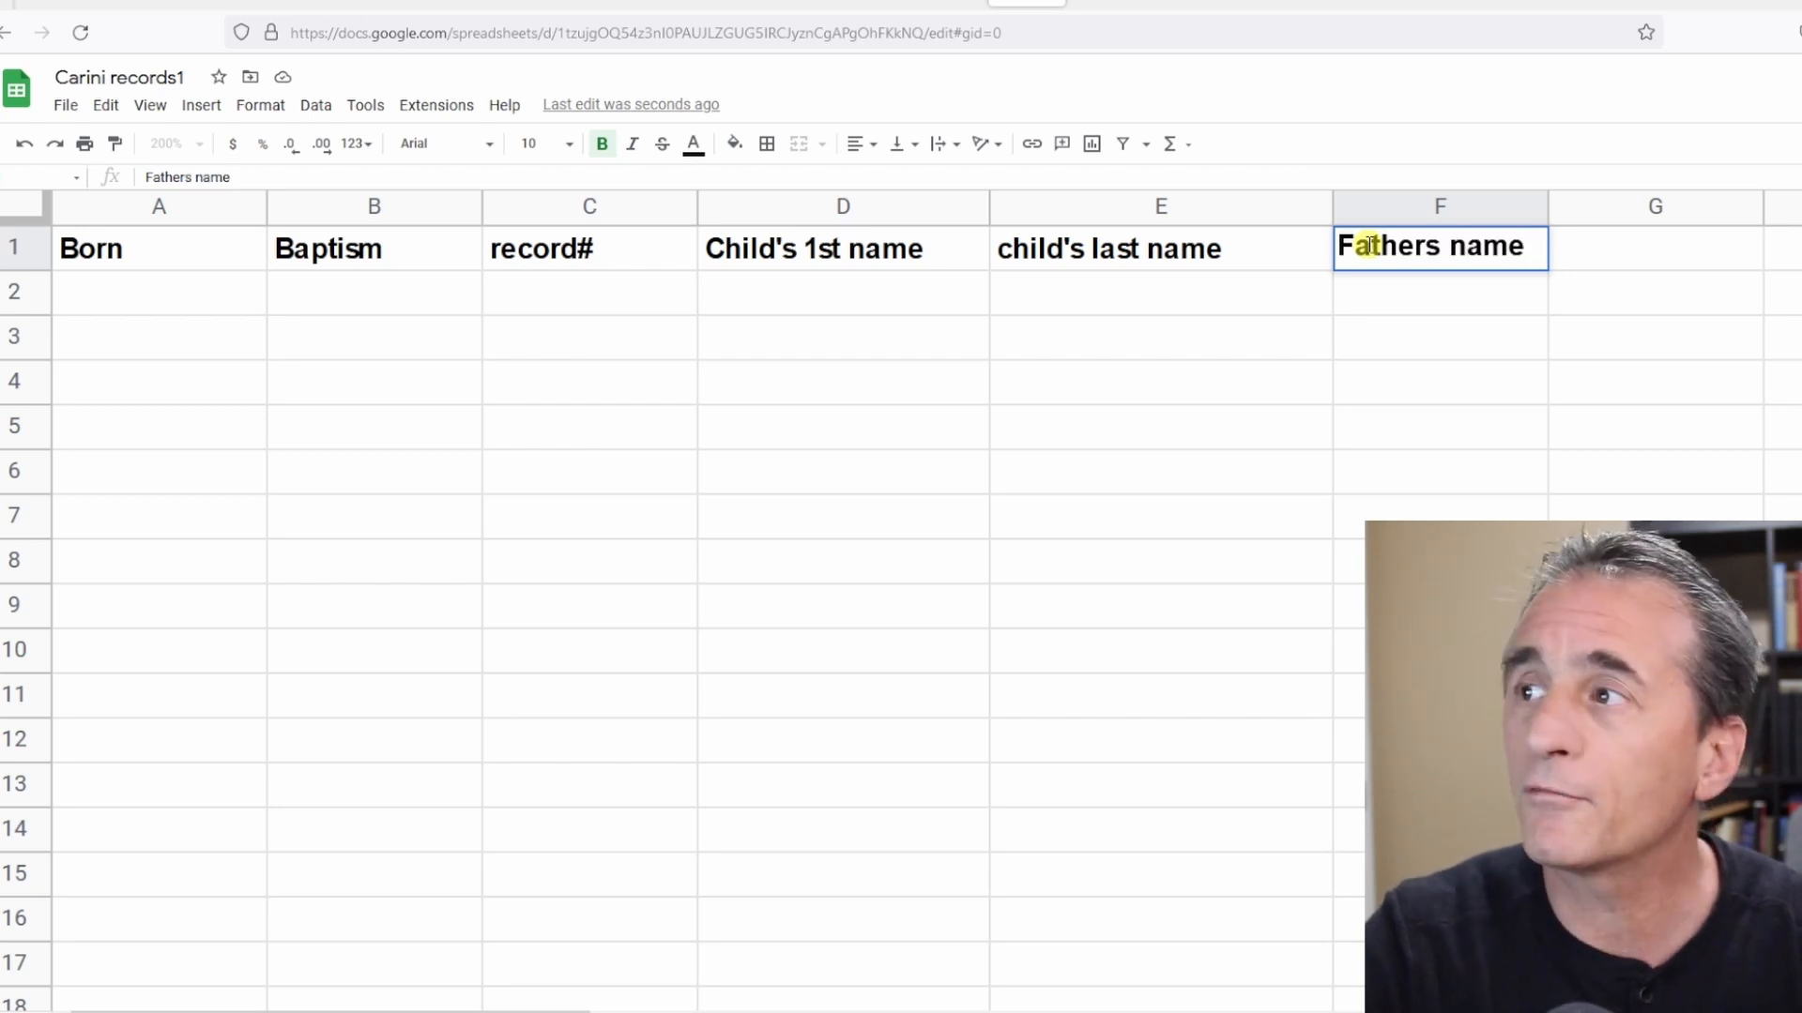
key("Tab")
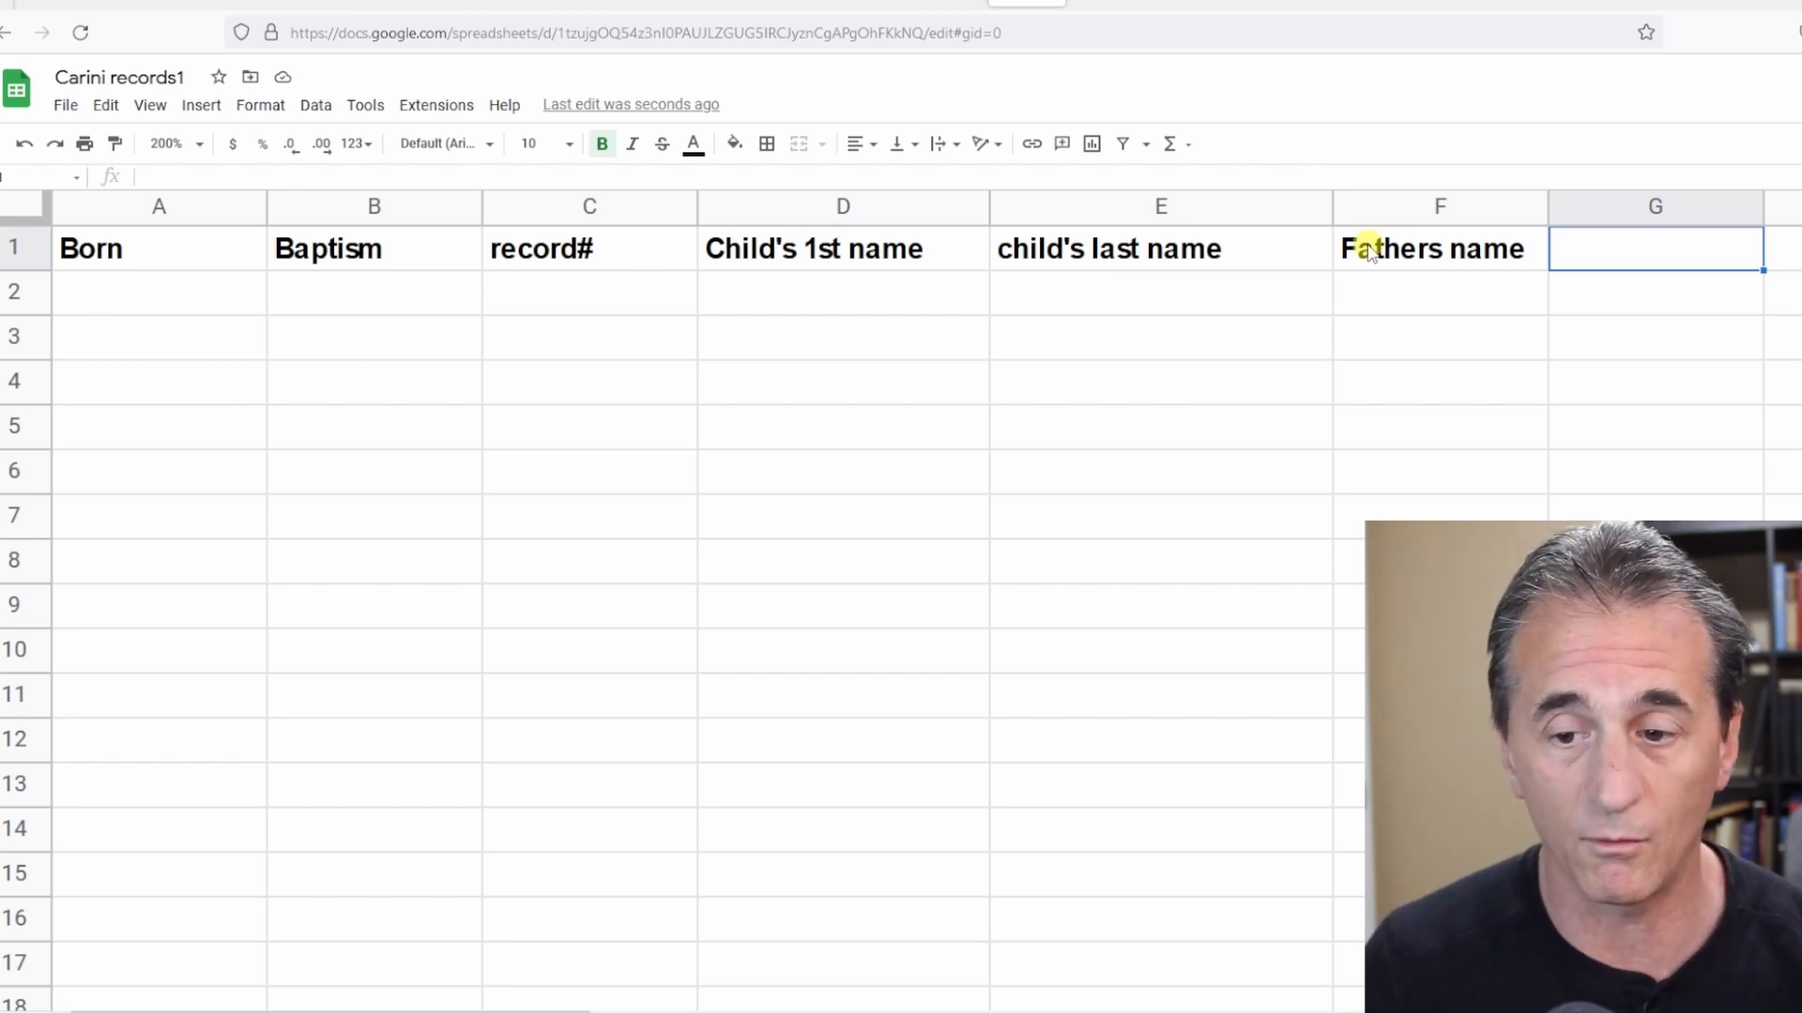
Examine the Father 1st and Mother 1st columns in the Carini-Docs sheet, then return to Carini records1.
key("ctrl+f")
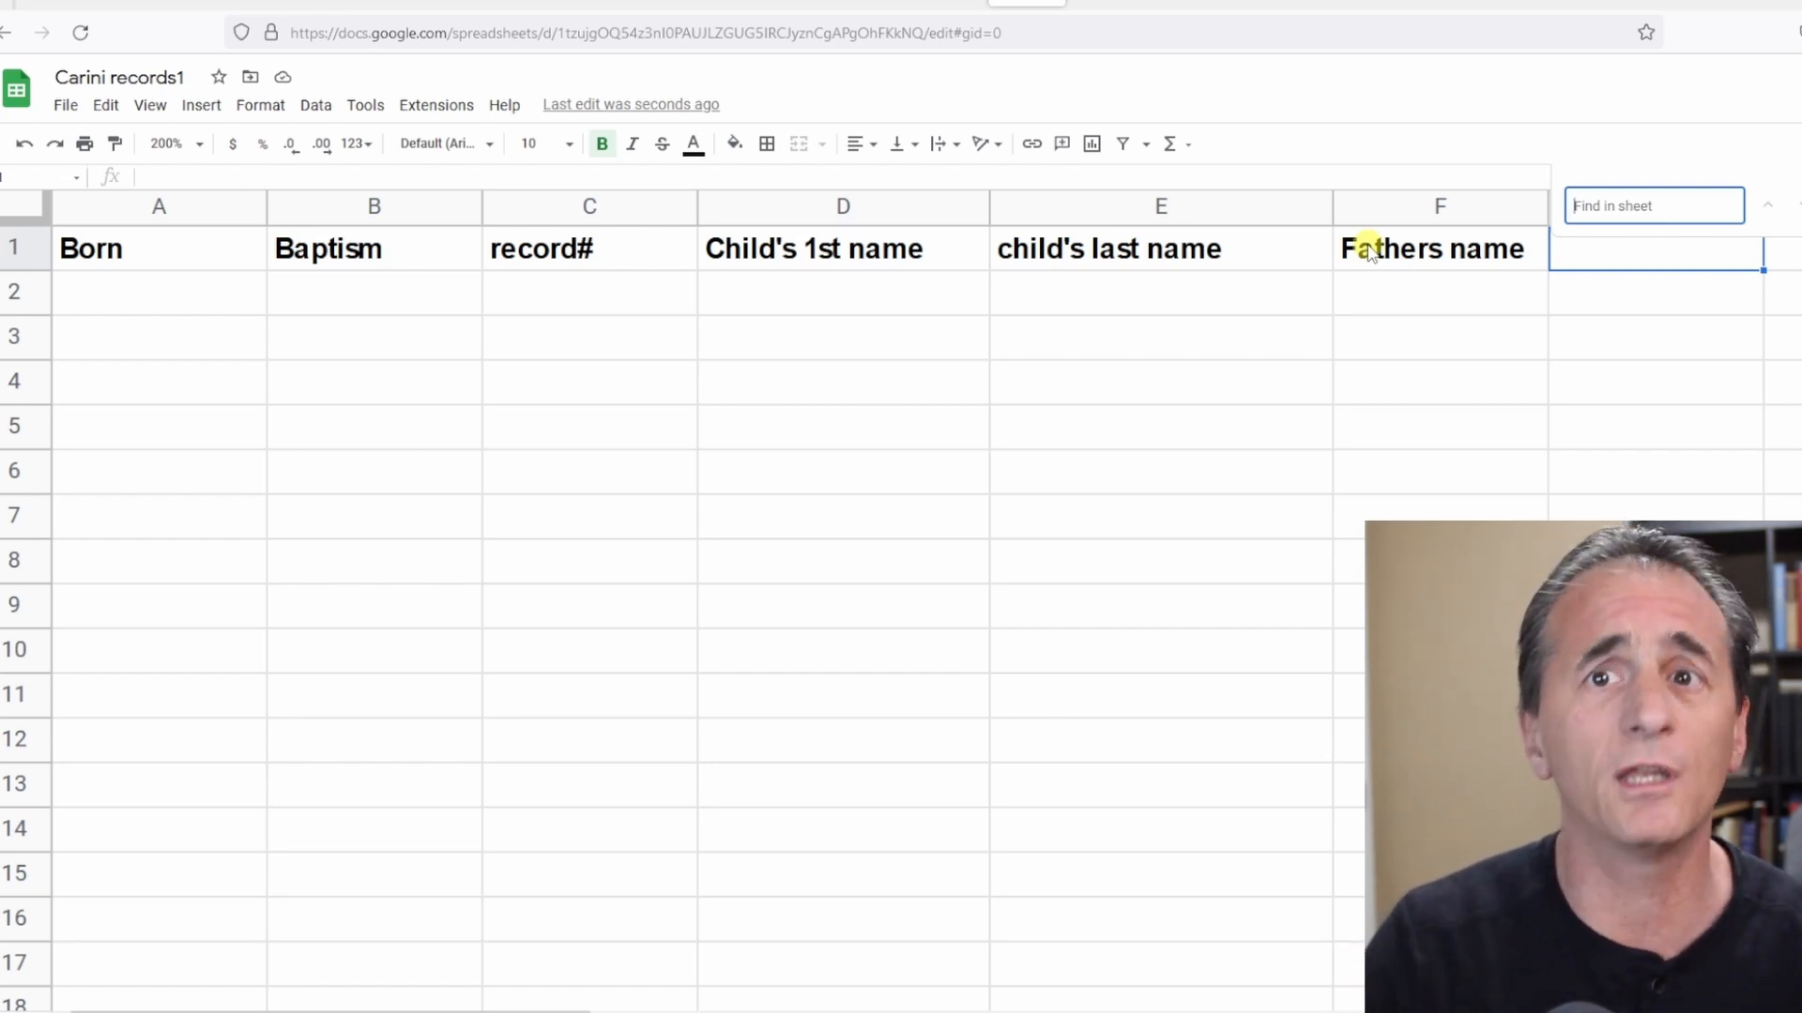
left_click(927, 5)
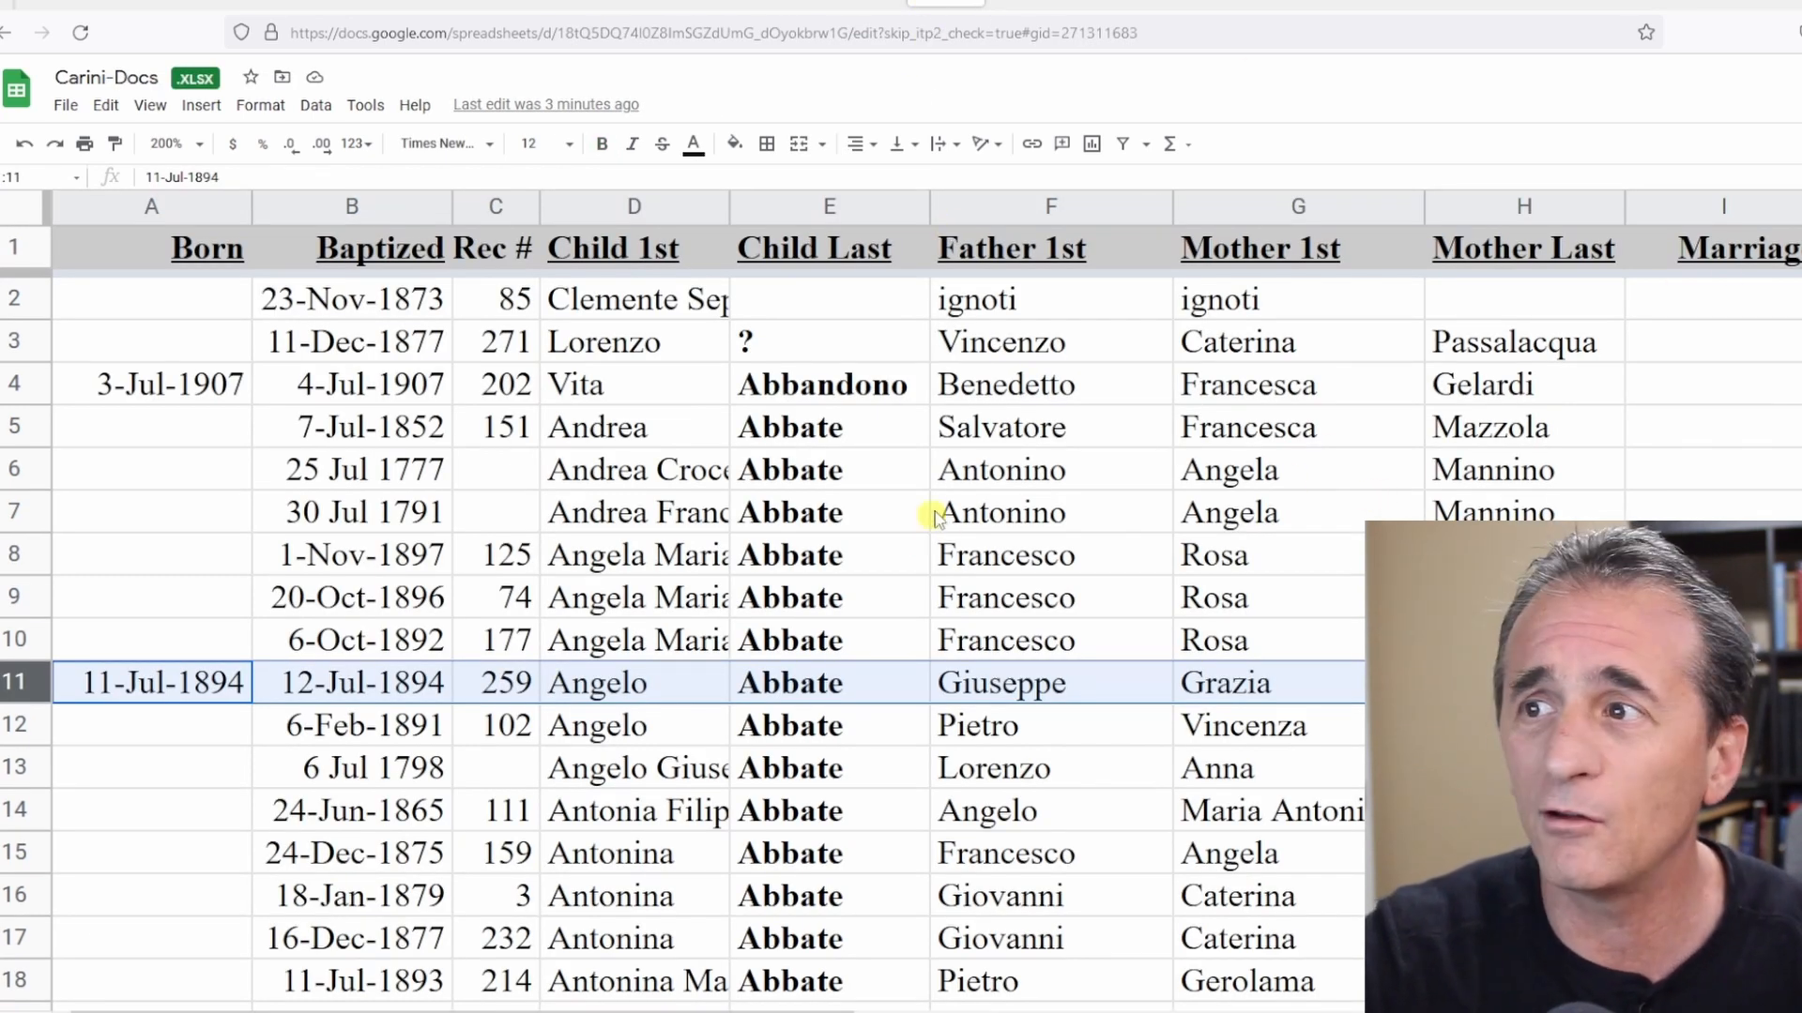
left_click(964, 487)
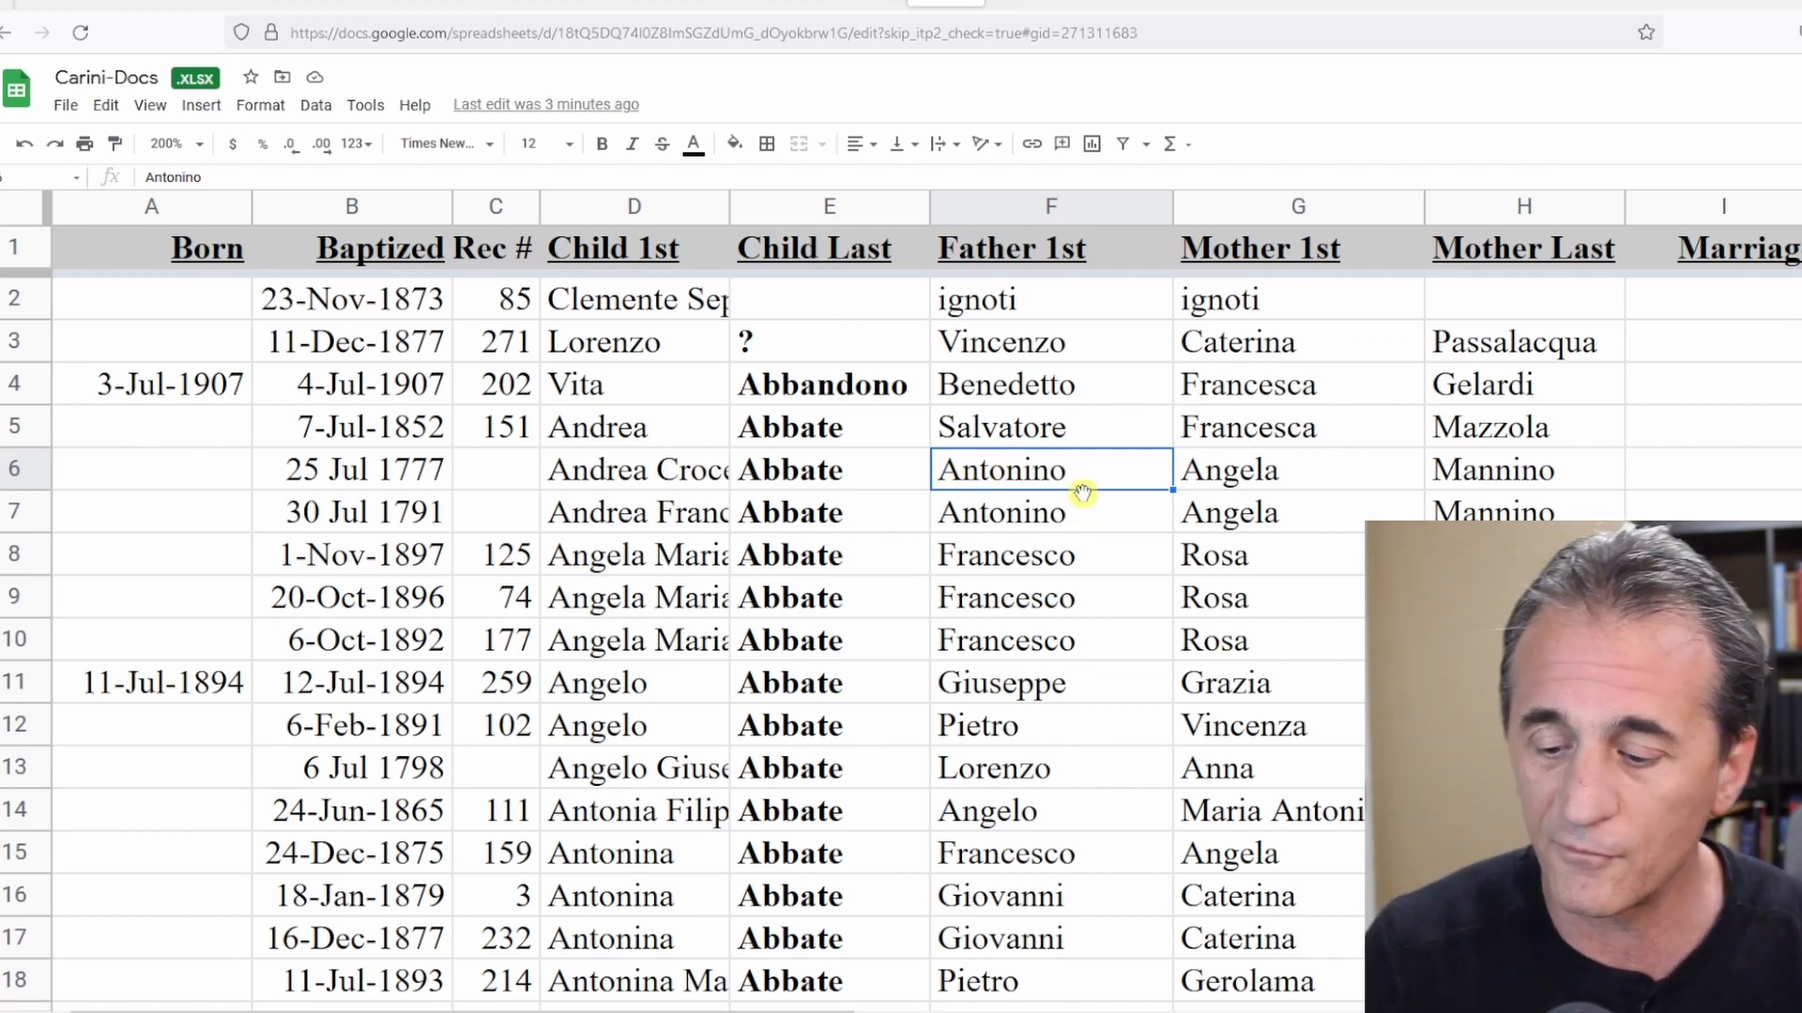
key("shift+Right")
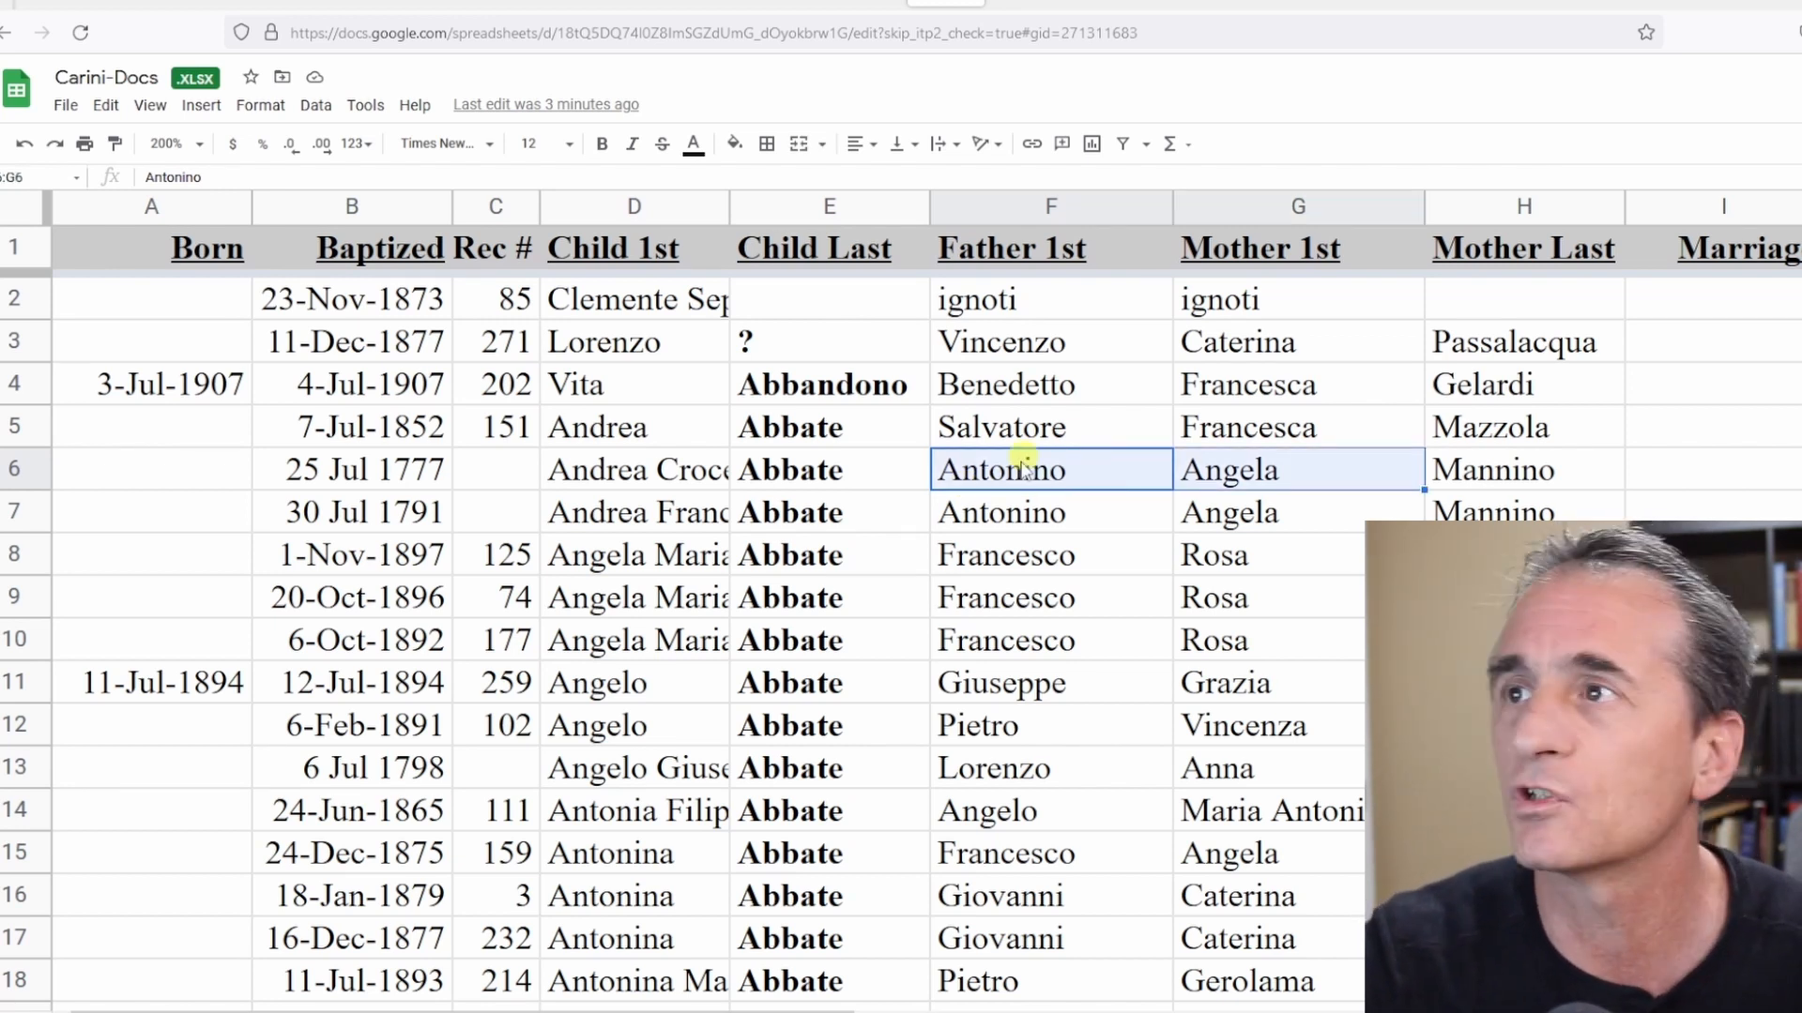
left_click(938, 488)
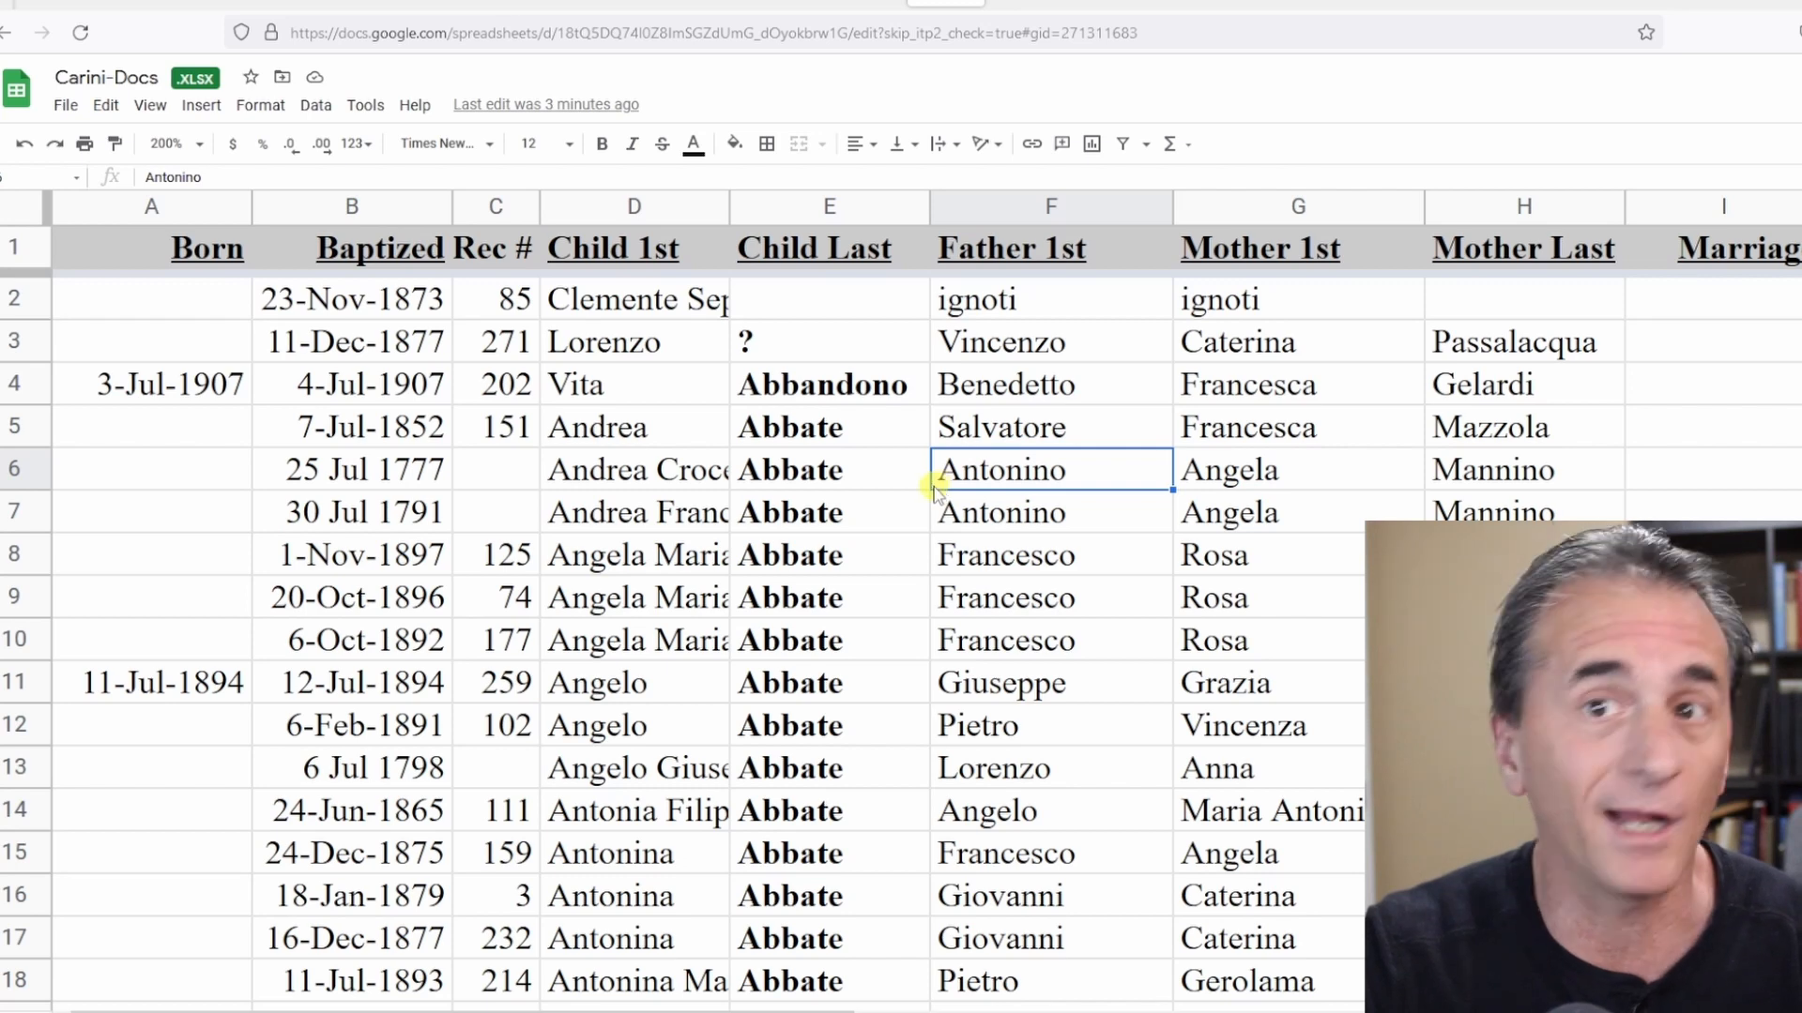
left_click(1021, 5)
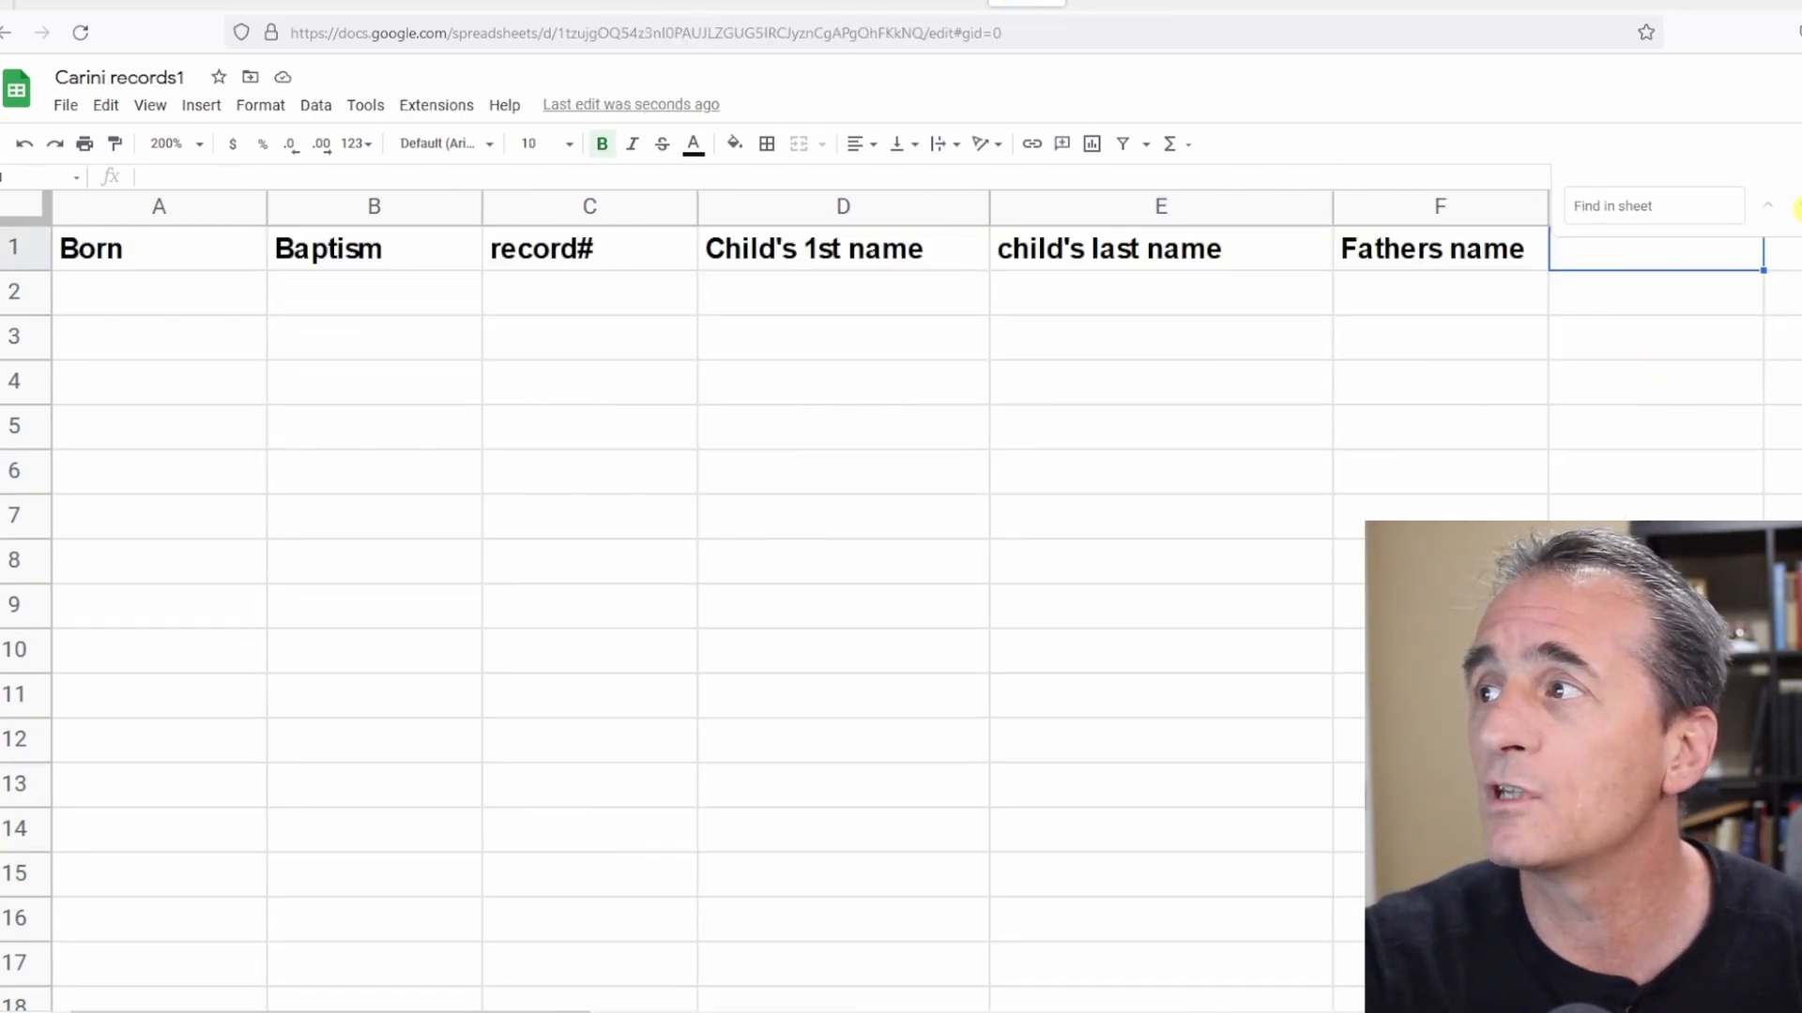
Enter the header Mother's name in cell G1.
left_click(1726, 246)
type("Mot")
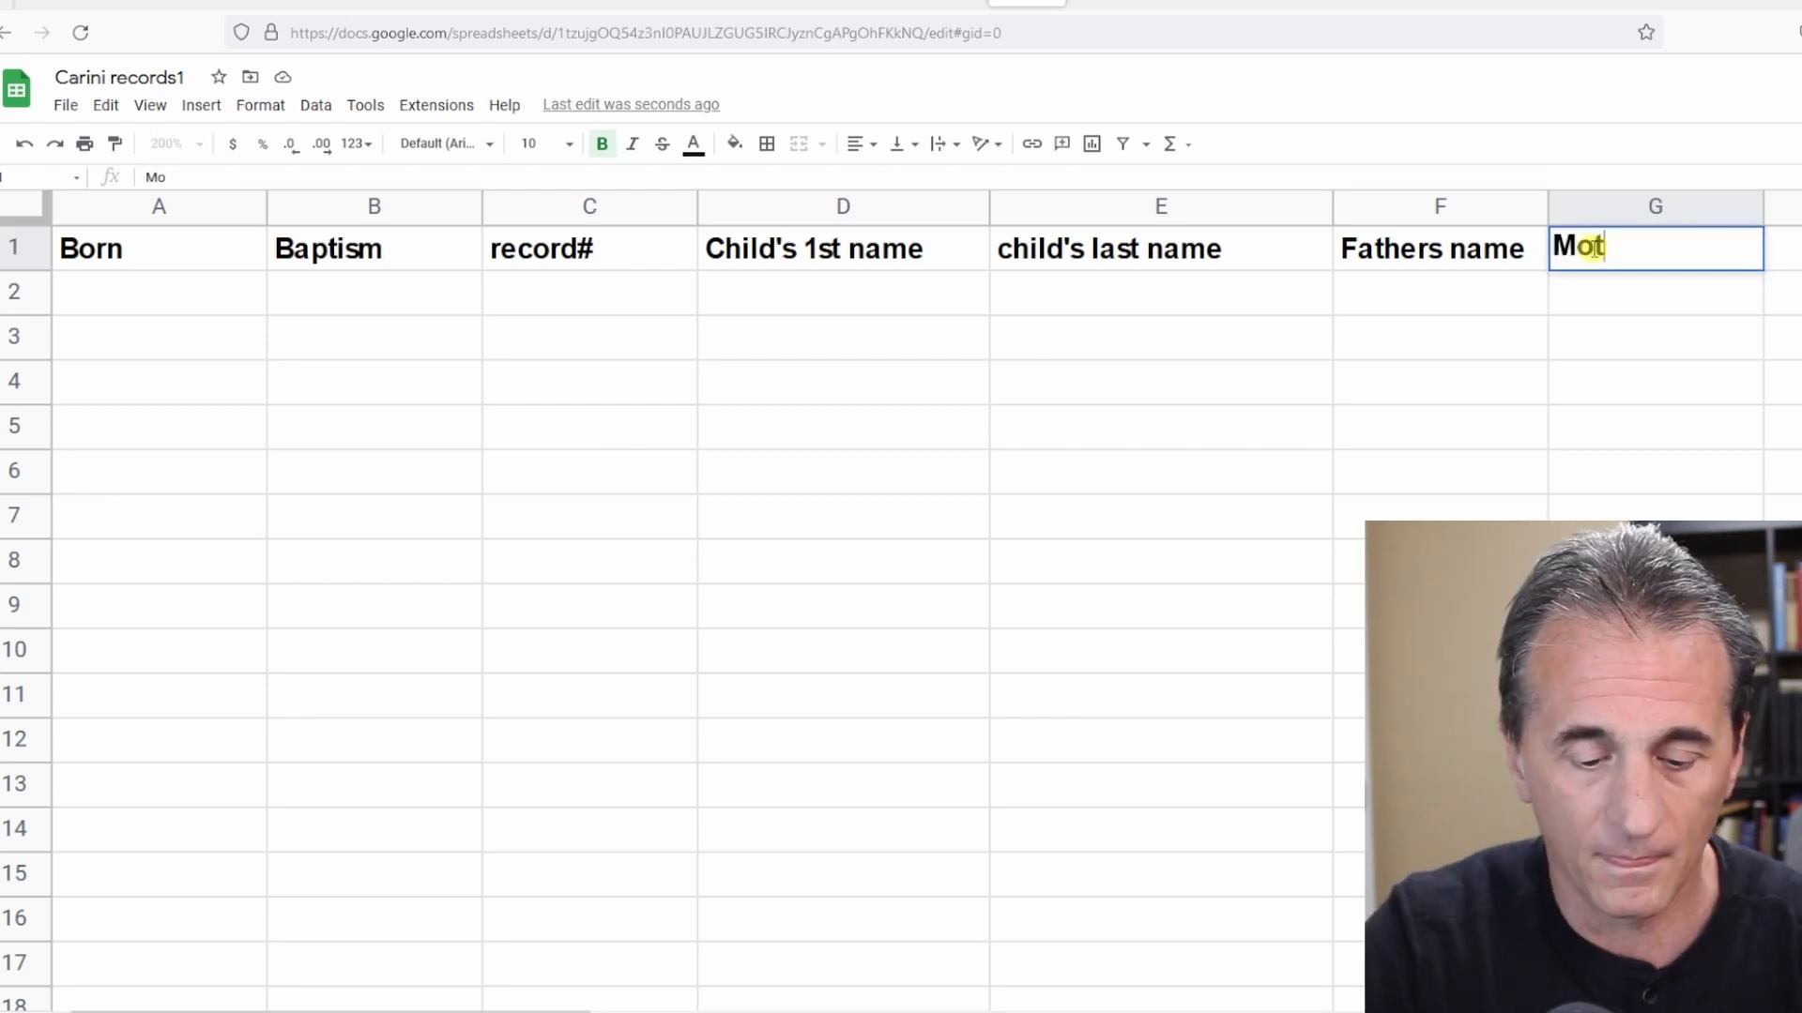
type("her's name")
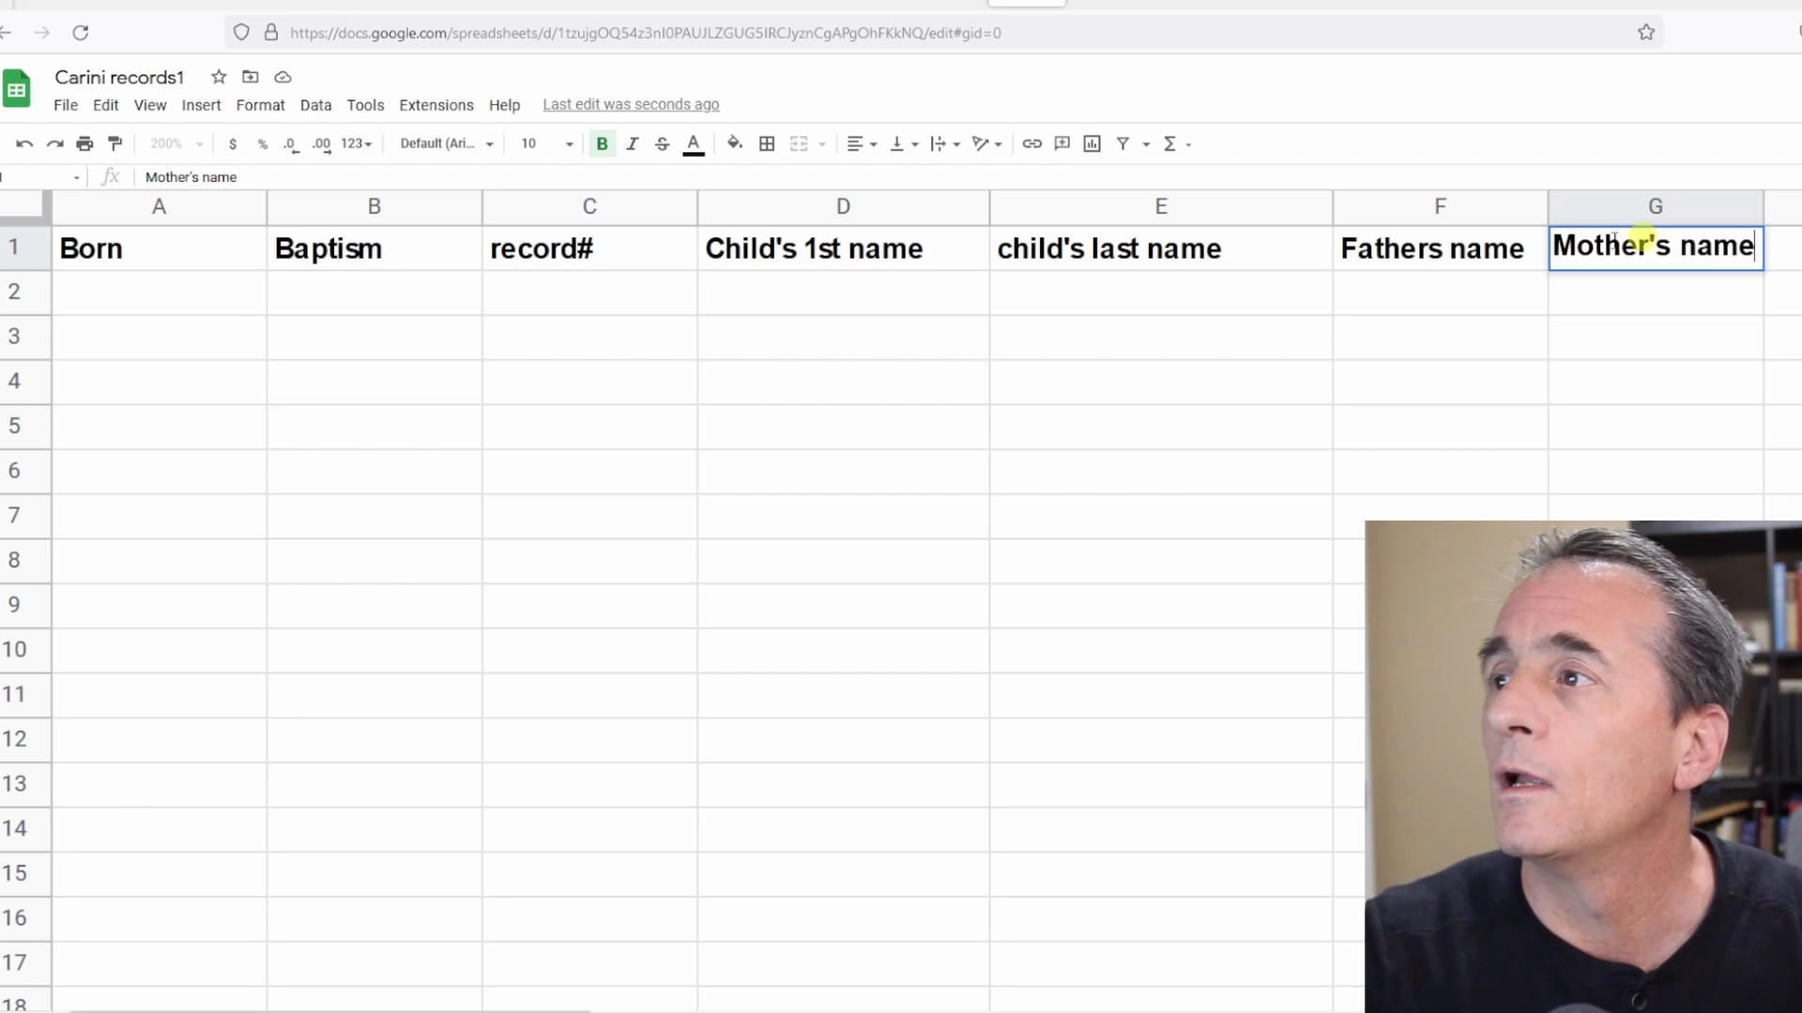
Correct the F1 header to Father's name with an apostrophe.
double_click(1447, 246)
type("'")
key("Tab")
key("Tab")
Add the headers spouse in H1 and link back in I1.
type("spo")
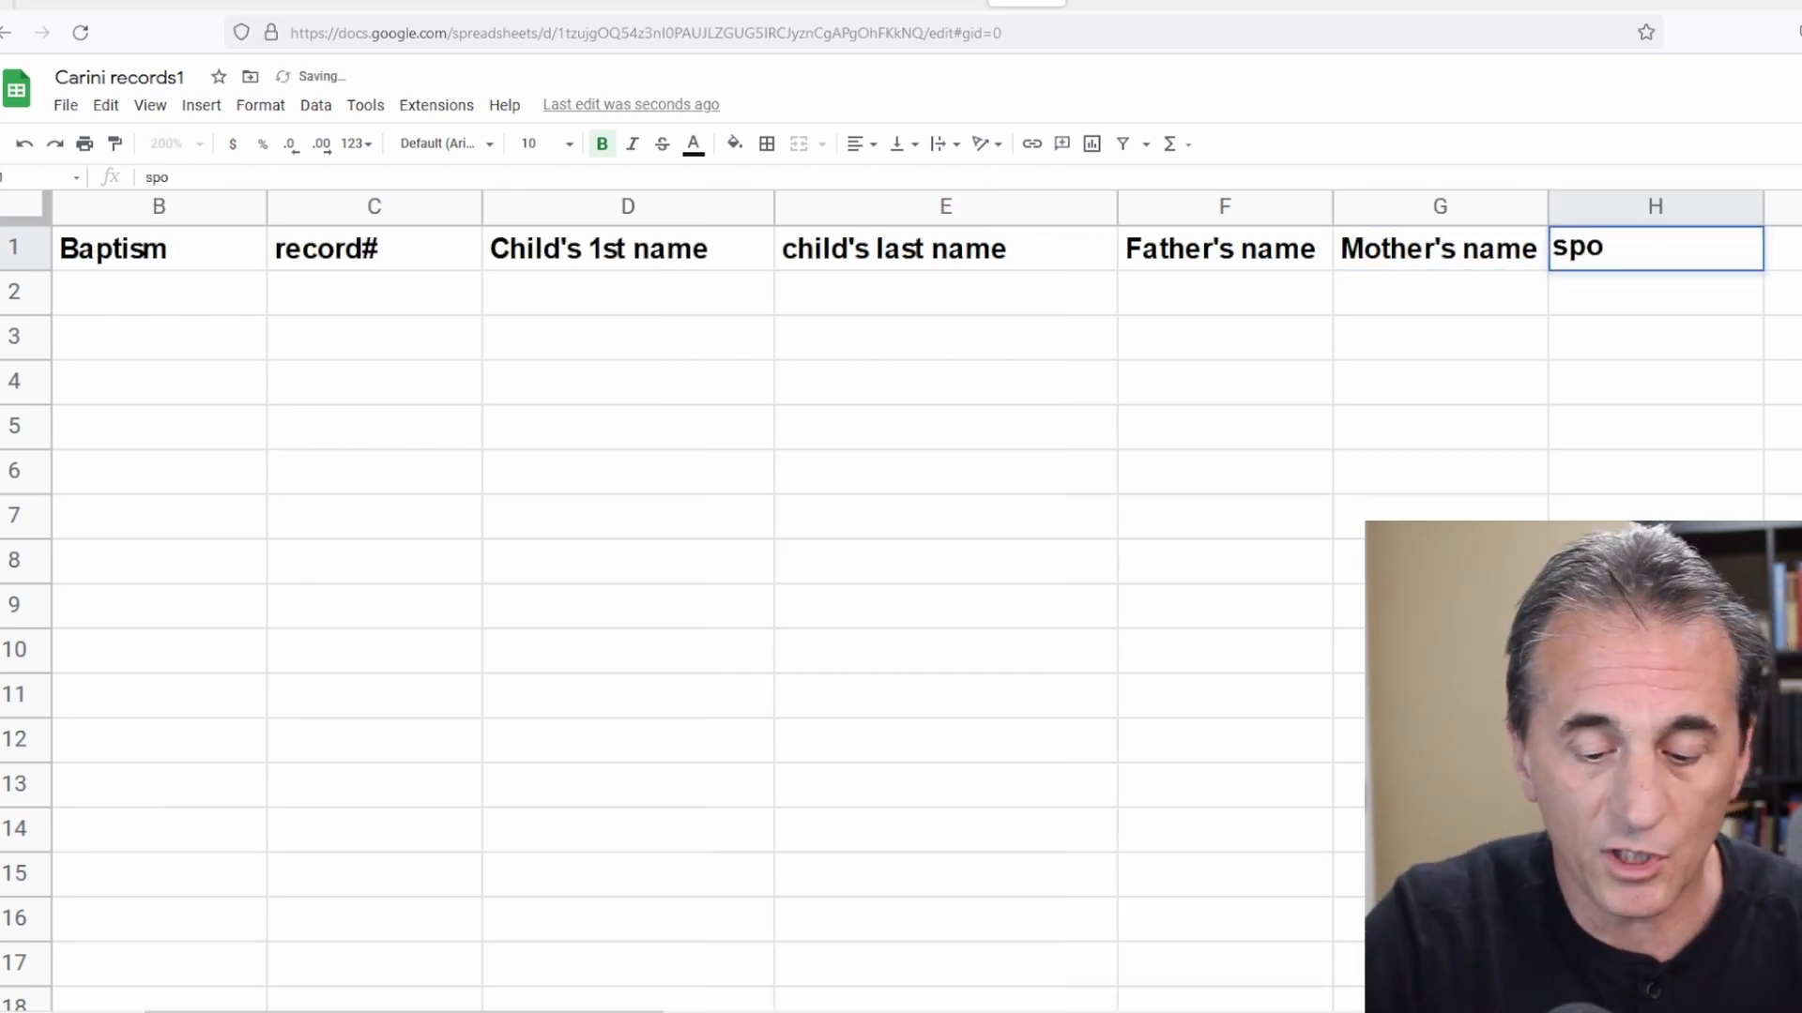
type("use")
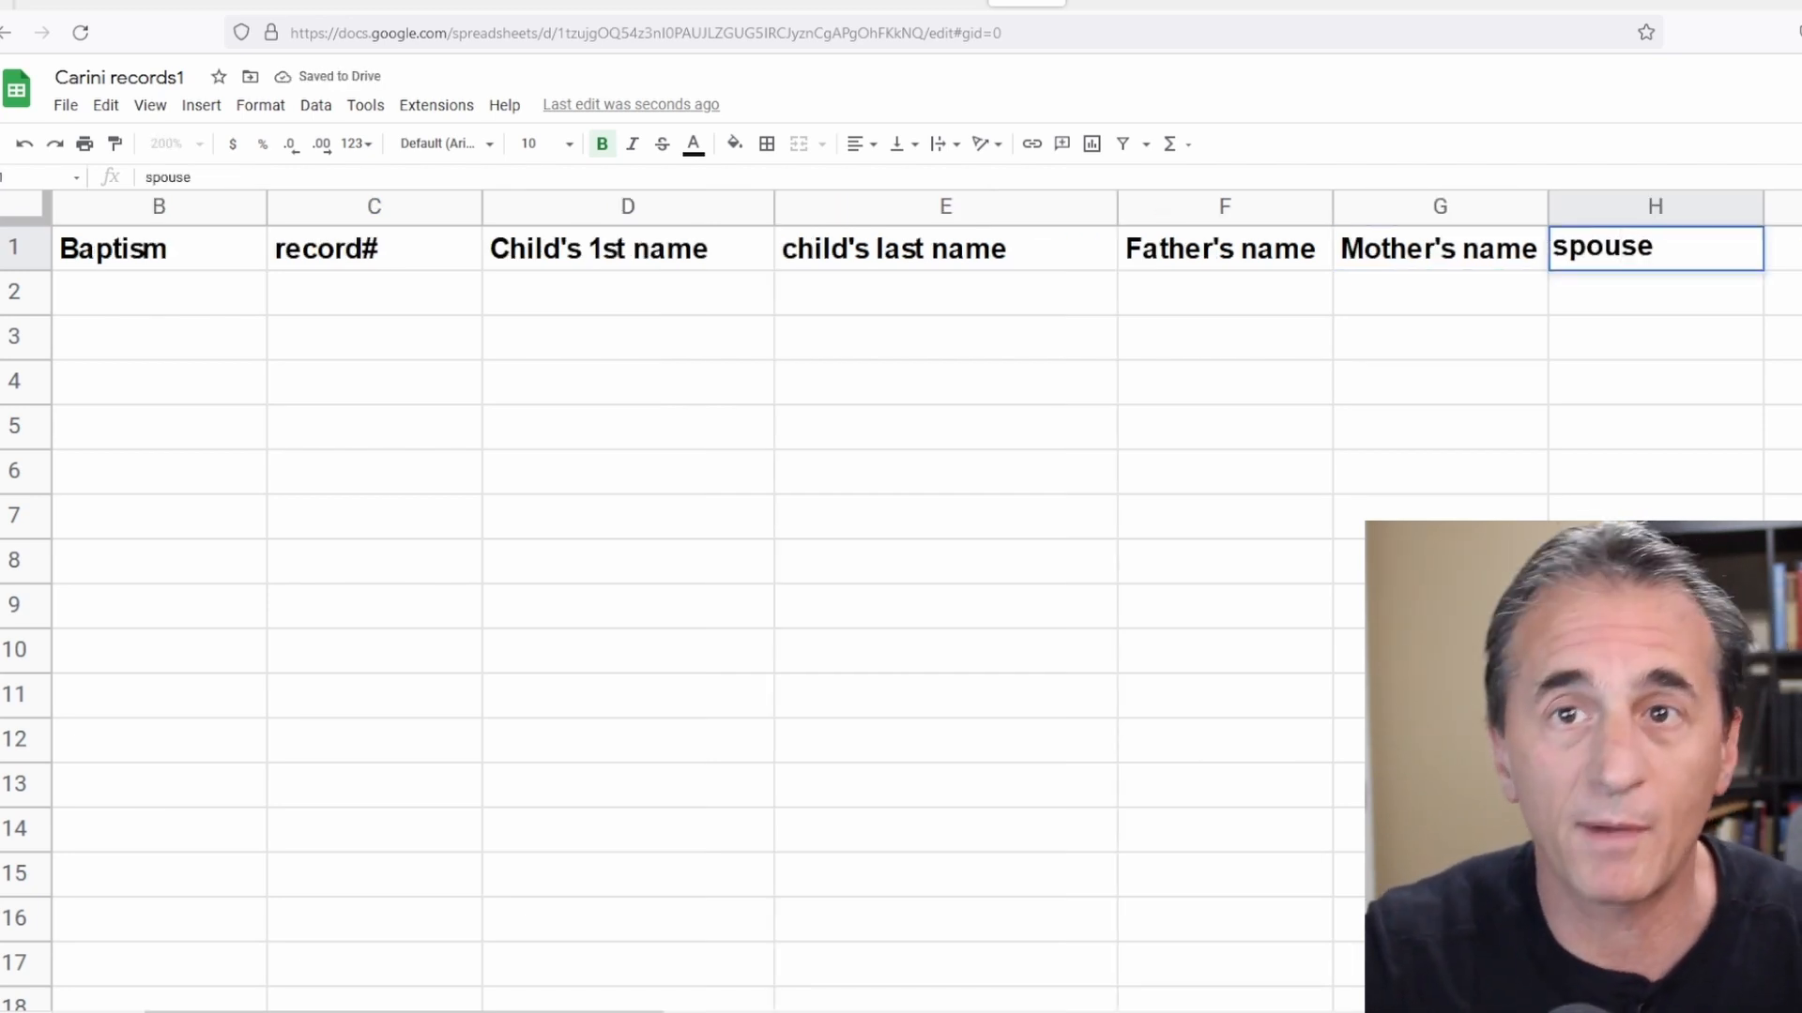
key("Tab")
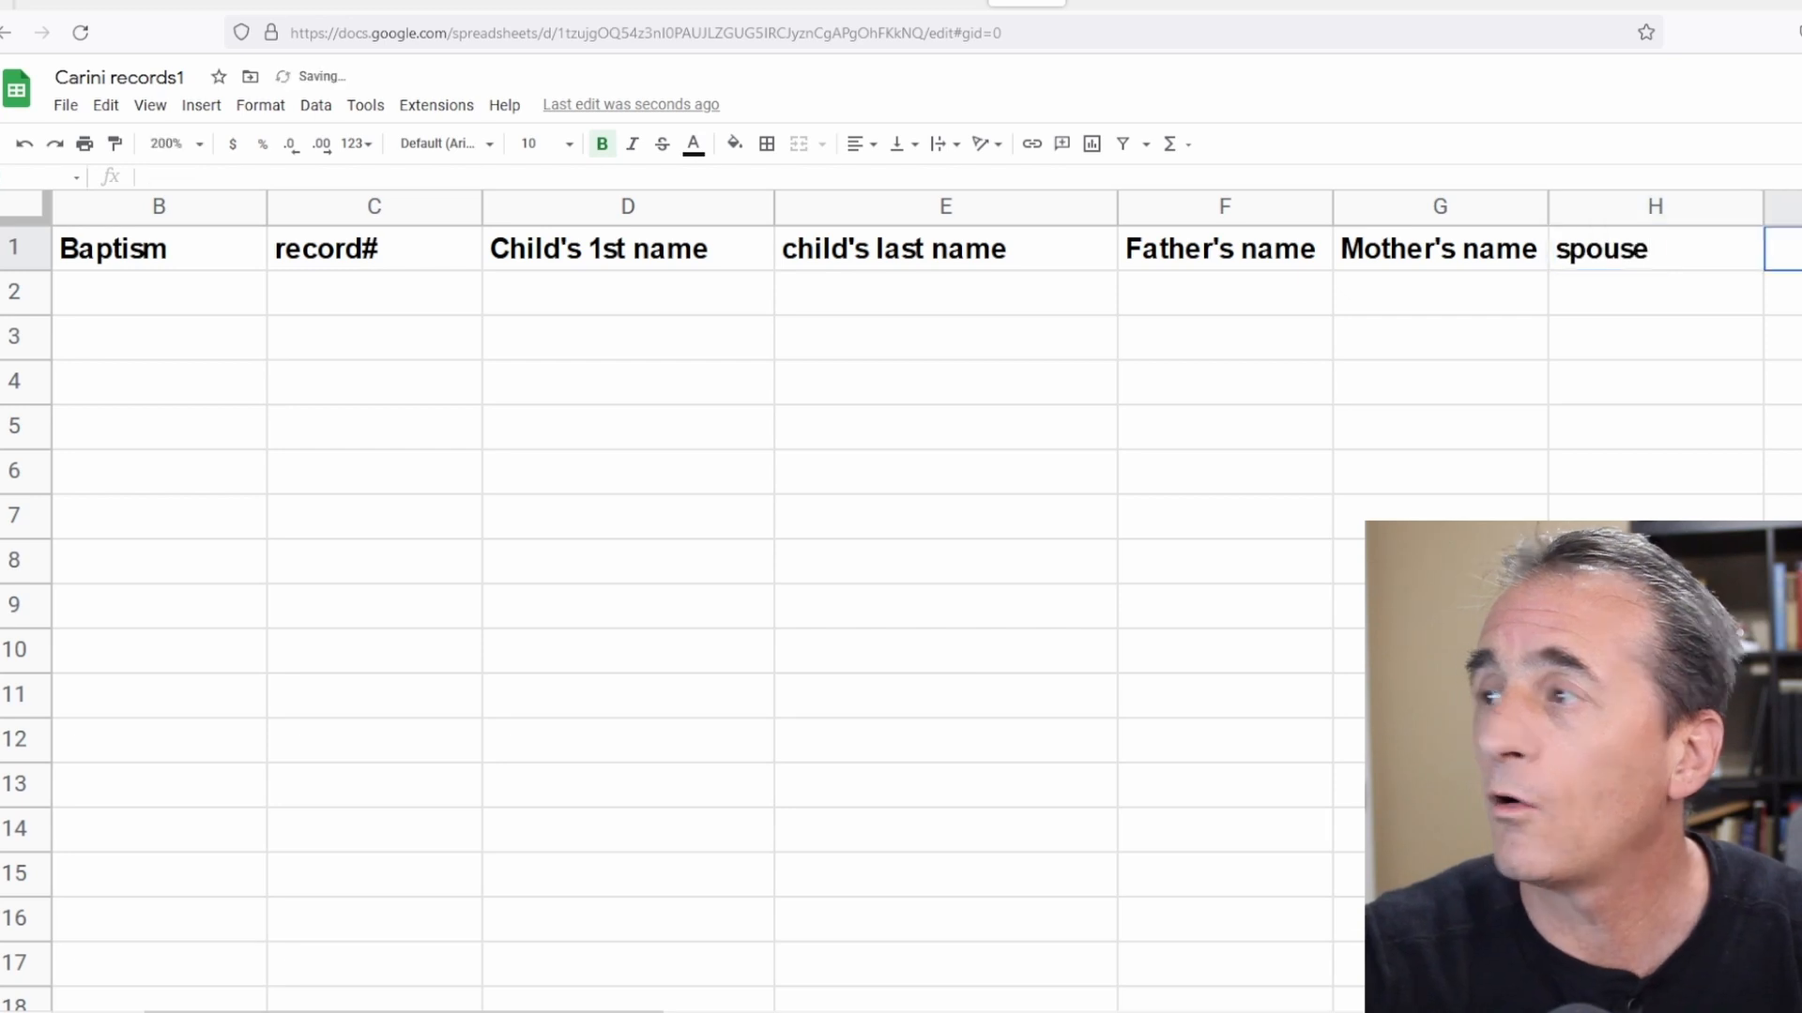
type("link back")
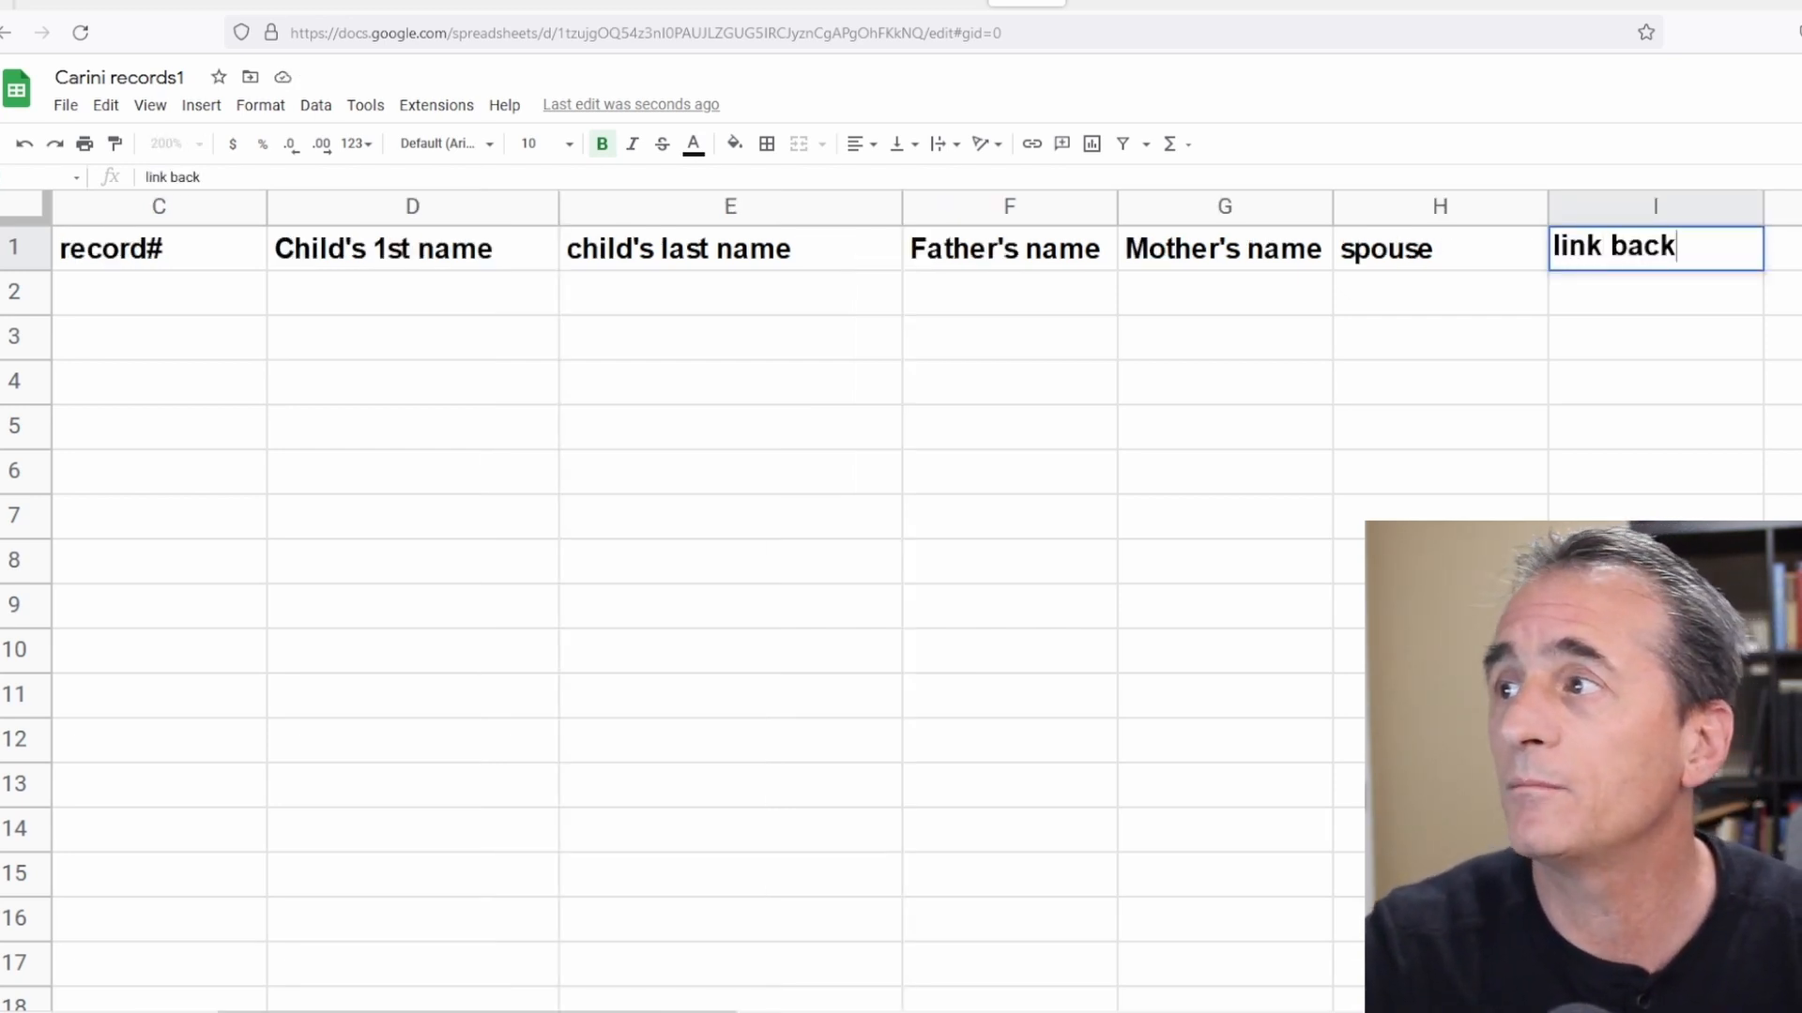
key("Tab")
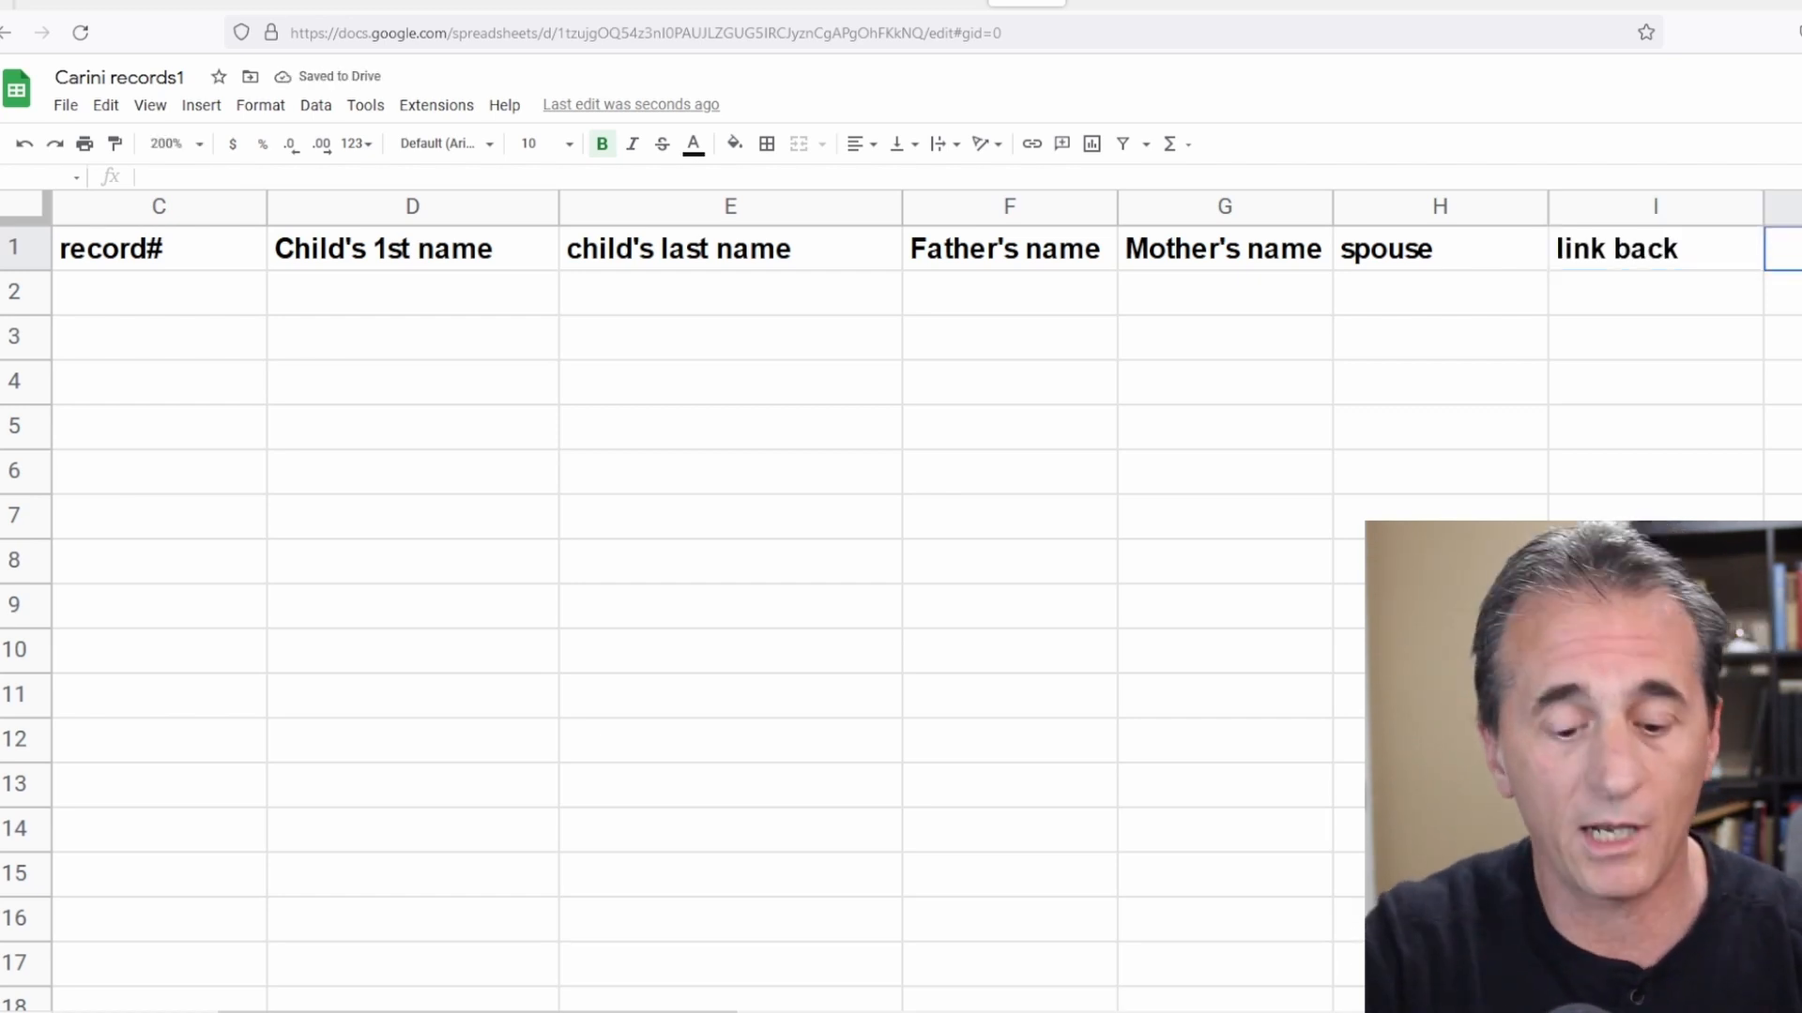
Add the headers godfather in J1 and godmother in K1.
type("gofather")
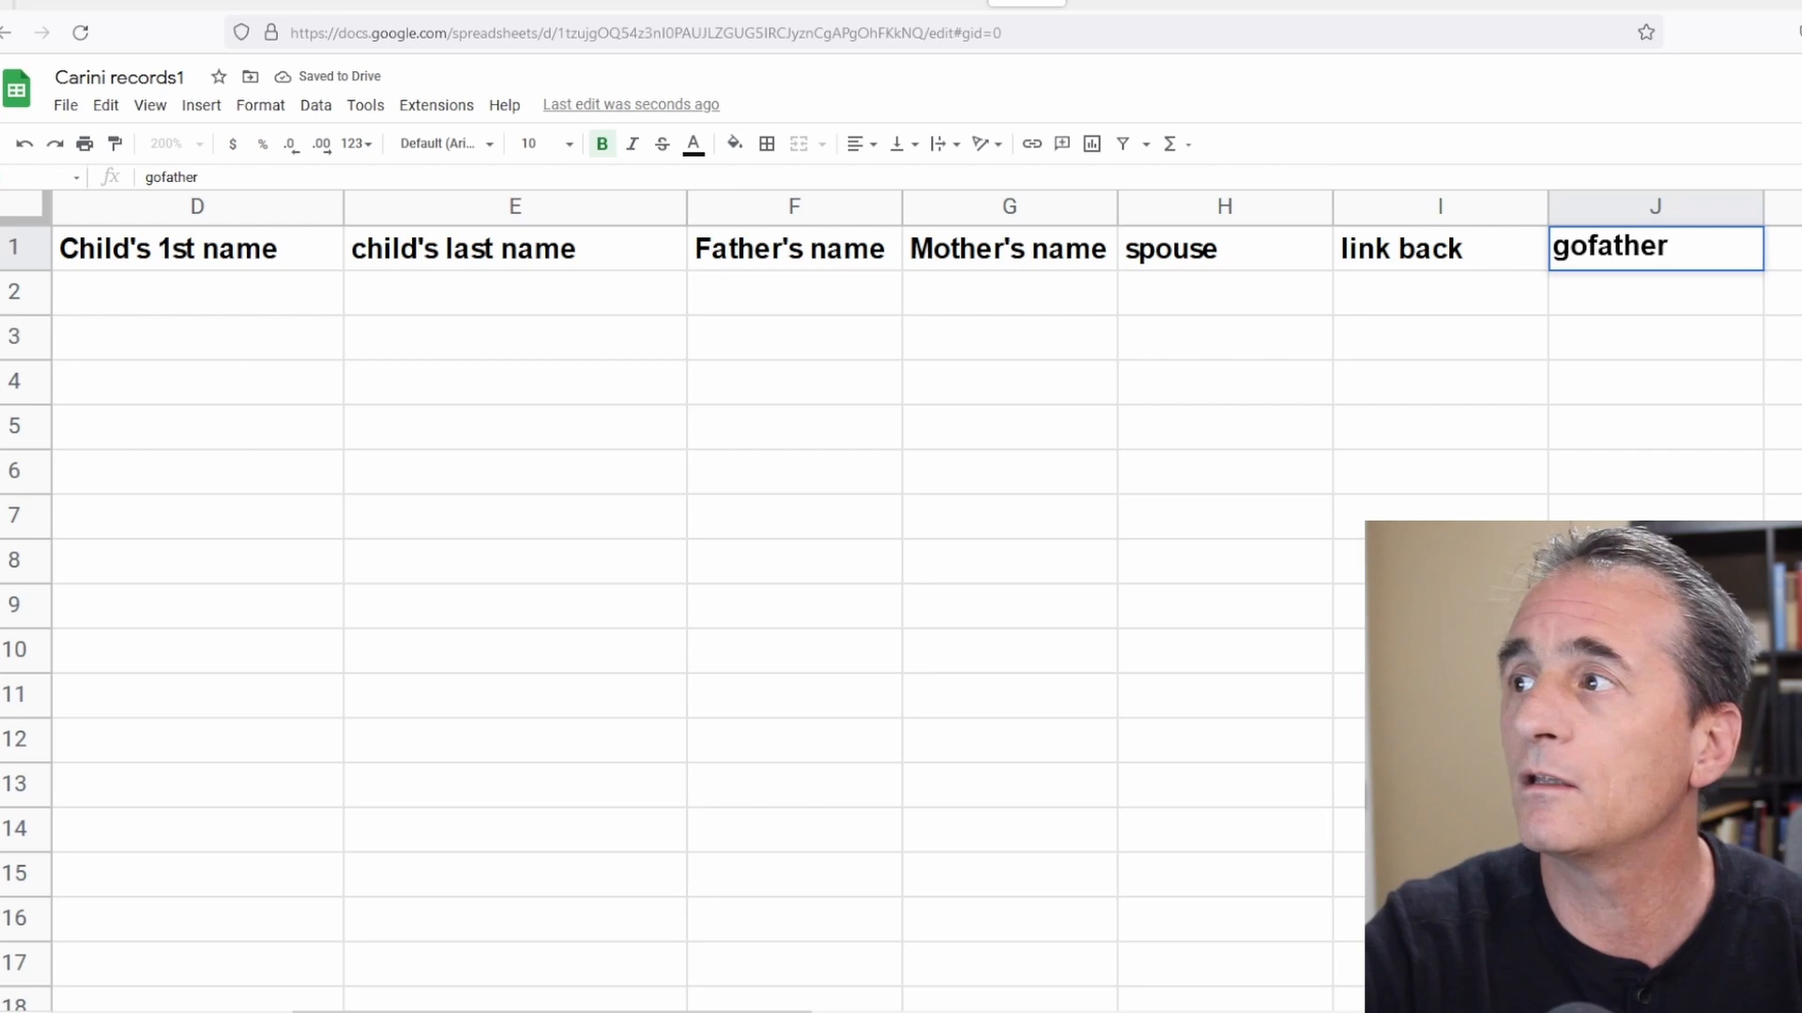
key("BackSpace")
key("BackSpace")
key("BackSpace")
key("BackSpace")
key("BackSpace")
key("BackSpace")
type("dfather")
key("Tab")
type("godmother")
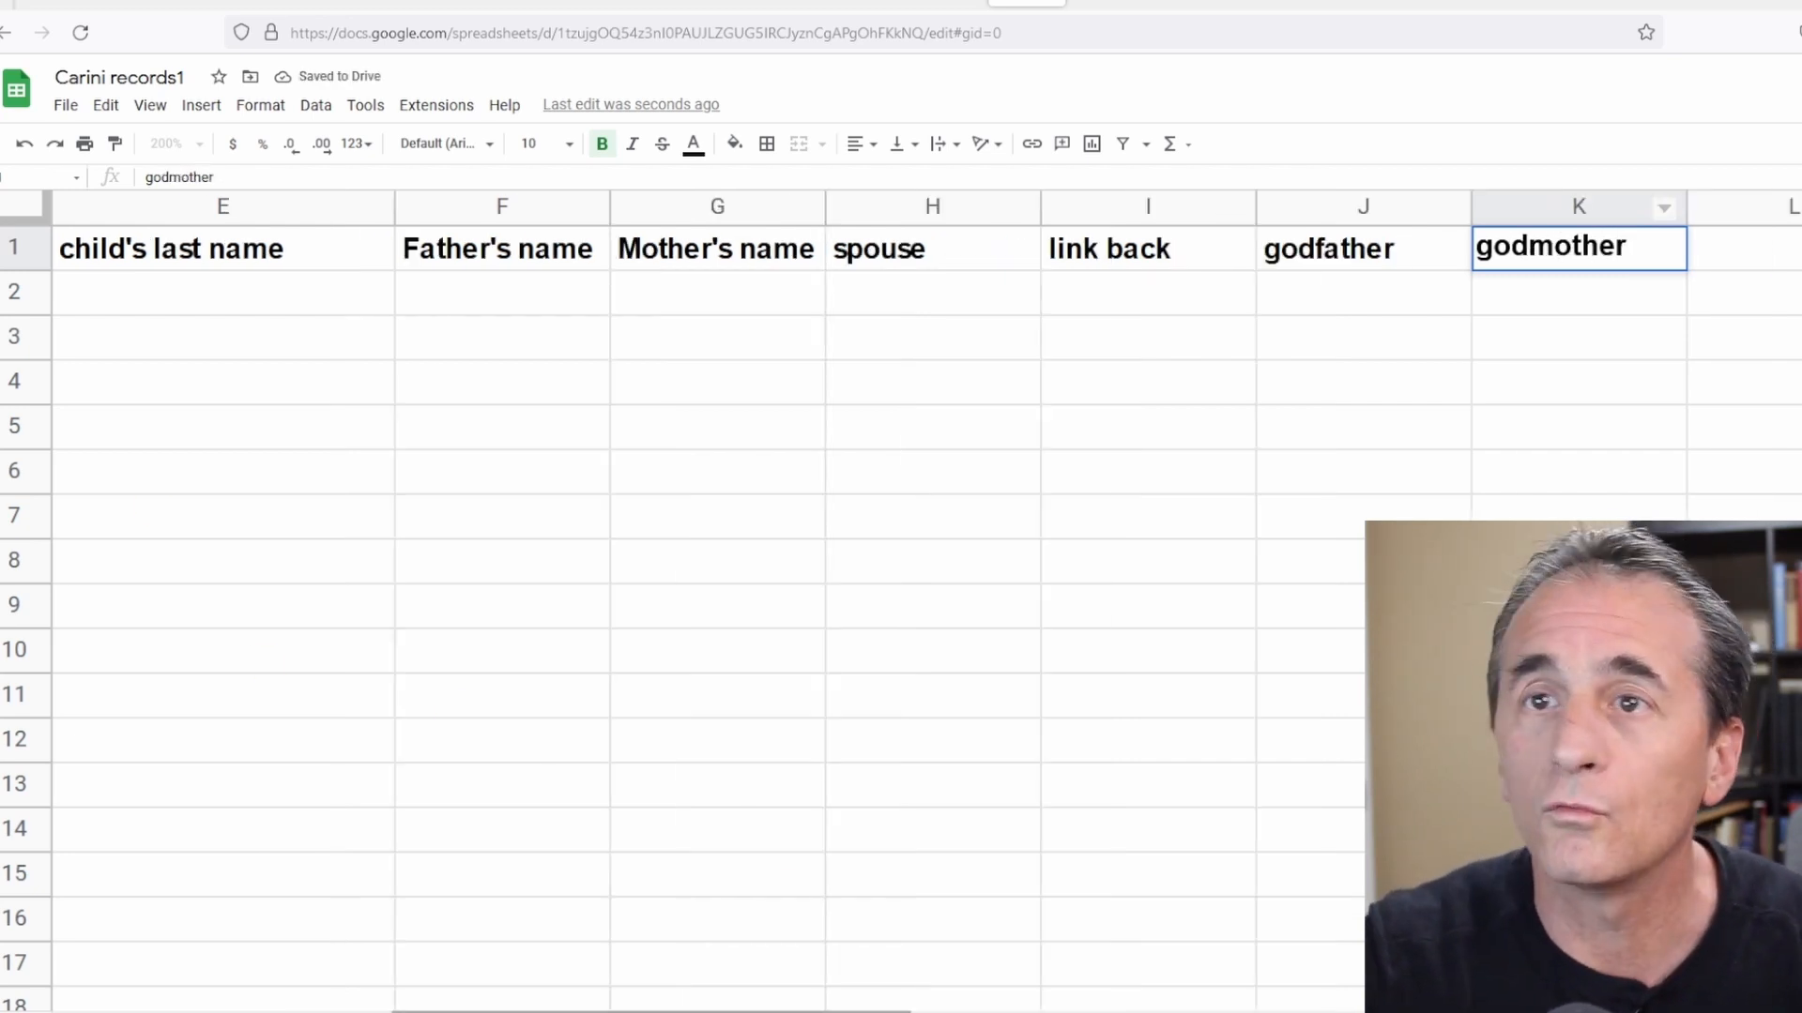
Fill the entire header row 1 with yellow.
left_click_drag(779, 1010, 402, 997)
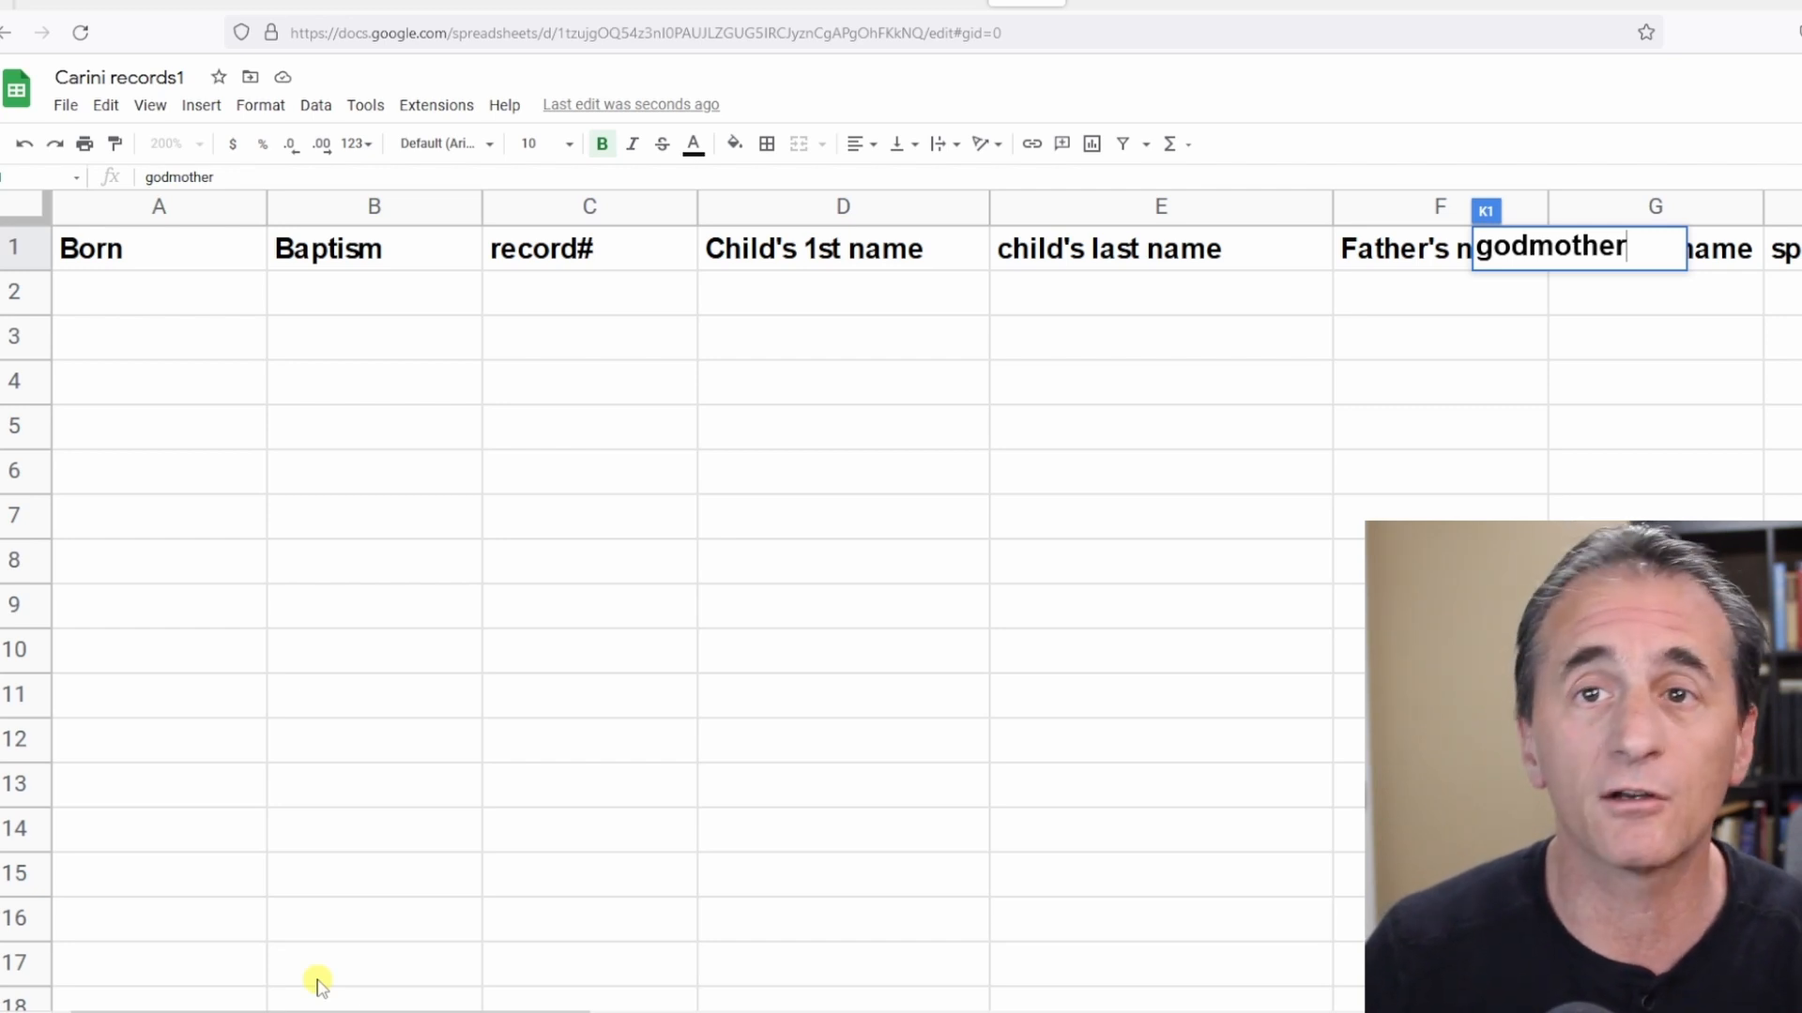
left_click(16, 245)
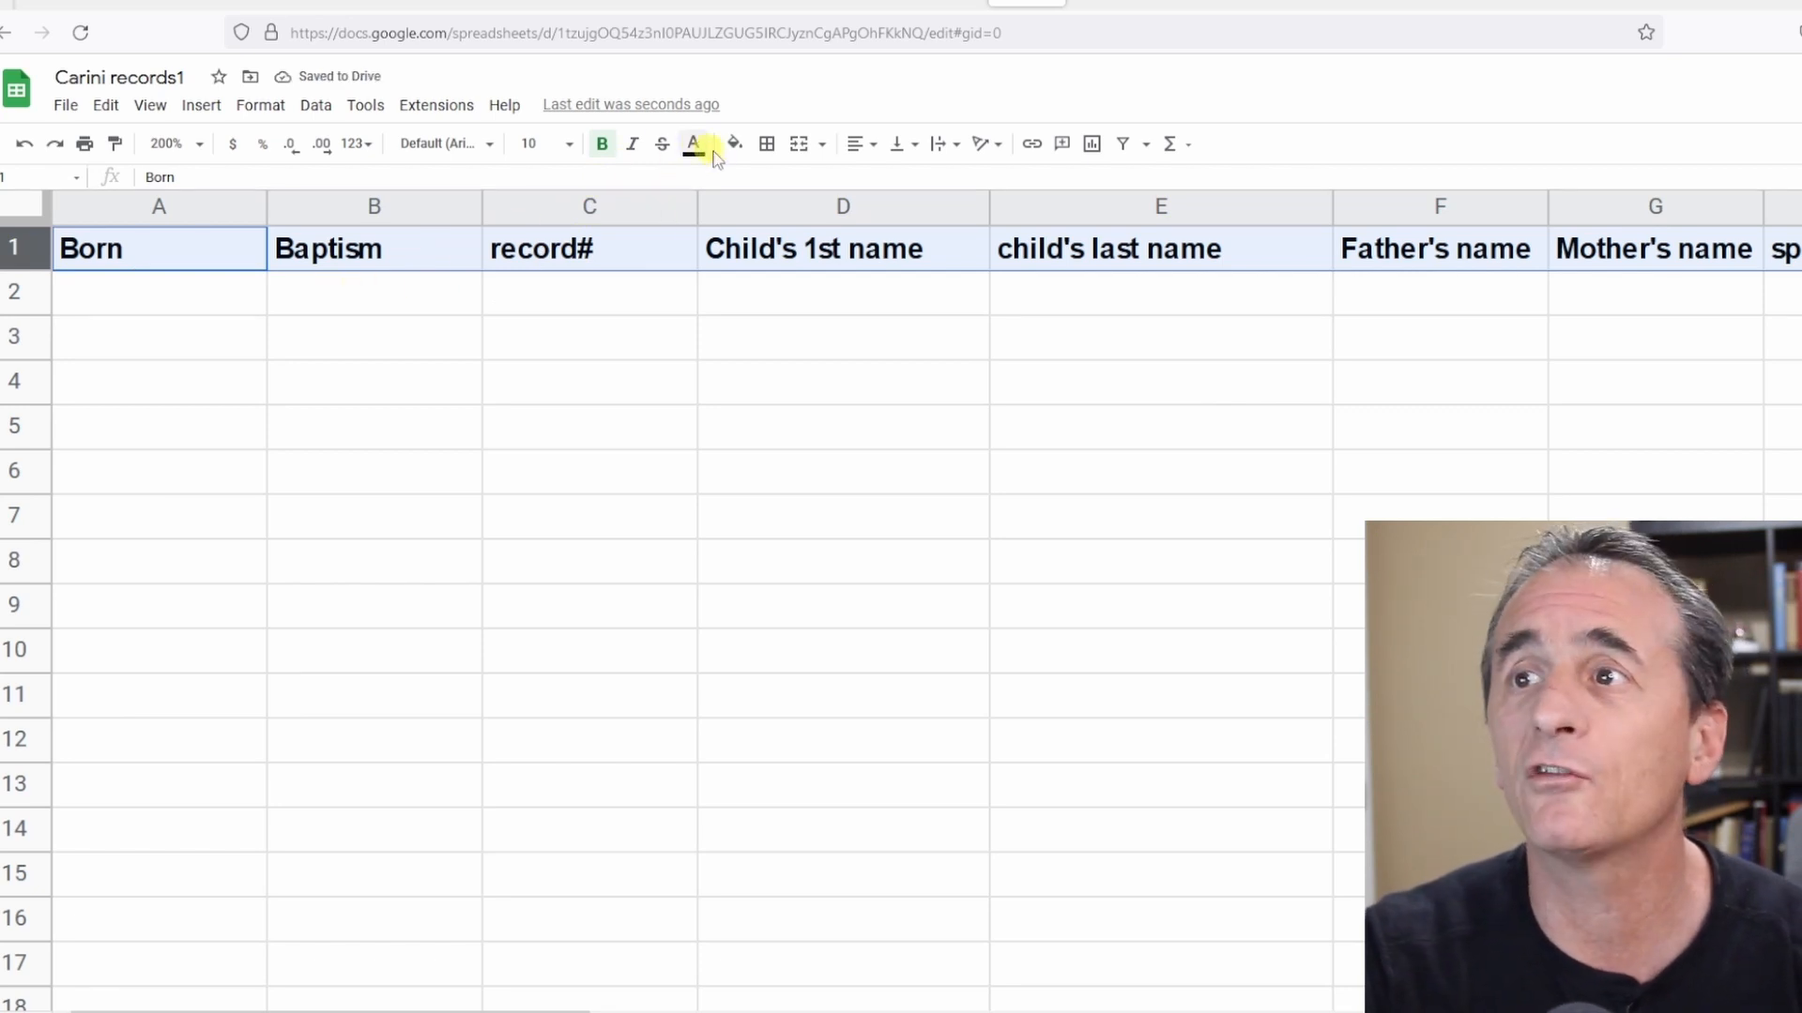
left_click(735, 144)
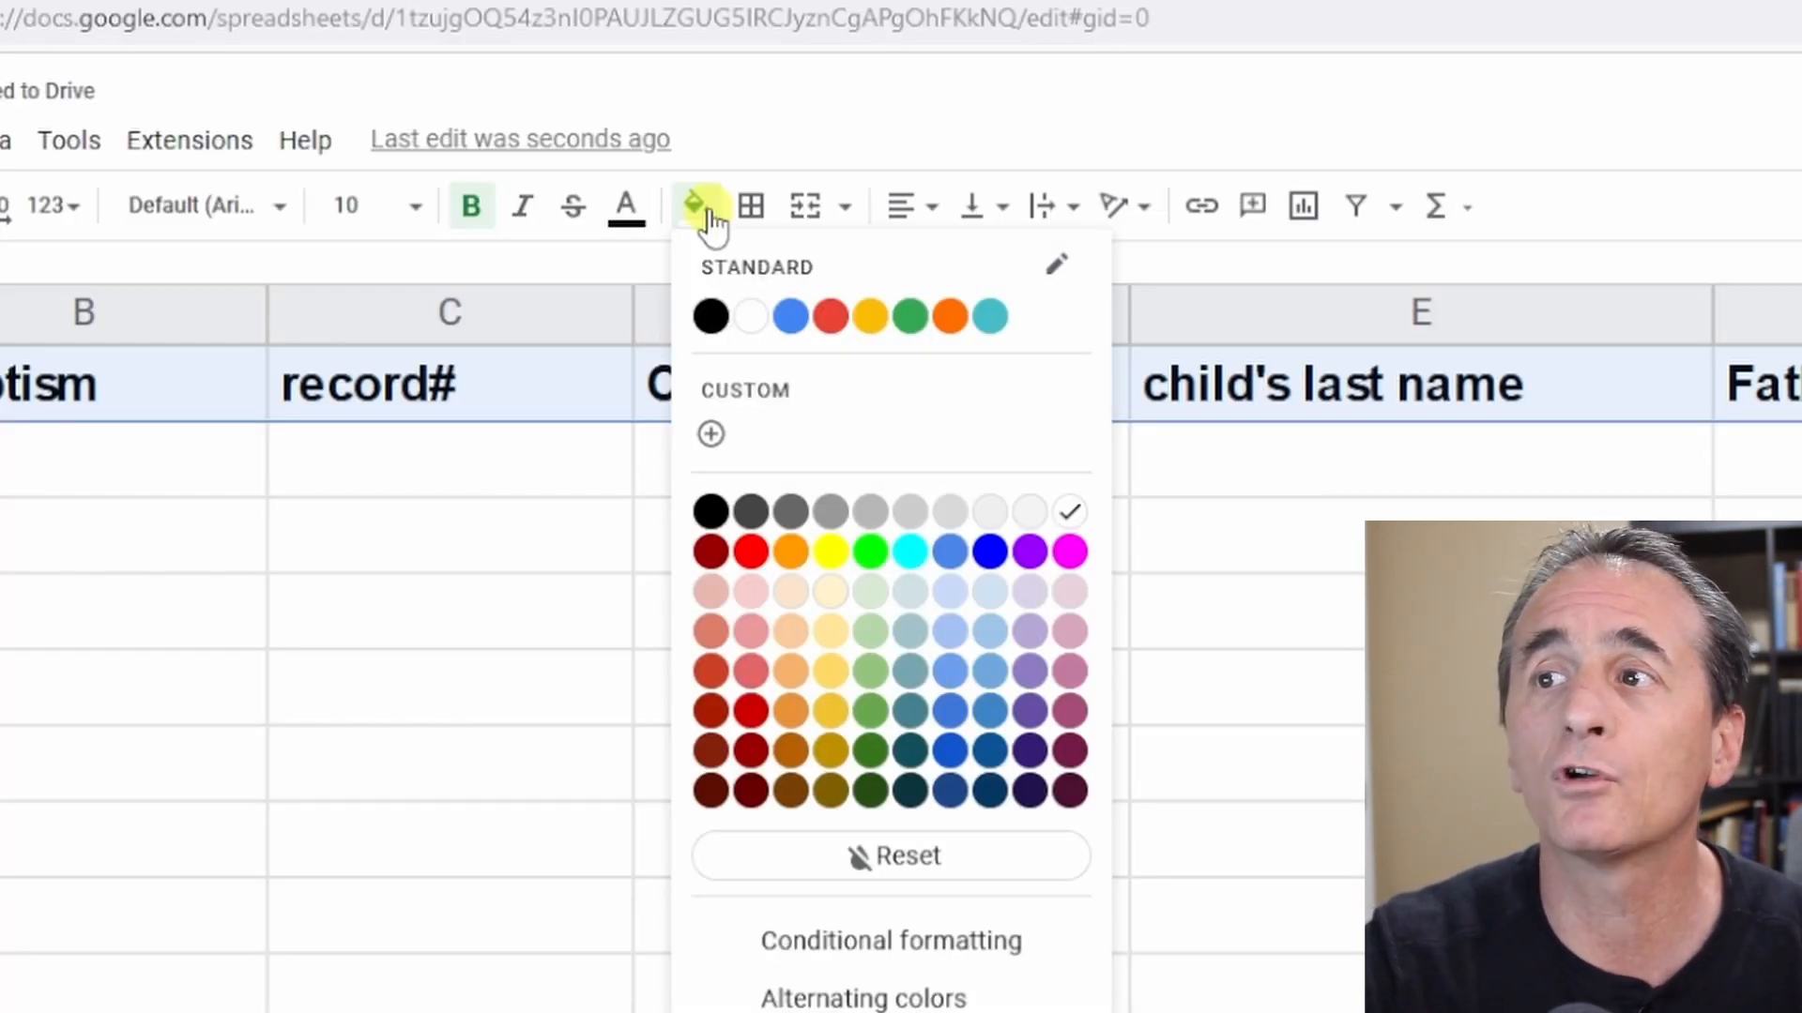
left_click(710, 220)
left_click(695, 206)
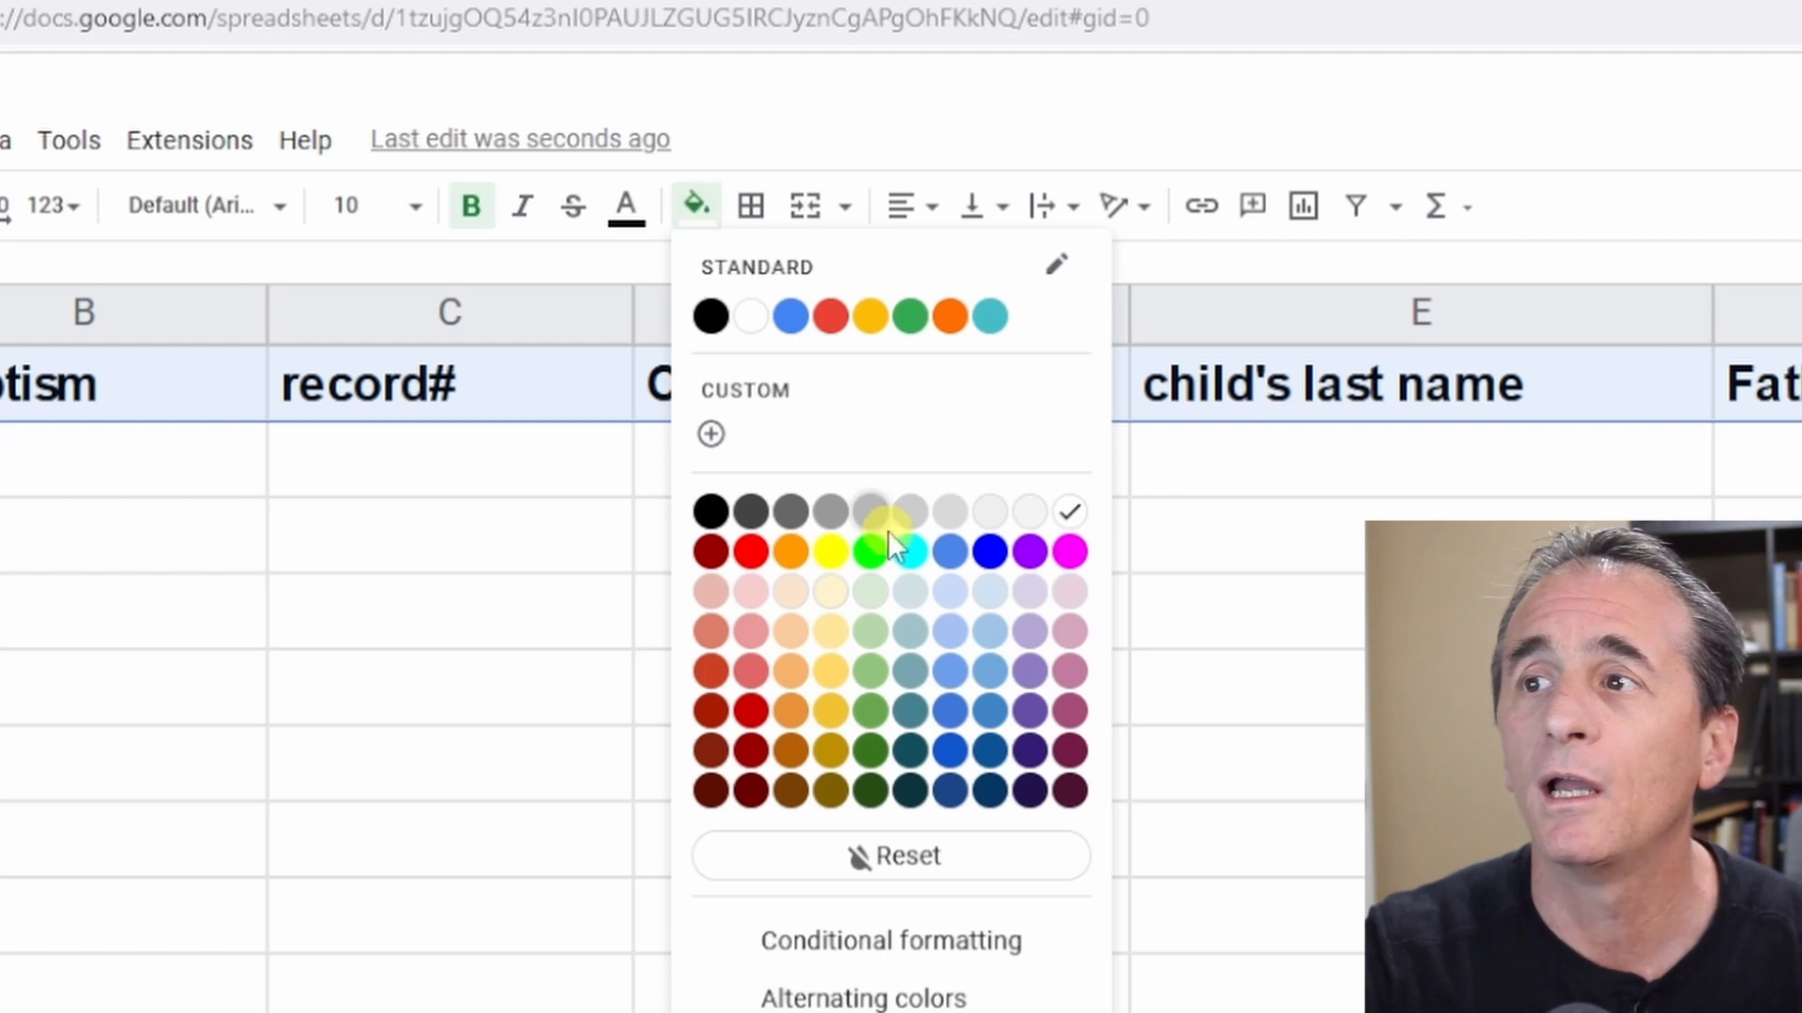
left_click(828, 543)
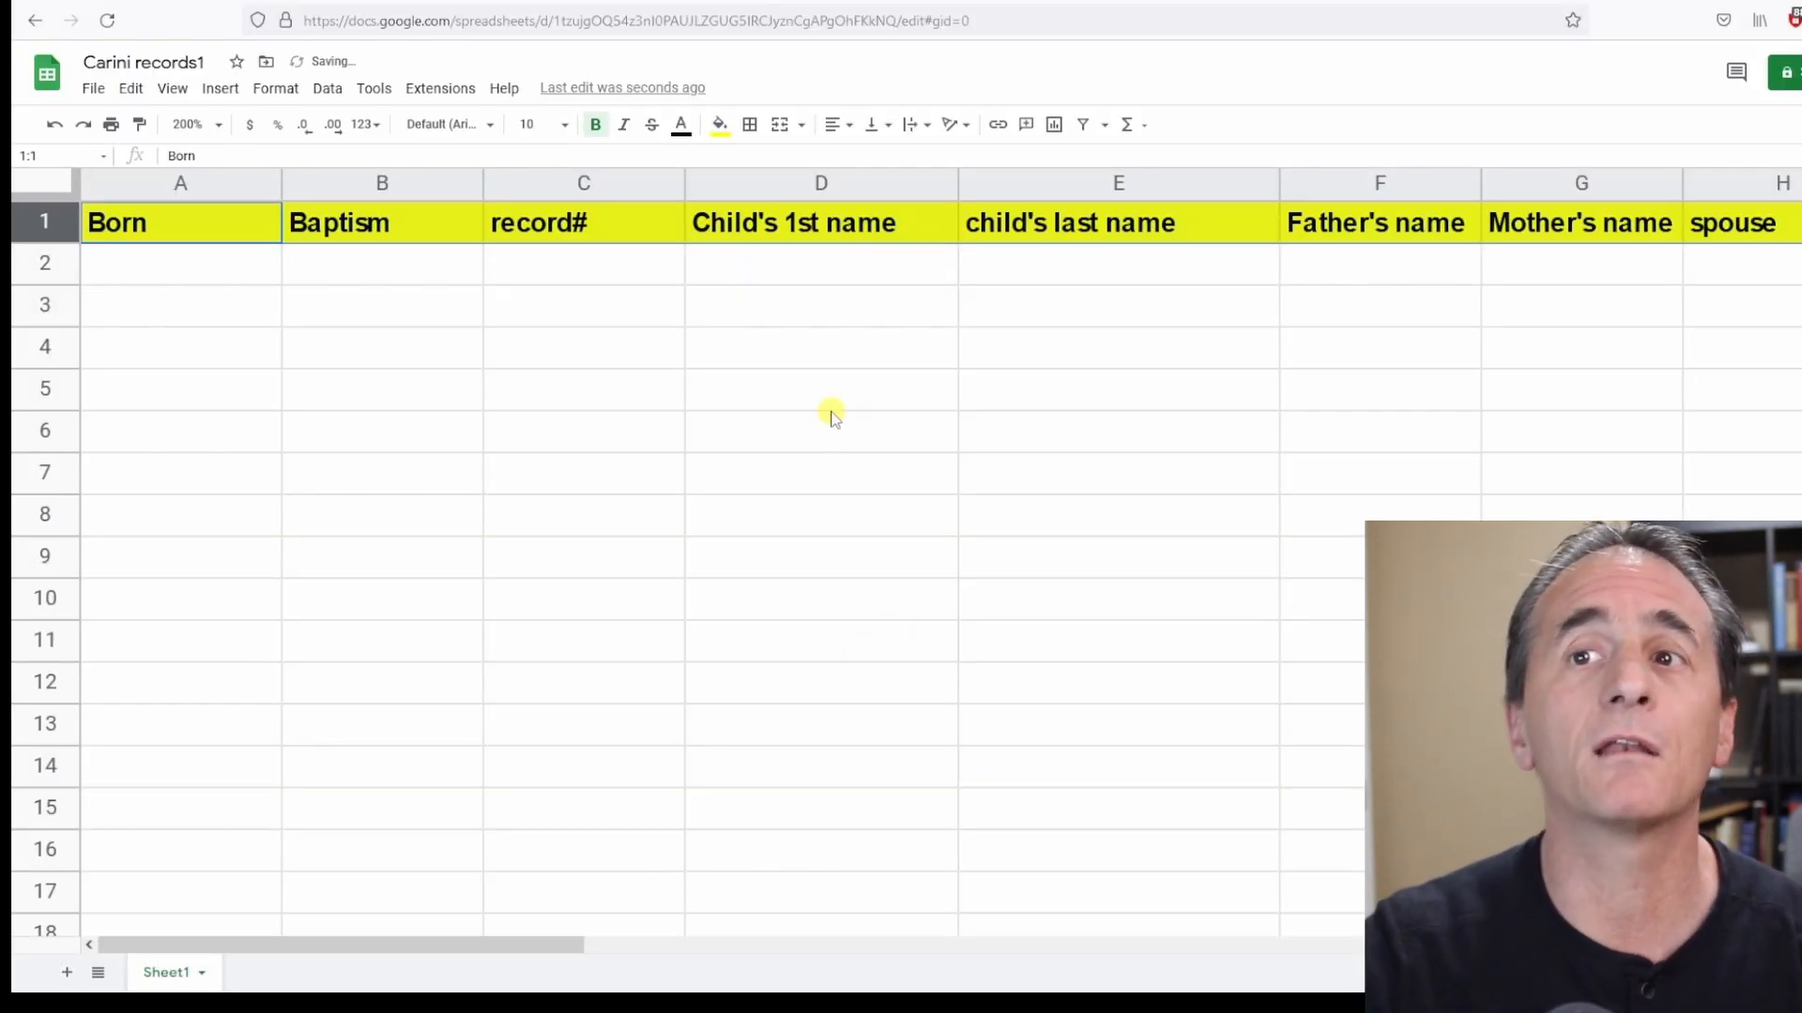
Freeze row 1 so the headers stay in place while scrolling.
scroll(849, 366, "down", 10)
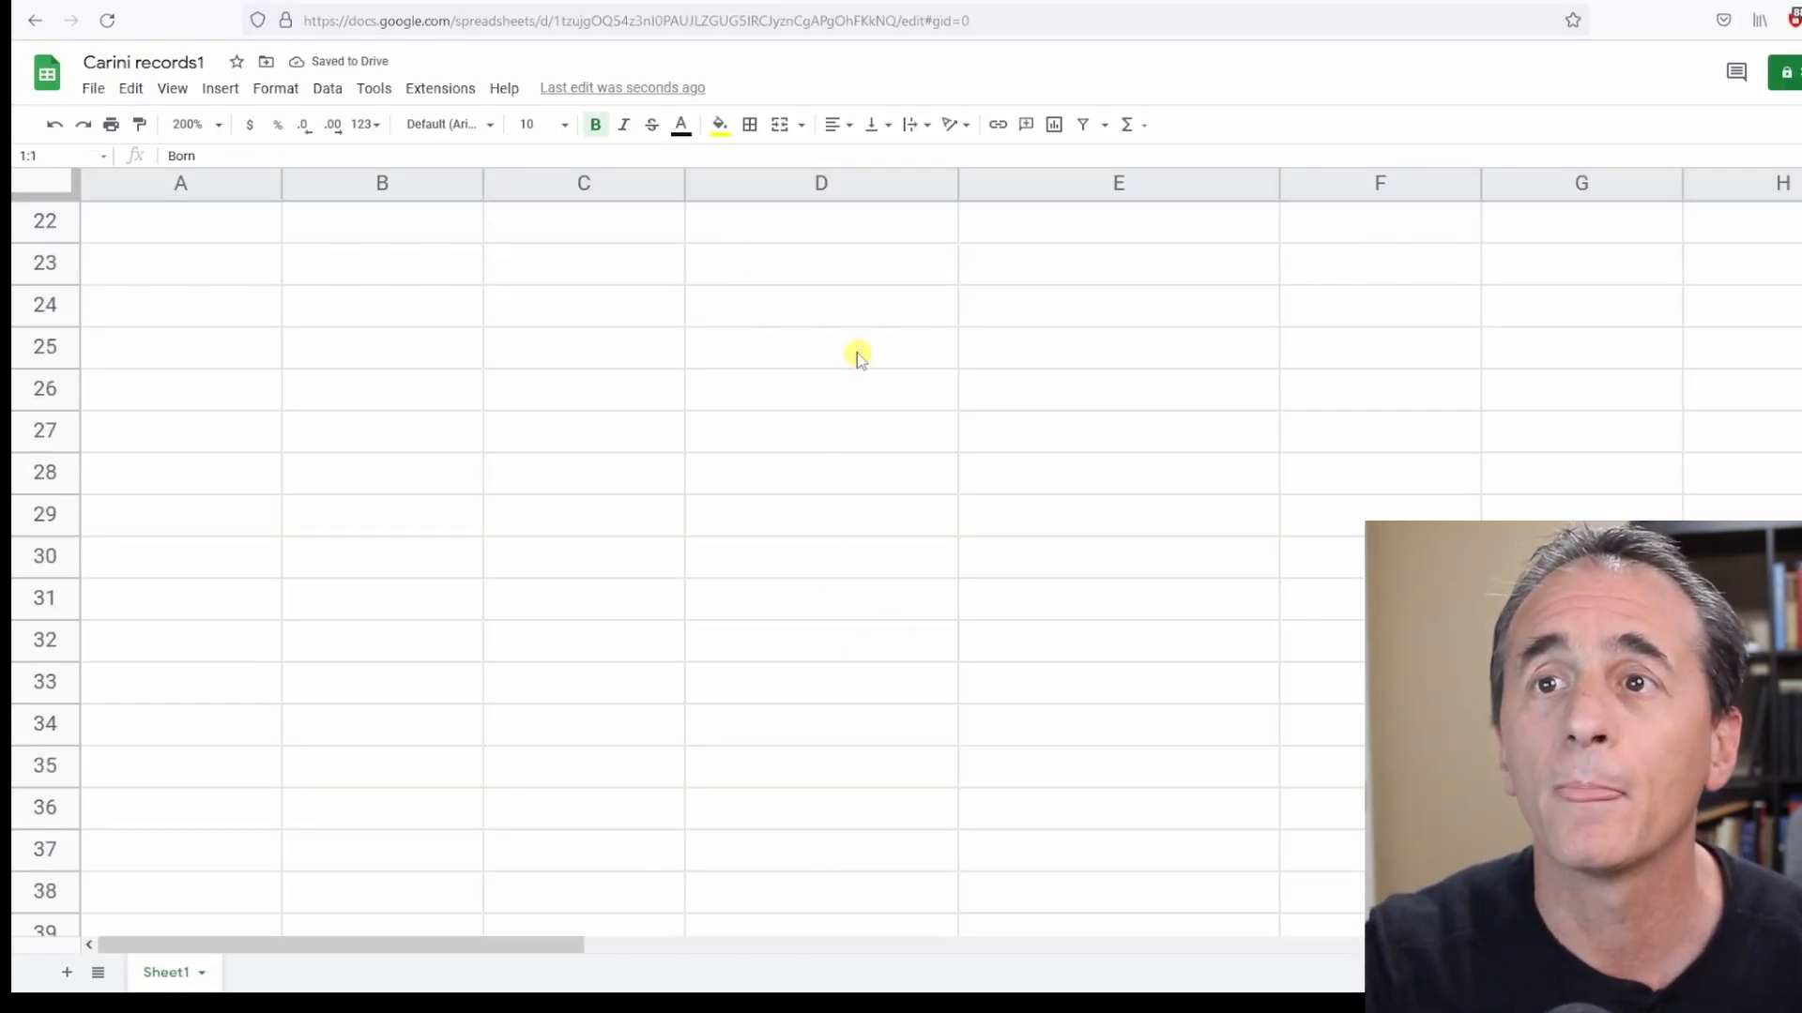
scroll(762, 508, "up", 10)
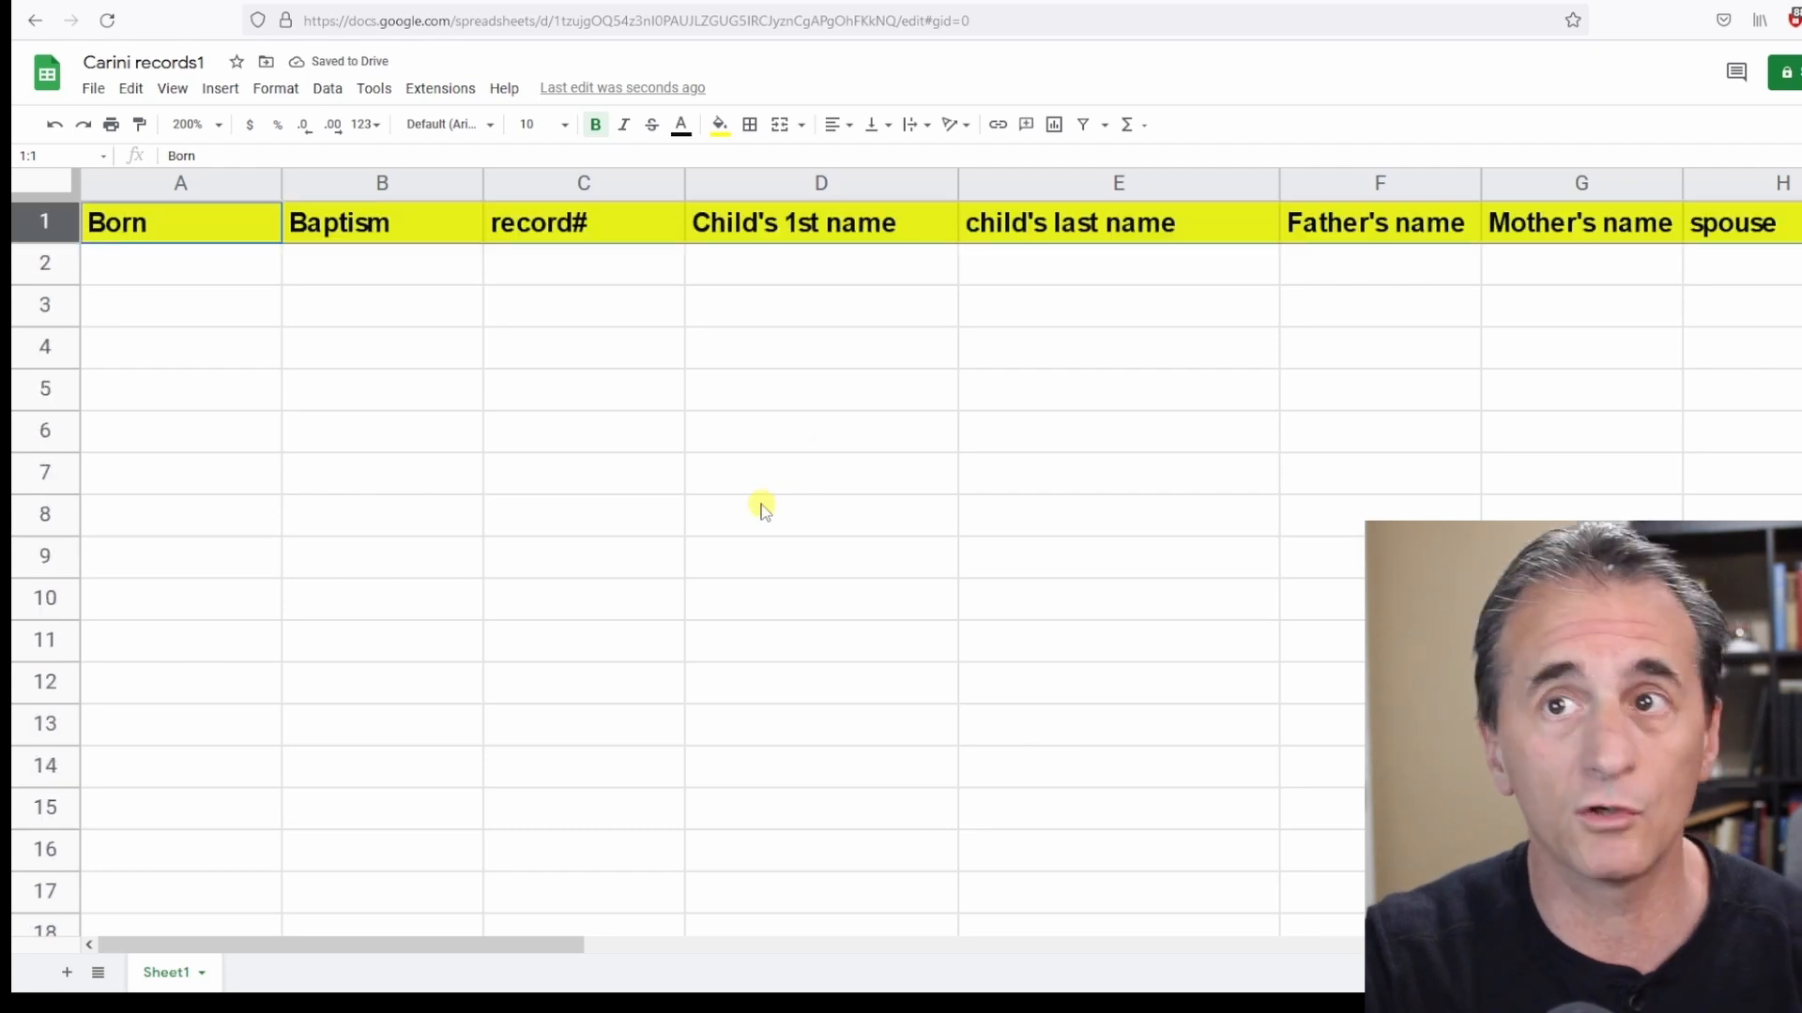
scroll(676, 516, "down", 5)
scroll(708, 593, "up", 5)
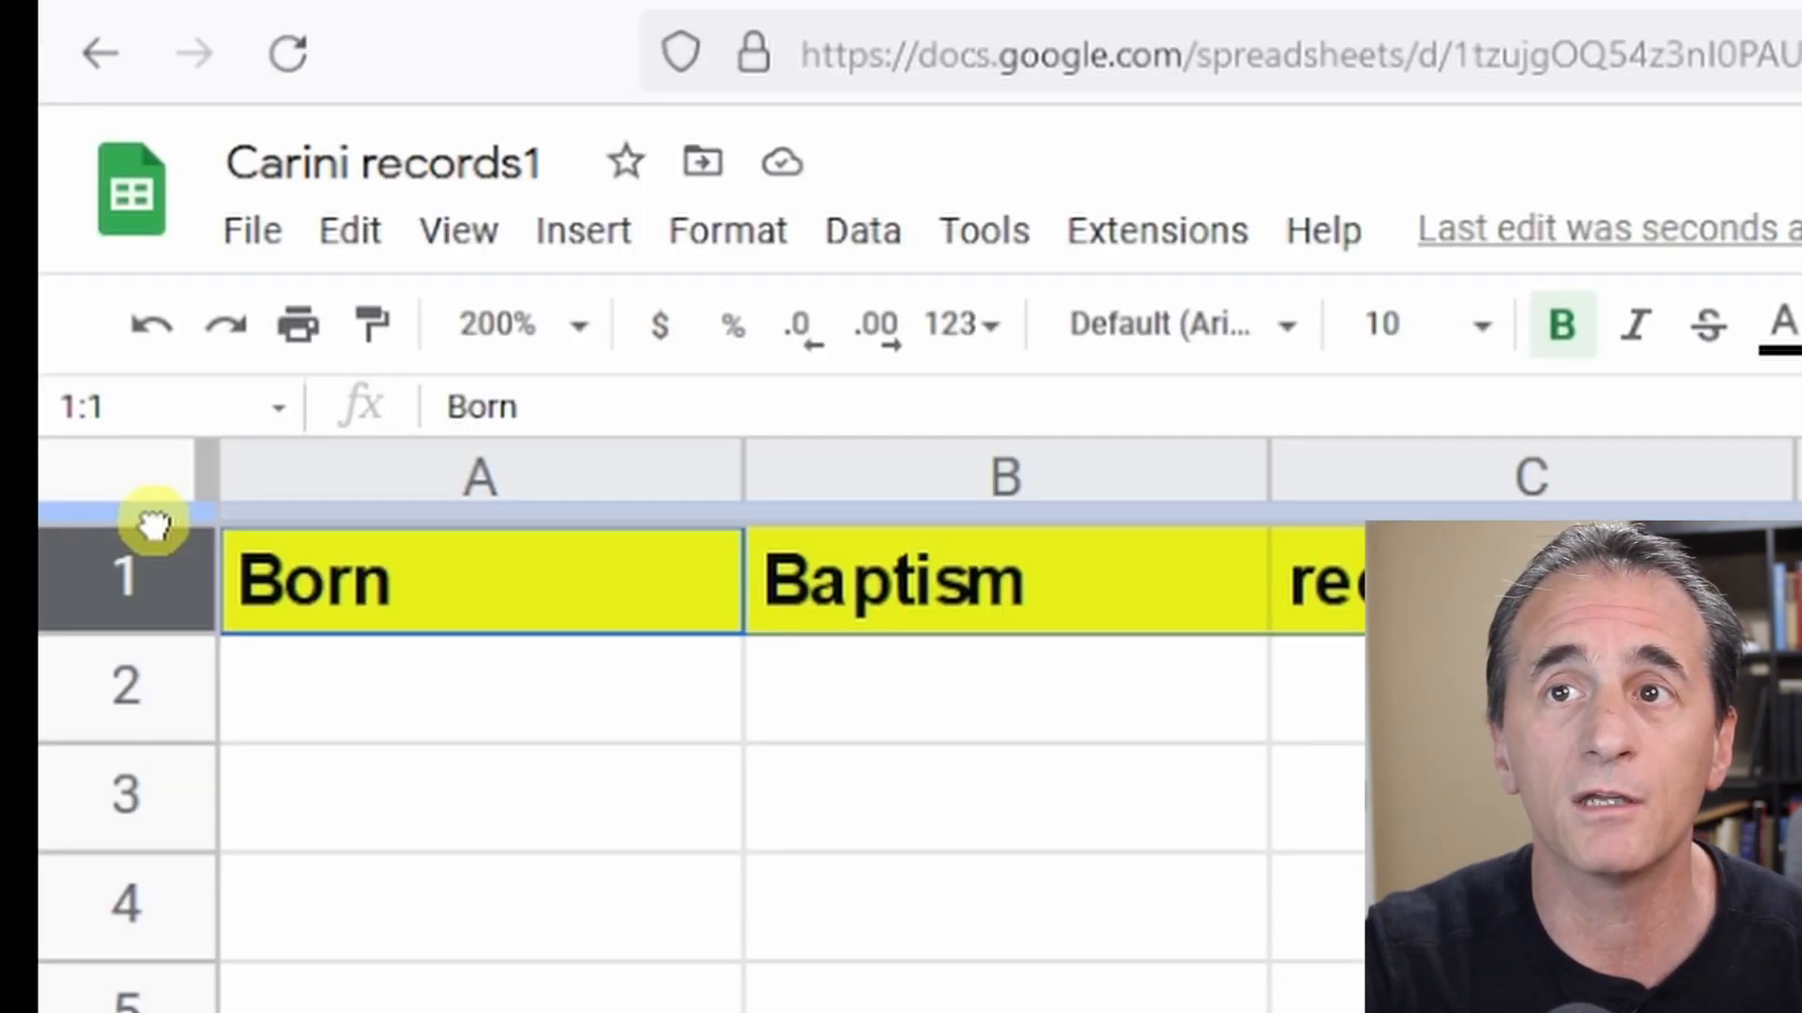
left_click_drag(153, 524, 167, 646)
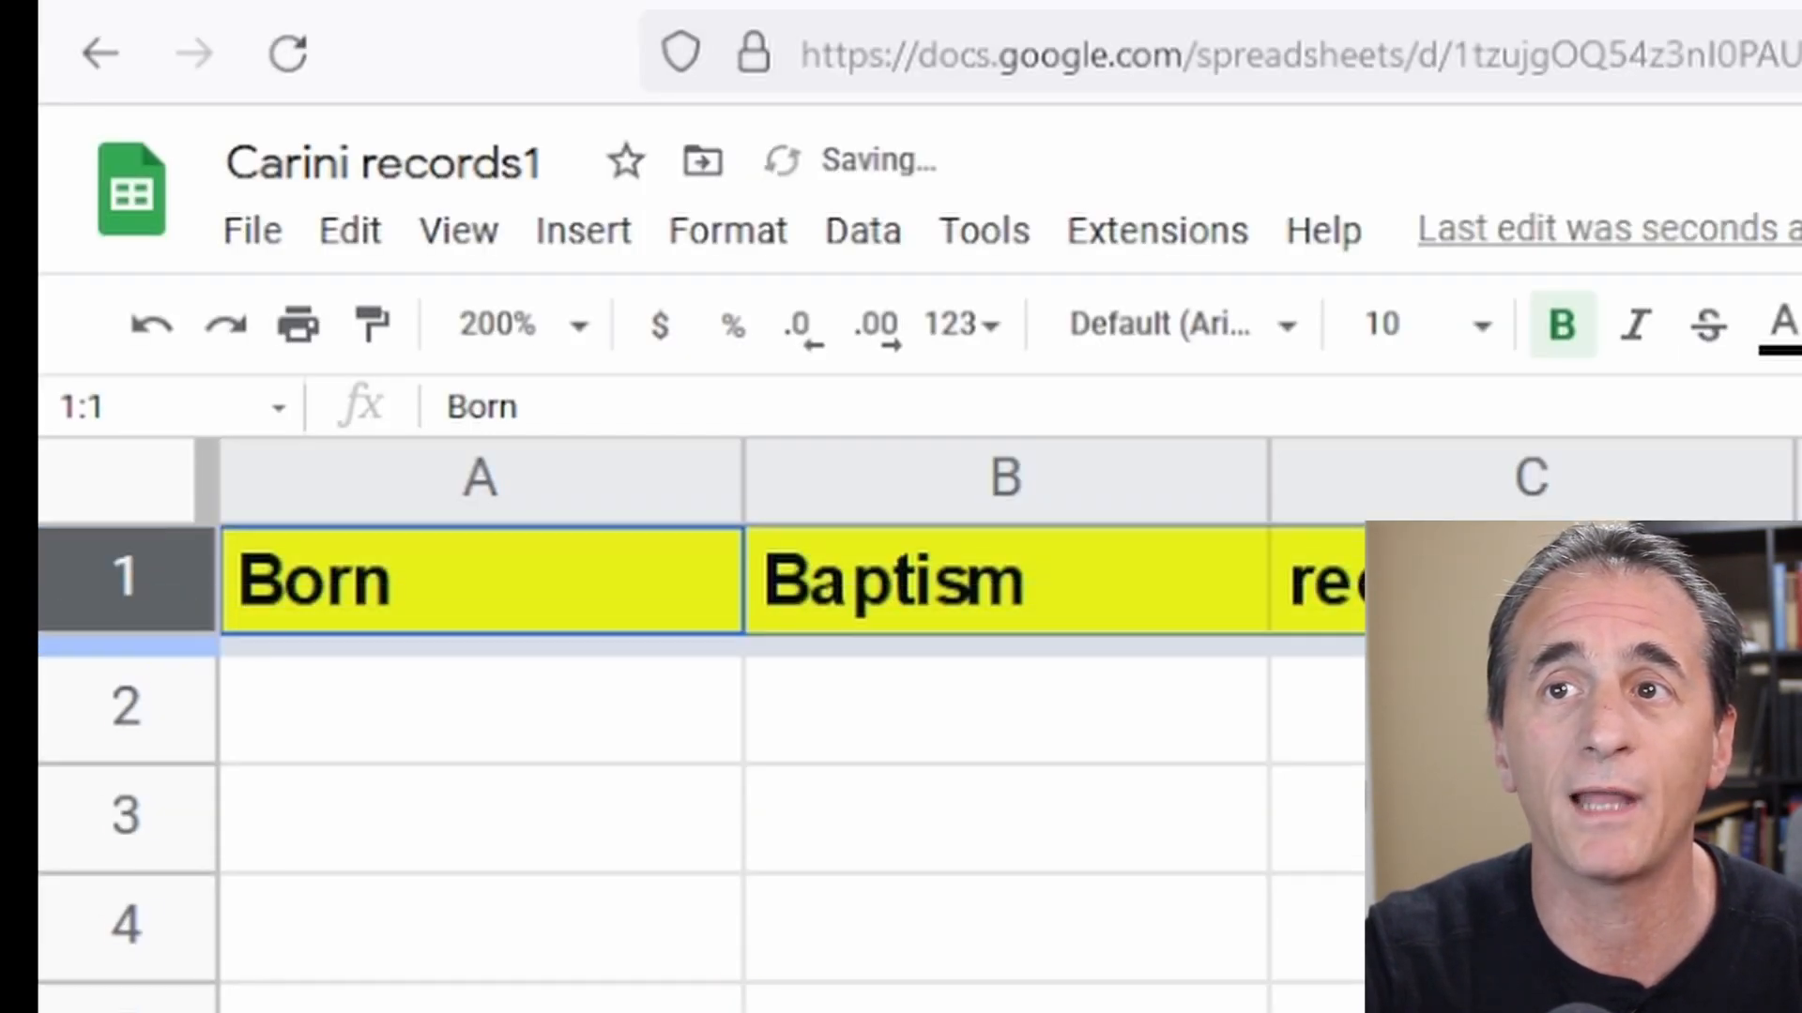
scroll(760, 916, "down", 15)
scroll(760, 916, "up", 15)
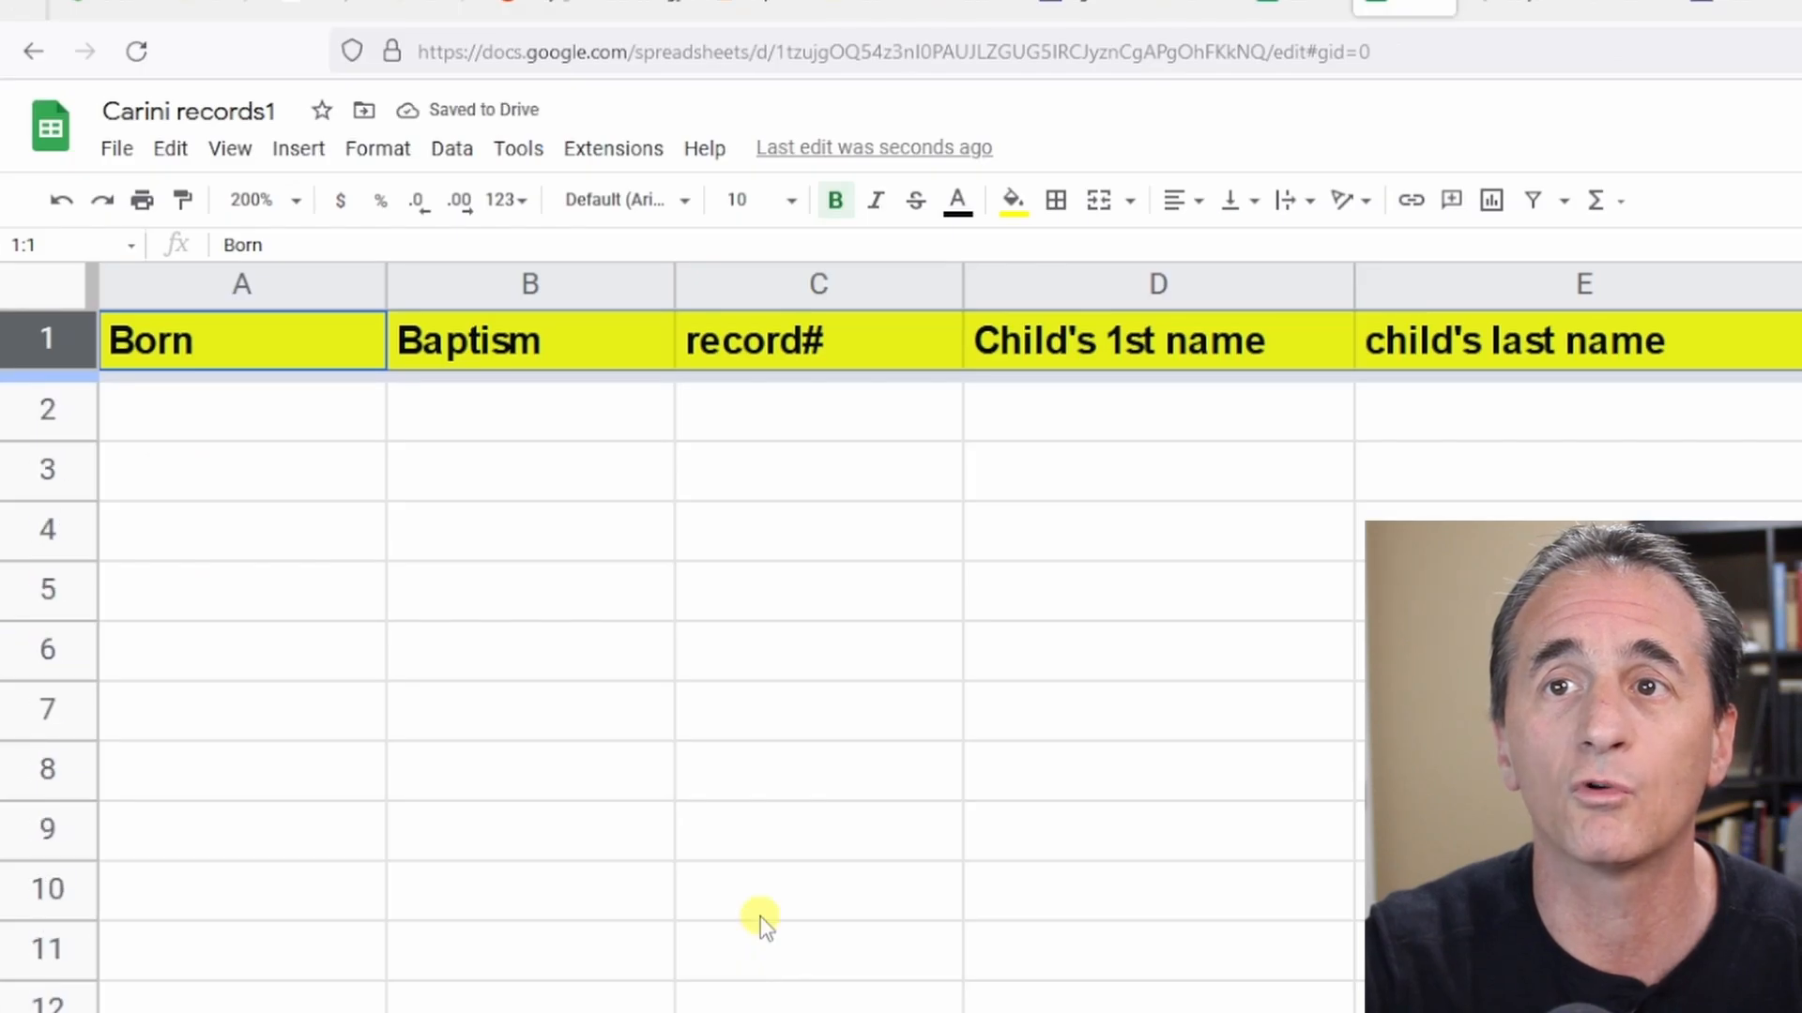
scroll(760, 916, "down", 20)
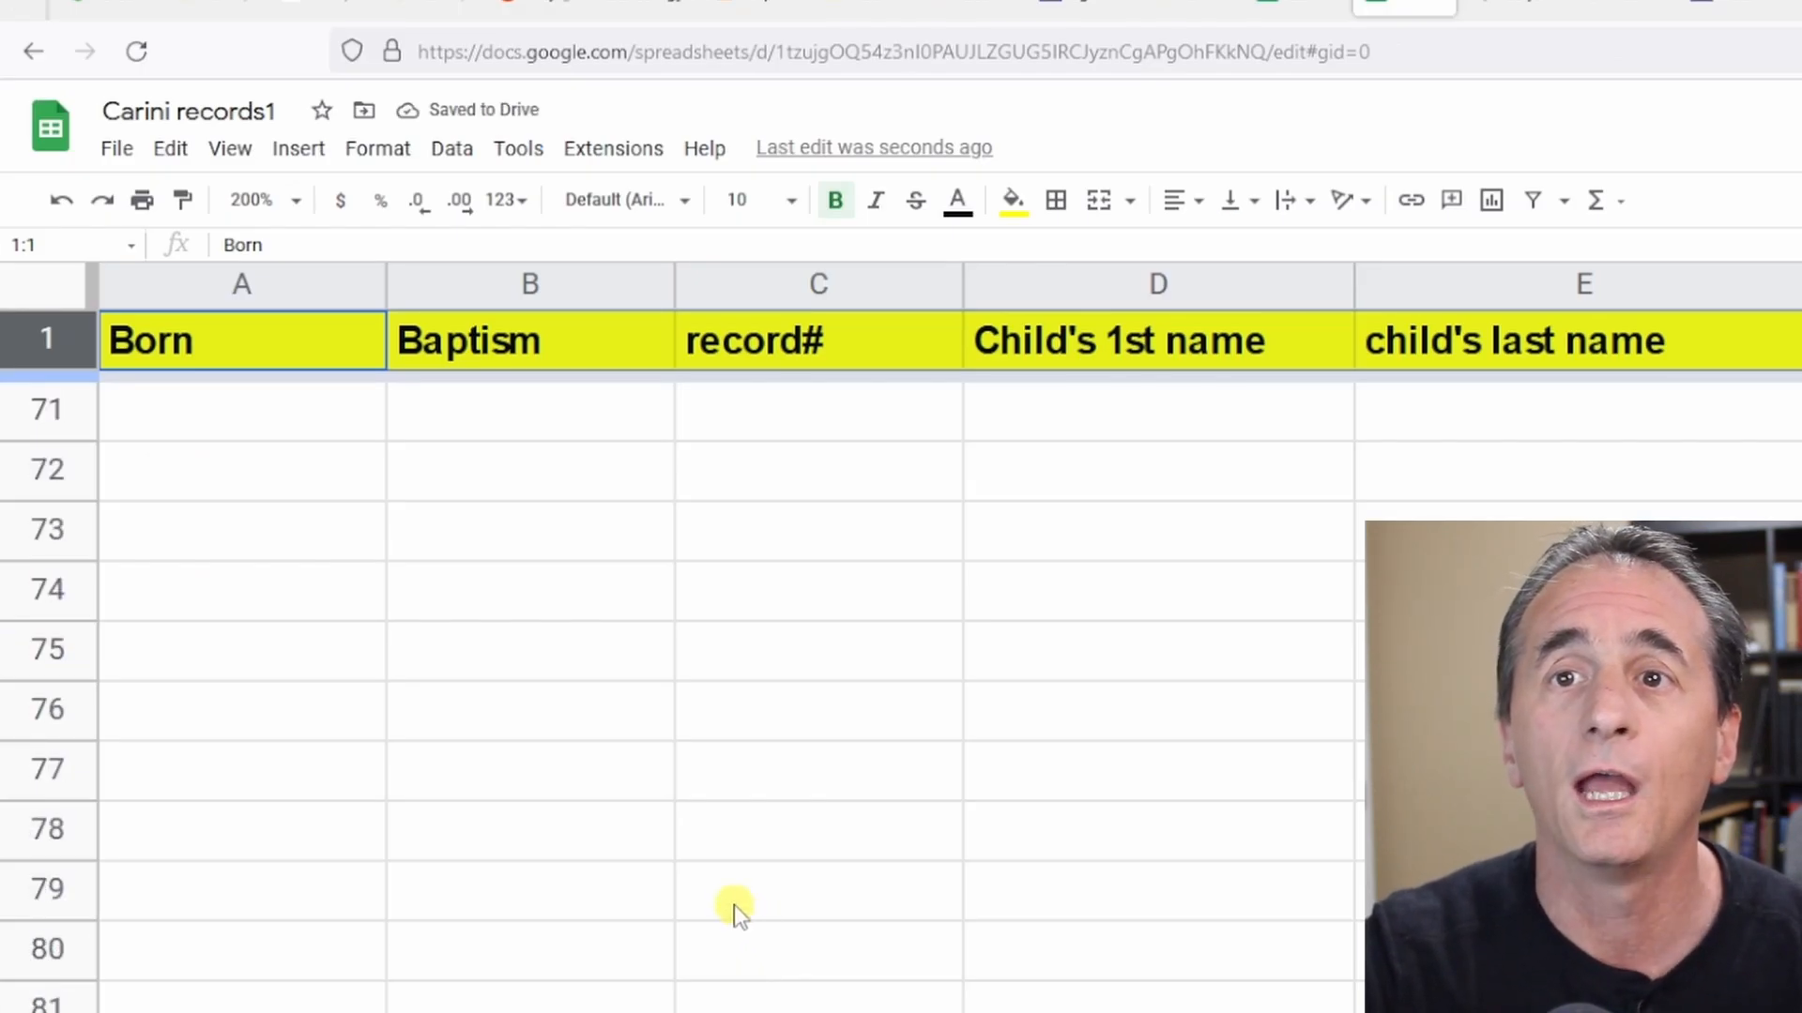
scroll(730, 878, "up", 20)
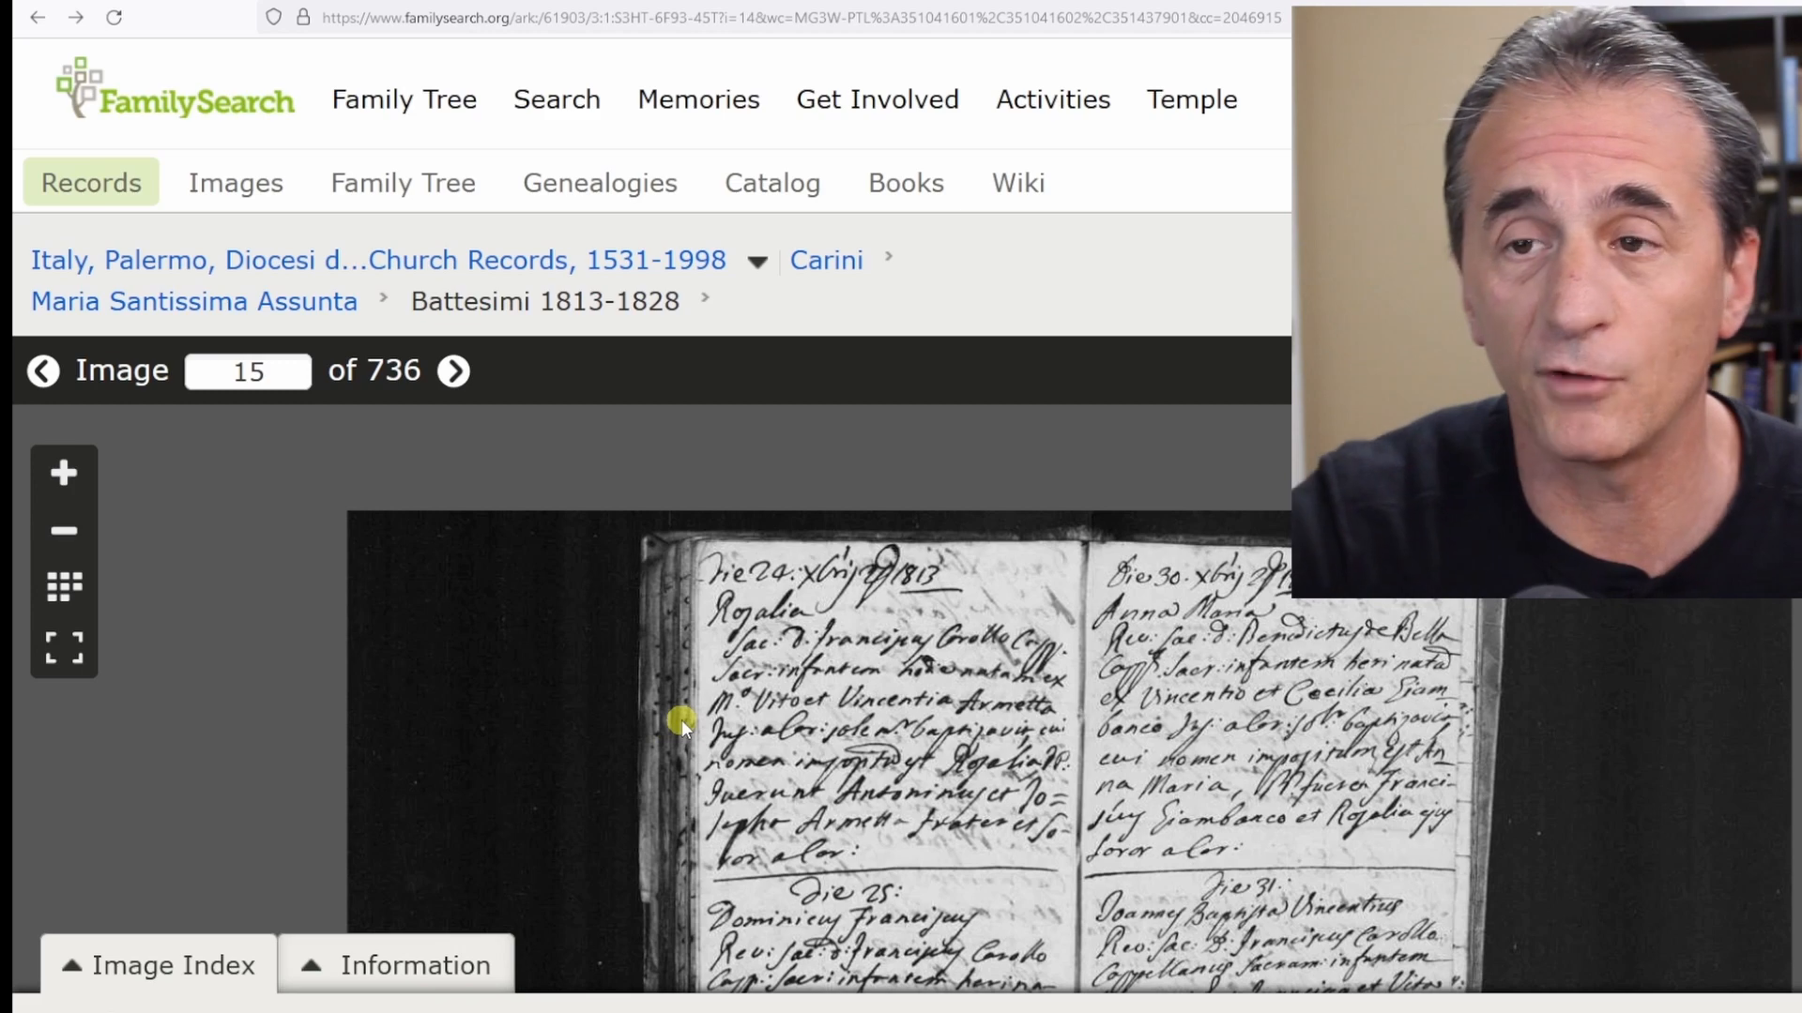
Zoom into the first baptism entry on image 15 of the Battesimi 1813-1828 records in FamilySearch.
left_click(657, 730)
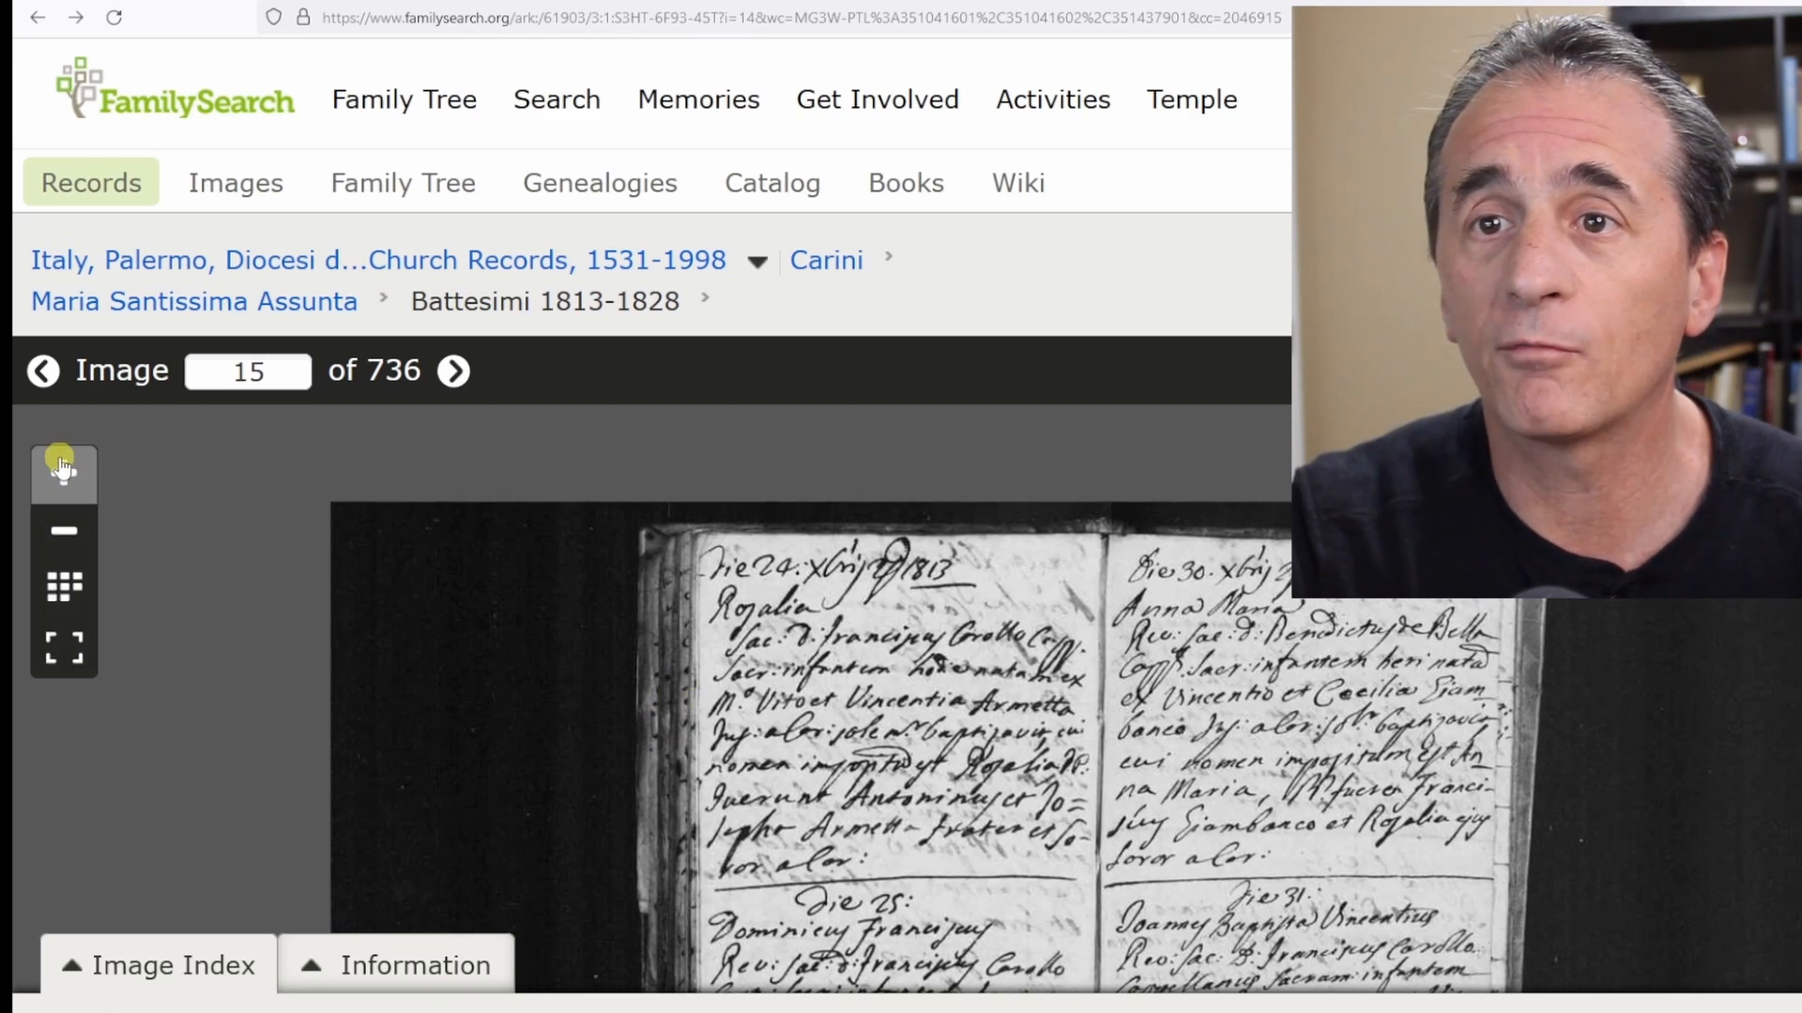
left_click(62, 469)
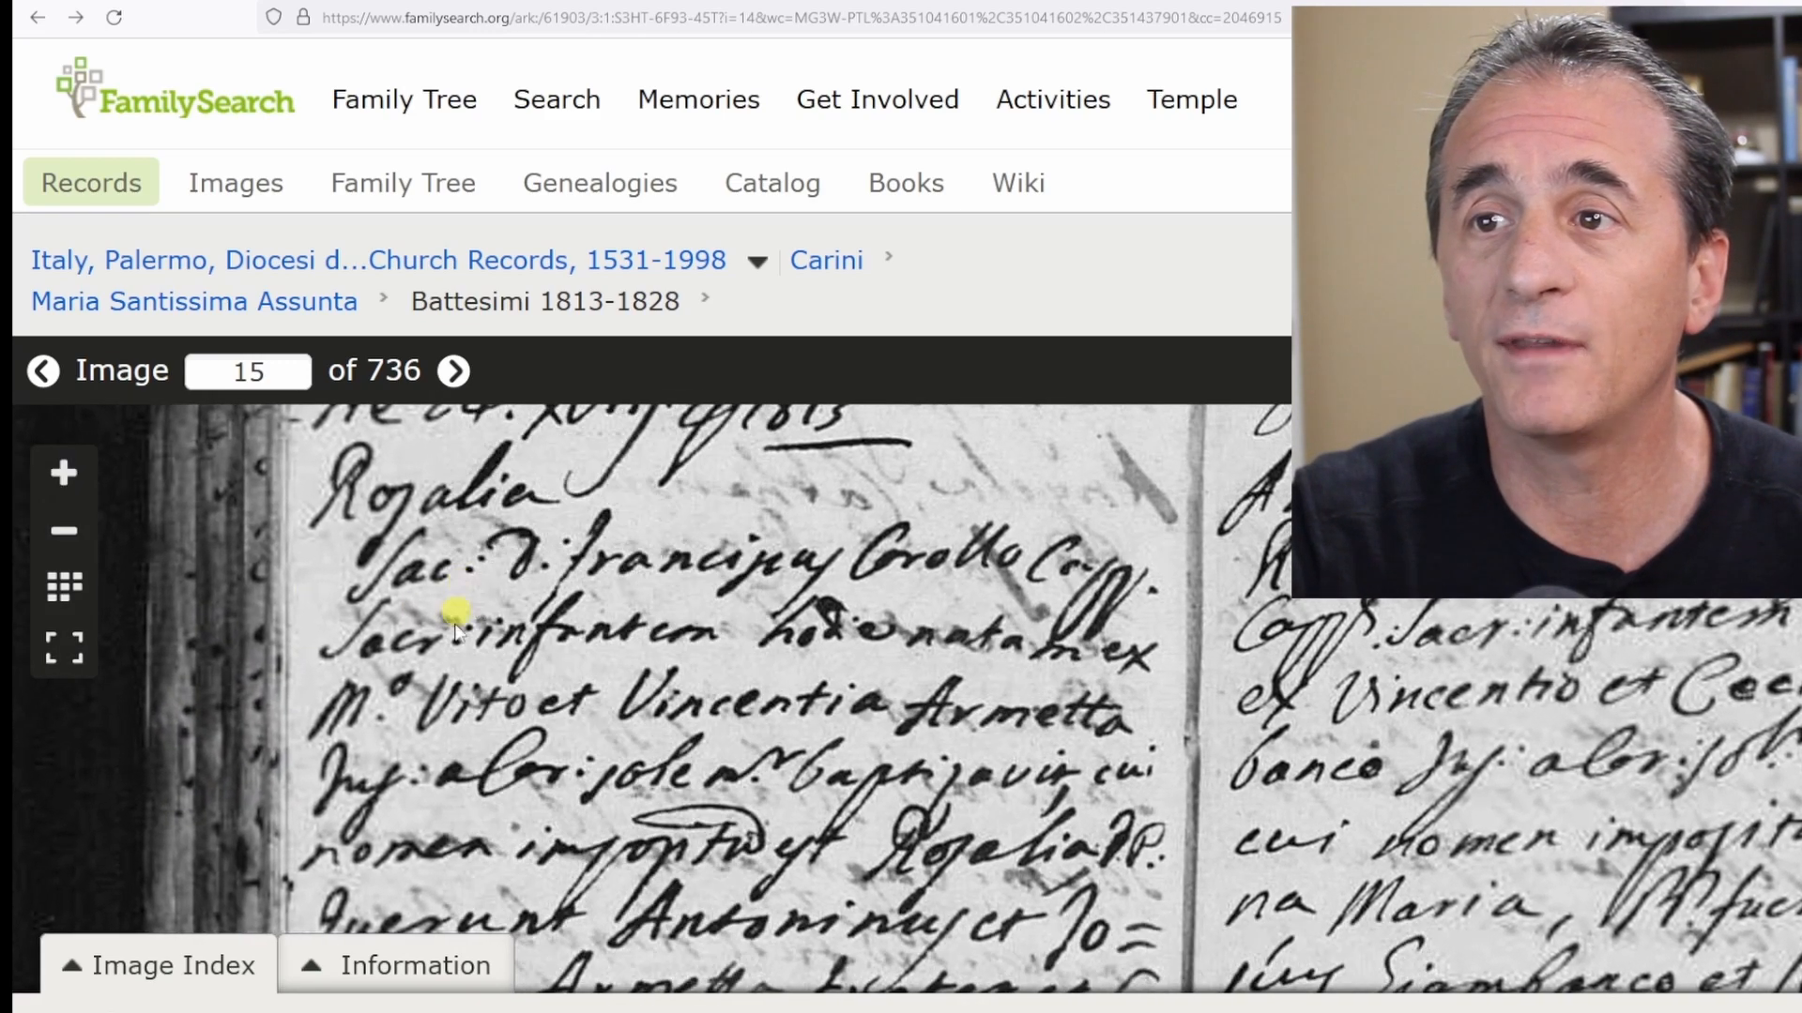
left_click_drag(453, 603, 441, 693)
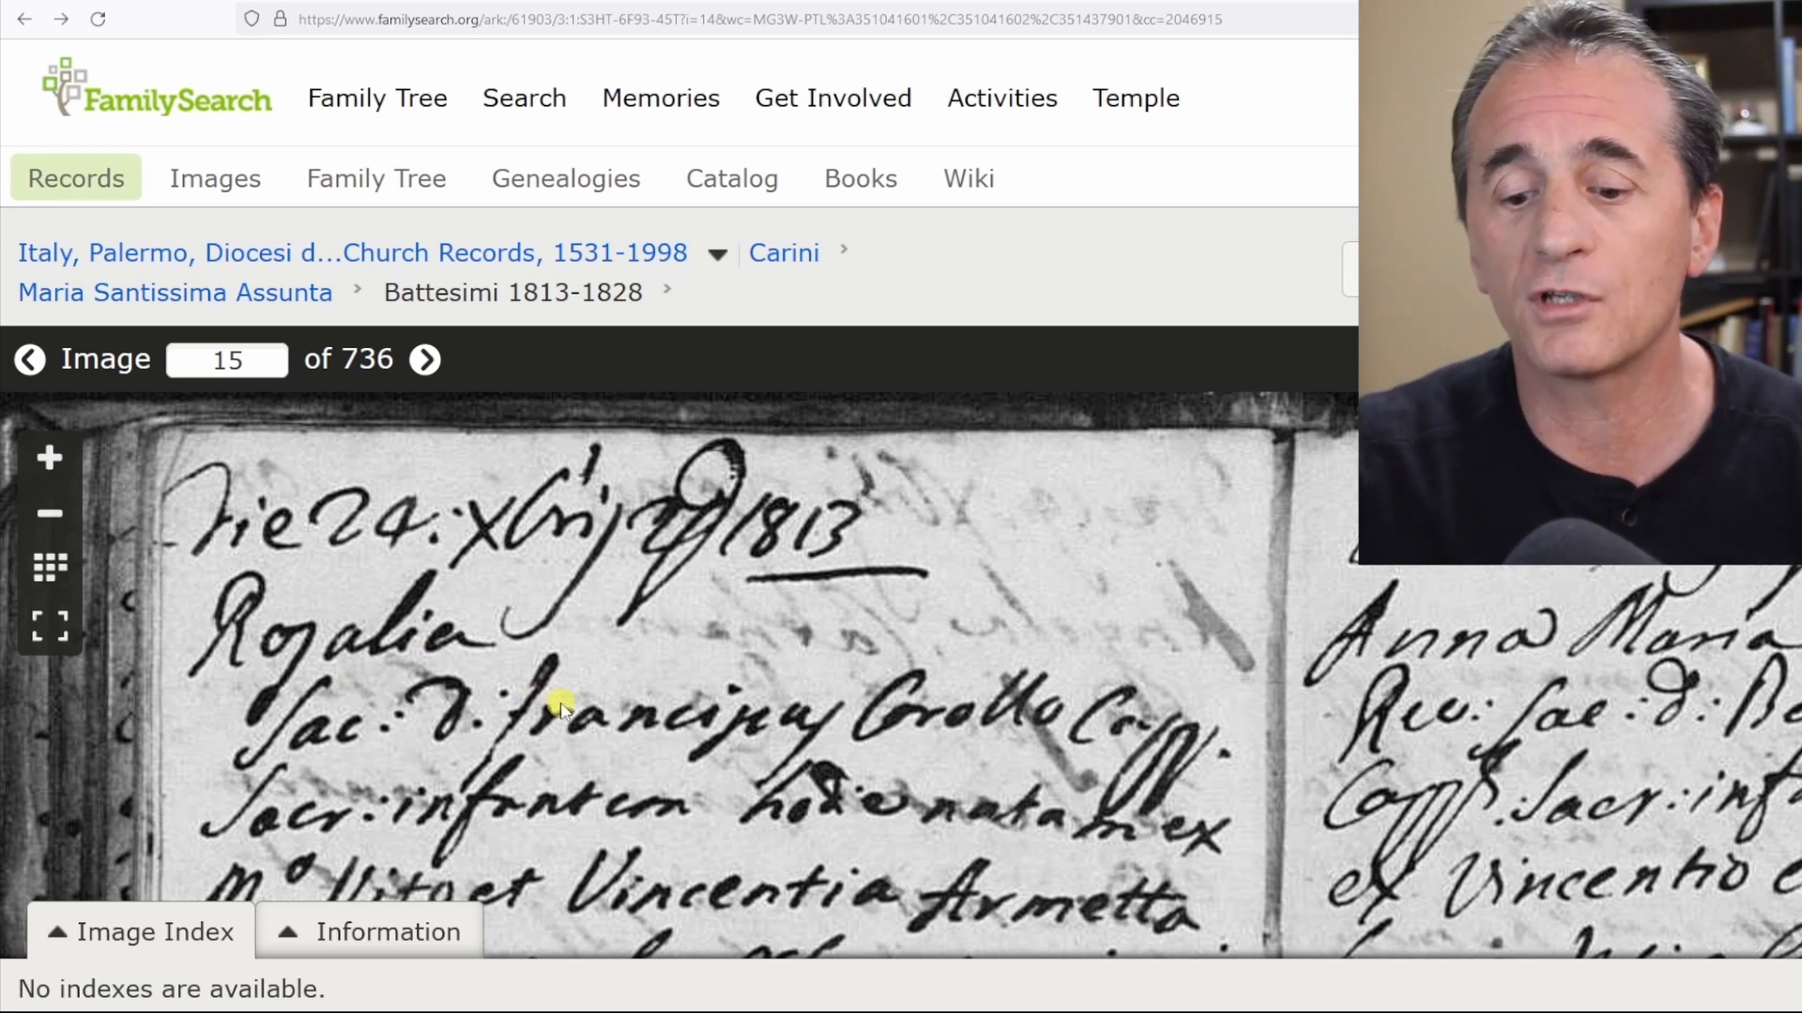
Switch back to the spreadsheet and enter the baptism date 24 Dec 1813 in B2.
left_click(1001, 2)
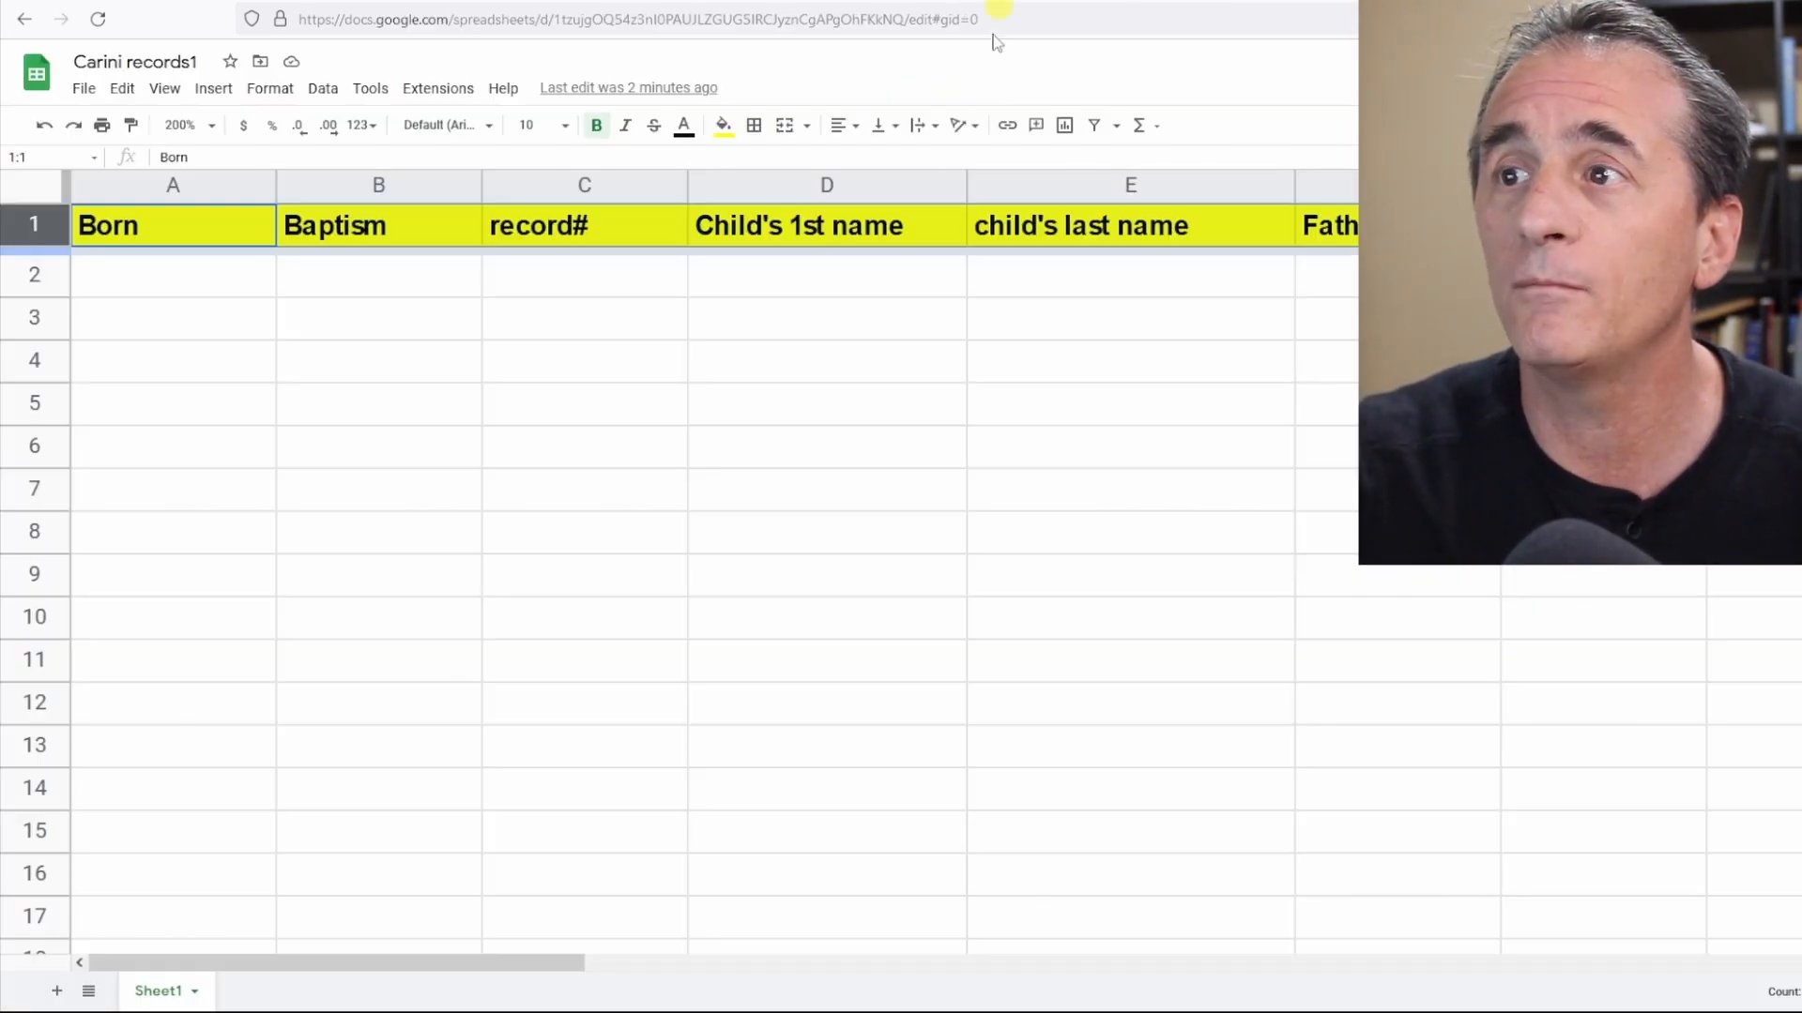
double_click(349, 283)
type("24 D")
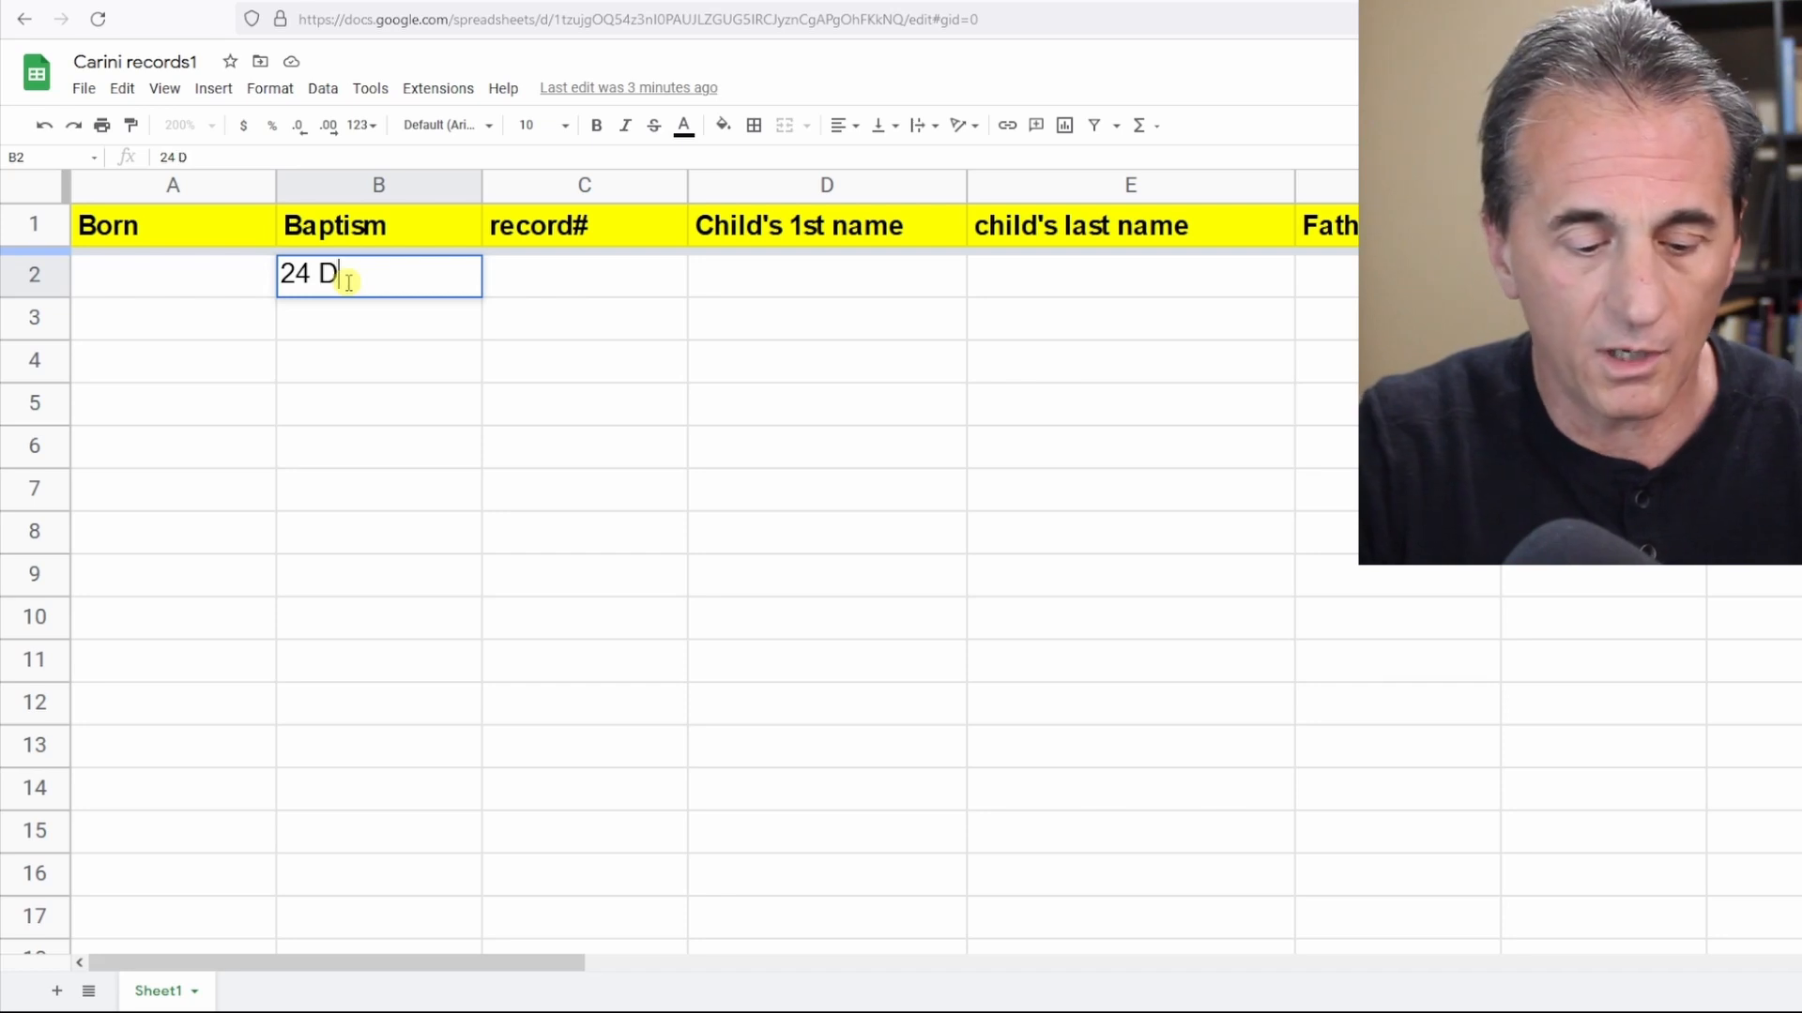
type("ec 1813")
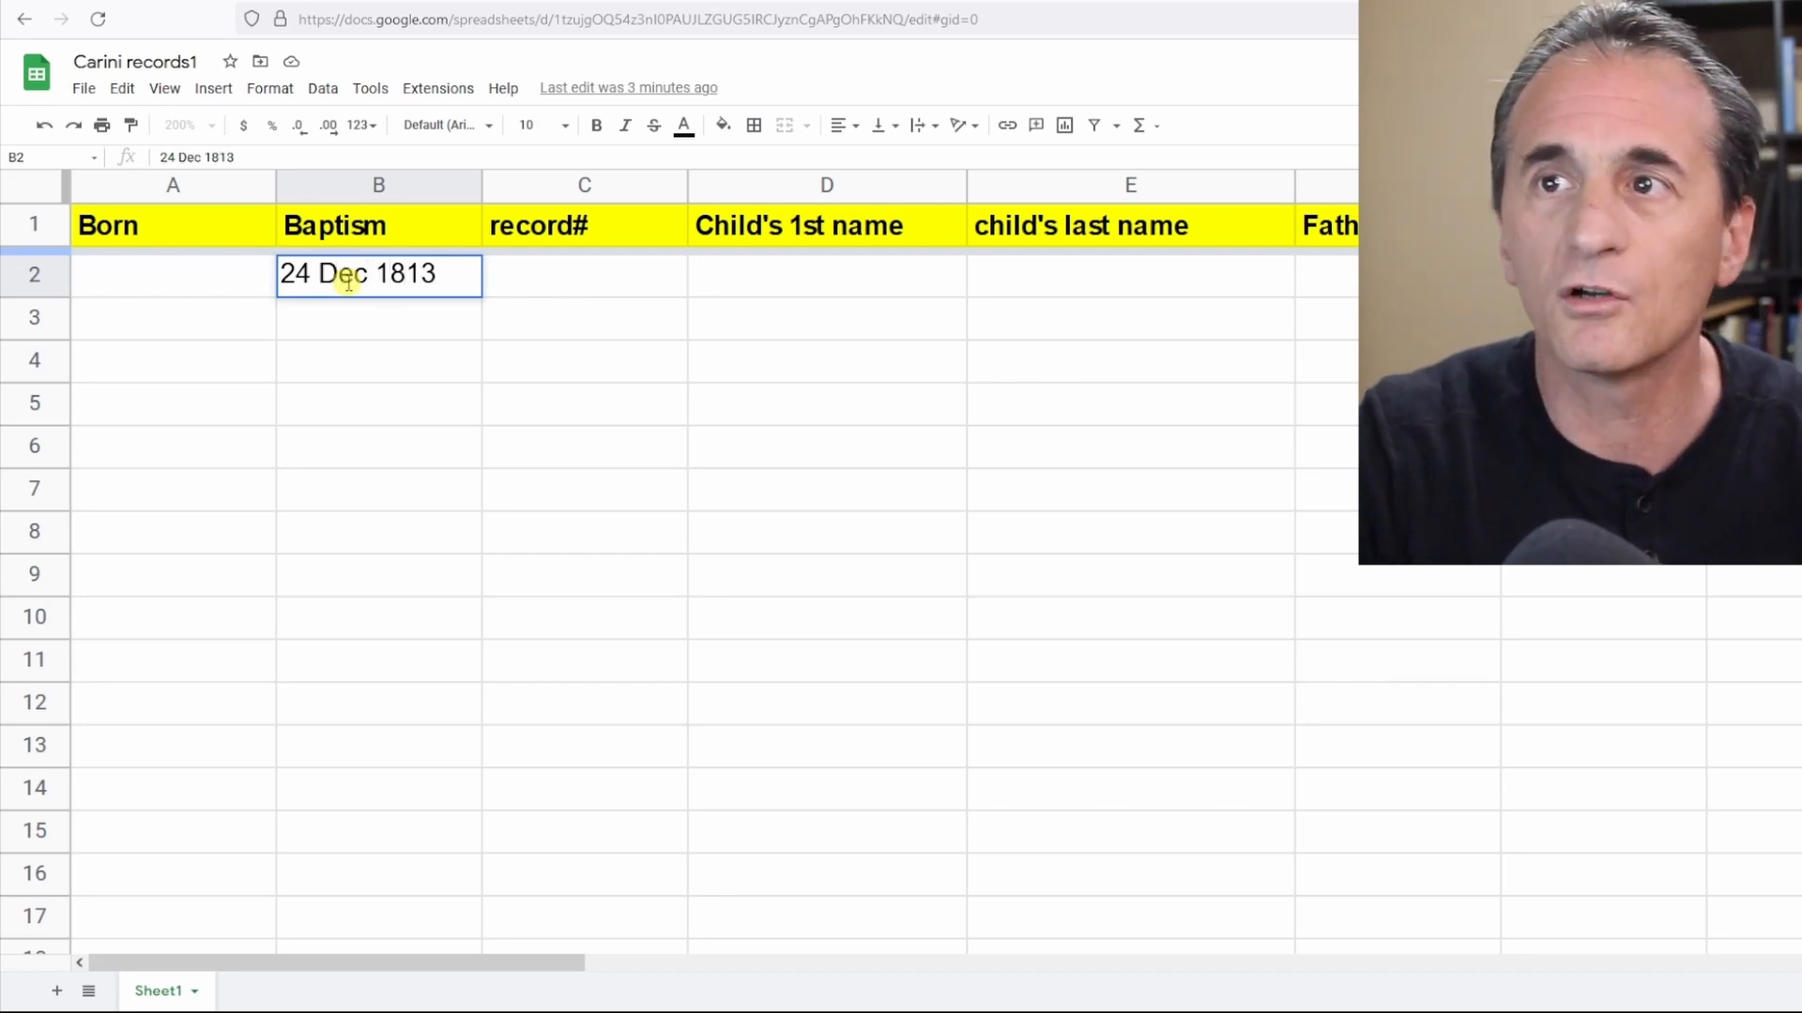
left_click(645, 285)
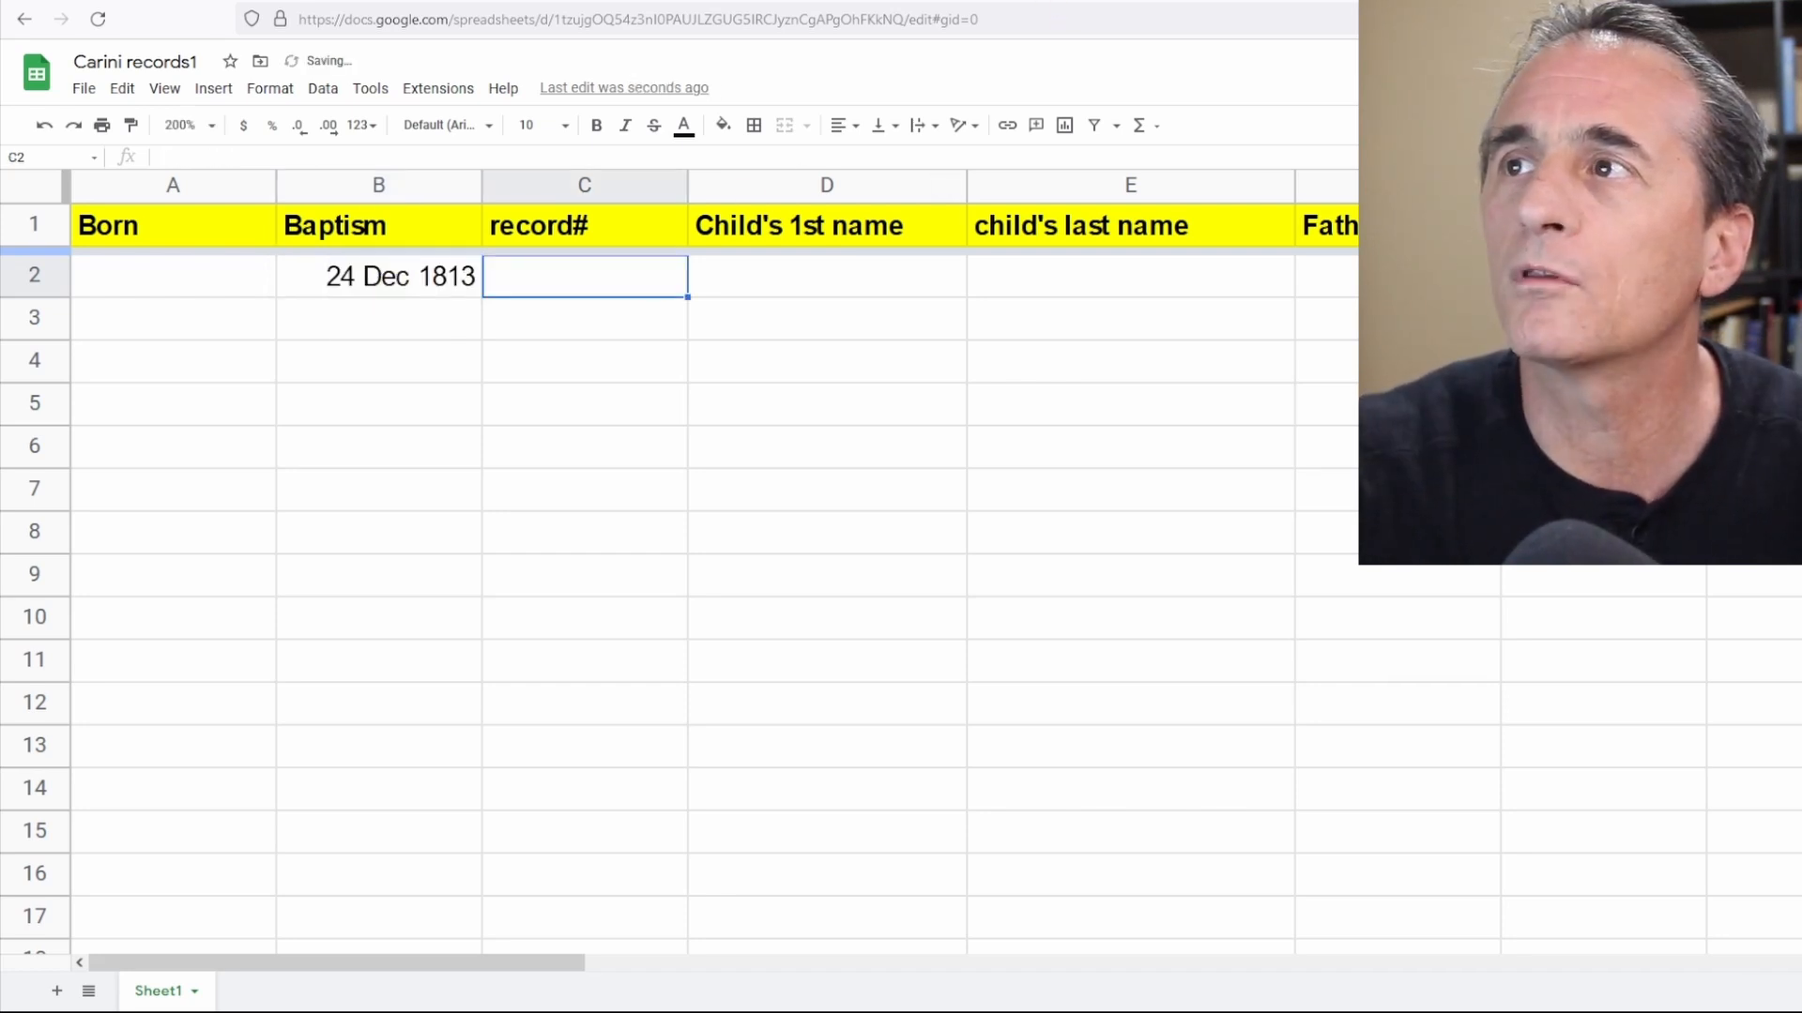
Pan across the FamilySearch record image to read the baptism entries.
left_click(1056, 2)
left_click_drag(1684, 784, 838, 781)
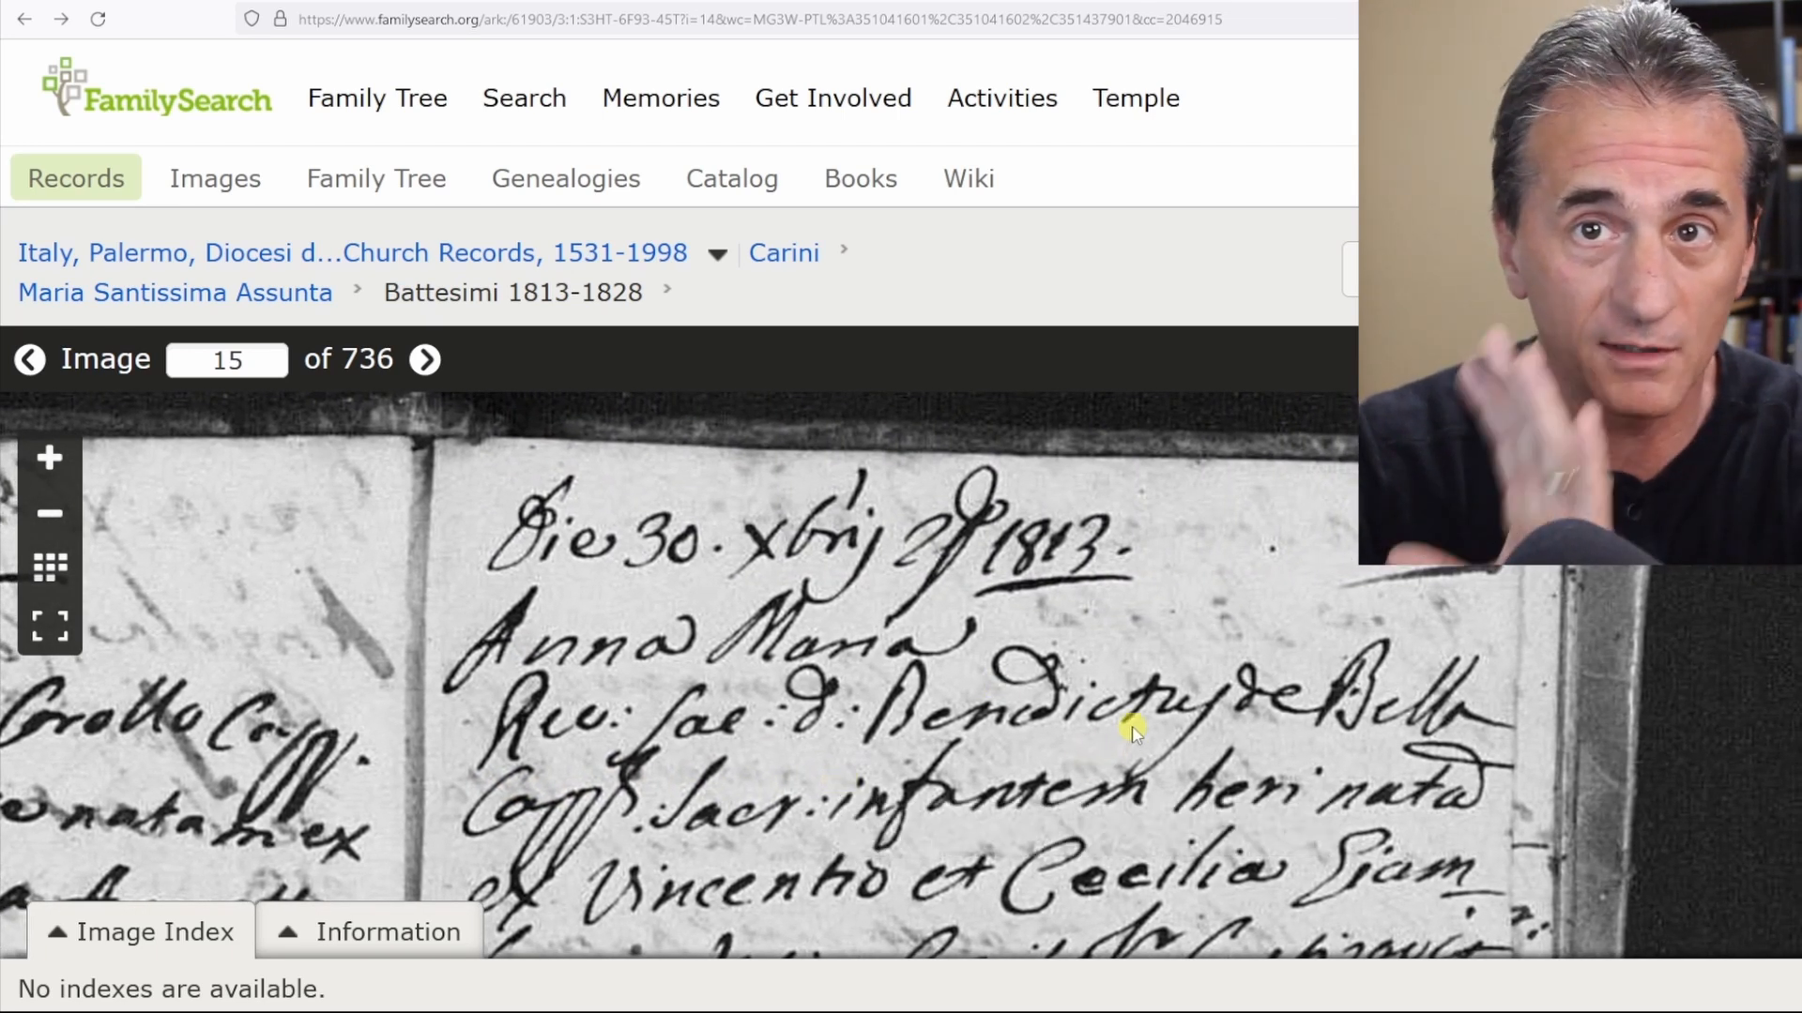
left_click_drag(1198, 535, 1026, 544)
left_click_drag(791, 563, 1764, 619)
left_click_drag(1034, 740, 1122, 684)
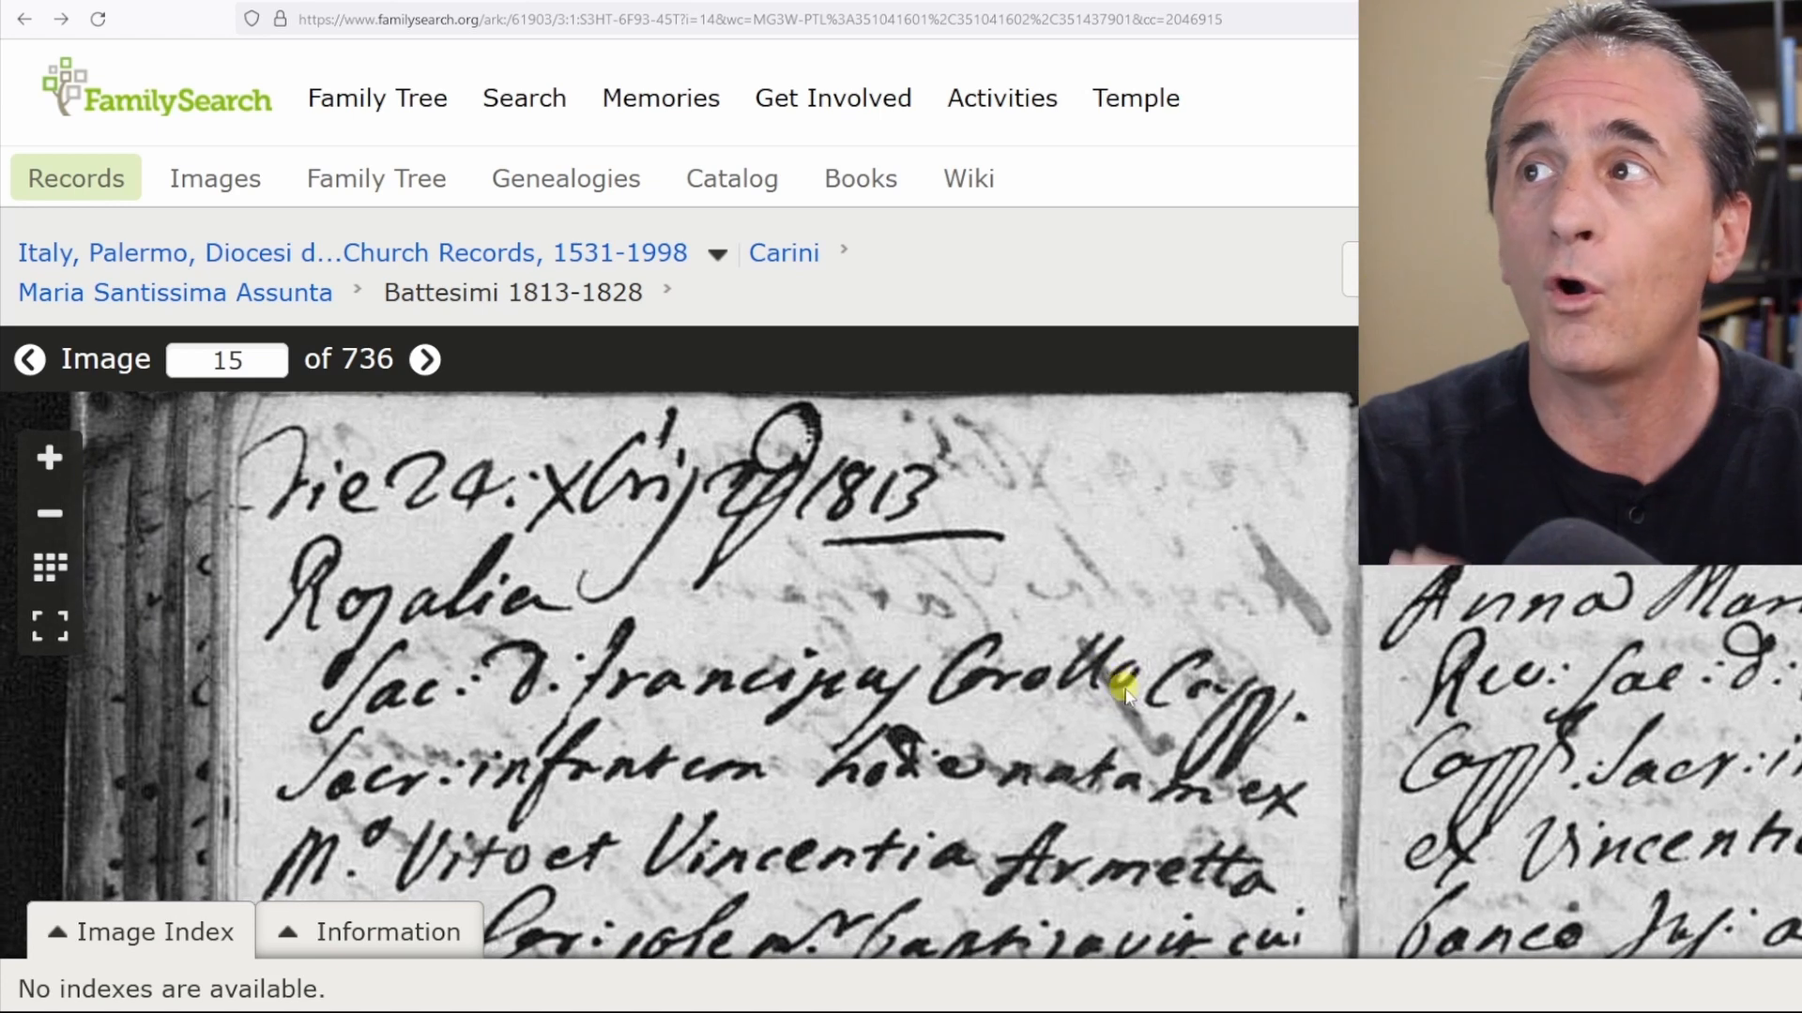
Enter record number 108 in C2 and the child's first name Rosalia in D2.
left_click(1013, 2)
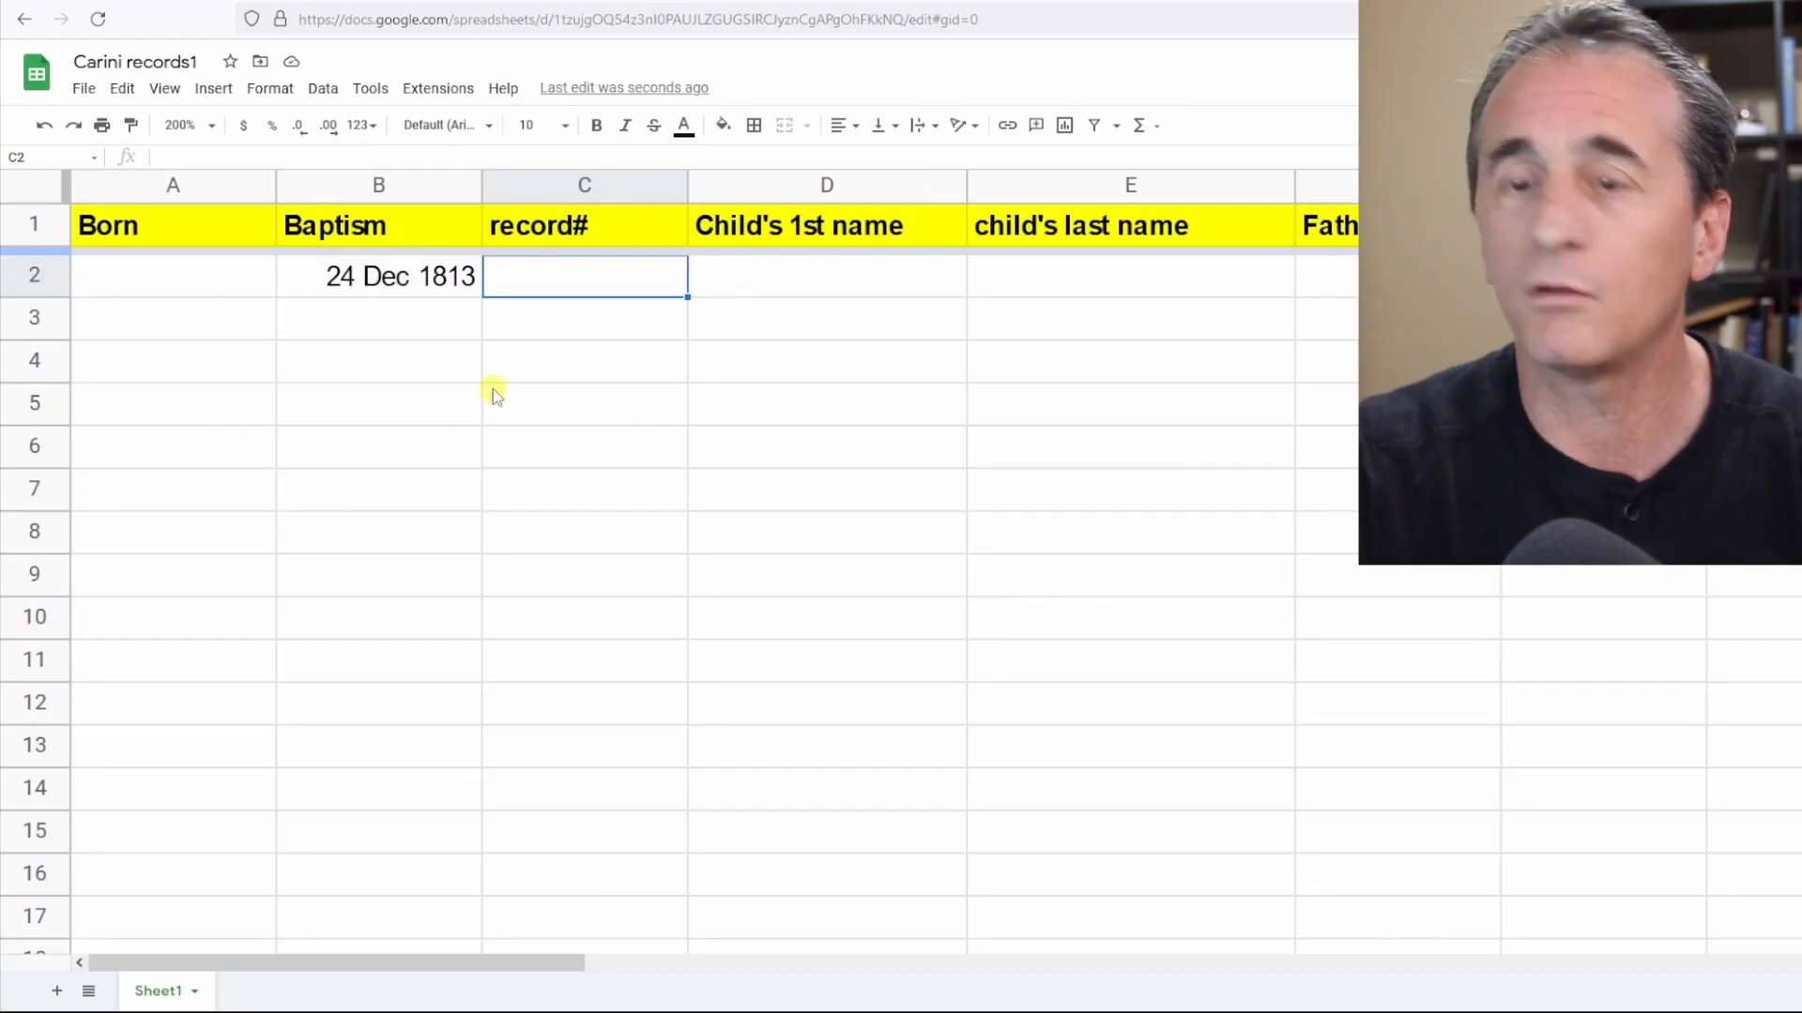
type("108")
key("Tab")
type("Rosalia")
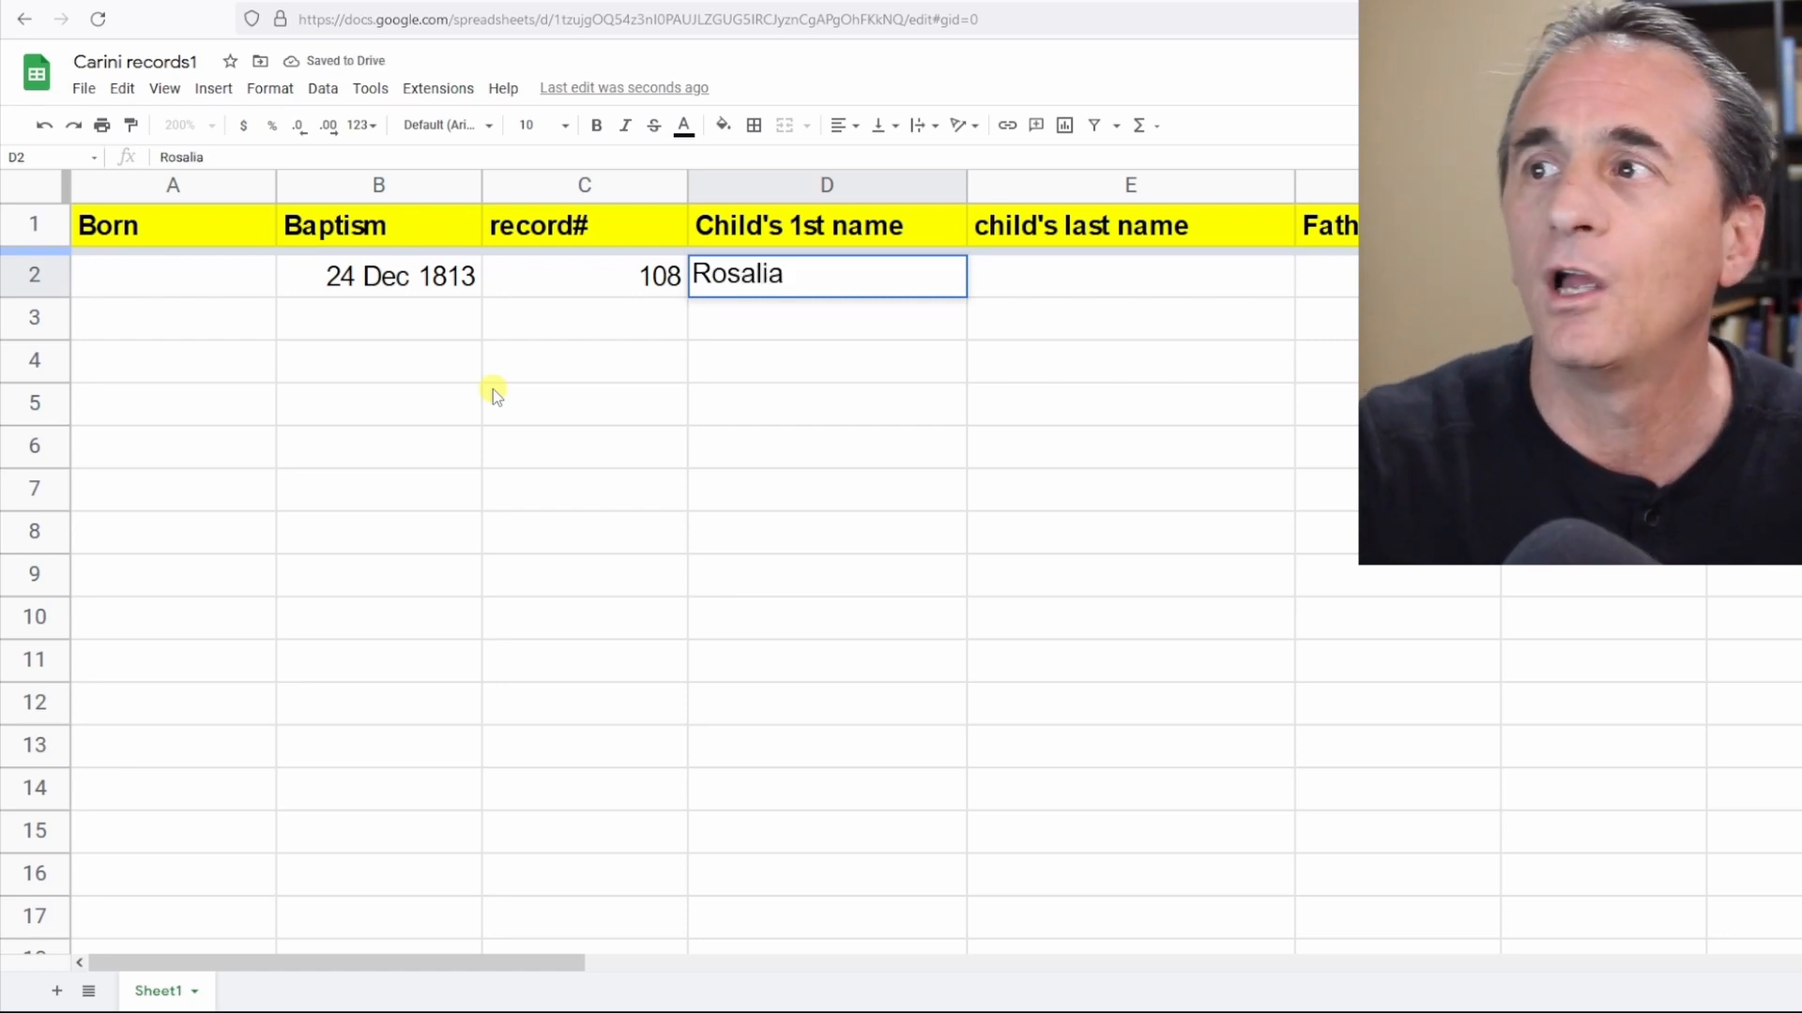
Examine the baptism entry in the FamilySearch image for the parents' and godparents' names.
key("ctrl+shift+Tab")
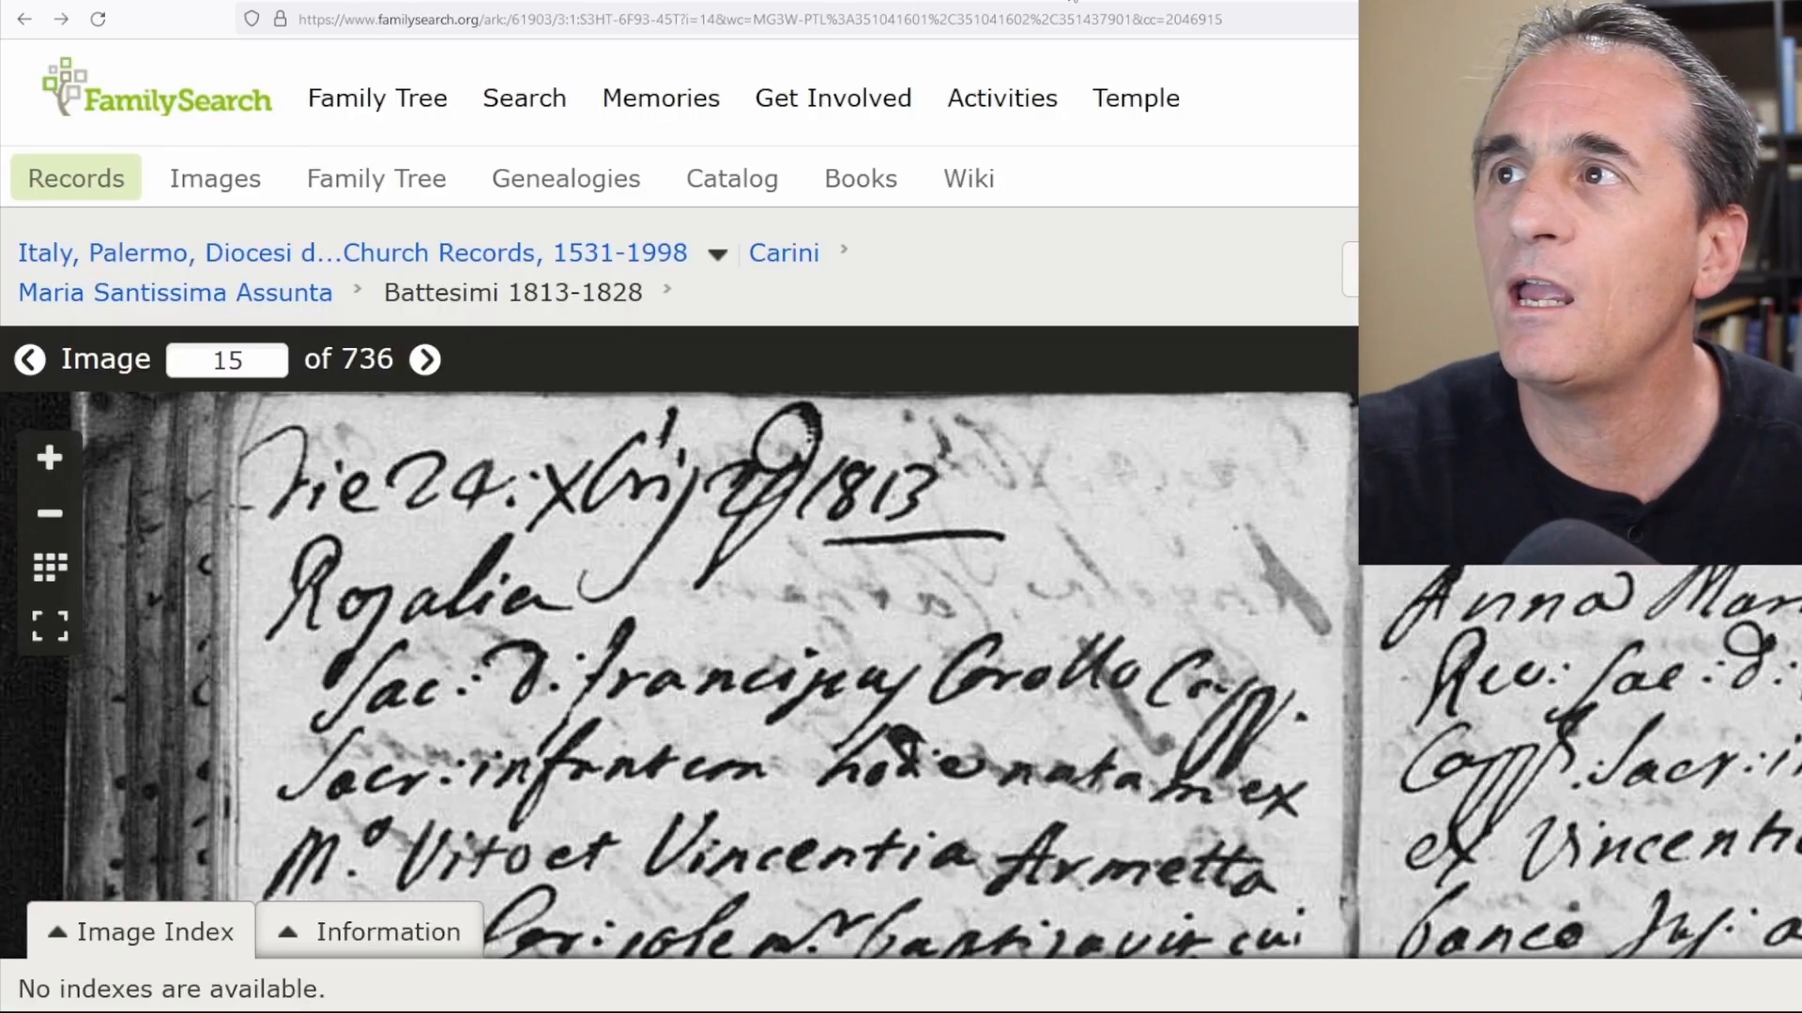
left_click_drag(751, 758, 760, 460)
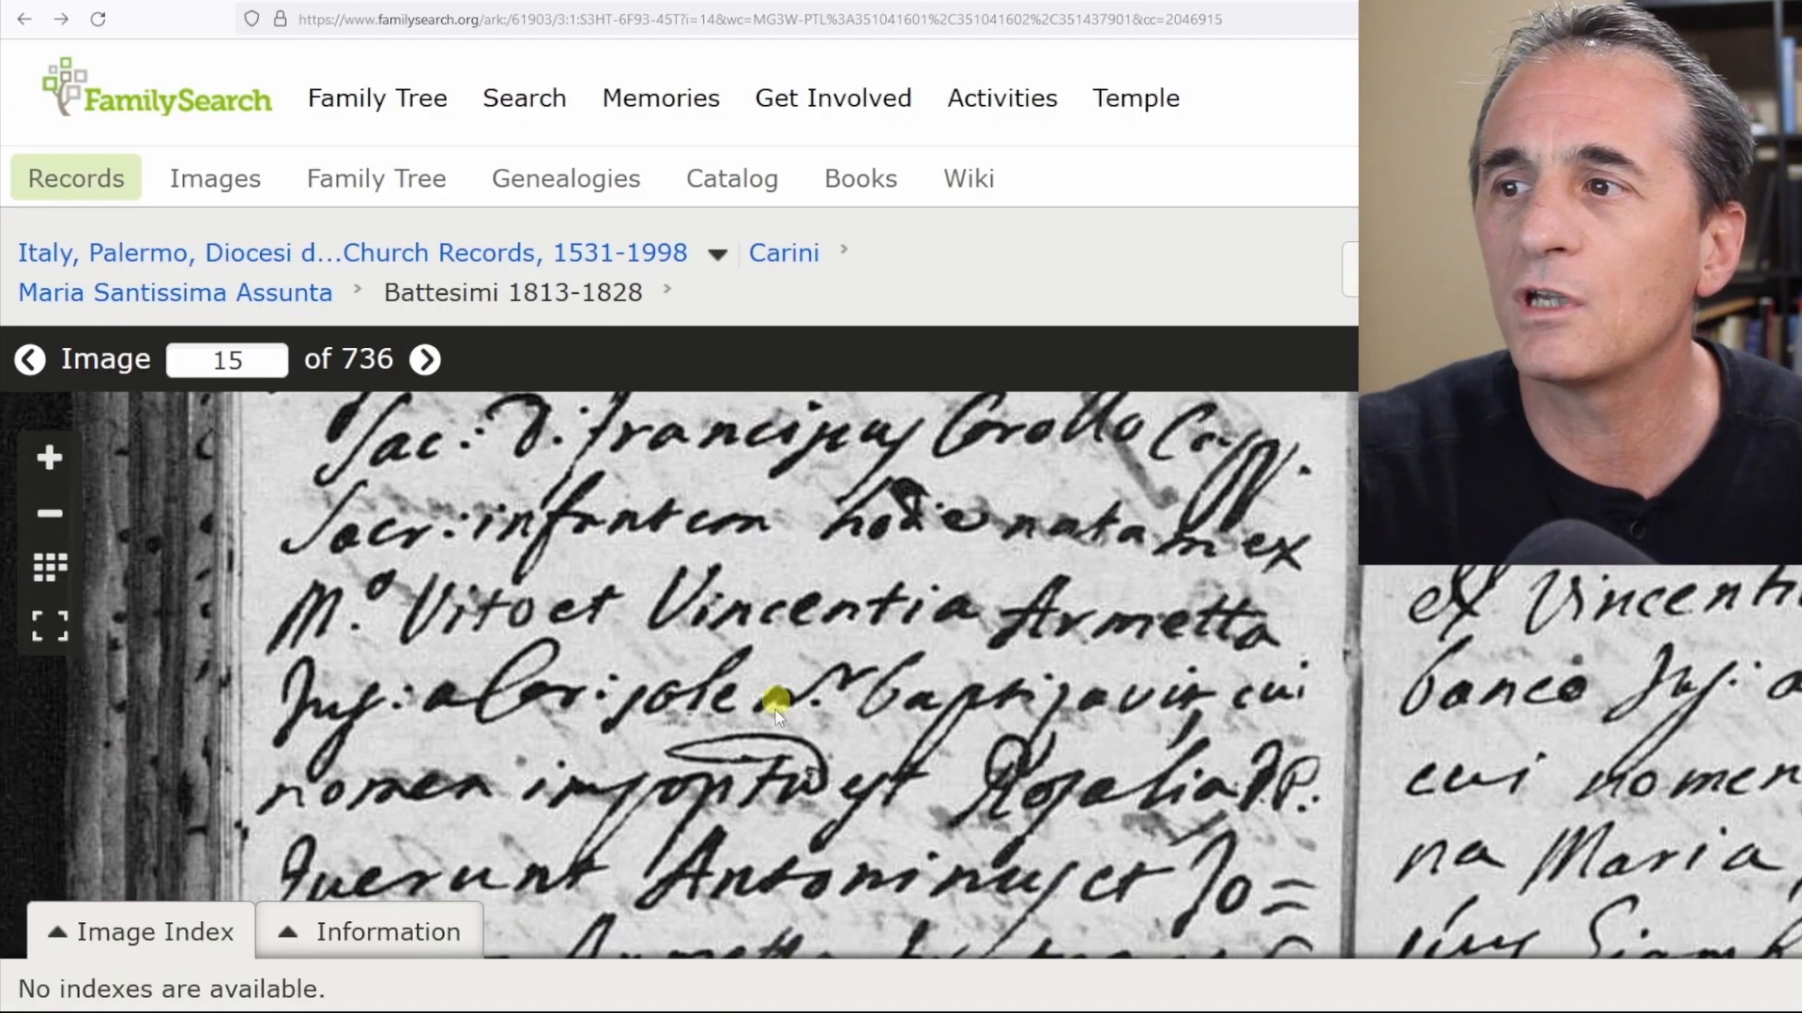
left_click_drag(735, 764, 702, 822)
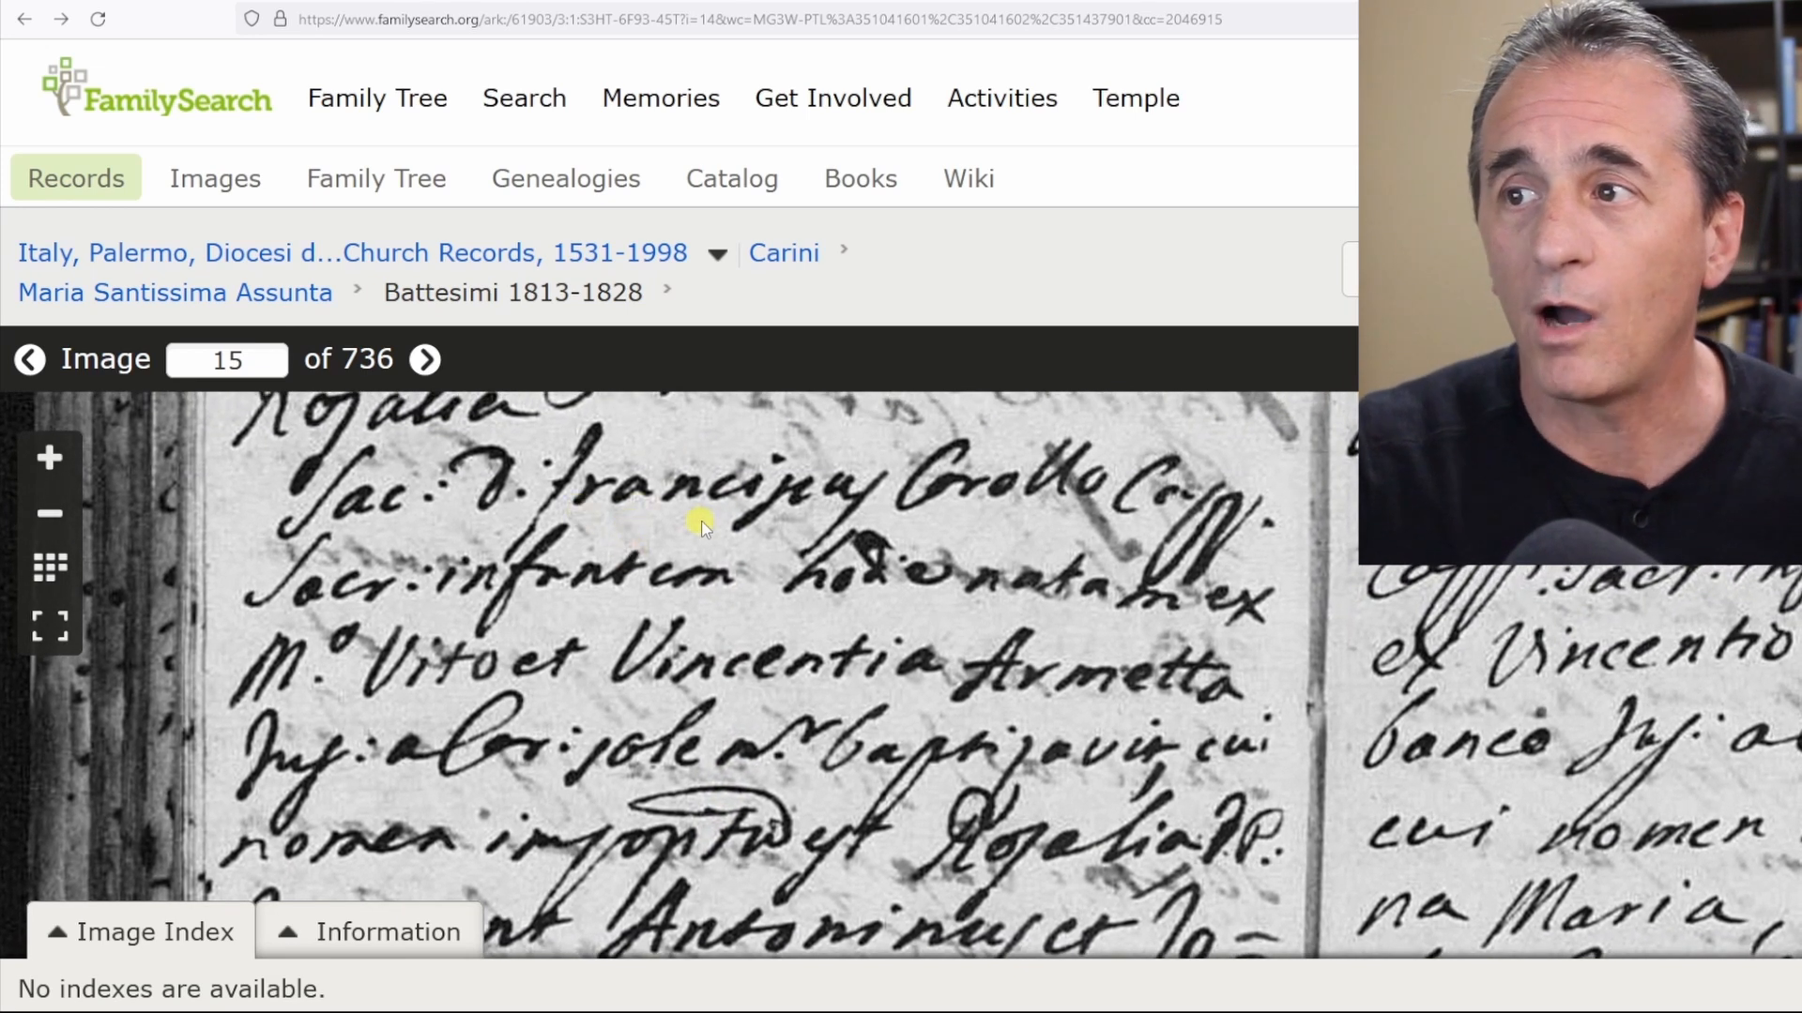
left_click_drag(554, 615, 522, 688)
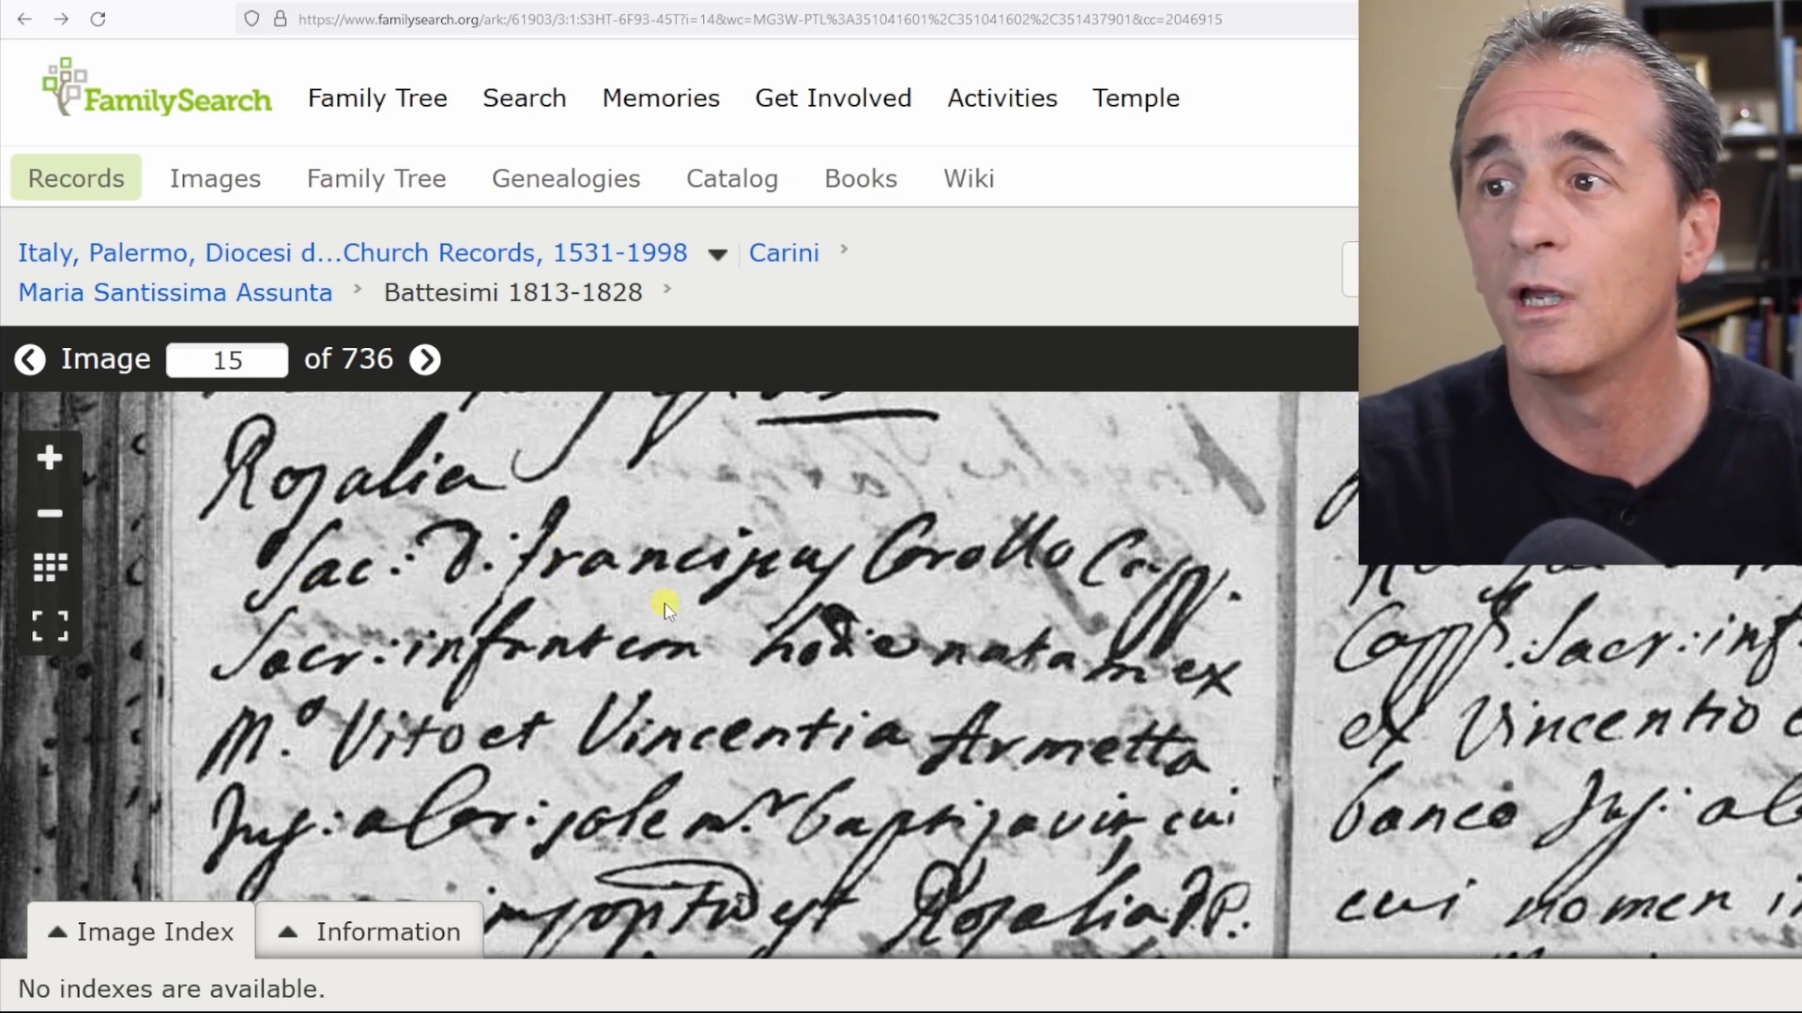
left_click_drag(642, 594, 623, 578)
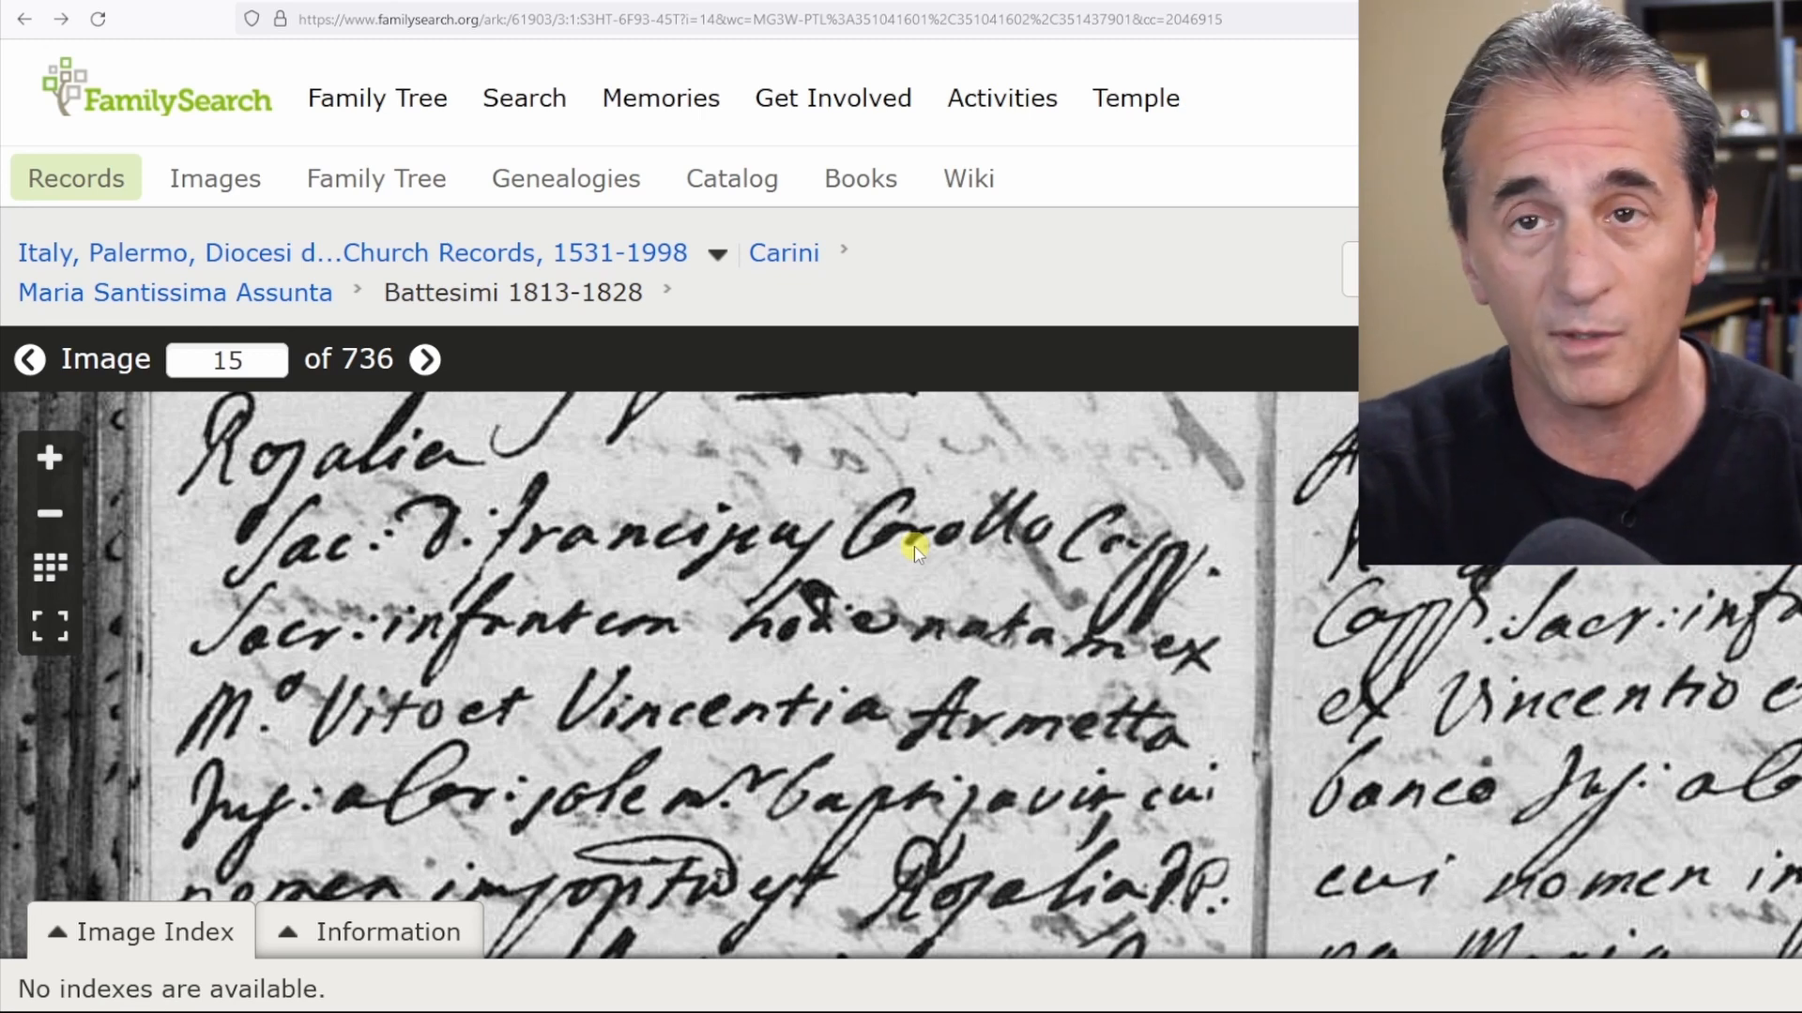
scroll(993, 567, "down", 2)
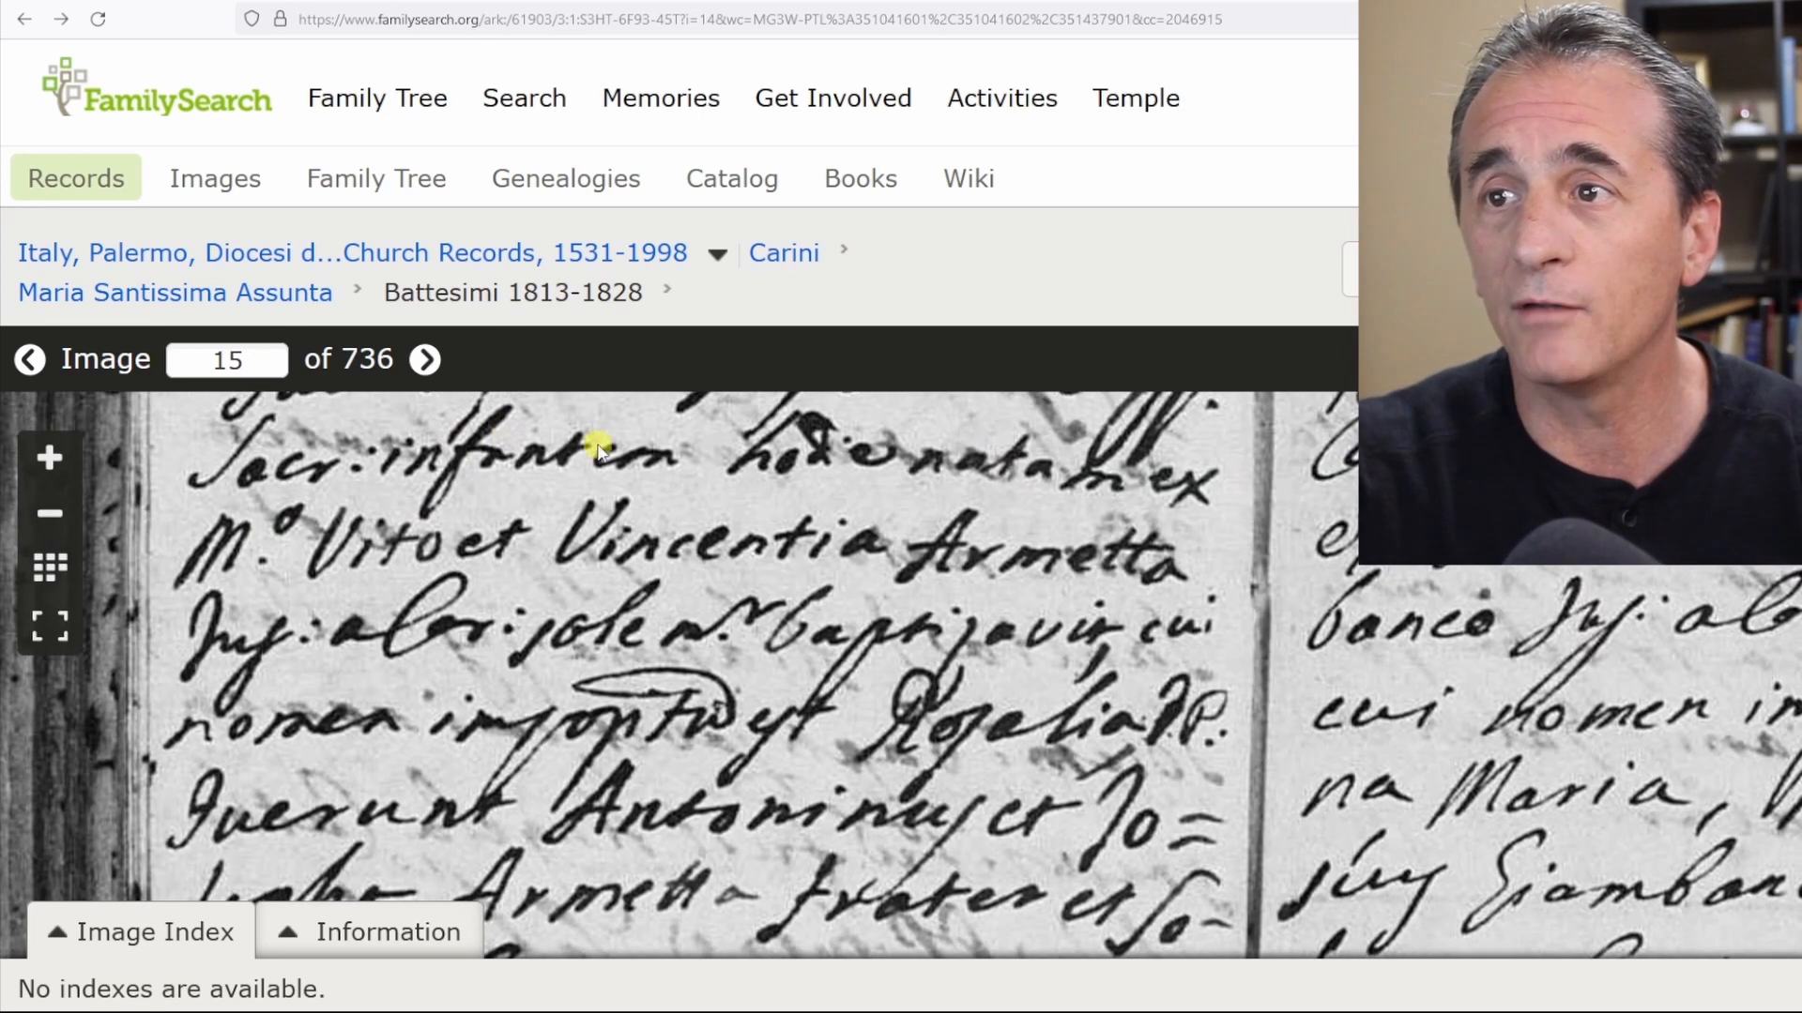
scroll(948, 488, "up", 1)
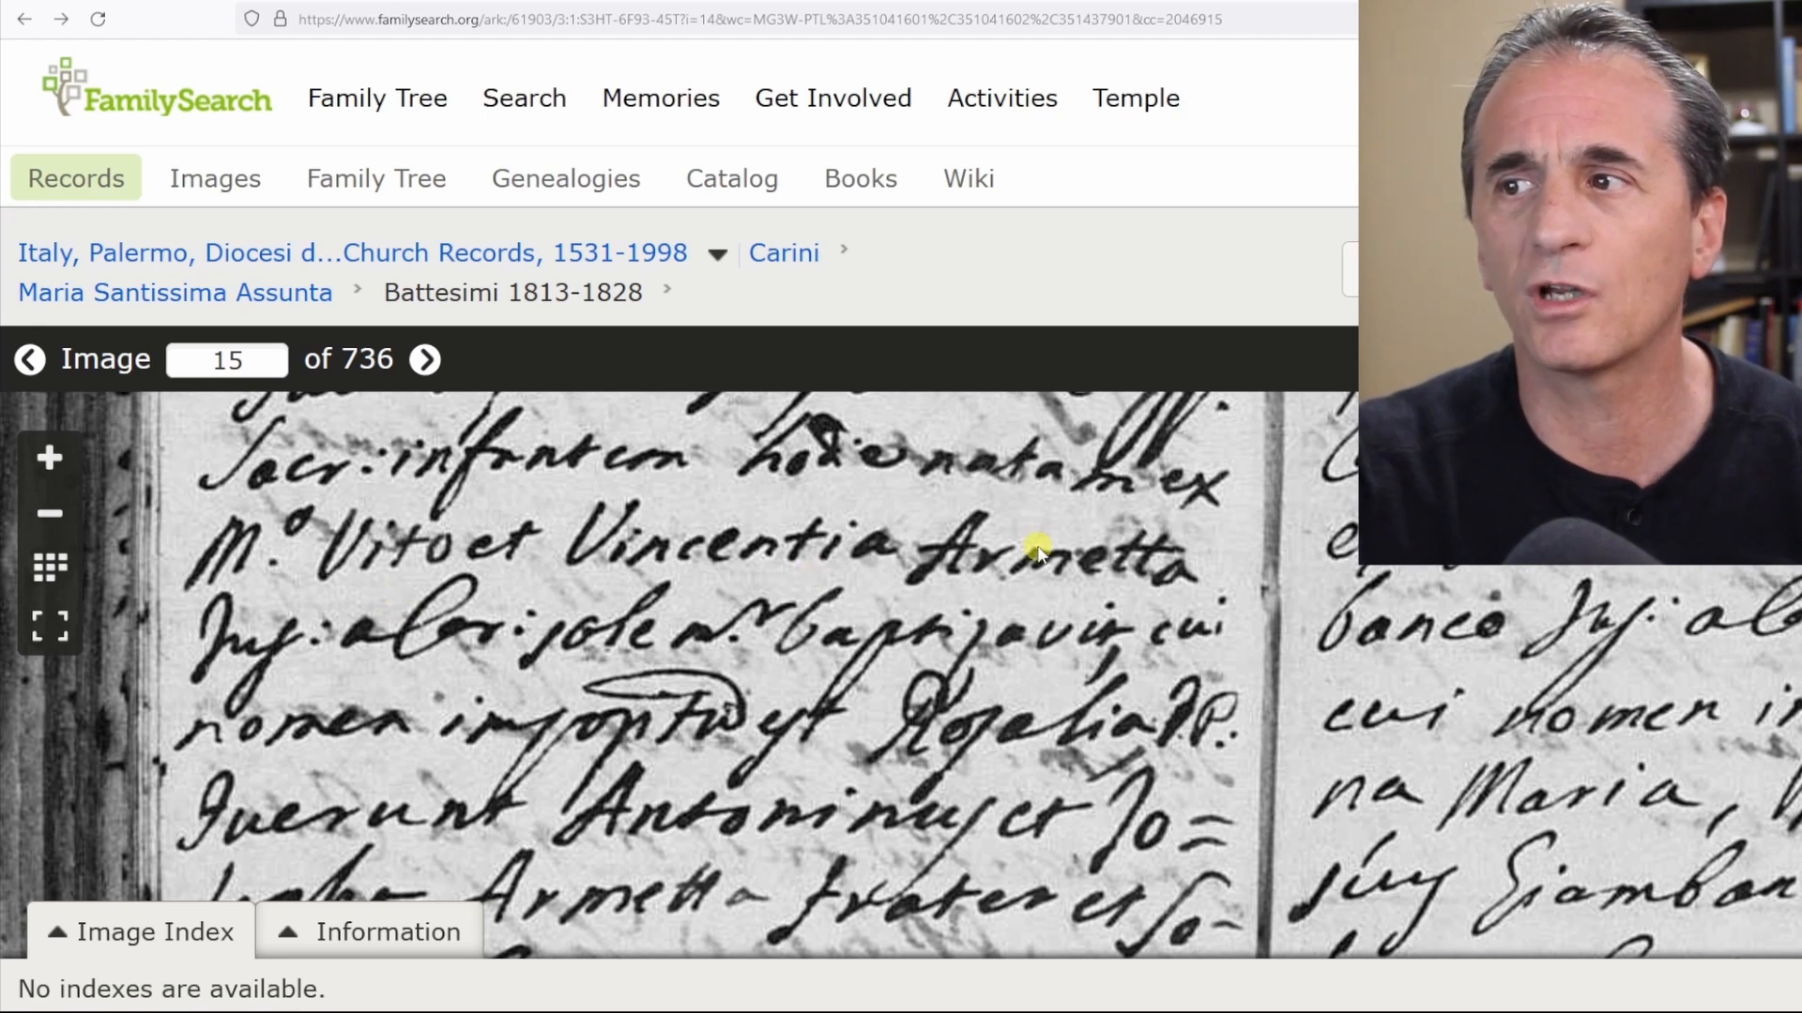
scroll(1038, 553, "down", 2)
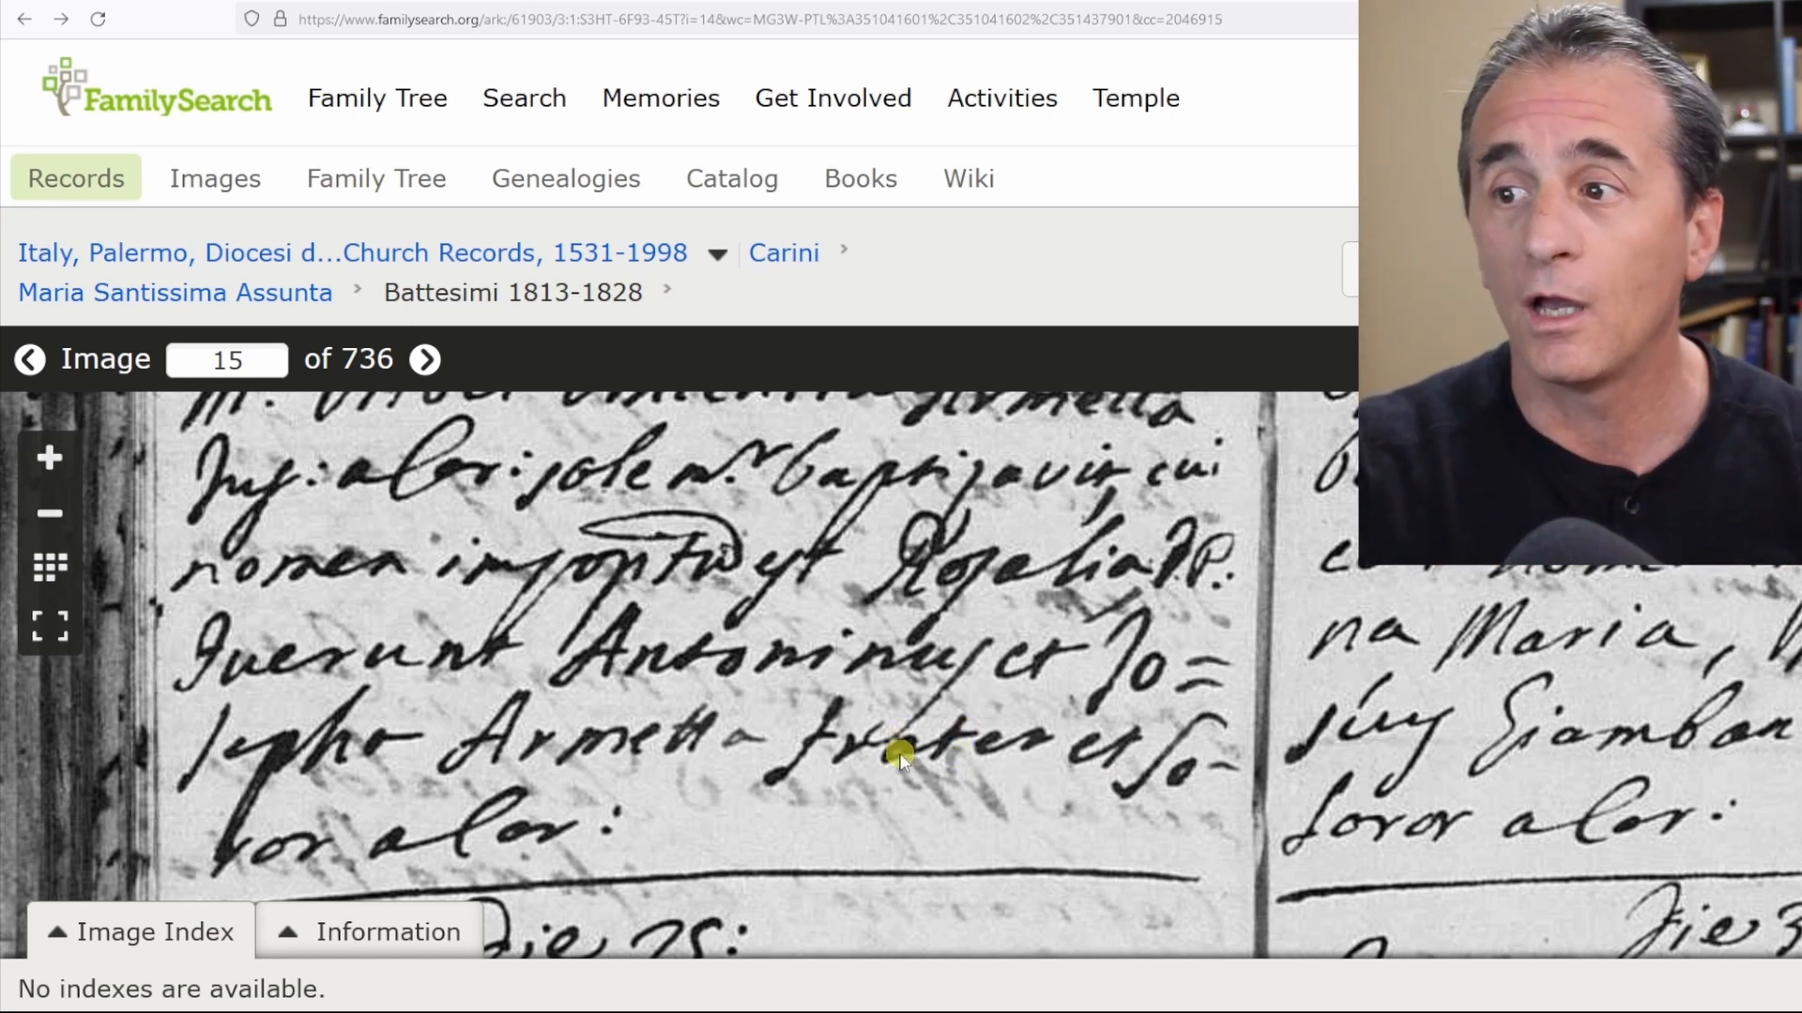
left_click_drag(938, 740, 936, 724)
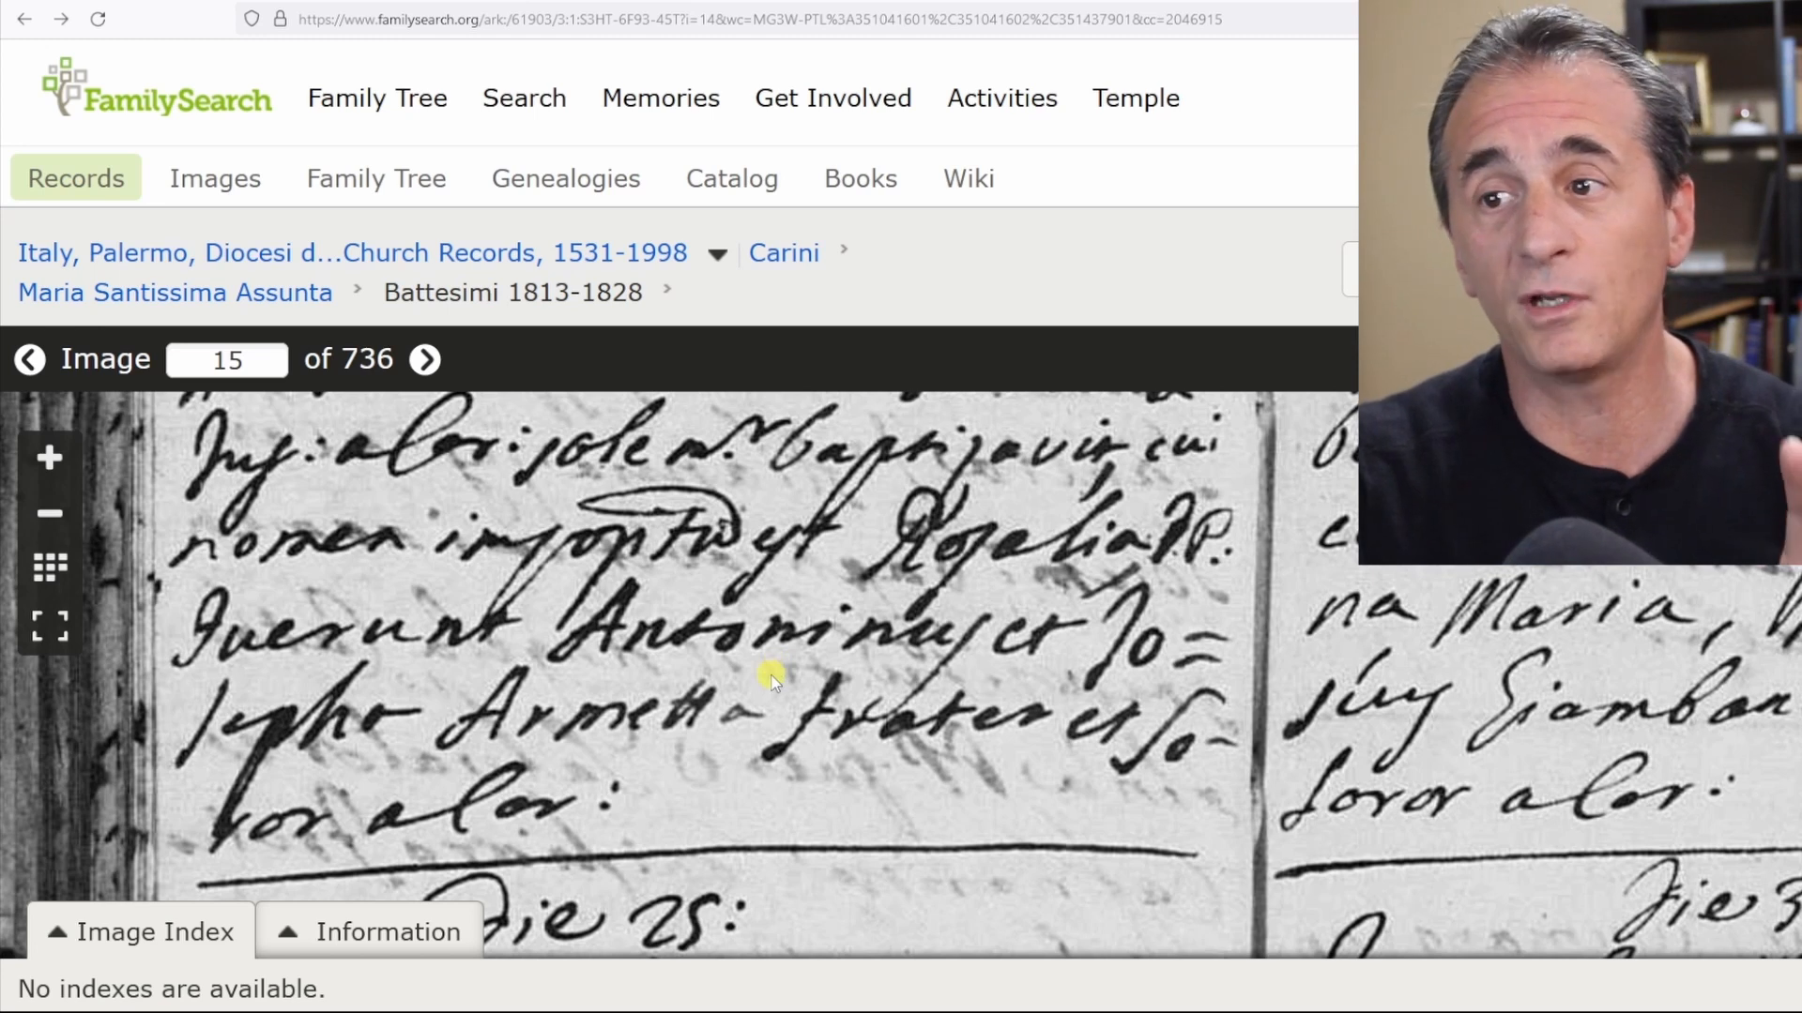
left_click_drag(772, 675, 768, 854)
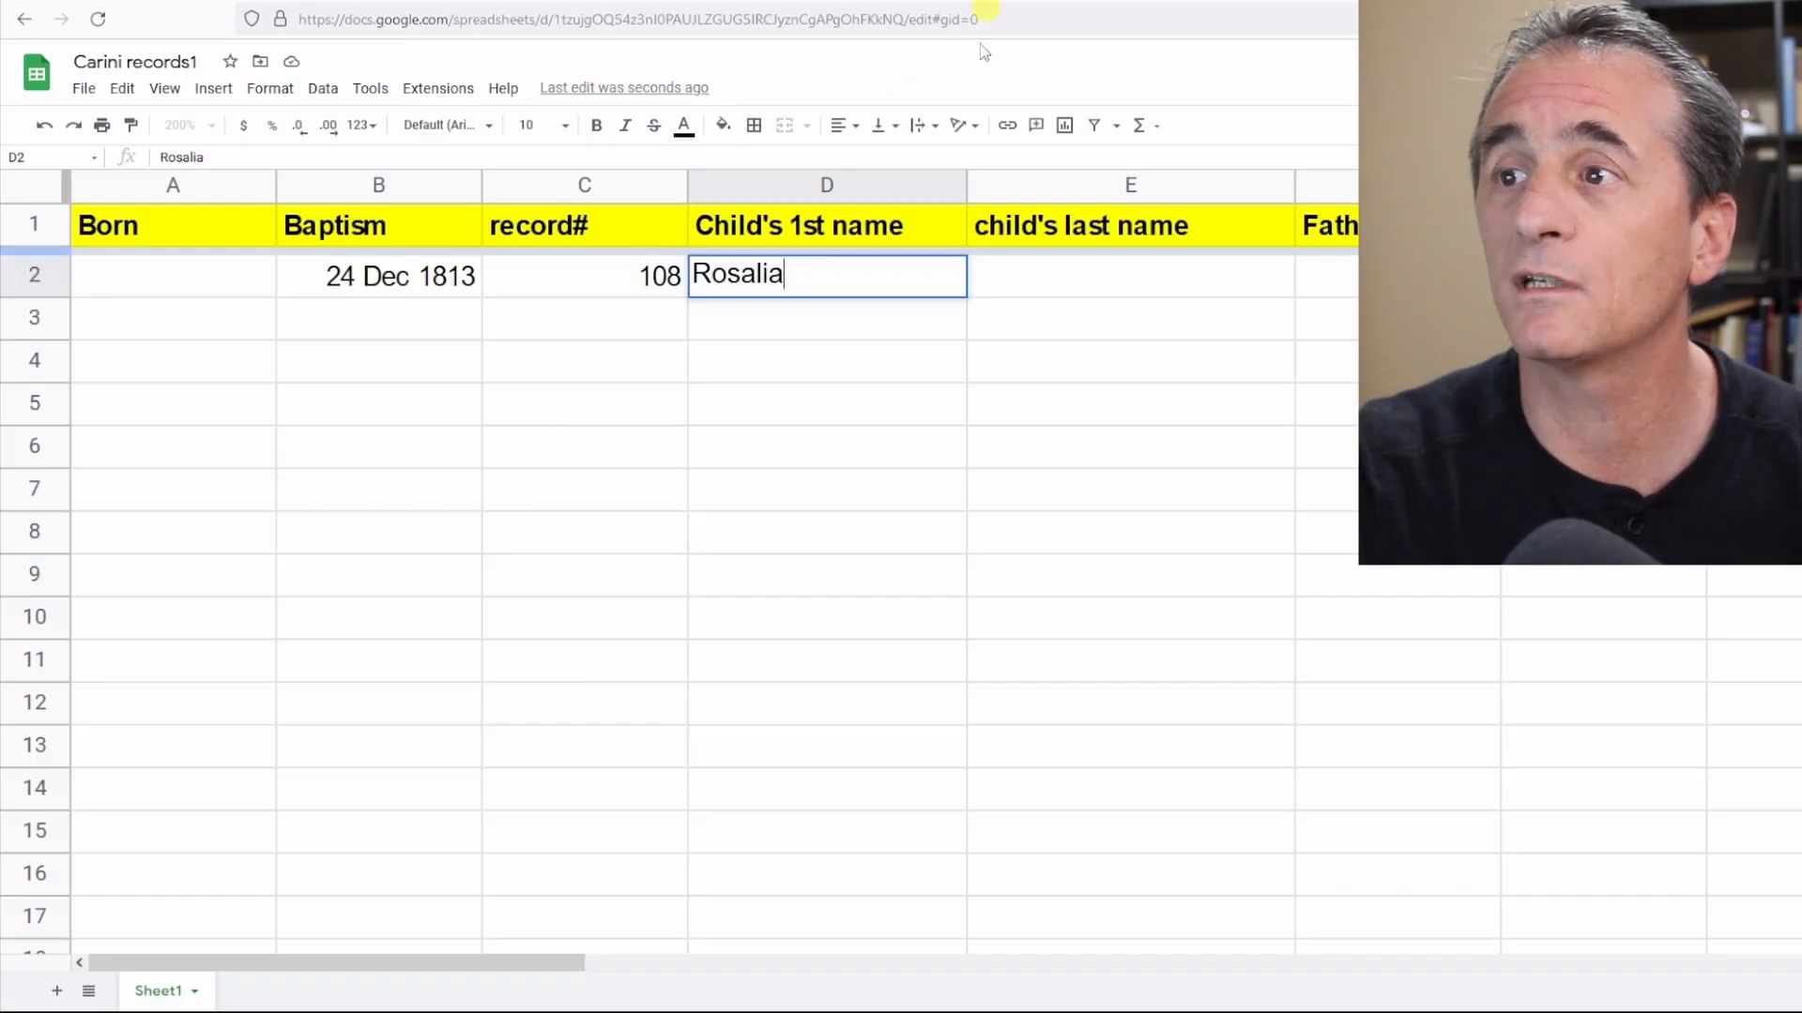
left_click(985, 280)
type("Armetta")
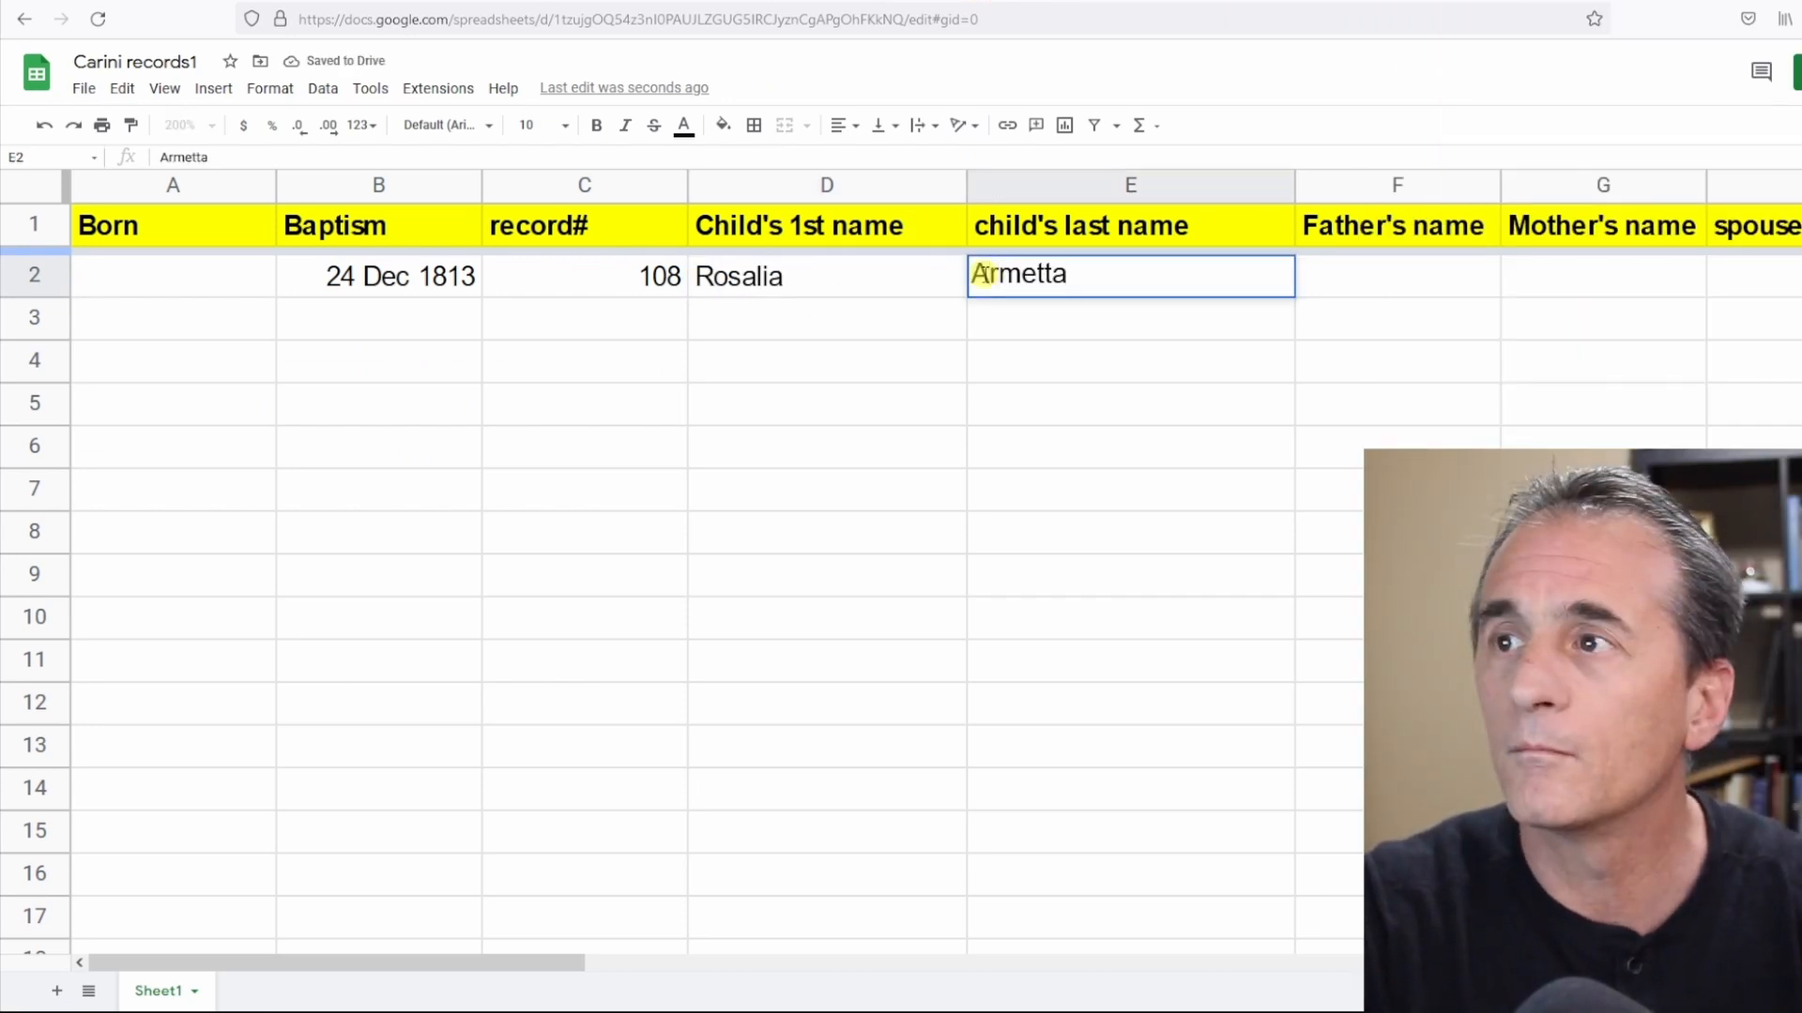
left_click(1367, 282)
type("Vito")
key("Tab")
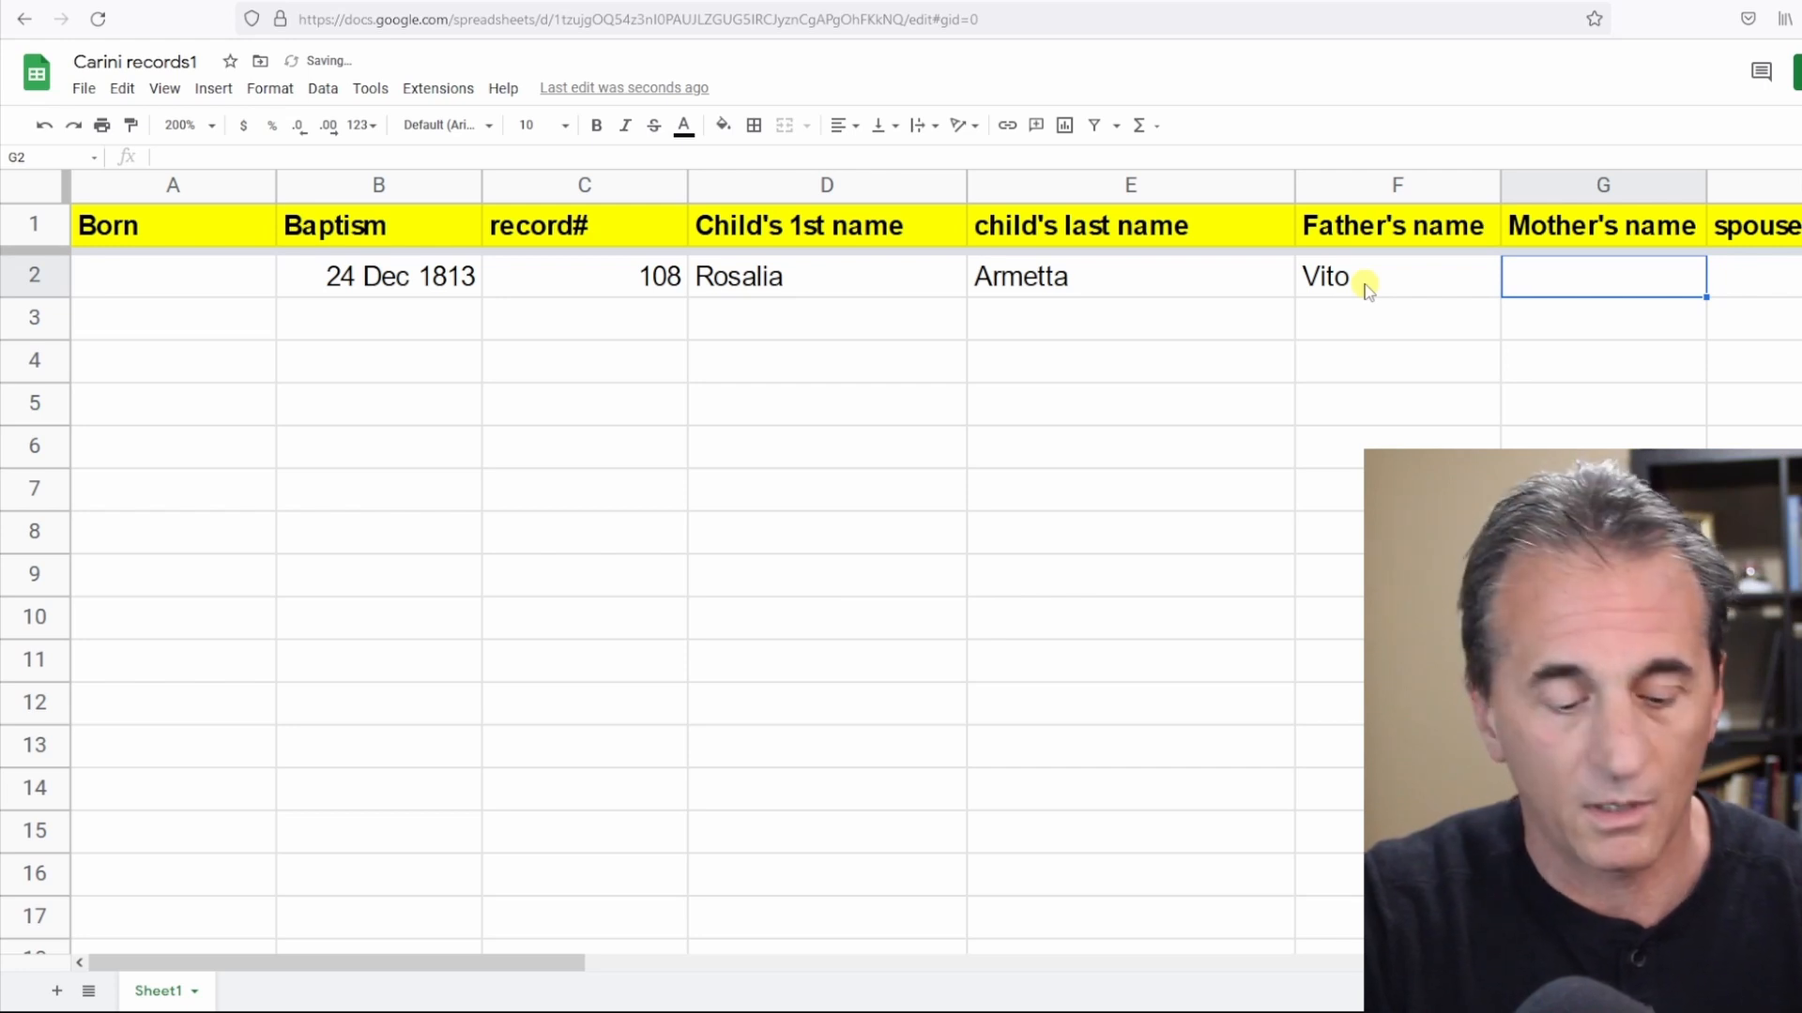
type("Z")
type("Vincenza")
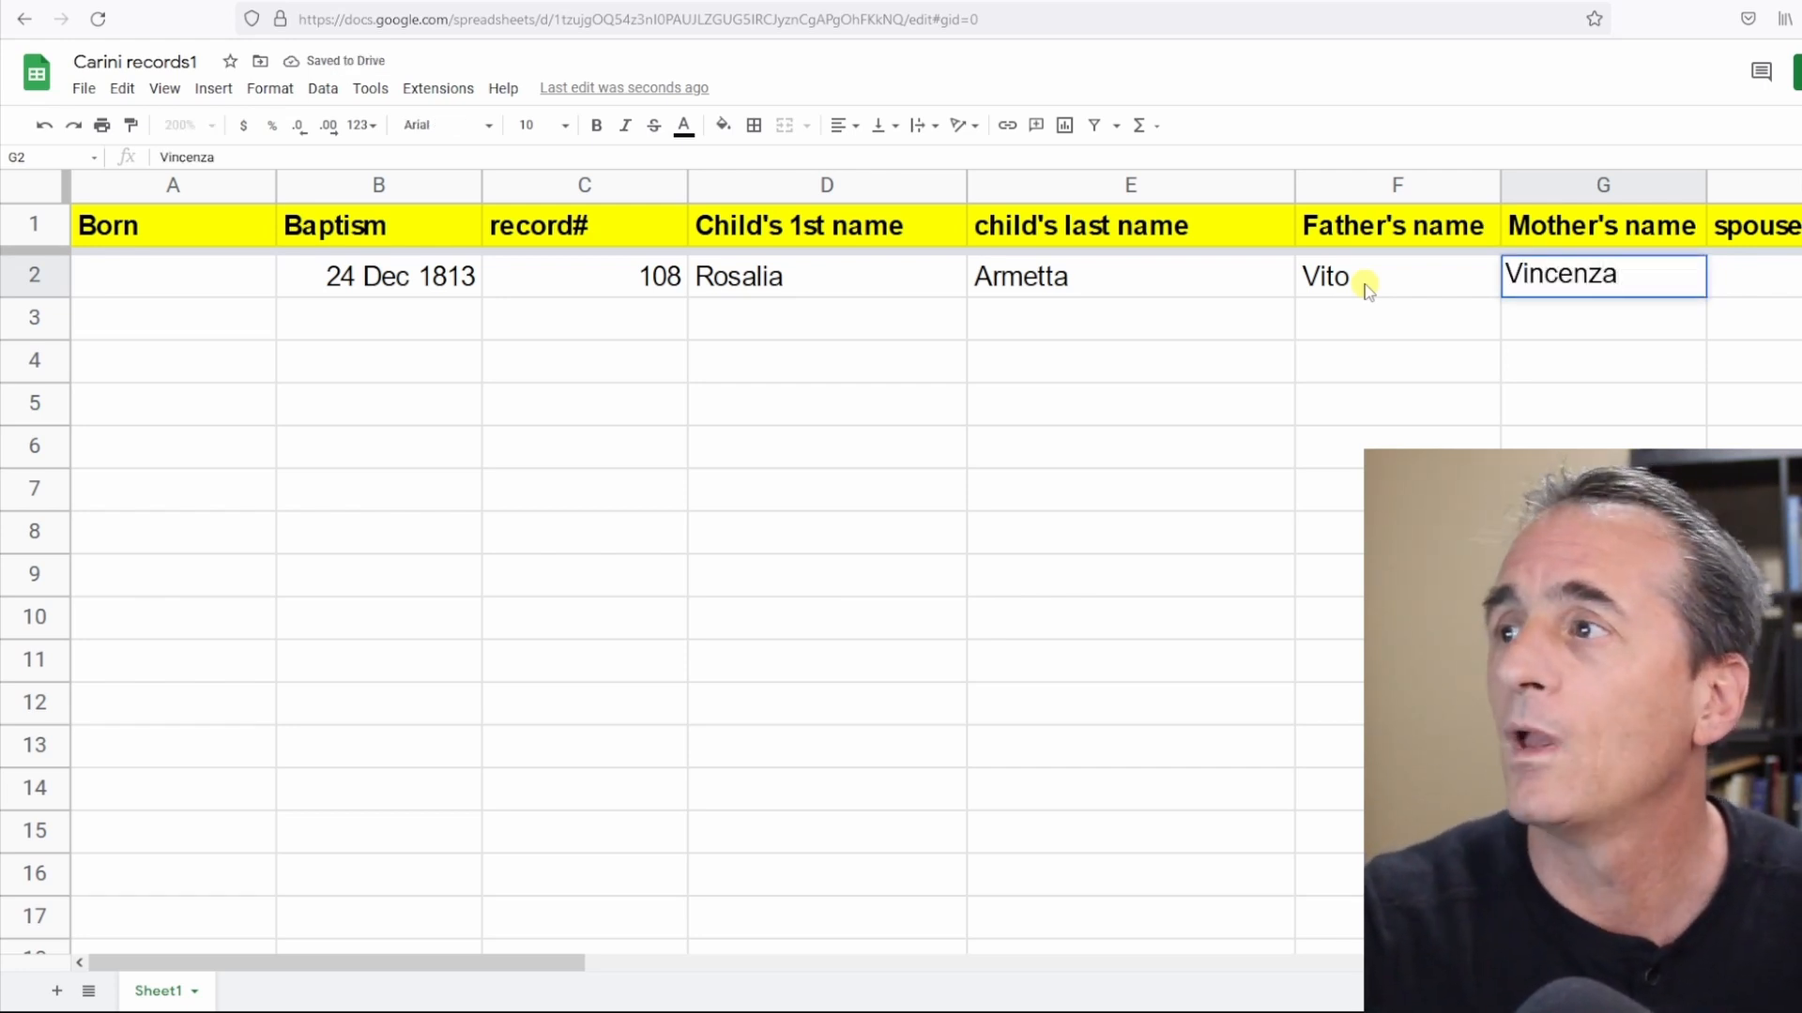
Make the entire child's last name column bold.
left_click(33, 274)
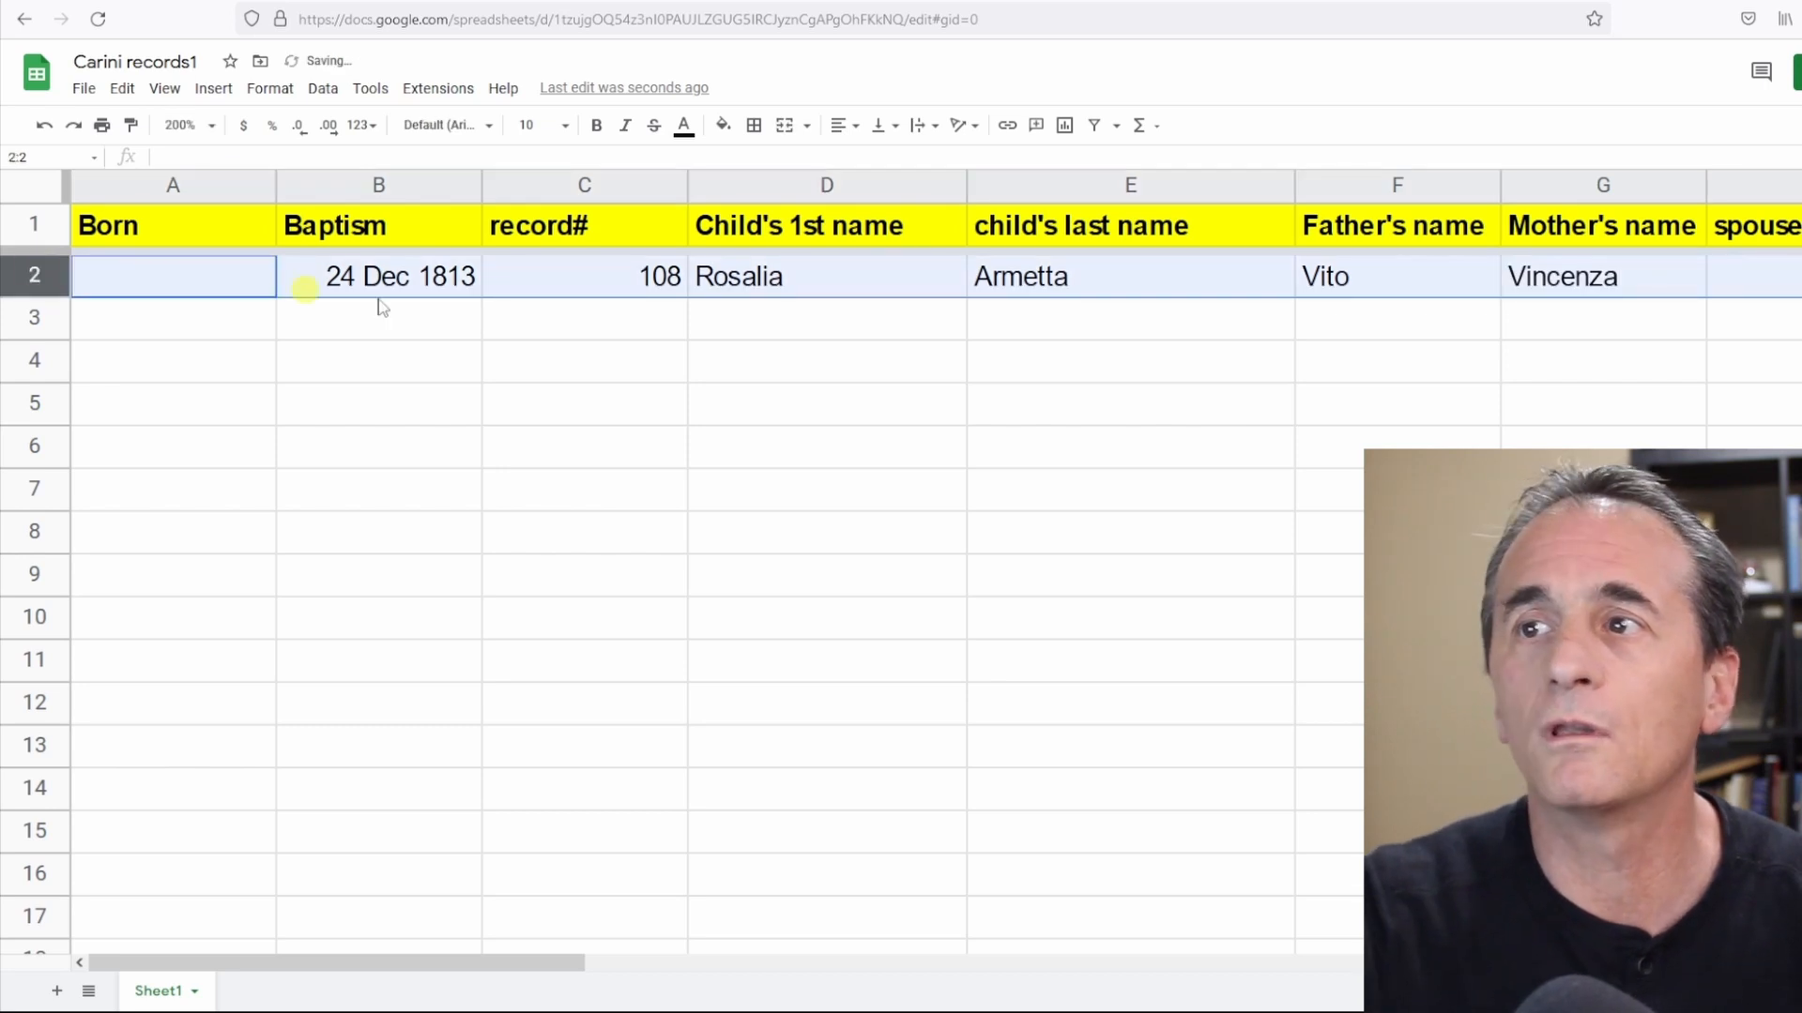
left_click(1067, 191)
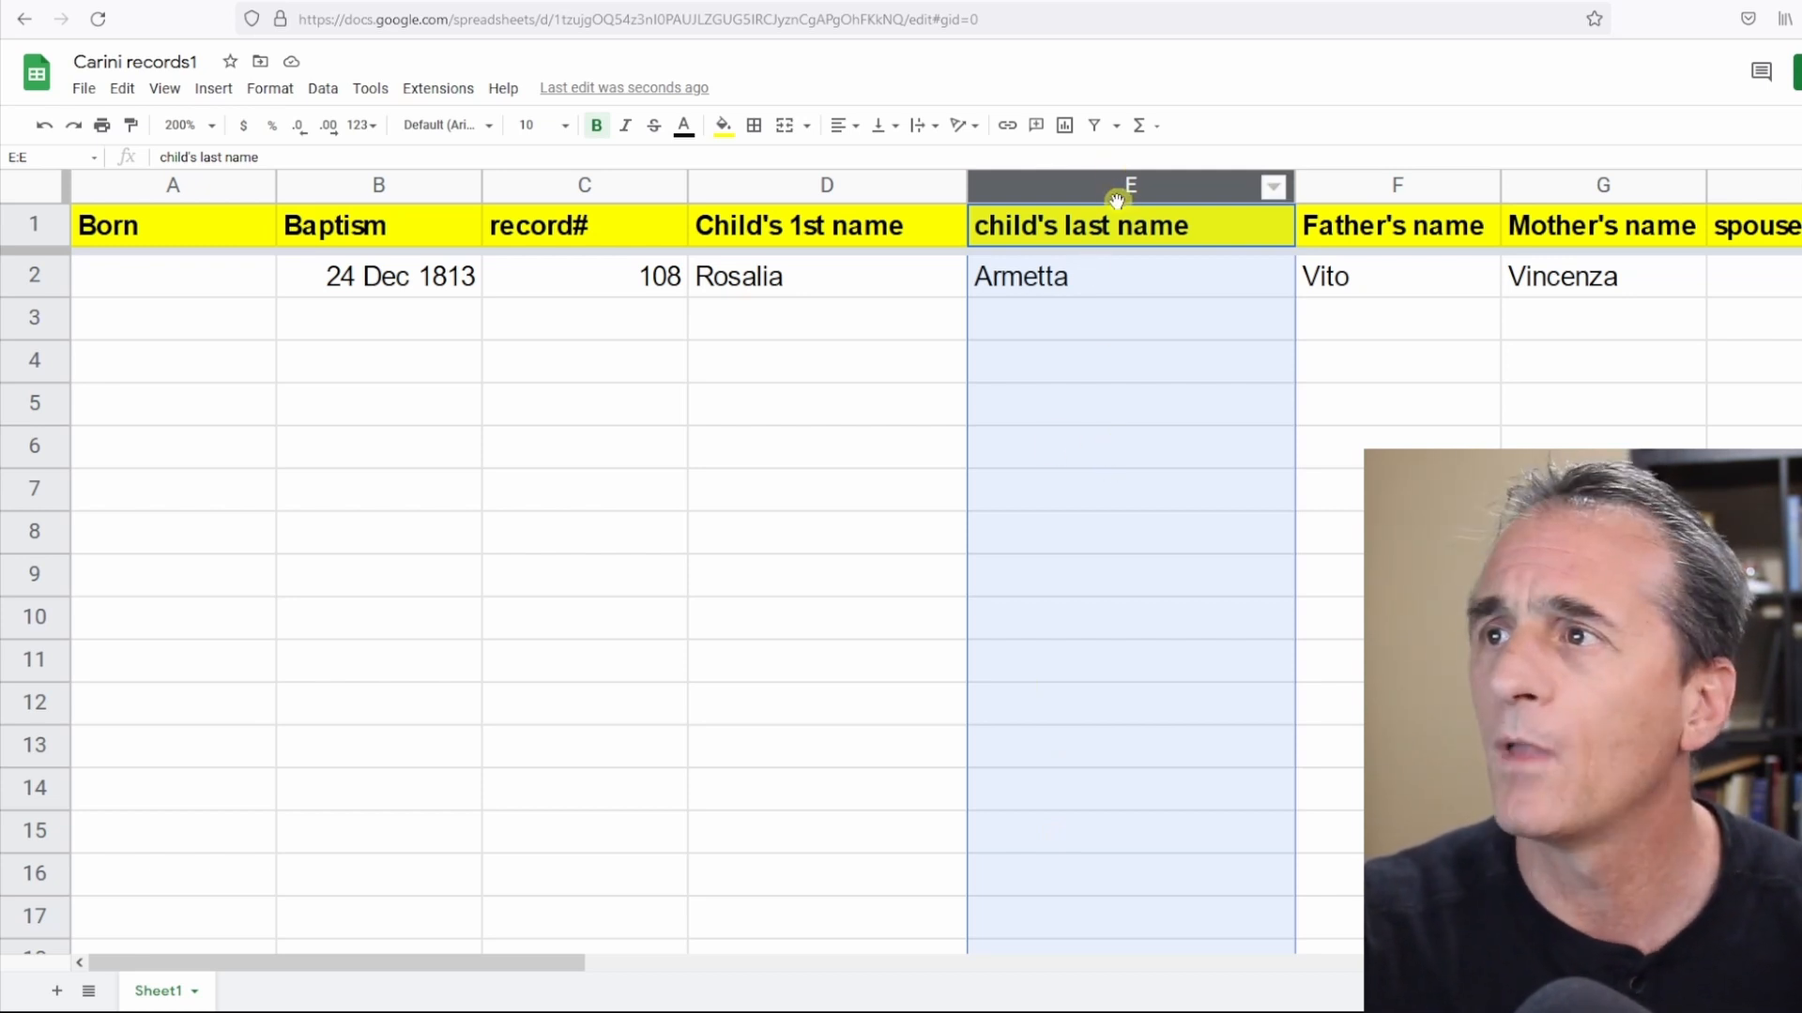
left_click(826, 186)
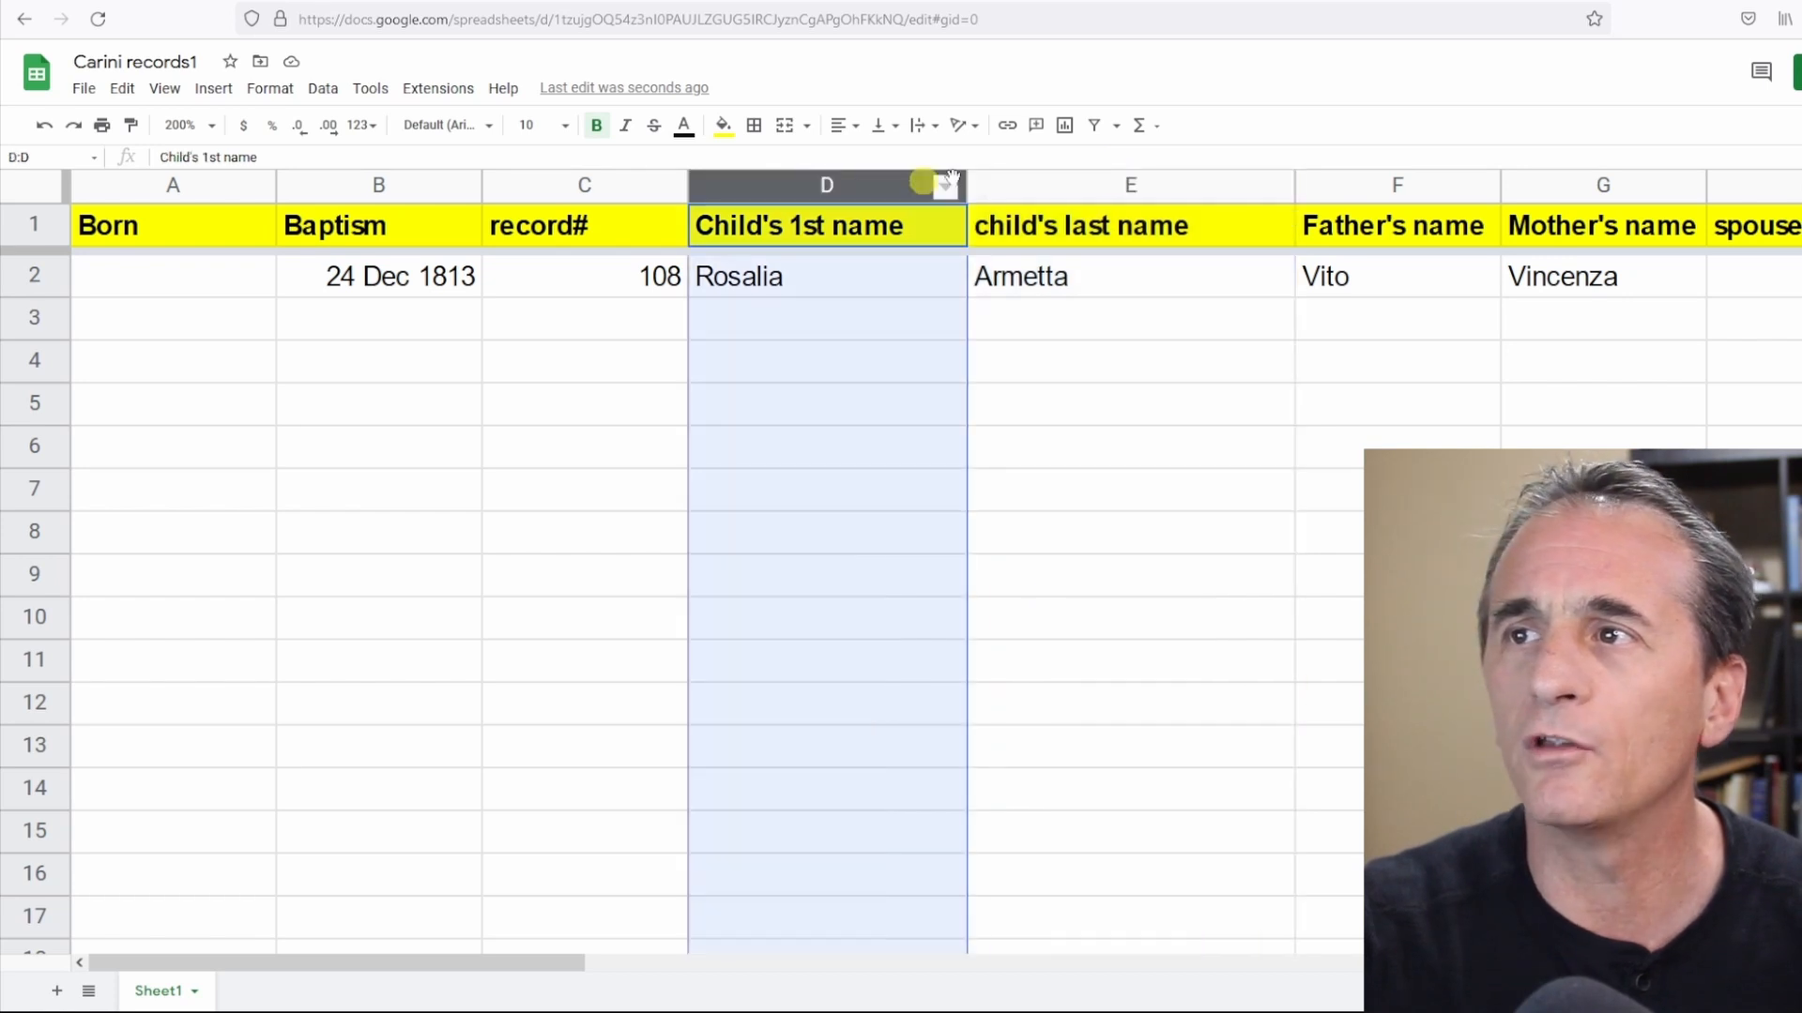
left_click(1131, 185)
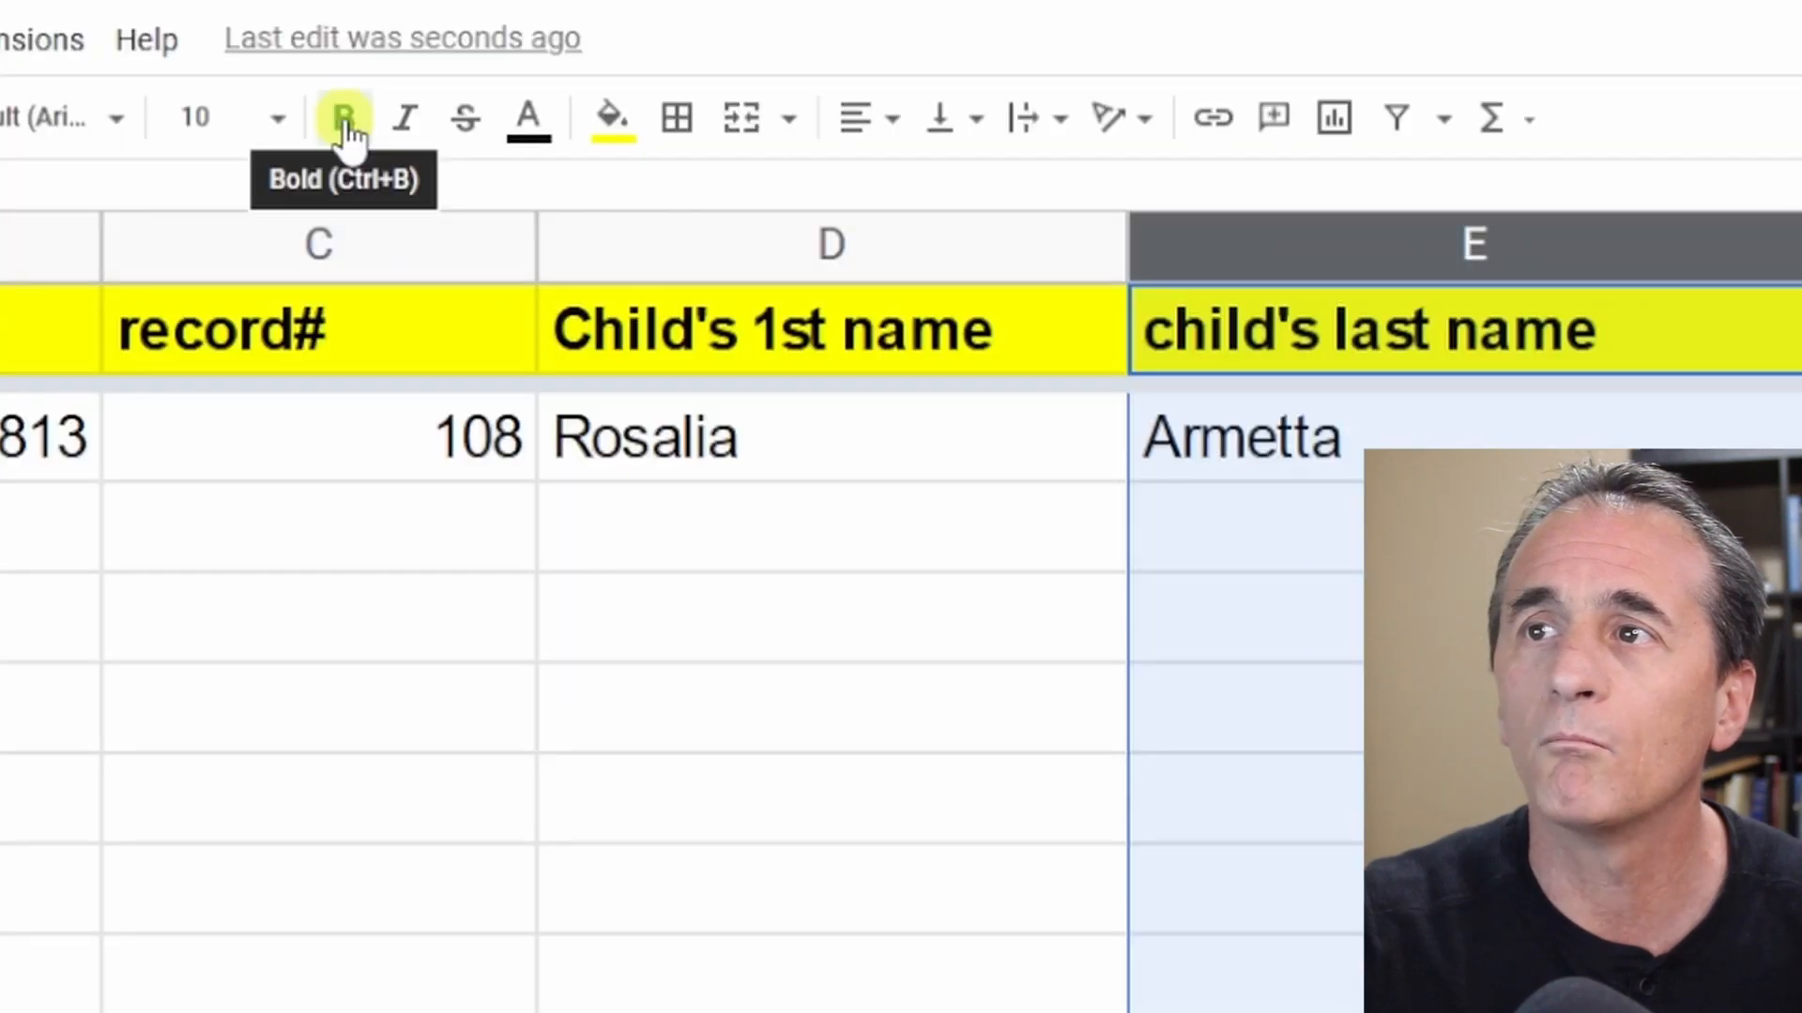
left_click(345, 119)
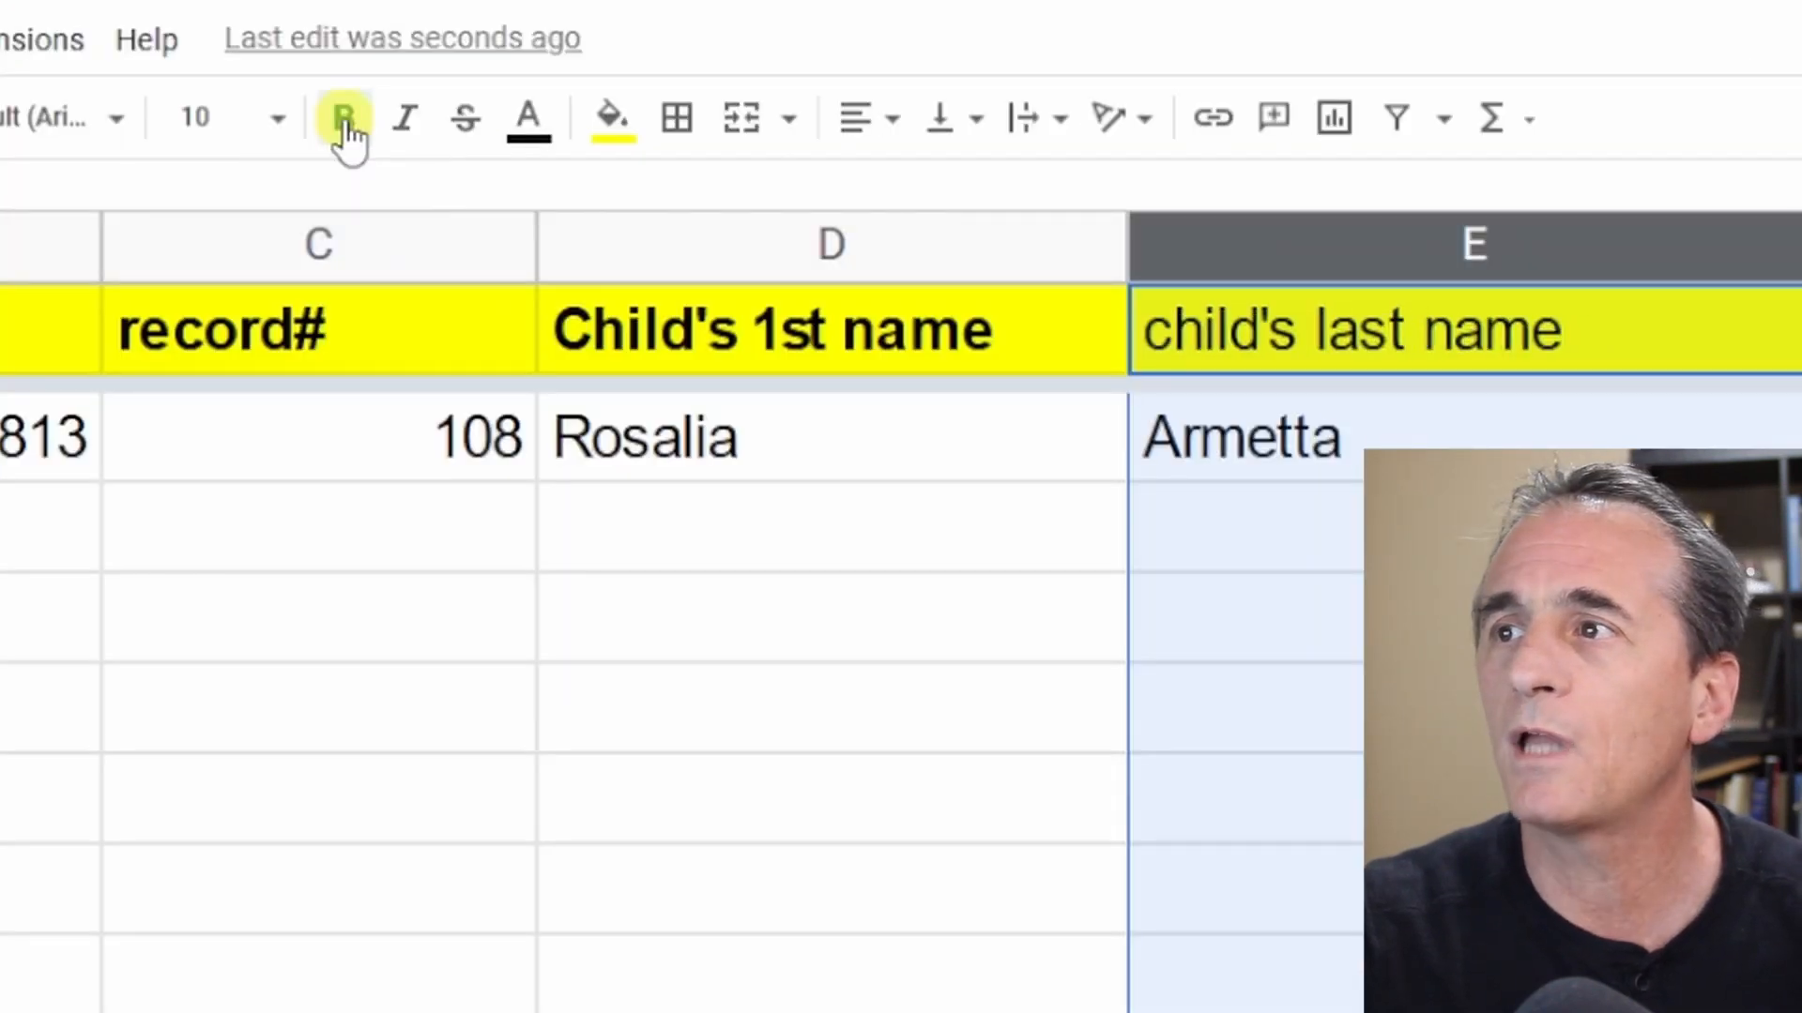
left_click(344, 120)
left_click(1299, 817)
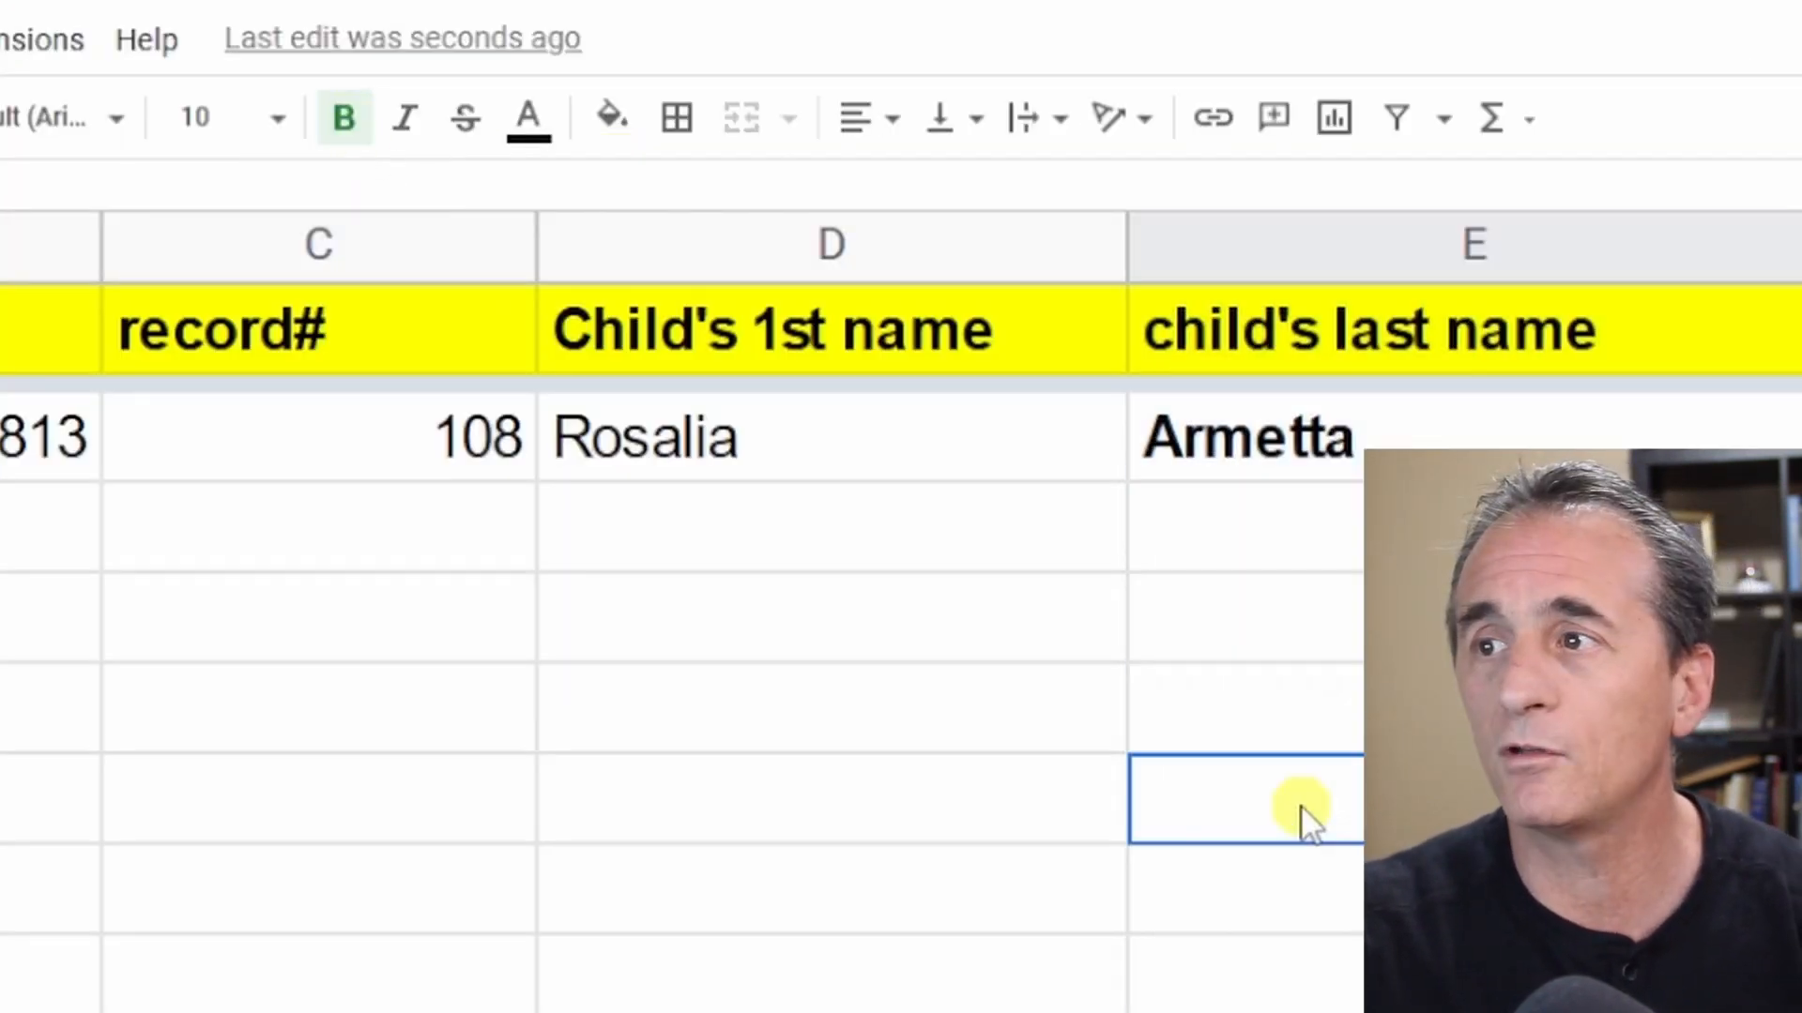
type("armet")
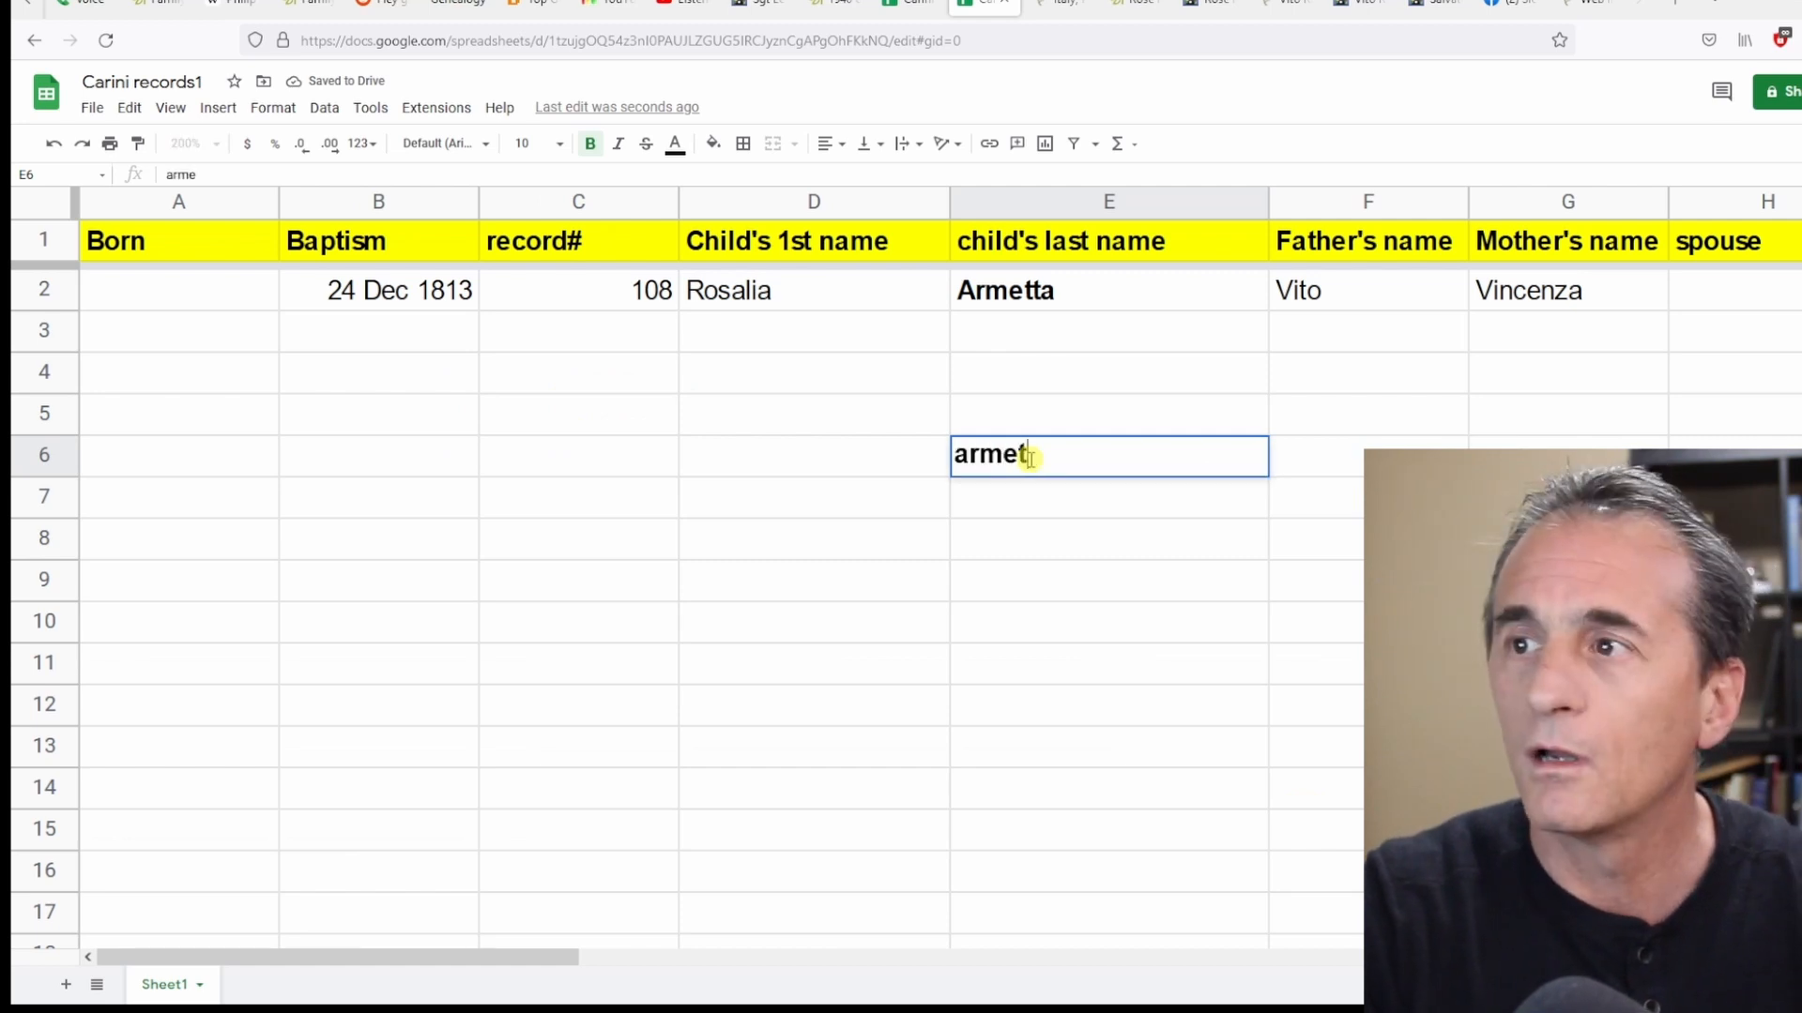
key("BackSpace")
key("BackSpace")
key("BackSpace")
key("BackSpace")
key("BackSpace")
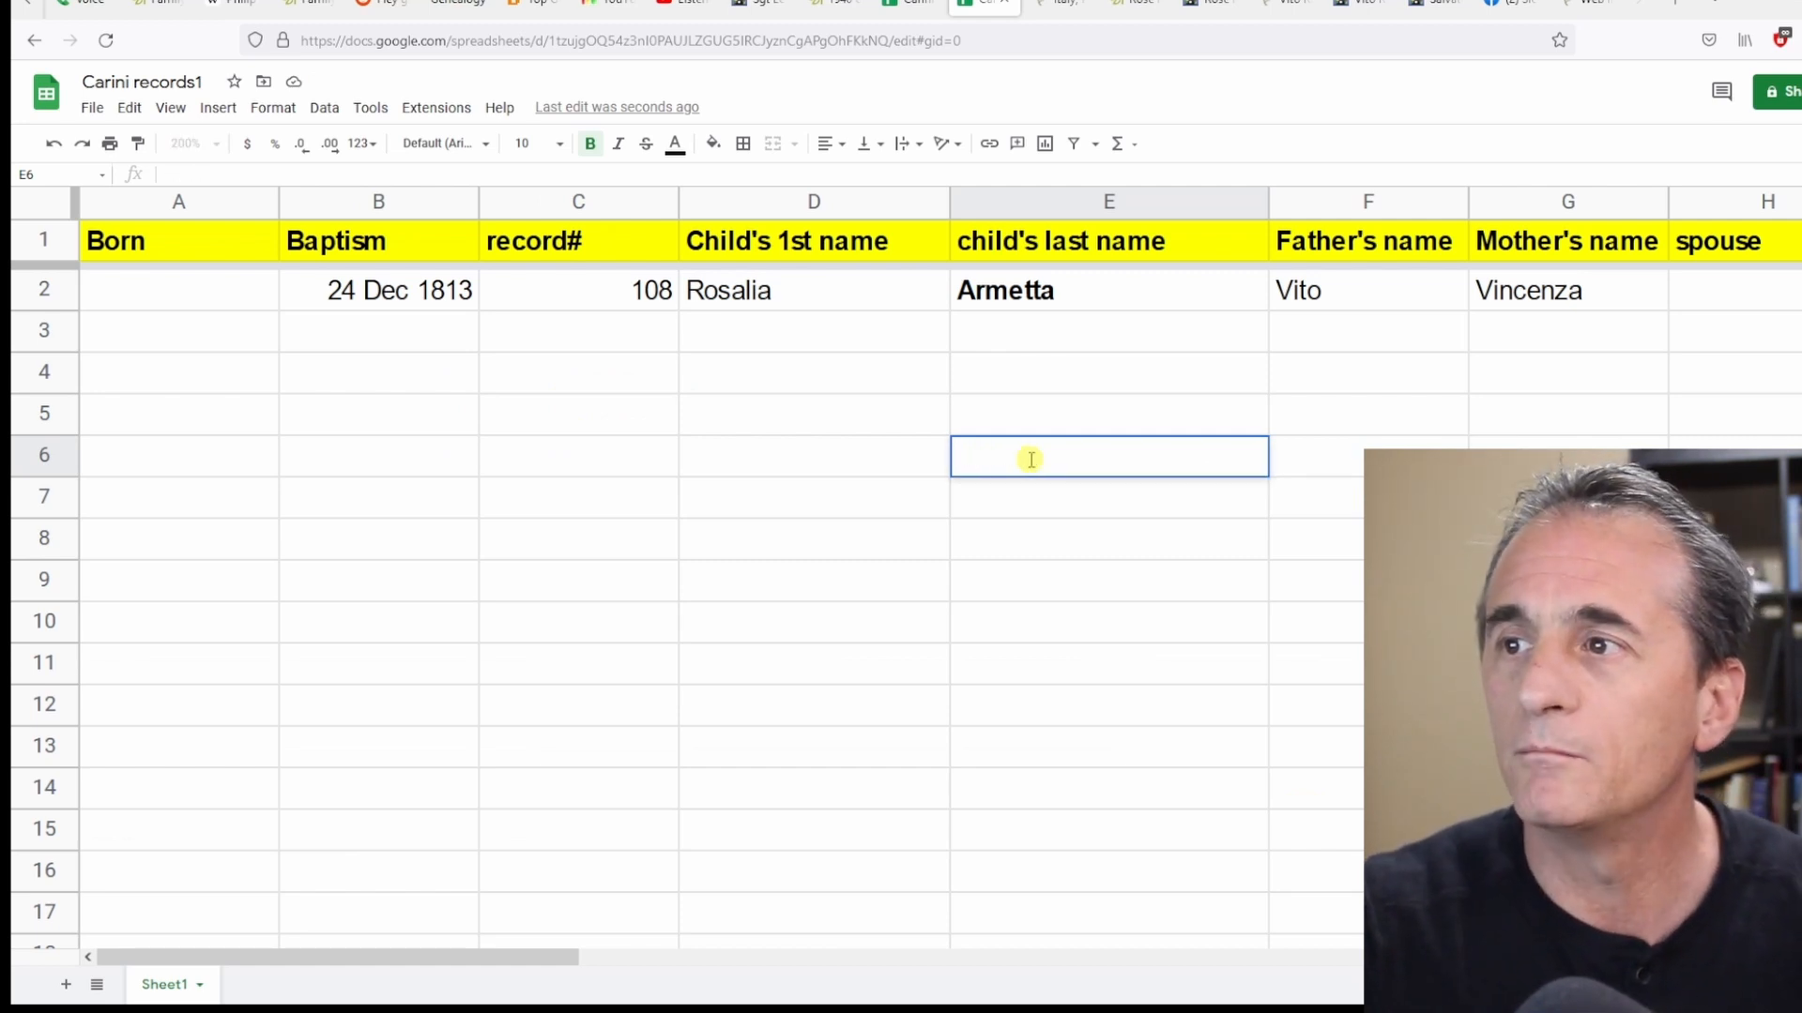
Switch to the FamilySearch tab and pan the record image to reread the parents' names.
left_click(1608, 293)
key("ctrl+Tab")
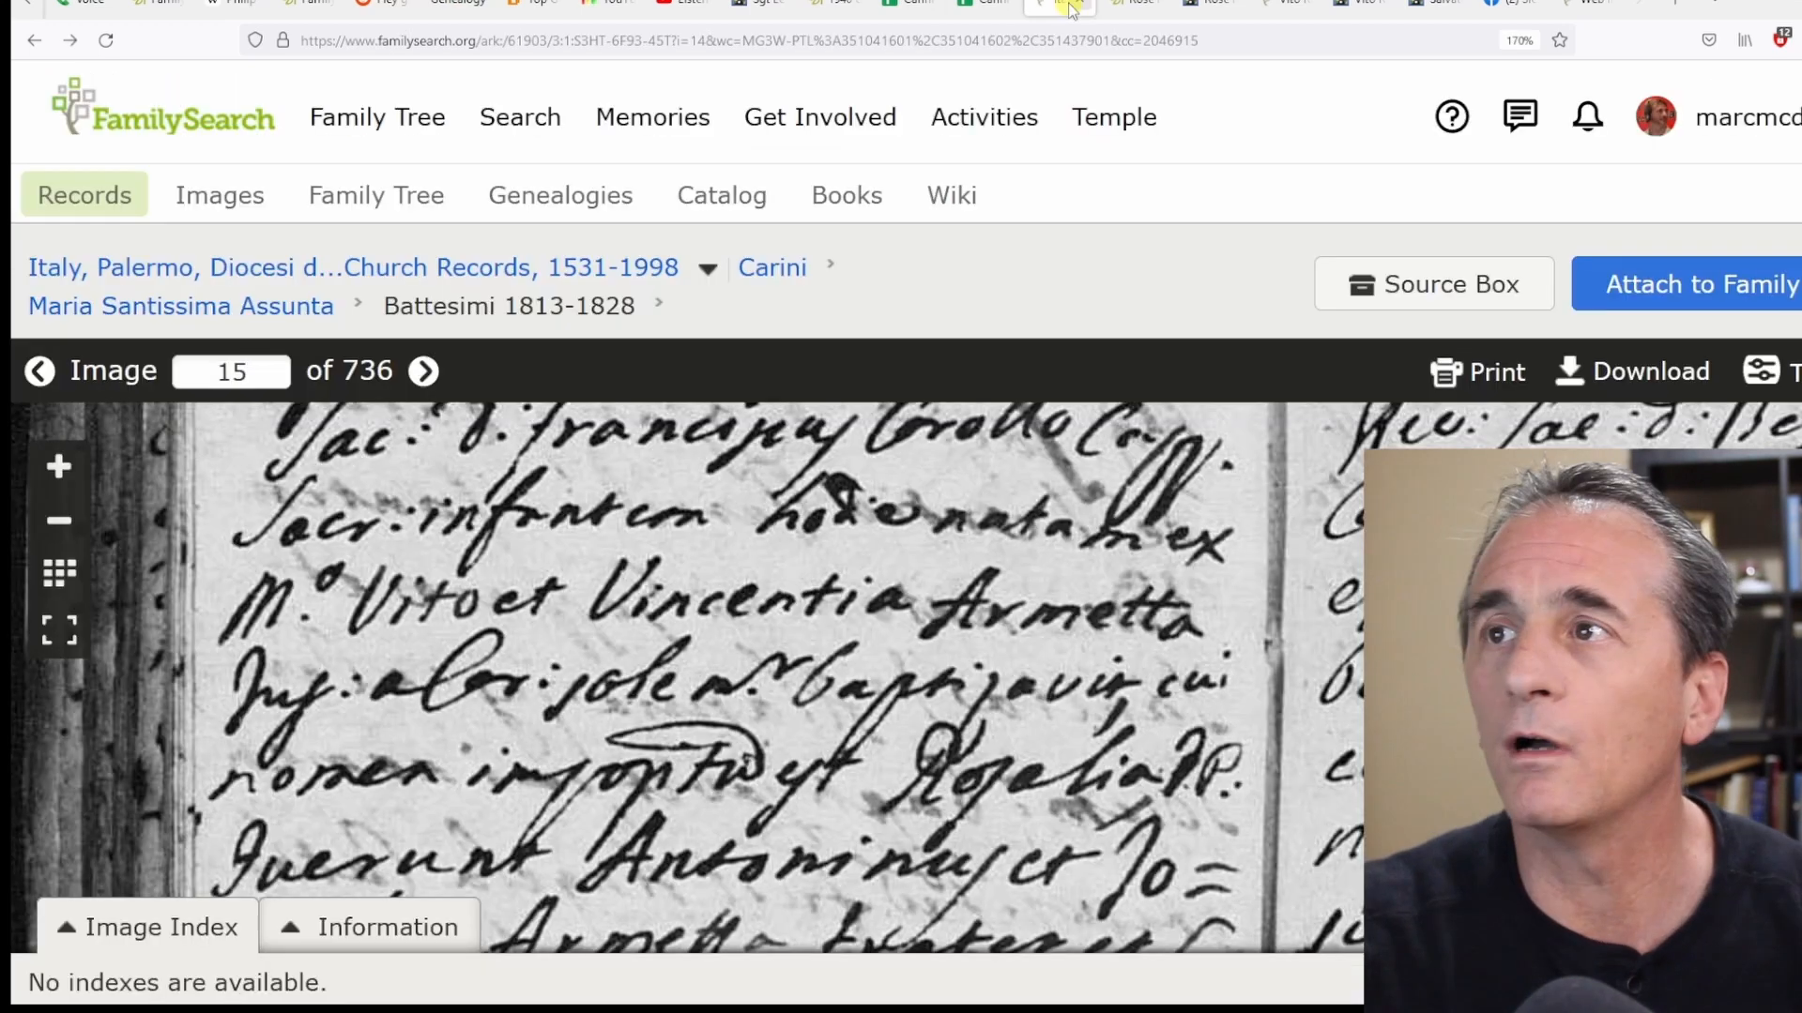
scroll(608, 615, "down", 1)
left_click_drag(801, 589, 762, 678)
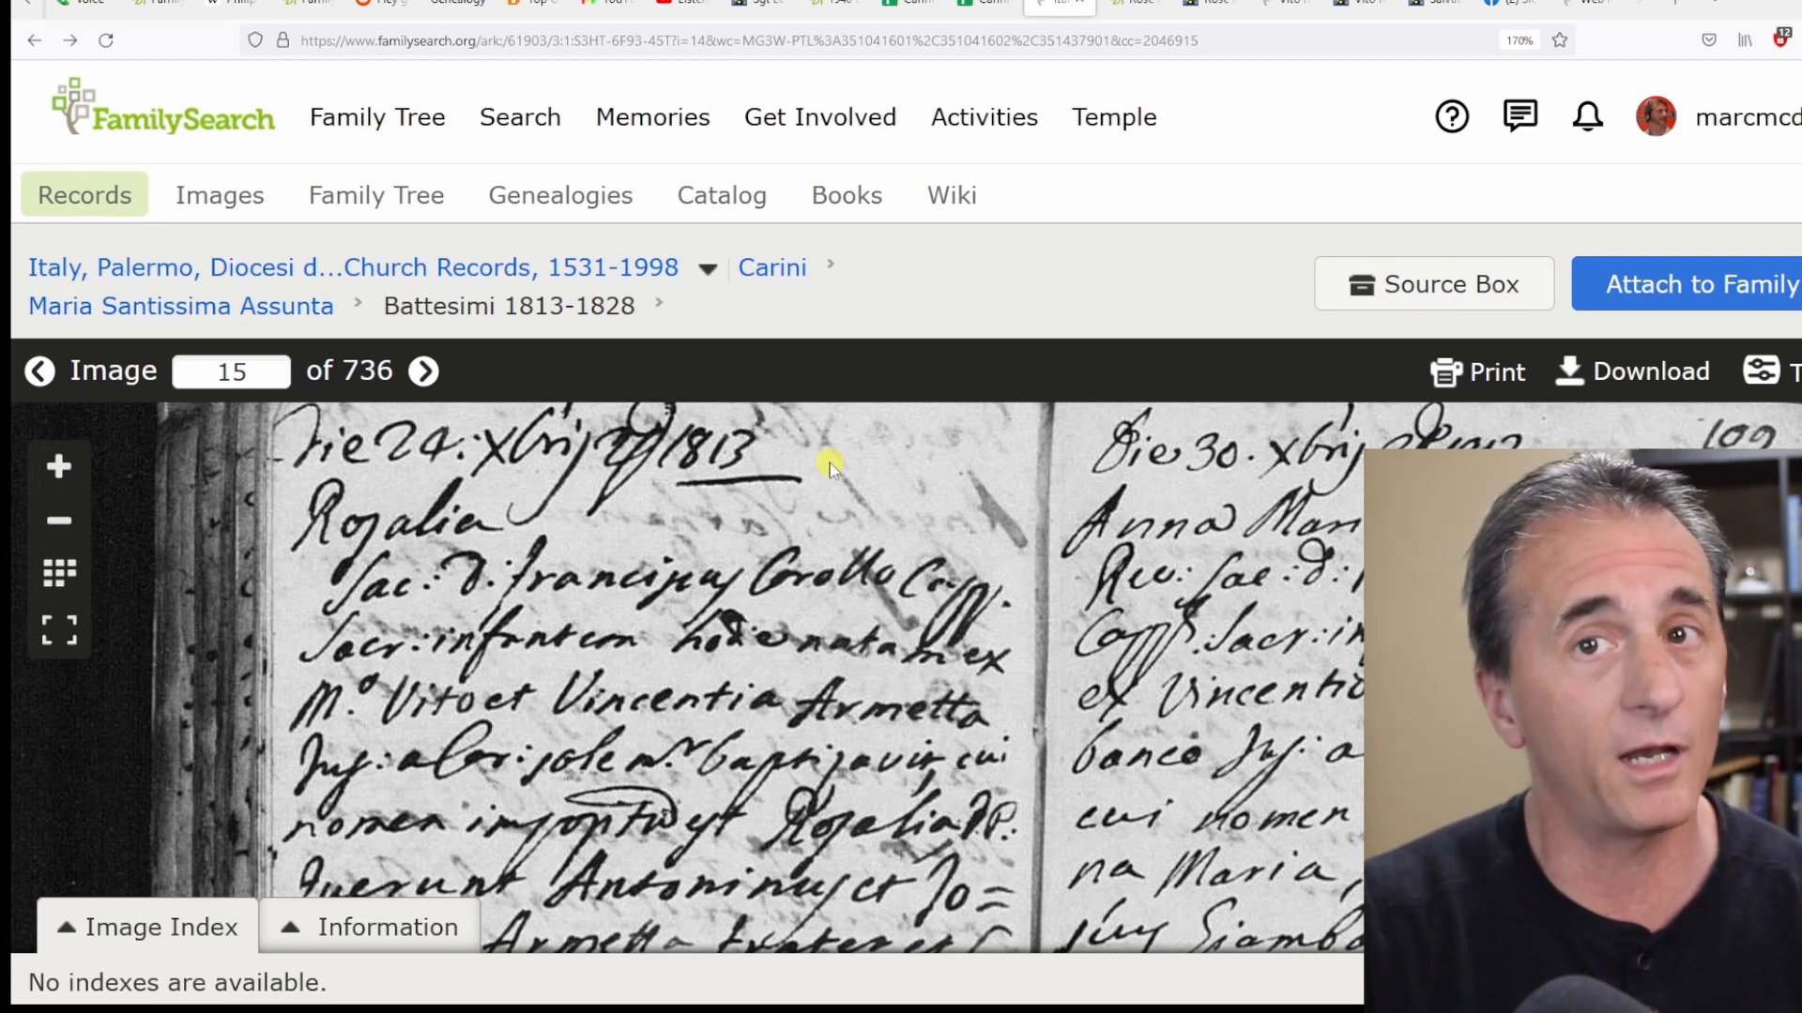
left_click_drag(838, 641, 831, 629)
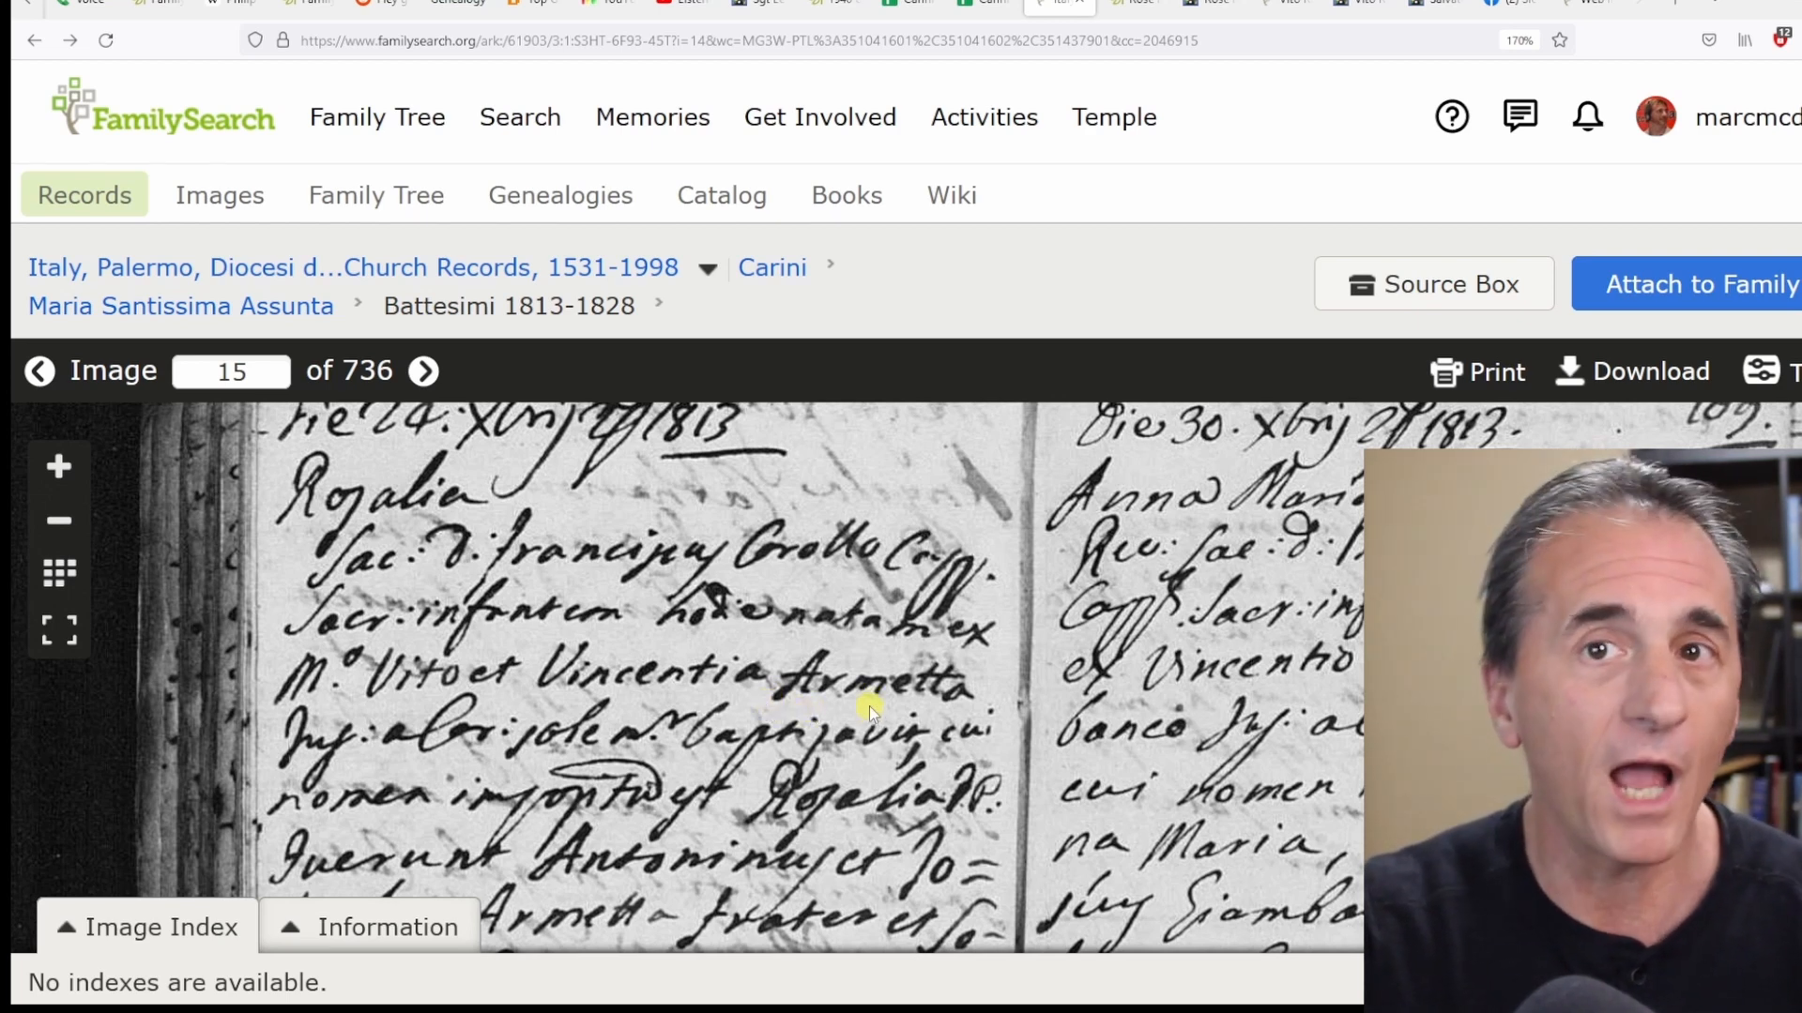
left_click(907, 7)
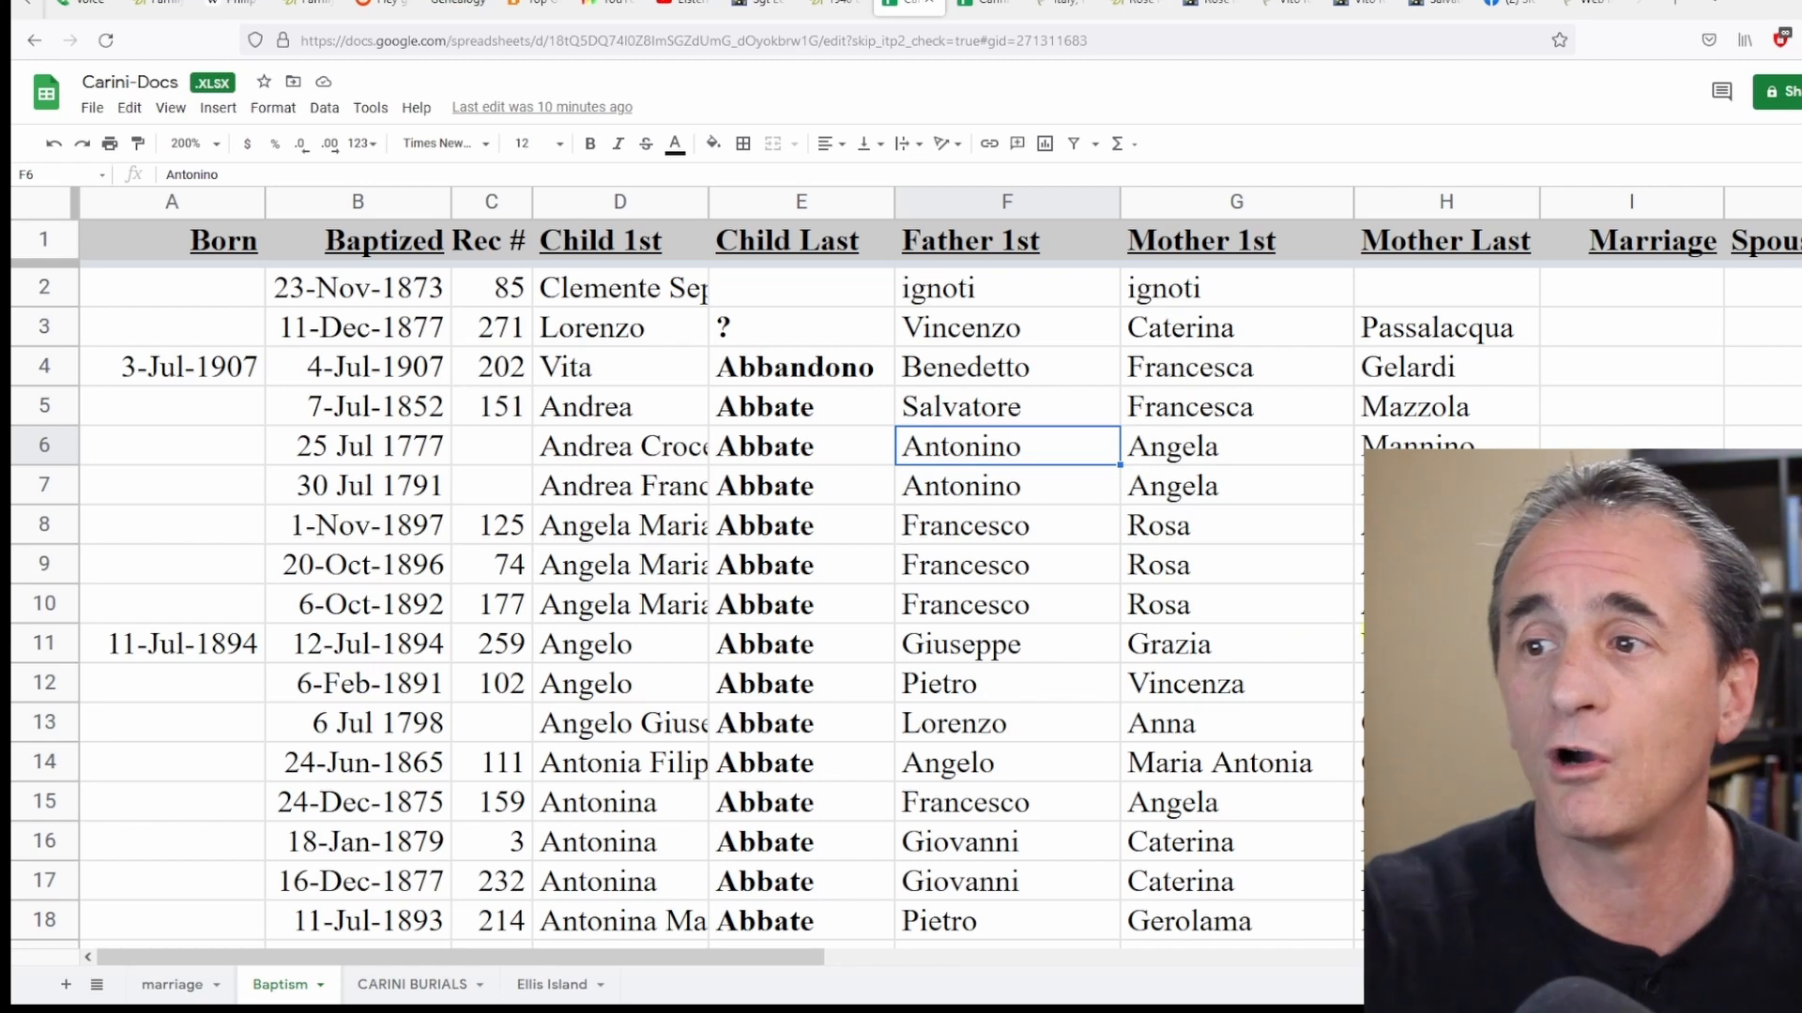
left_click(178, 984)
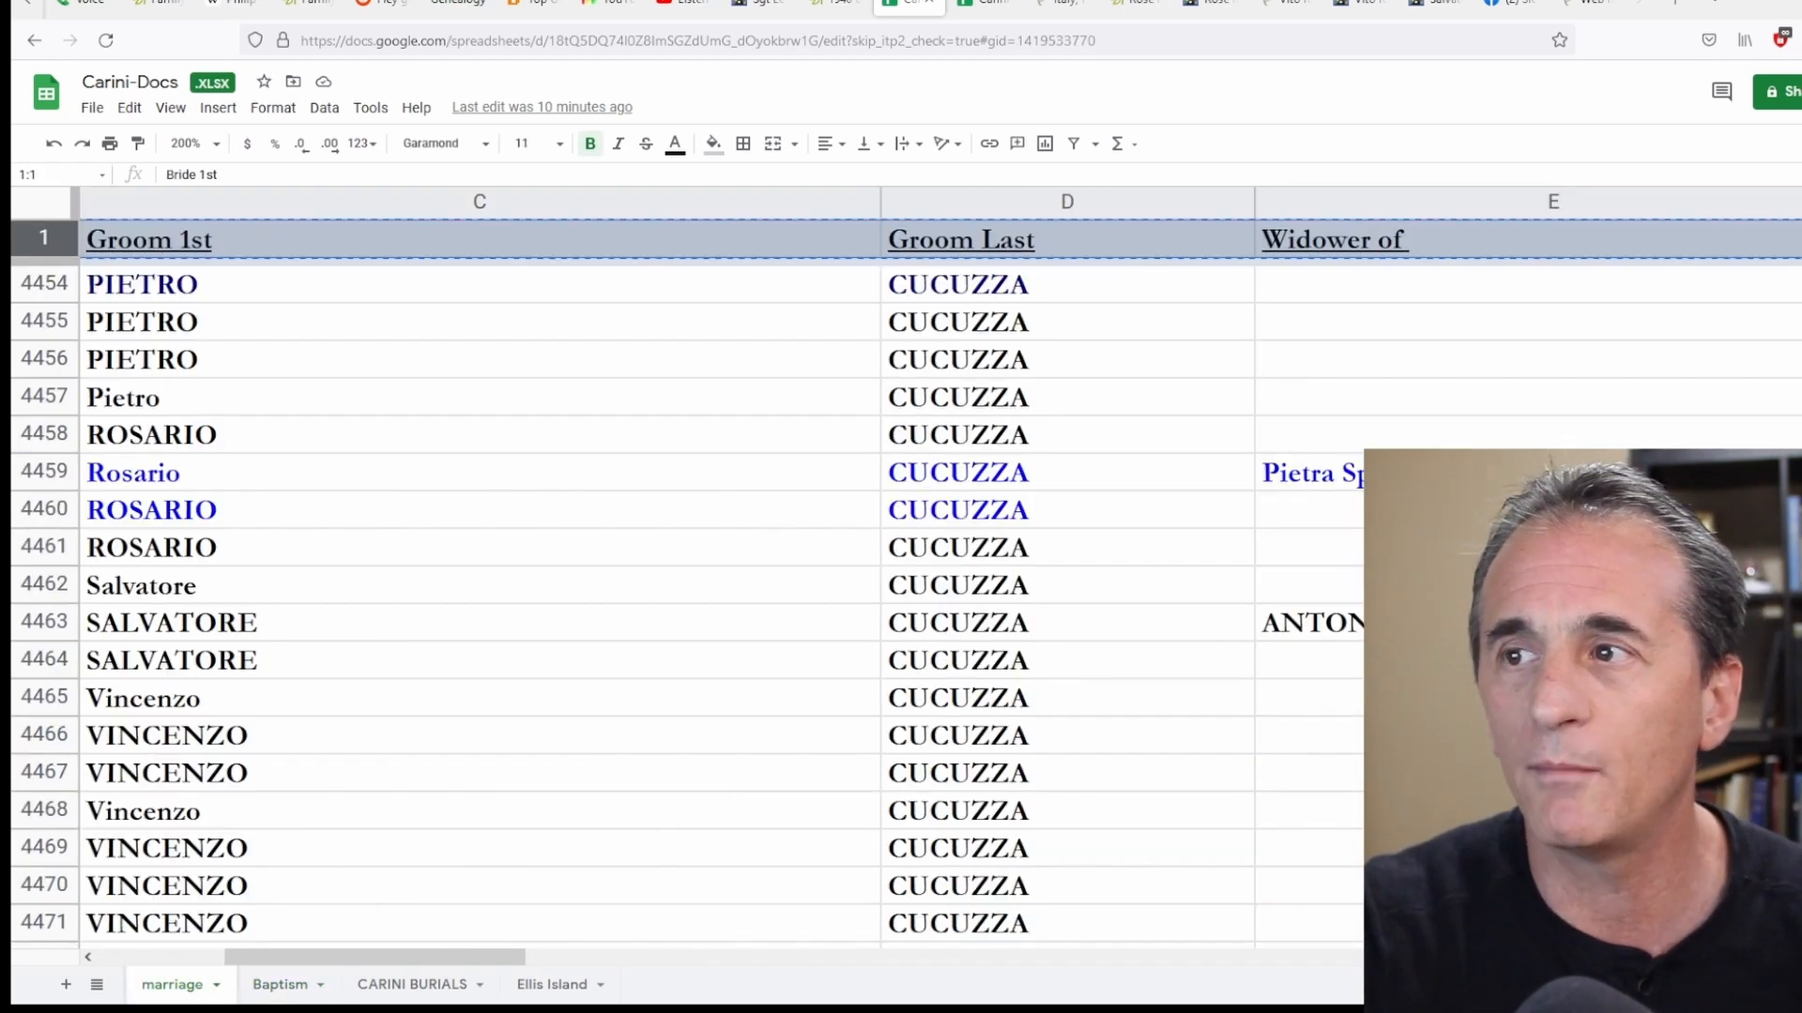
left_click(175, 957)
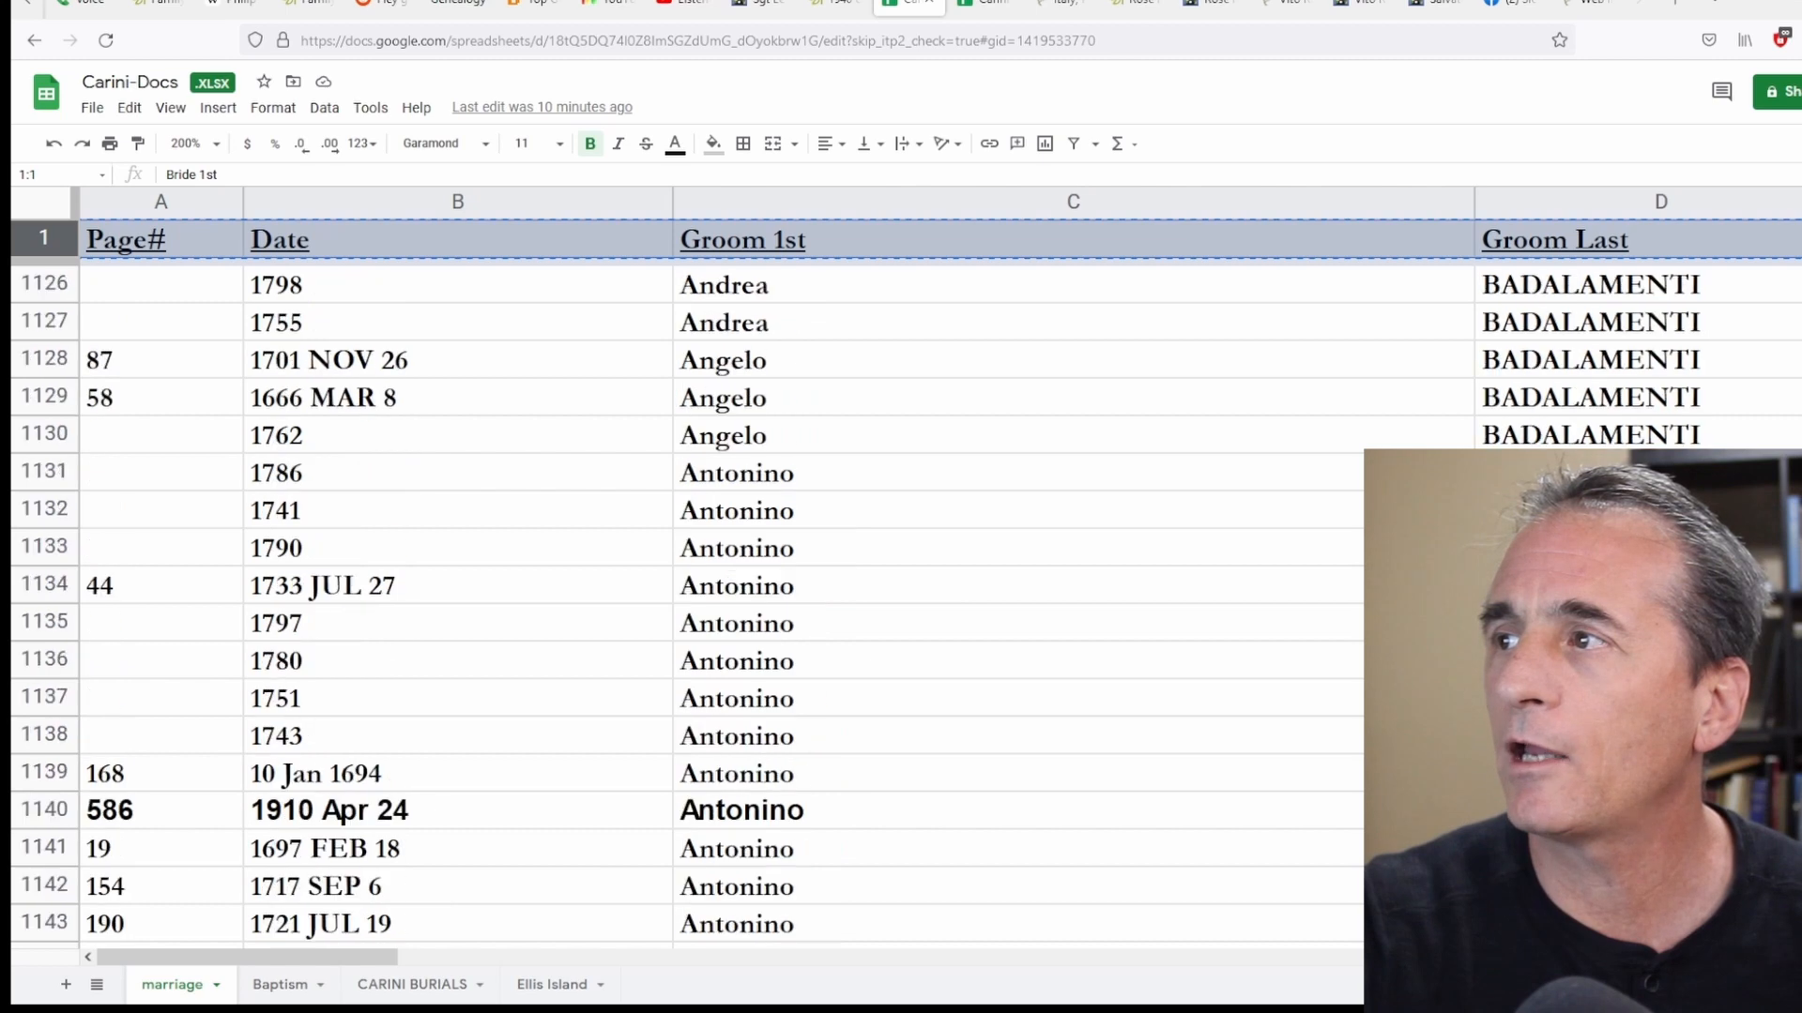
scroll(721, 604, "down", 20)
scroll(720, 604, "up", 20)
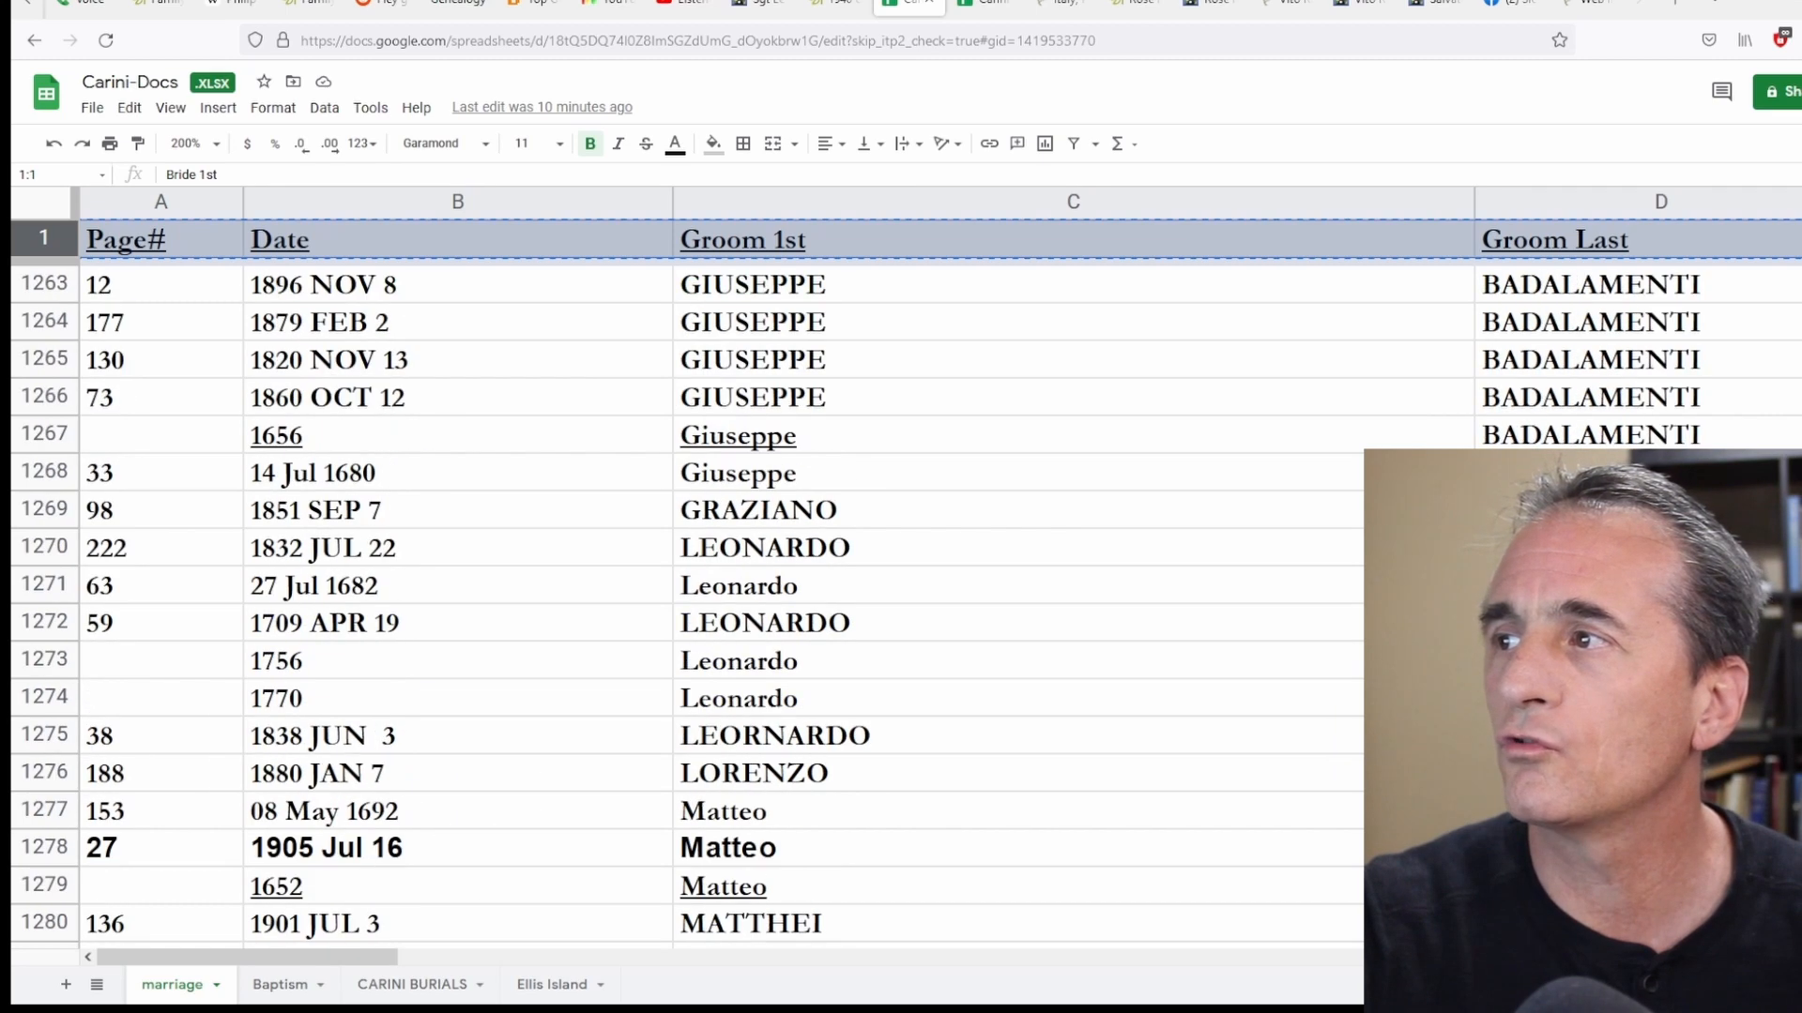
scroll(1025, 555, "down", 20)
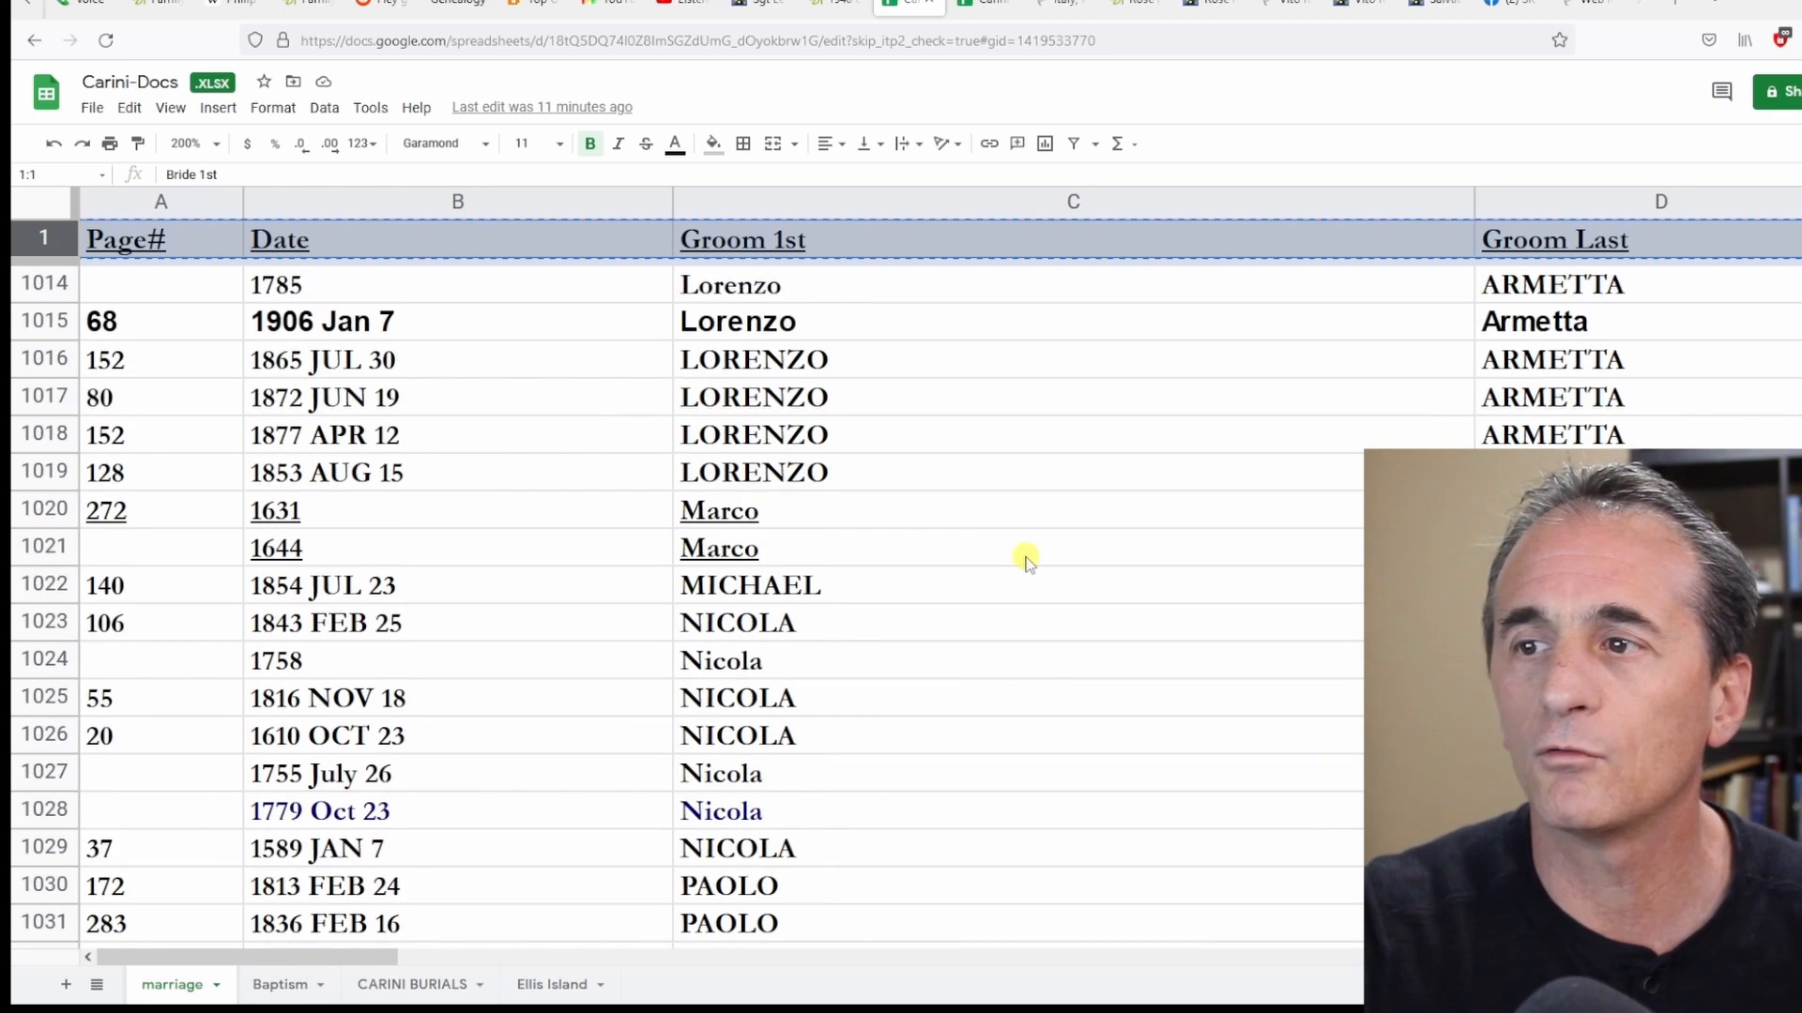
scroll(1025, 563, "down", 2)
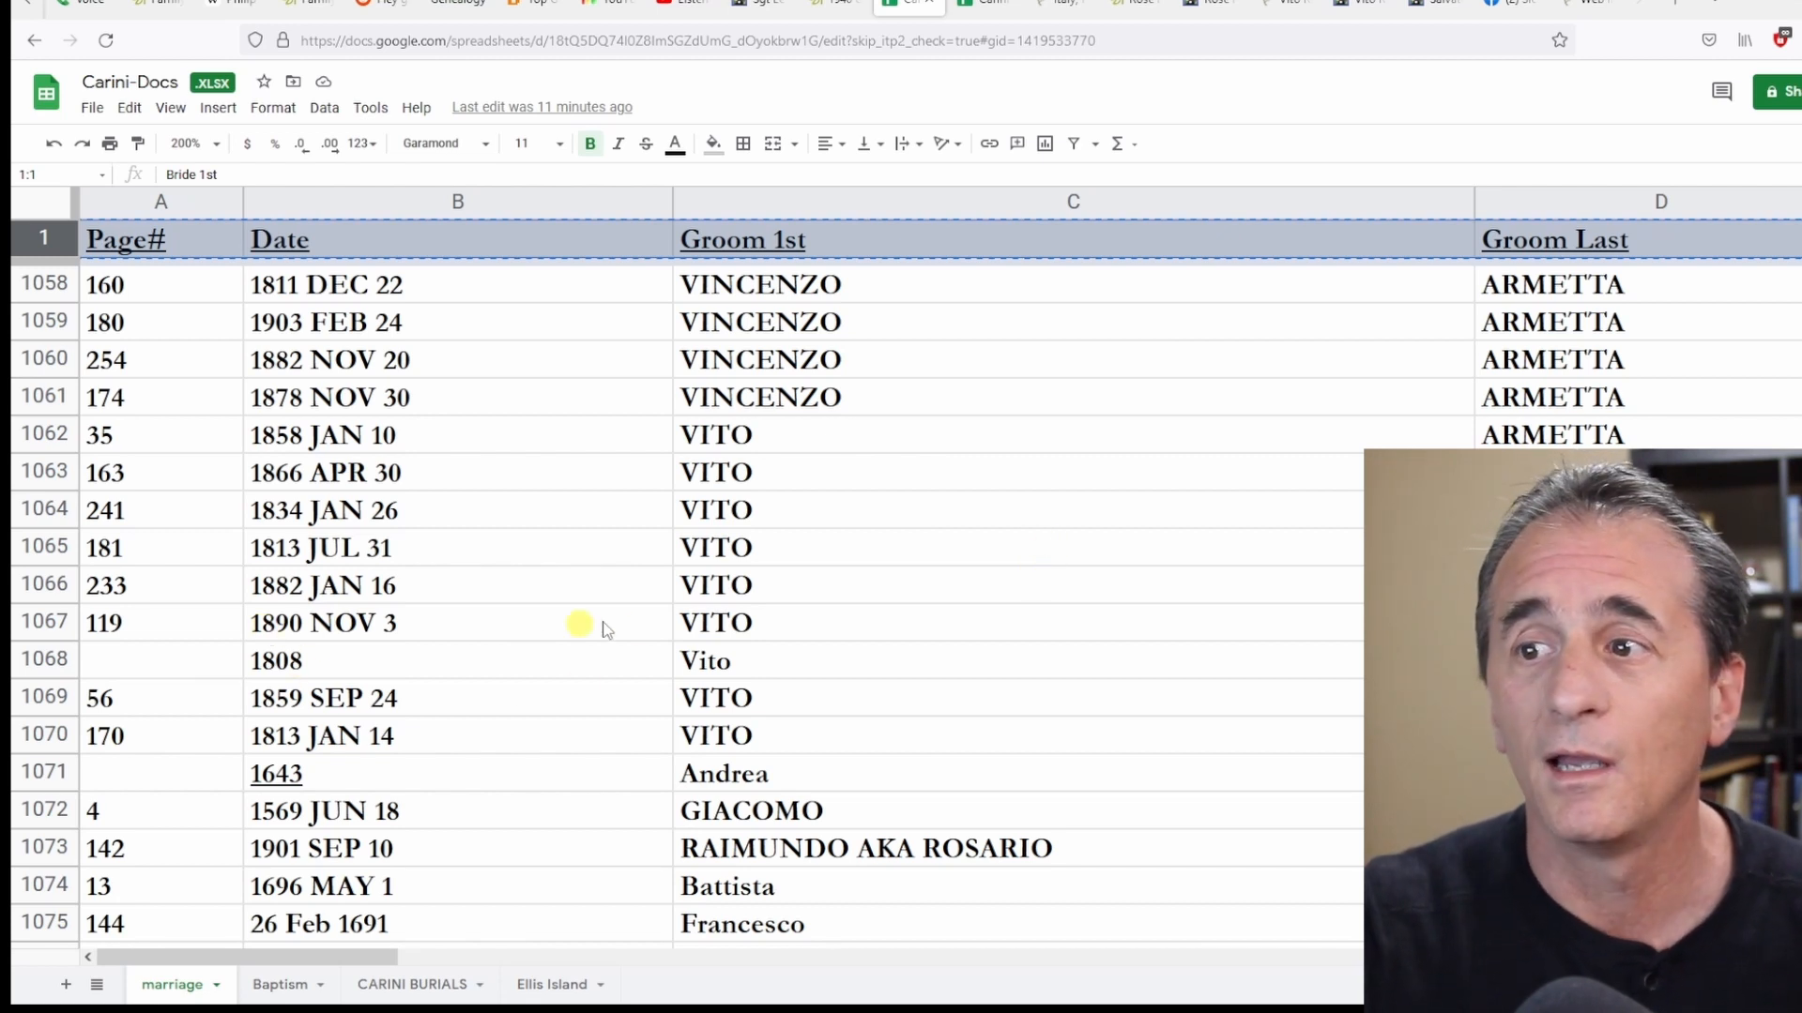
left_click(49, 737)
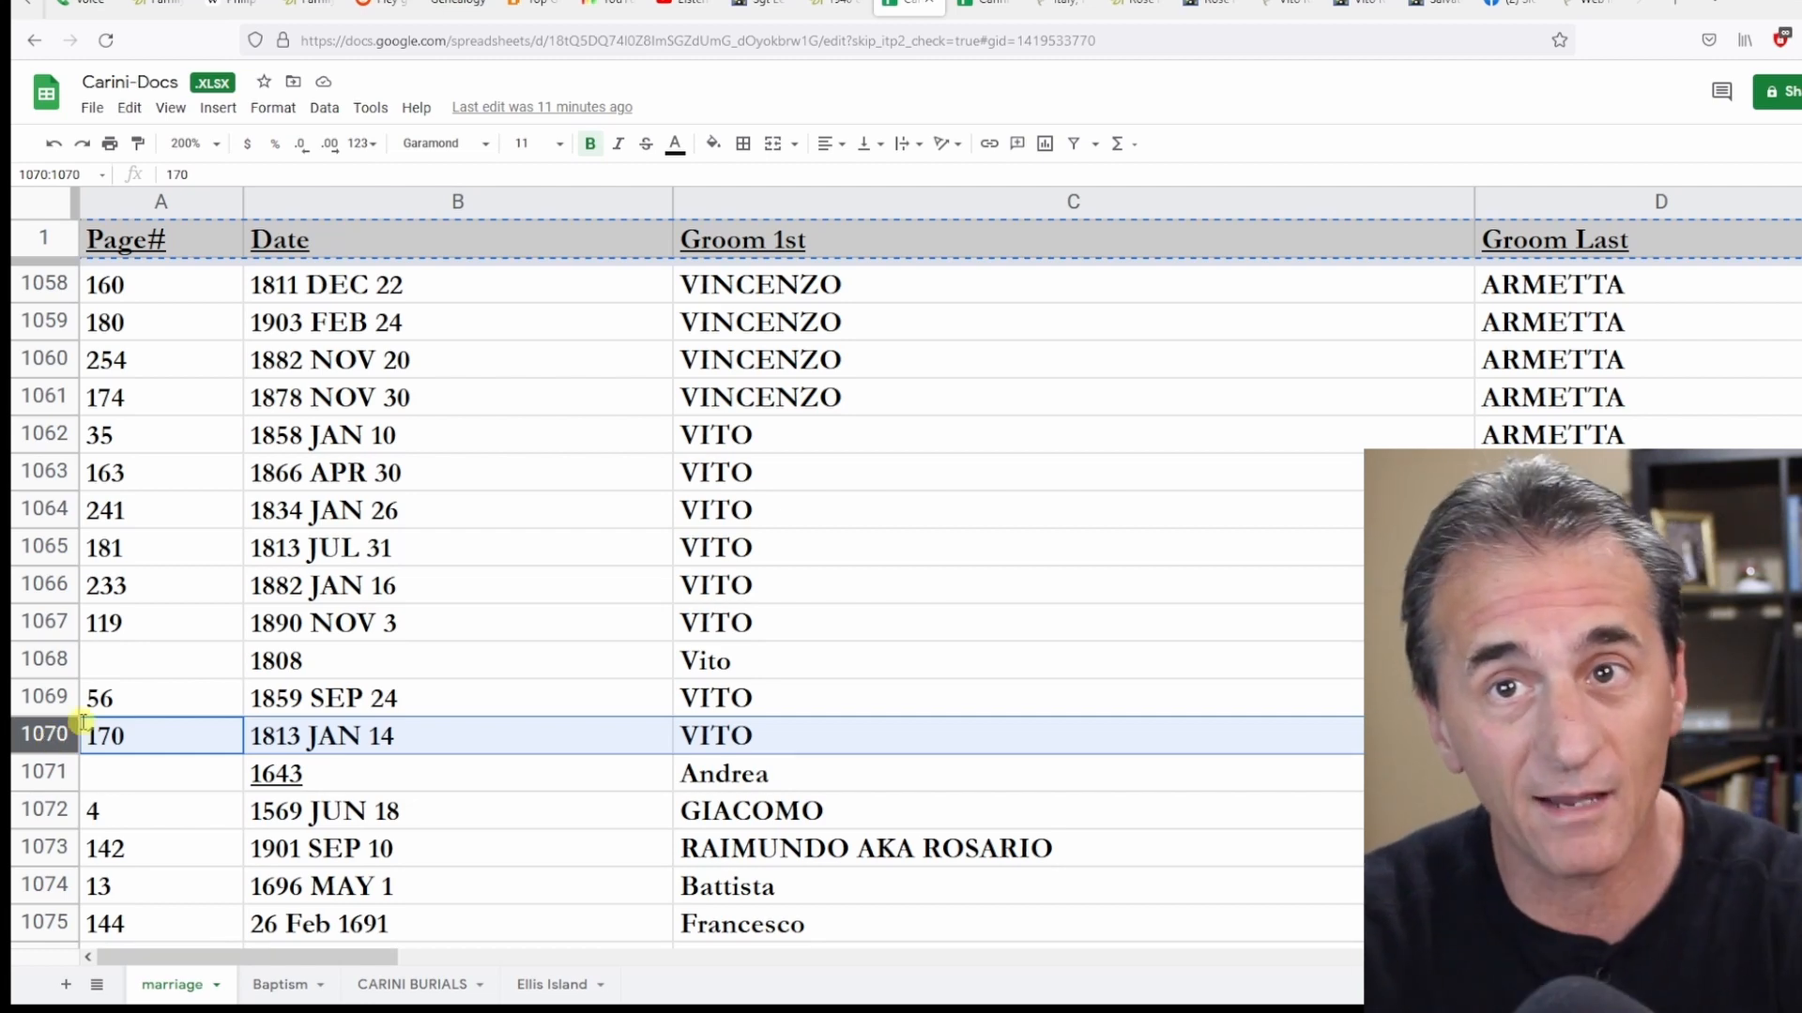
left_click_drag(302, 959, 1180, 941)
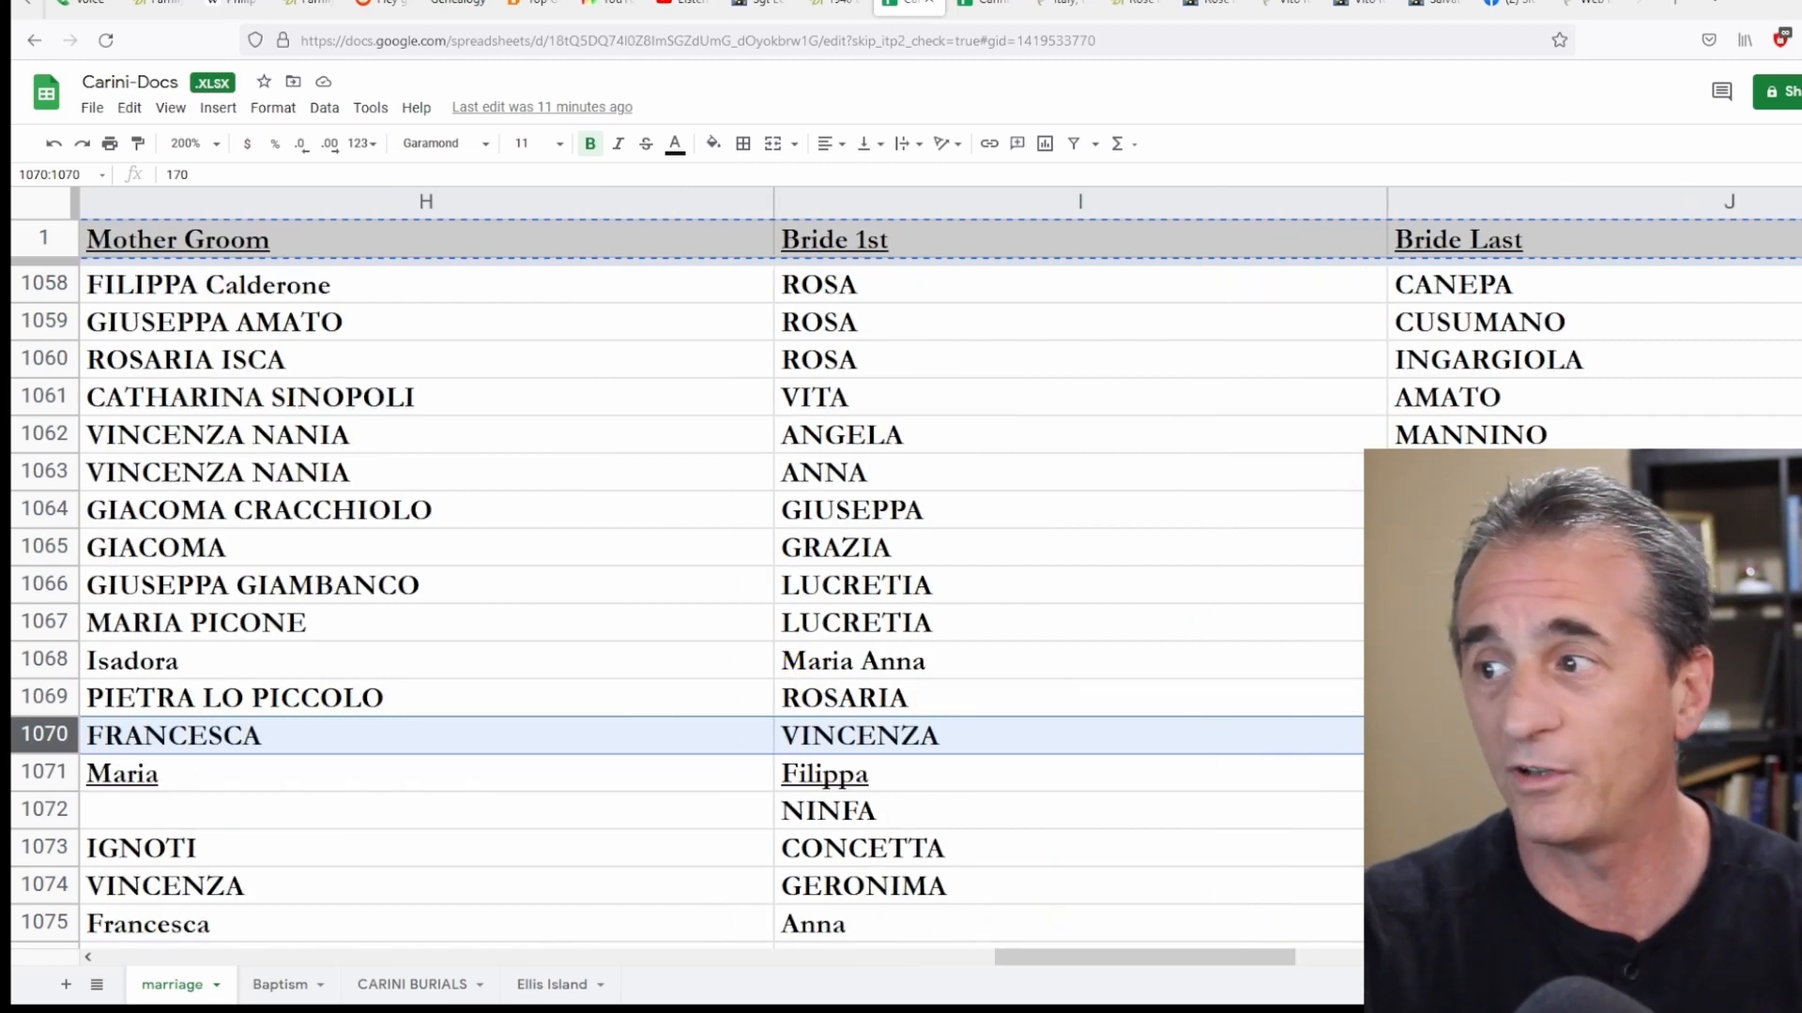
left_click(977, 8)
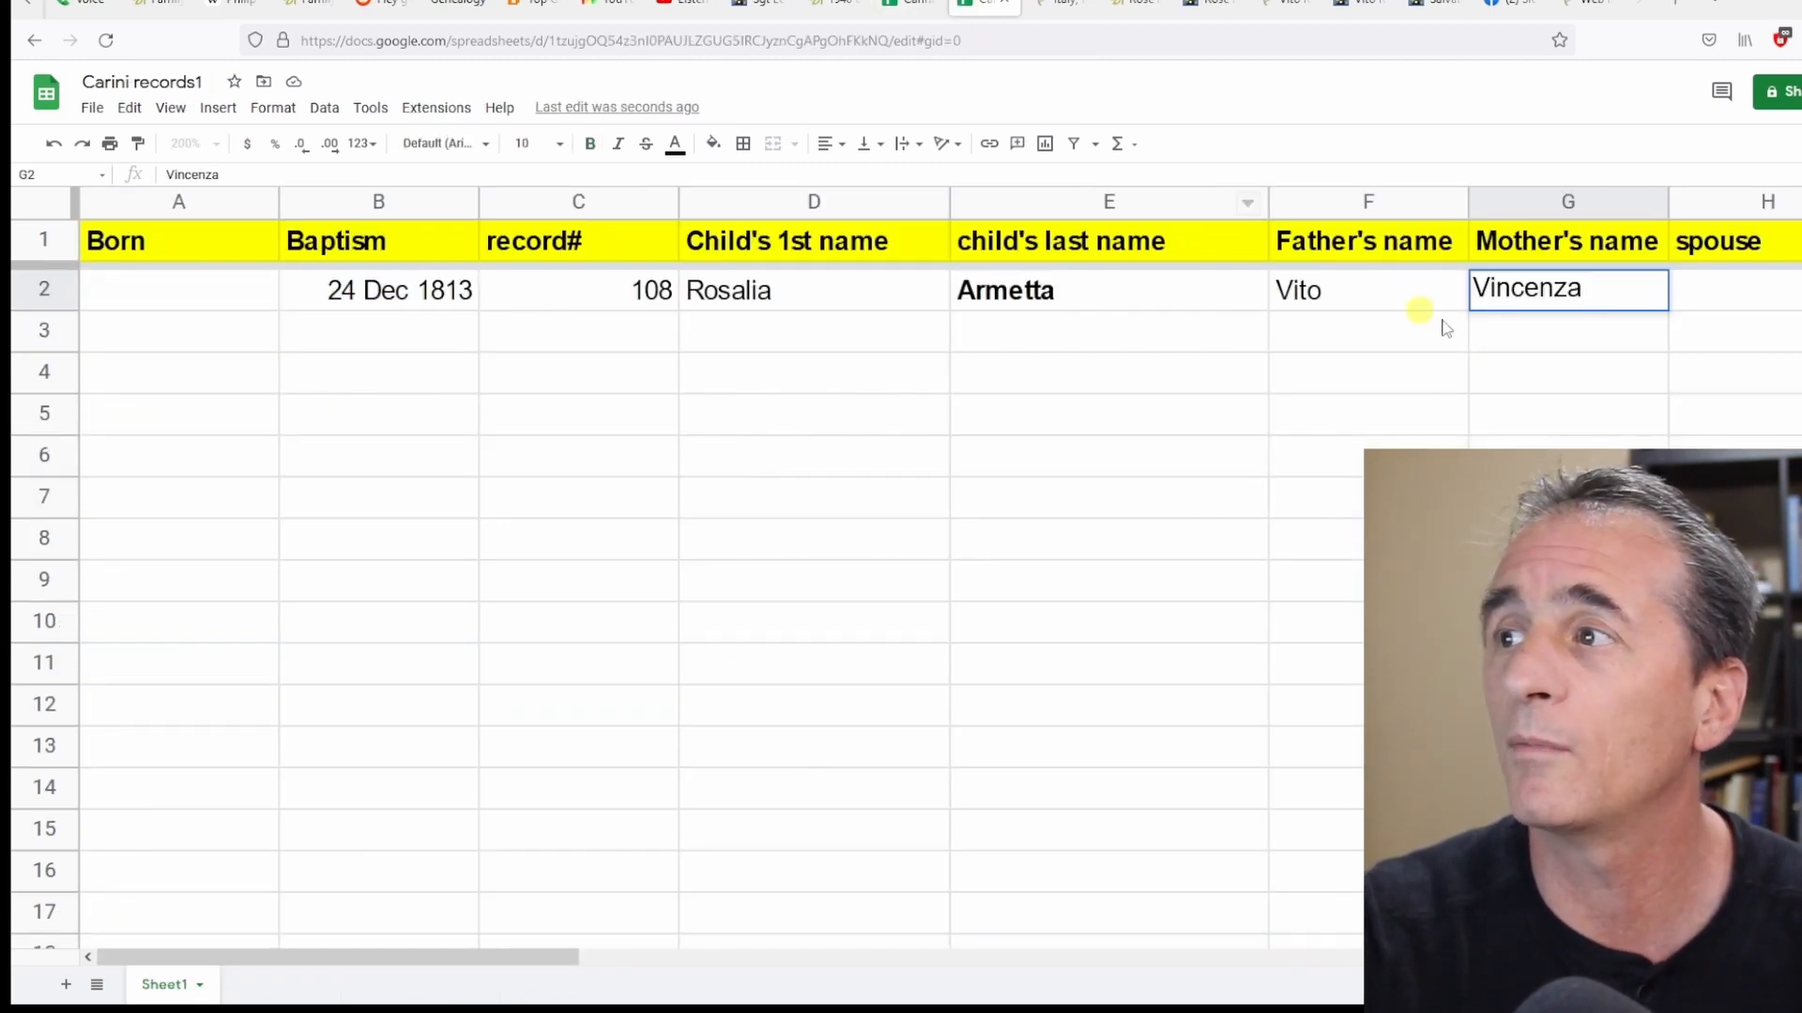
left_click(1602, 312)
type("Vincenza Nania")
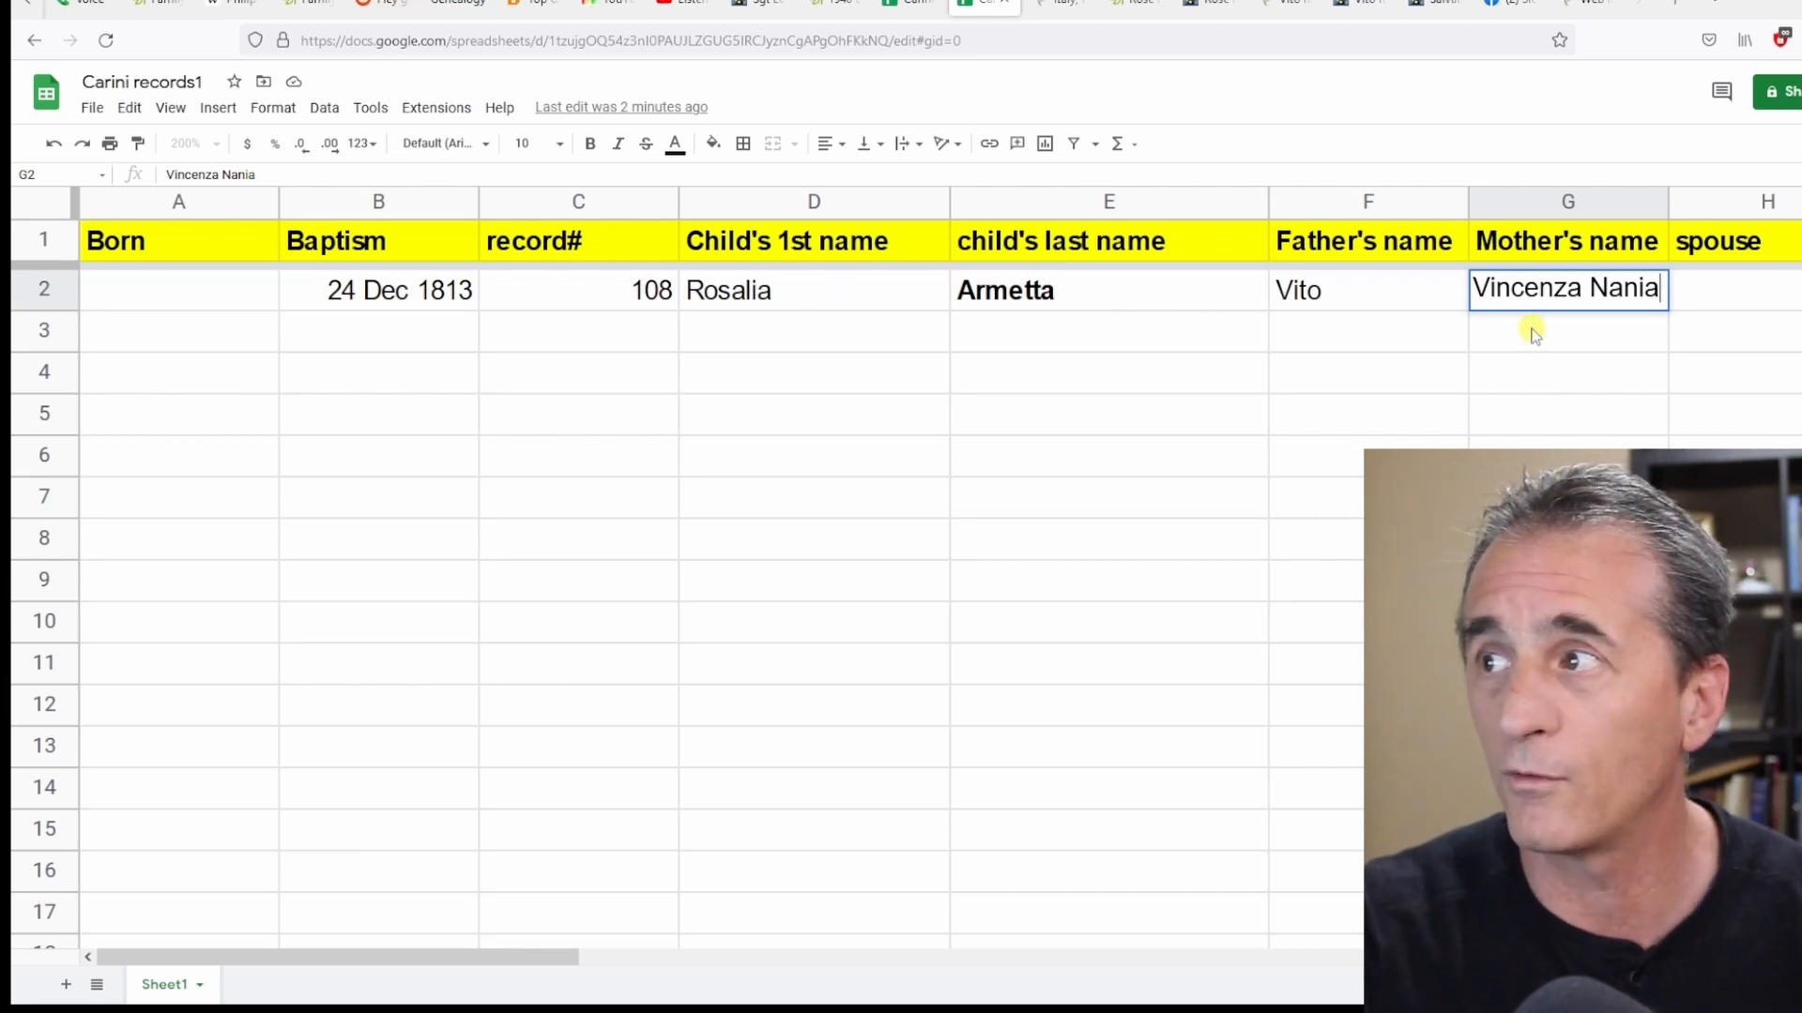
key("ctrl+f")
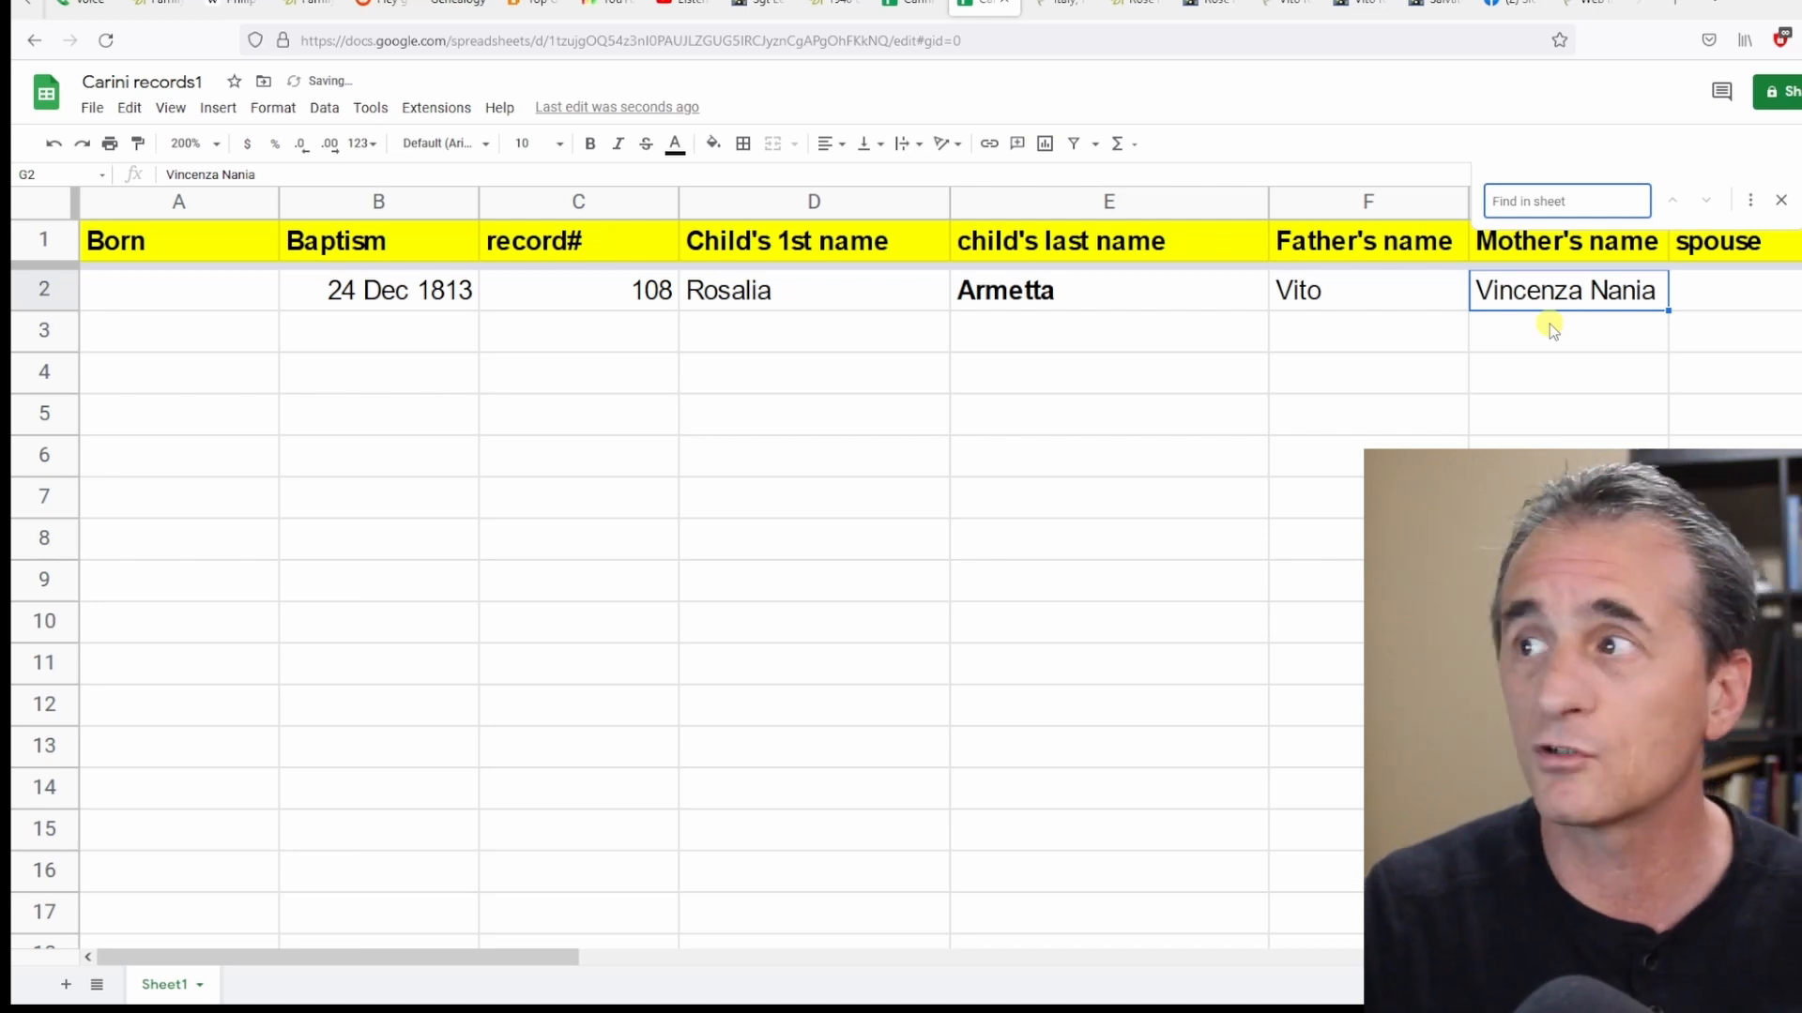
type("vicnenza")
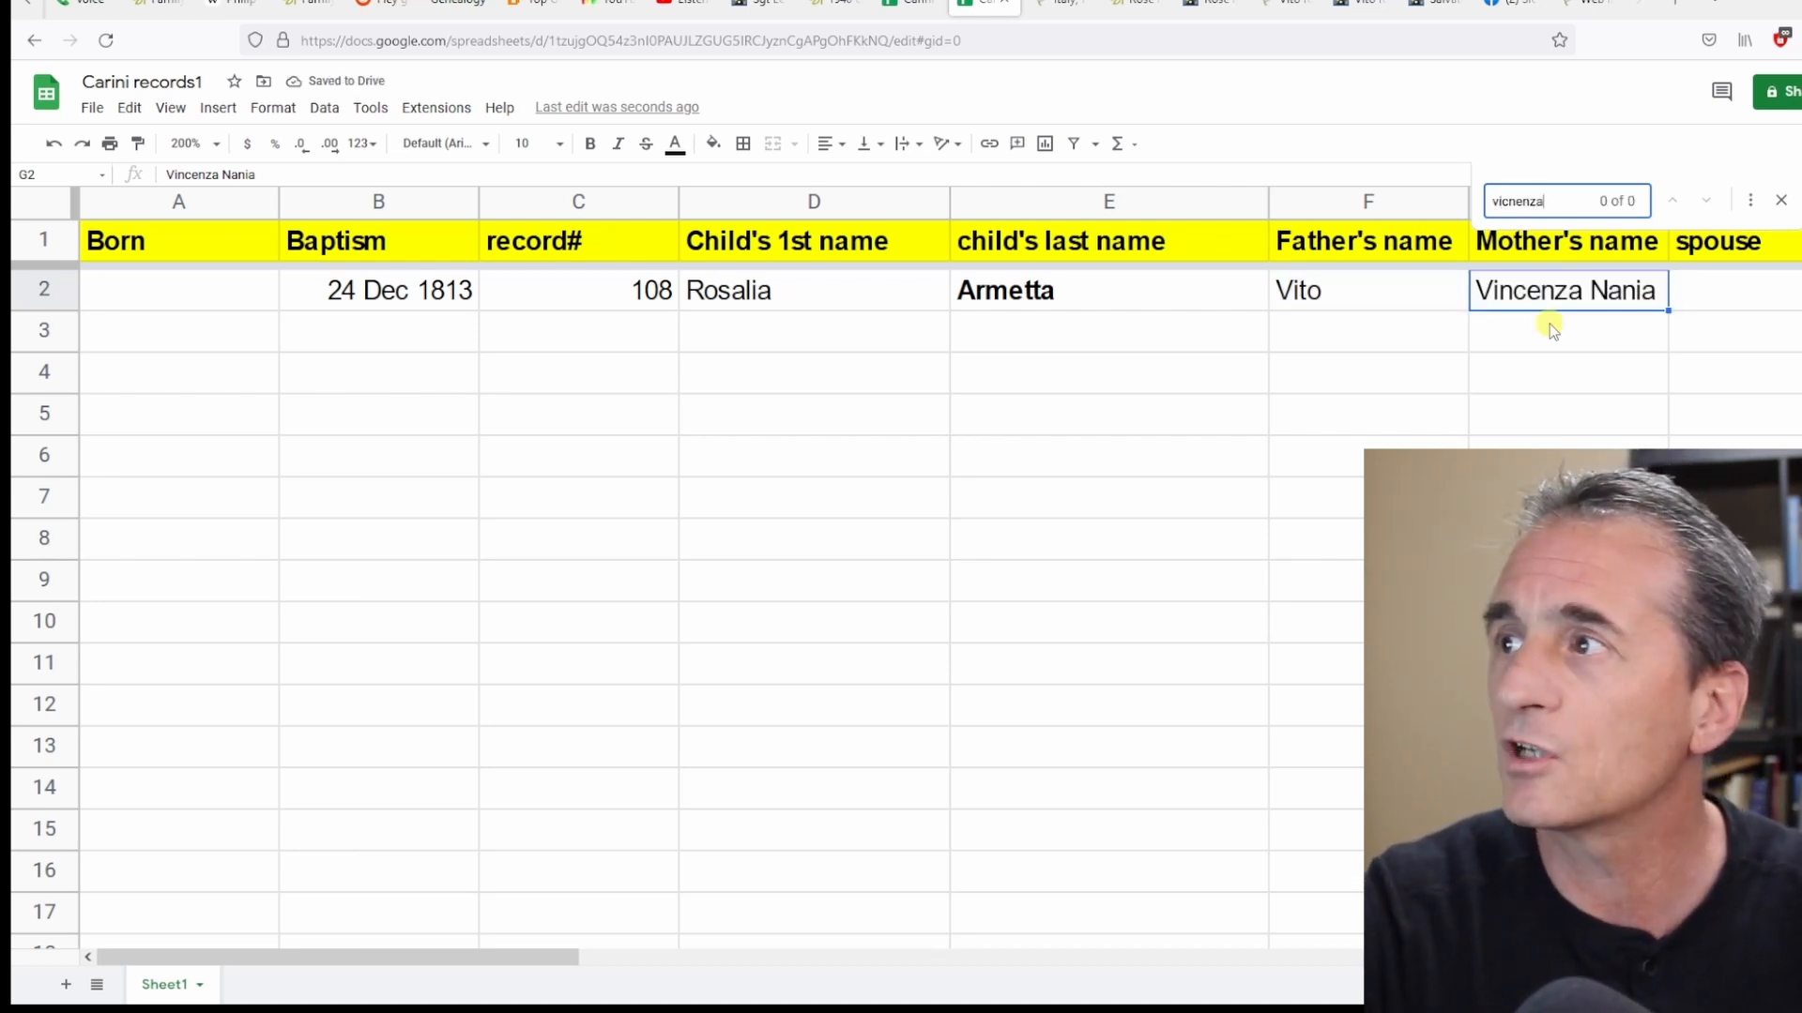
key("BackSpace")
key("BackSpace")
key("BackSpace")
key("BackSpace")
key("BackSpace")
key("BackSpace")
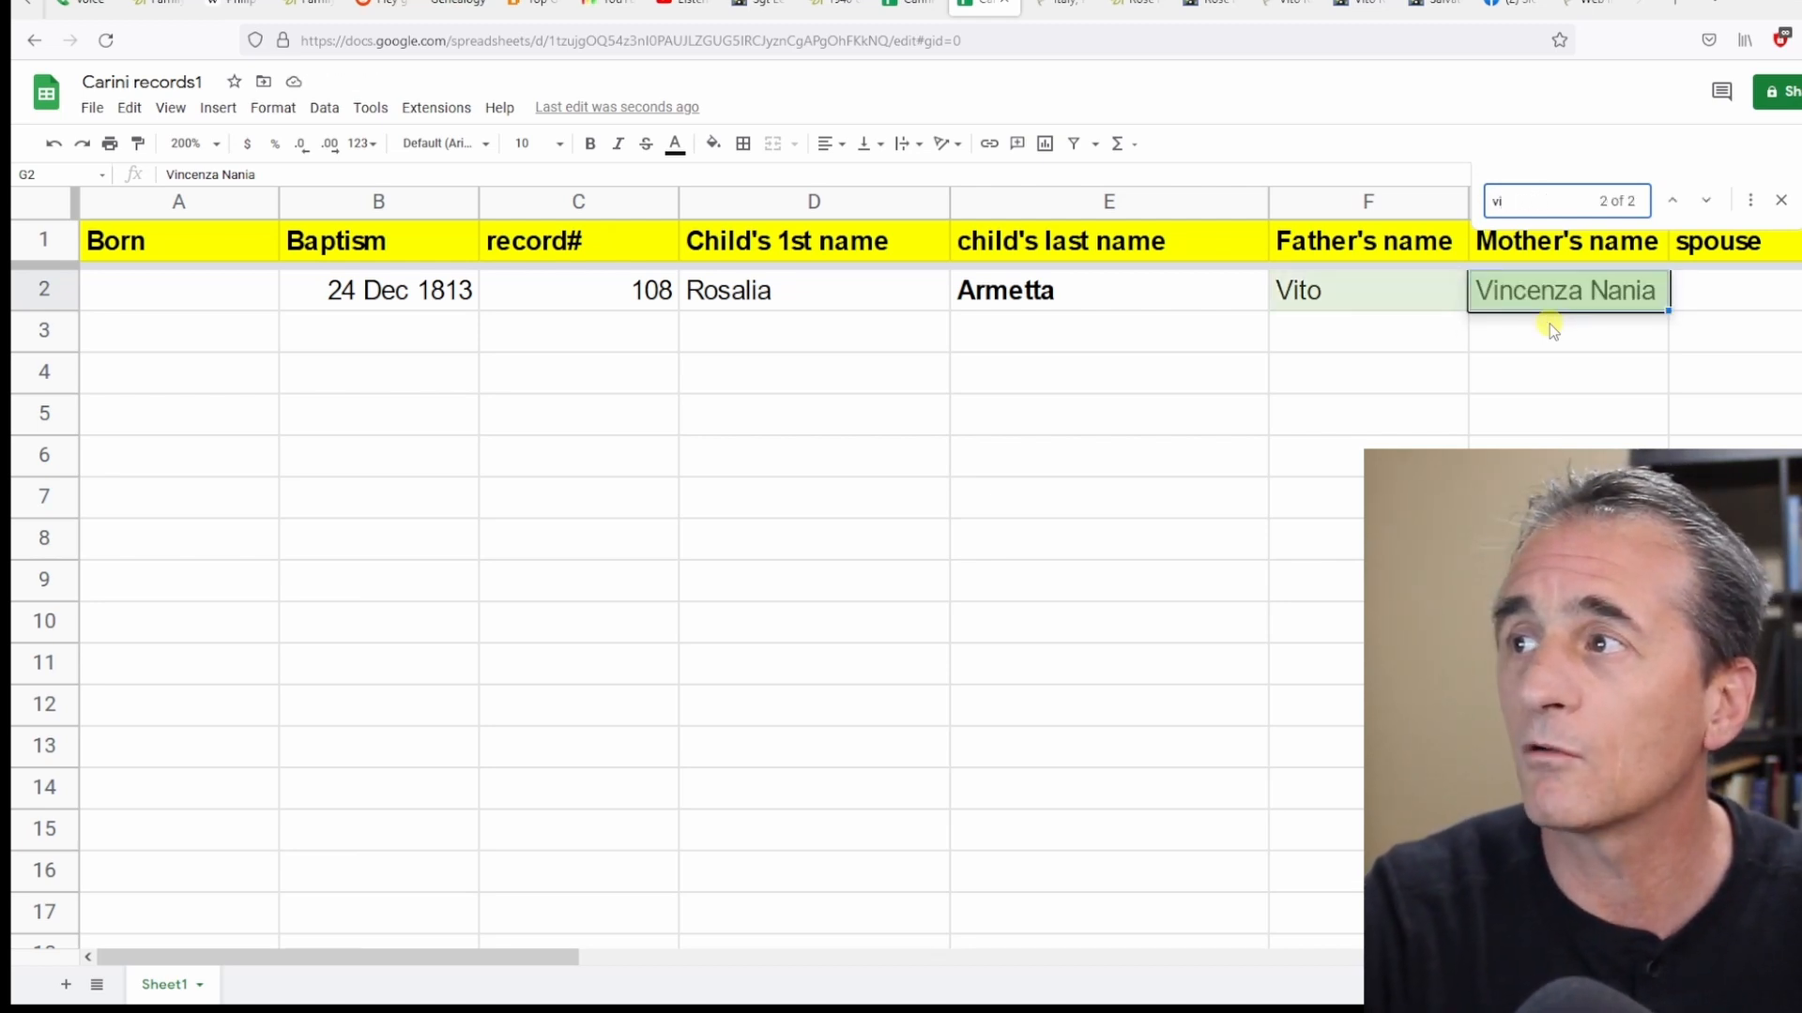
type("ncenza ninaia")
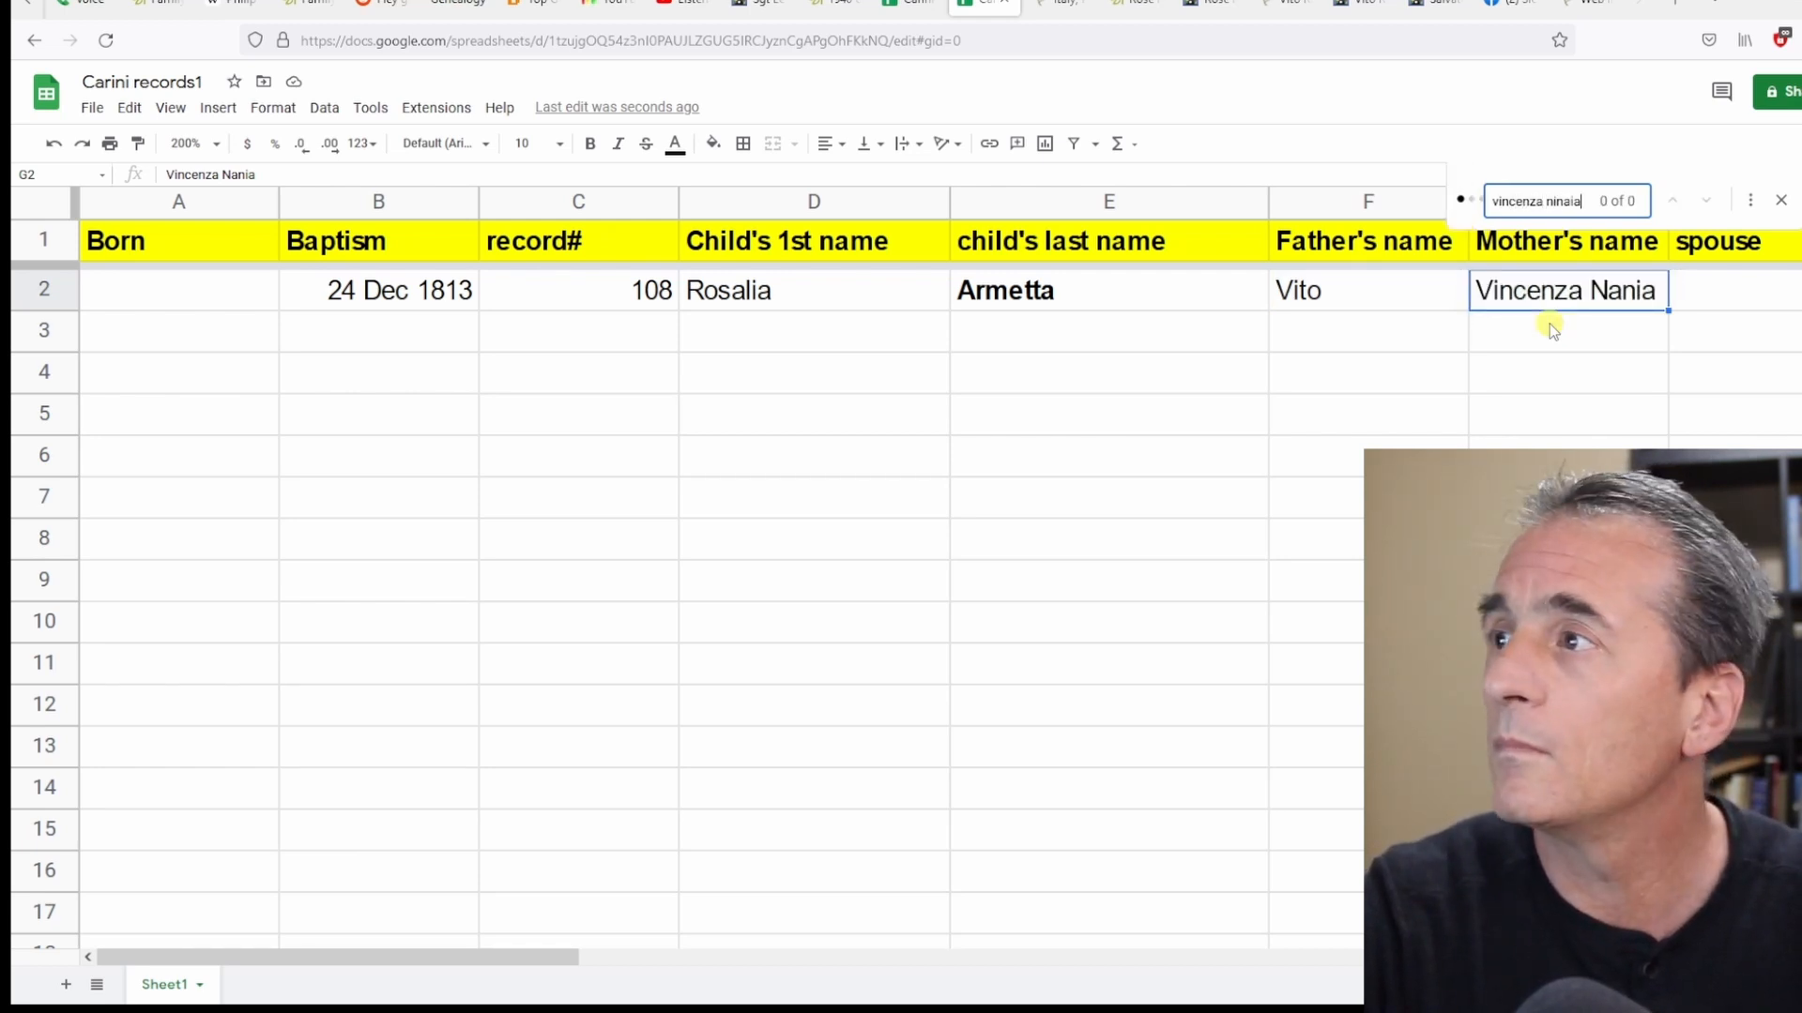
key("BackSpace")
key("BackSpace")
key("BackSpace")
key("BackSpace")
key("BackSpace")
type("ania")
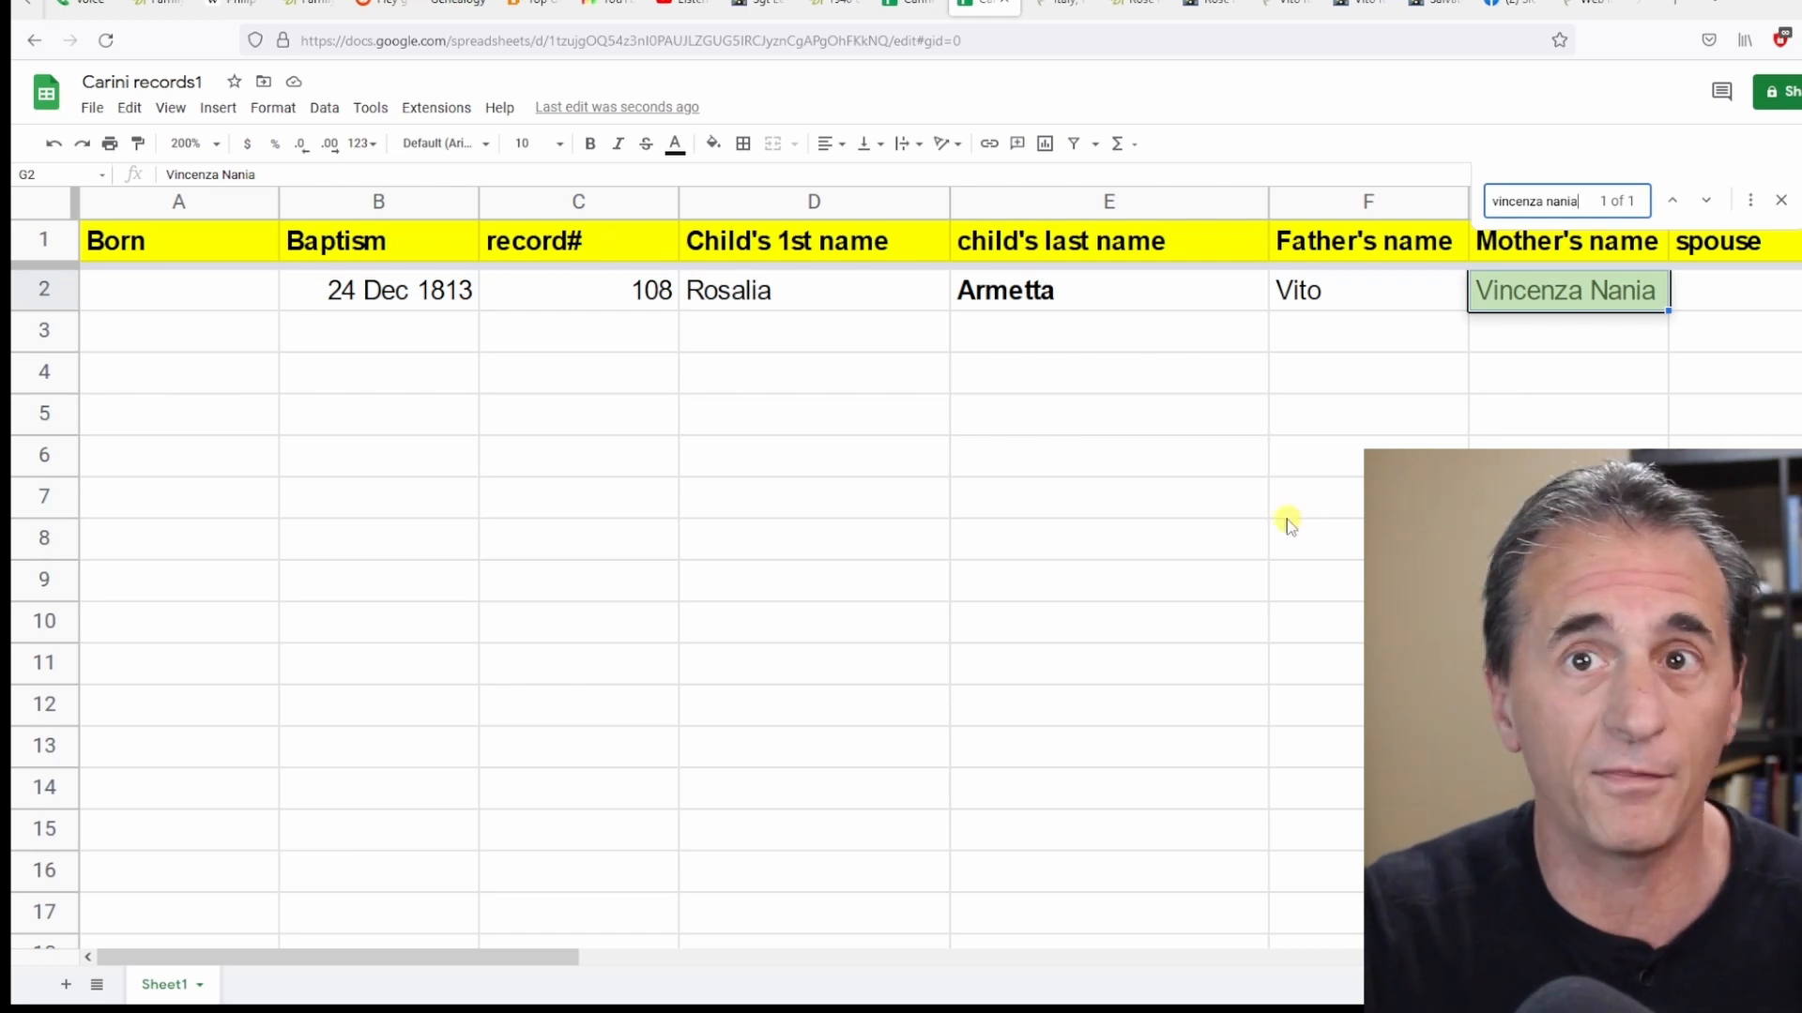
left_click(1780, 199)
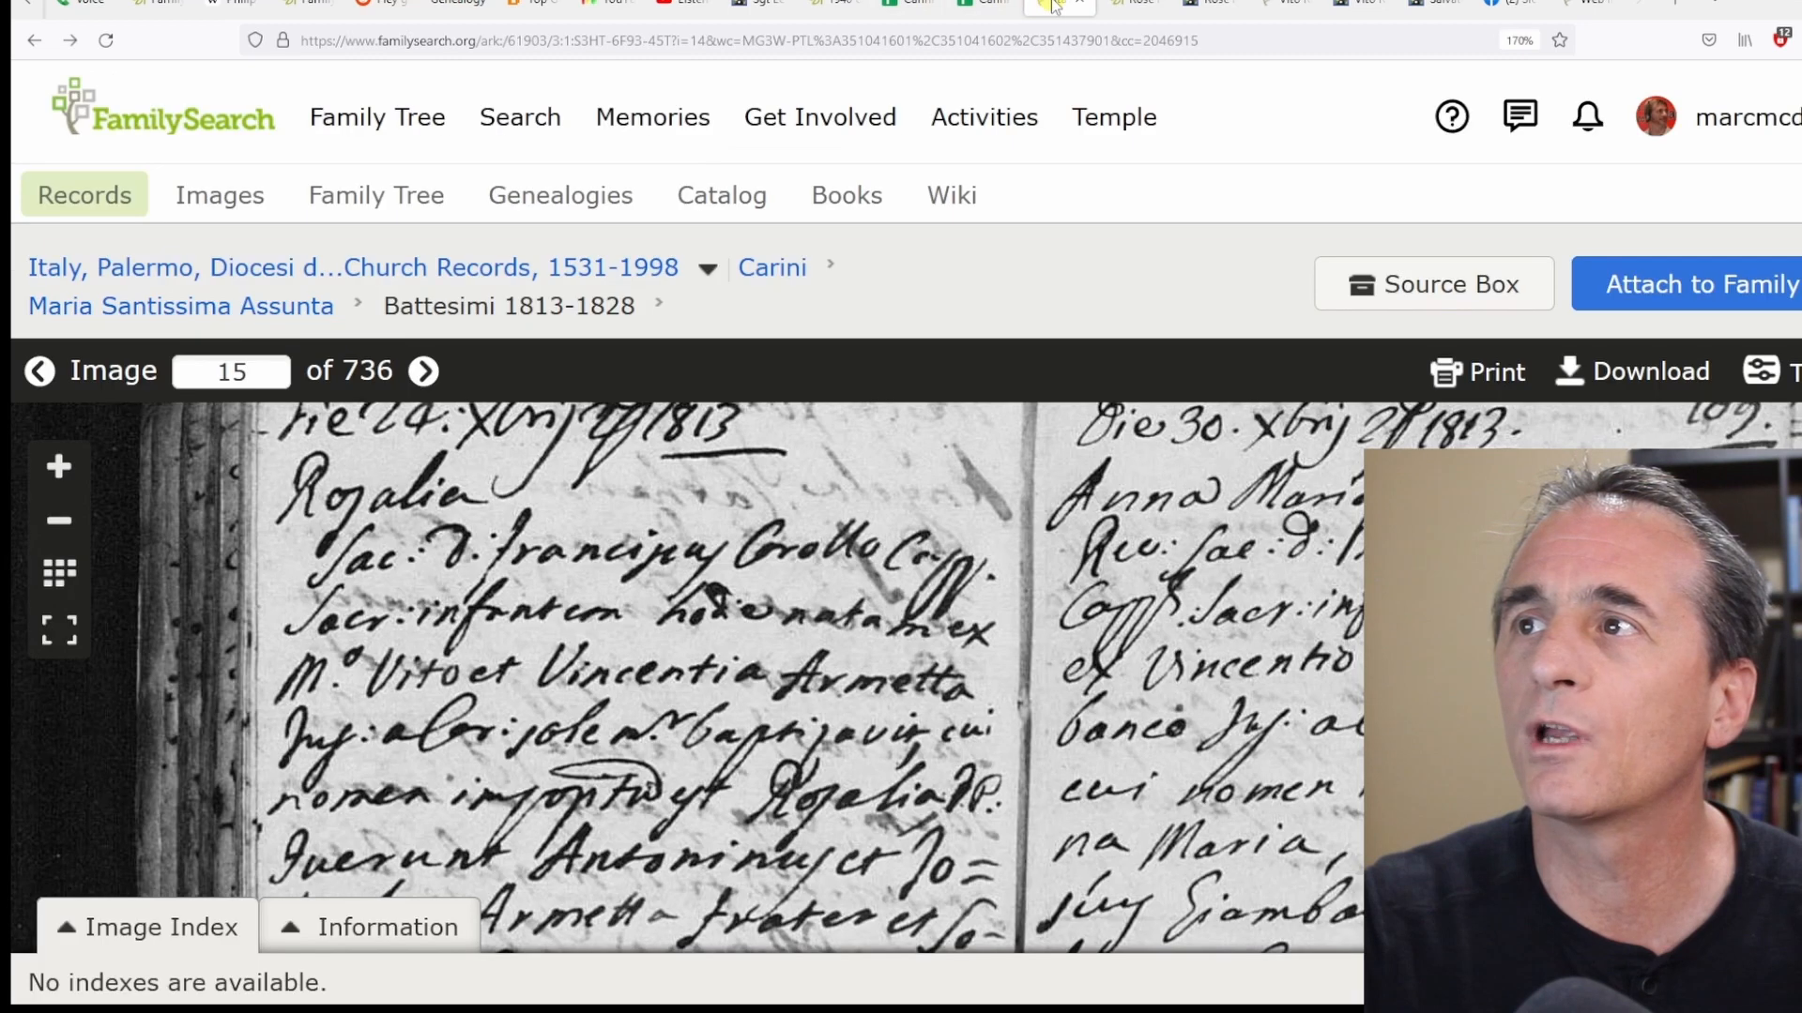
Copy the URL of the FamilySearch record image page.
left_click(1059, 6)
left_click(412, 40)
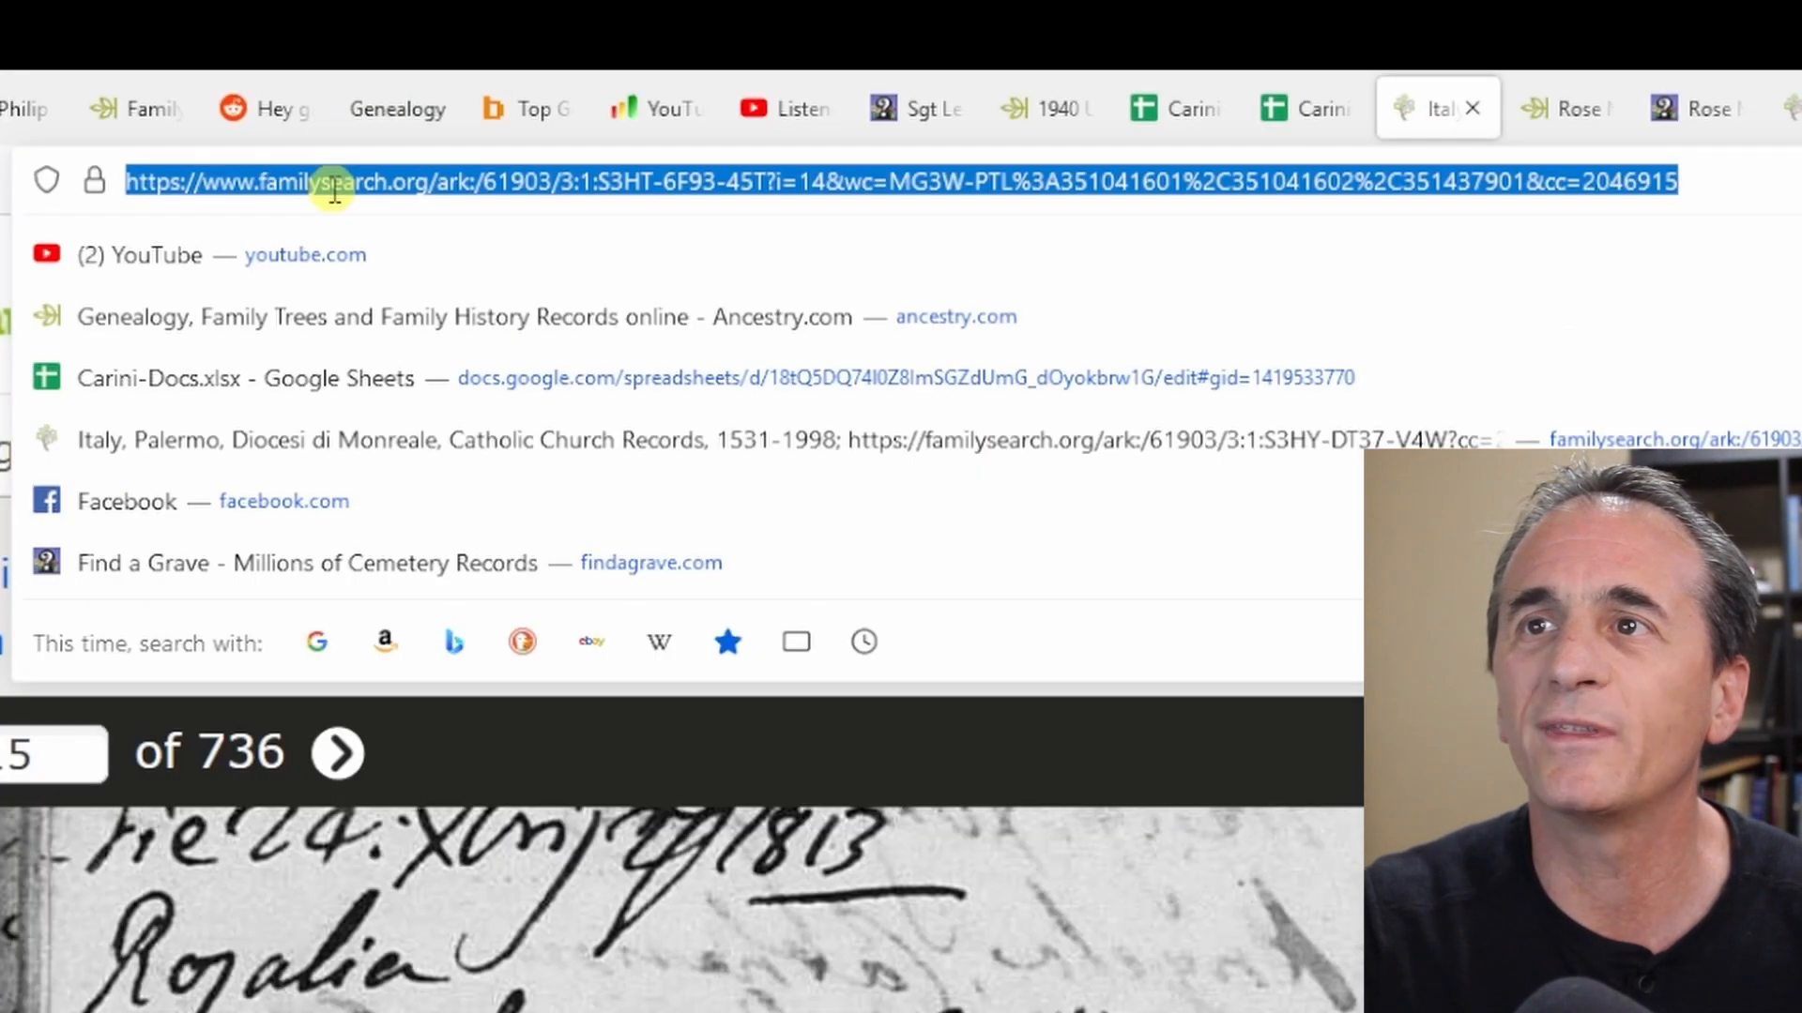
right_click(418, 42)
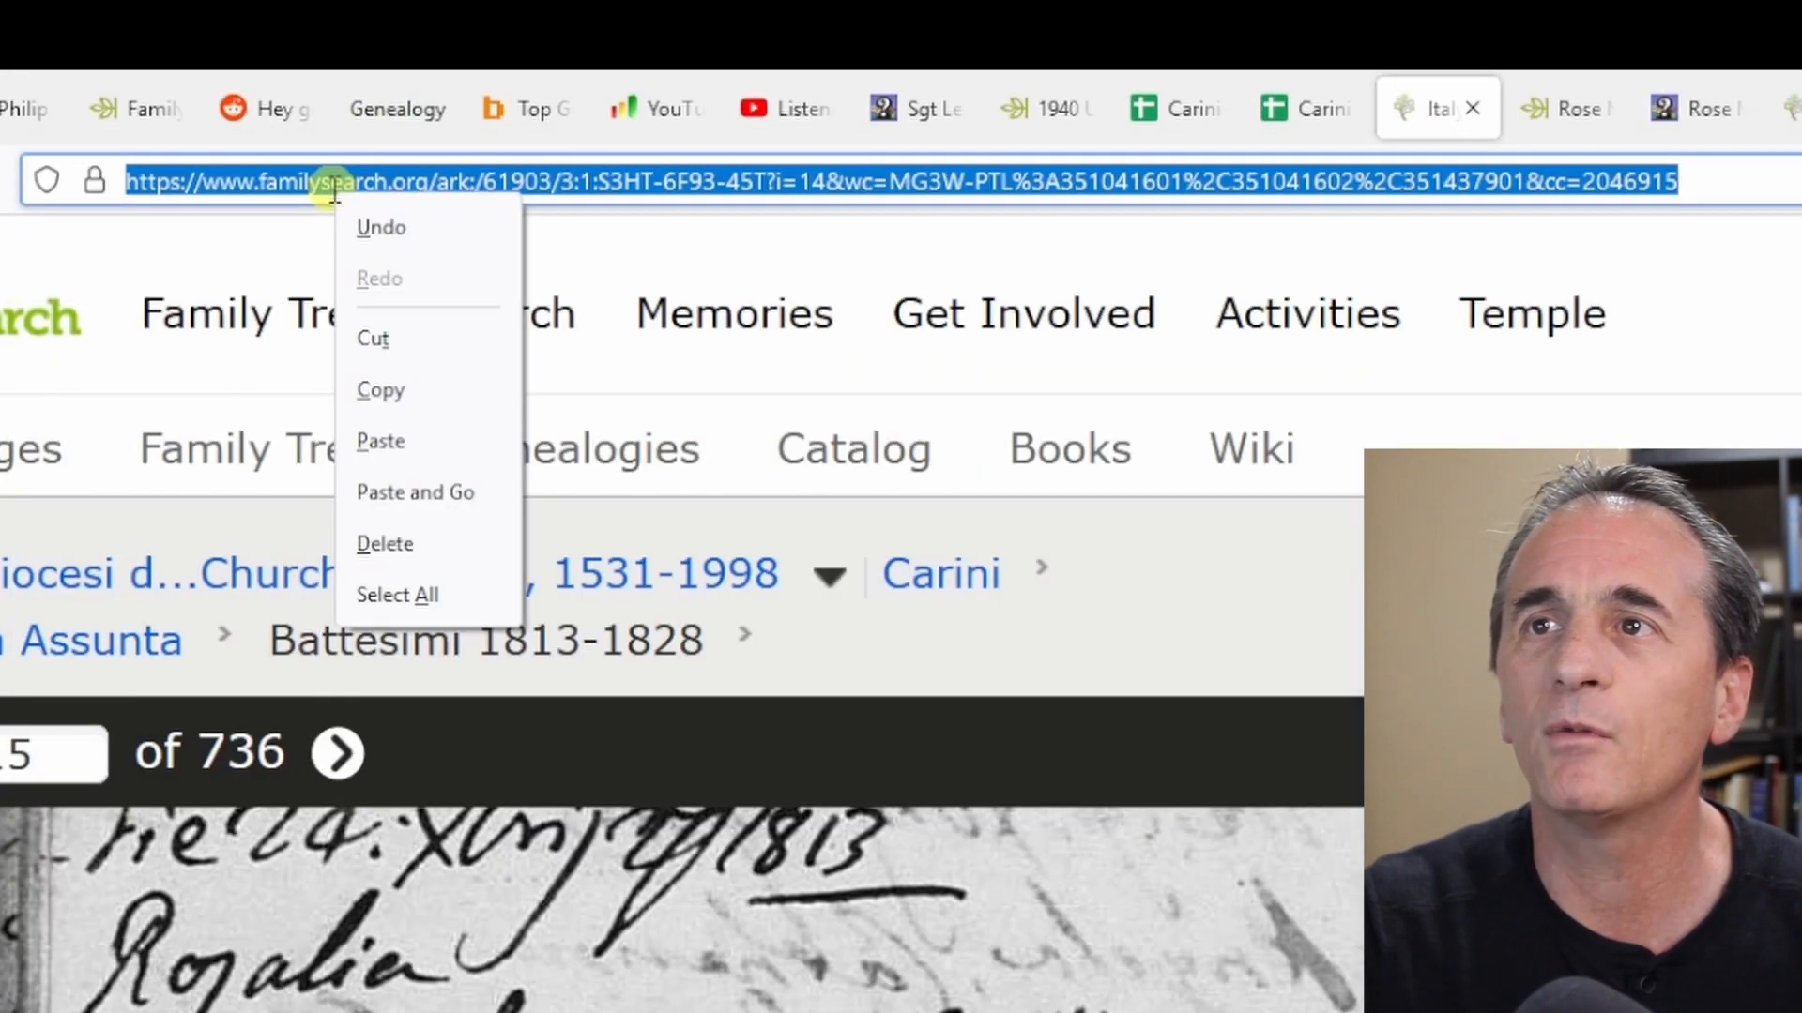
left_click(385, 391)
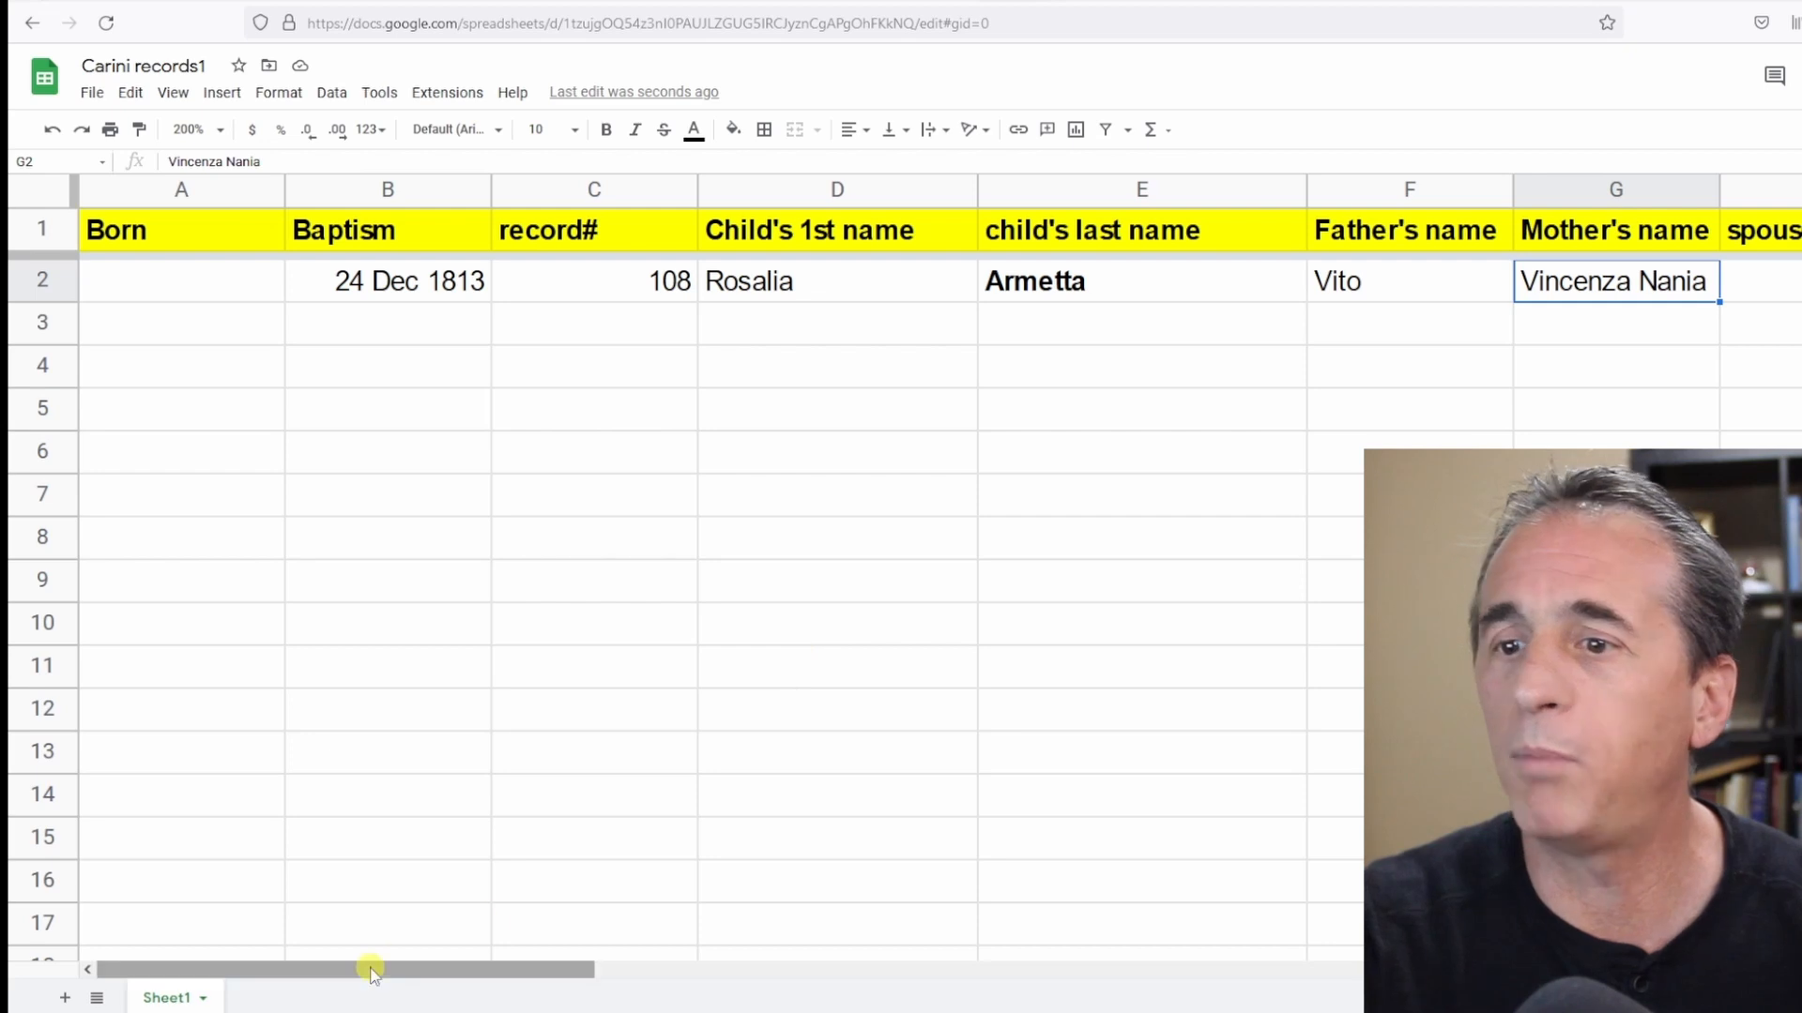
left_click(44, 282)
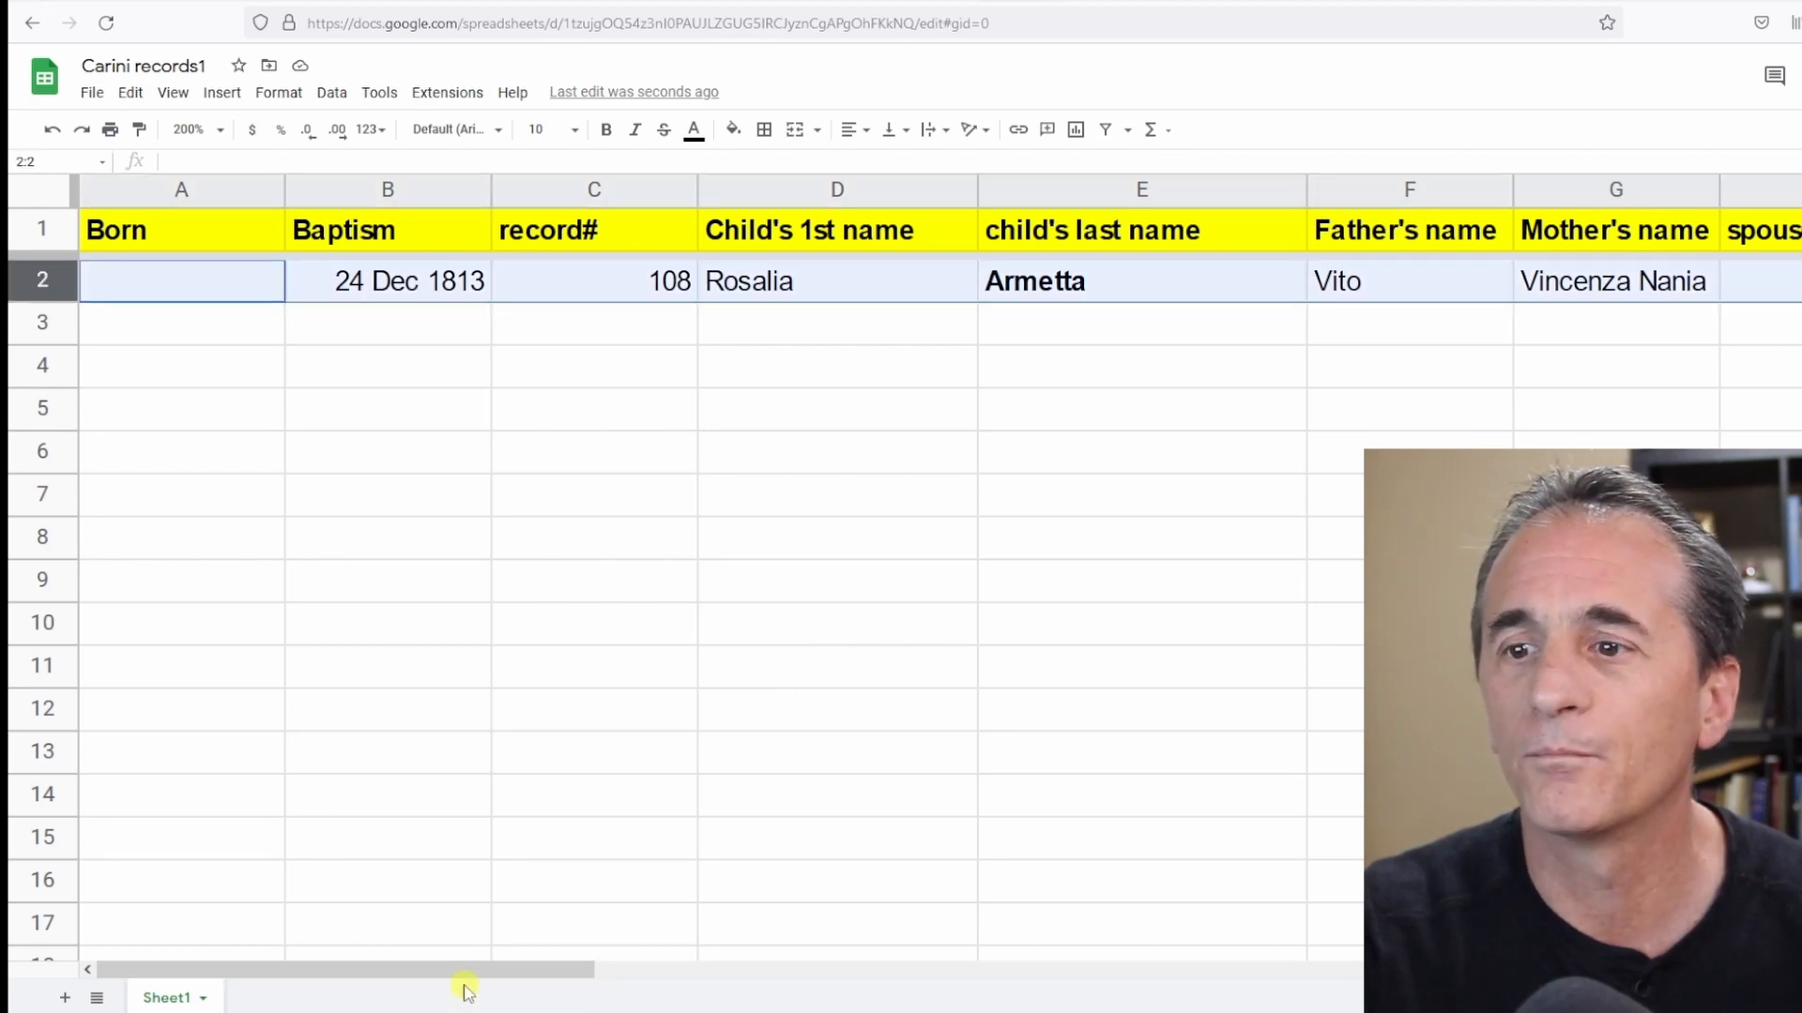
left_click_drag(462, 971, 740, 952)
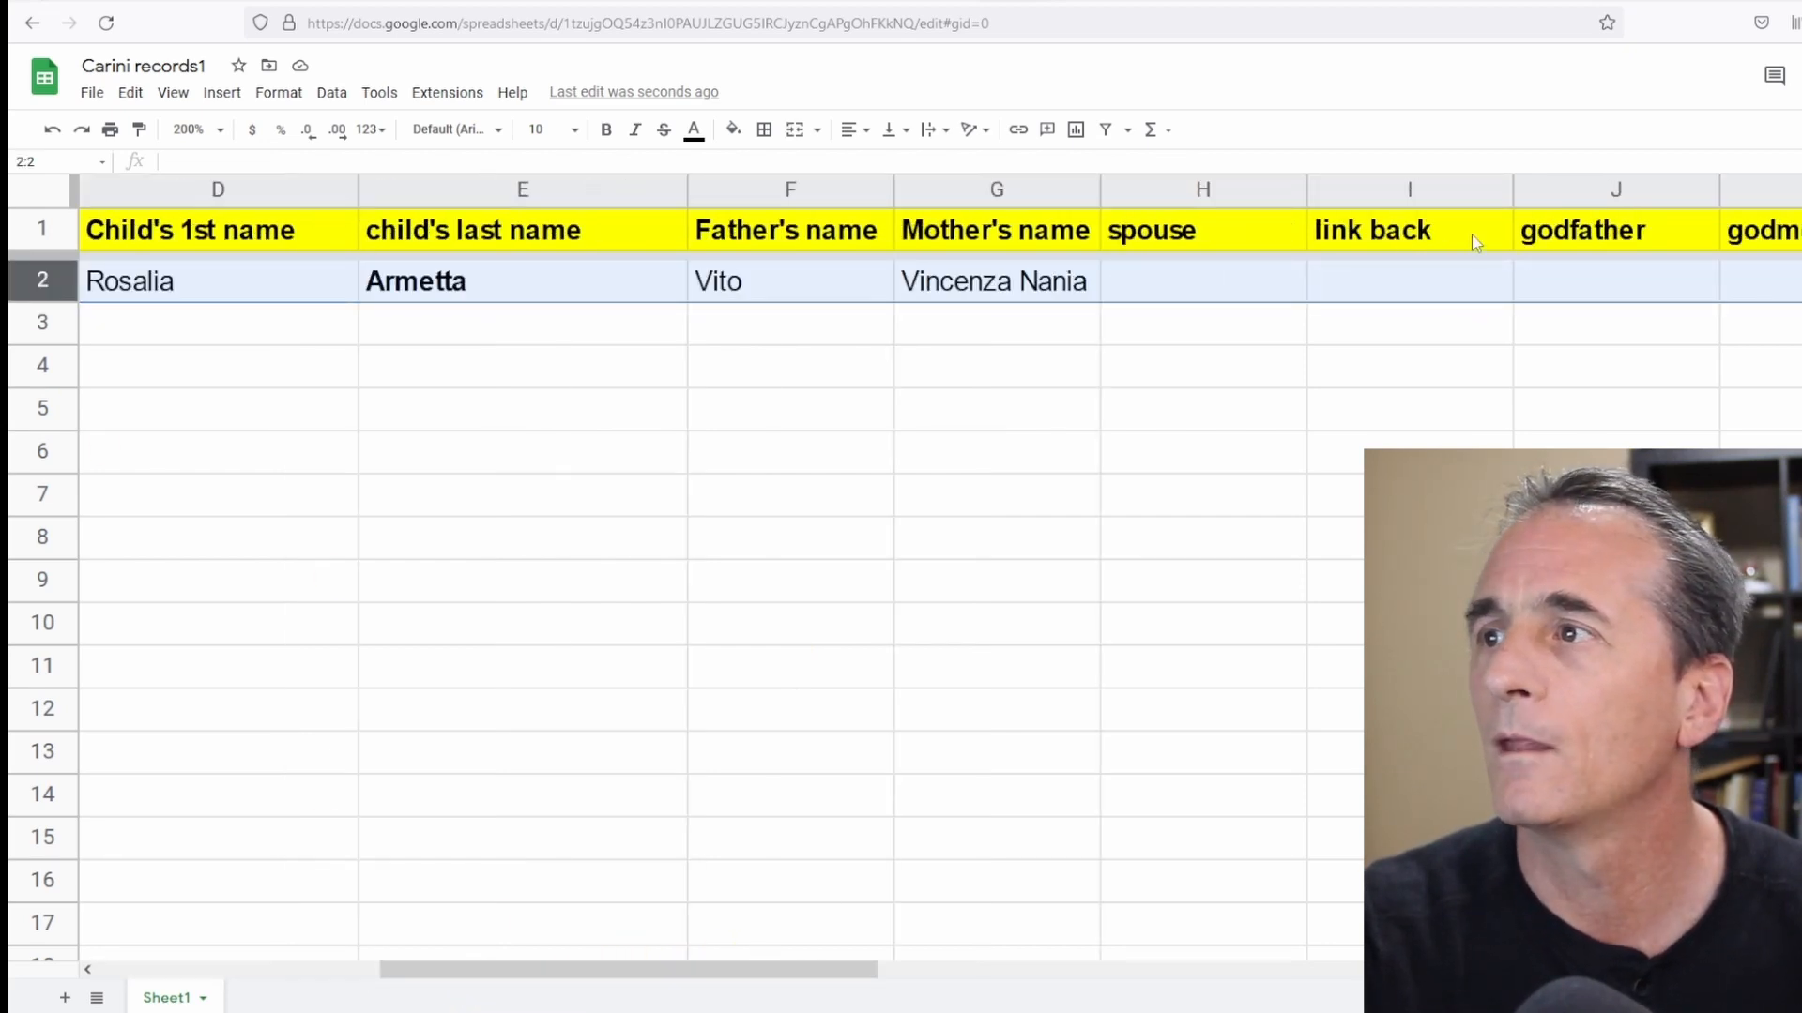
left_click(1342, 285)
double_click(1342, 286)
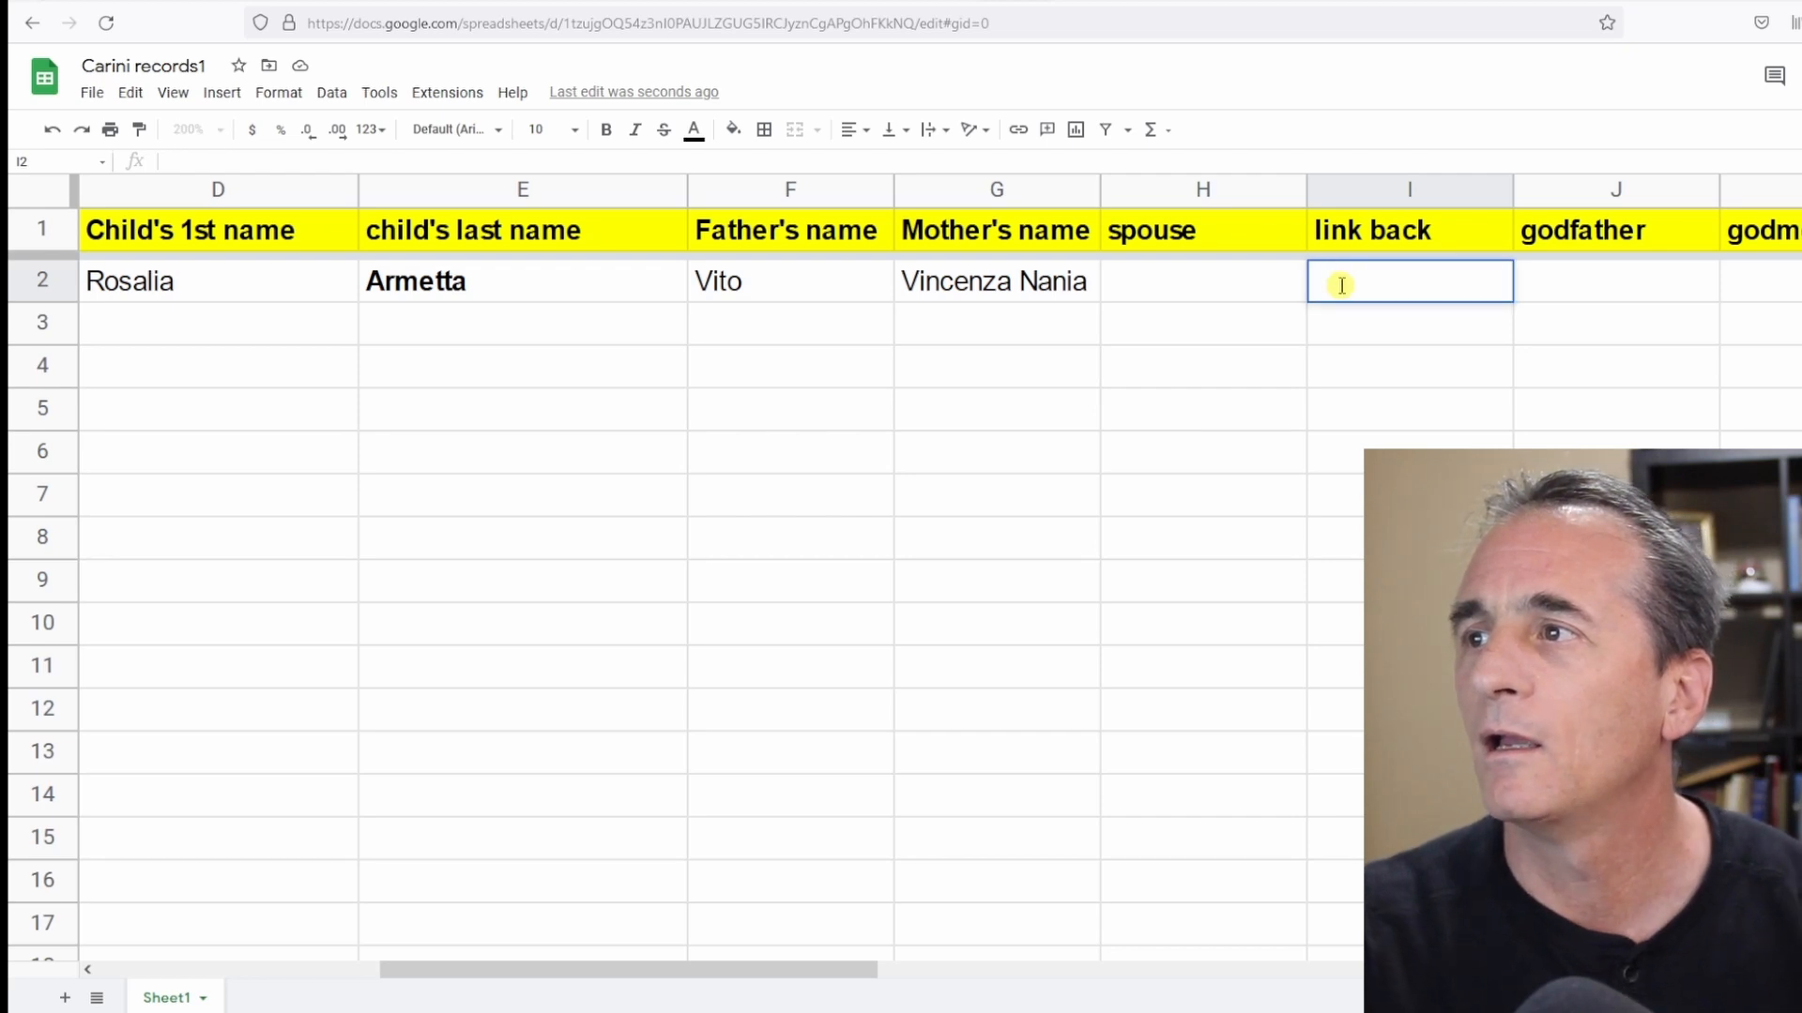
right_click(1342, 285)
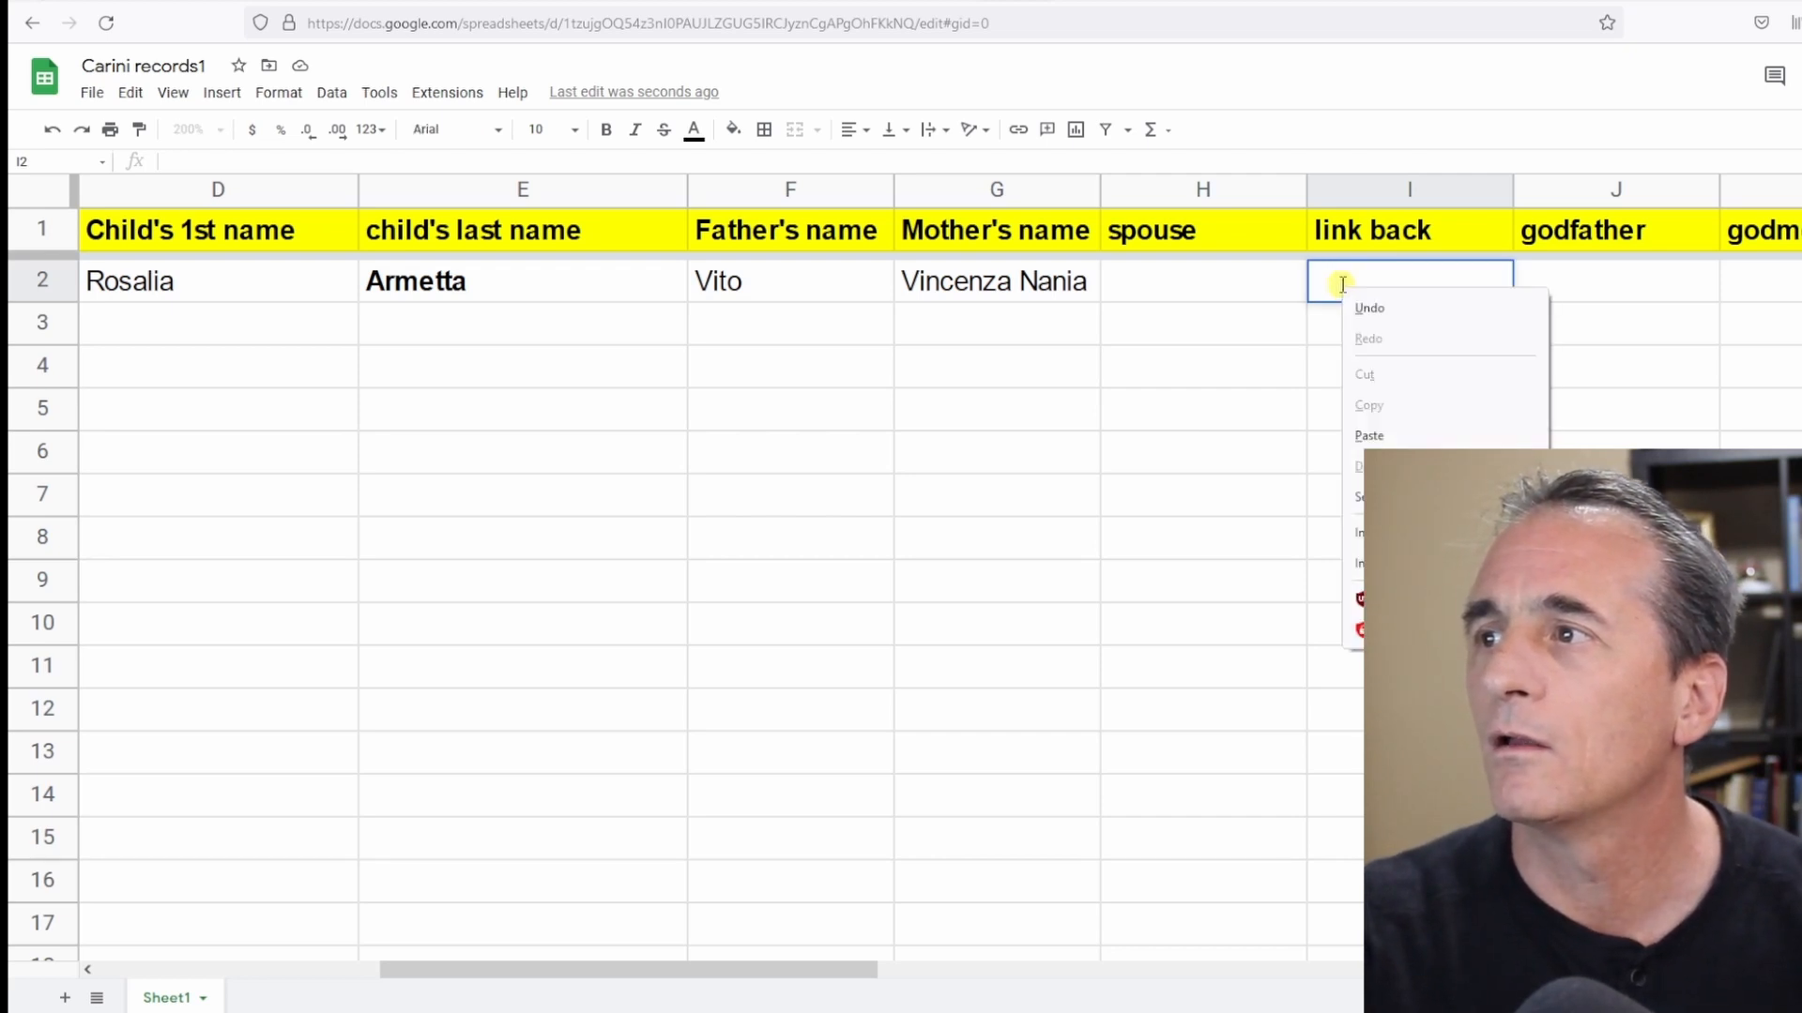
left_click(1369, 436)
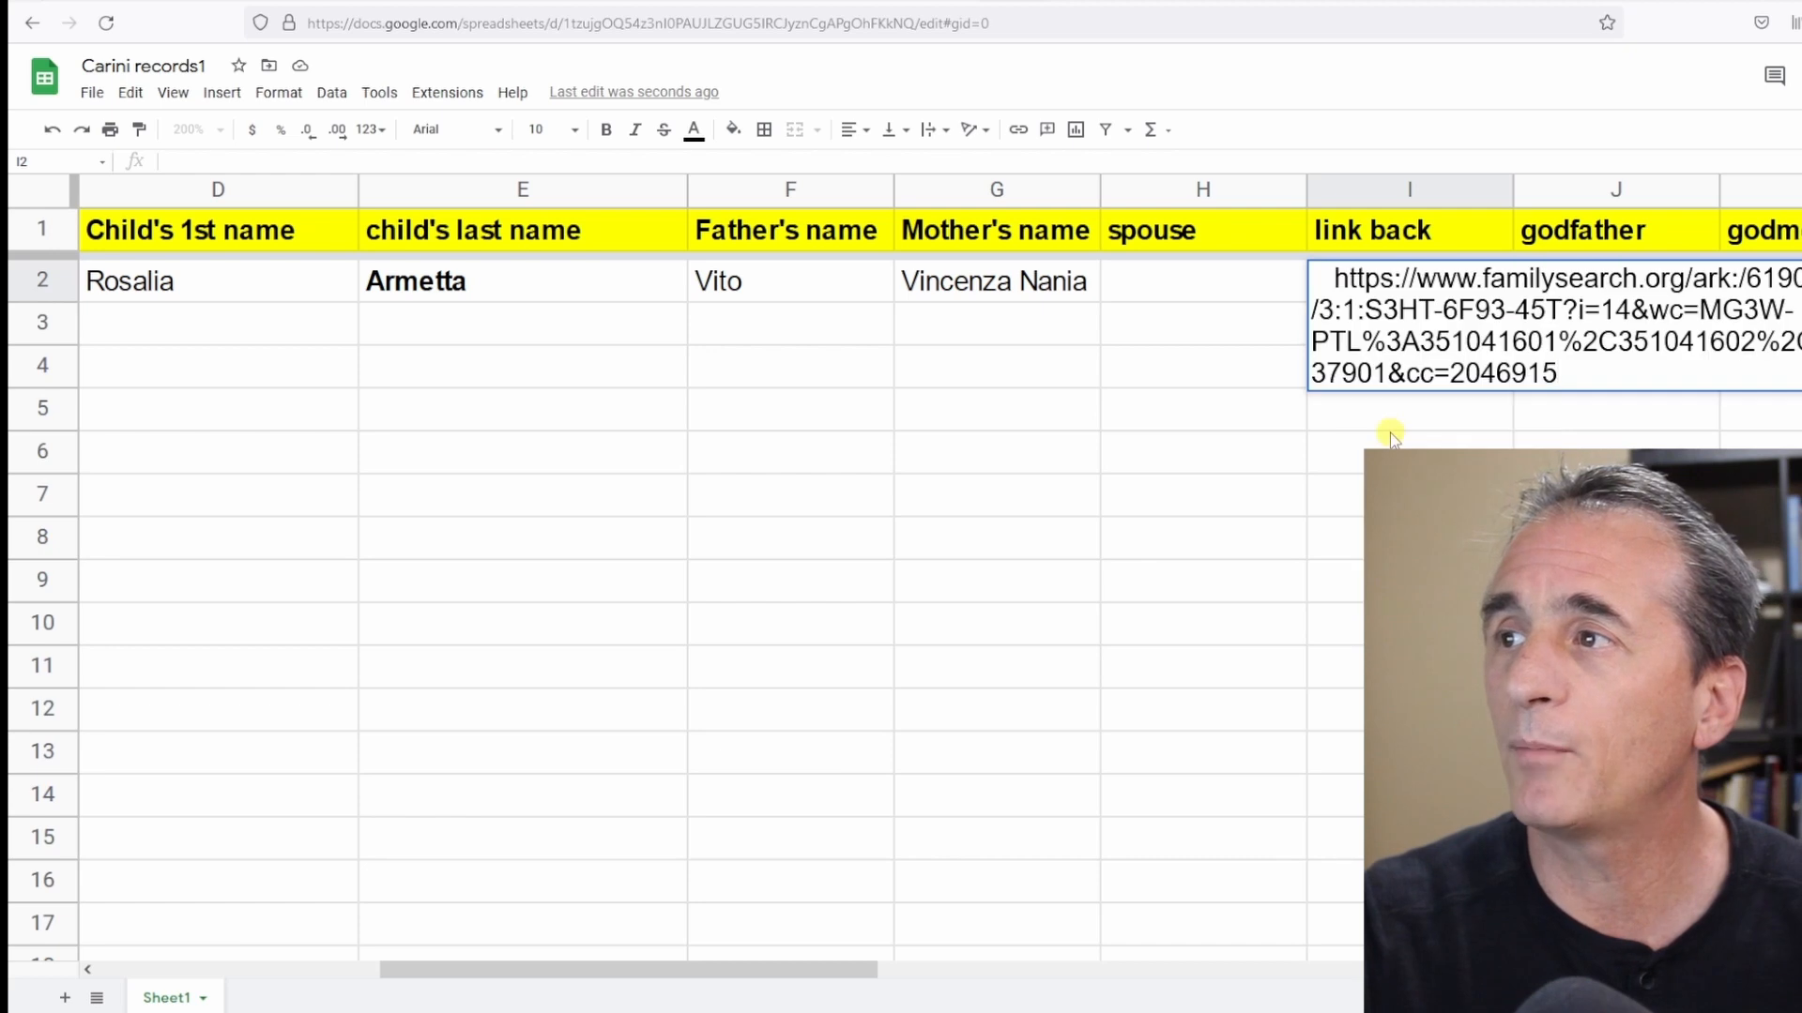
left_click(49, 280)
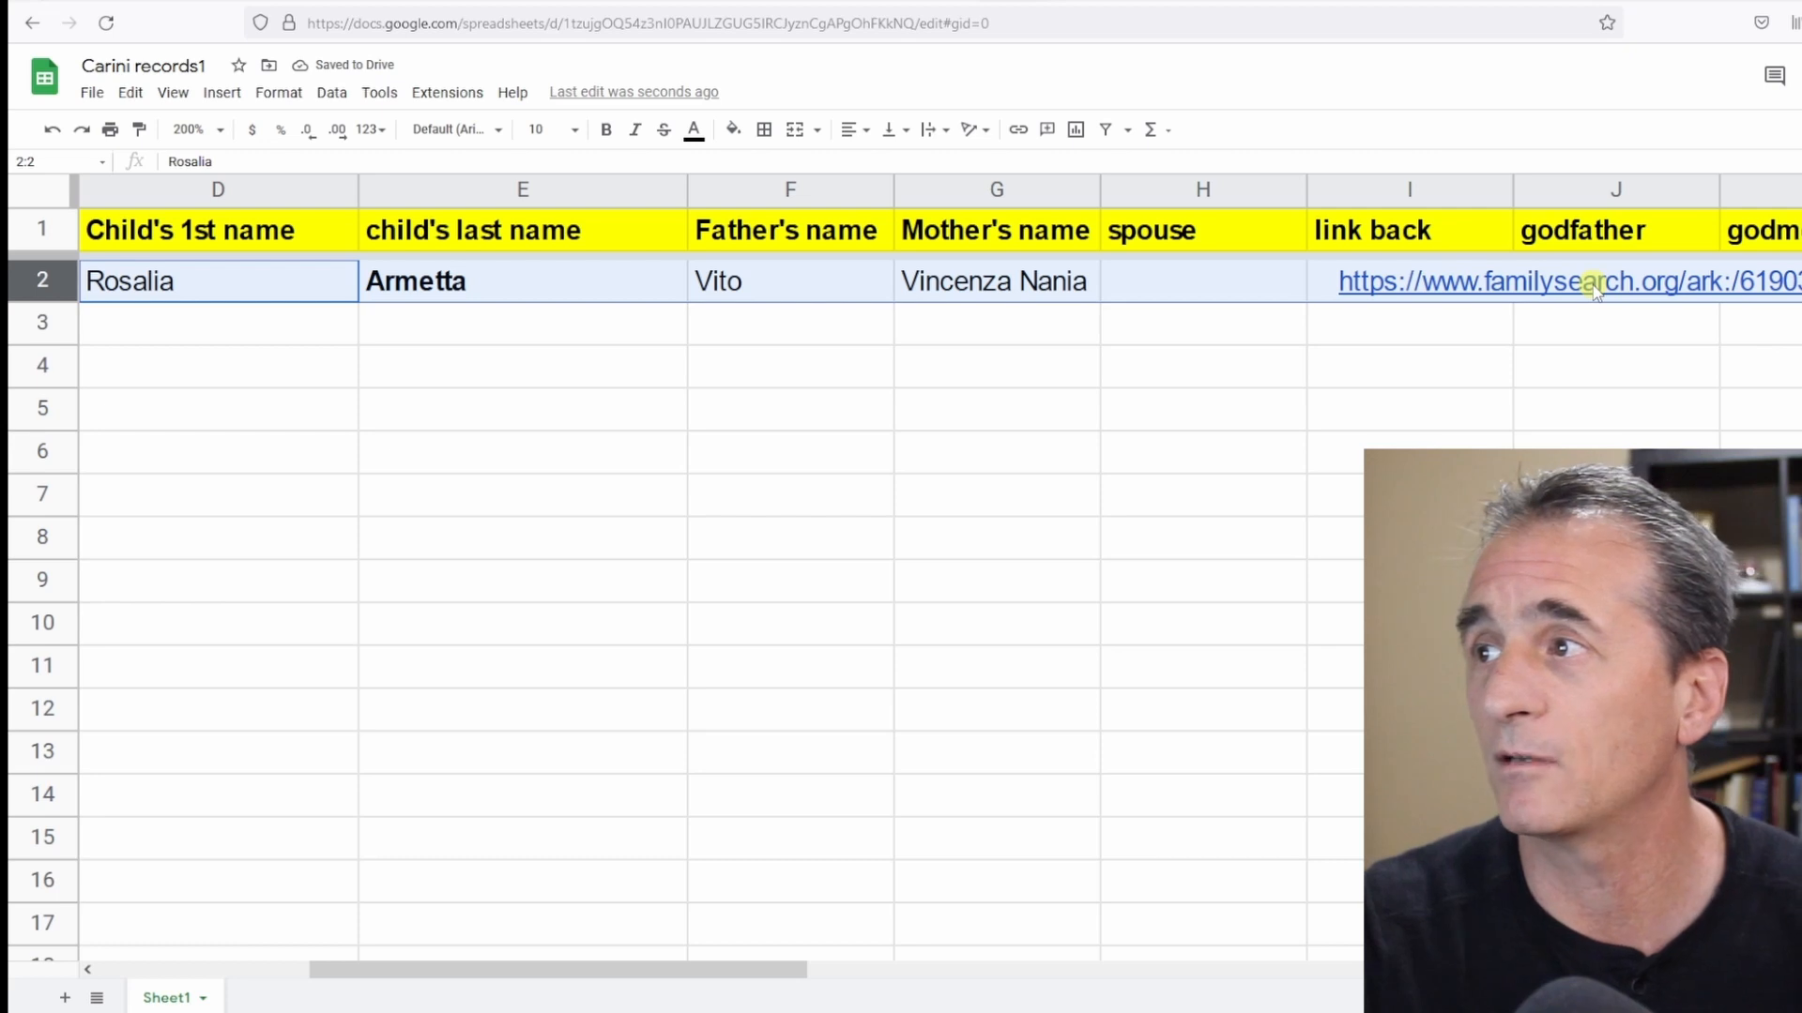
Check the image, then enter the godfather as Antonino Armetta with a note that he is a brother.
double_click(1595, 286)
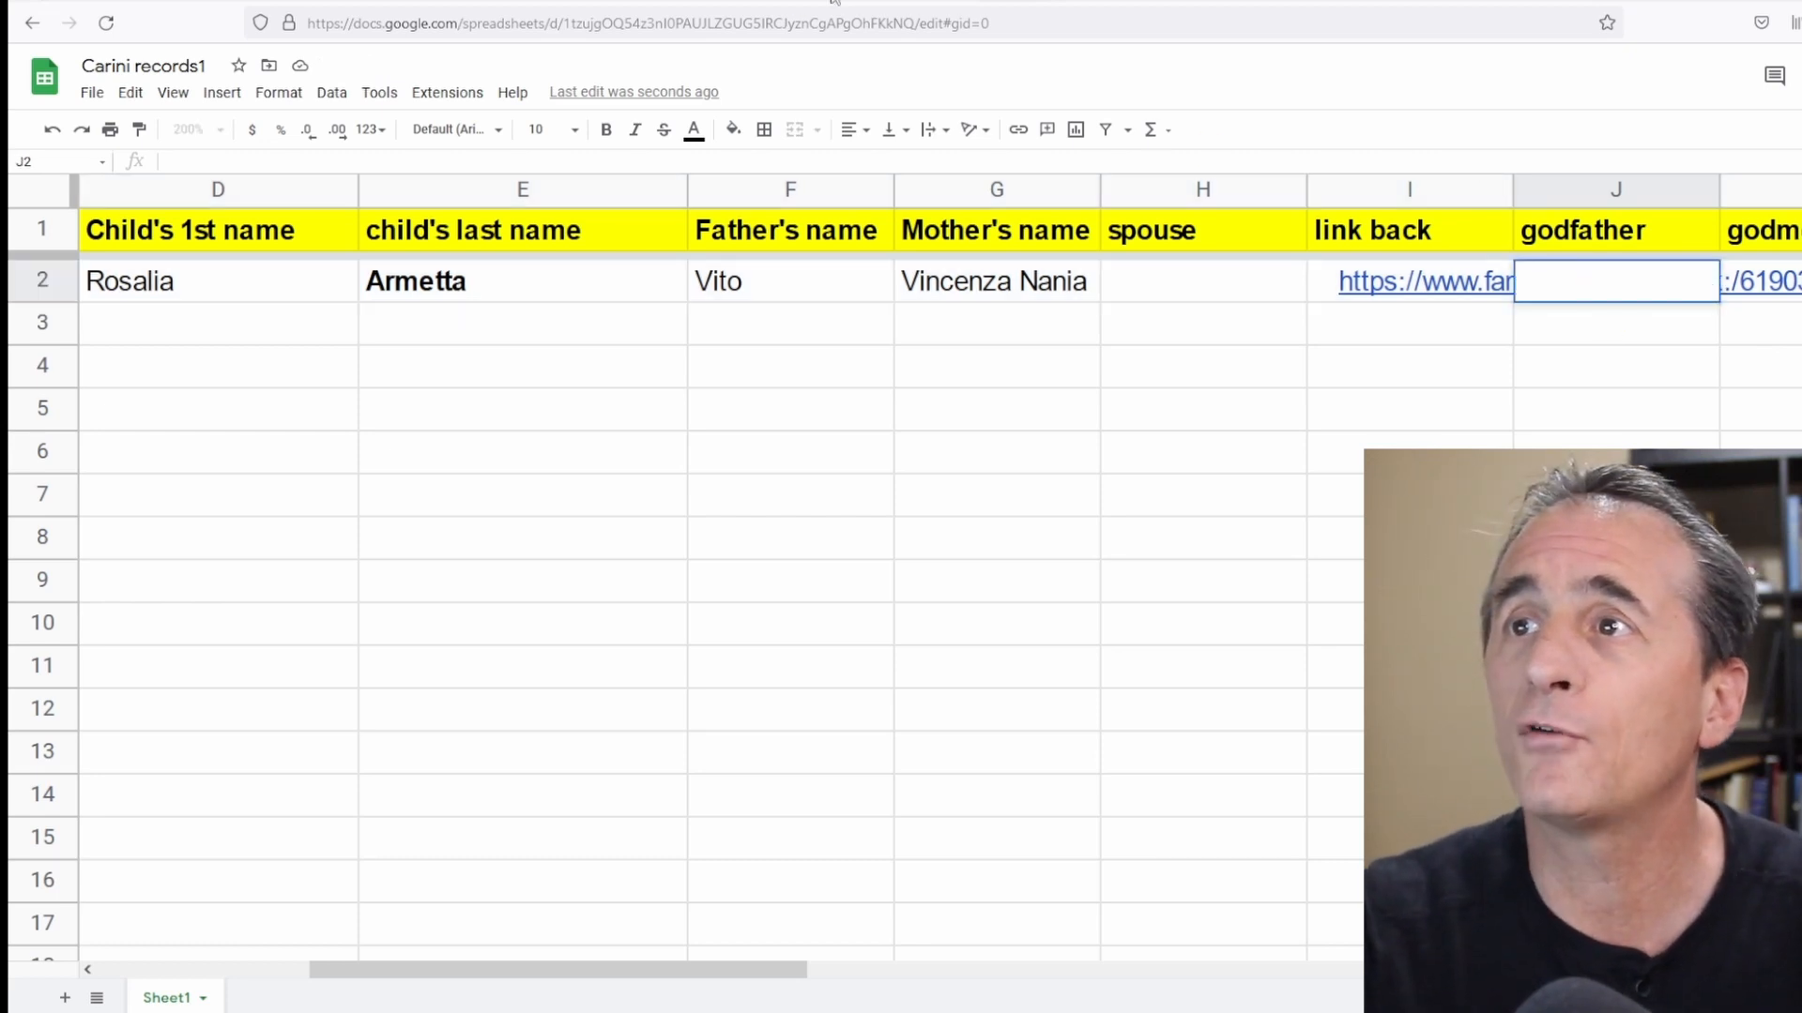
left_click(946, 2)
left_click_drag(903, 717, 920, 543)
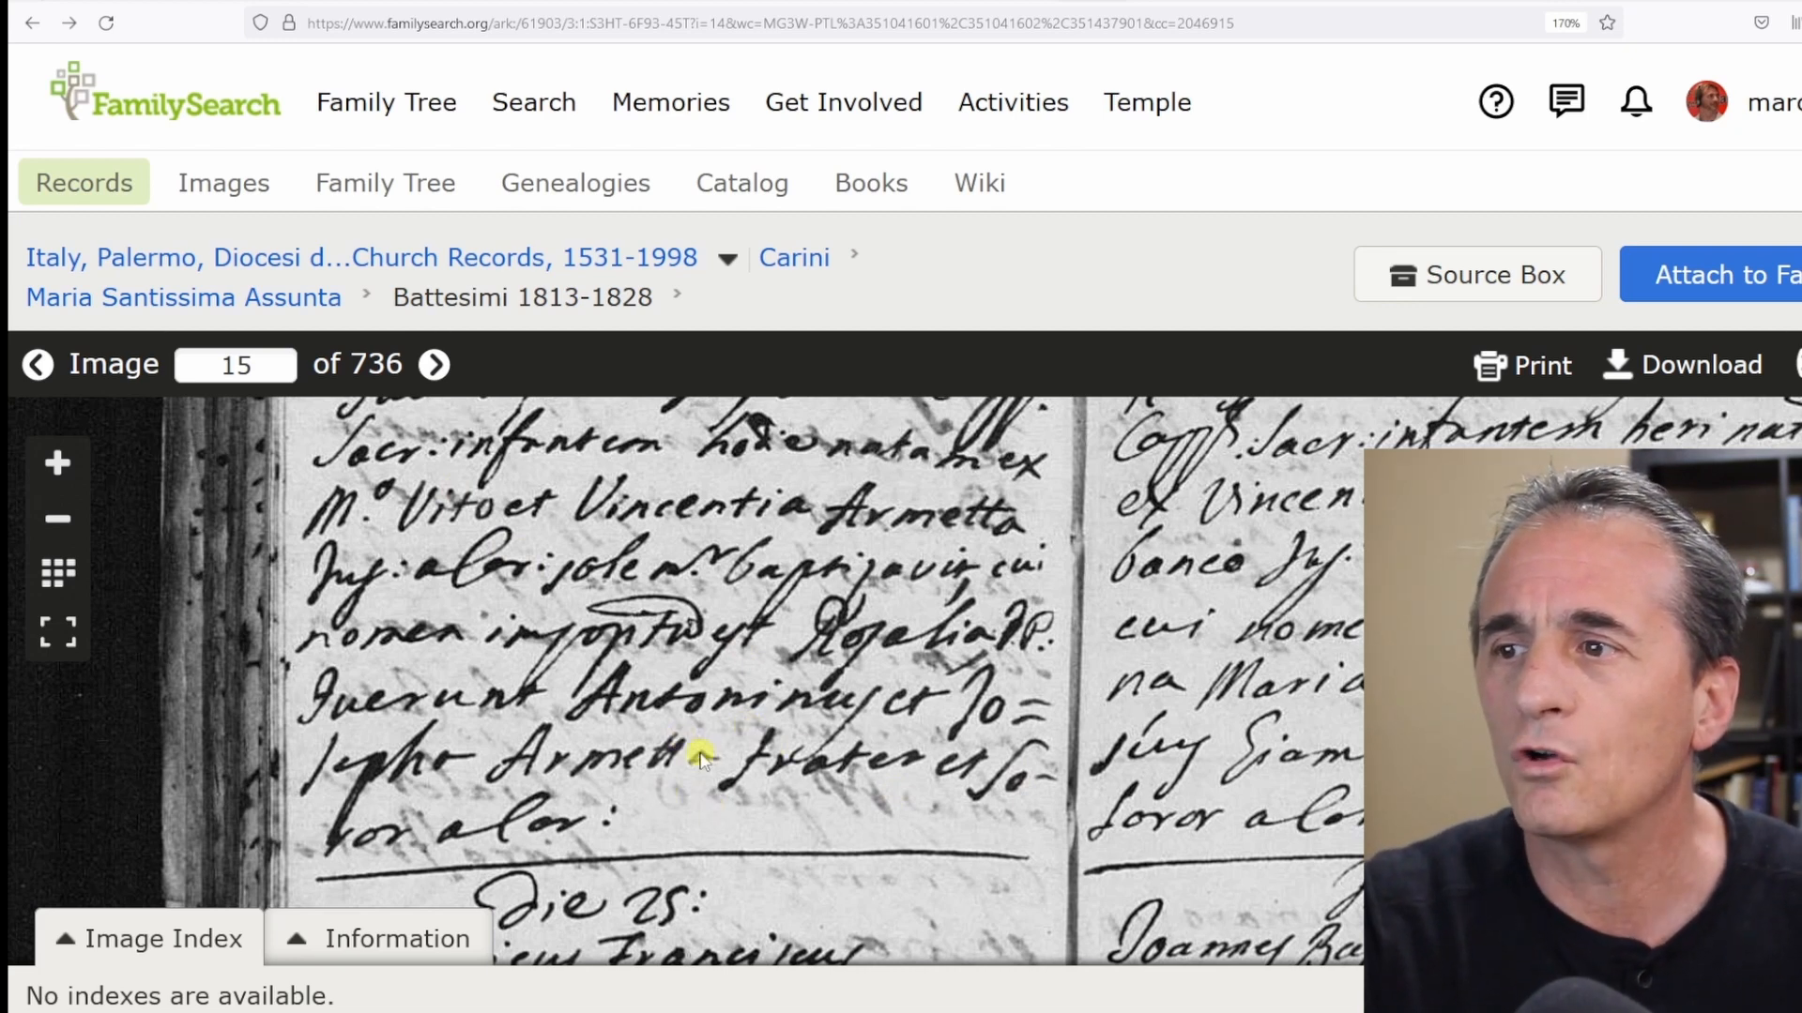
left_click(1182, 3)
type("Armetta")
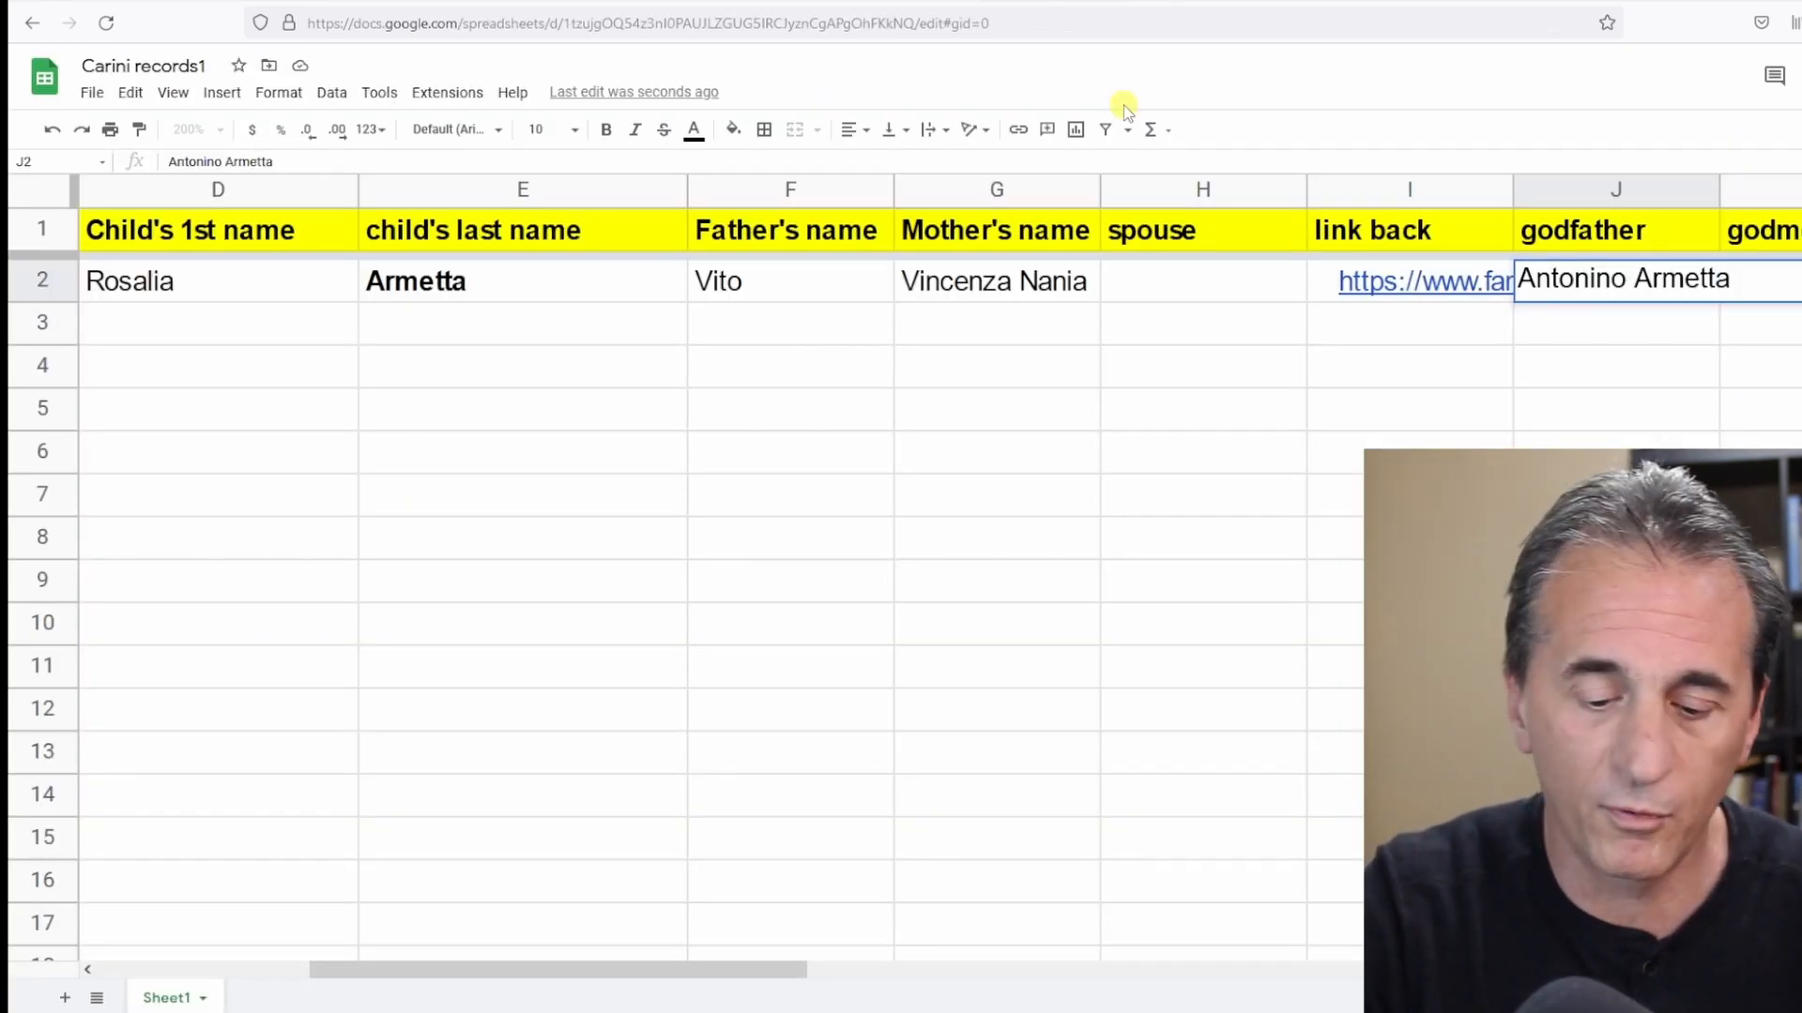
type(" (brother")
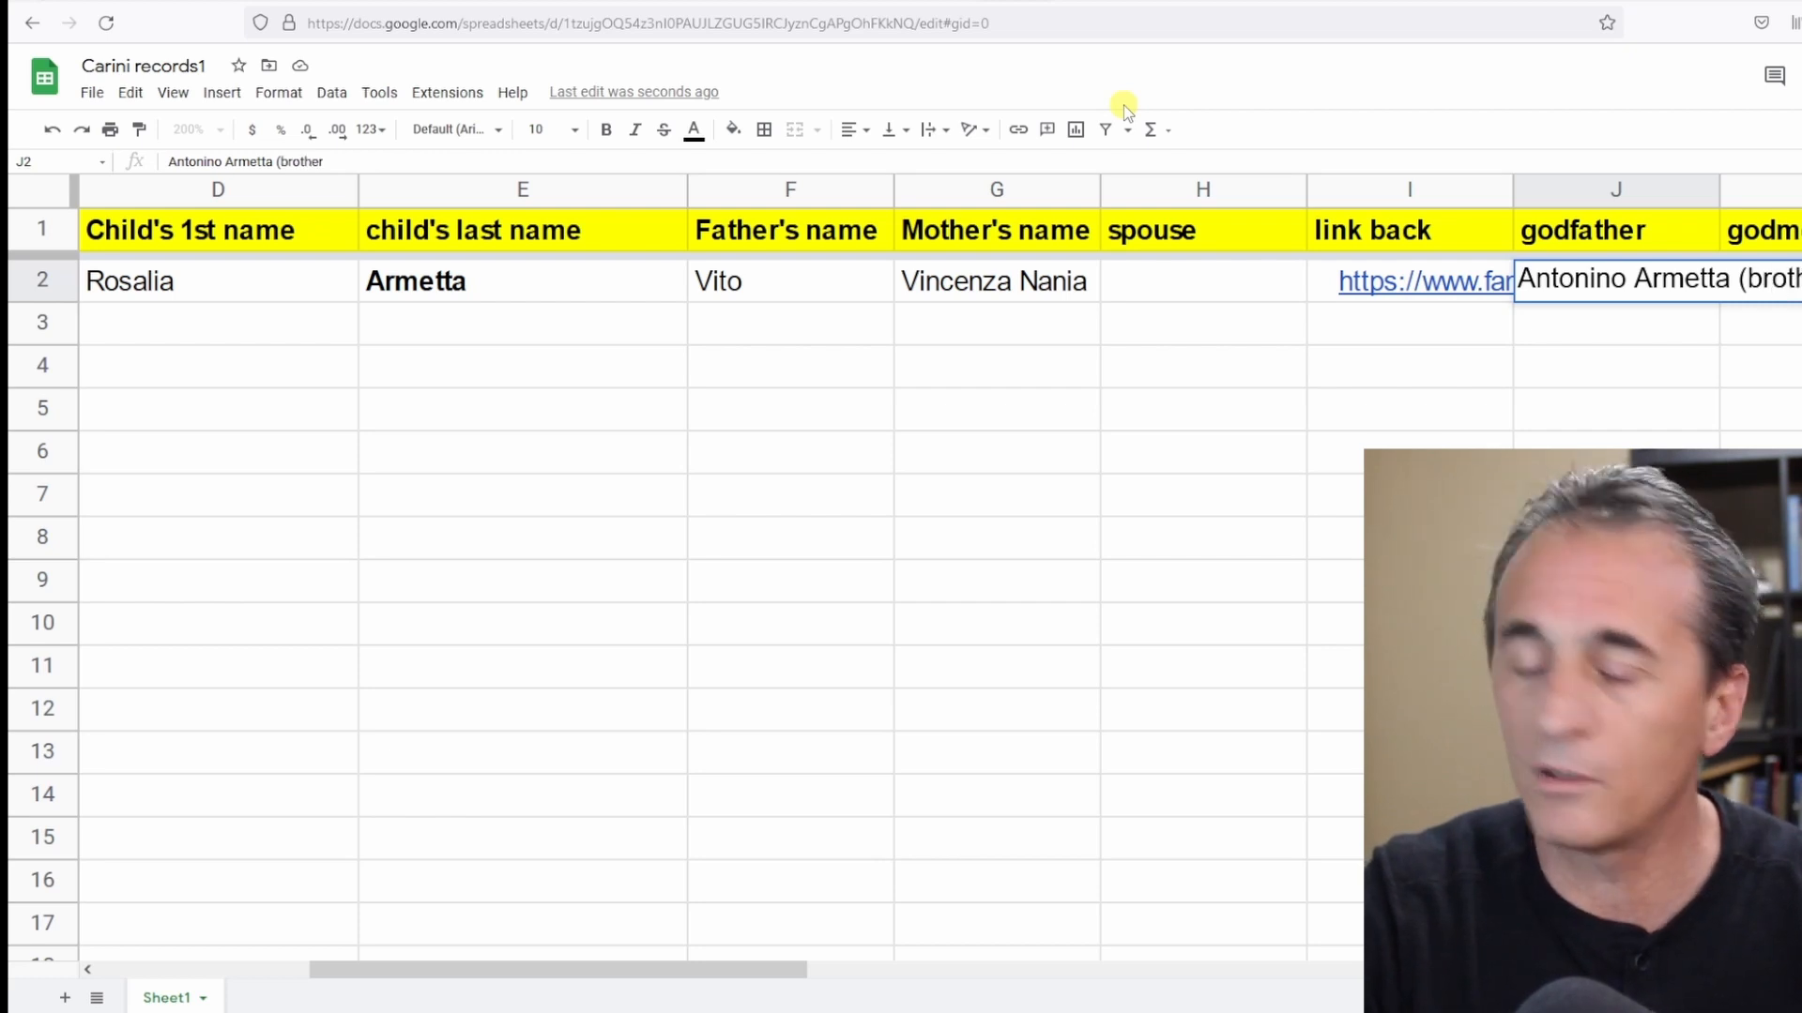
key("Tab")
type("Giusepp")
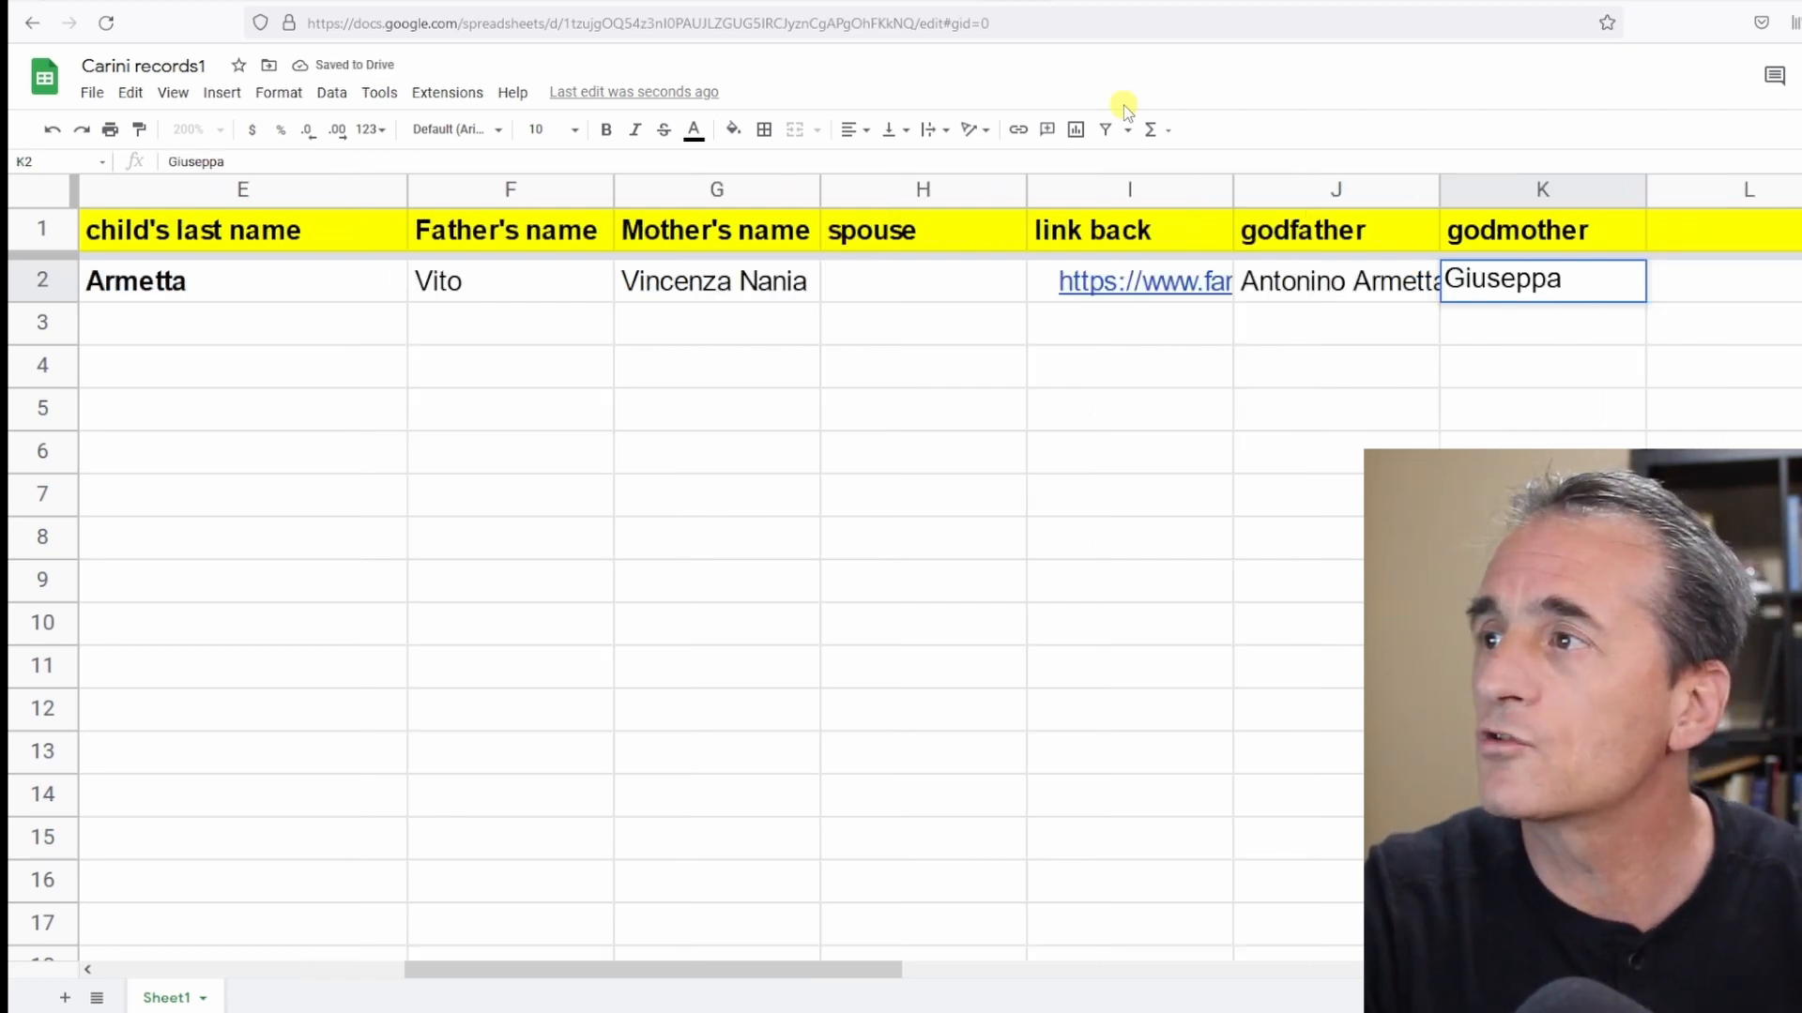
type("a Armetta (")
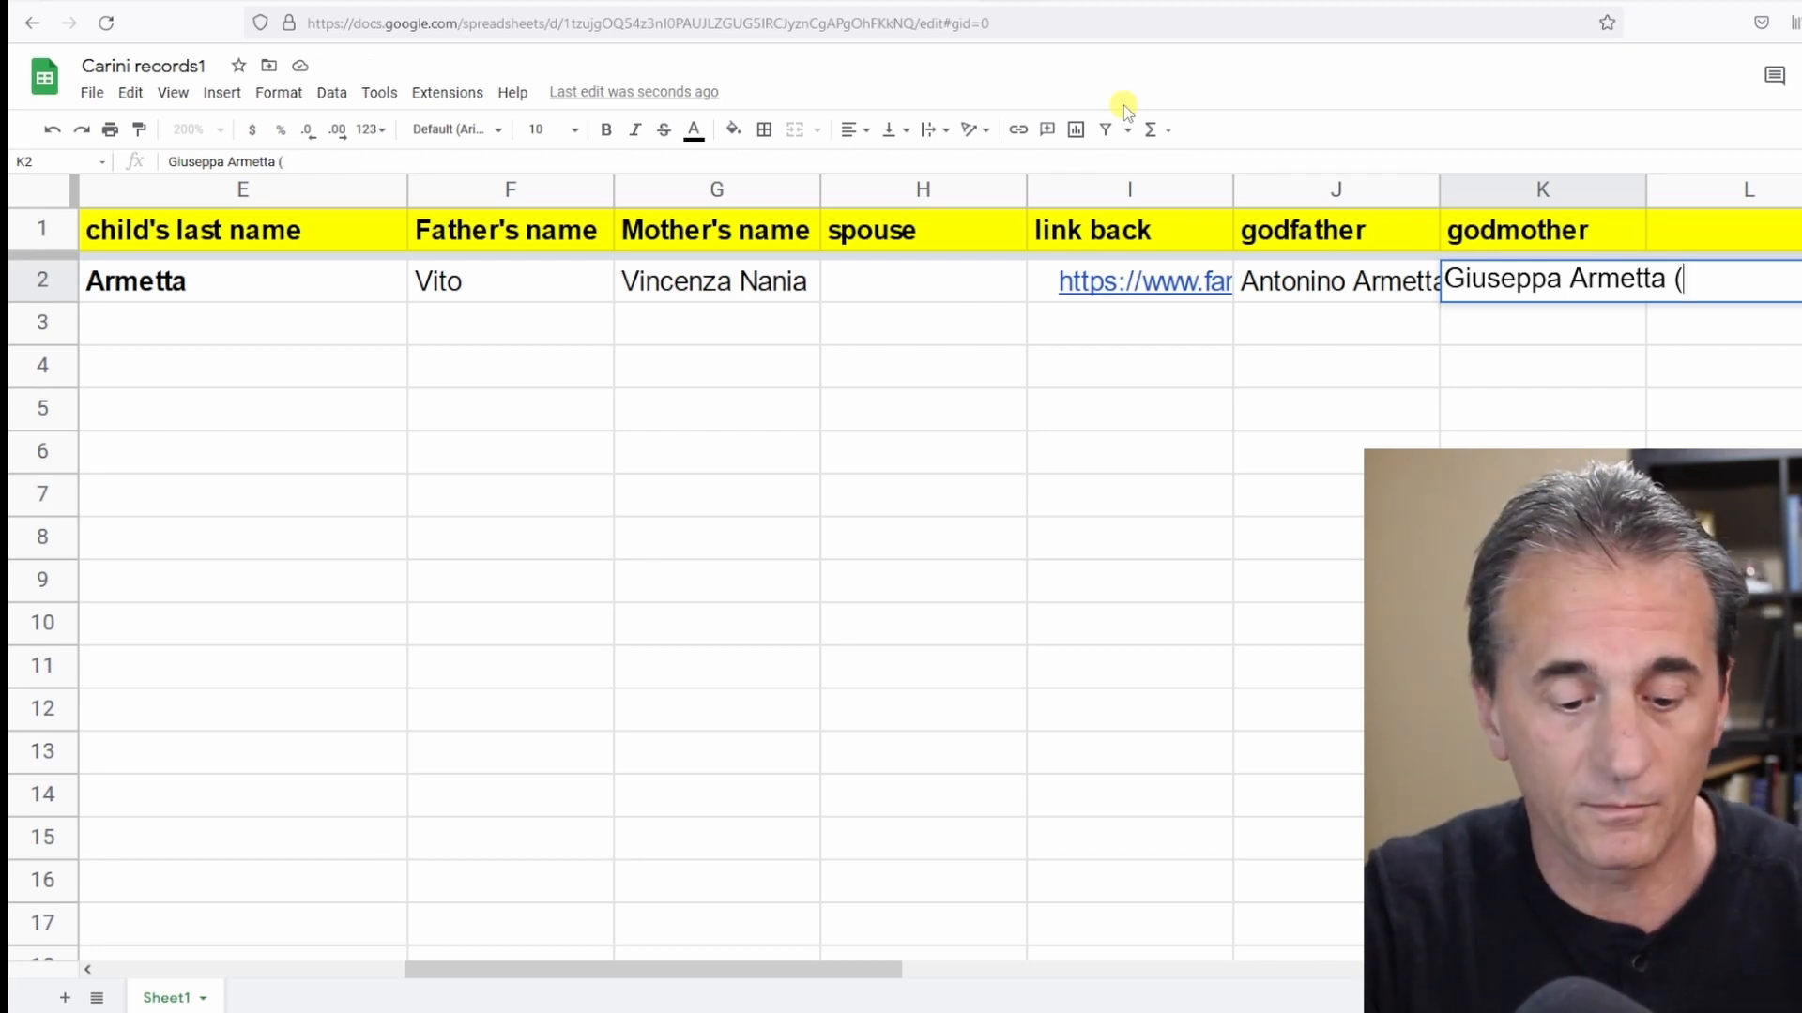
type("sister)")
left_click(51, 282)
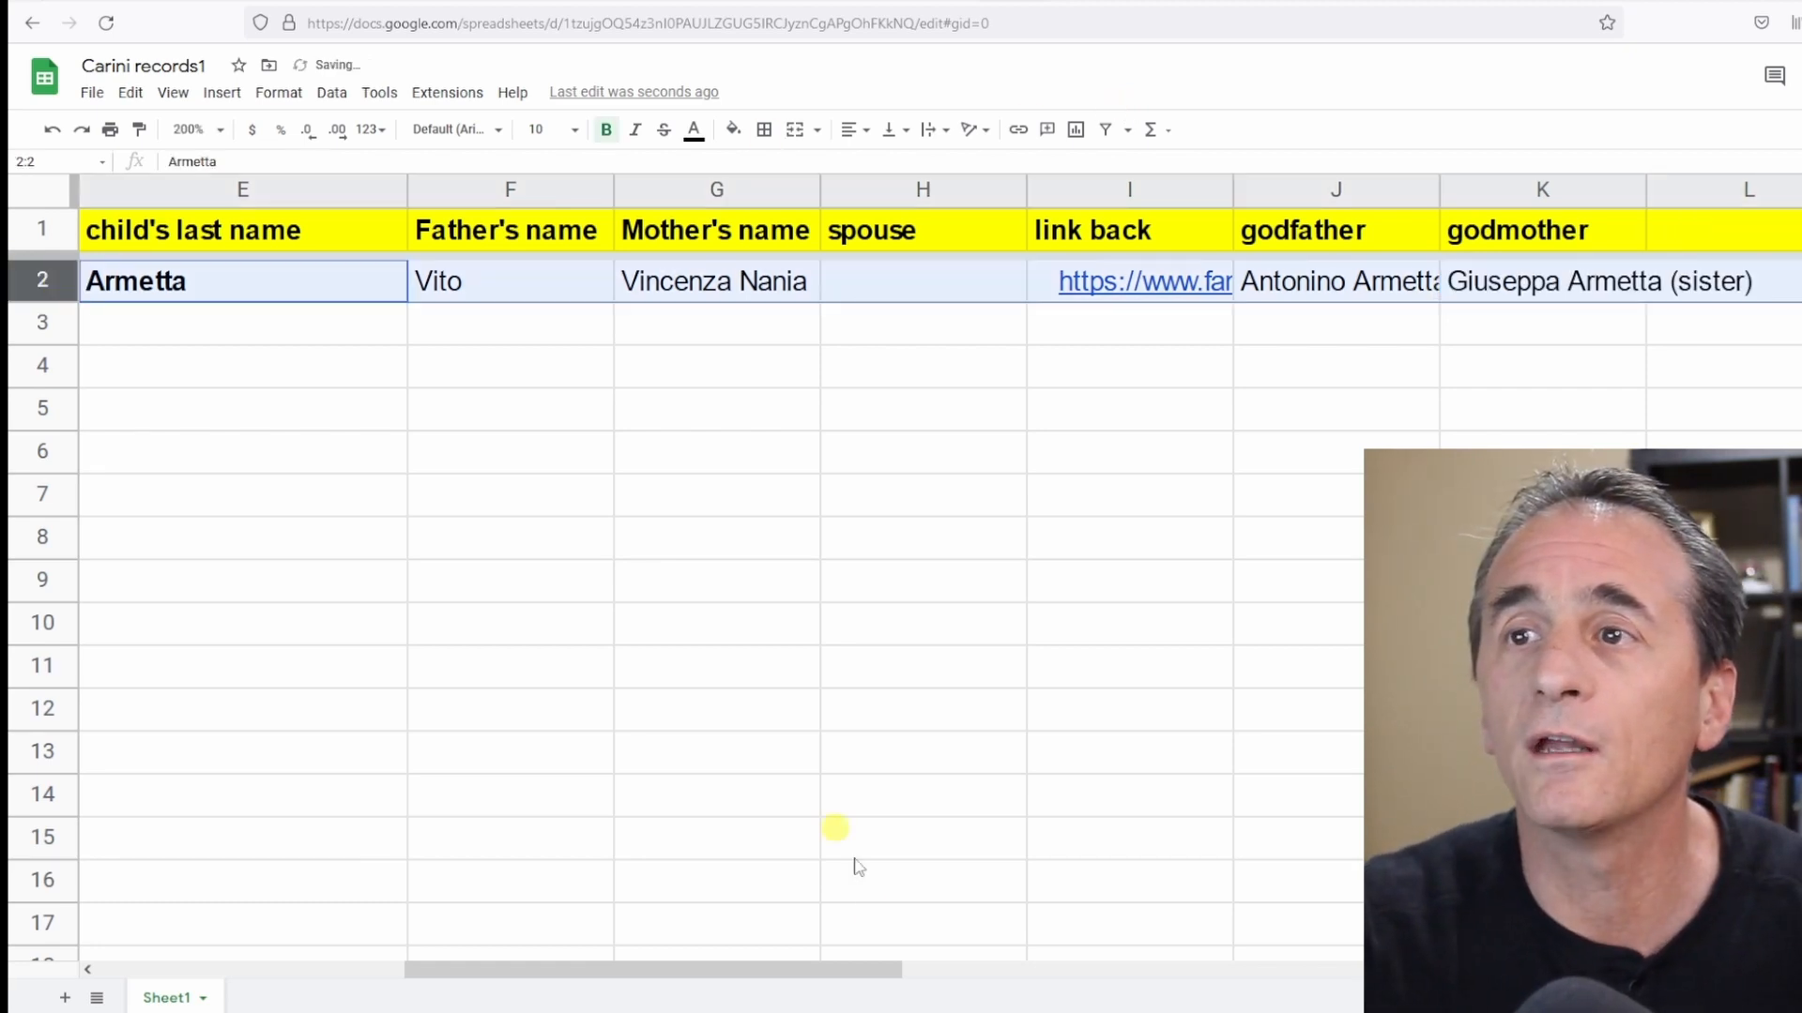
Examine the next baptism entry, dated the 25th, on the FamilySearch record image.
left_click_drag(776, 970, 406, 983)
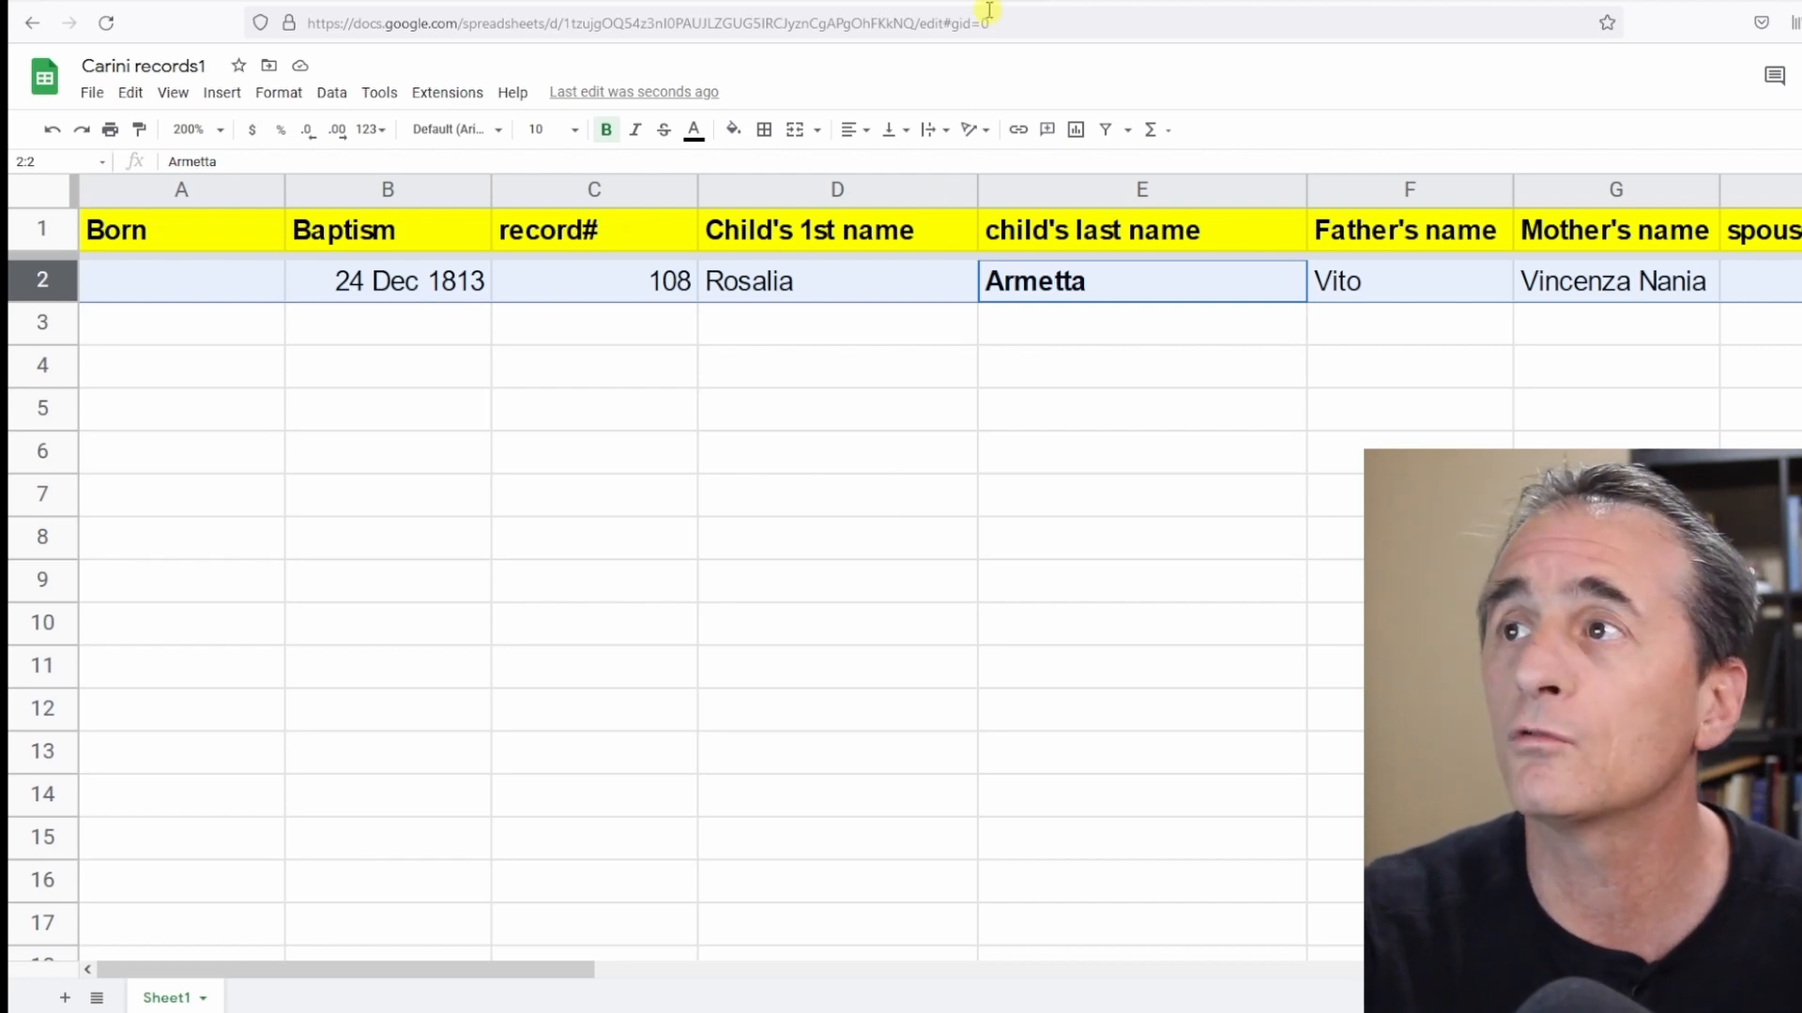
left_click(1082, 1)
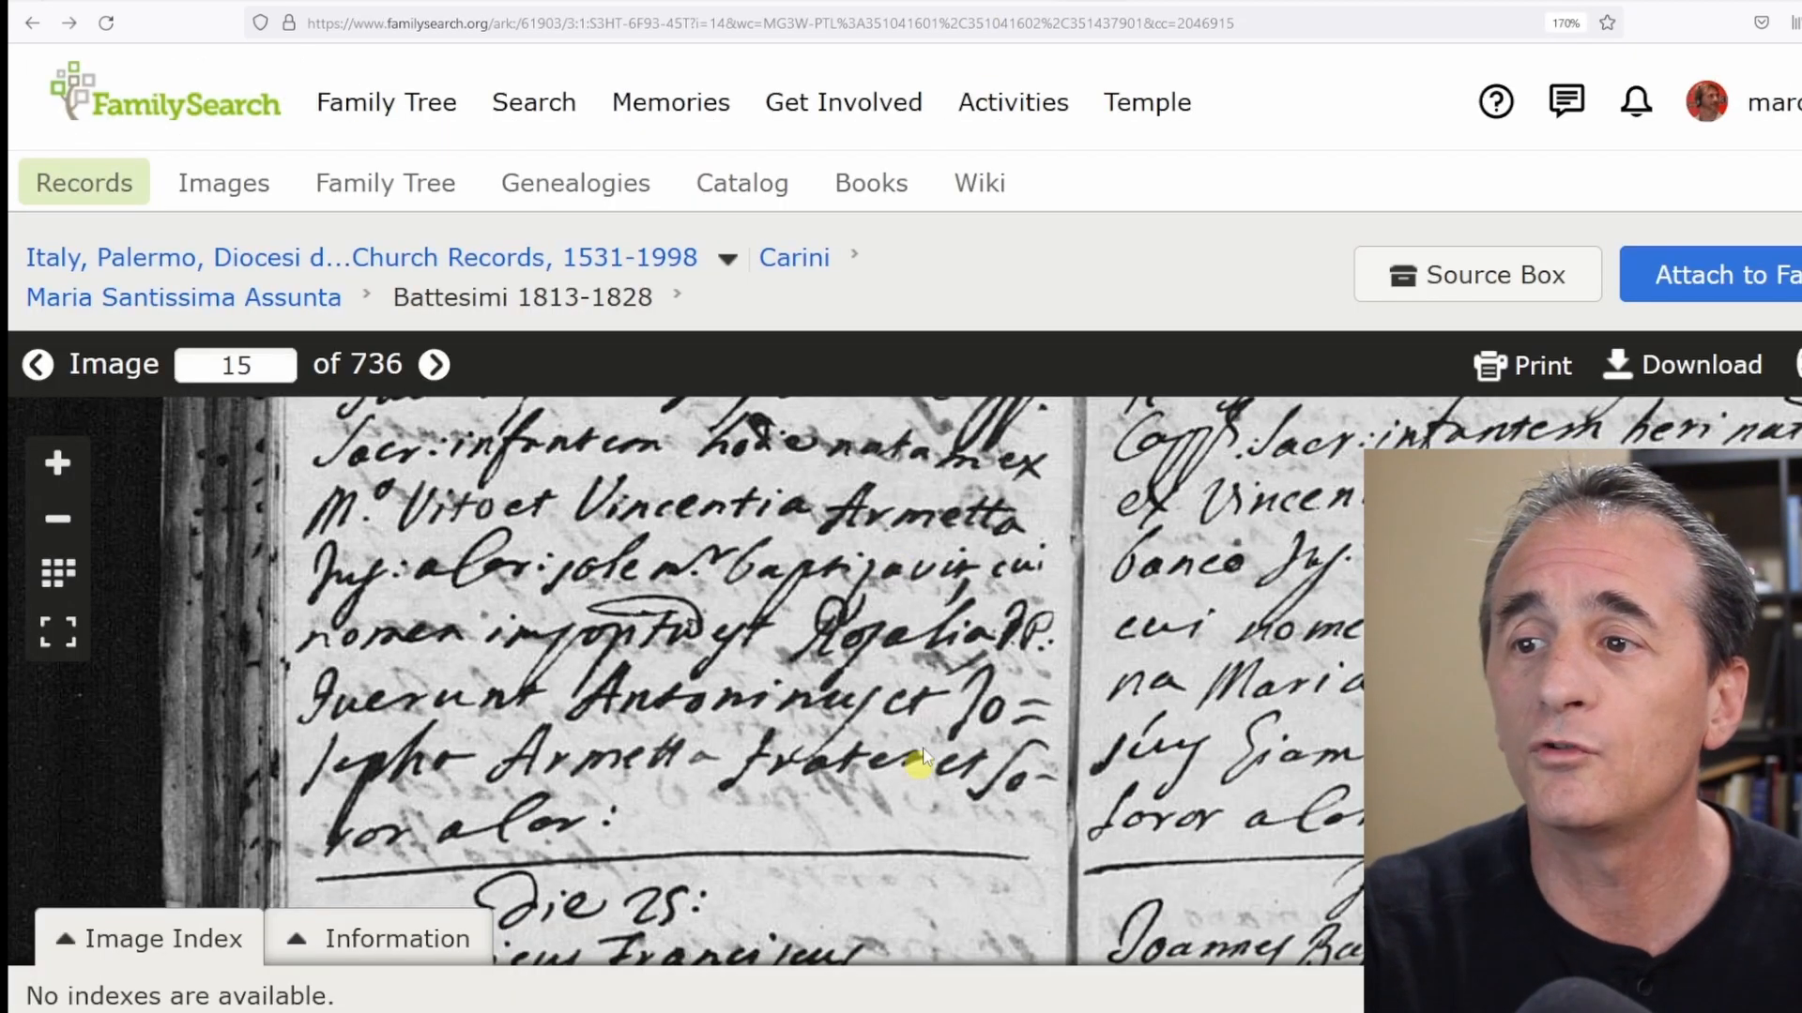
left_click_drag(922, 757, 930, 361)
left_click_drag(920, 635, 930, 593)
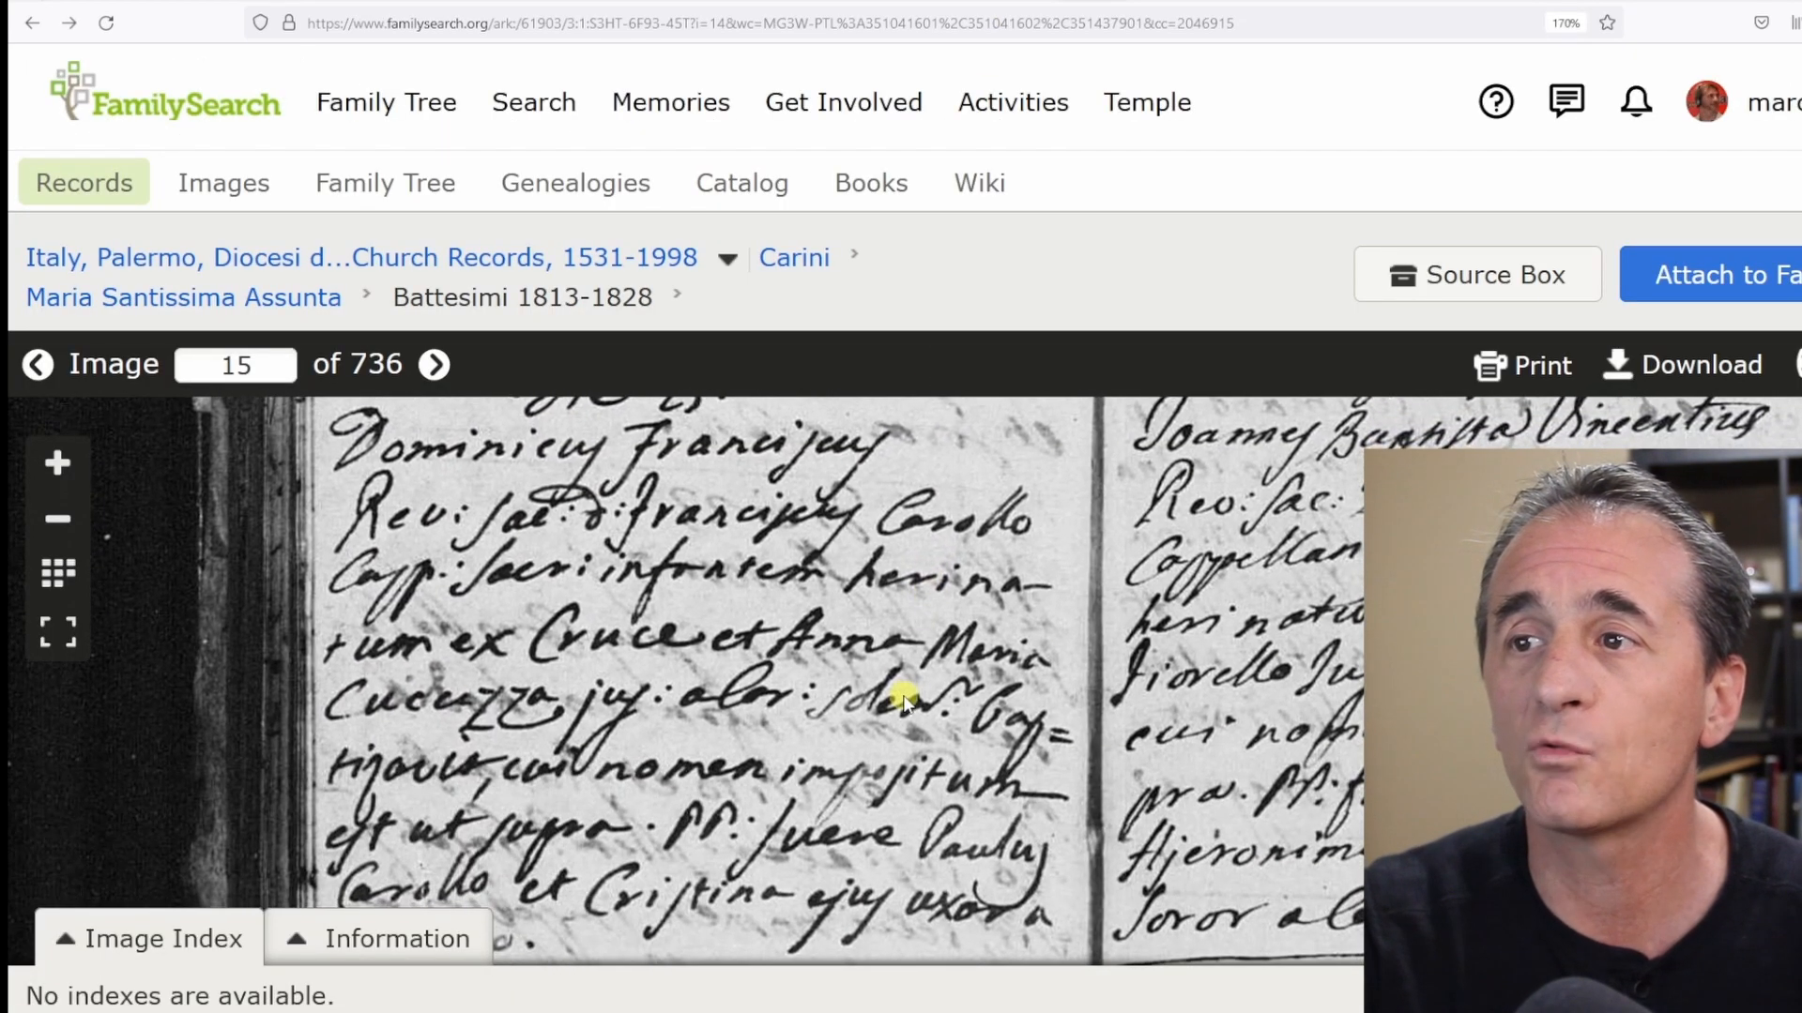
left_click_drag(905, 725, 904, 849)
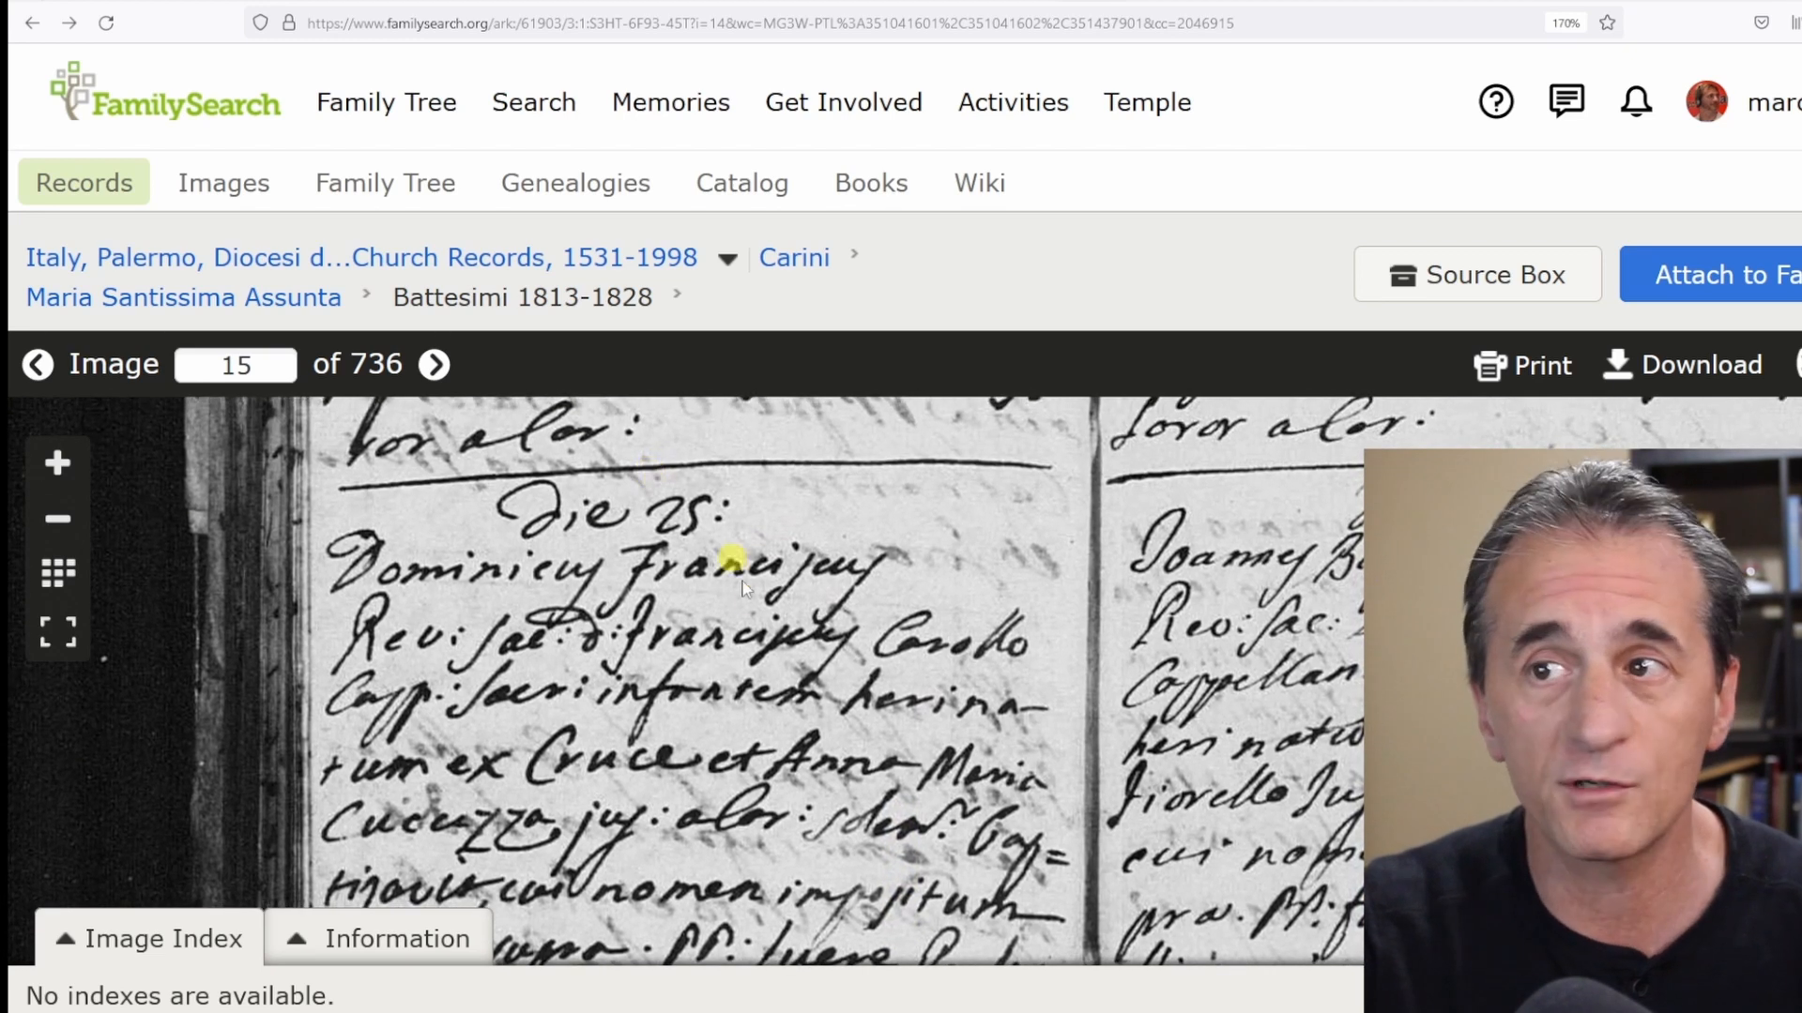
left_click_drag(751, 666, 776, 537)
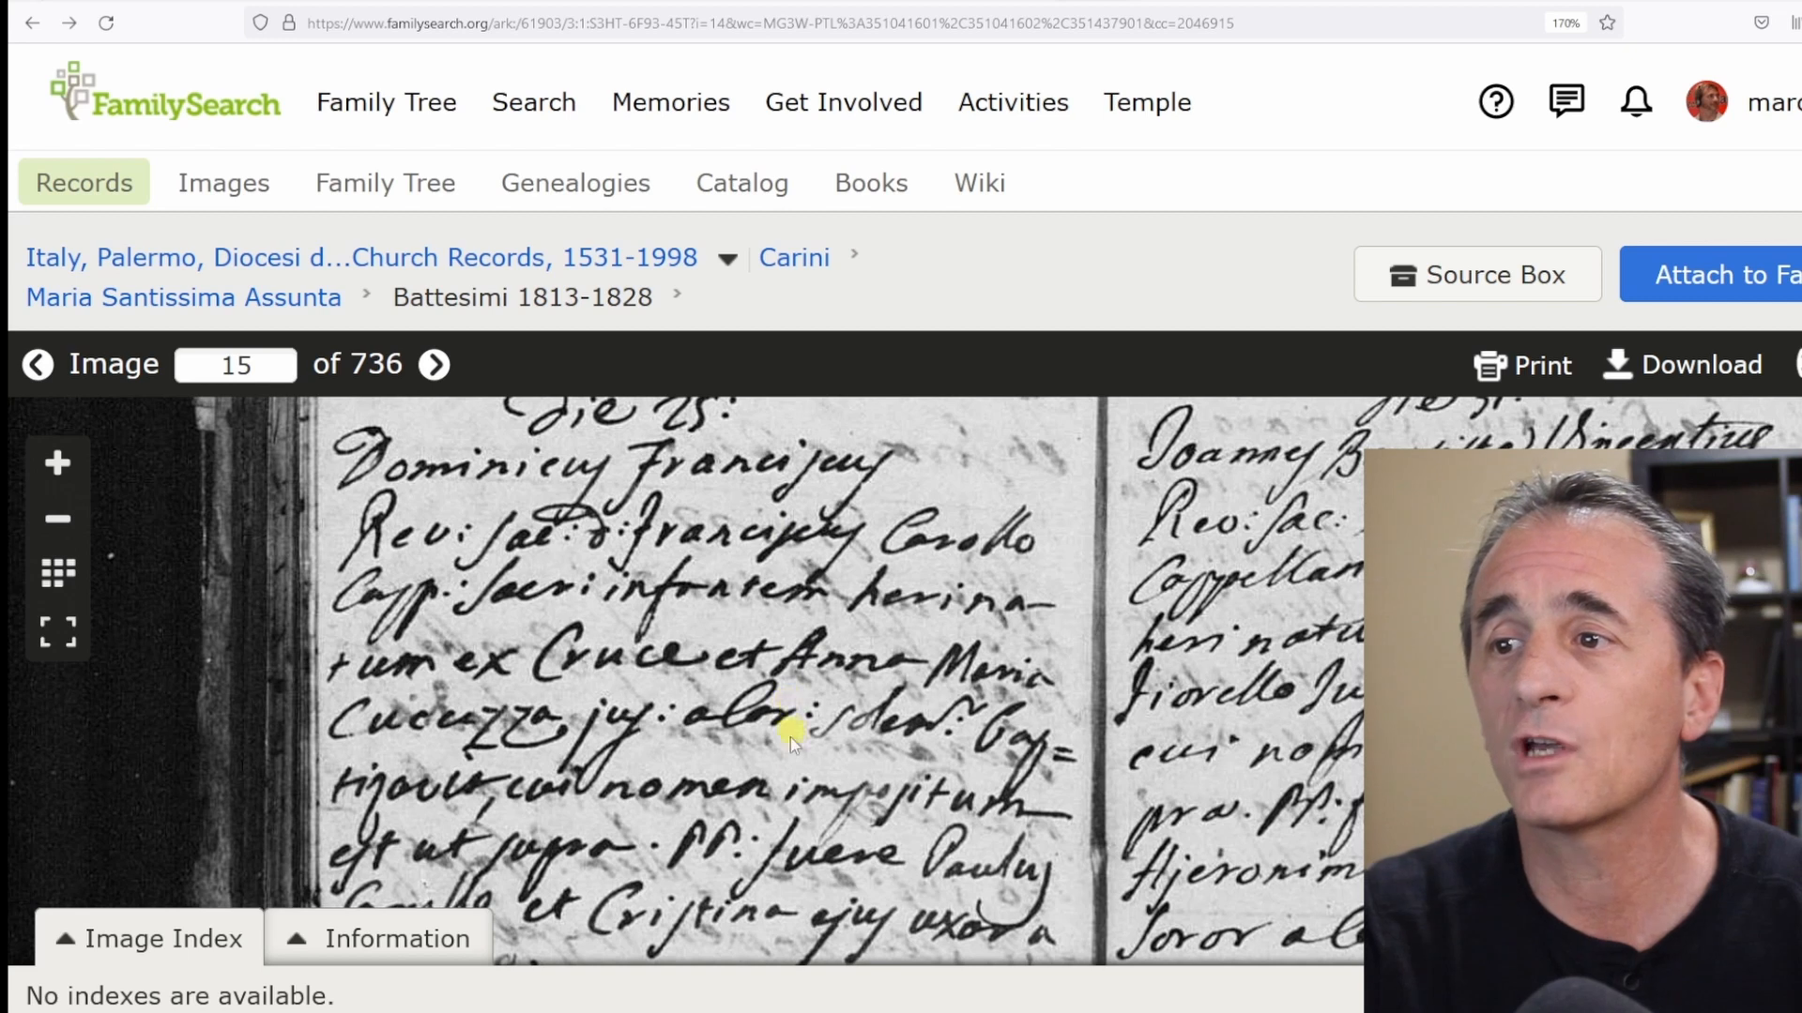
left_click_drag(802, 772, 809, 723)
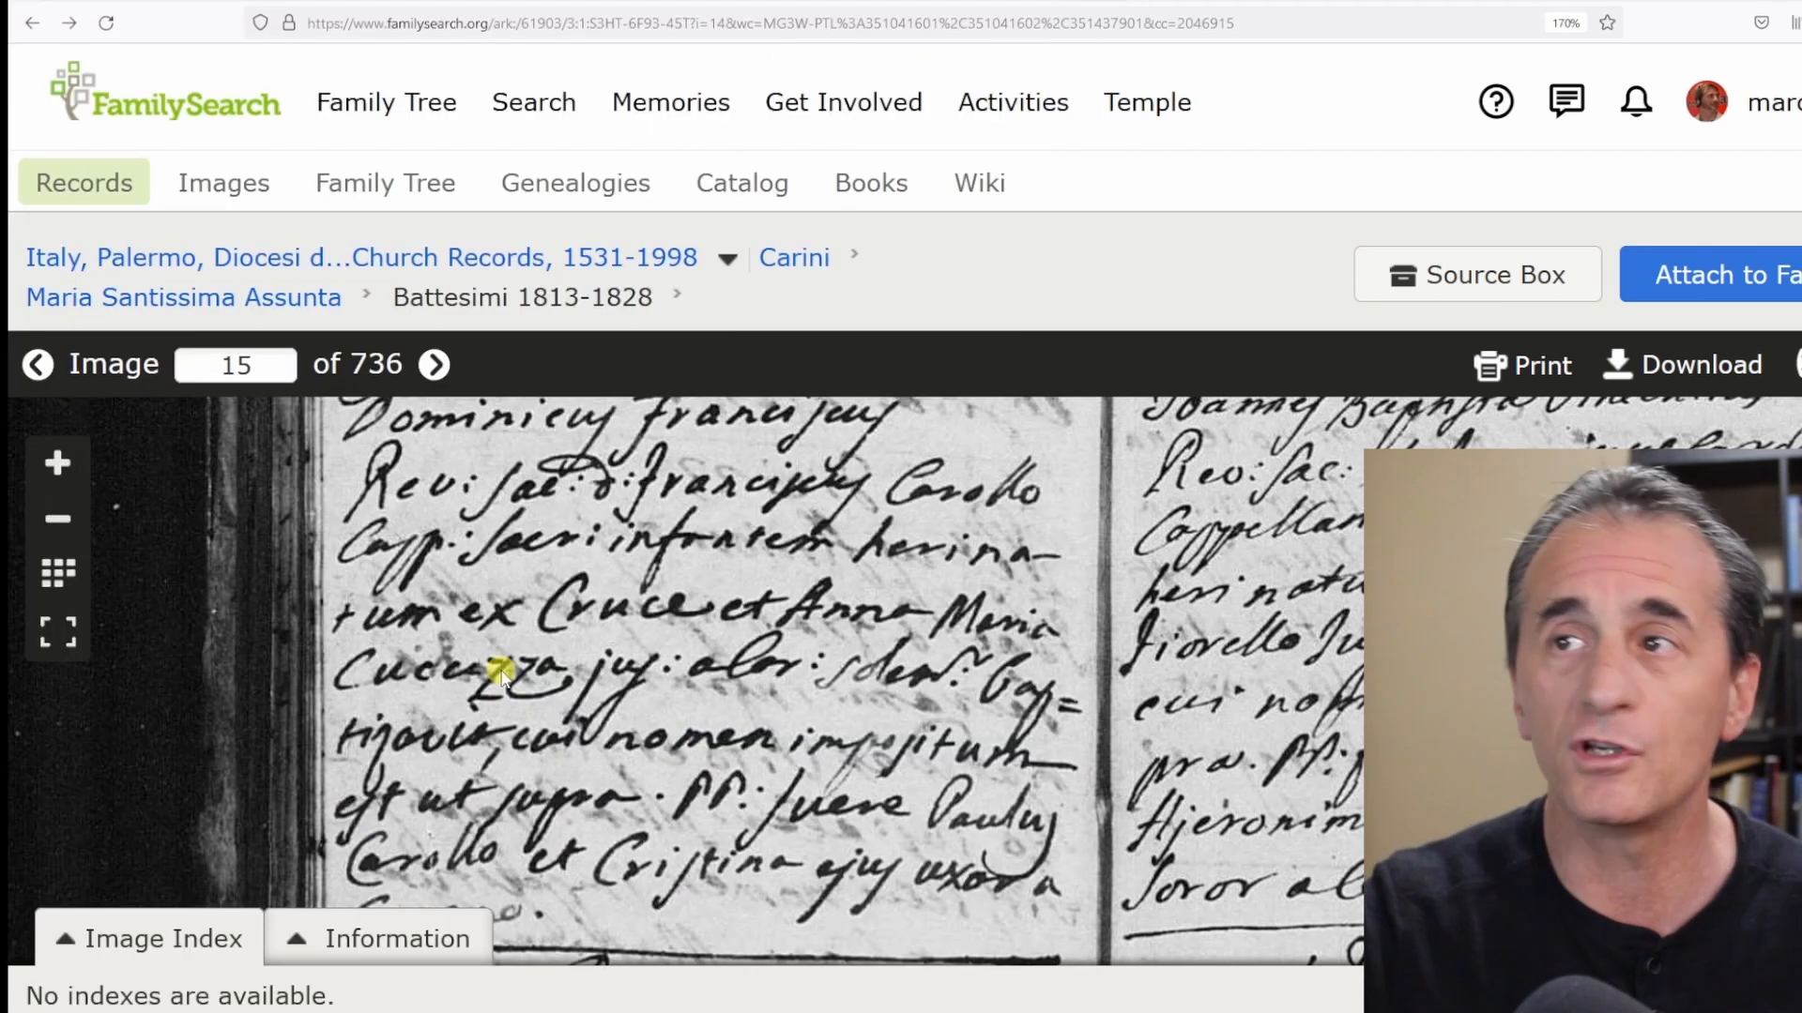
left_click_drag(656, 516, 678, 602)
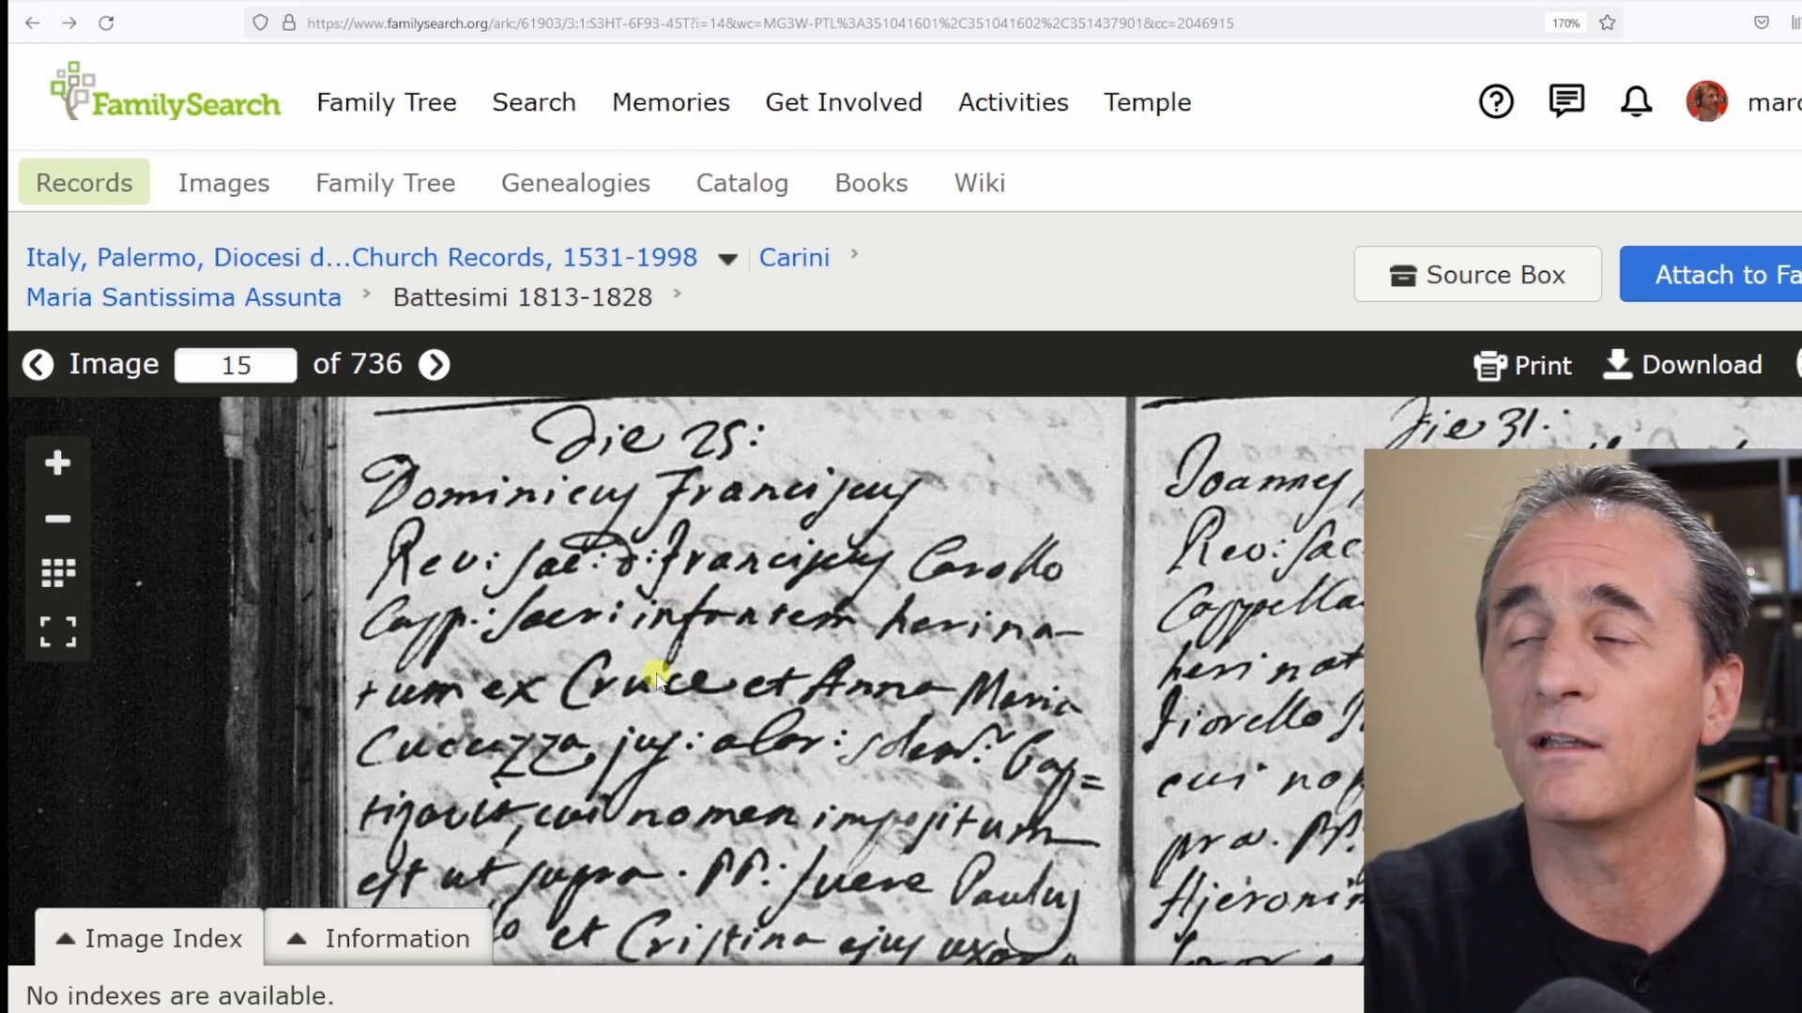
left_click(1014, 4)
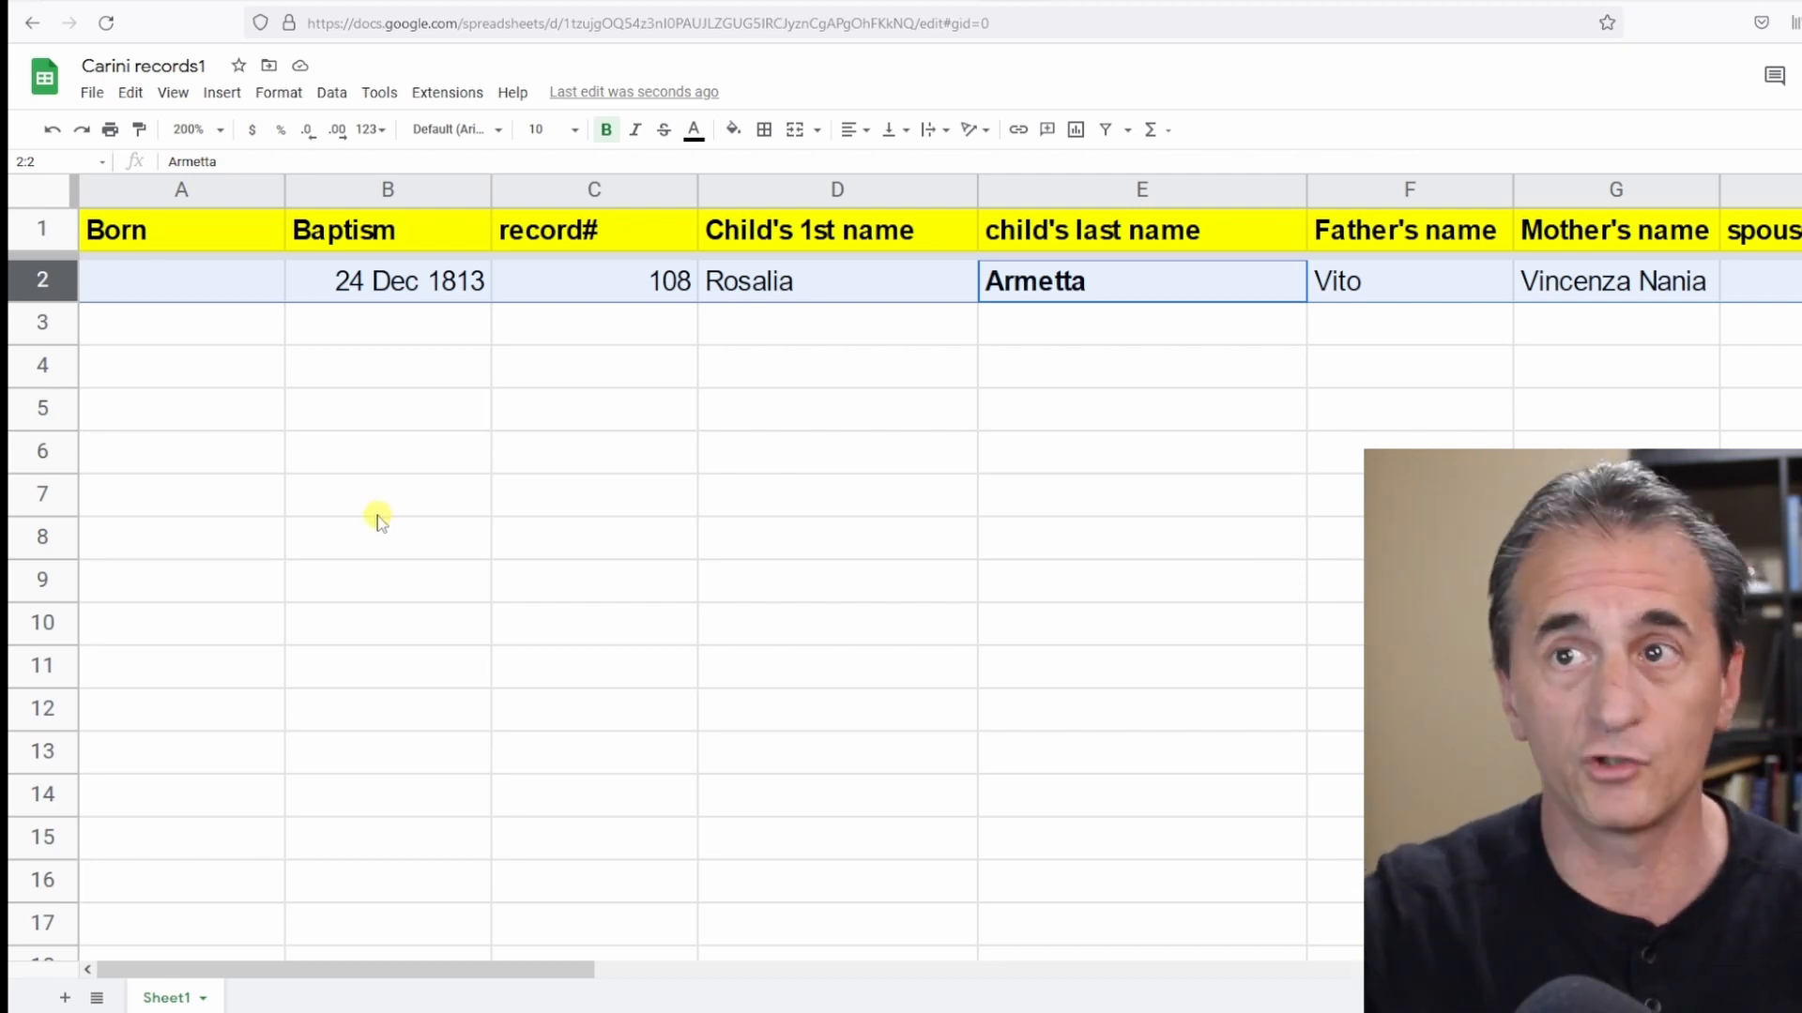
Enter baptism date 25 Dec 1813 and record number 108 in row 8.
left_click(373, 540)
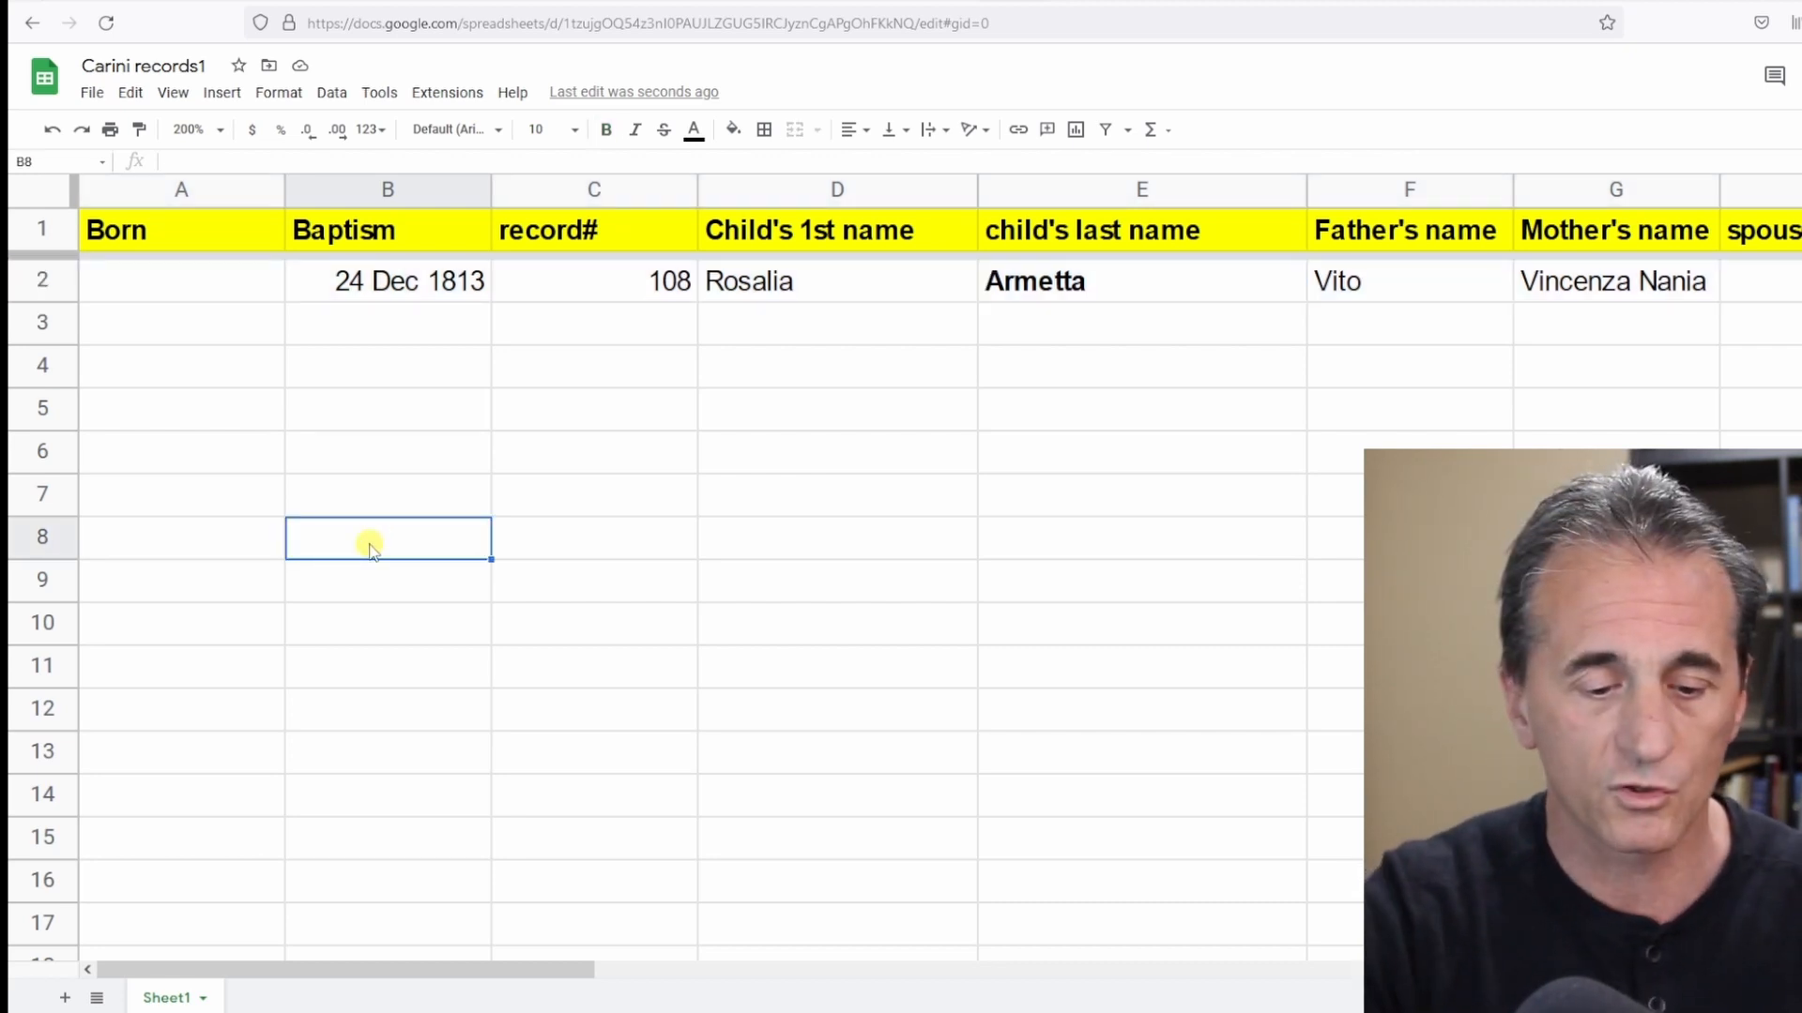
type("25 ")
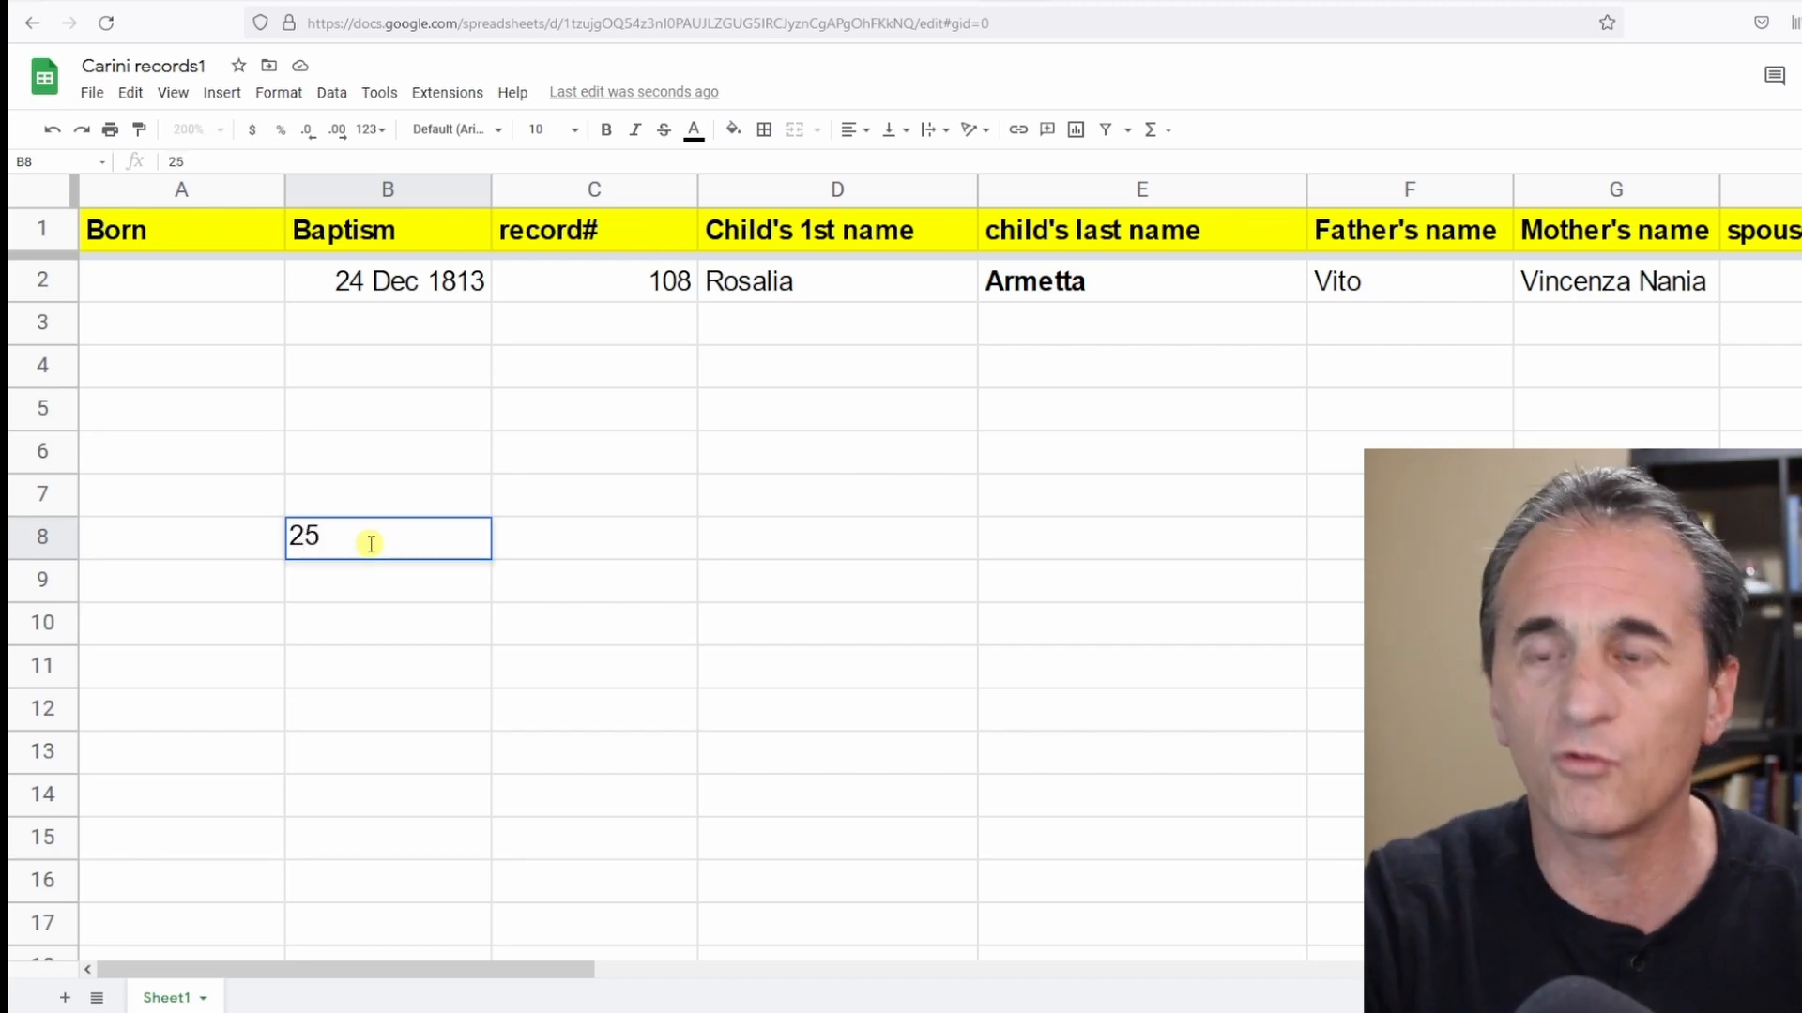
type("Dec 1813")
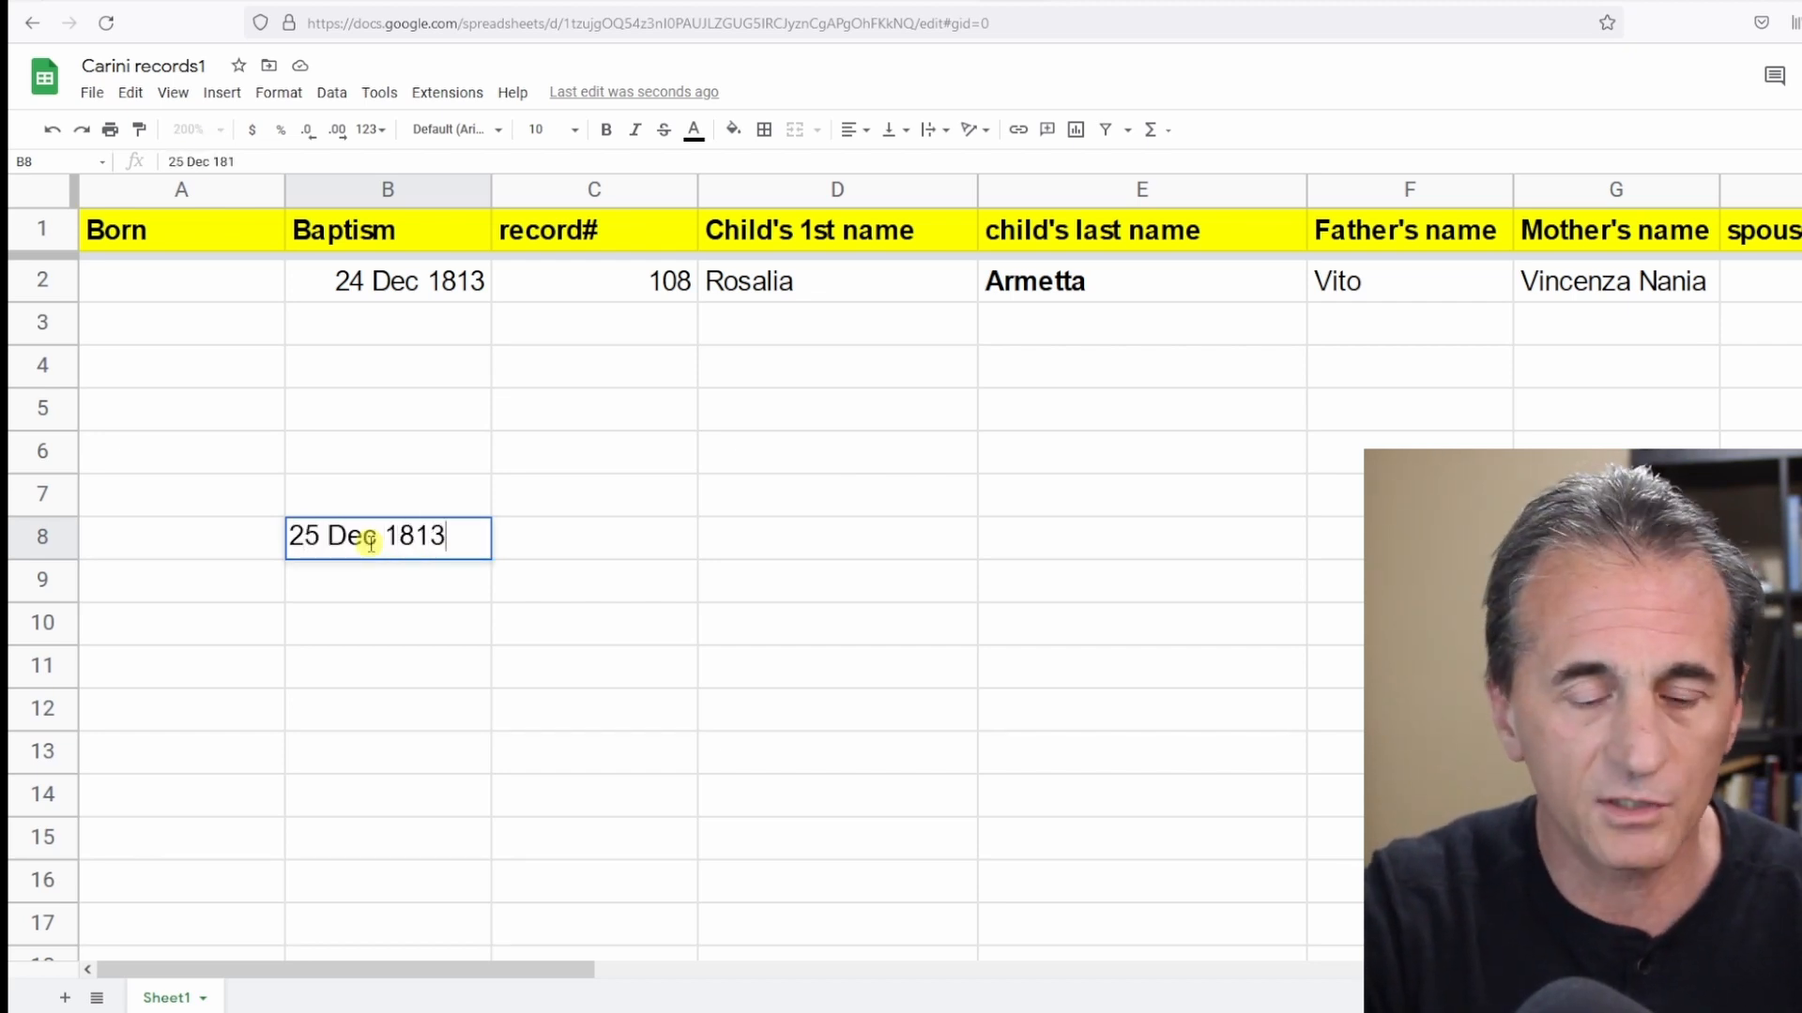
key("Tab")
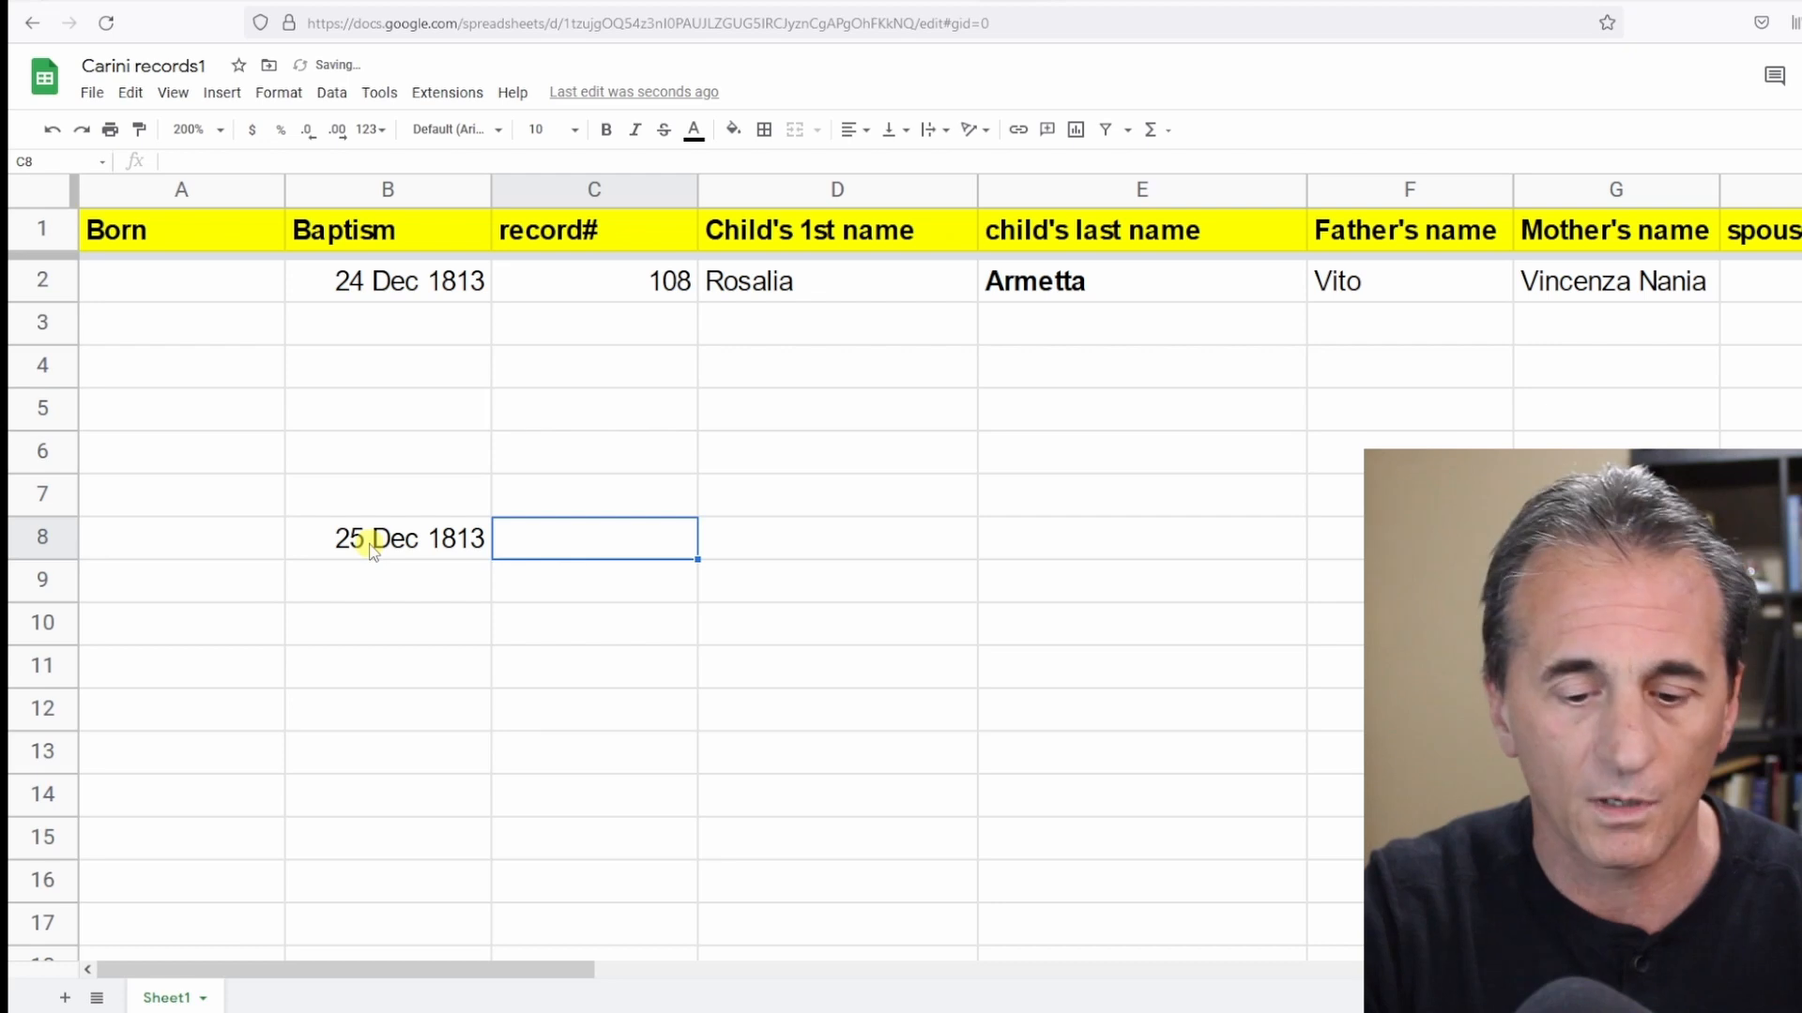
type("108")
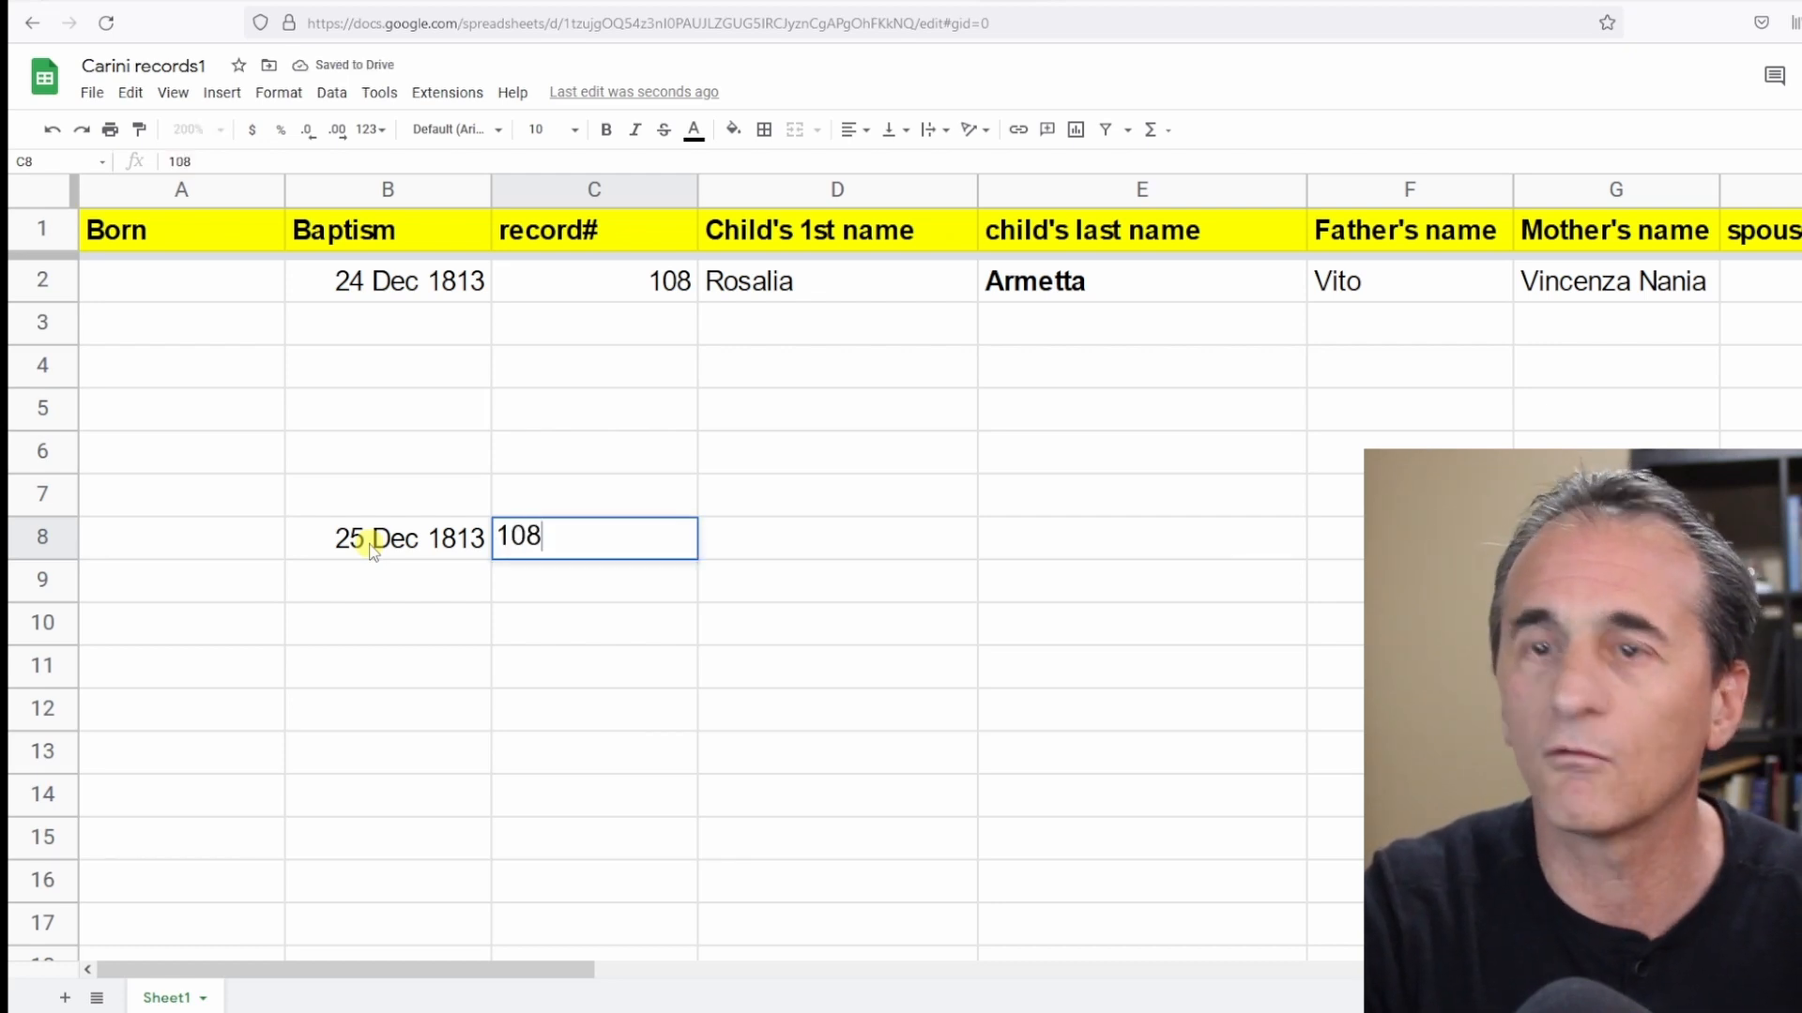
key("Tab")
type("Domenico Franceasco")
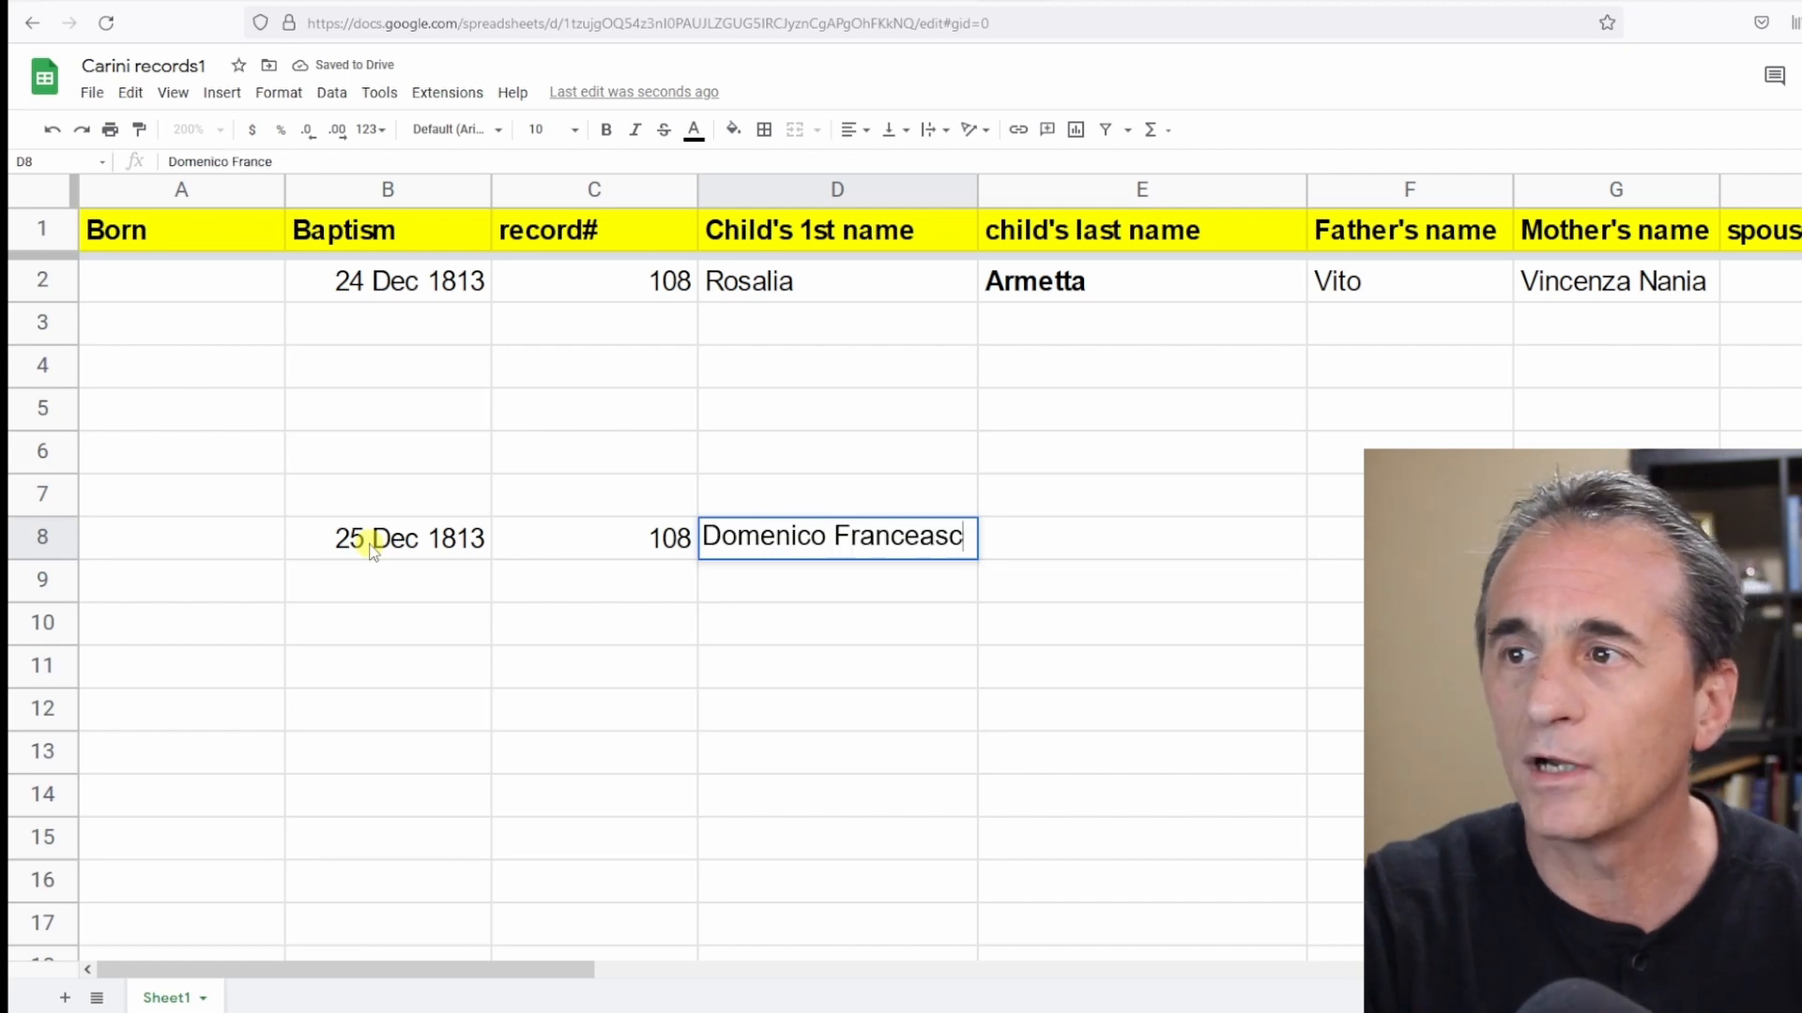
key("BackSpace")
key("BackSpace")
key("BackSpace")
key("BackSpace")
type("sco")
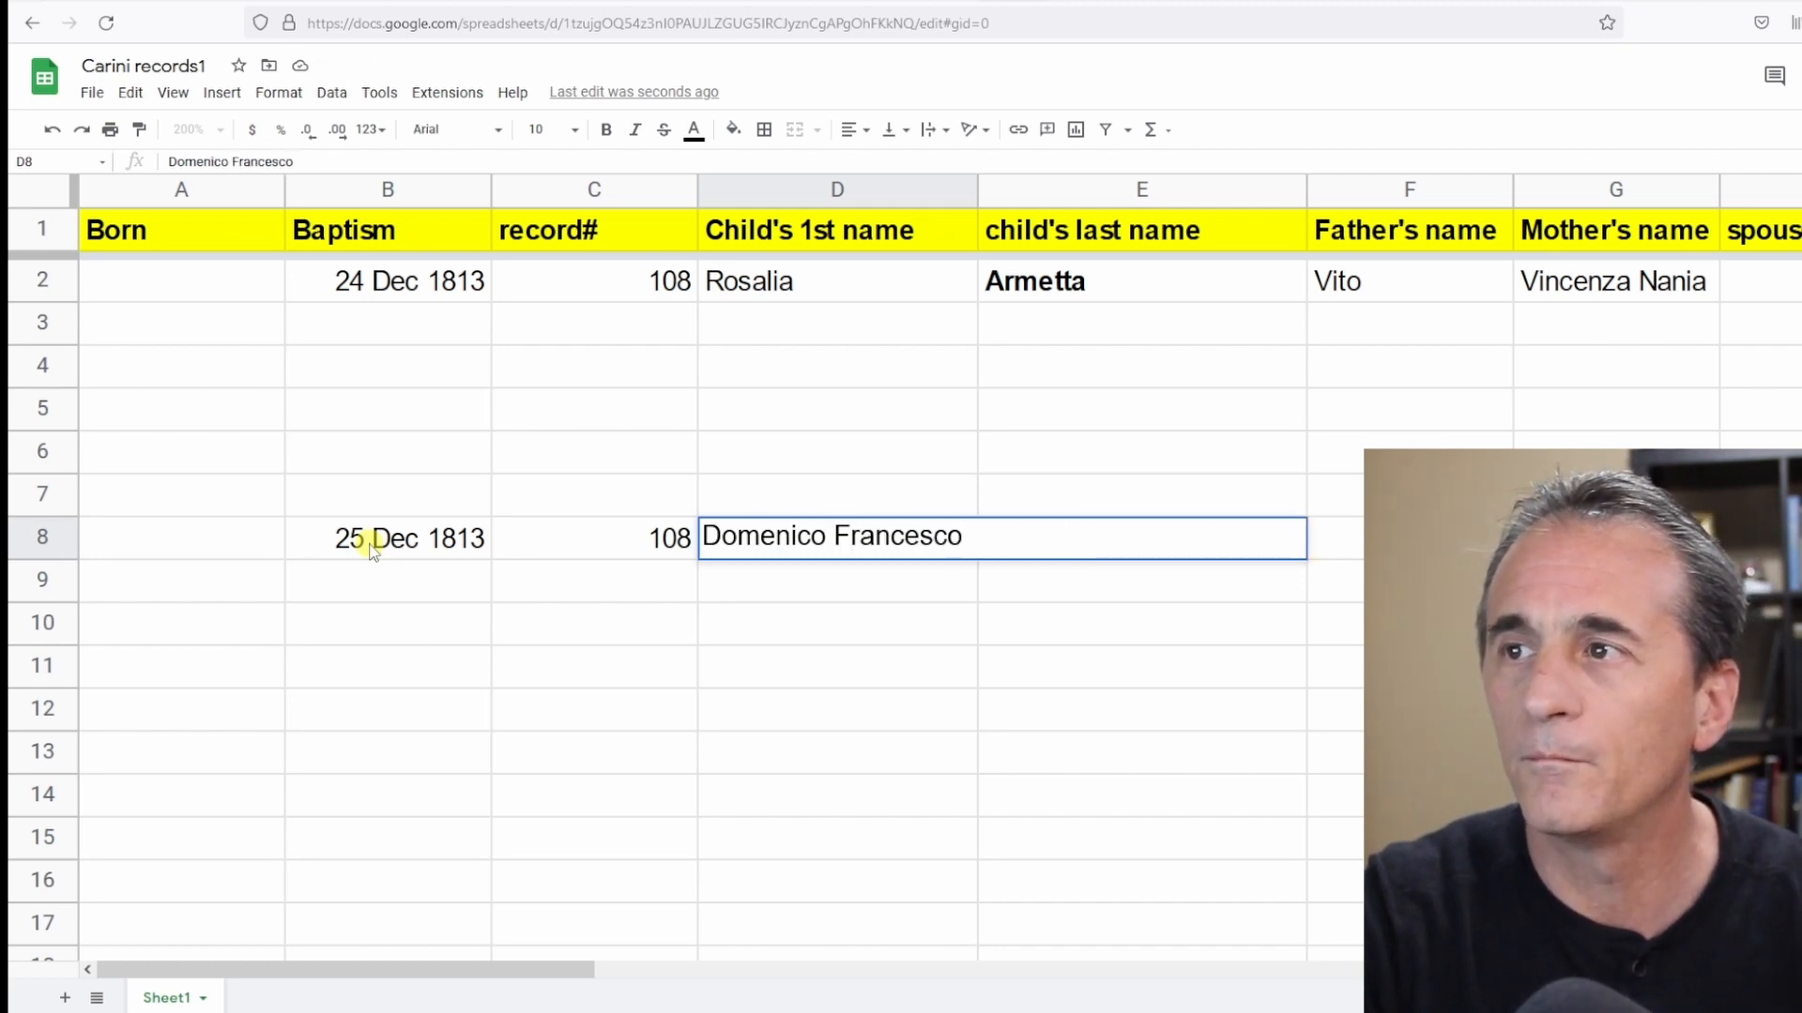
key("Tab")
type("Cuc")
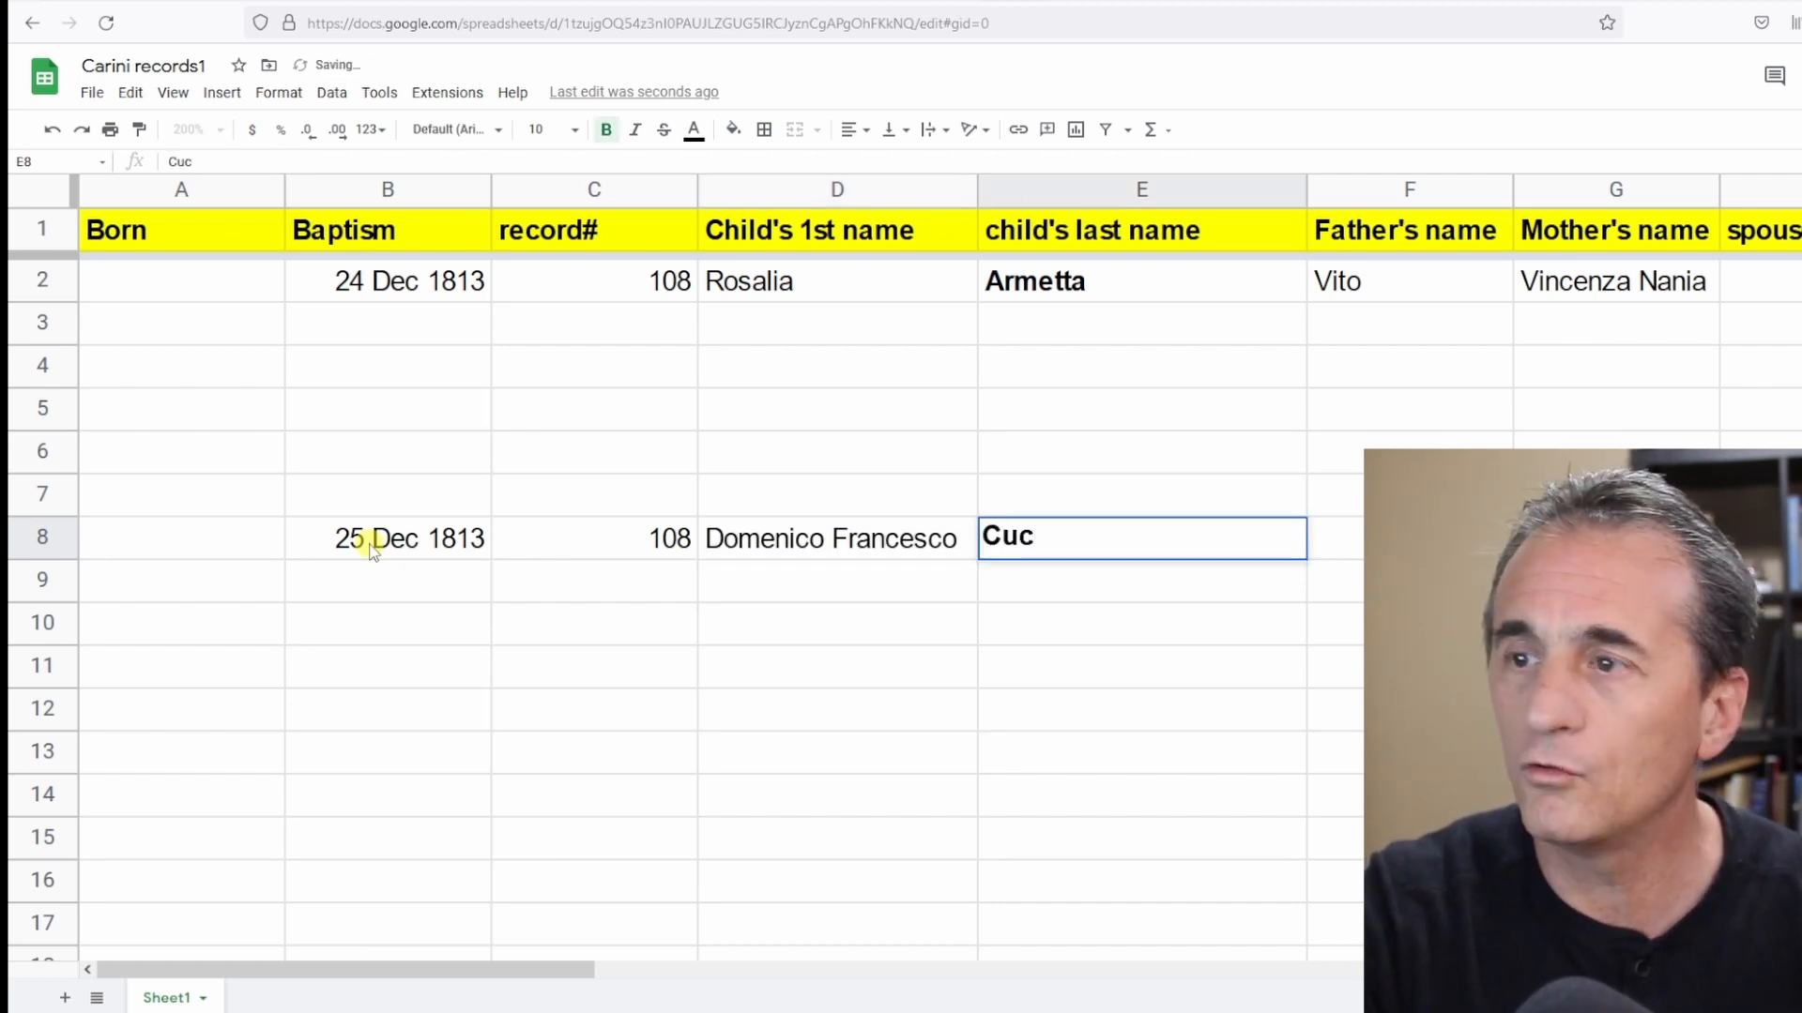
type("uzza")
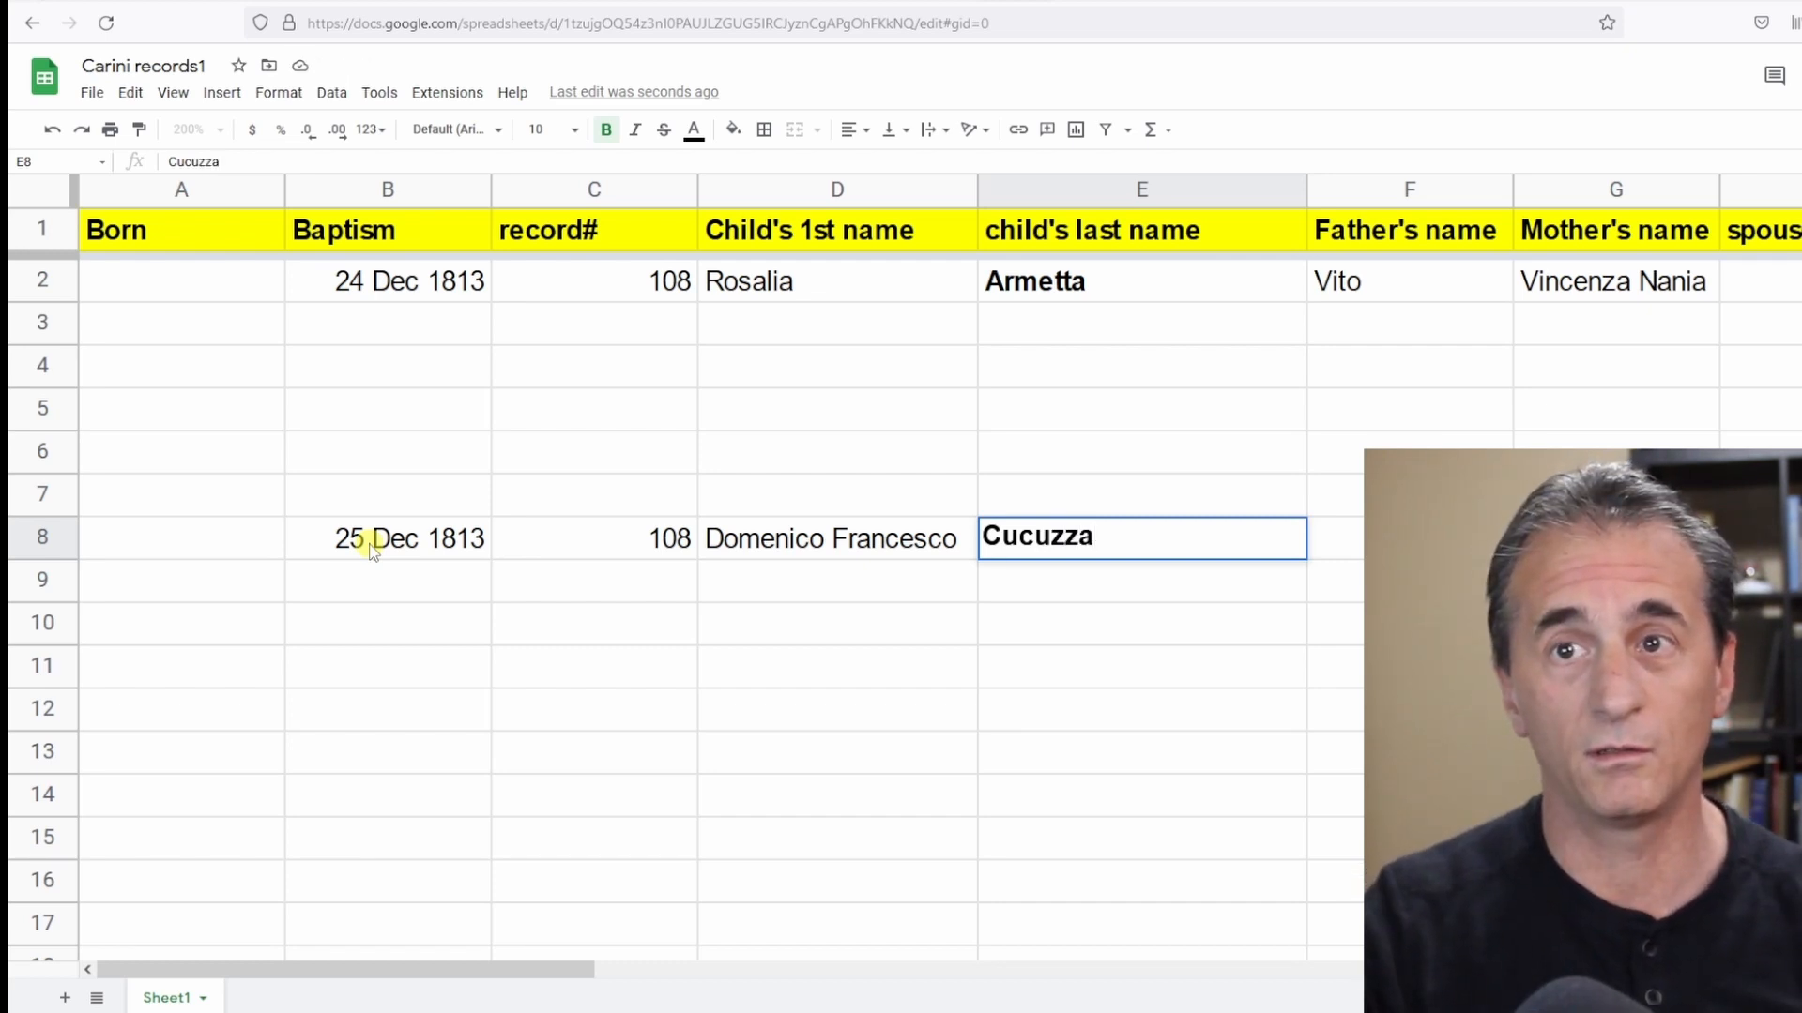
key("Tab")
type("Croce")
key("Tab")
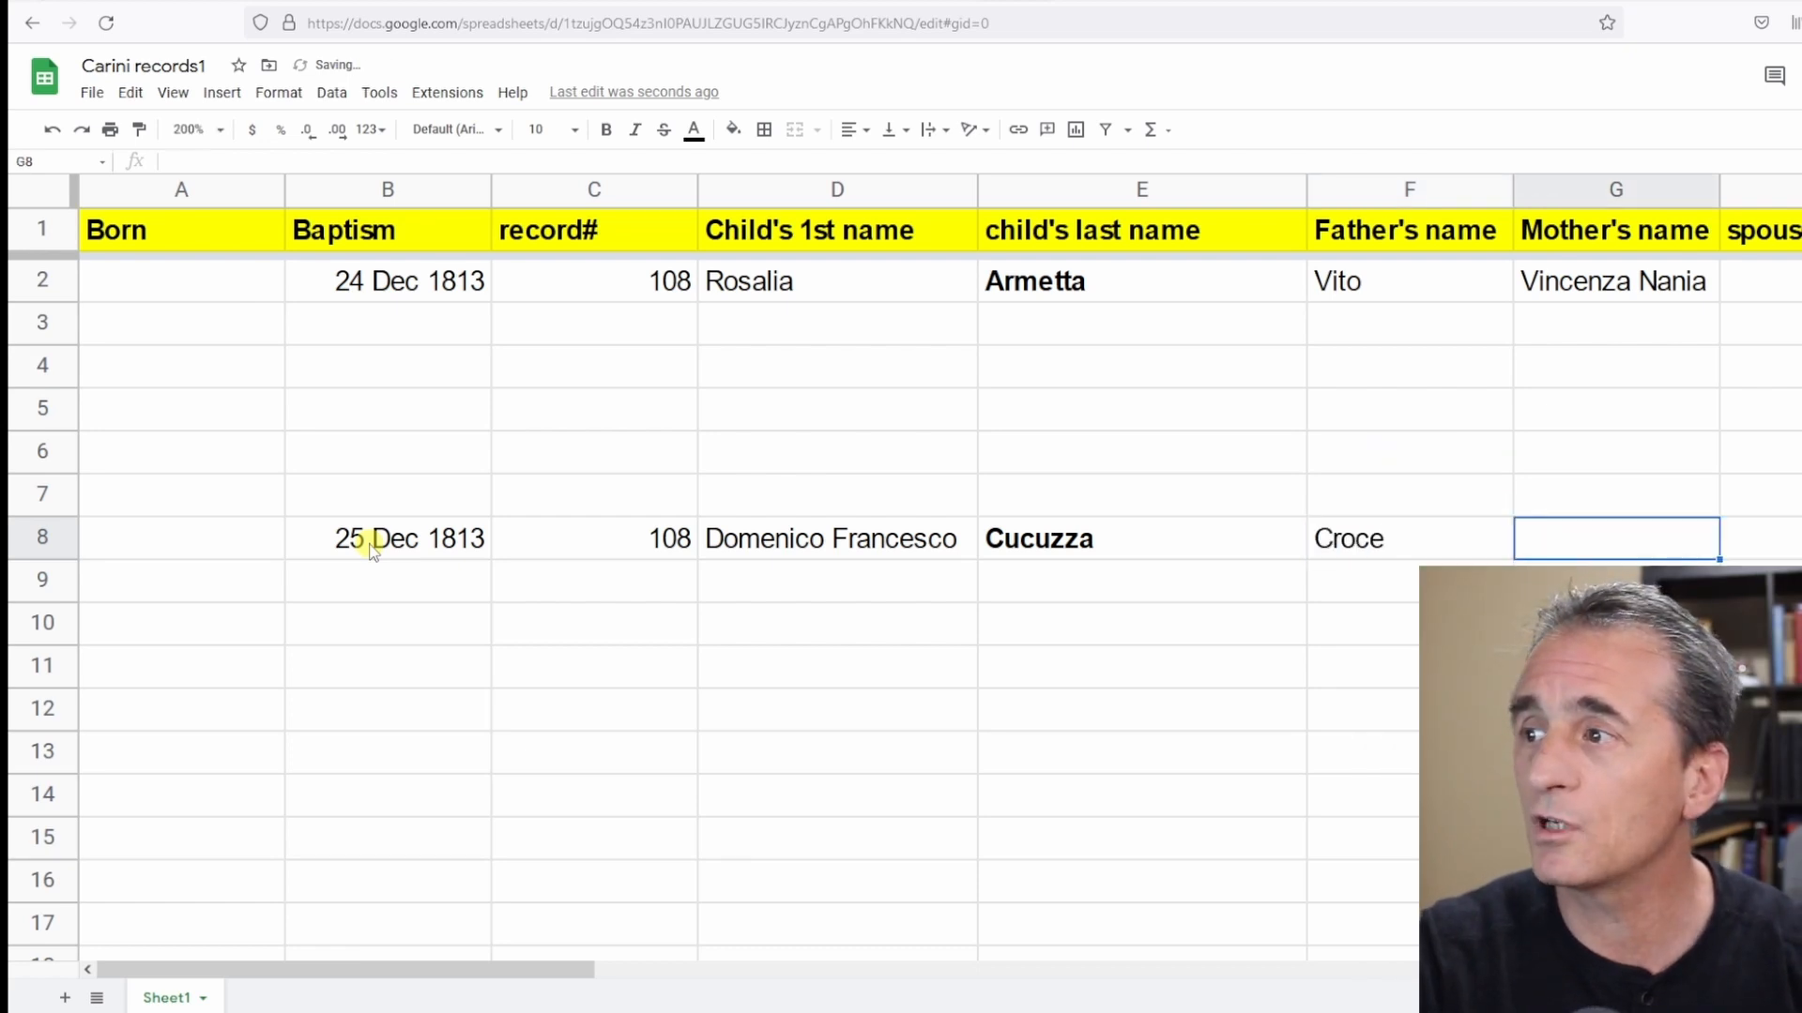
type("Ana")
type("na MAria")
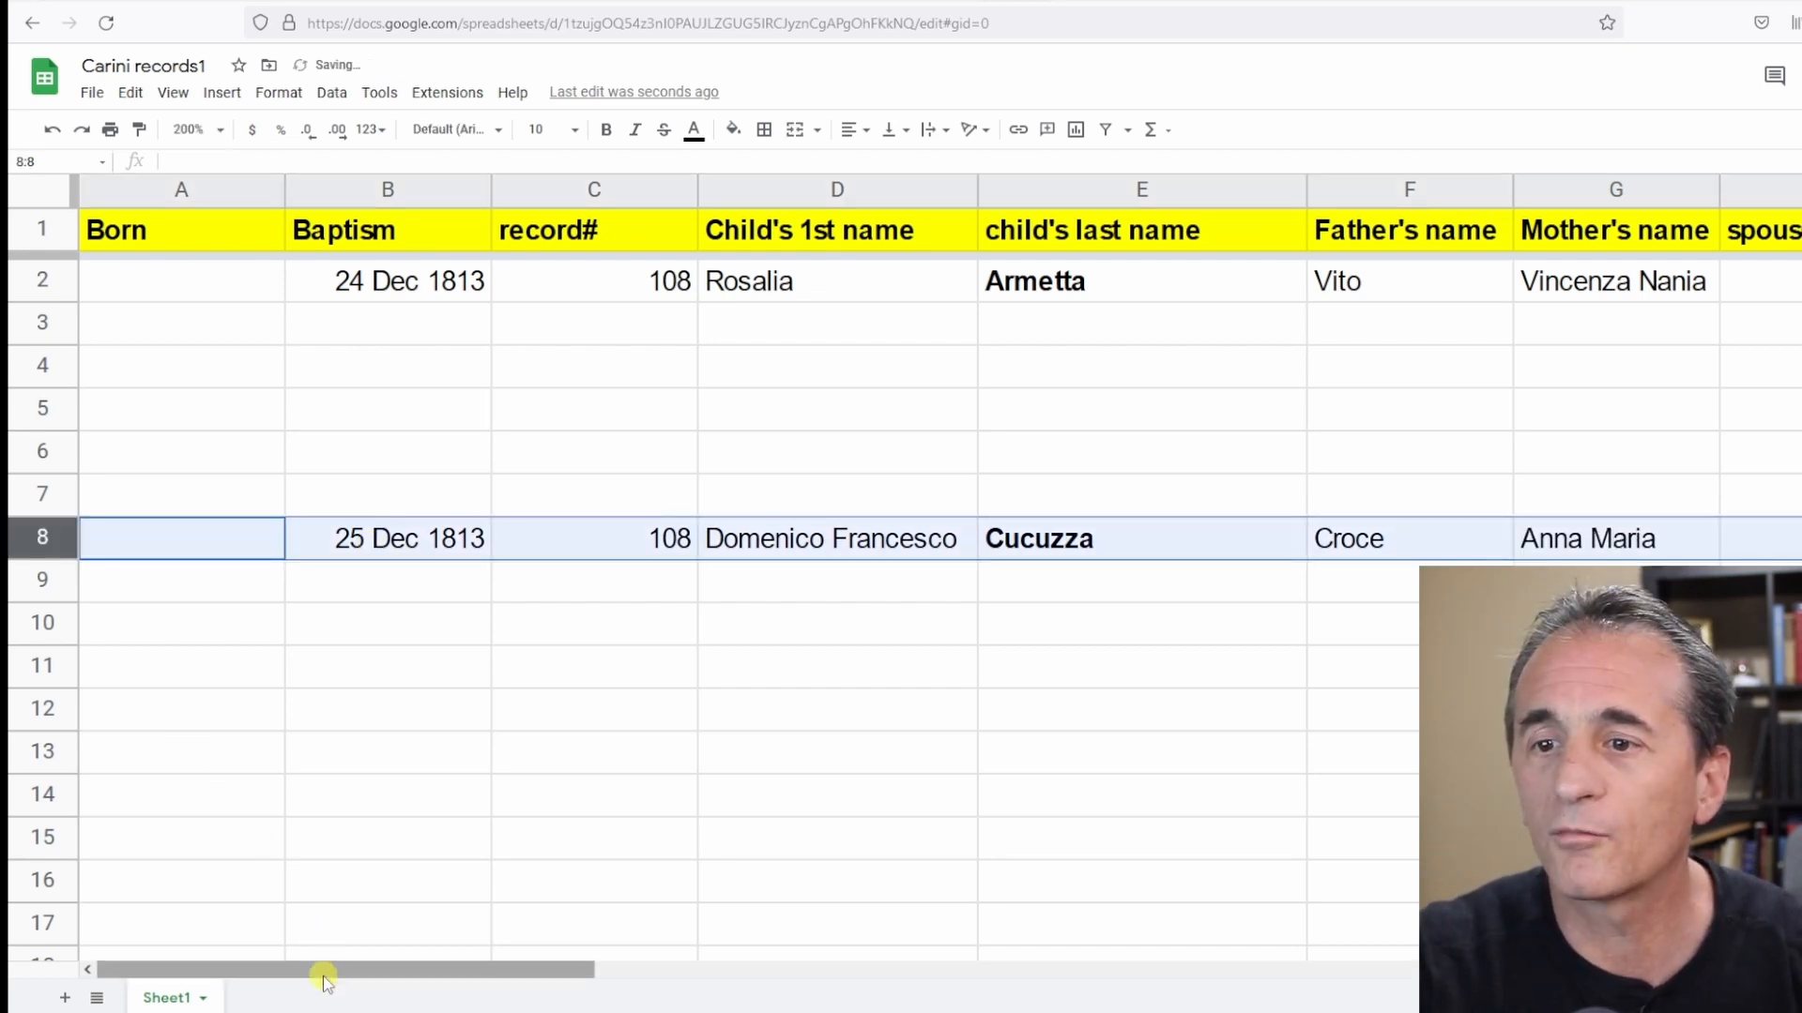
Paste the FamilySearch image URL into the link back cell of row 8.
left_click_drag(327, 972, 652, 978)
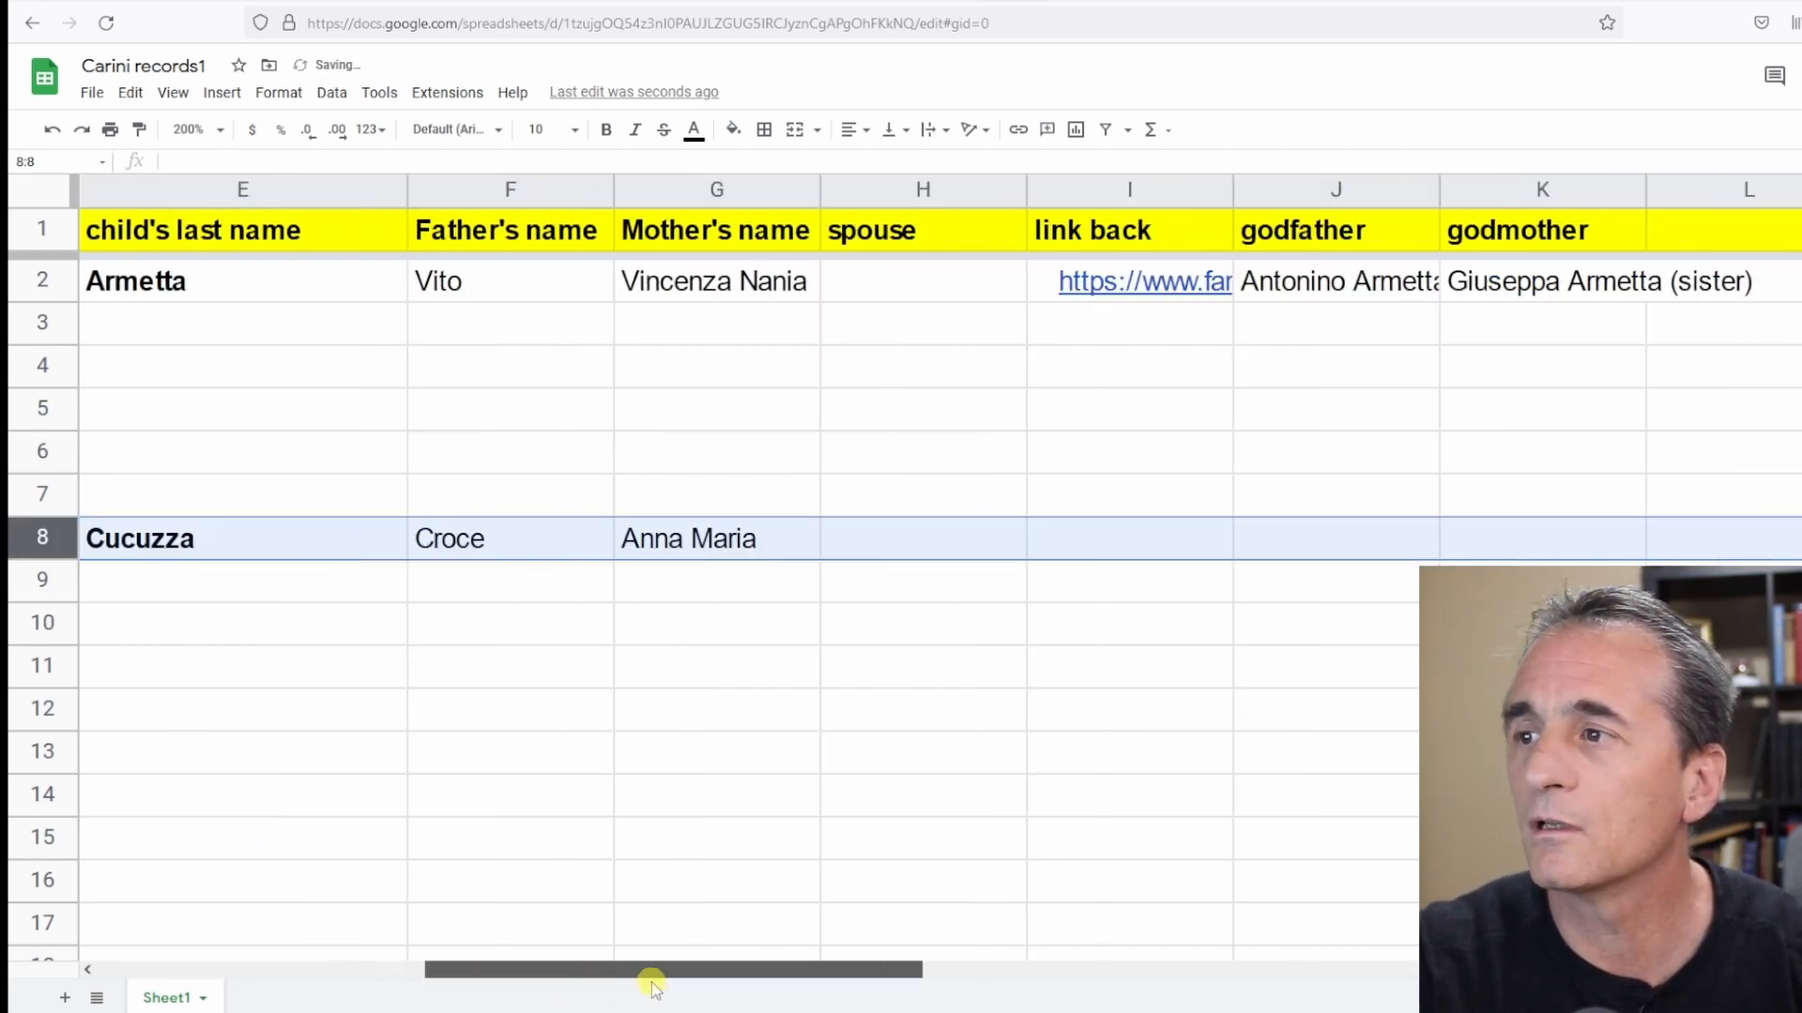
left_click(1041, 542)
right_click(1044, 542)
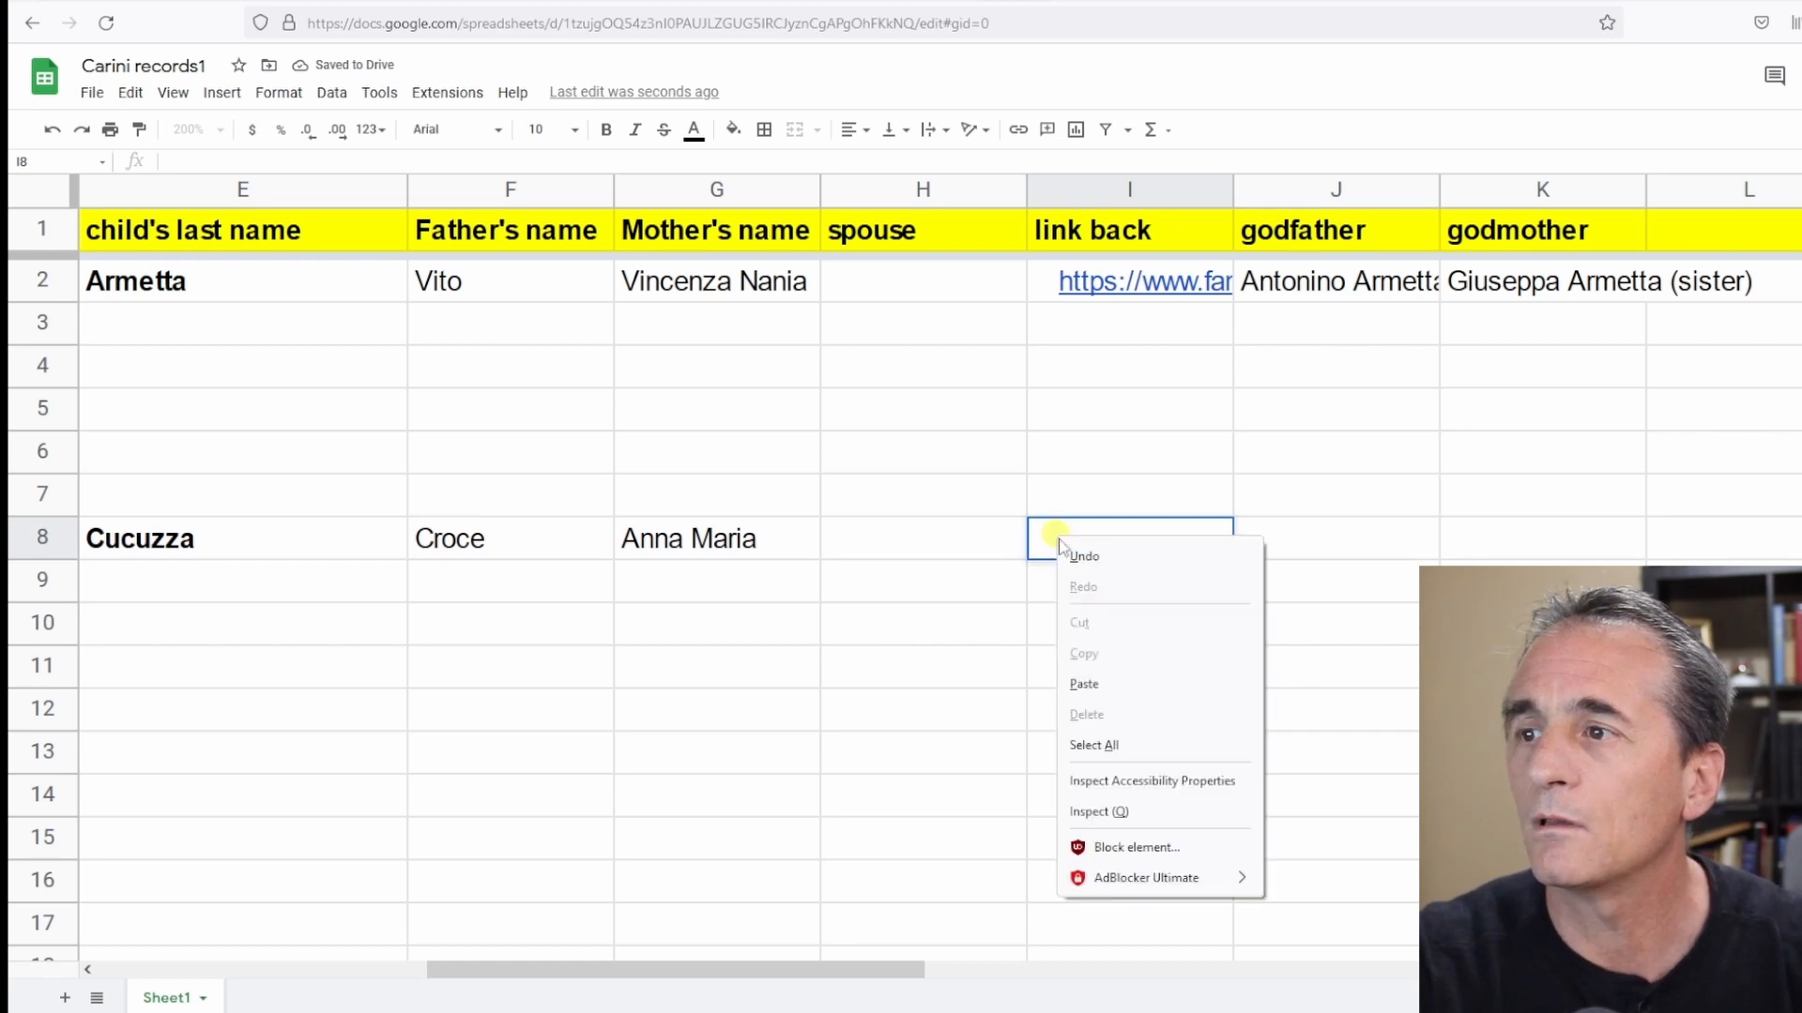
left_click(1110, 695)
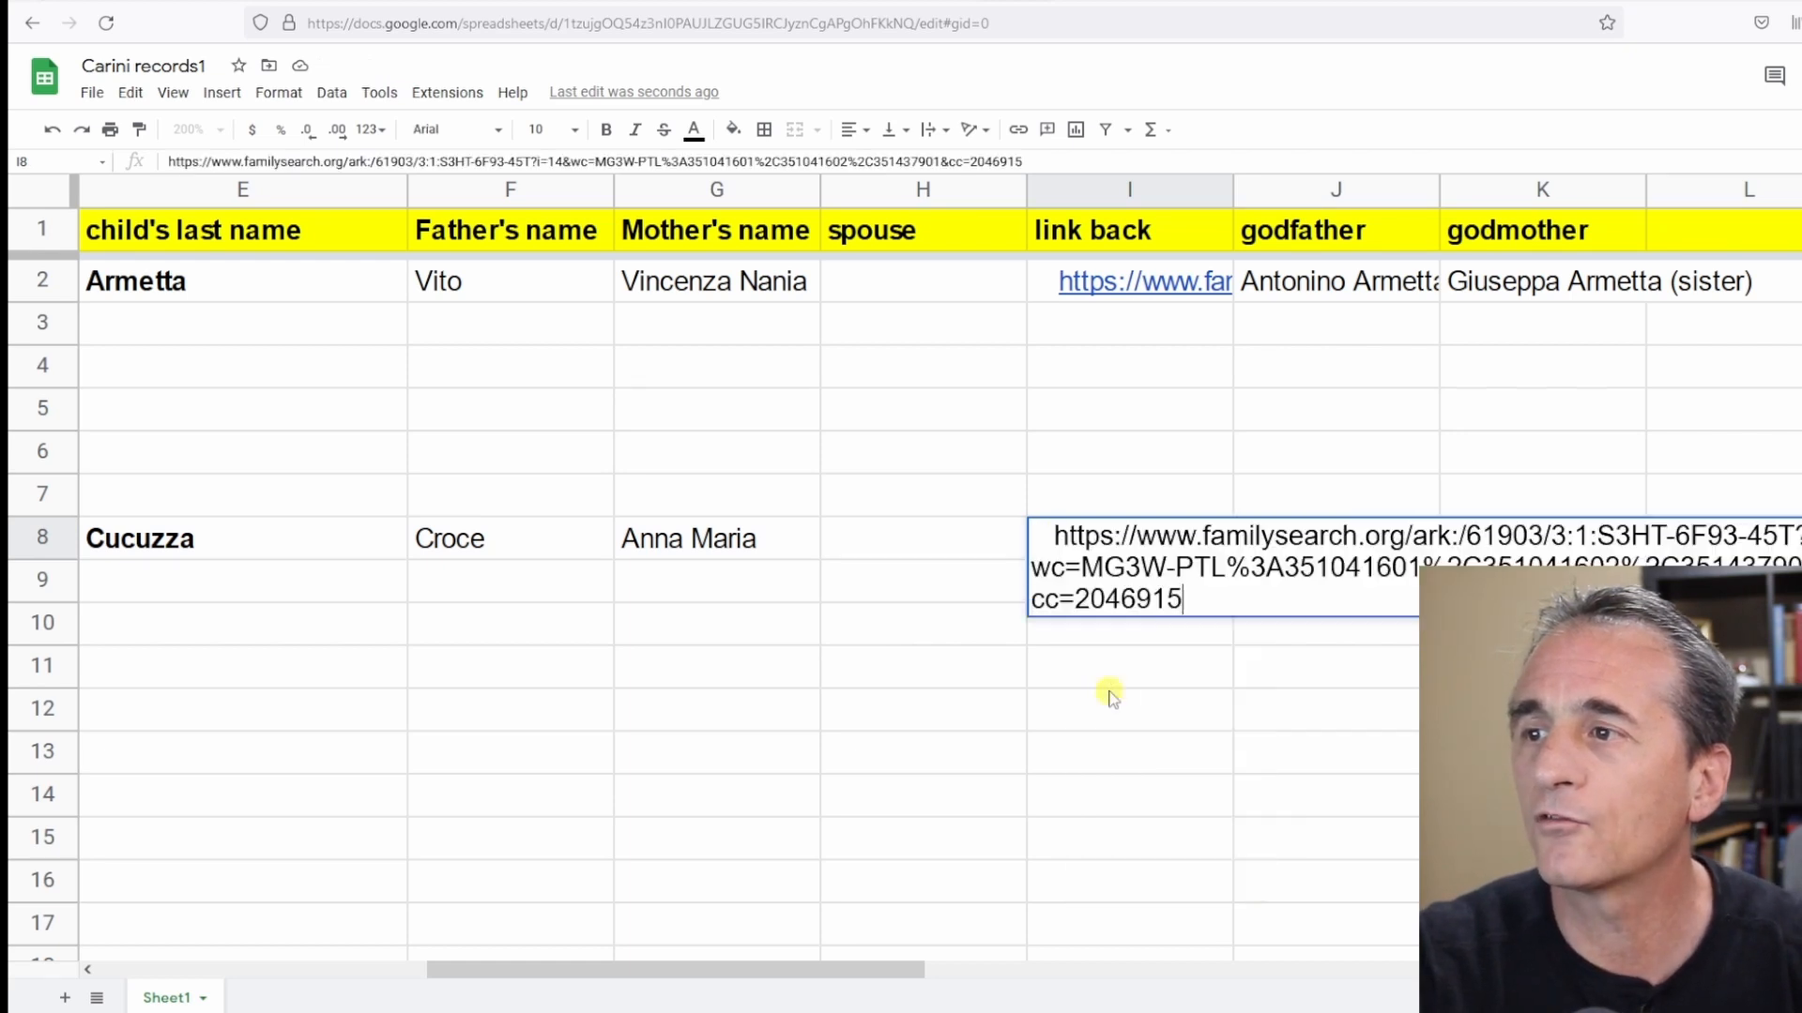
Look up the Cucuzza marriage records in the Carini-Docs marriage sheet to find the mother's surname.
left_click(63, 542)
left_click_drag(672, 970, 658, 970)
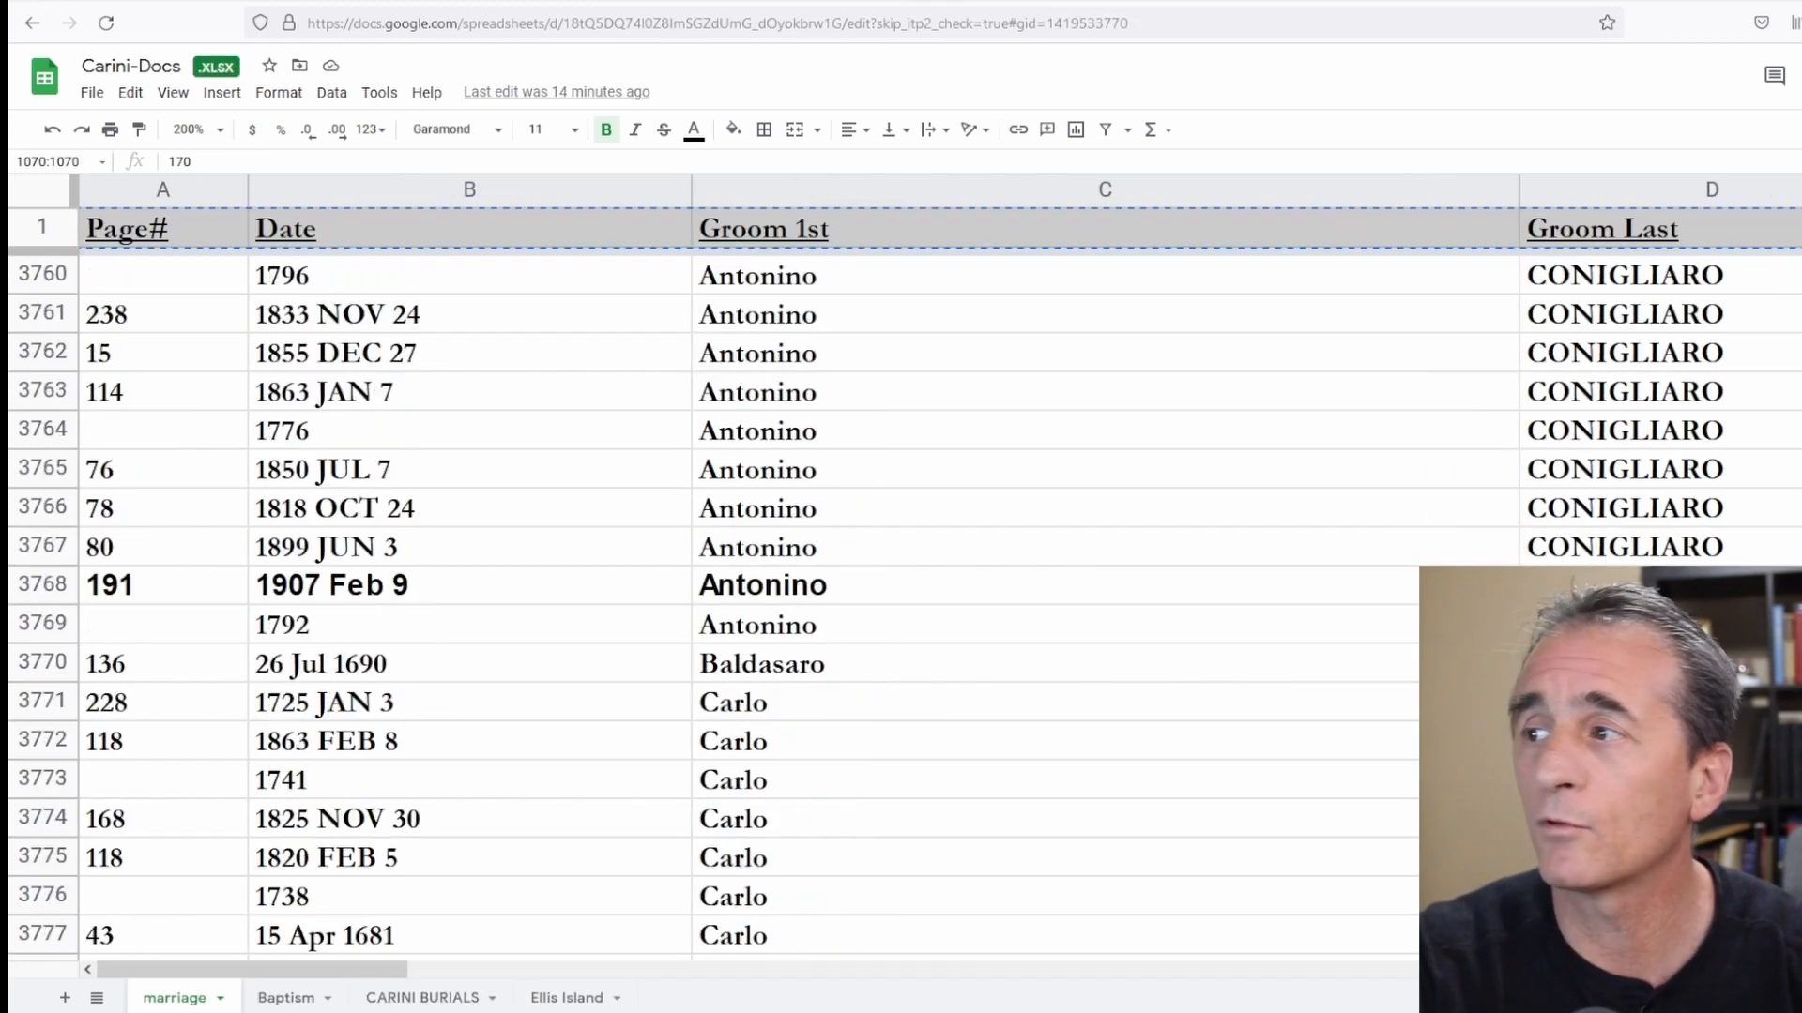
scroll(901, 600, "down", 20)
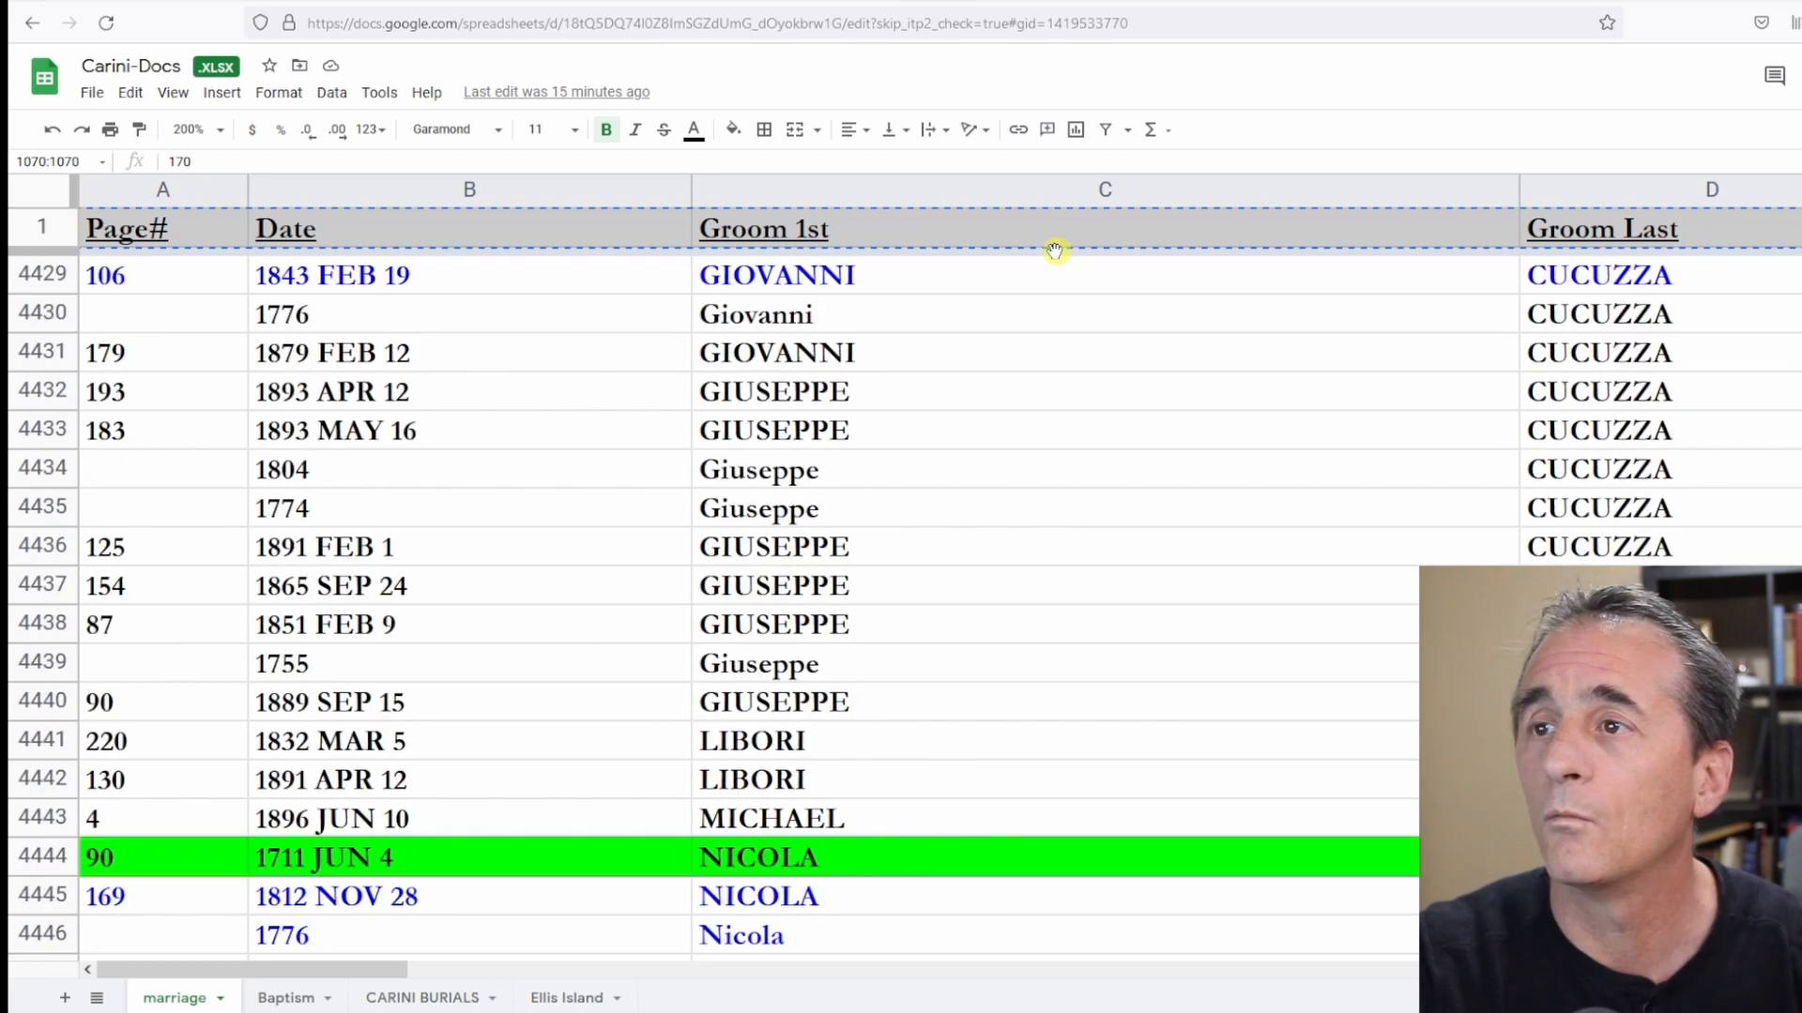
scroll(1060, 273, "up", 8)
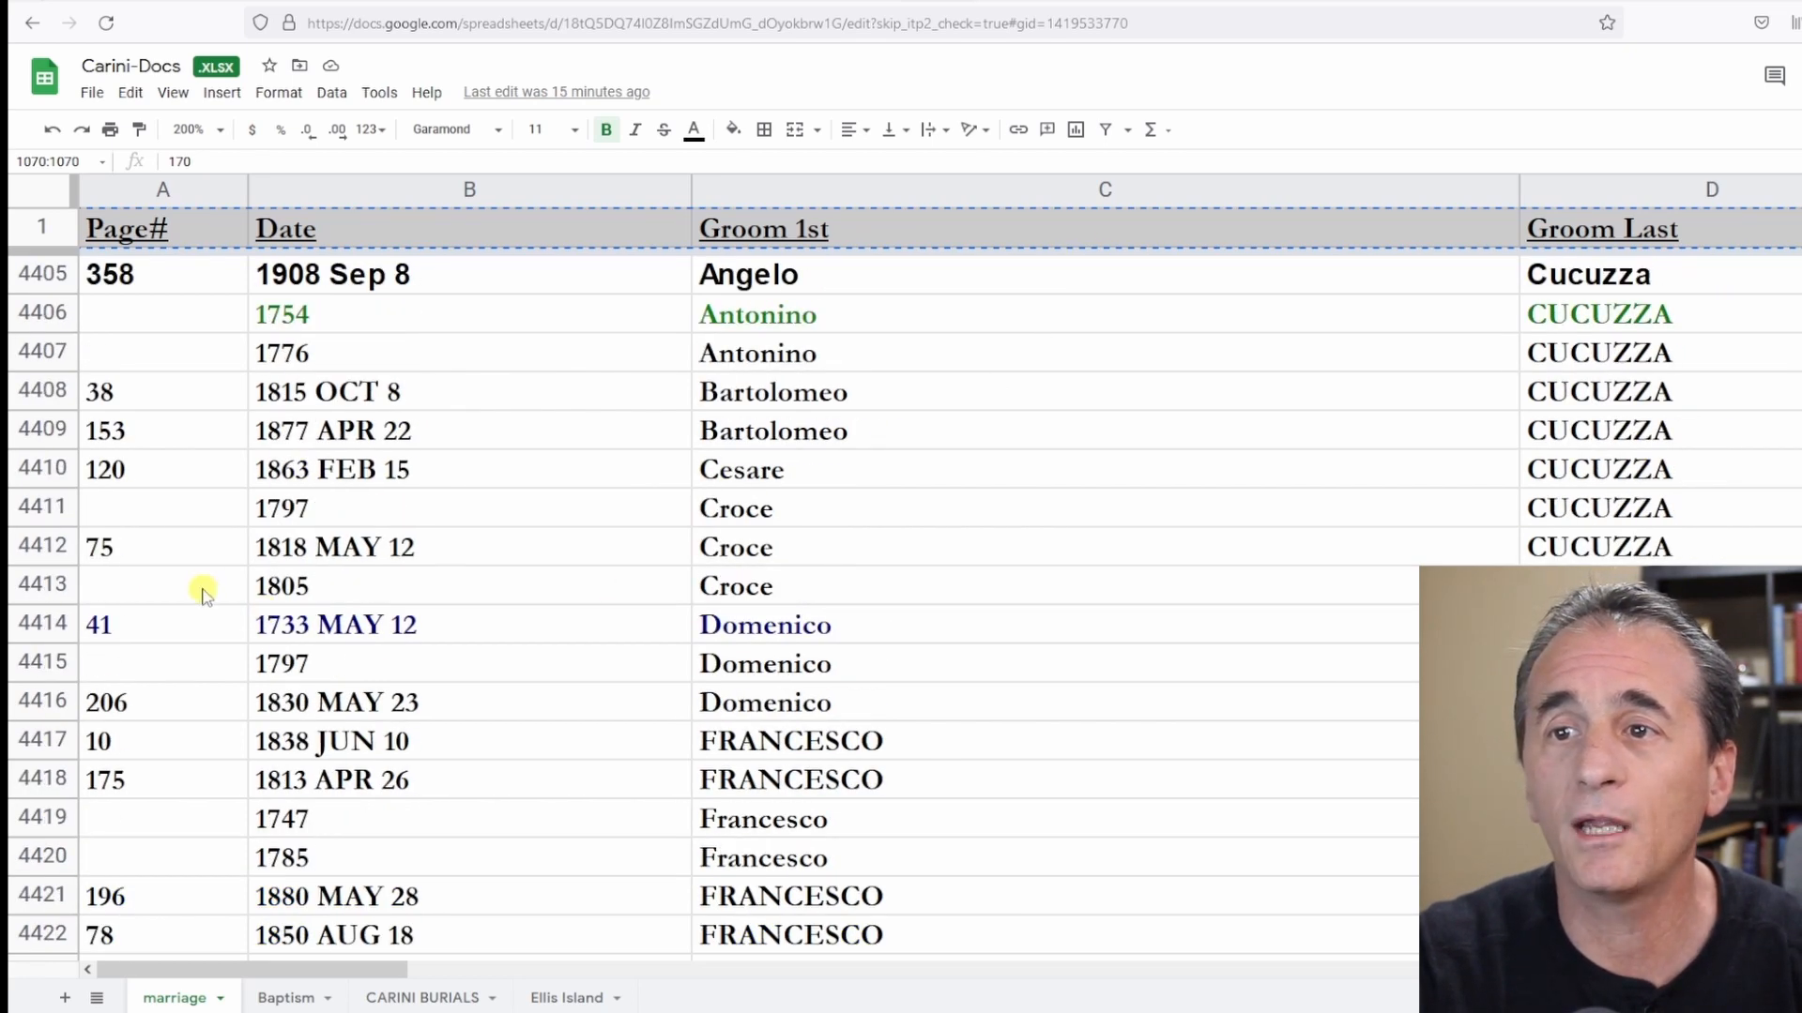
left_click(53, 575)
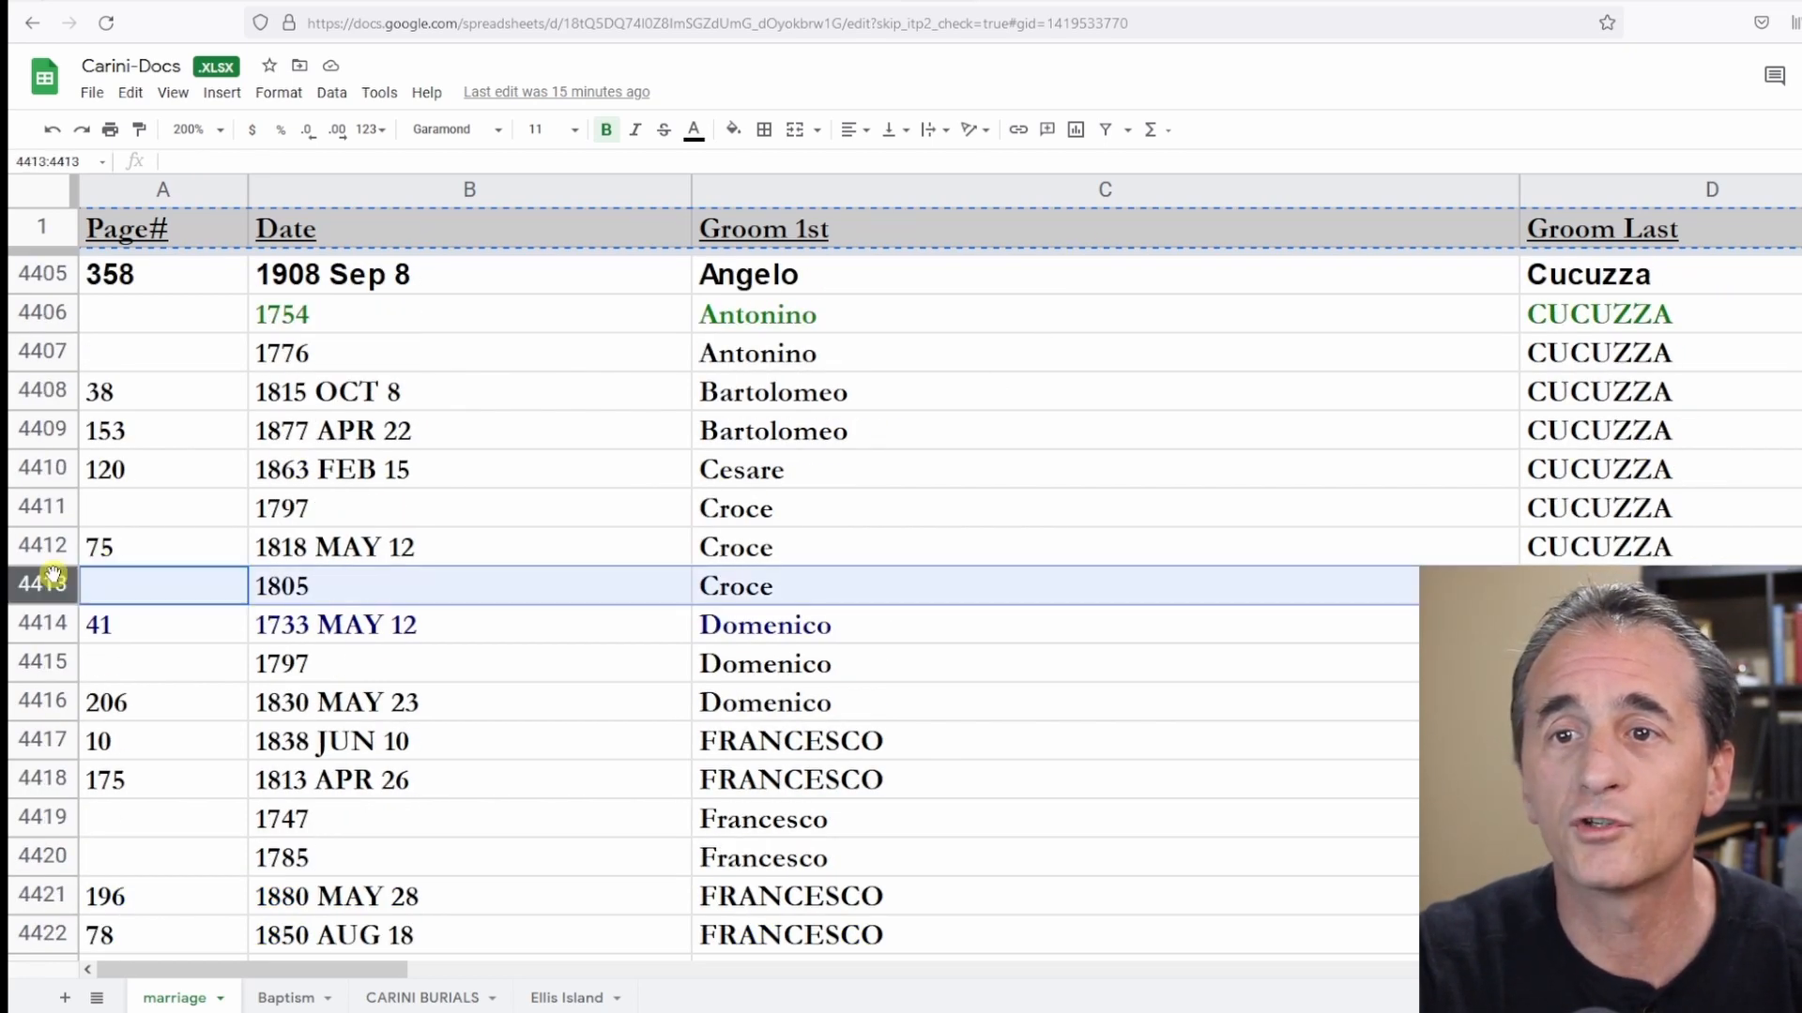
left_click(38, 504)
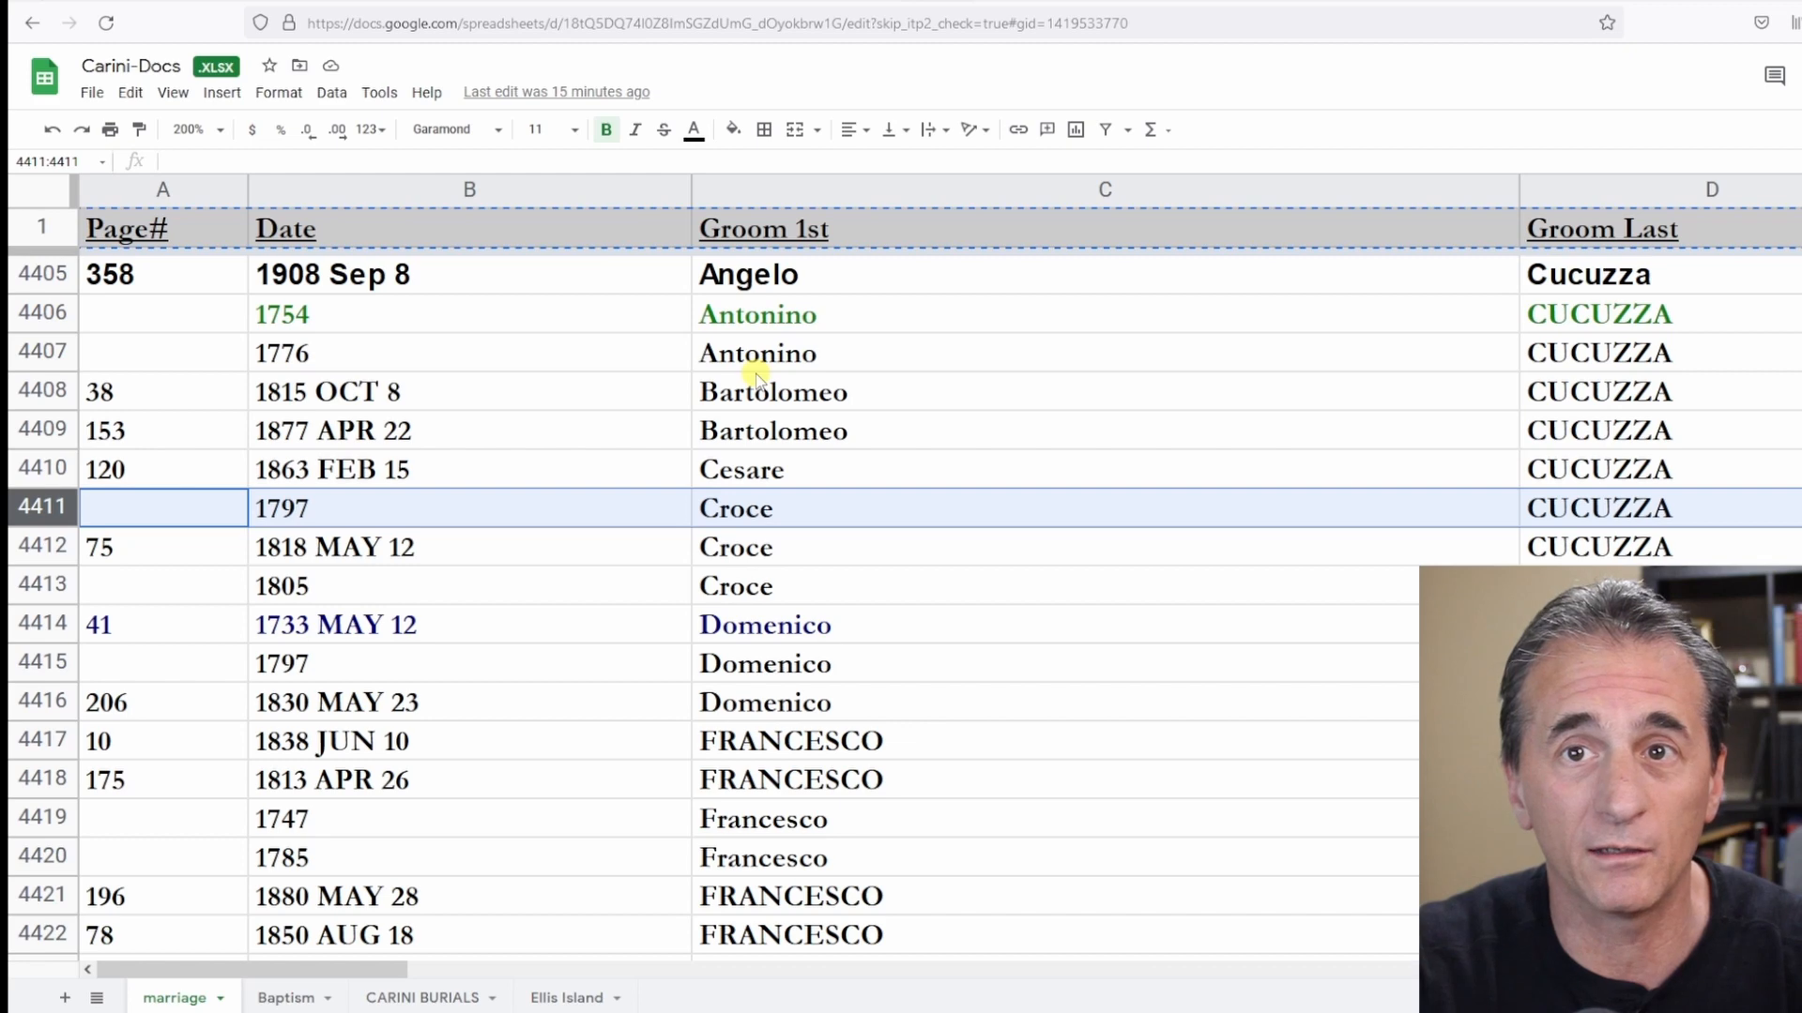
left_click_drag(252, 976, 1245, 969)
left_click(763, 515)
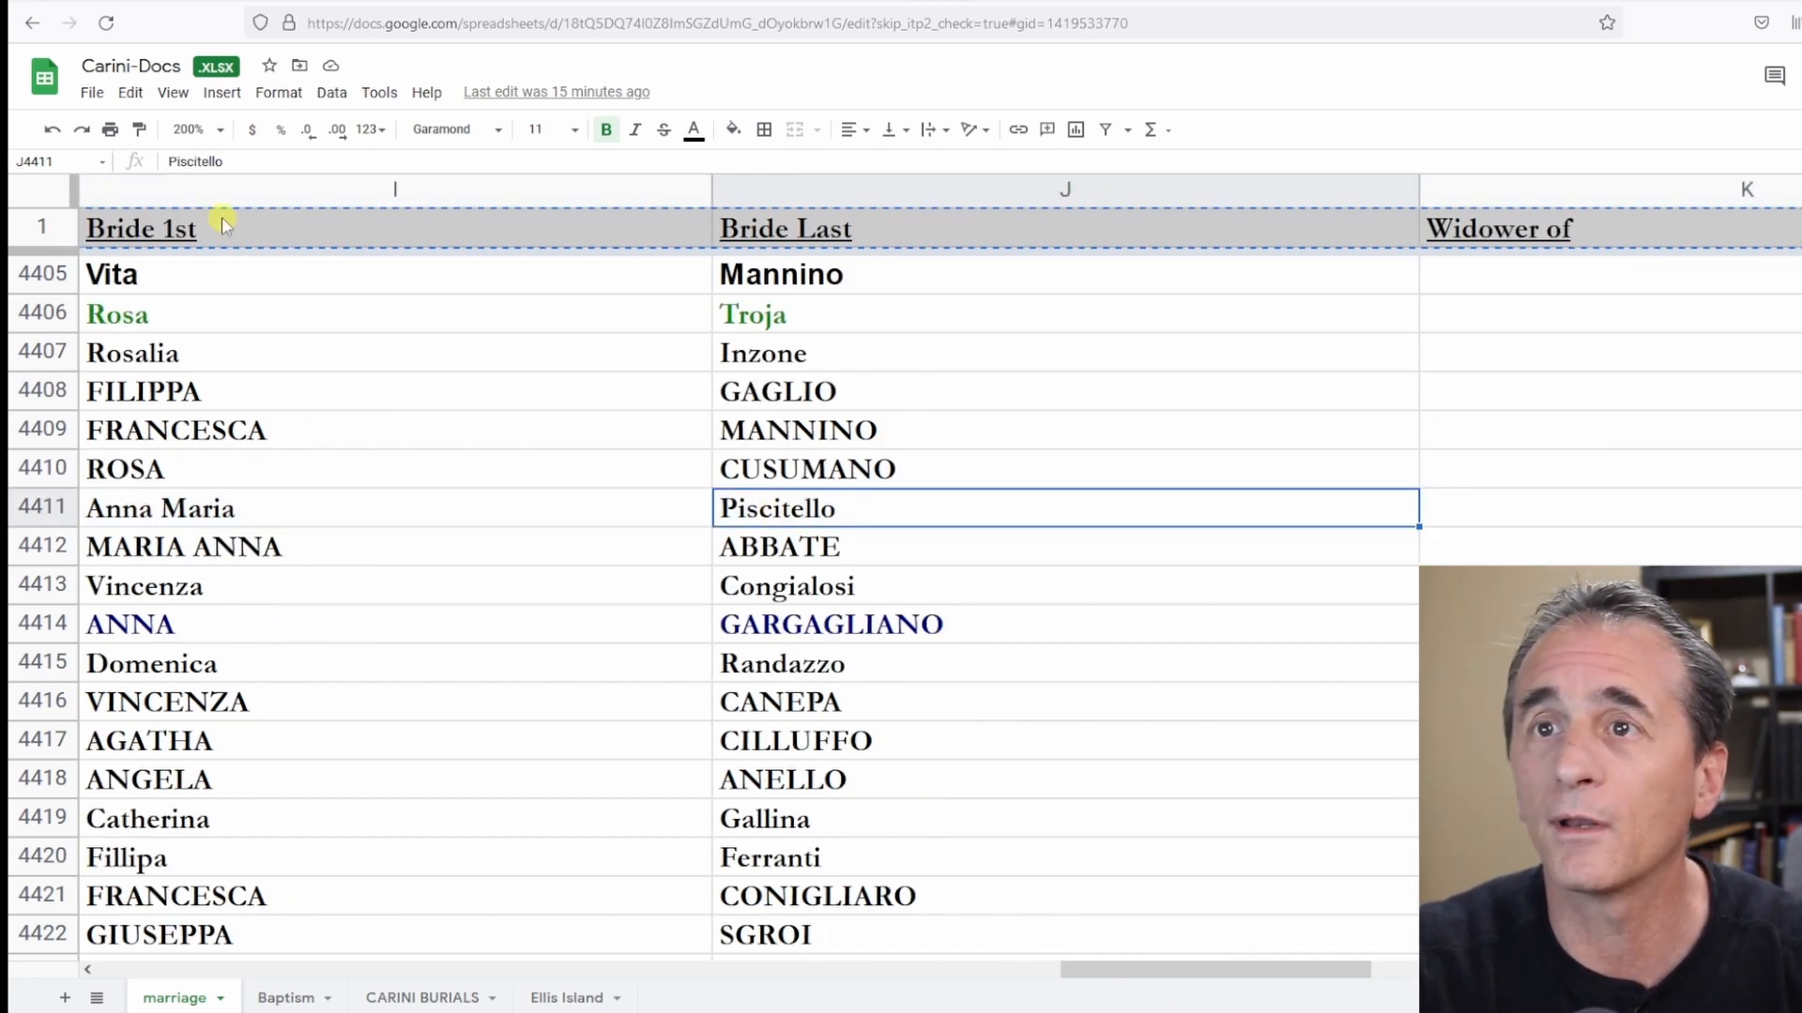
double_click(199, 161)
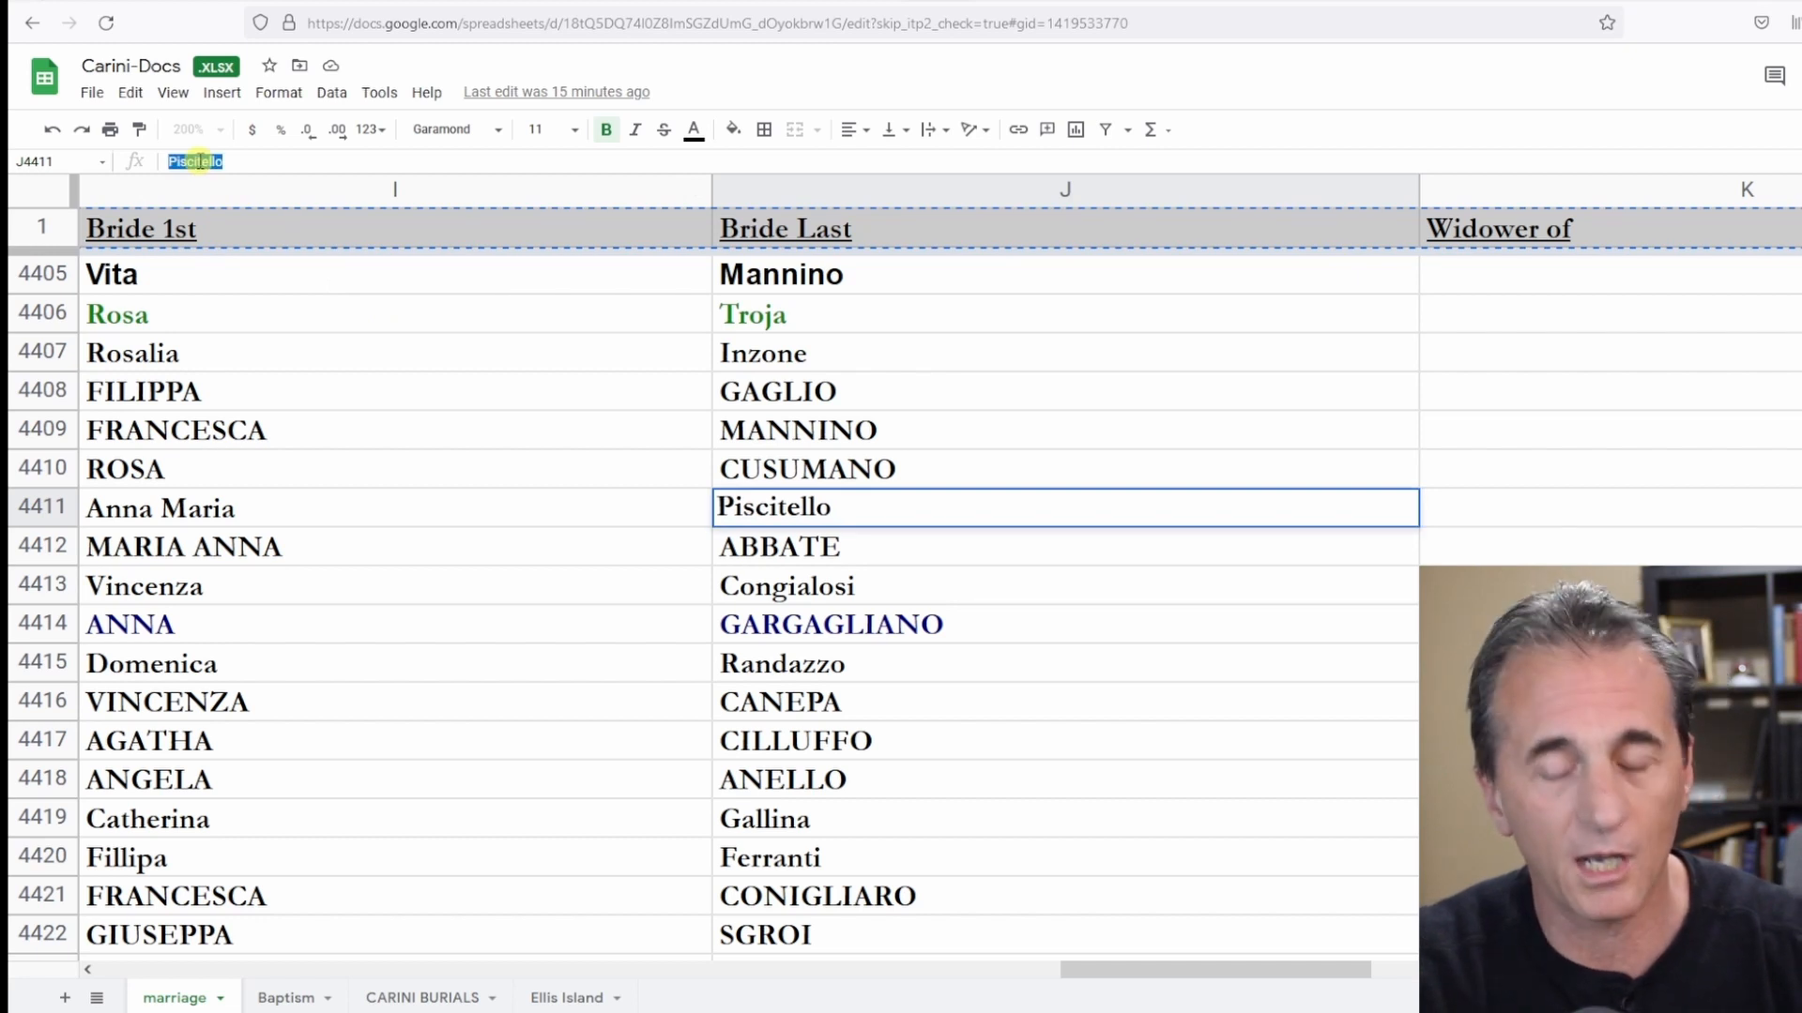
Append the surname Piscitello to the mother's name in row 8.
left_click(1020, 3)
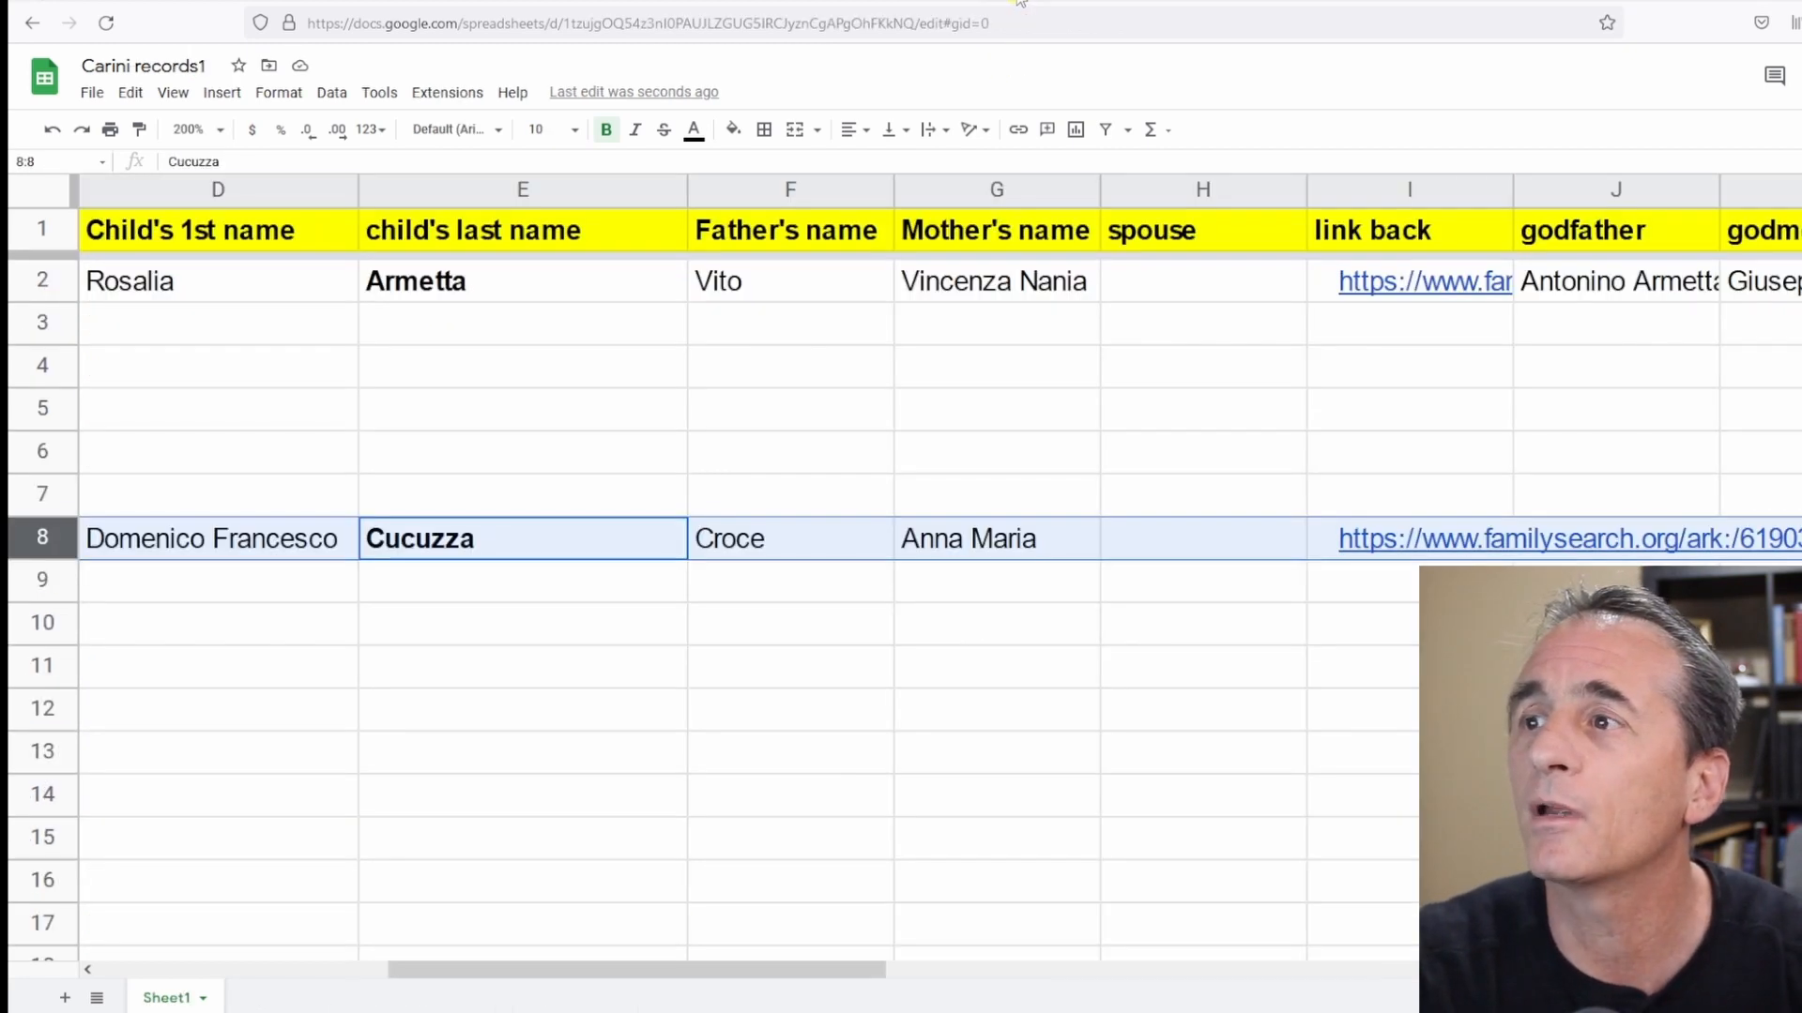
double_click(1059, 542)
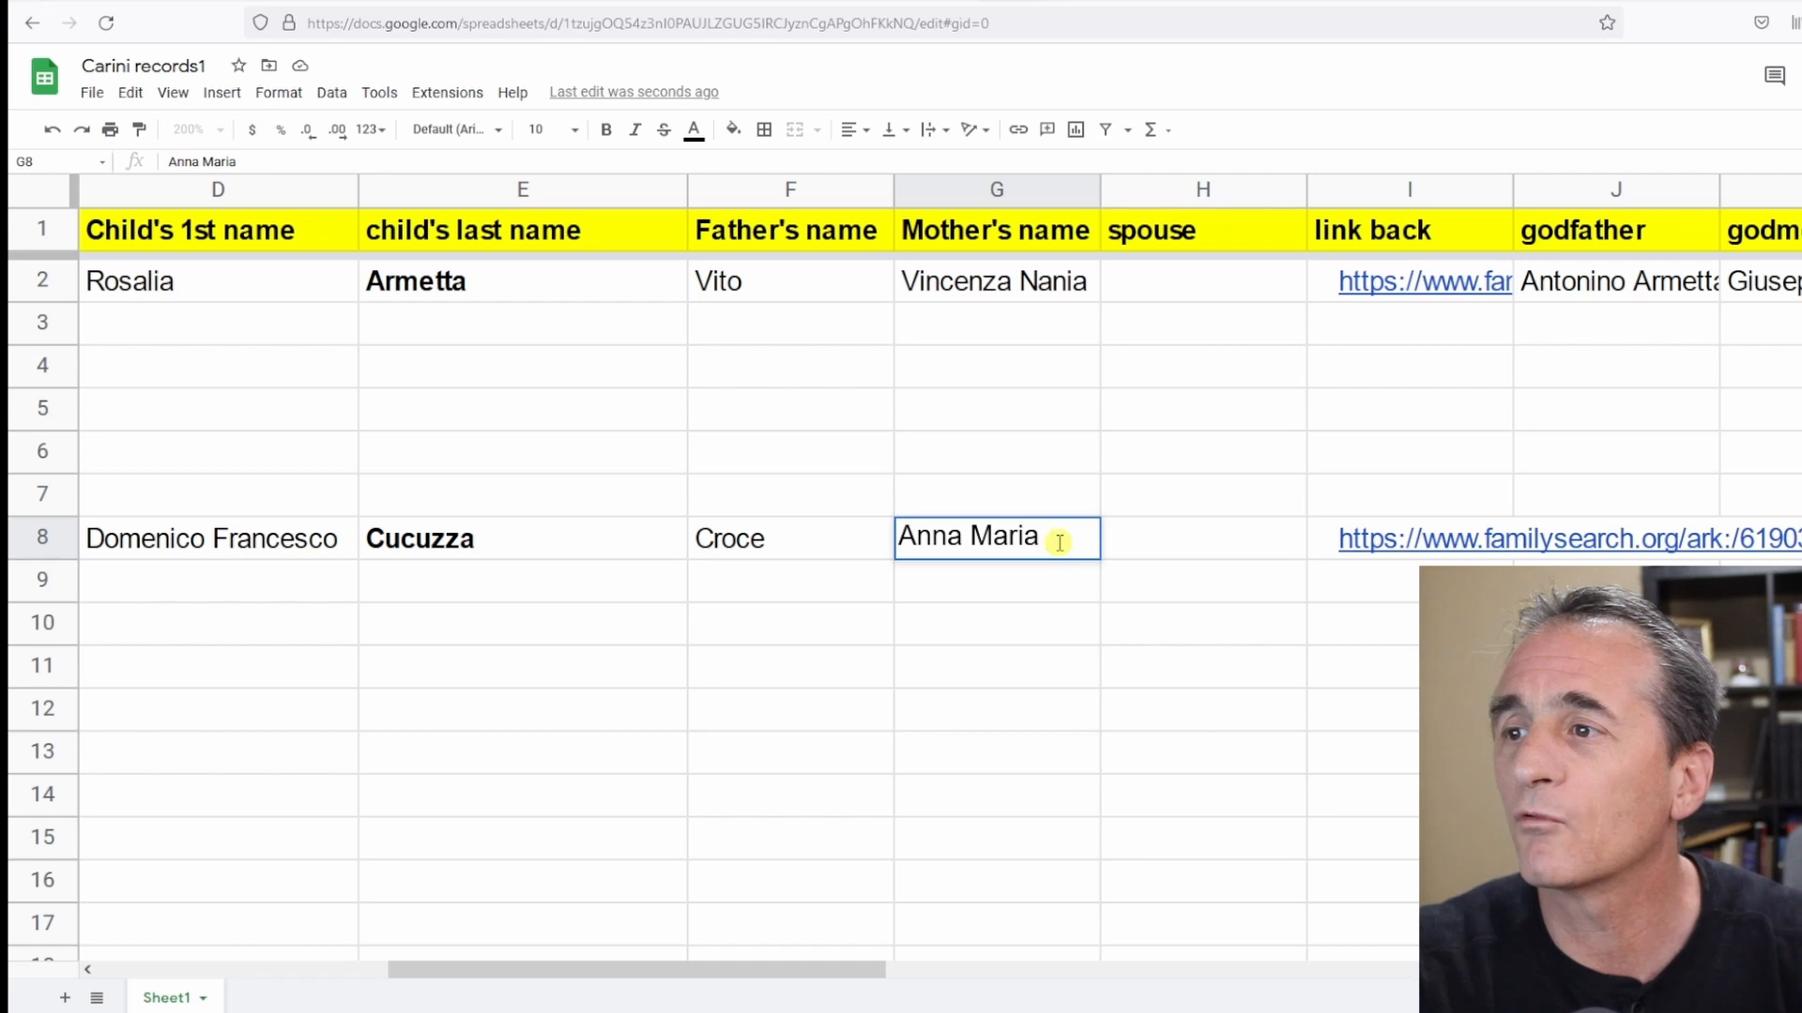
type("Piscitello")
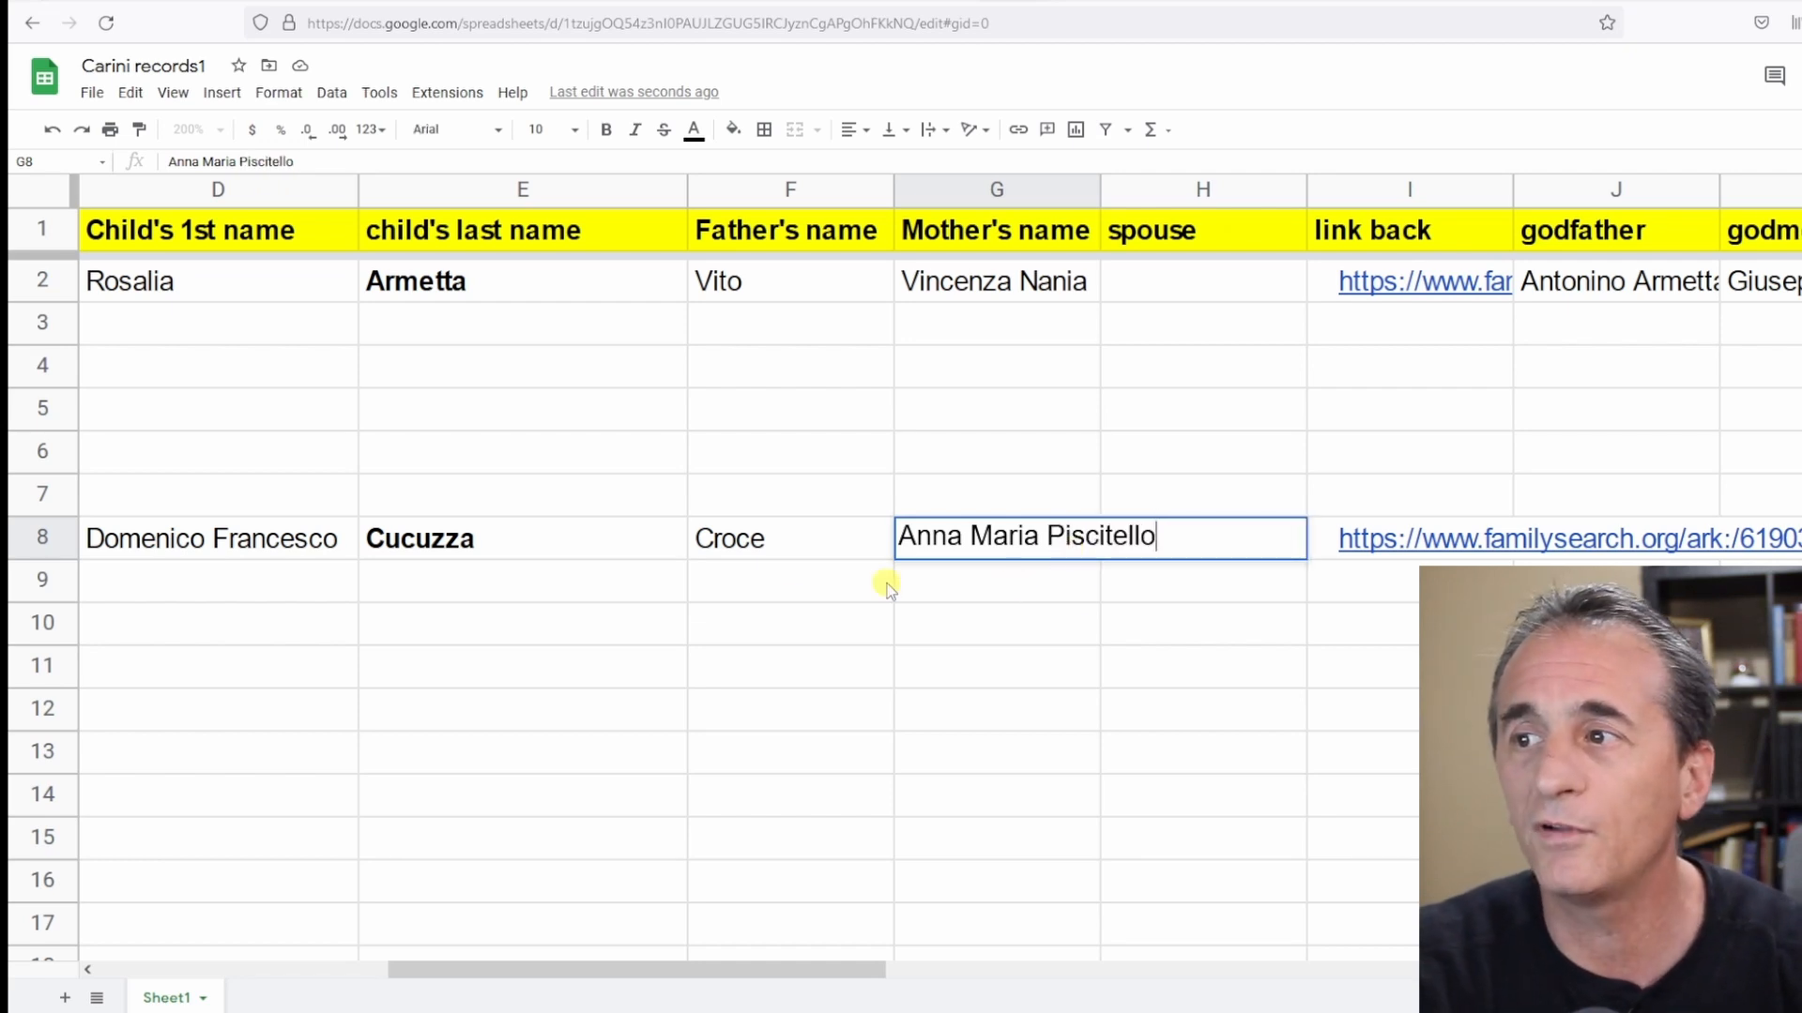
left_click(39, 541)
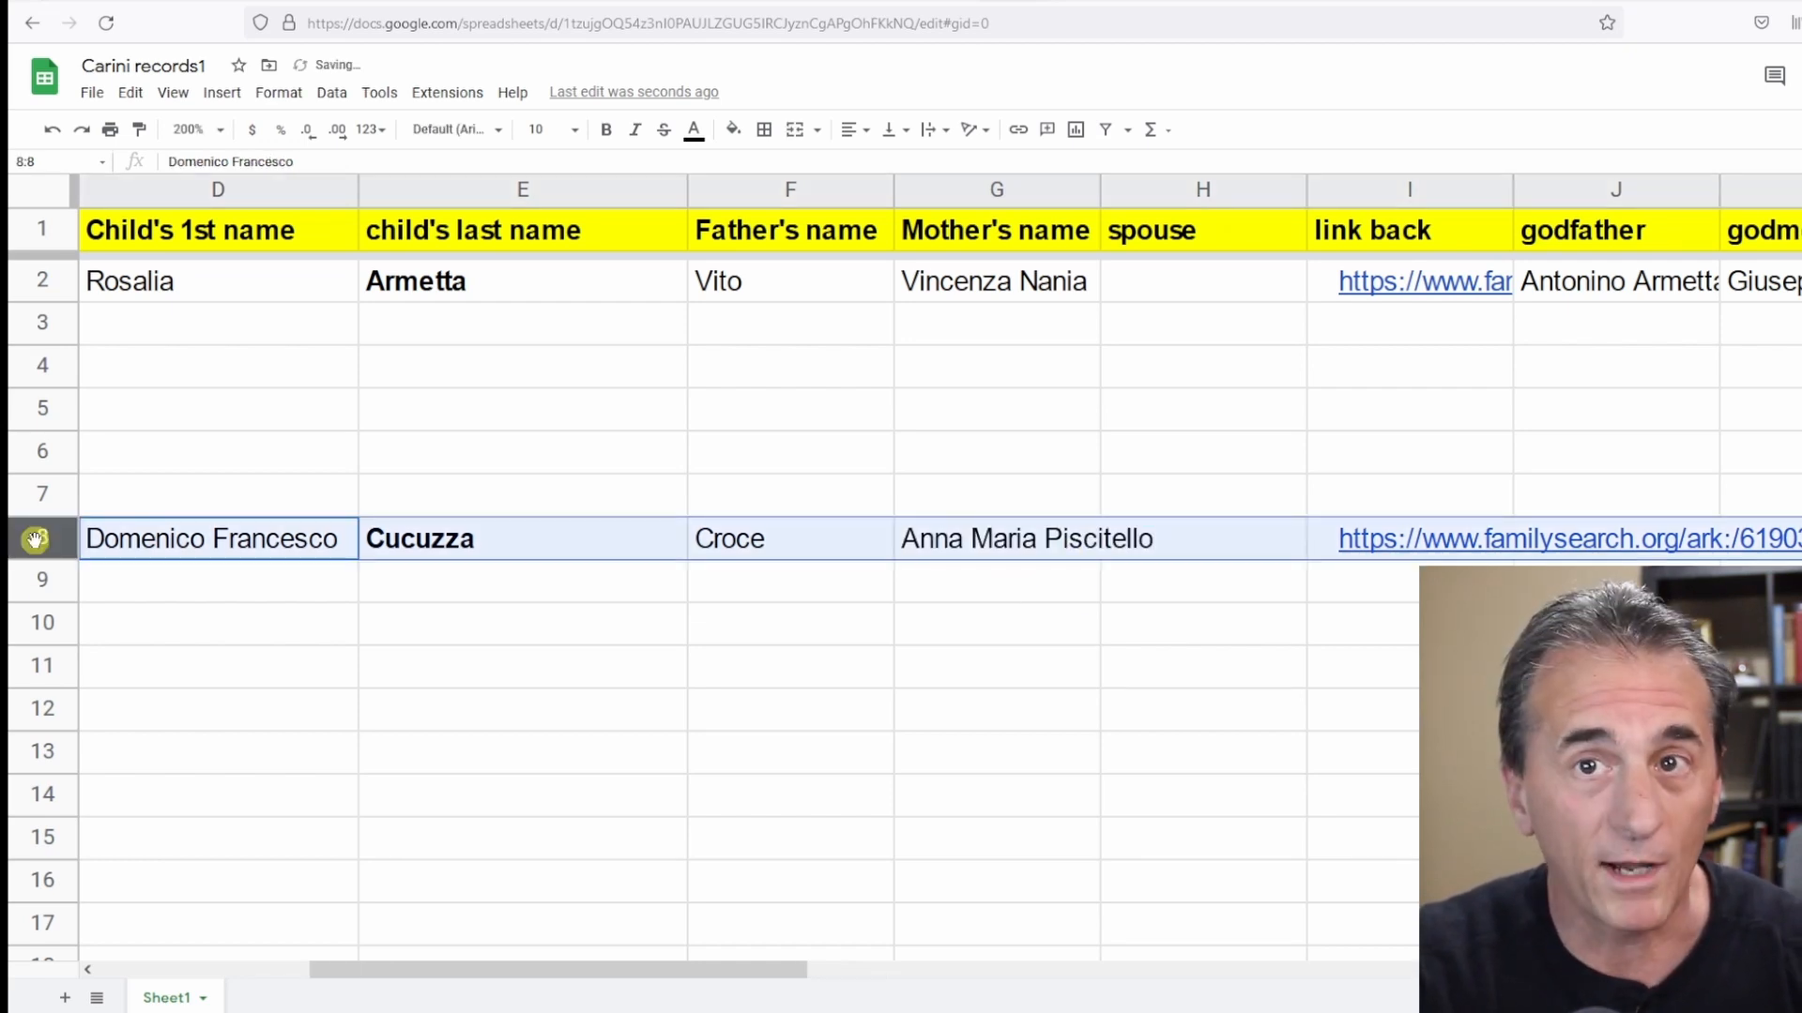
right_click(1033, 595)
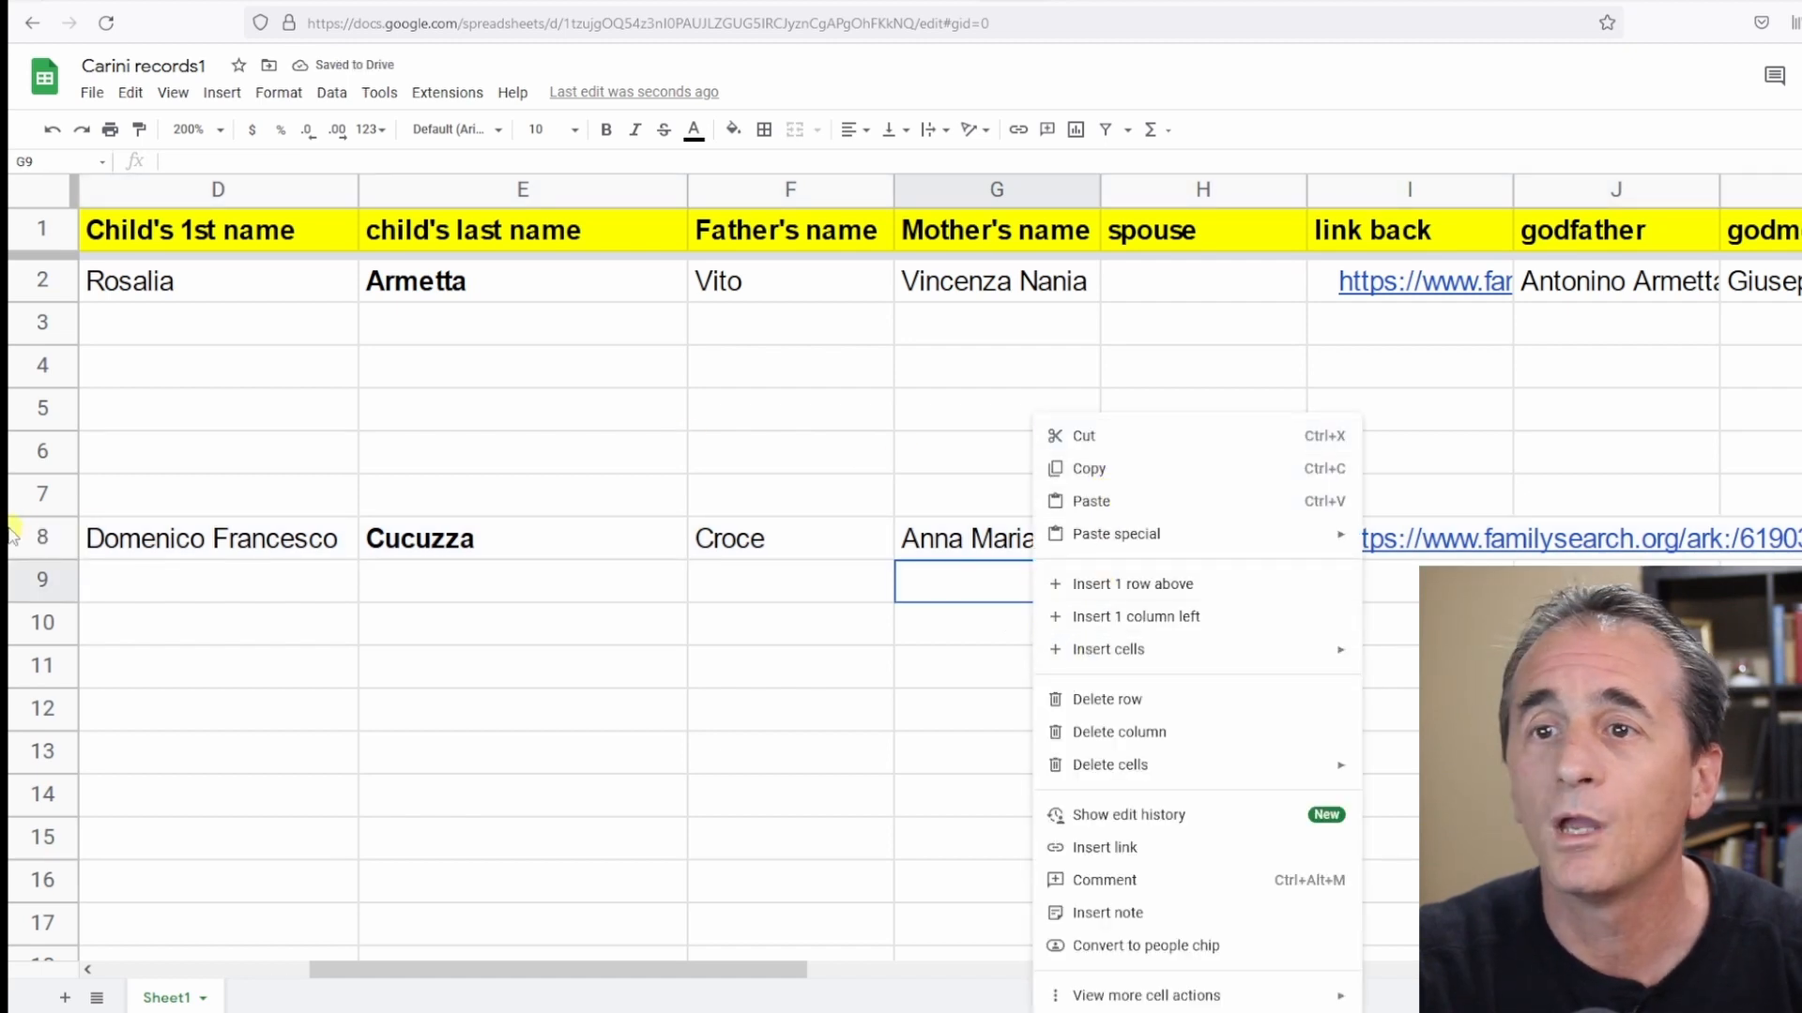
left_click(42, 537)
left_click(1583, 553)
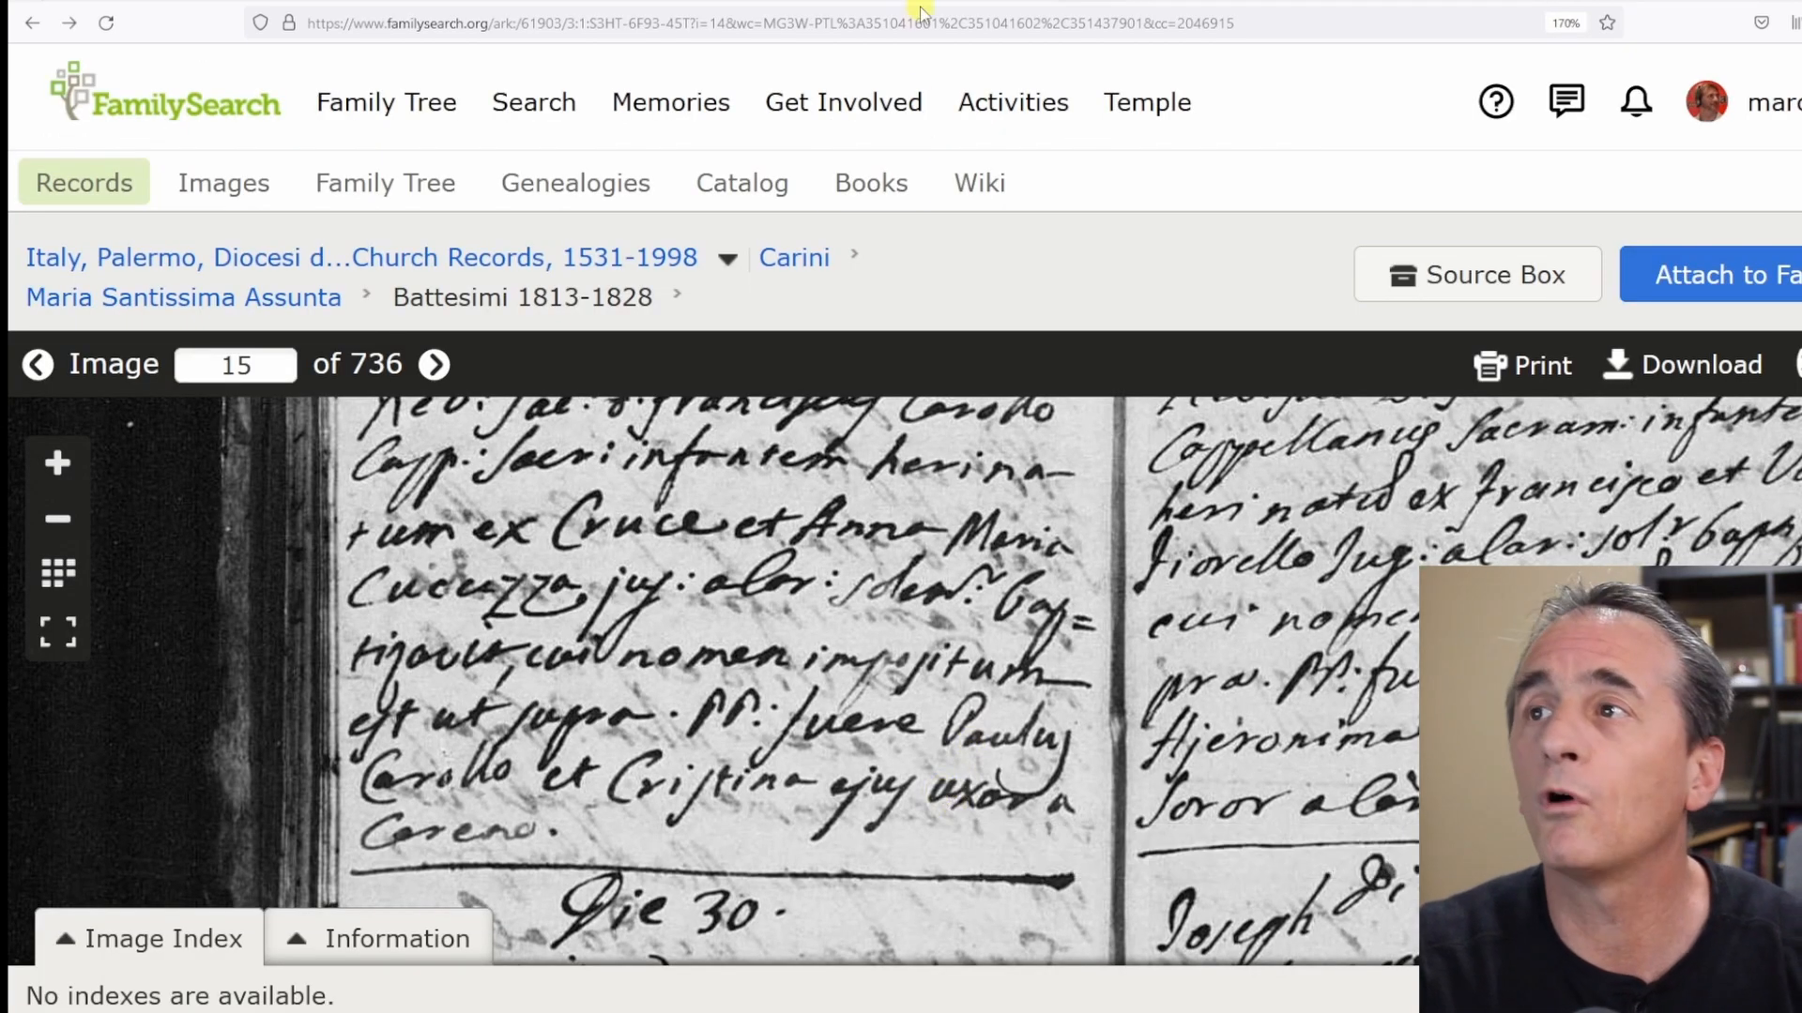
left_click(1004, 0)
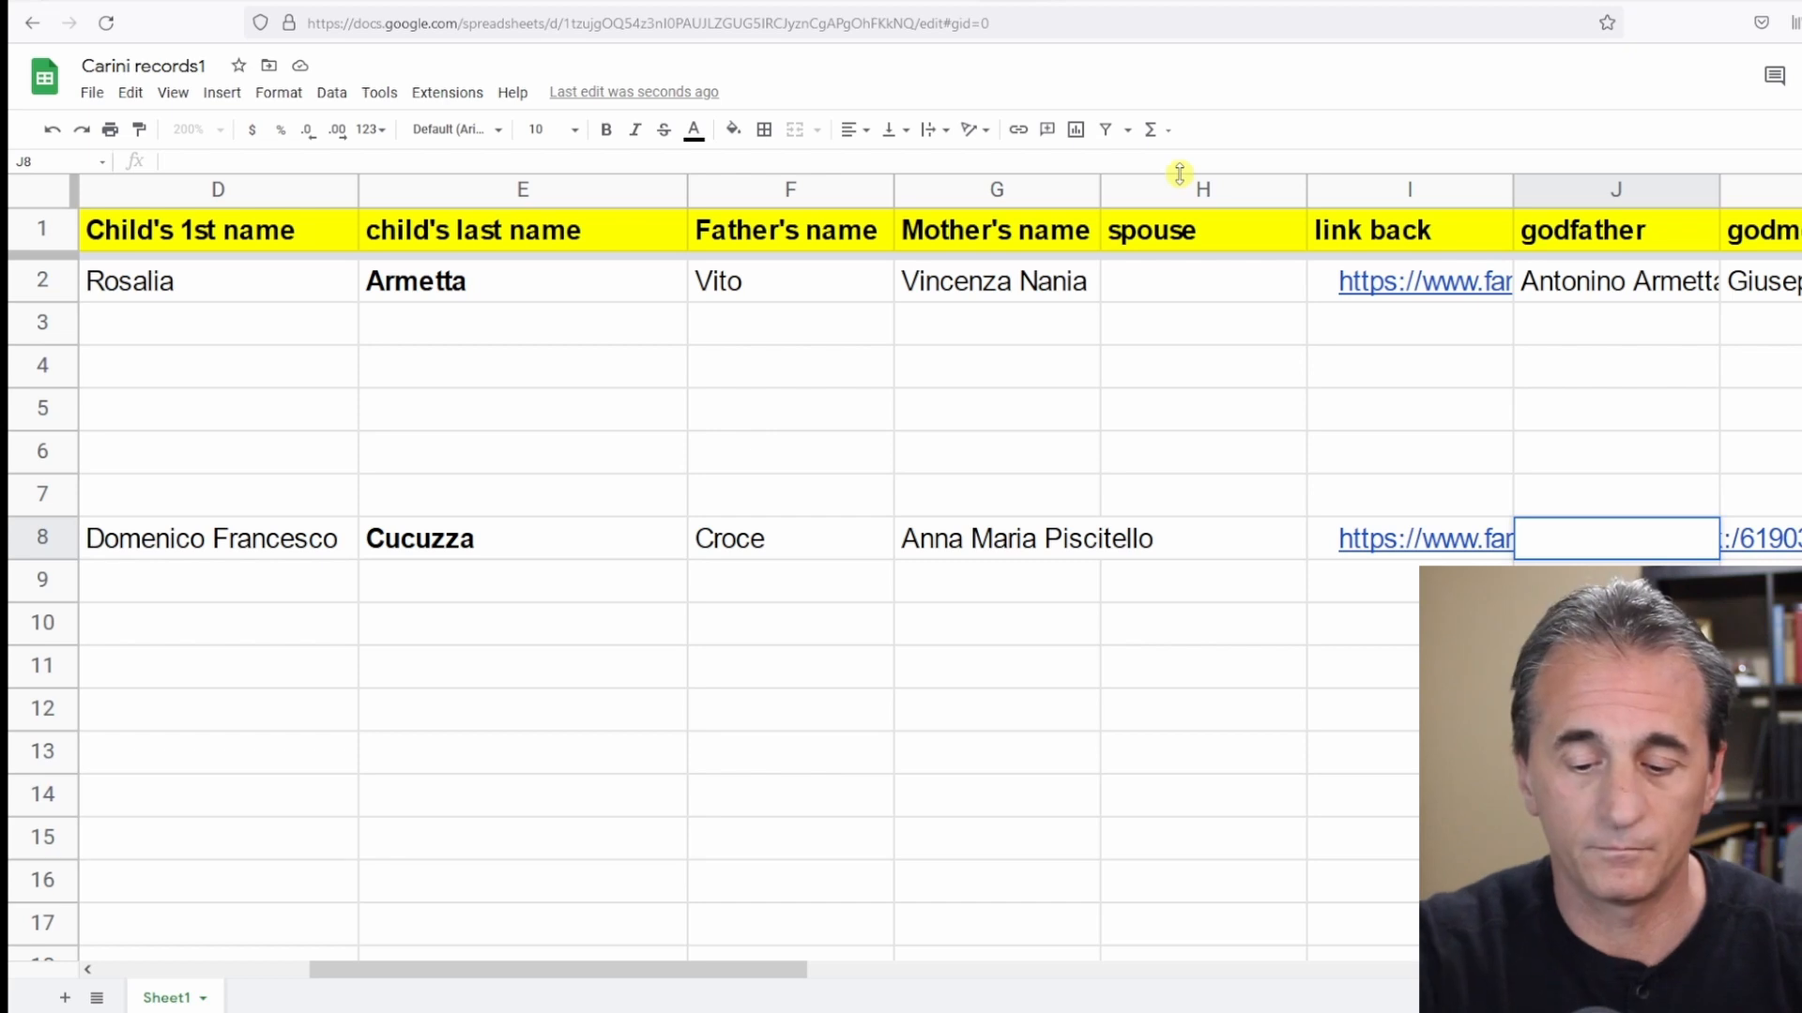
type("Paolo")
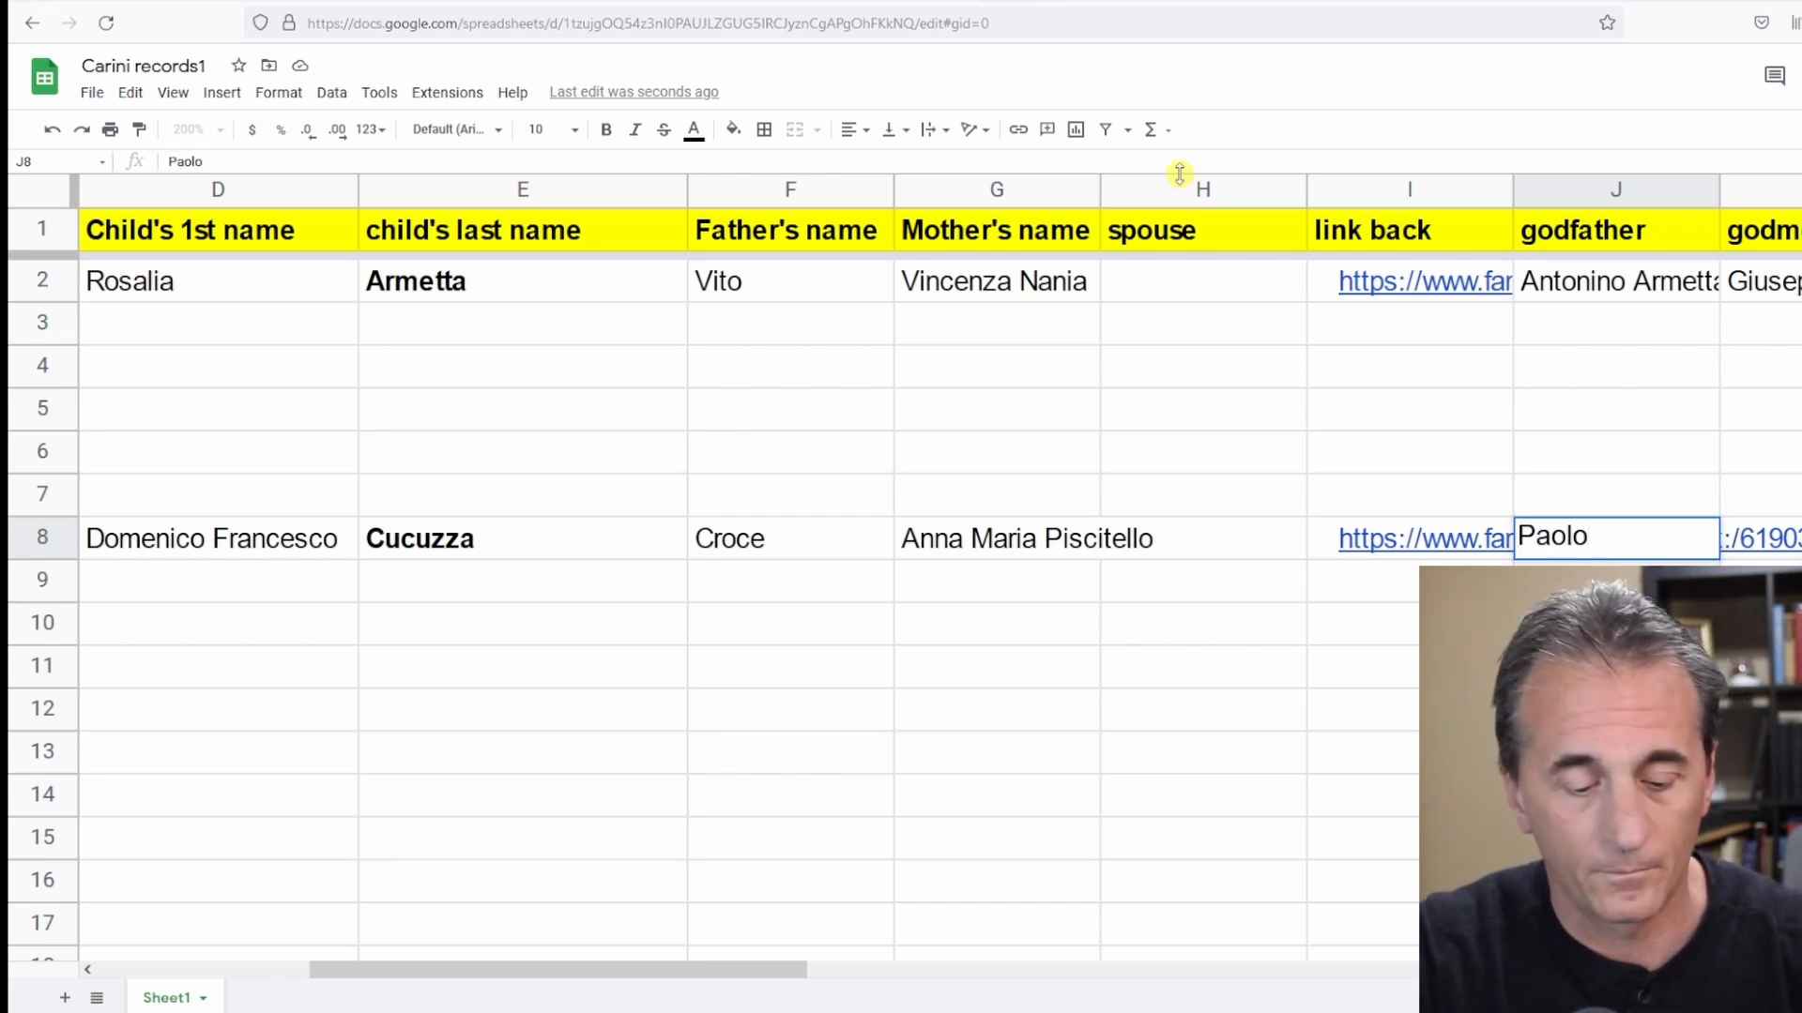
type(" Carollo")
key("Tab")
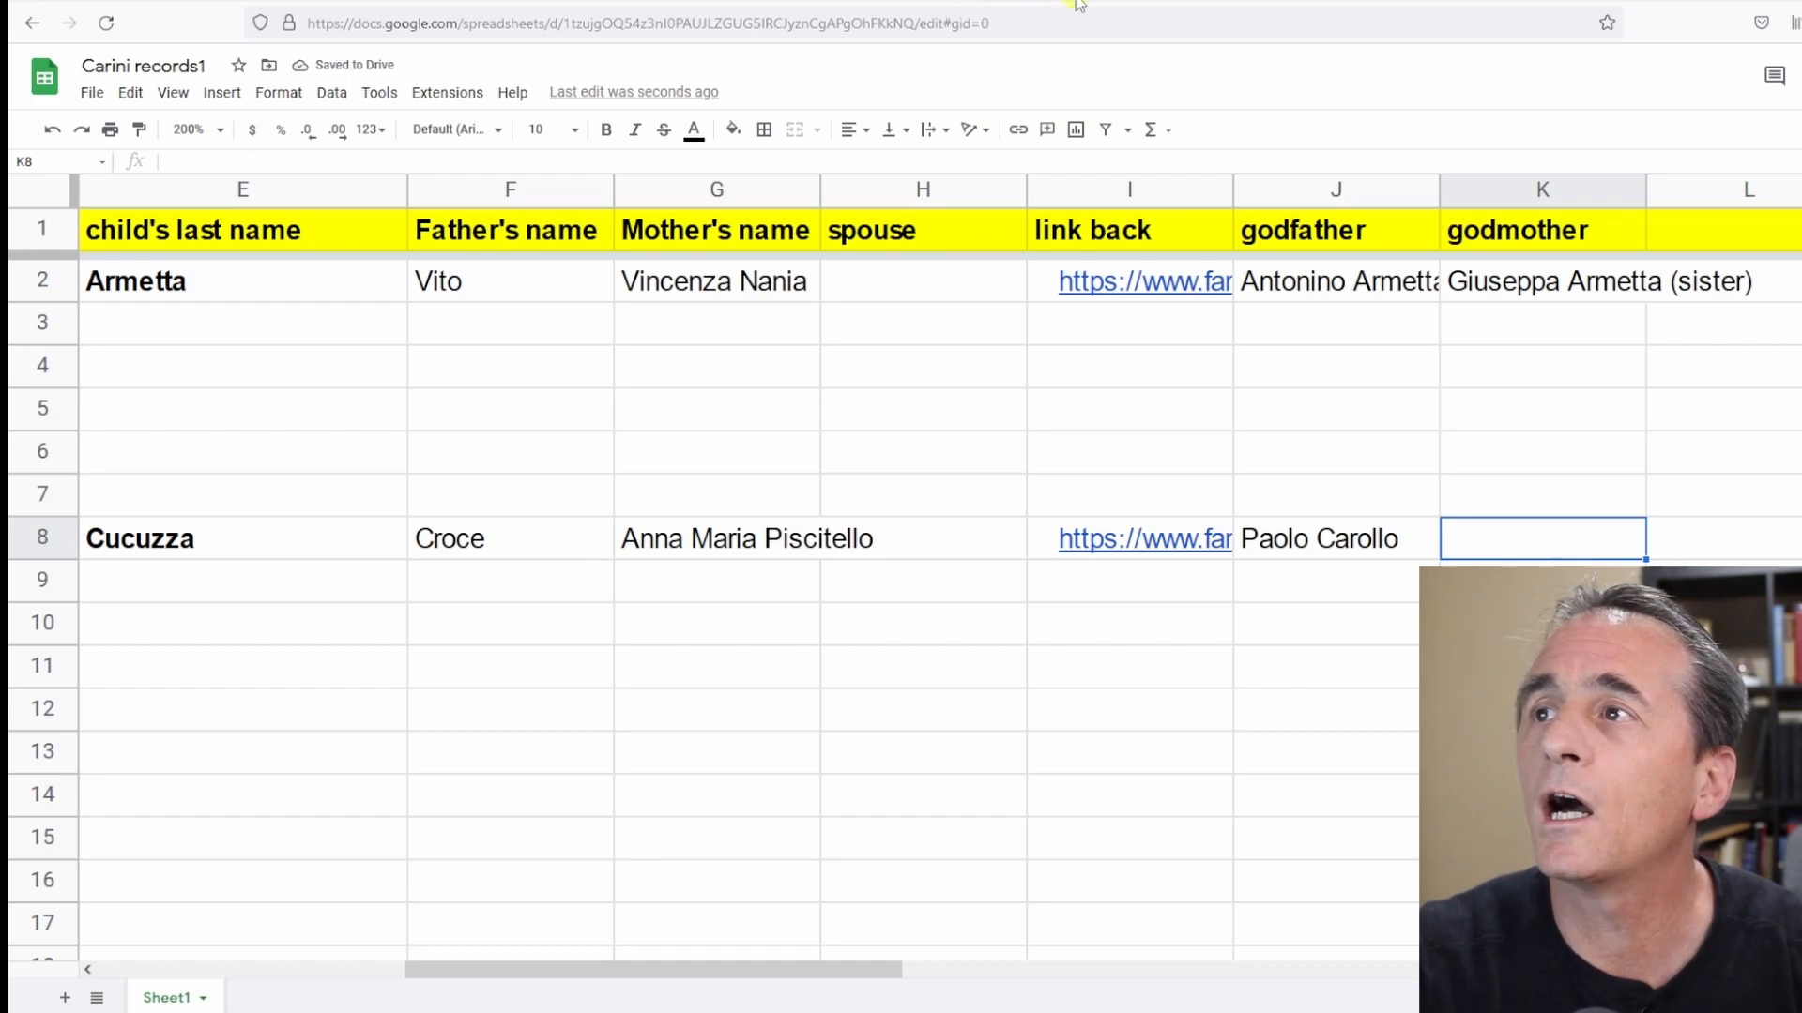
Enter godmother Cristina in row 8 after checking the baptism image.
left_click(1047, 4)
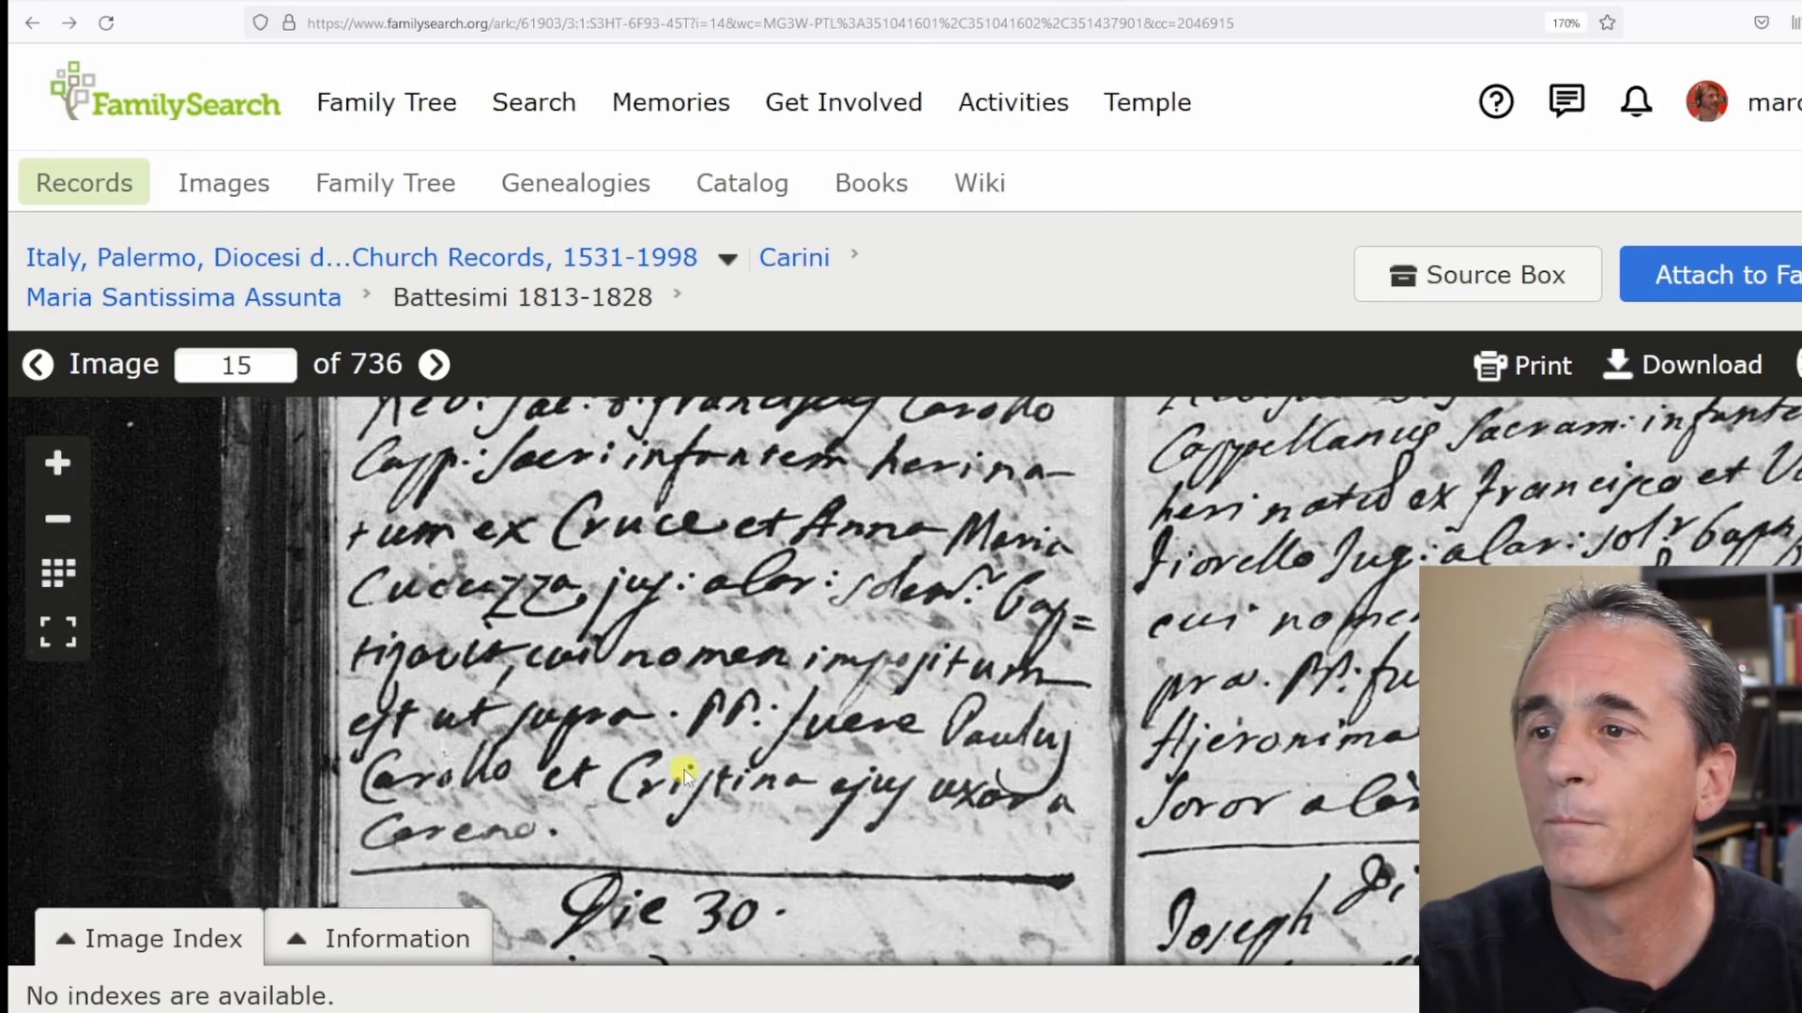
left_click_drag(684, 770, 632, 735)
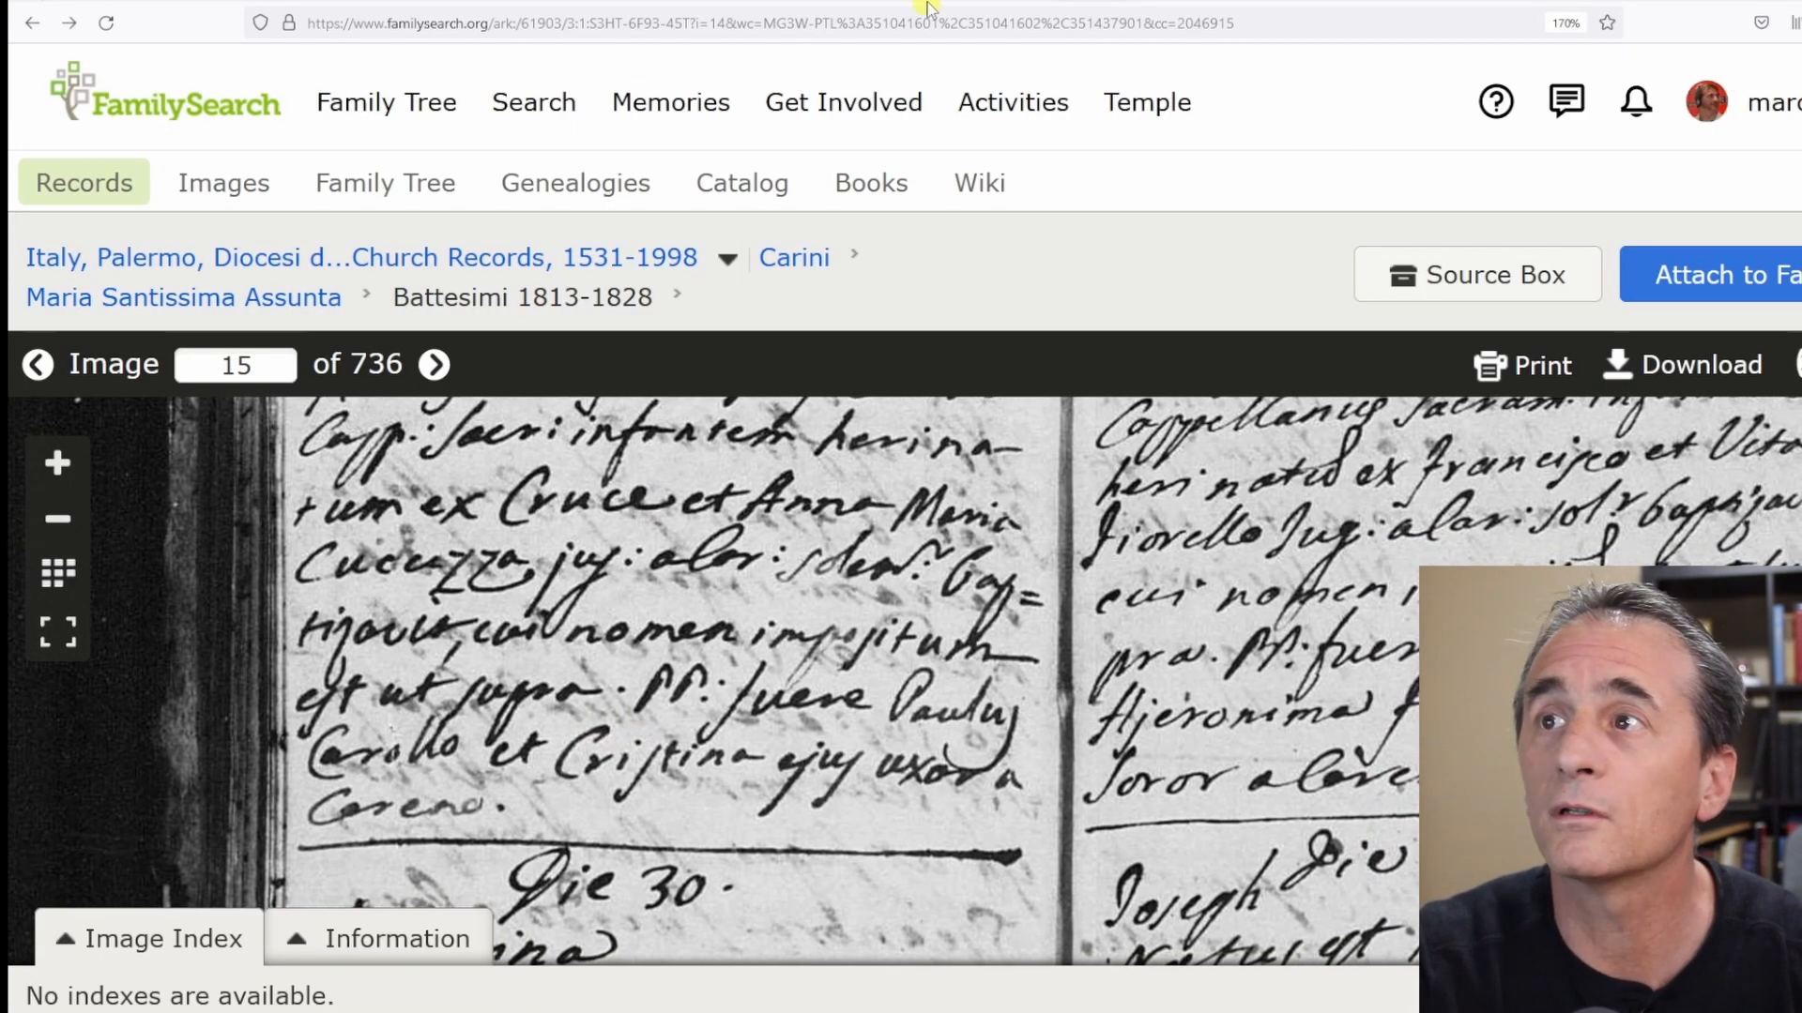
left_click(998, 5)
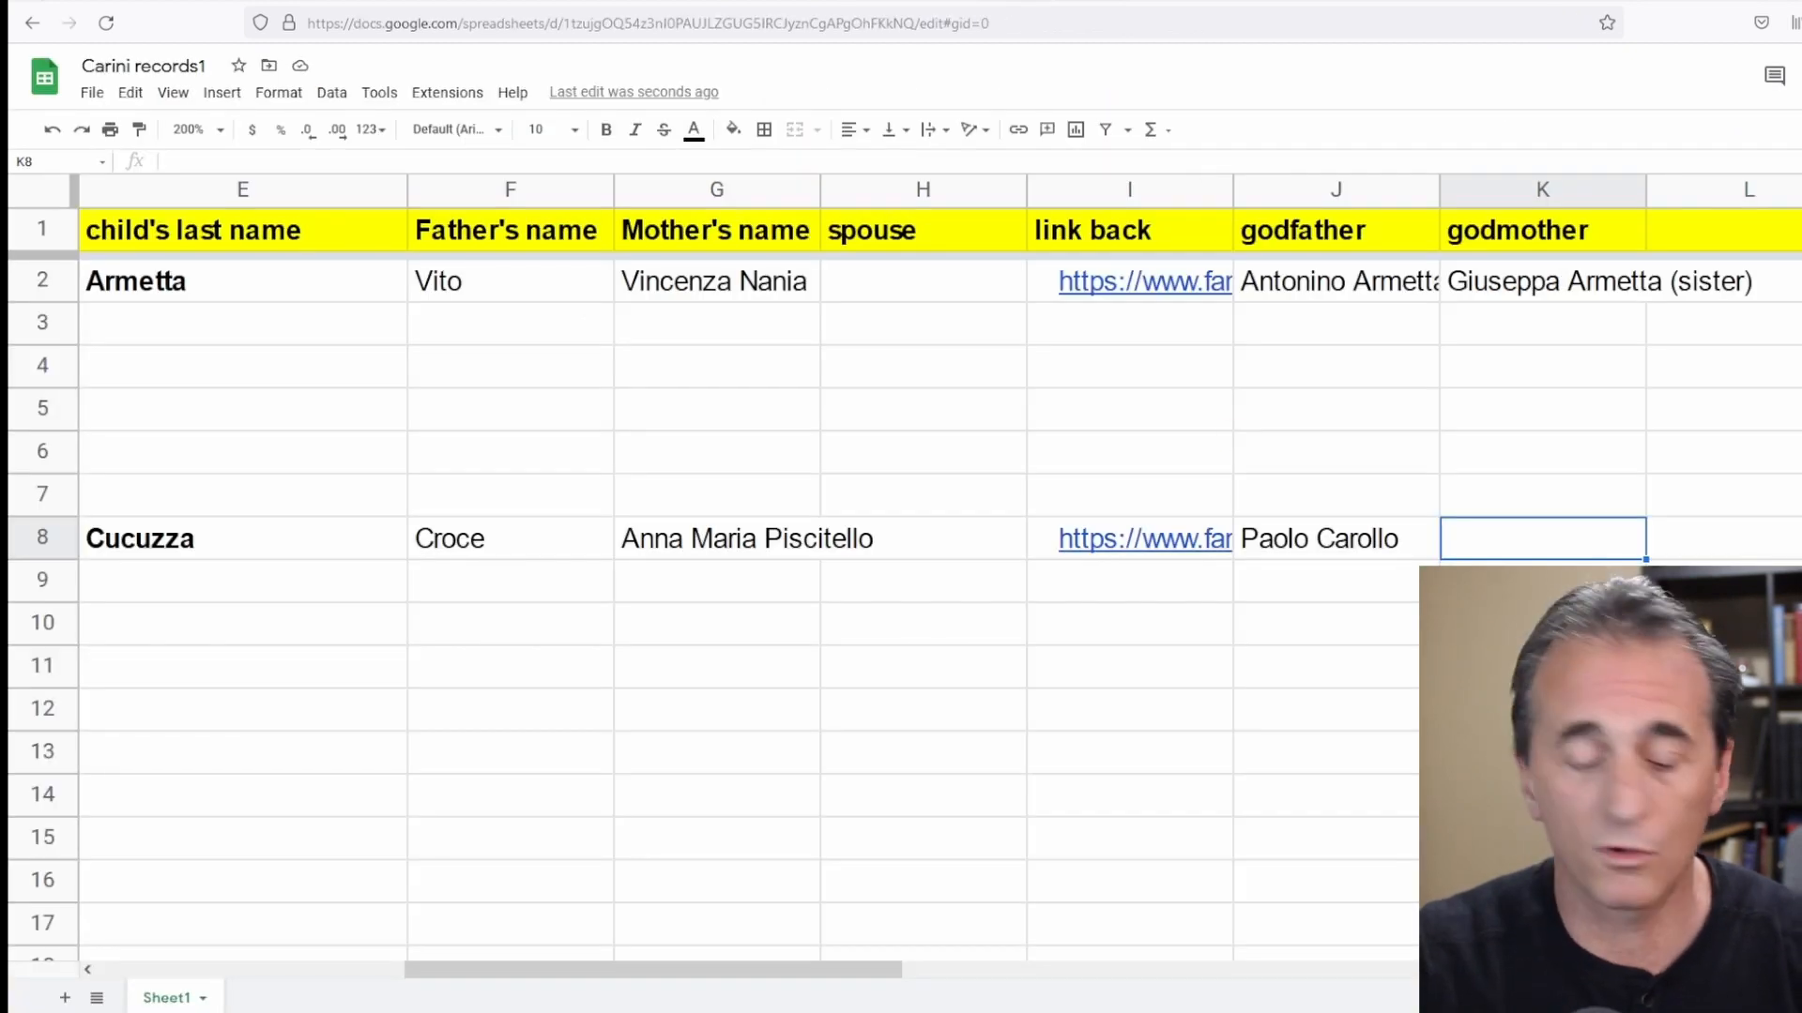
type("Cristina")
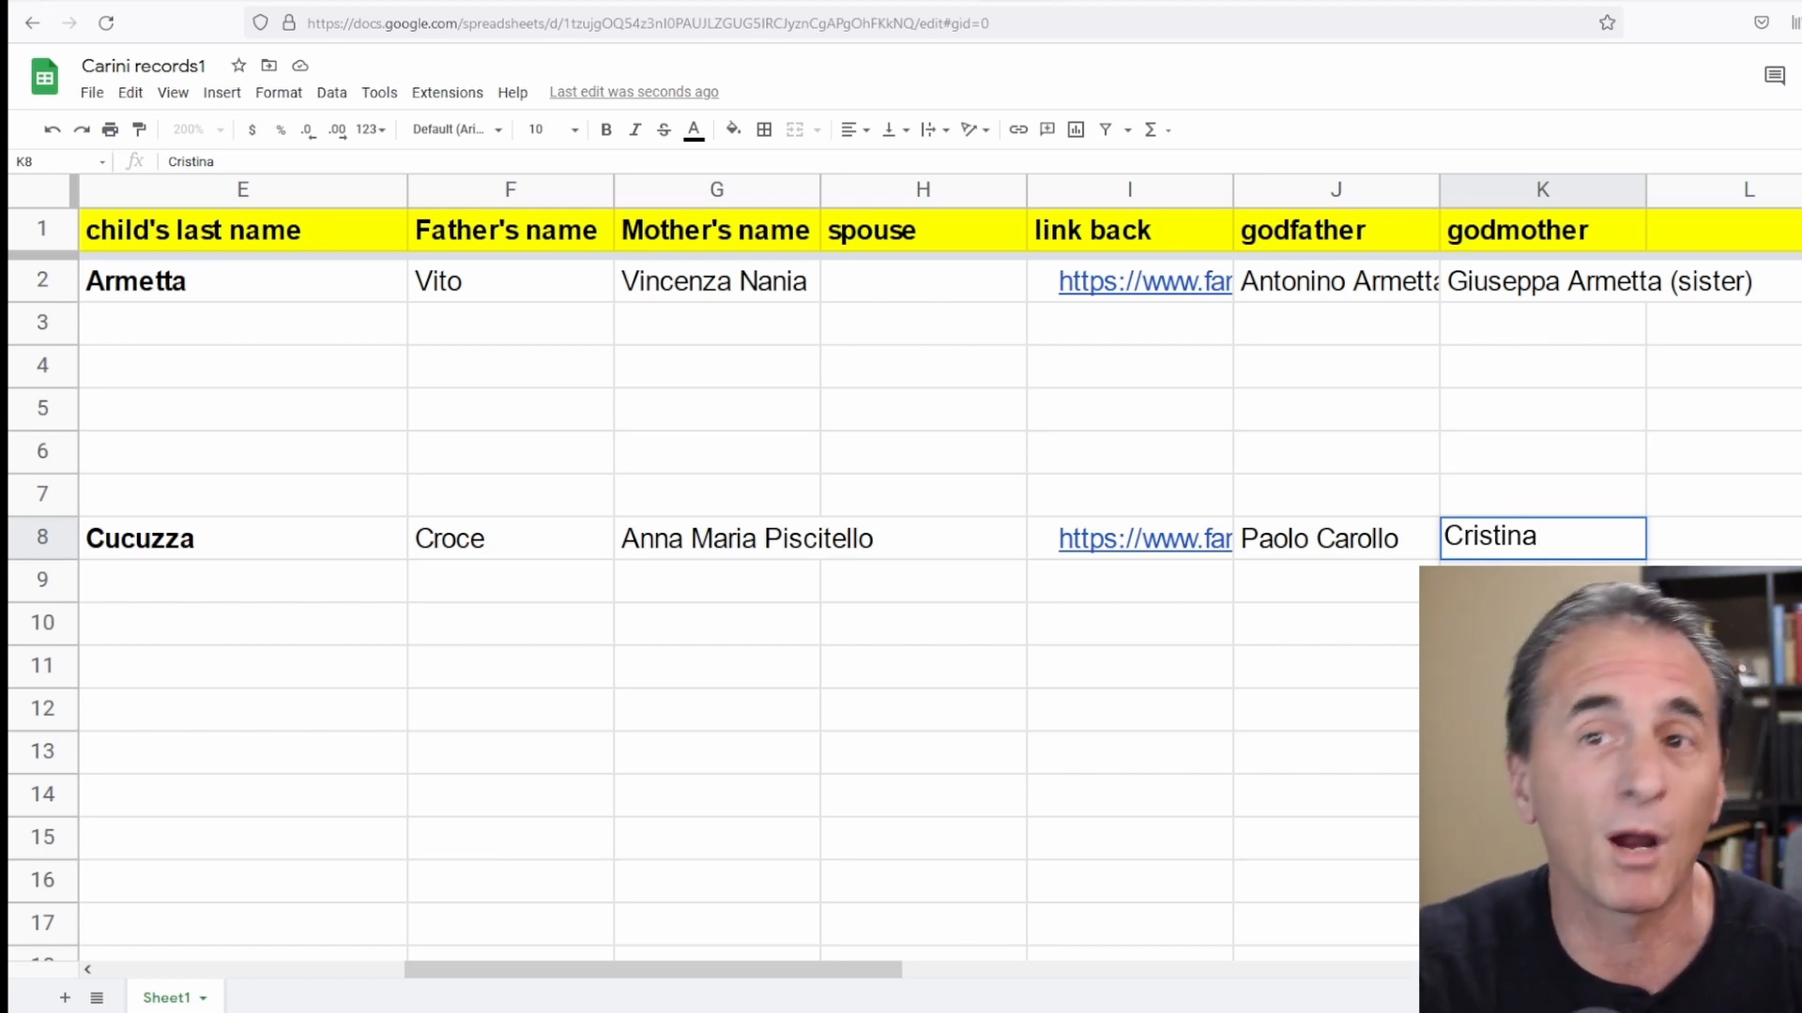
left_click(43, 538)
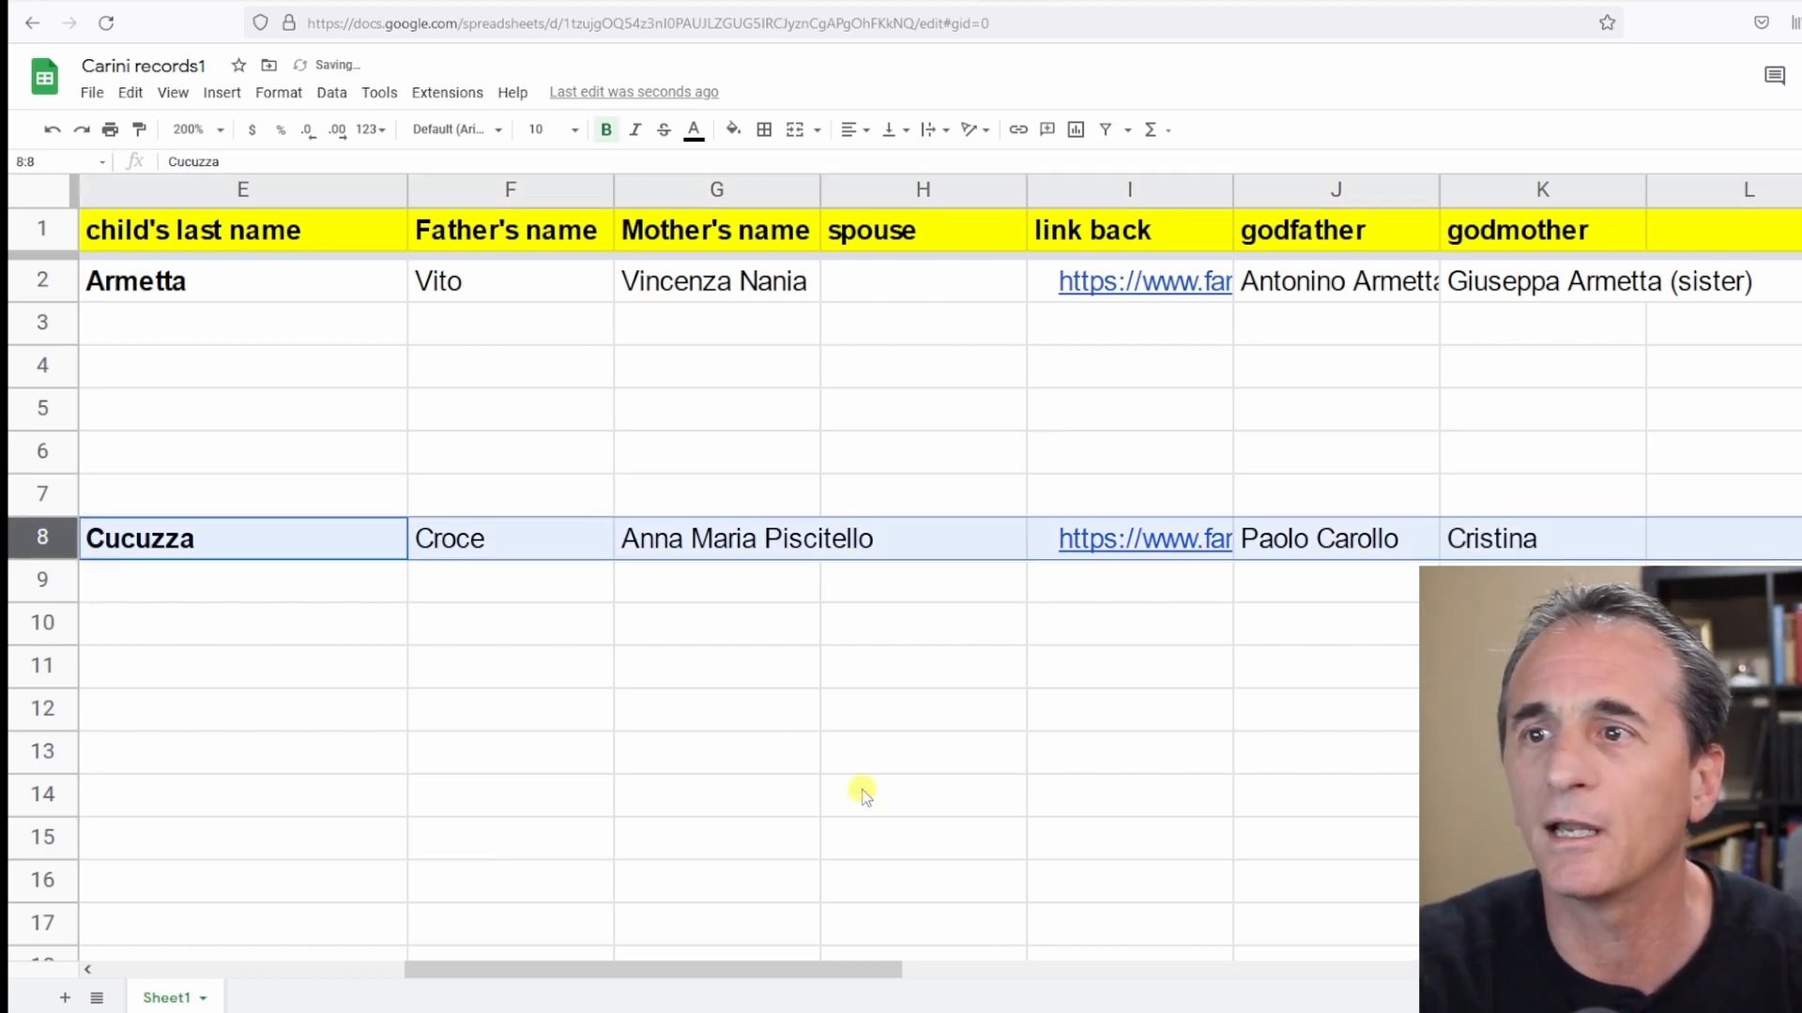
left_click_drag(662, 971, 357, 968)
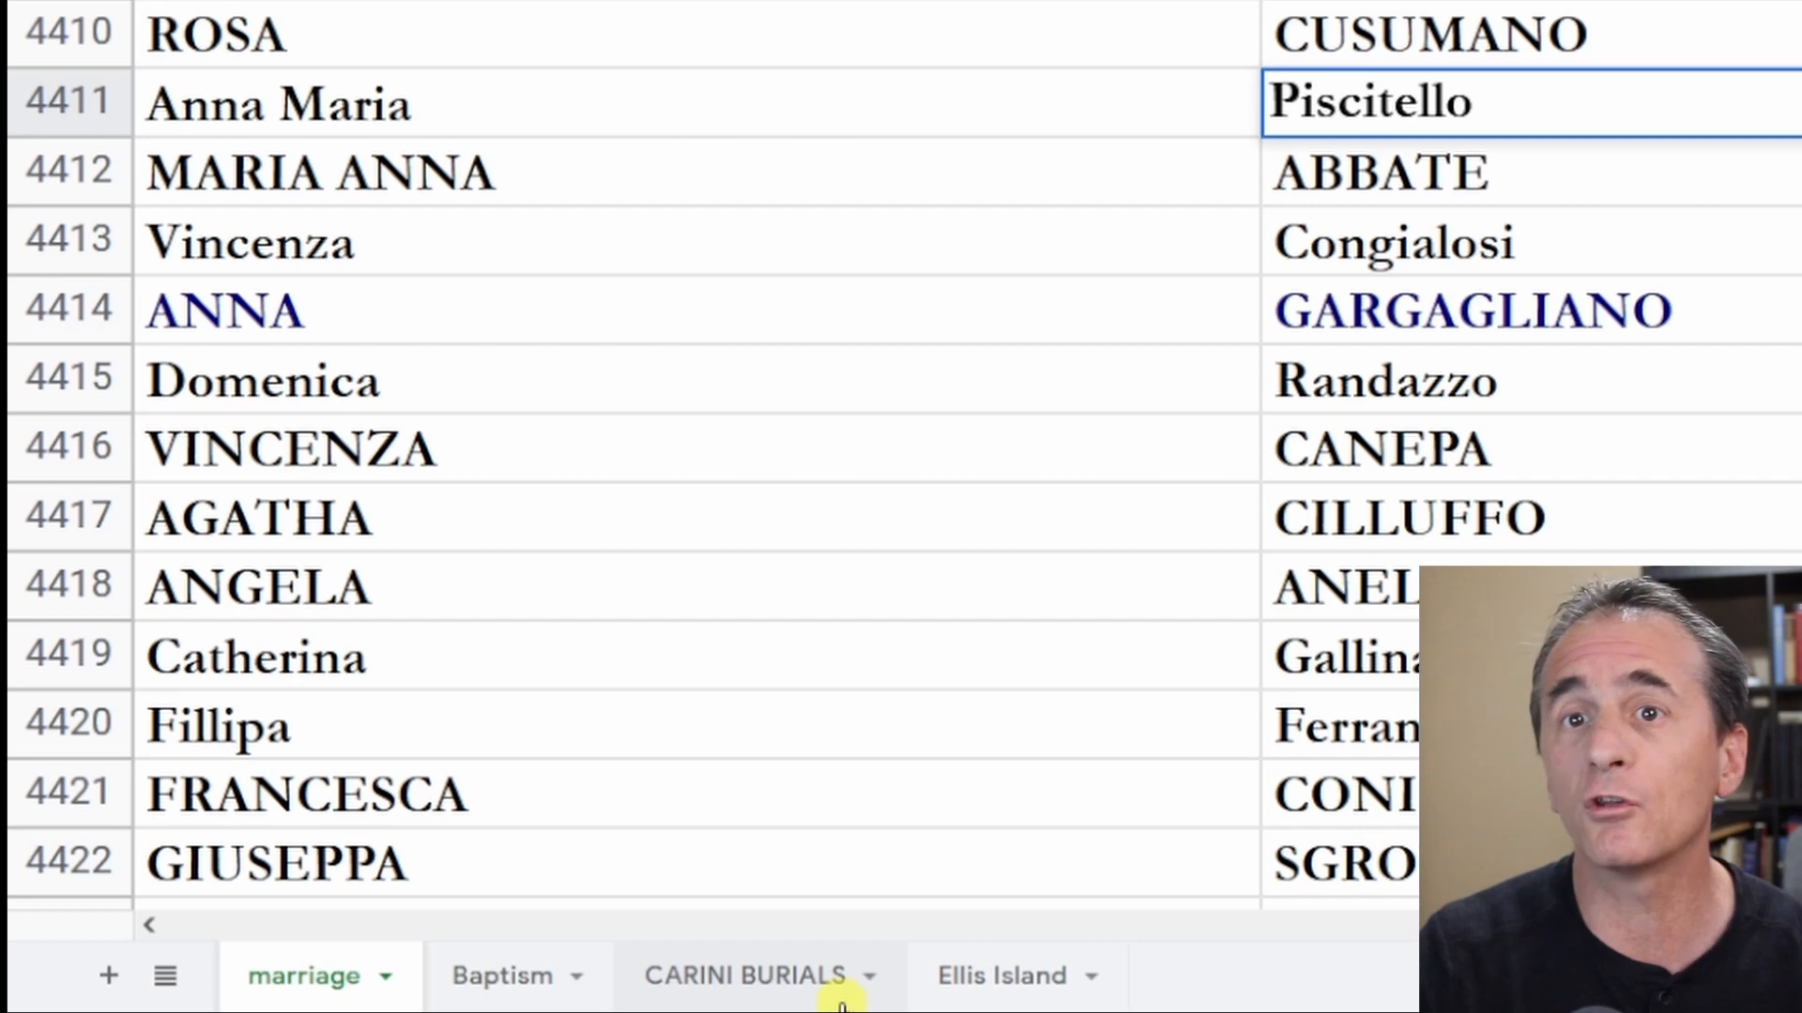
left_click(150, 174)
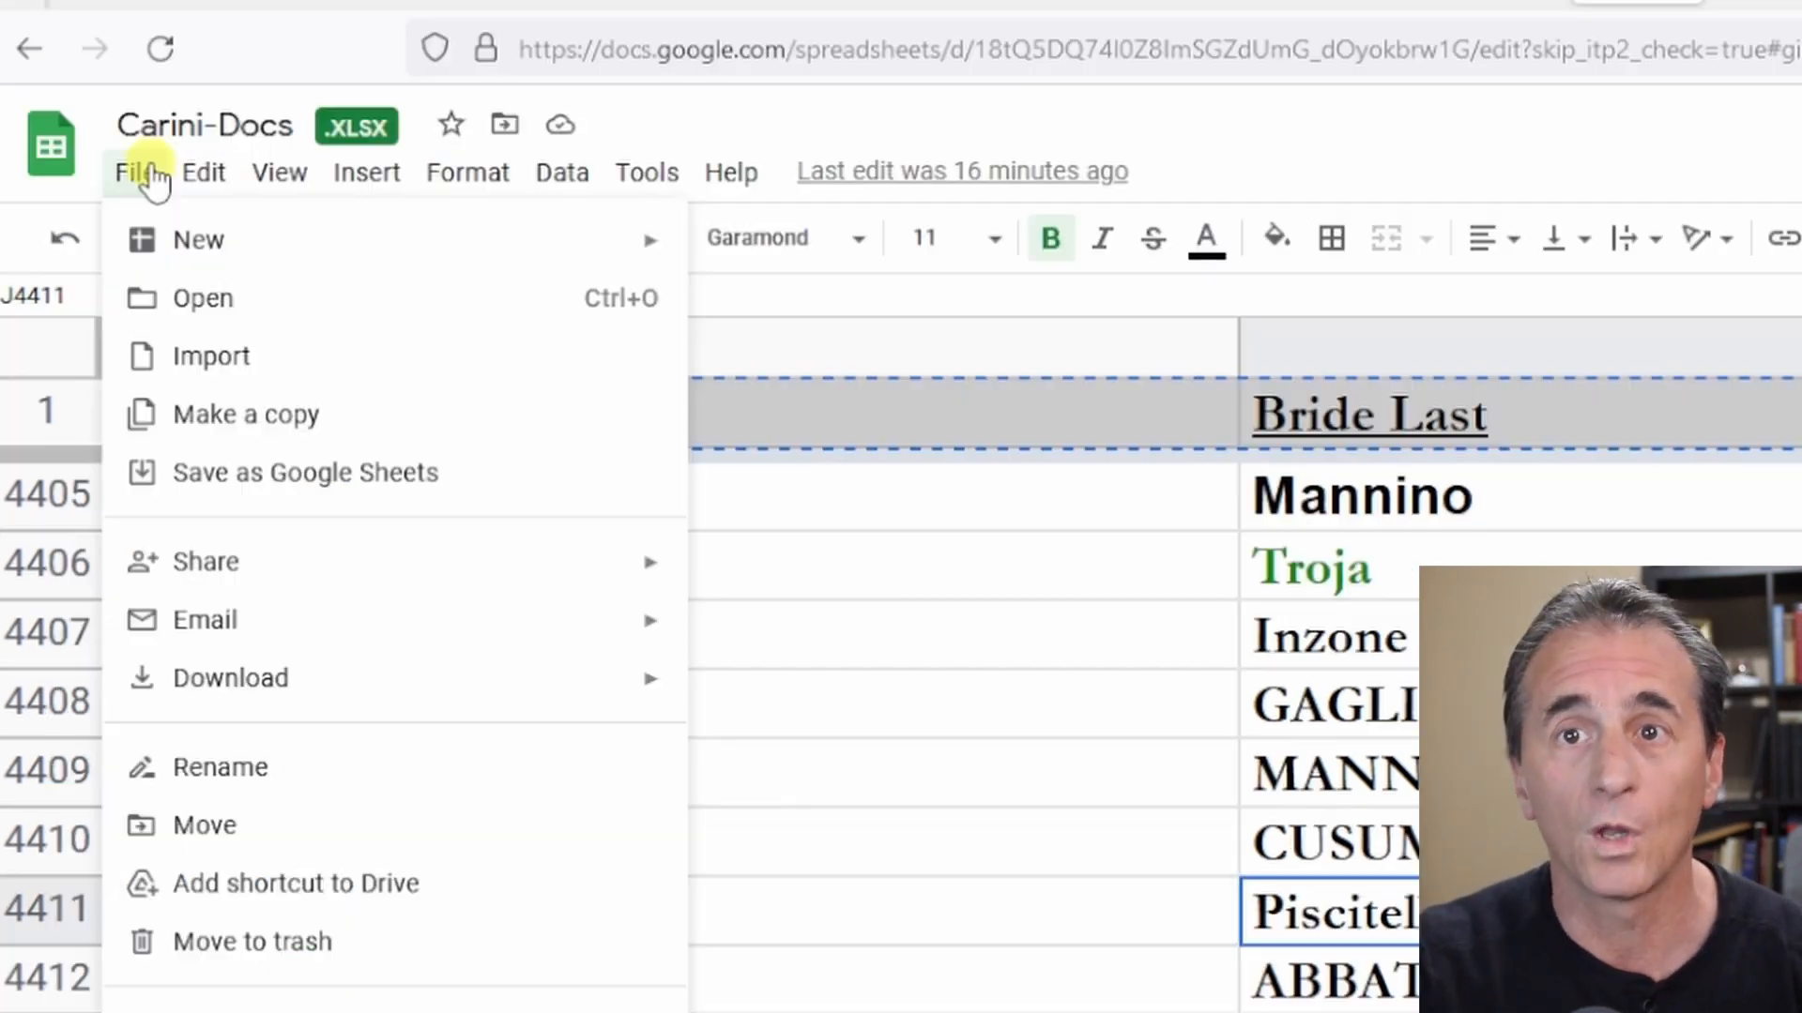
left_click(1539, 145)
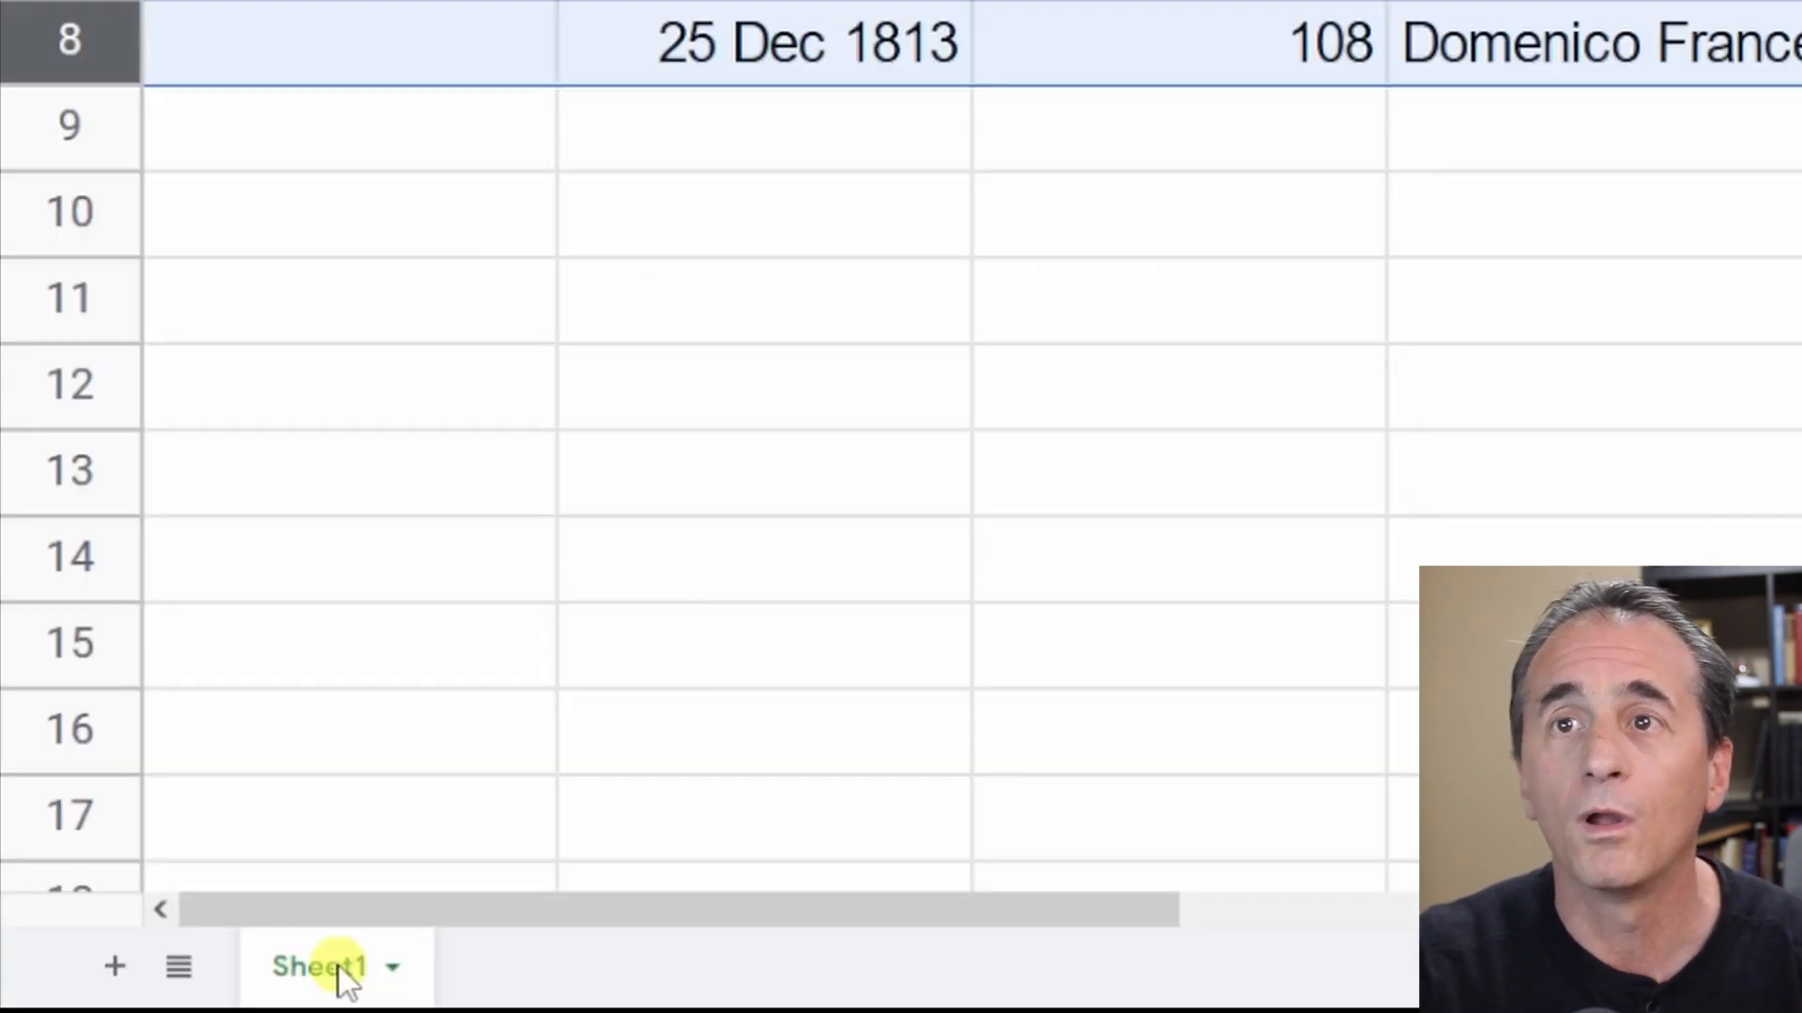
Rename the sheet to lowercase baptism.
double_click(341, 969)
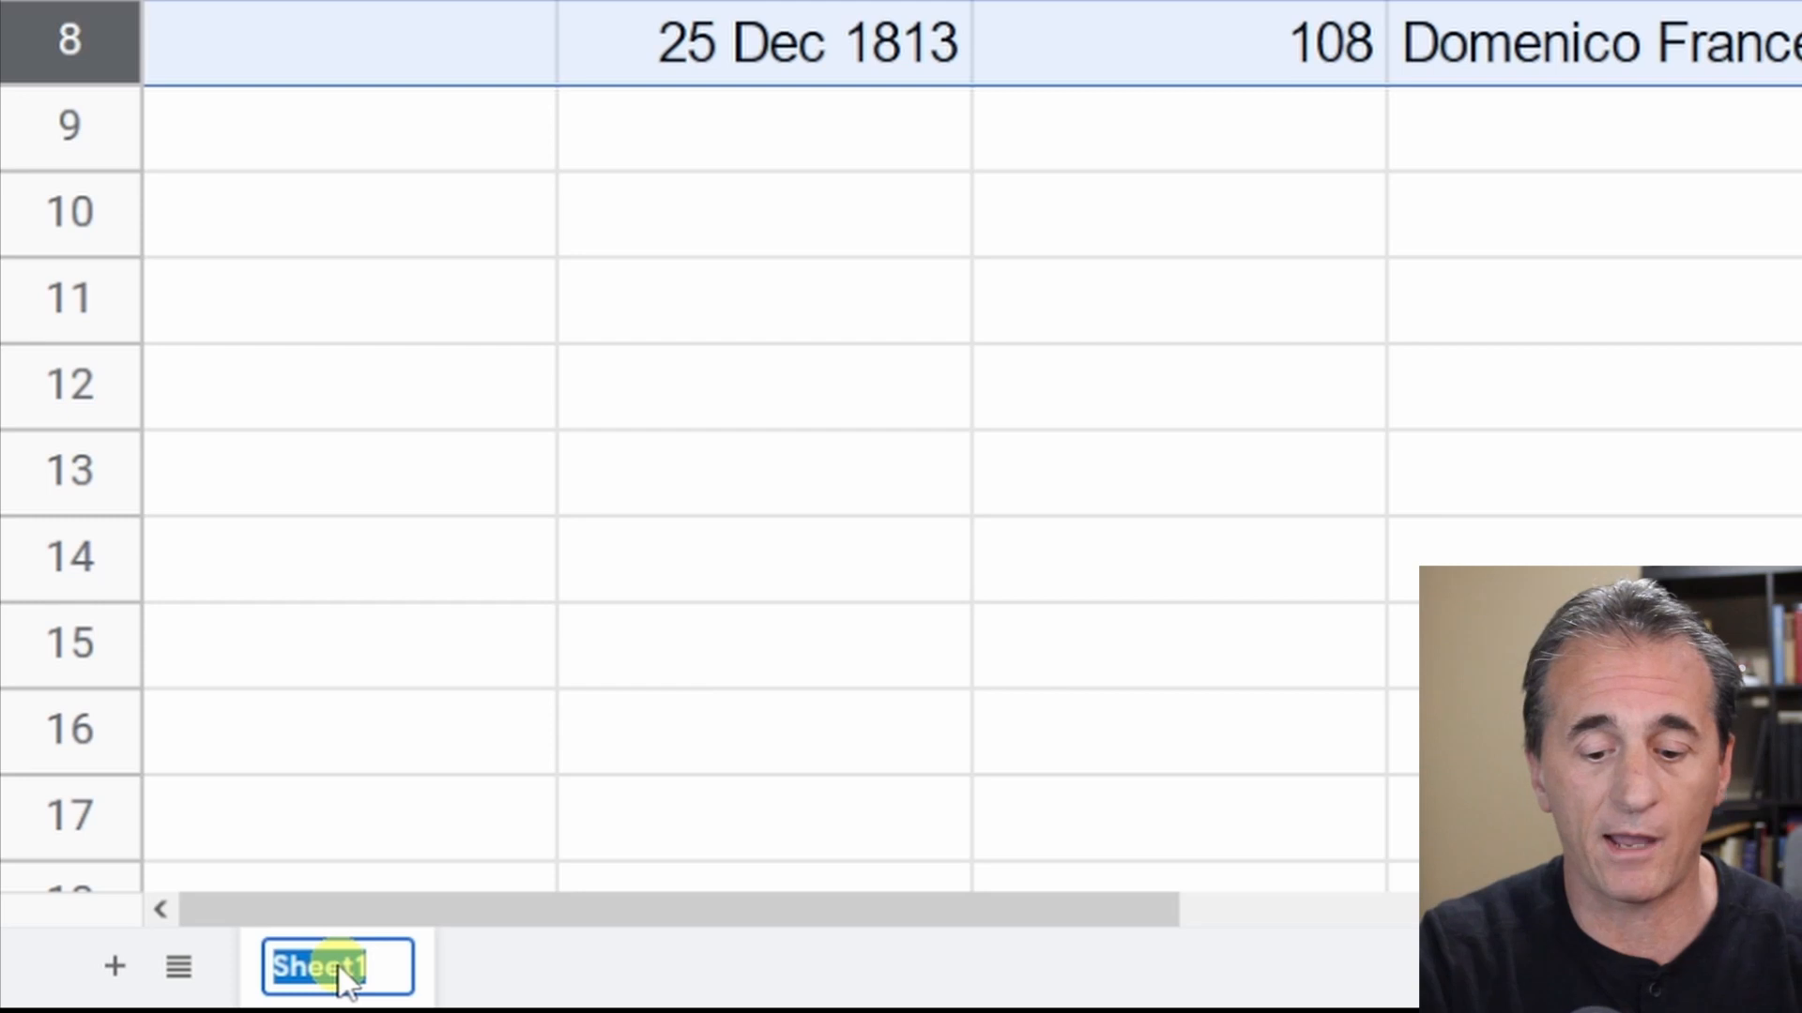
type("baptism")
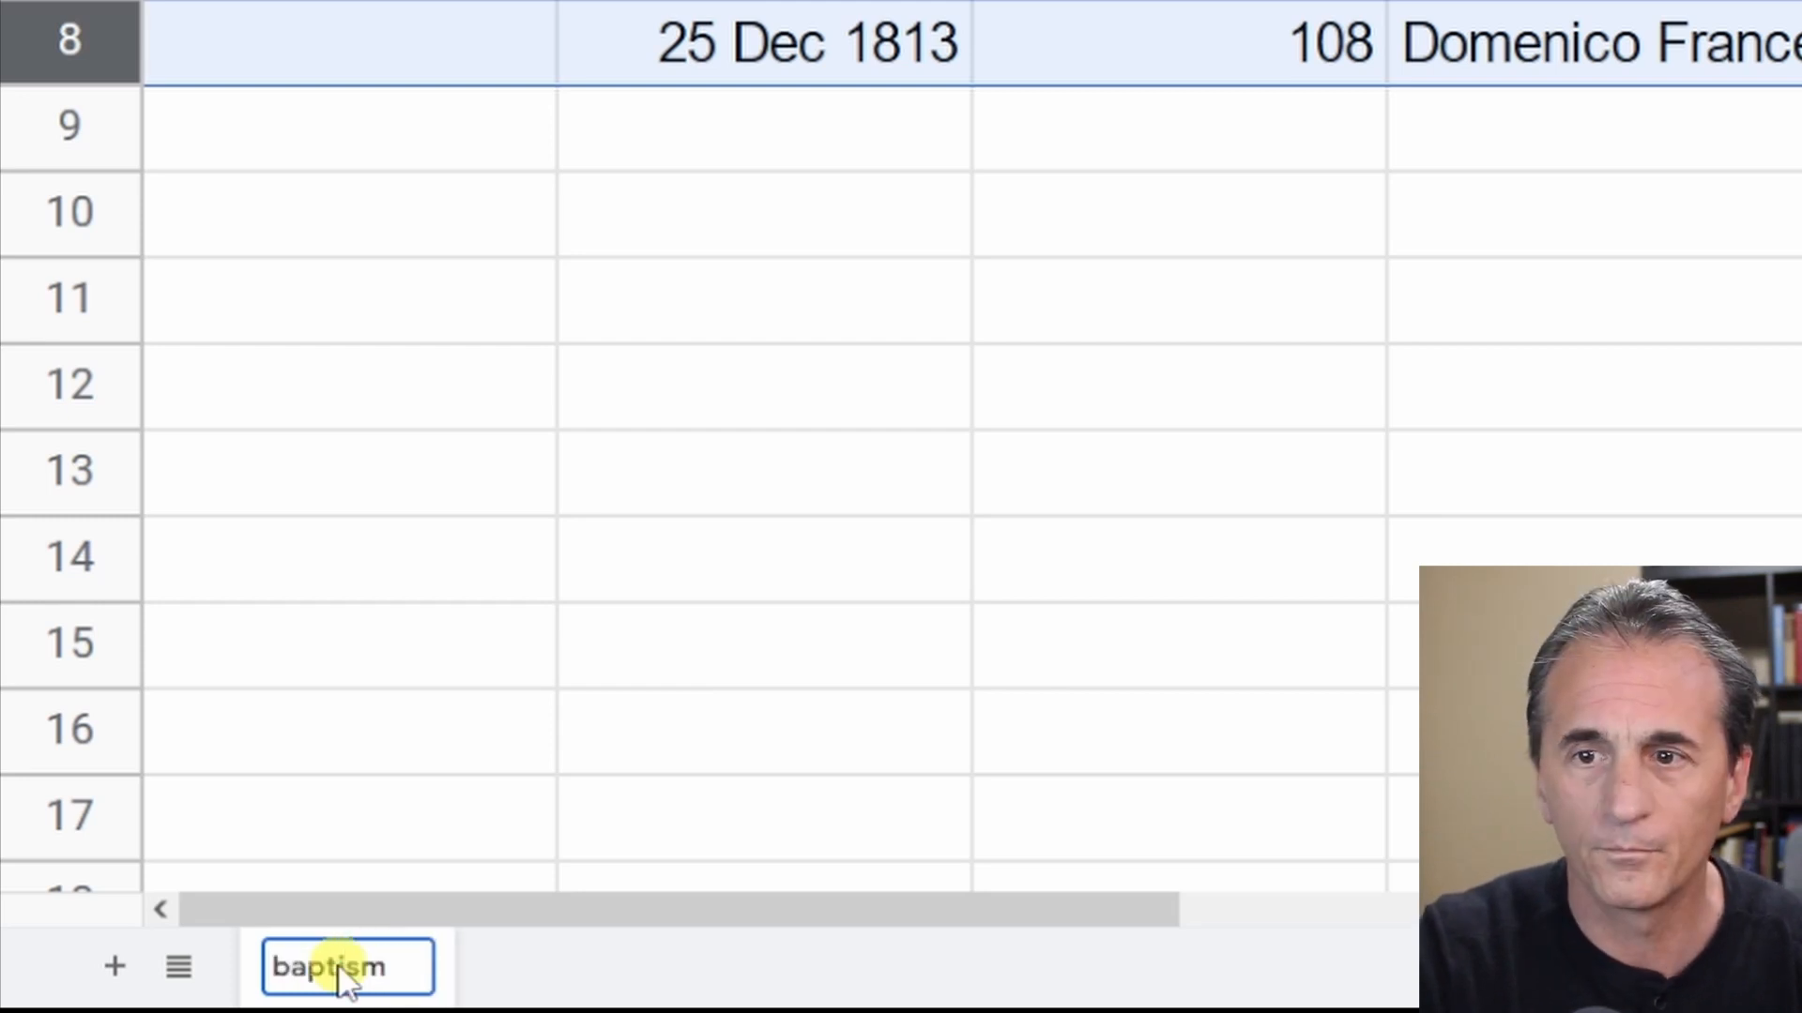
key("Return")
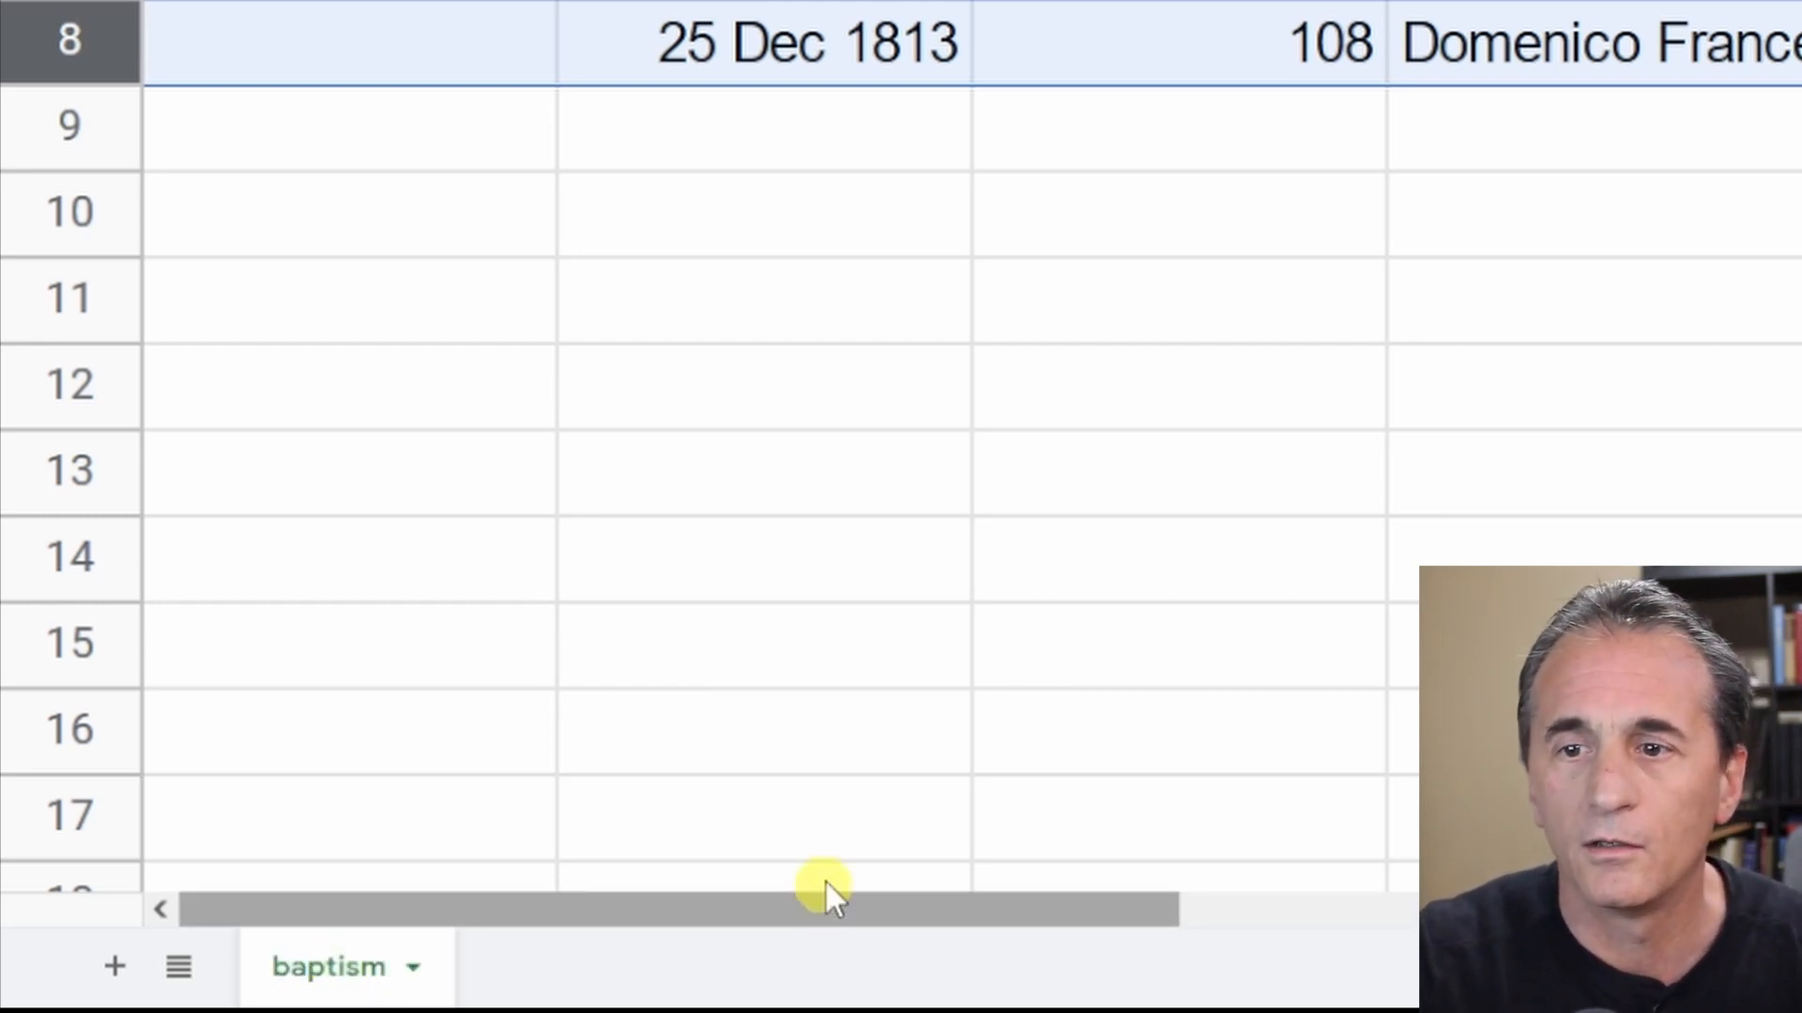
Rename the sheet to Baptism with a capital B.
right_click(355, 985)
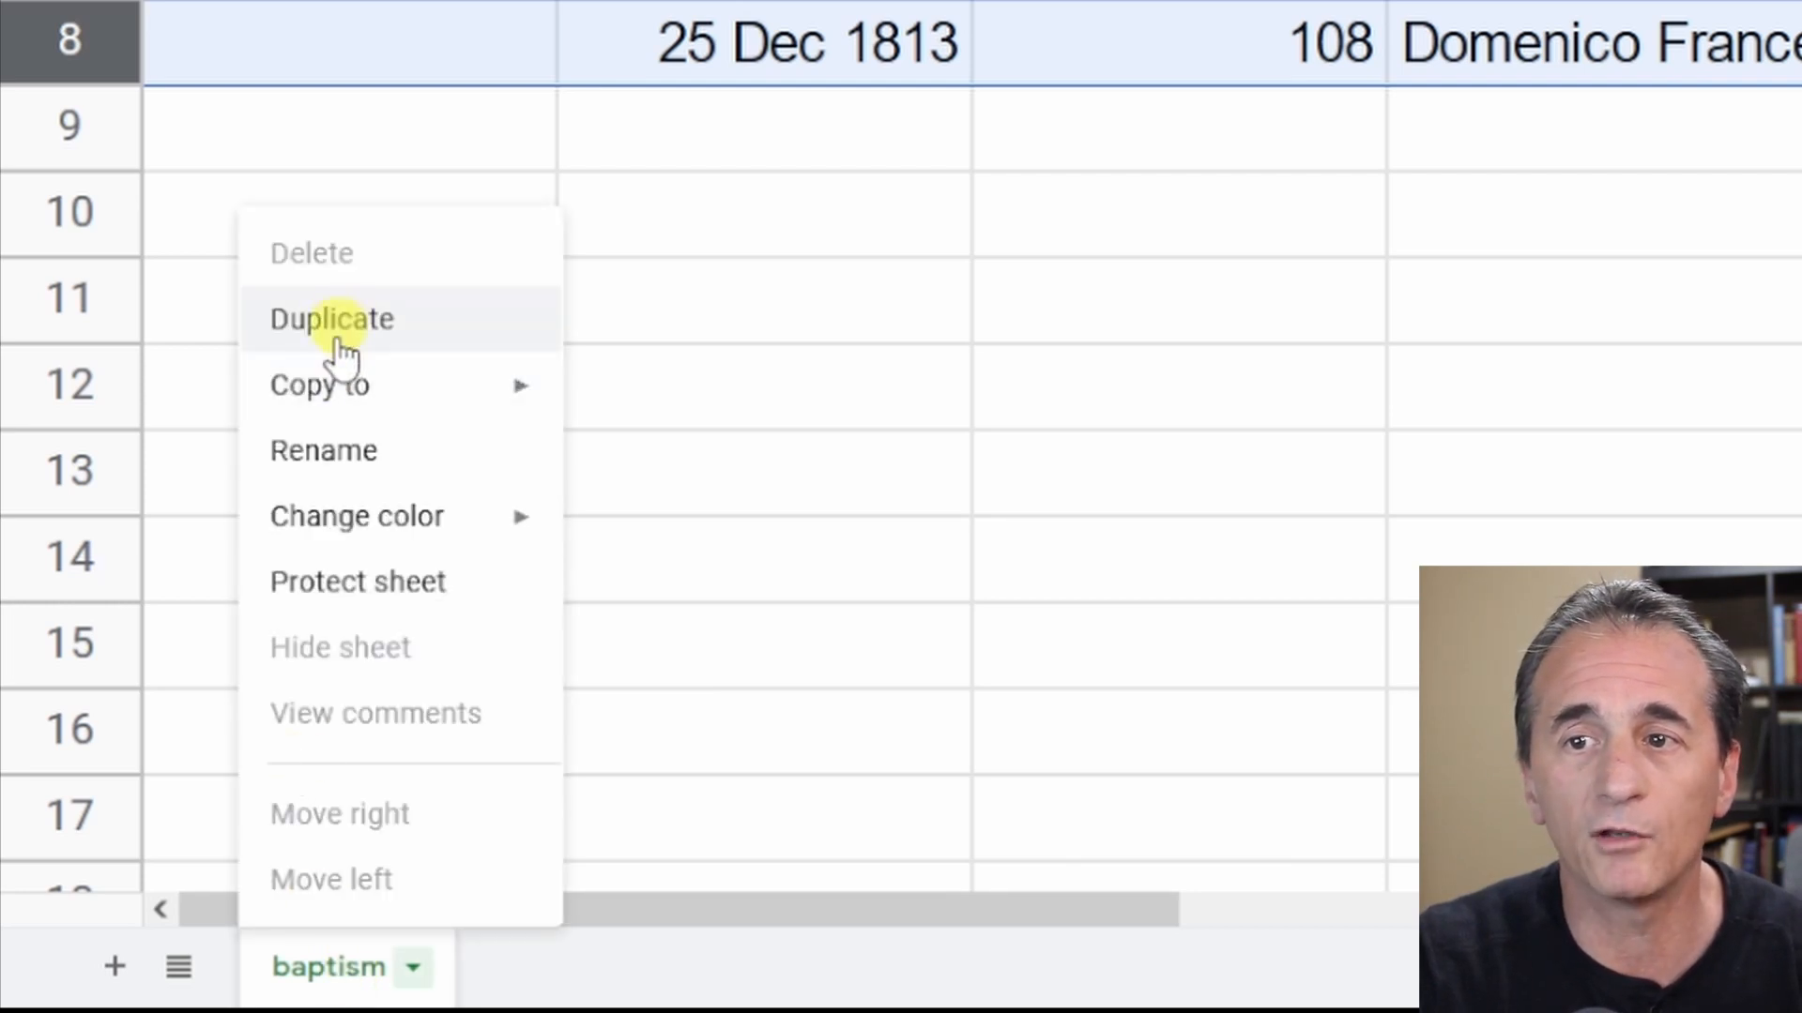
mouse_move(353, 540)
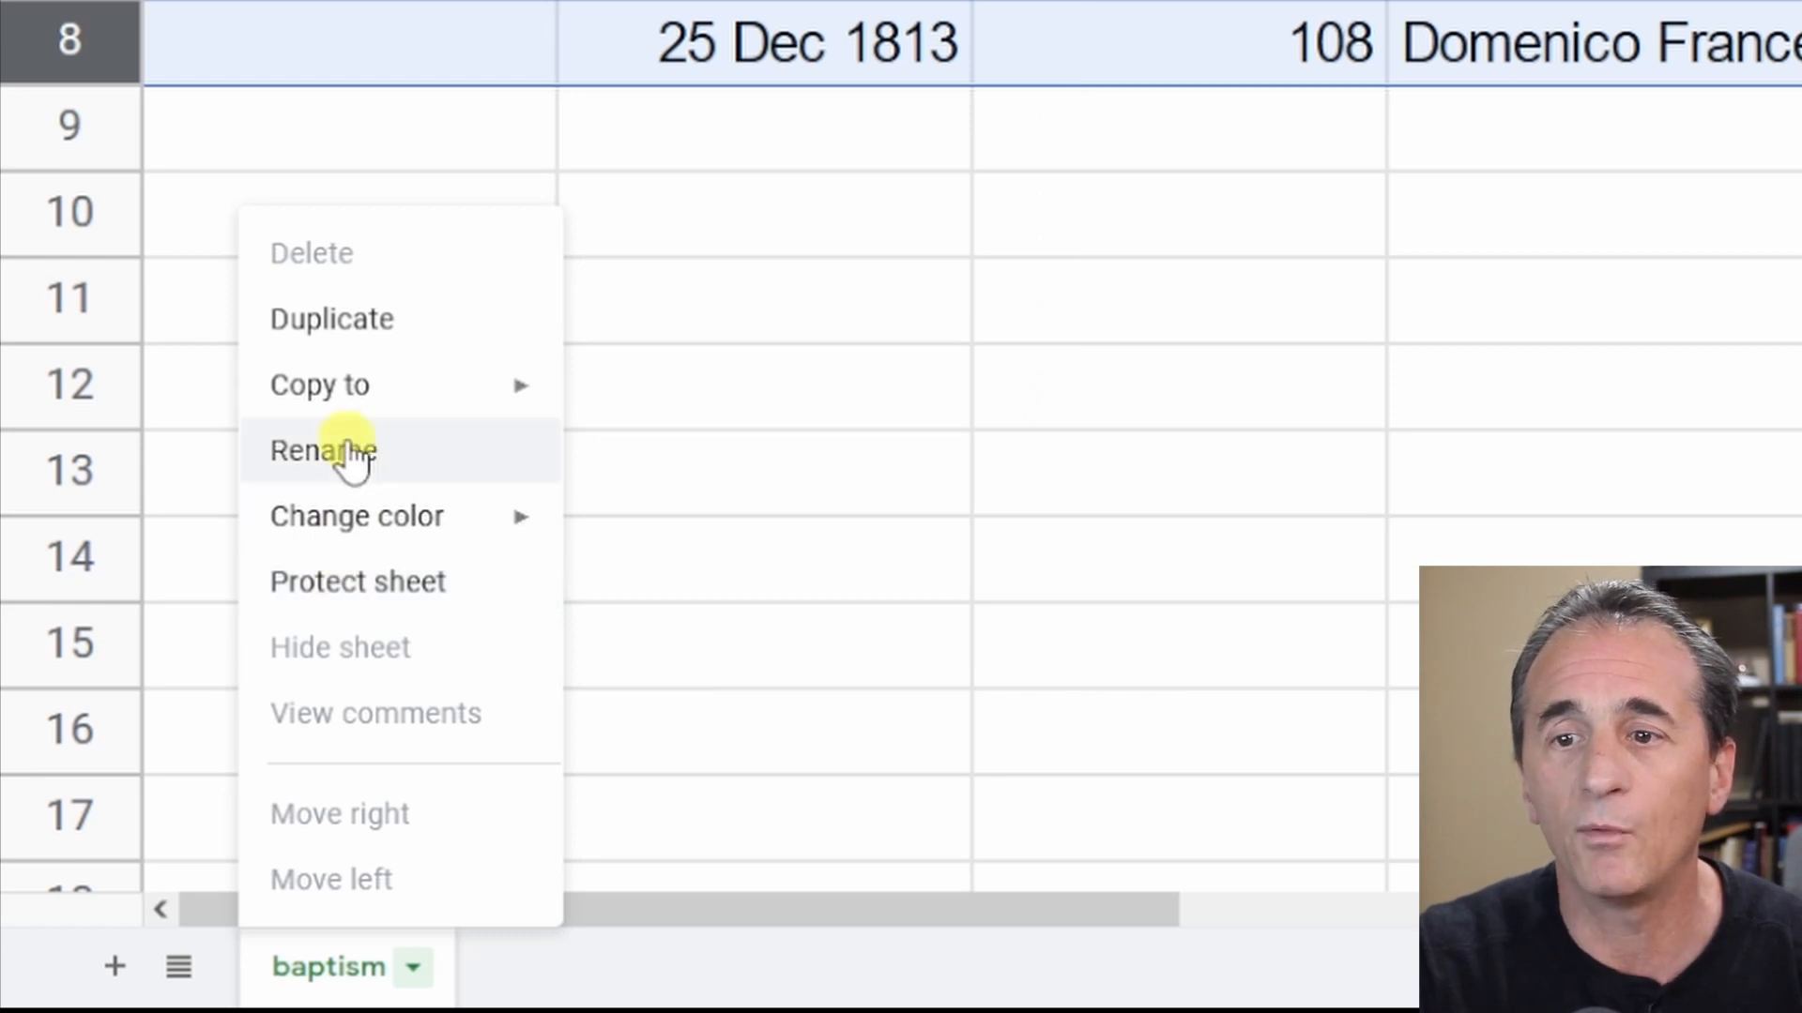
left_click(353, 456)
type("Baopt")
key("BackSpace")
key("BackSpace")
key("BackSpace")
type("ptu")
key("BackSpace")
key("BackSpace")
type("tism")
key("Return")
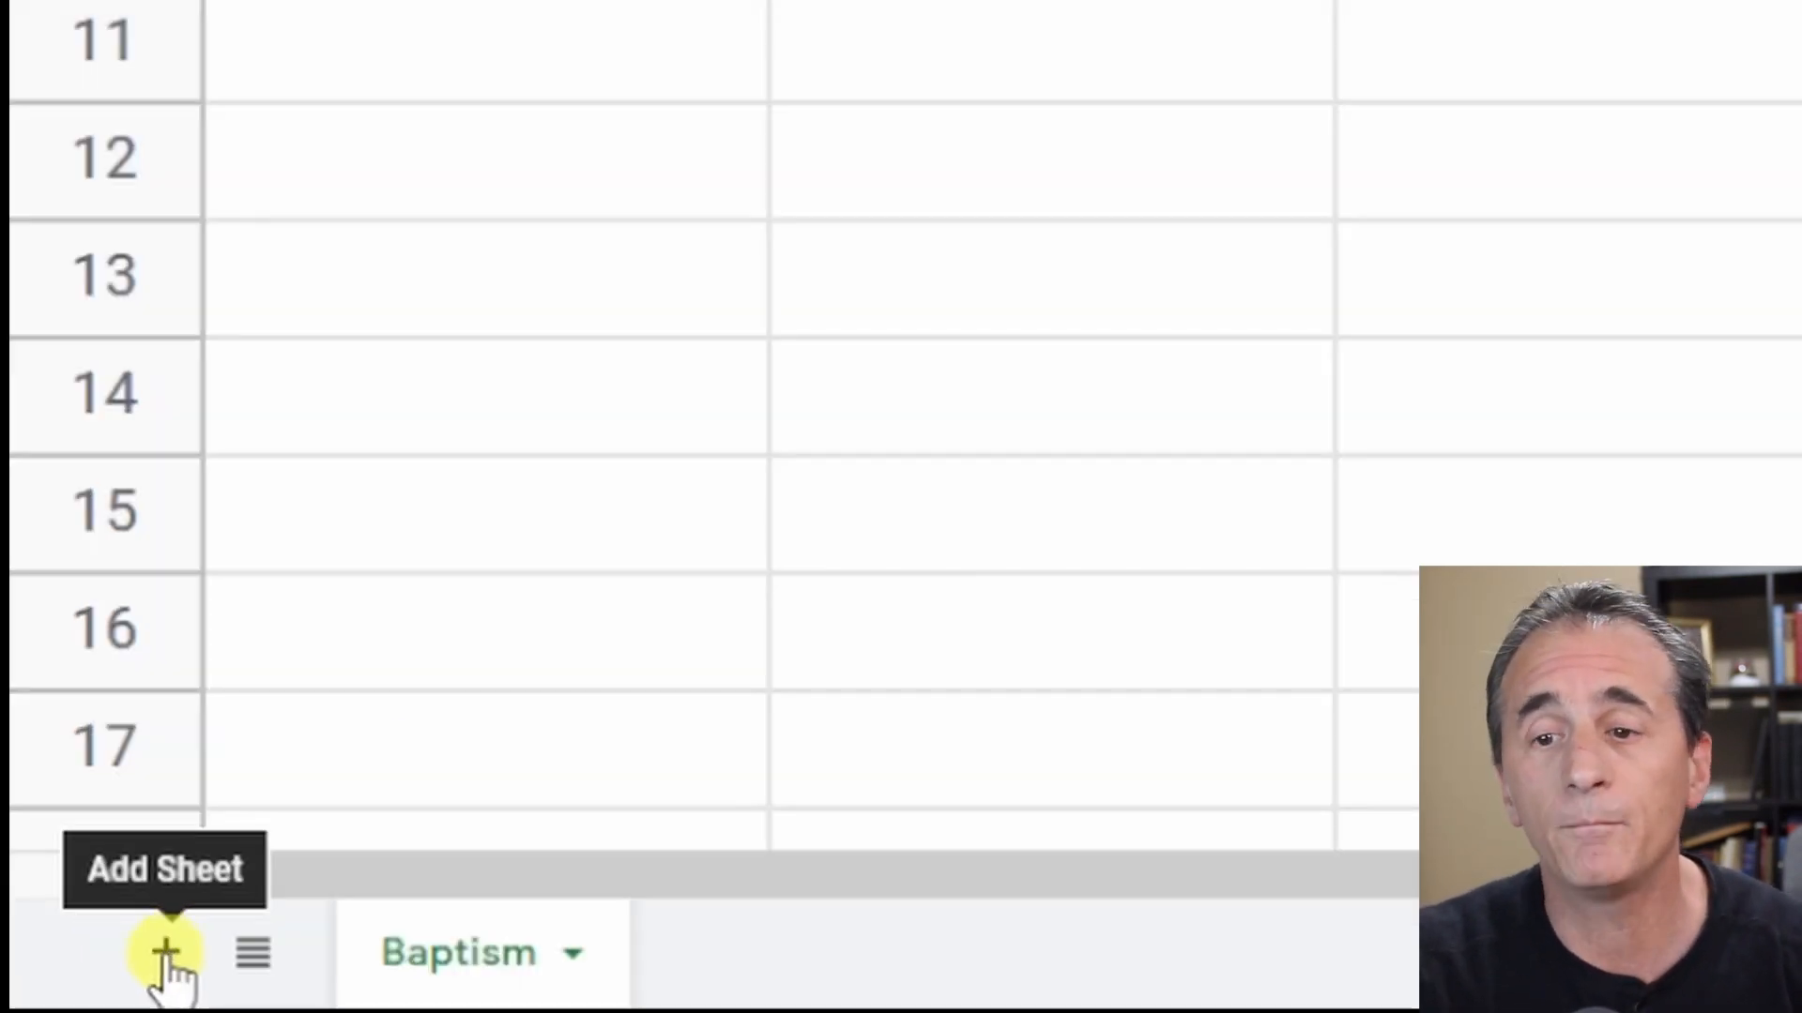
Add a new sheet and copy the header row of the Carini-Docs marriage sheet.
left_click(166, 955)
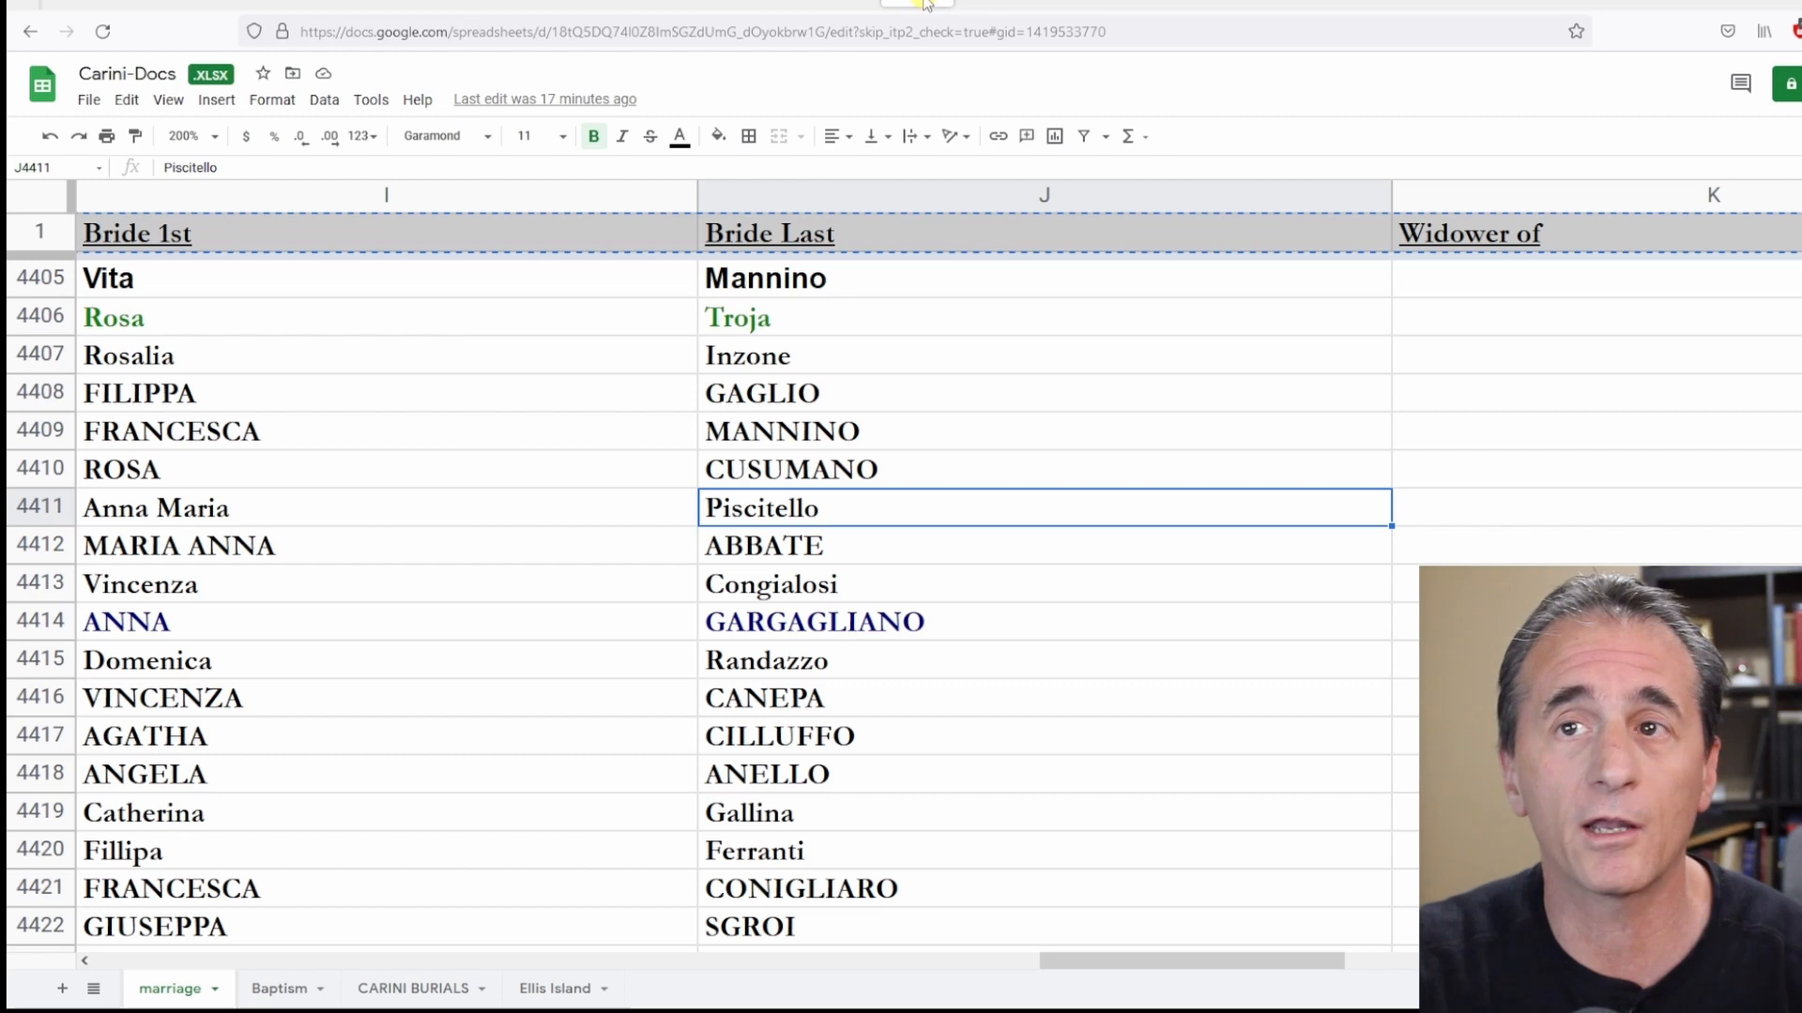
left_click(39, 230)
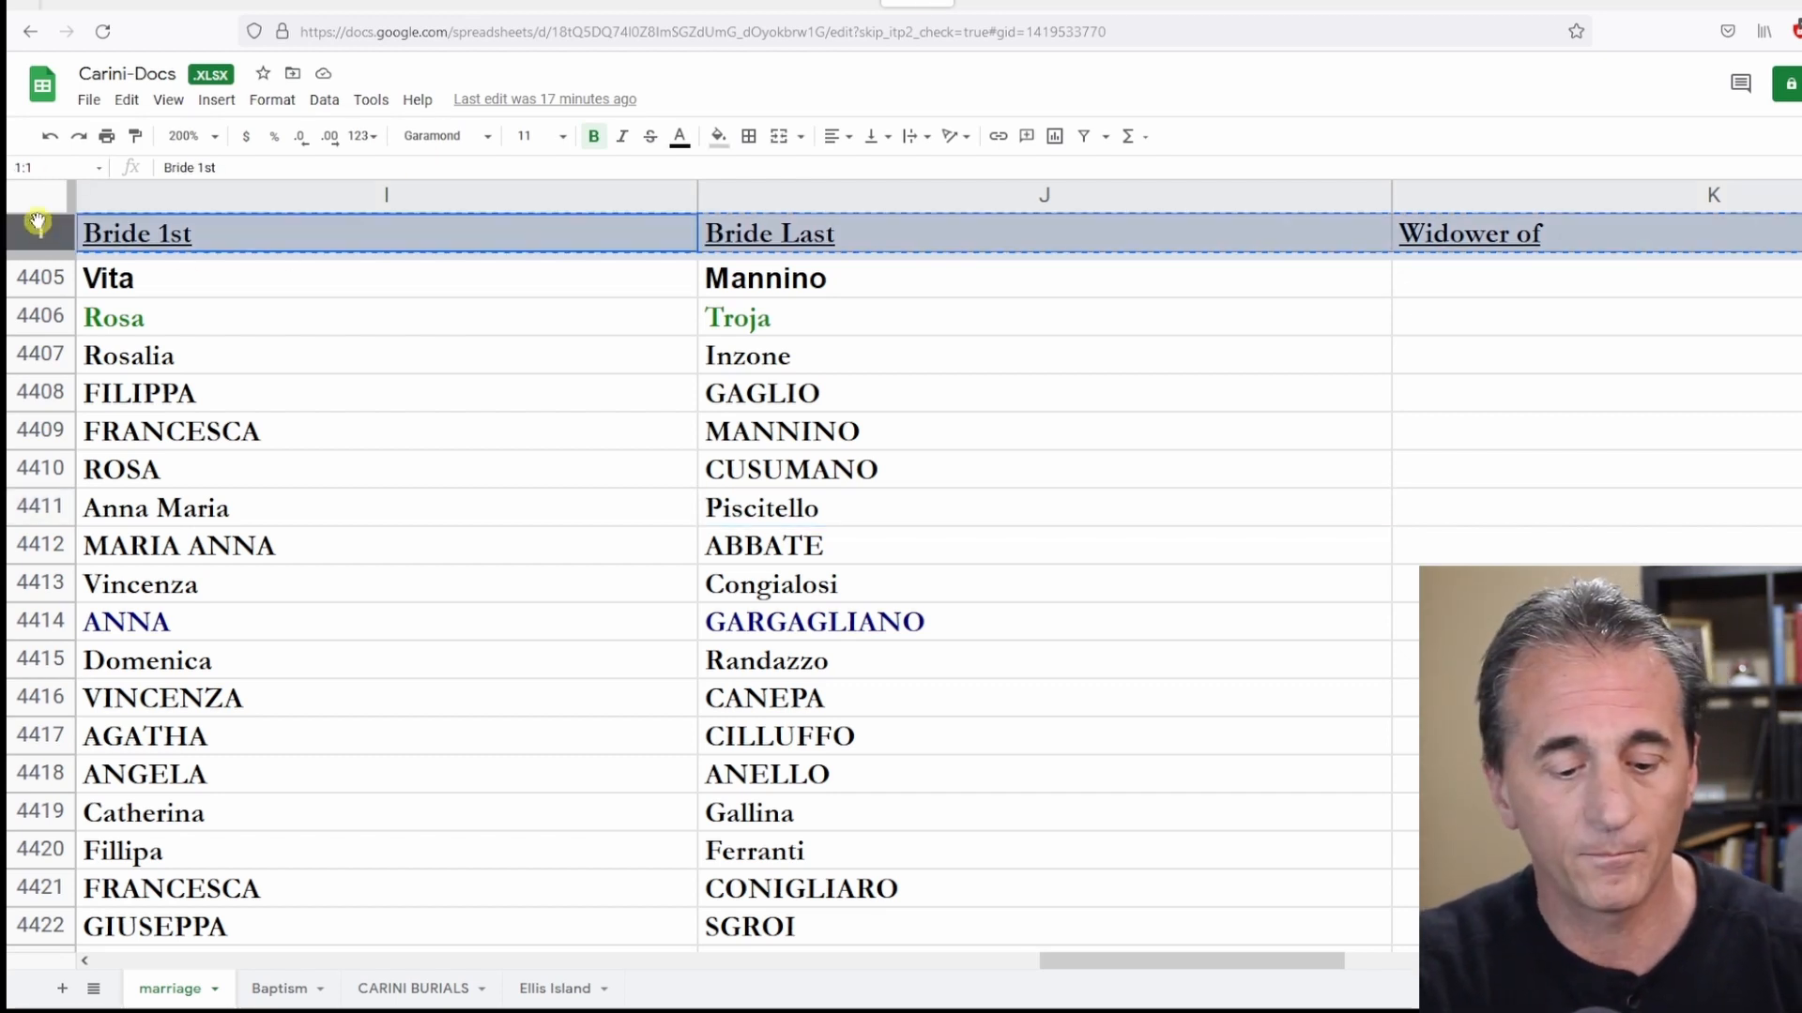
right_click(145, 238)
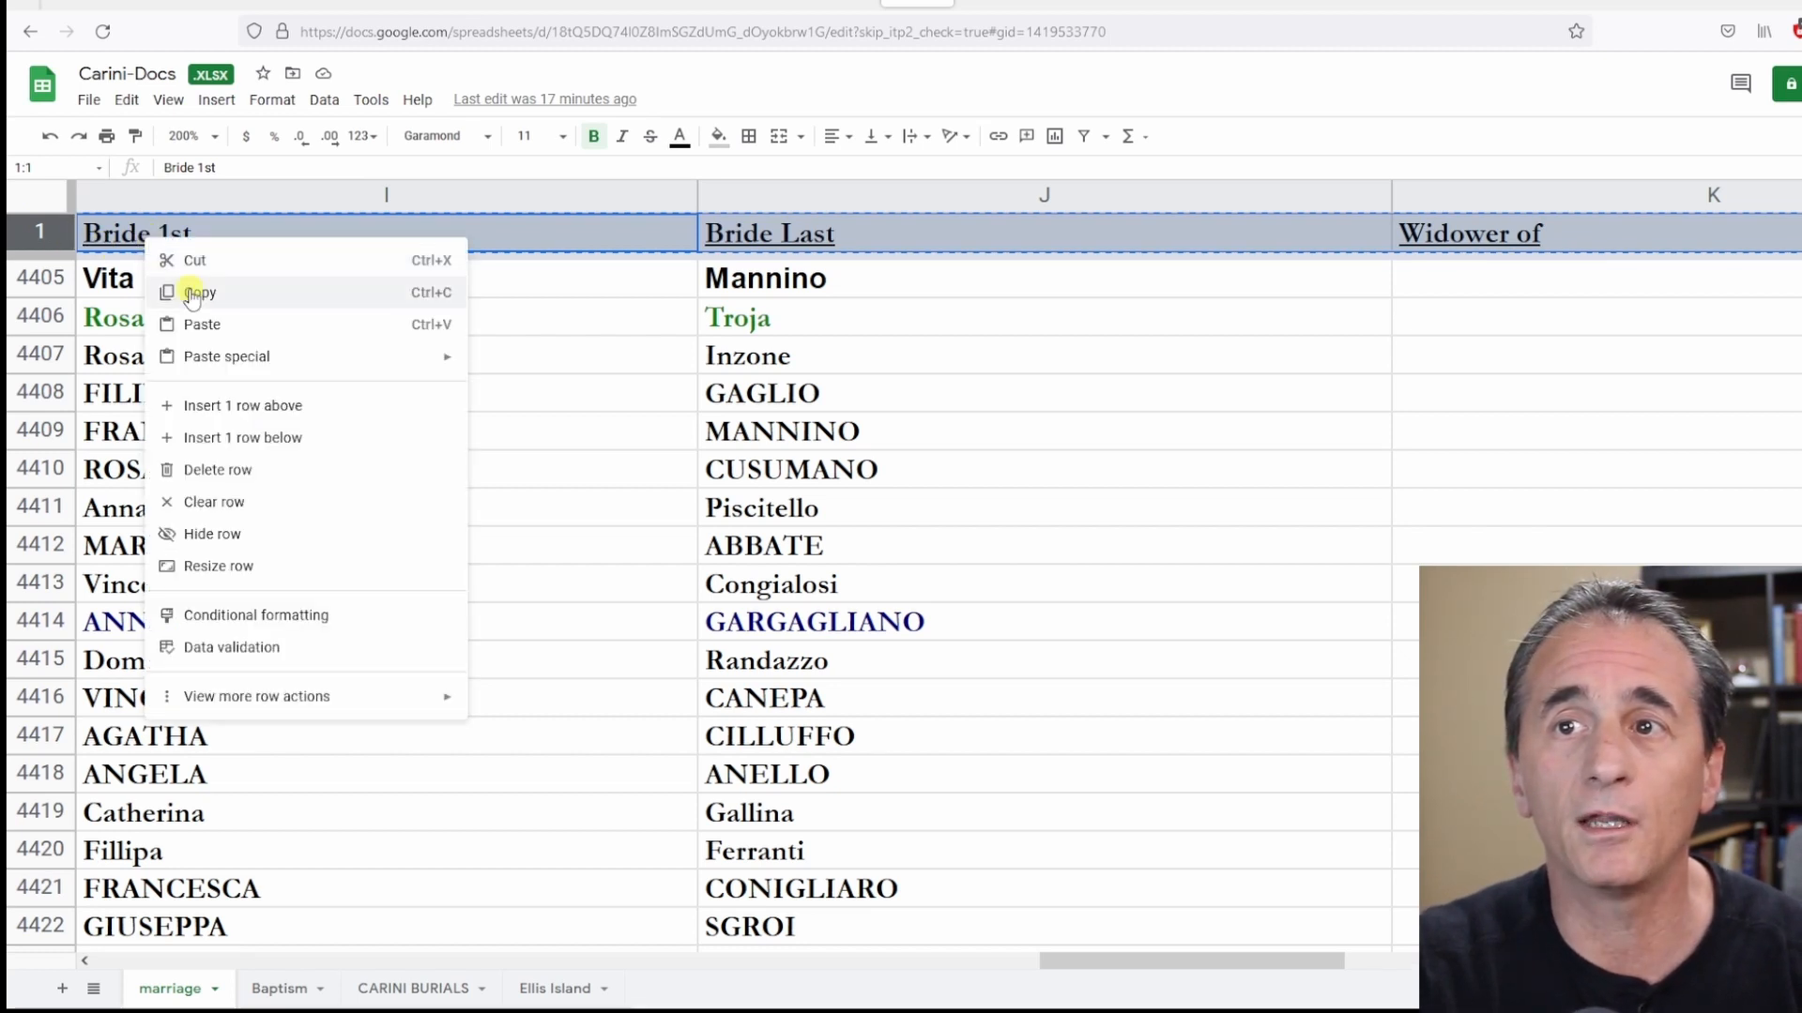
left_click(193, 293)
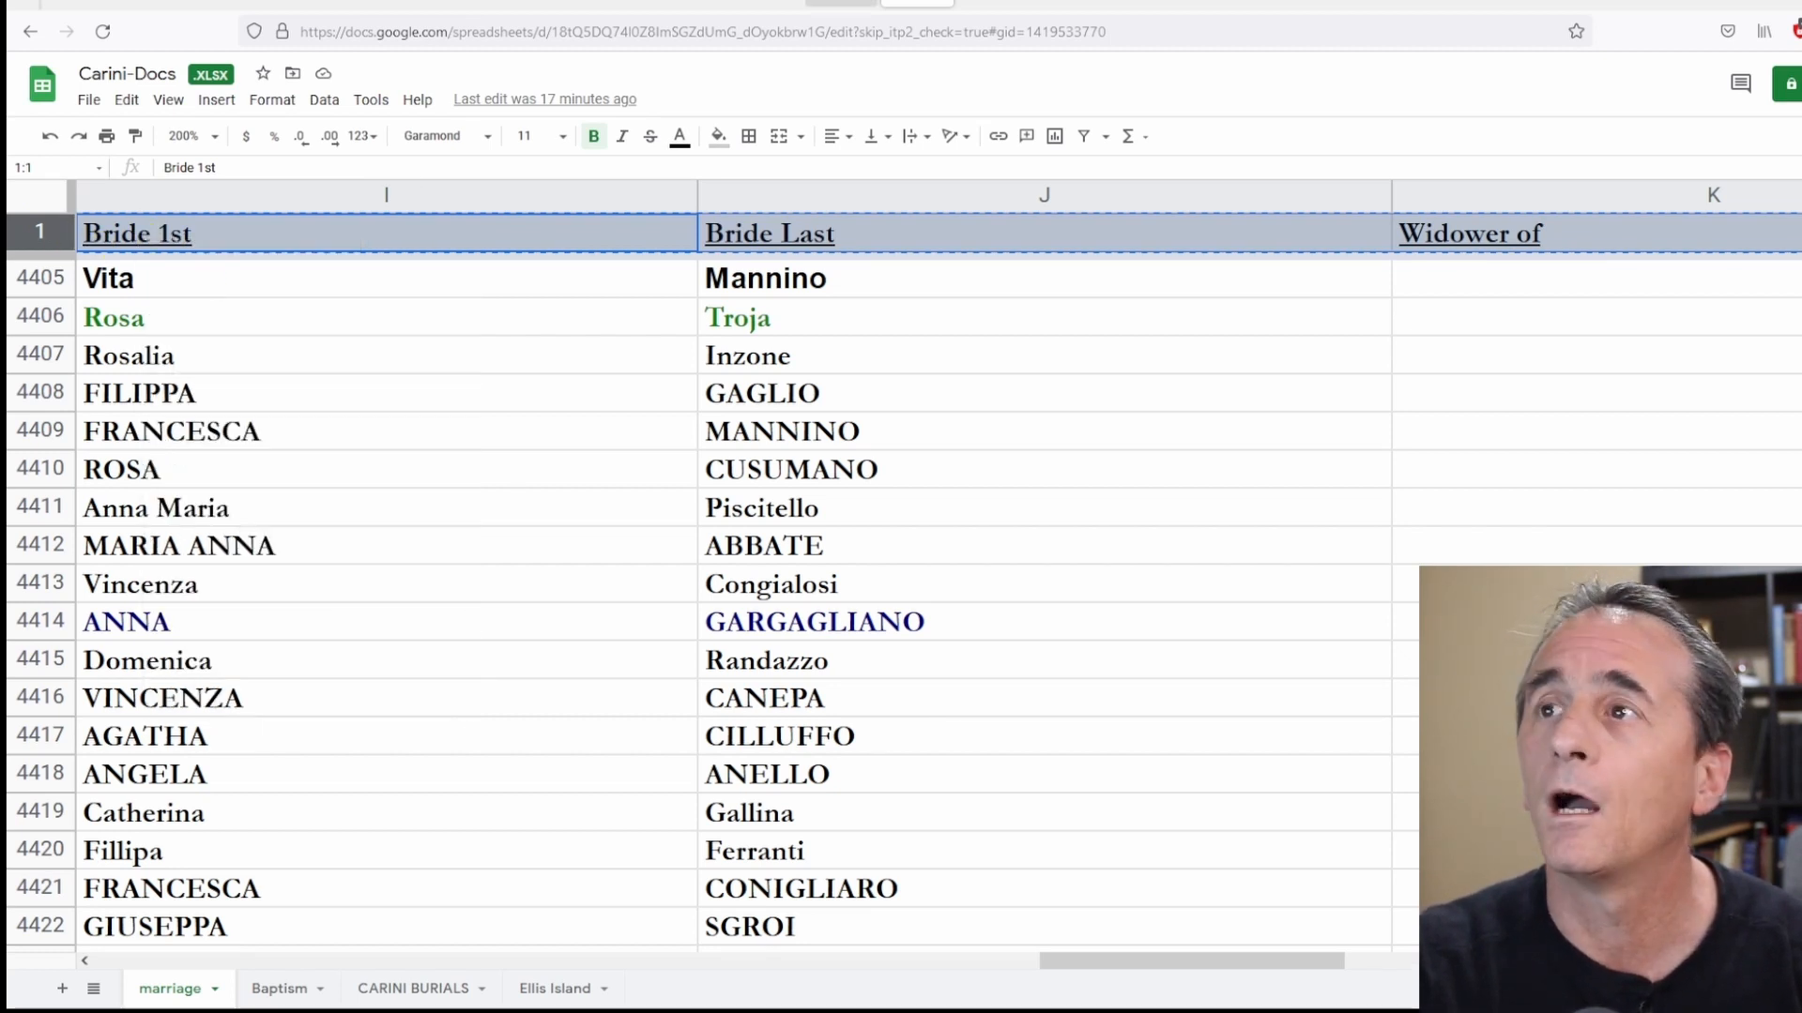
left_click(993, 3)
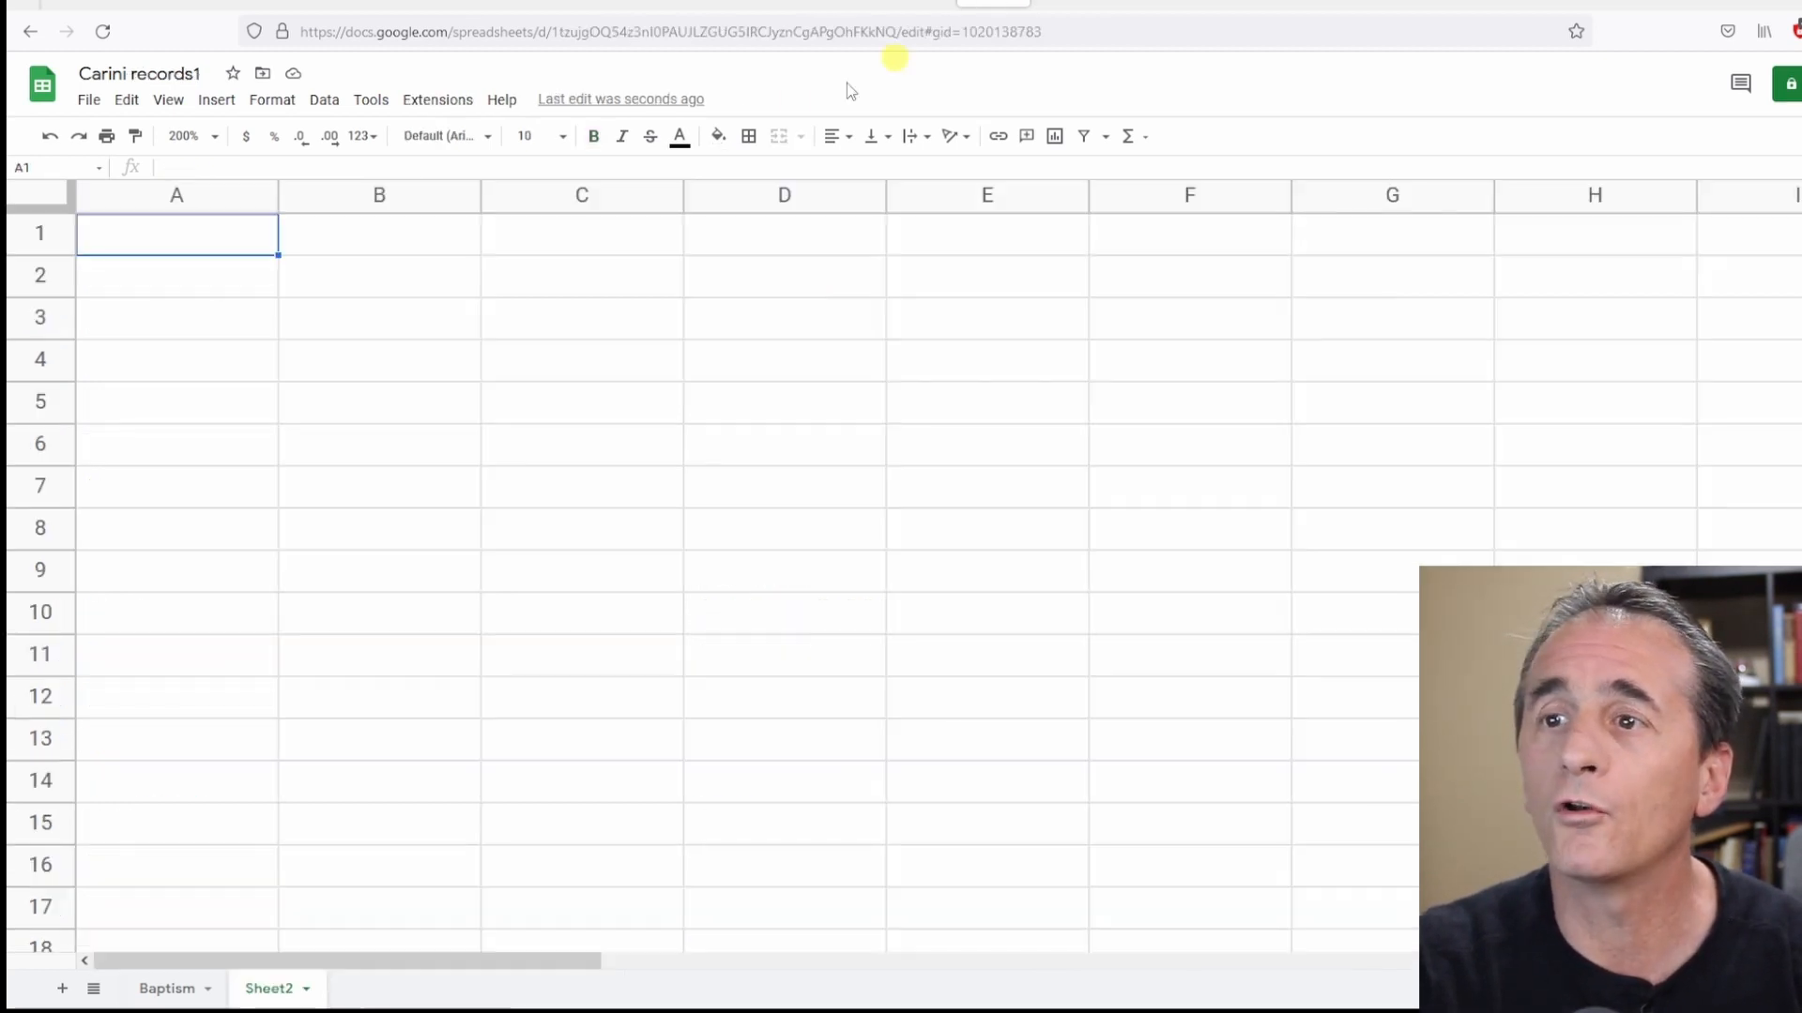
Paste the copied marriage header row into row 1 of the new sheet.
left_click(51, 233)
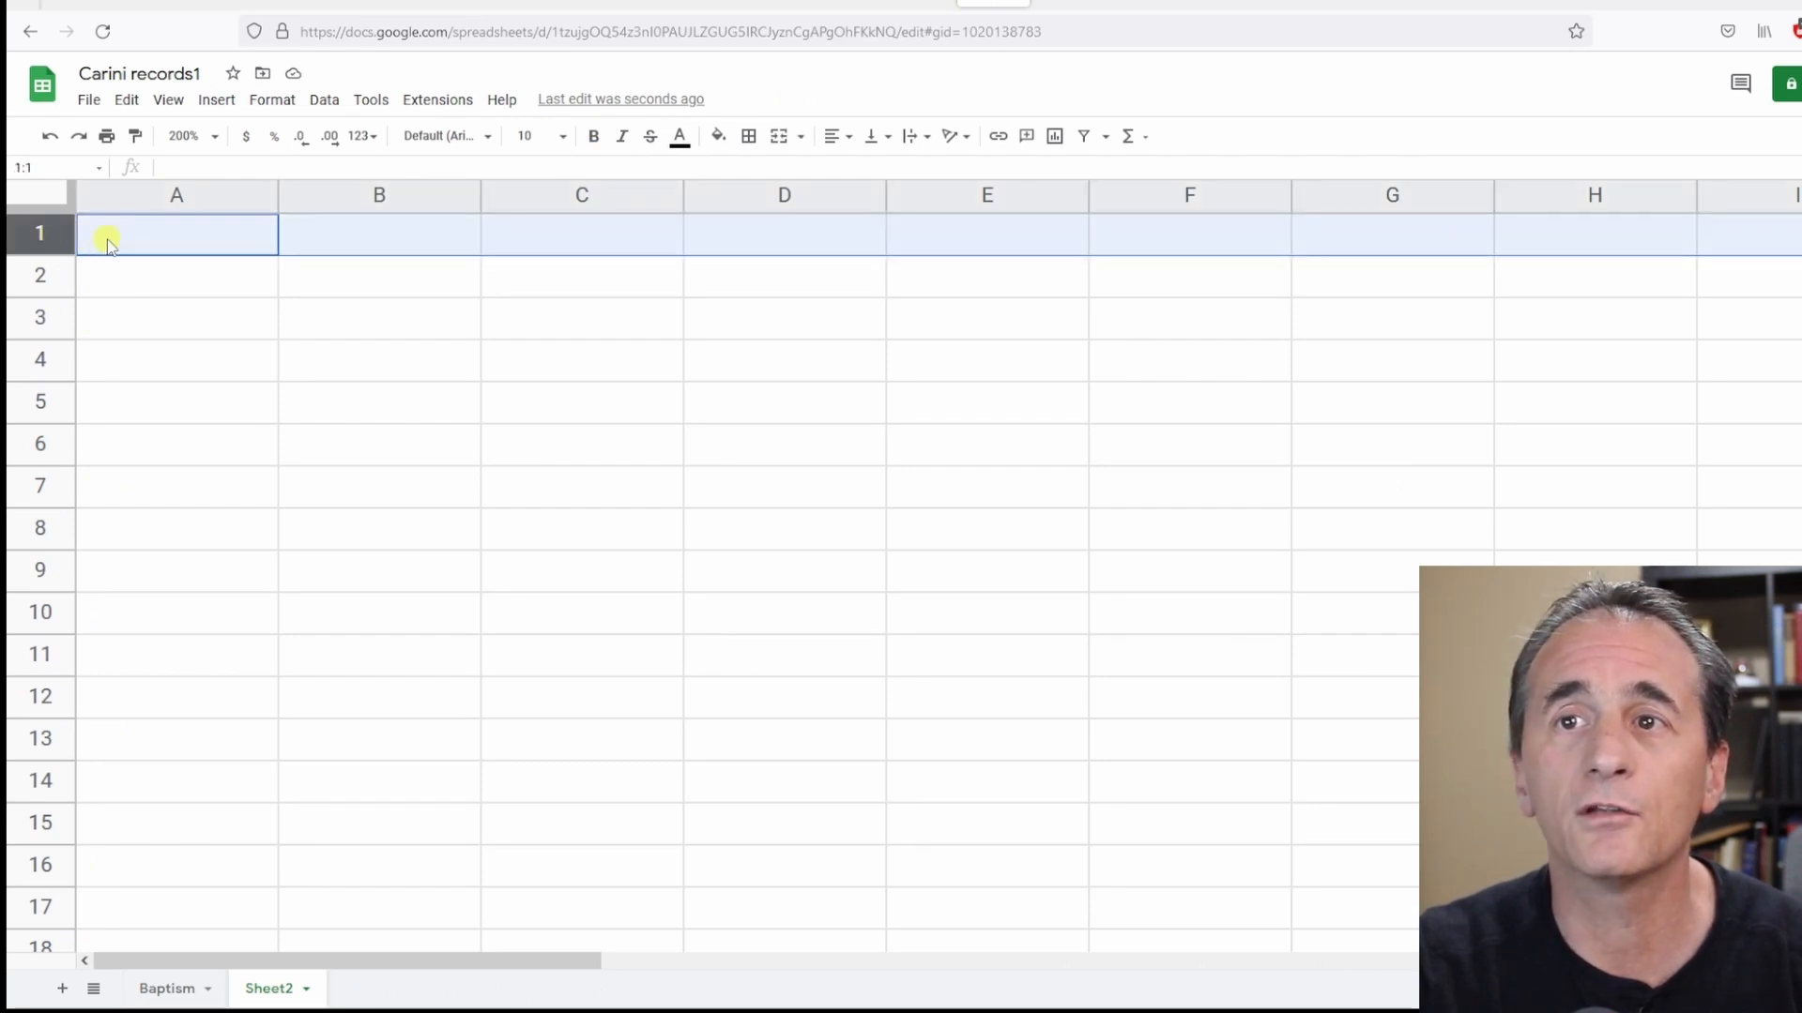
right_click(108, 244)
left_click(171, 319)
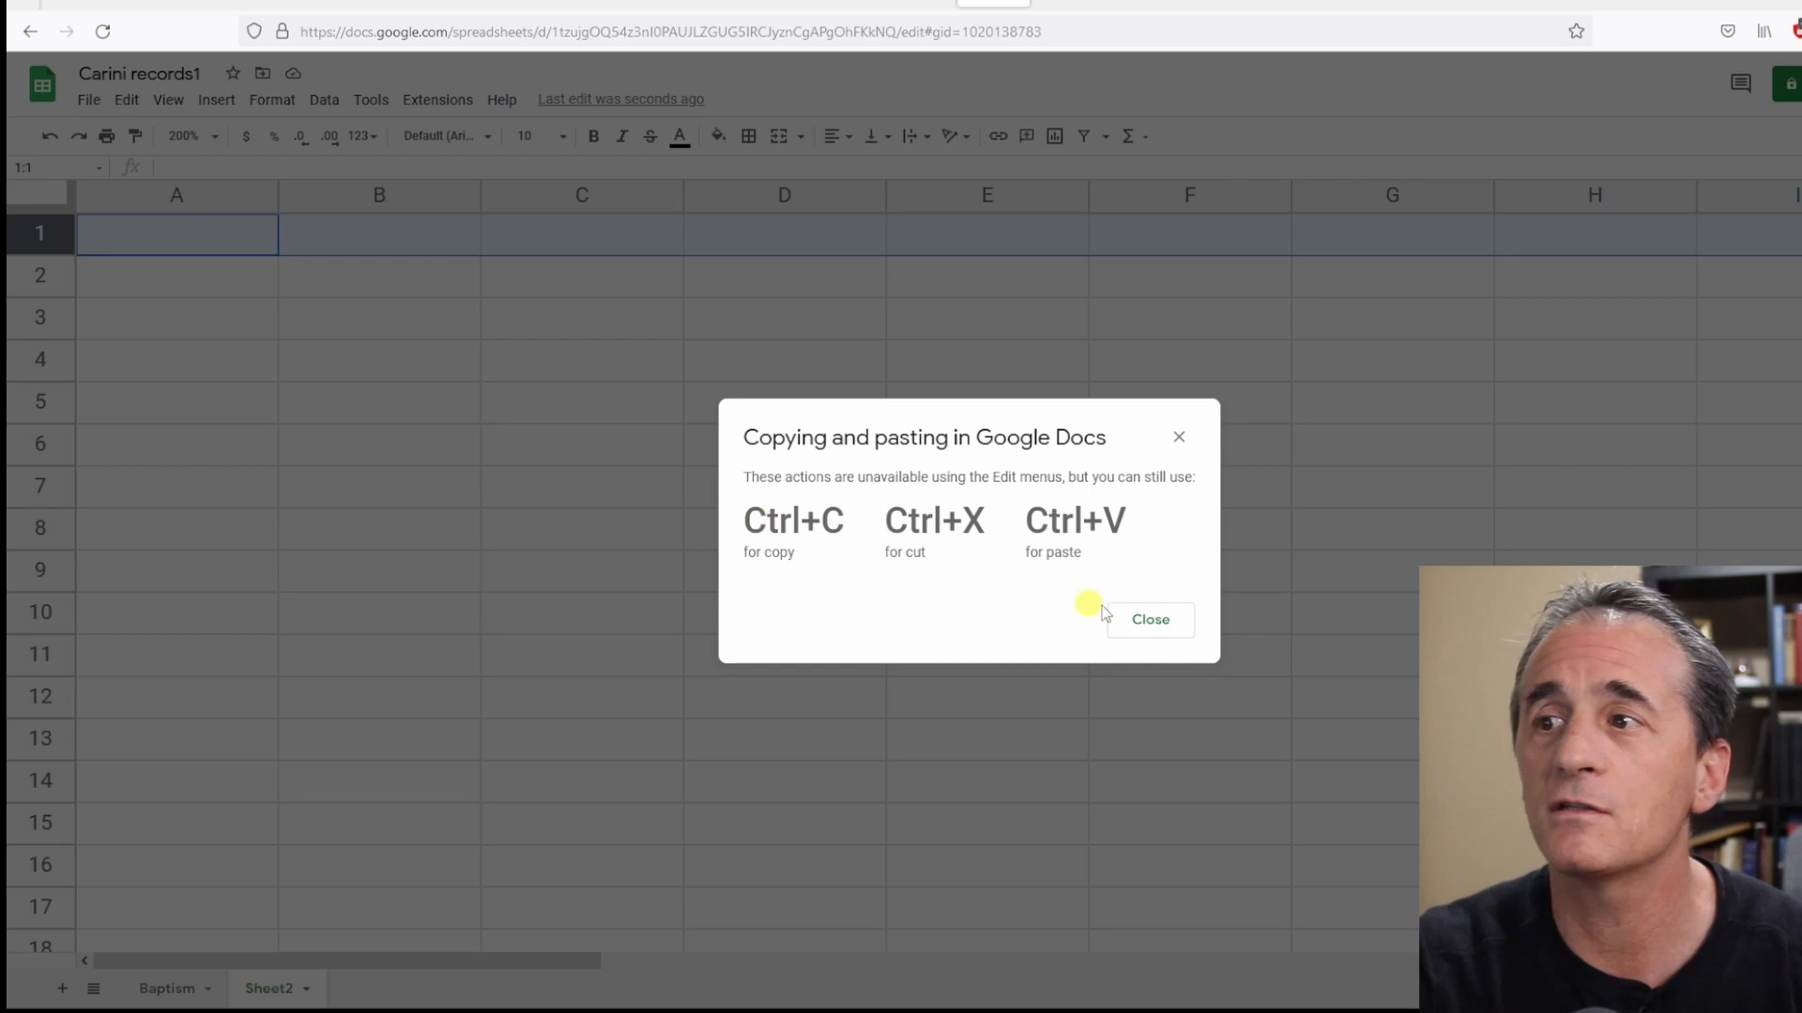
left_click(1152, 623)
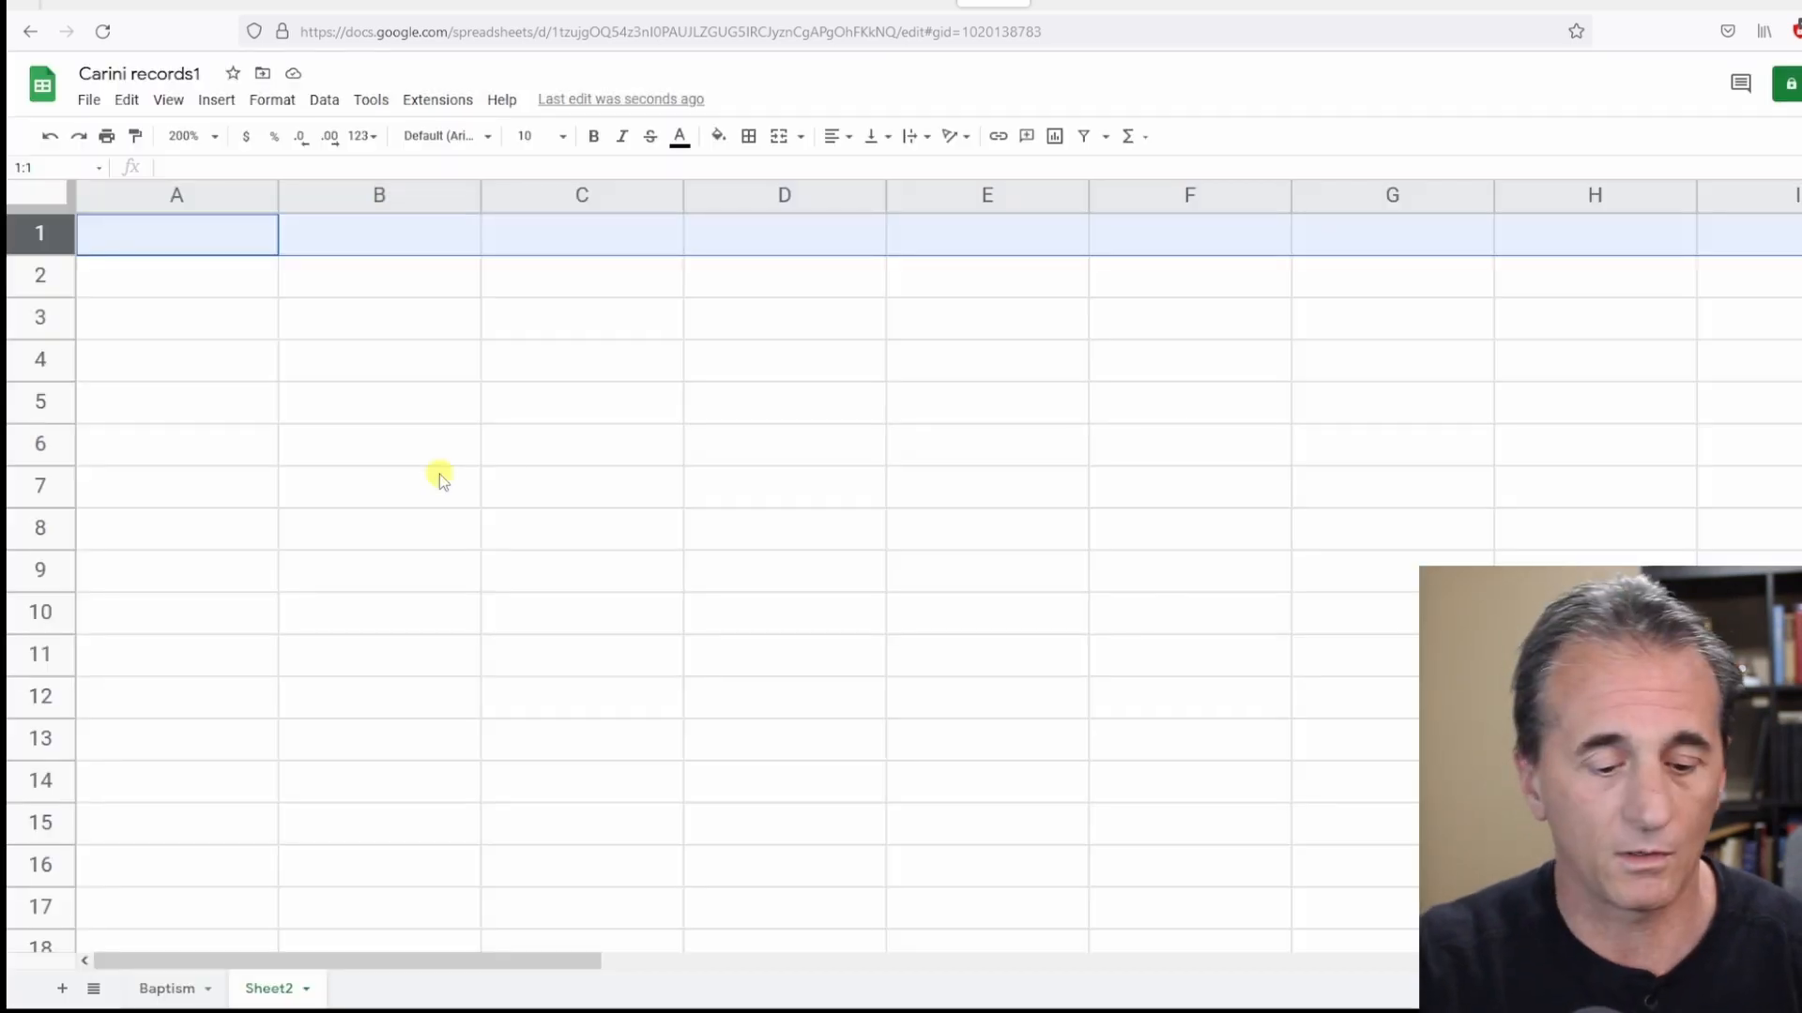
key("ctrl+v")
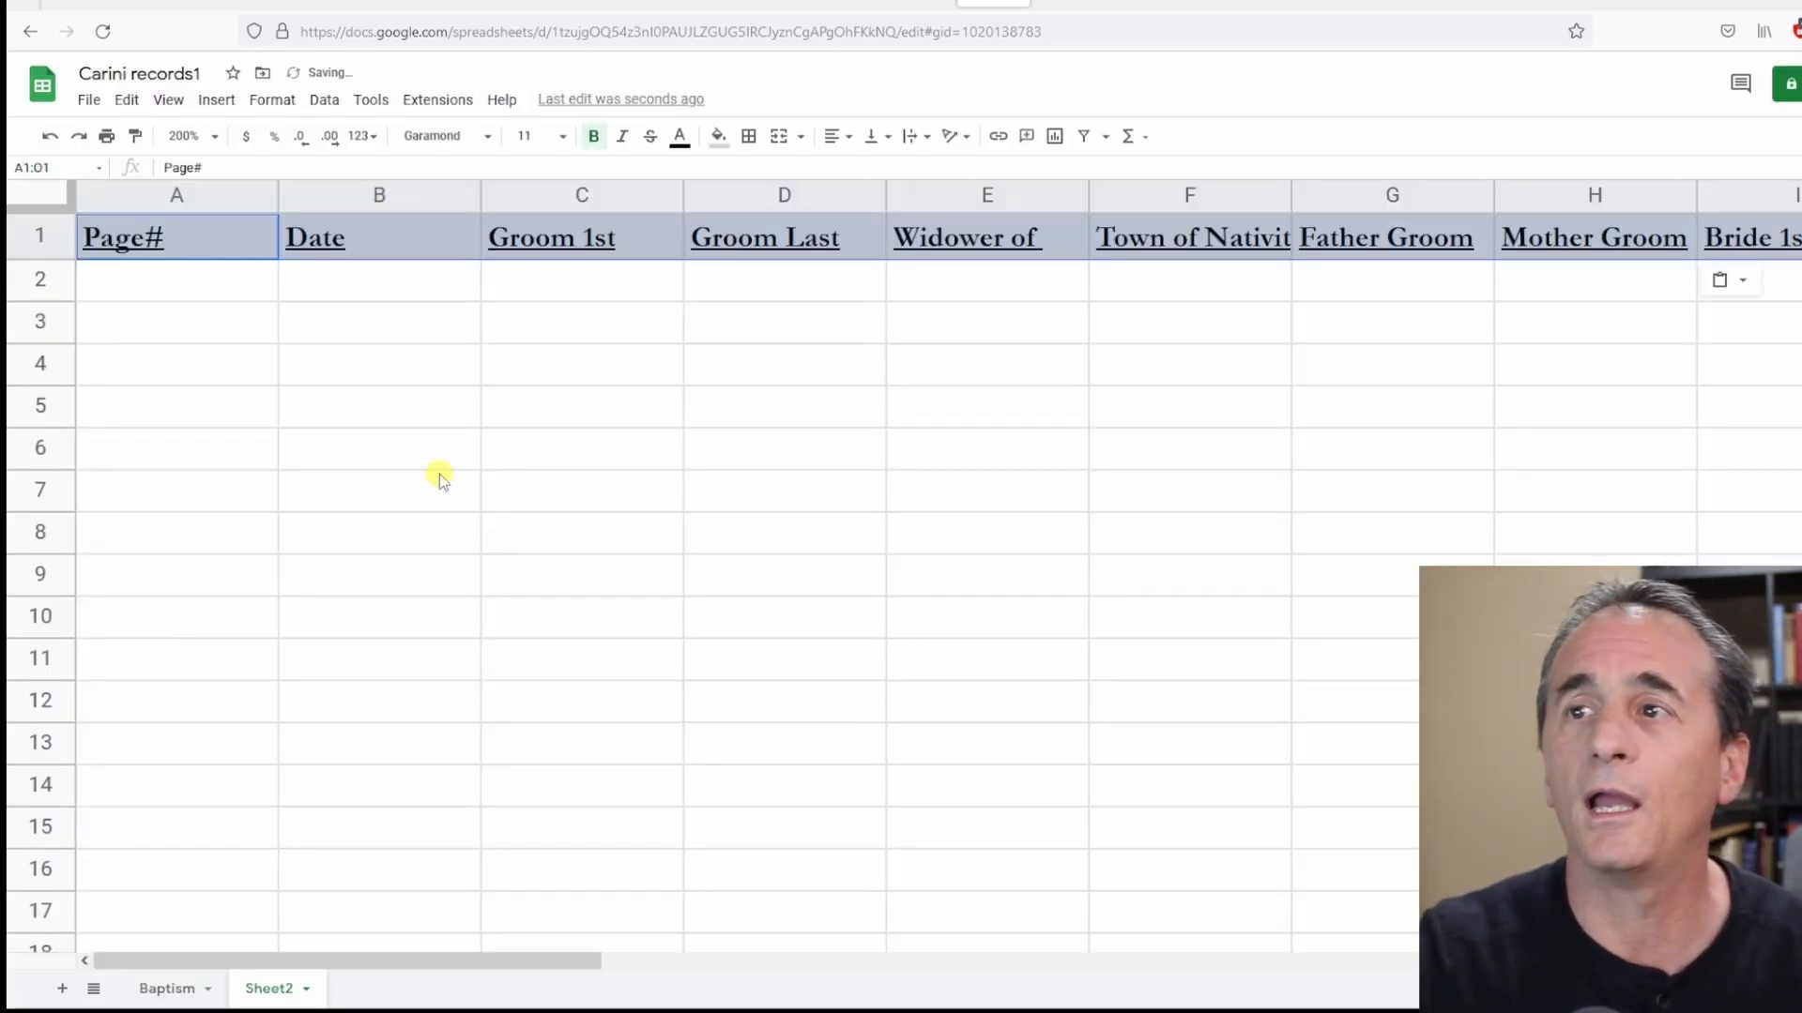
Freeze the header row at the top of the new sheet.
scroll(537, 451, "down", 8)
scroll(537, 452, "up", 8)
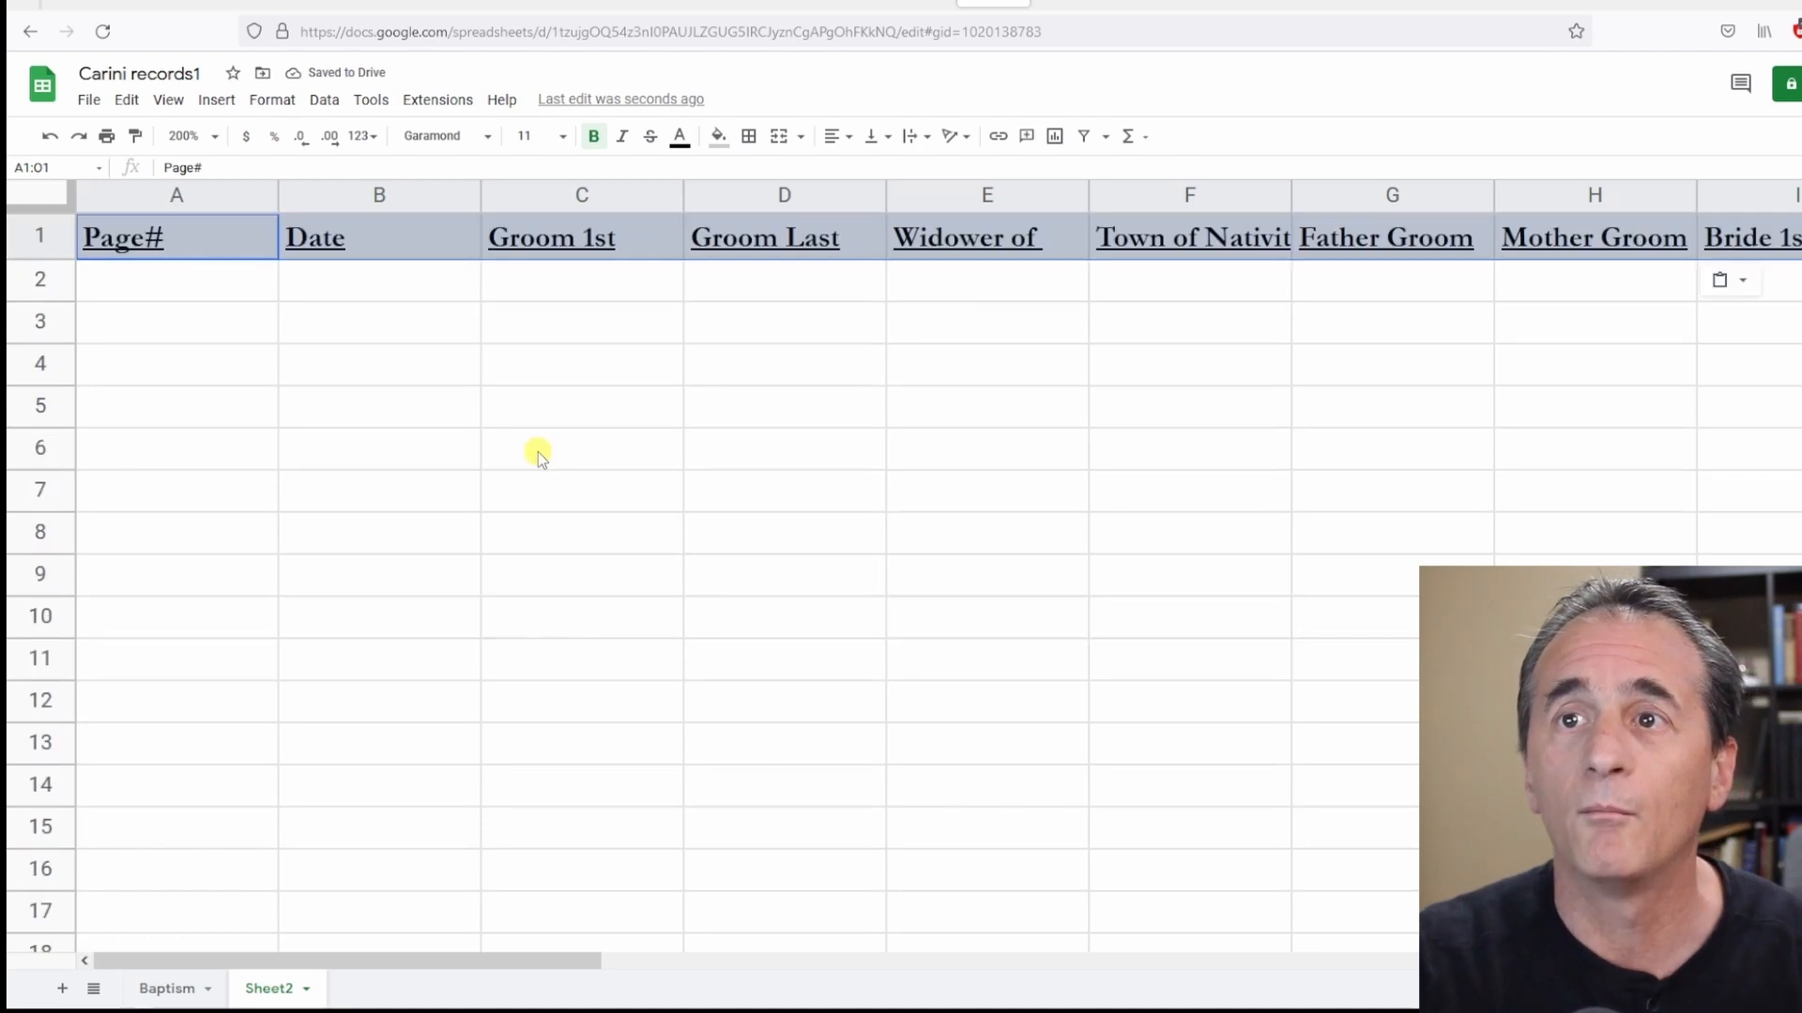
left_click_drag(53, 208, 52, 263)
scroll(394, 422, "down", 5)
scroll(466, 431, "up", 3)
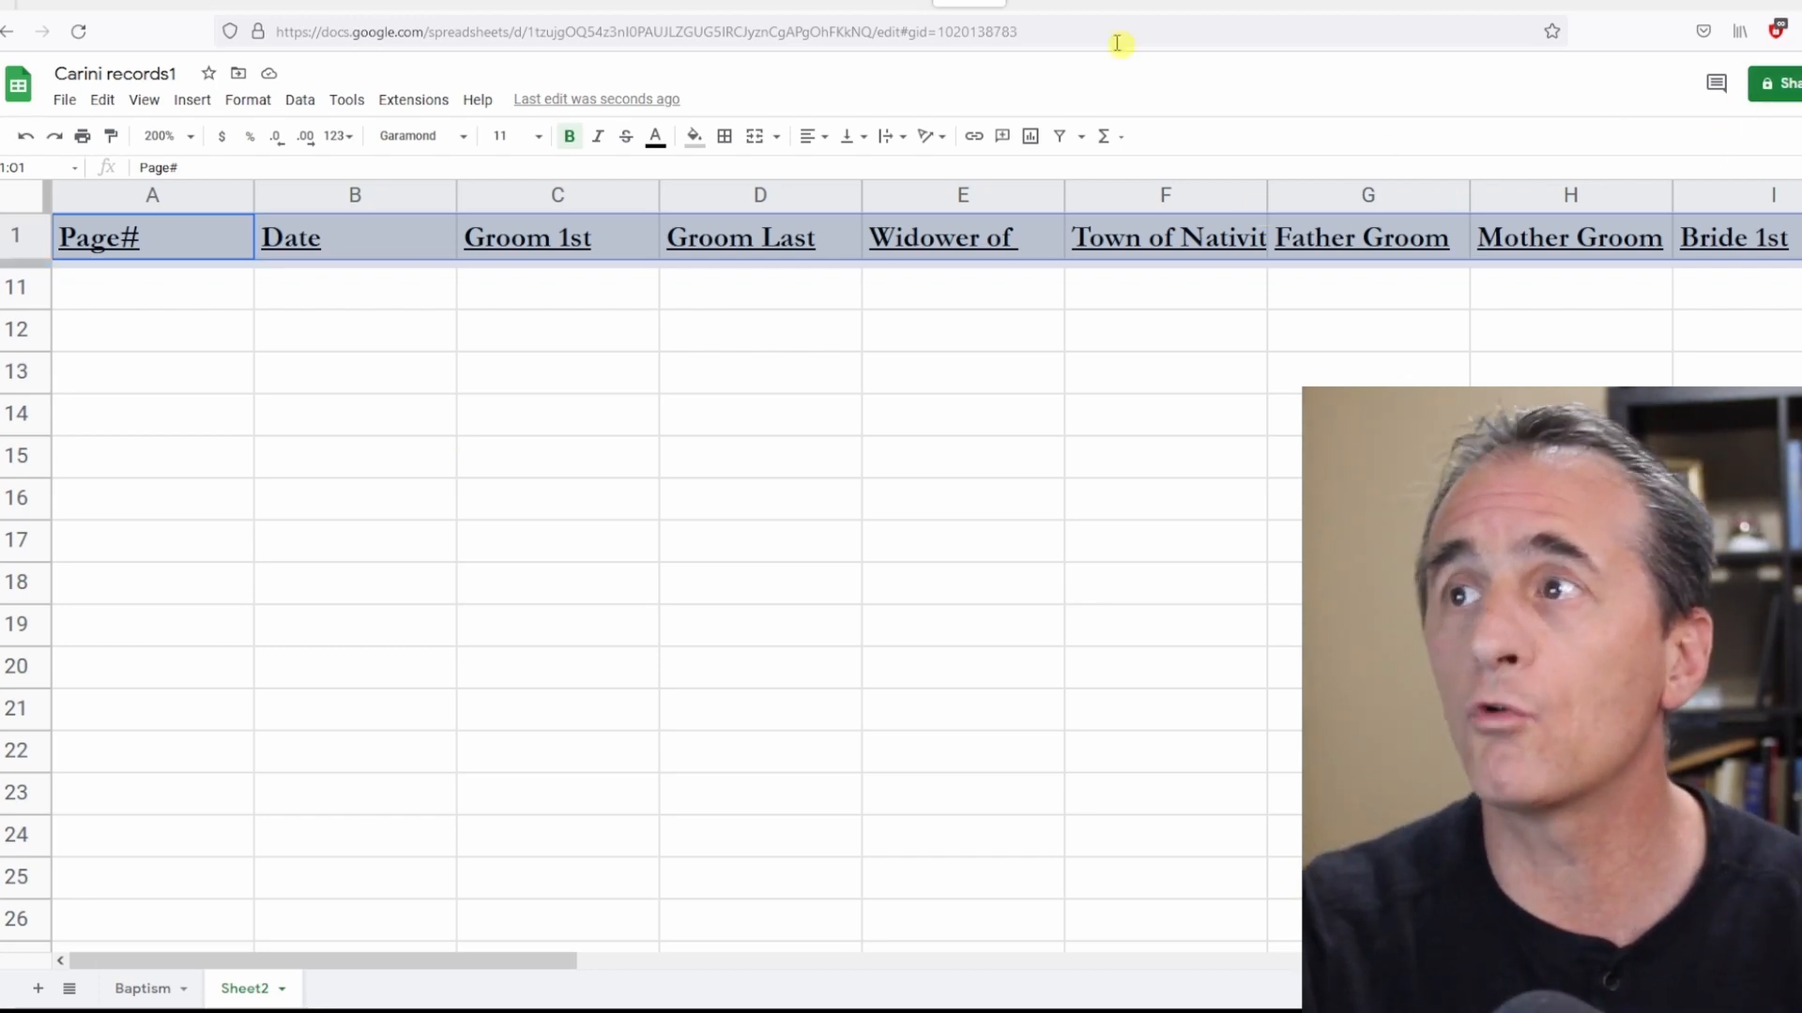
Return to the Baptism sheet and examine the baptism record on the FamilySearch image 15.
left_click(178, 988)
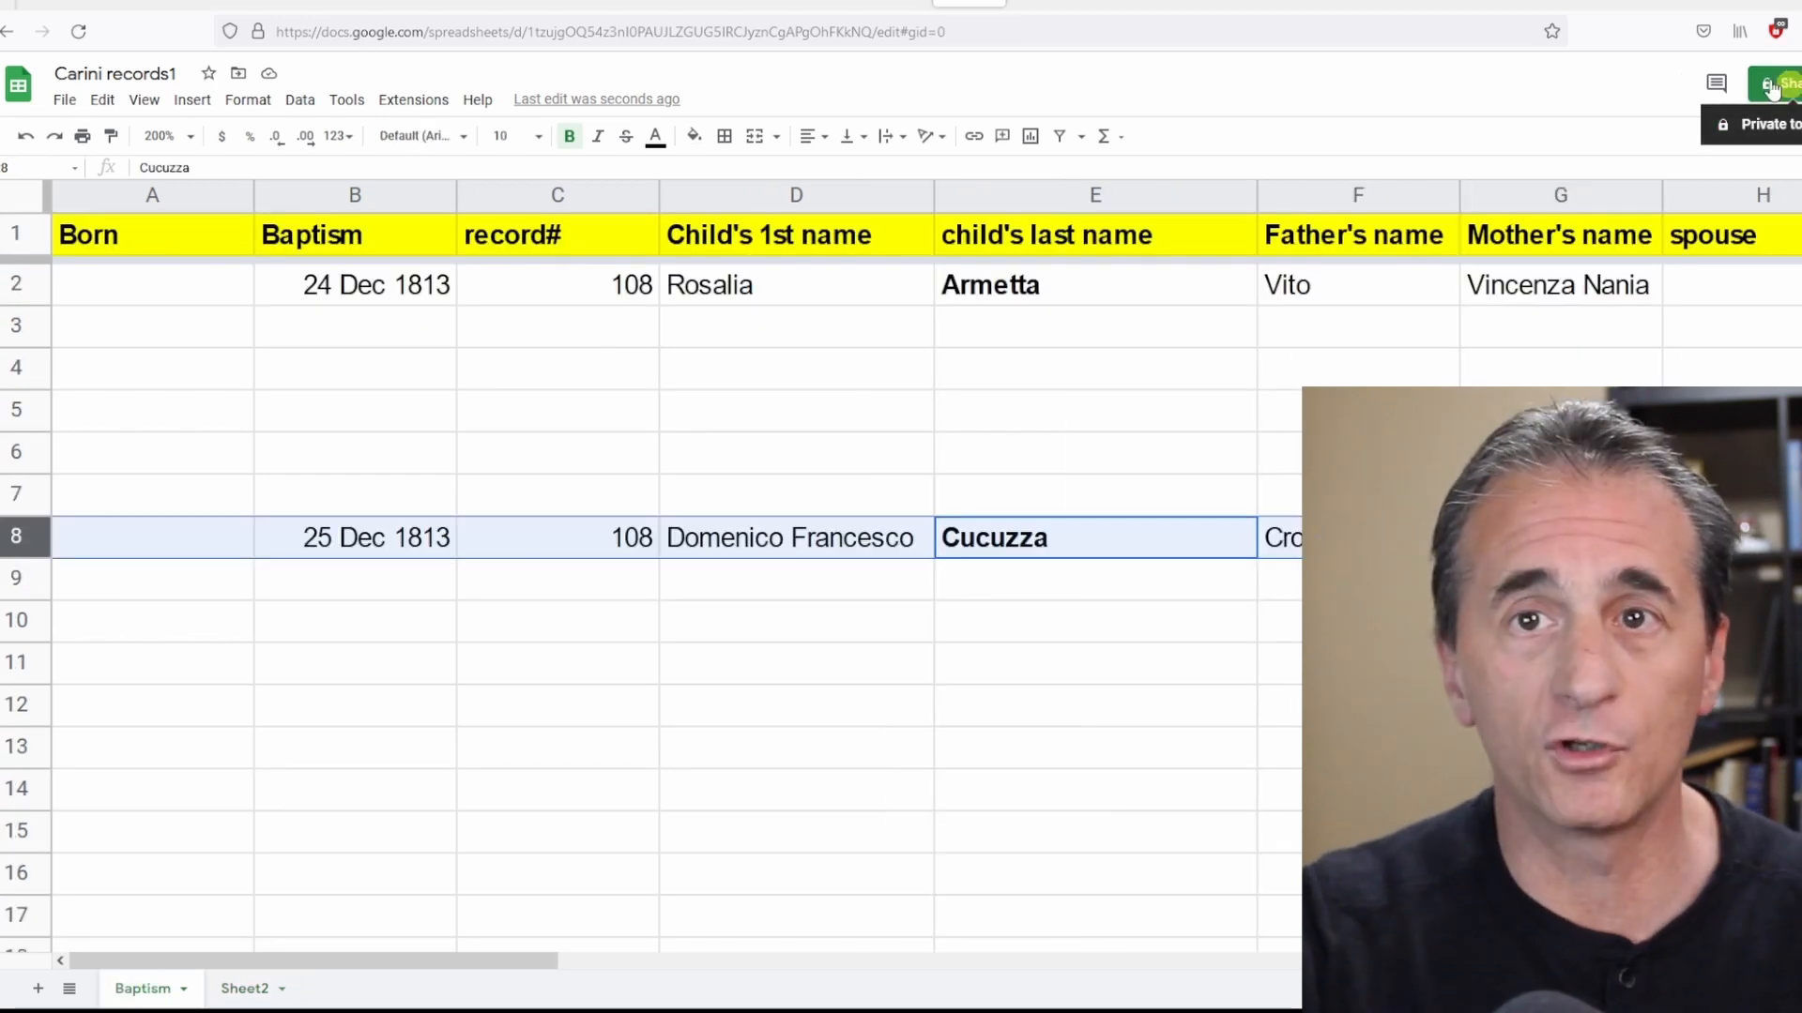
left_click(1047, 6)
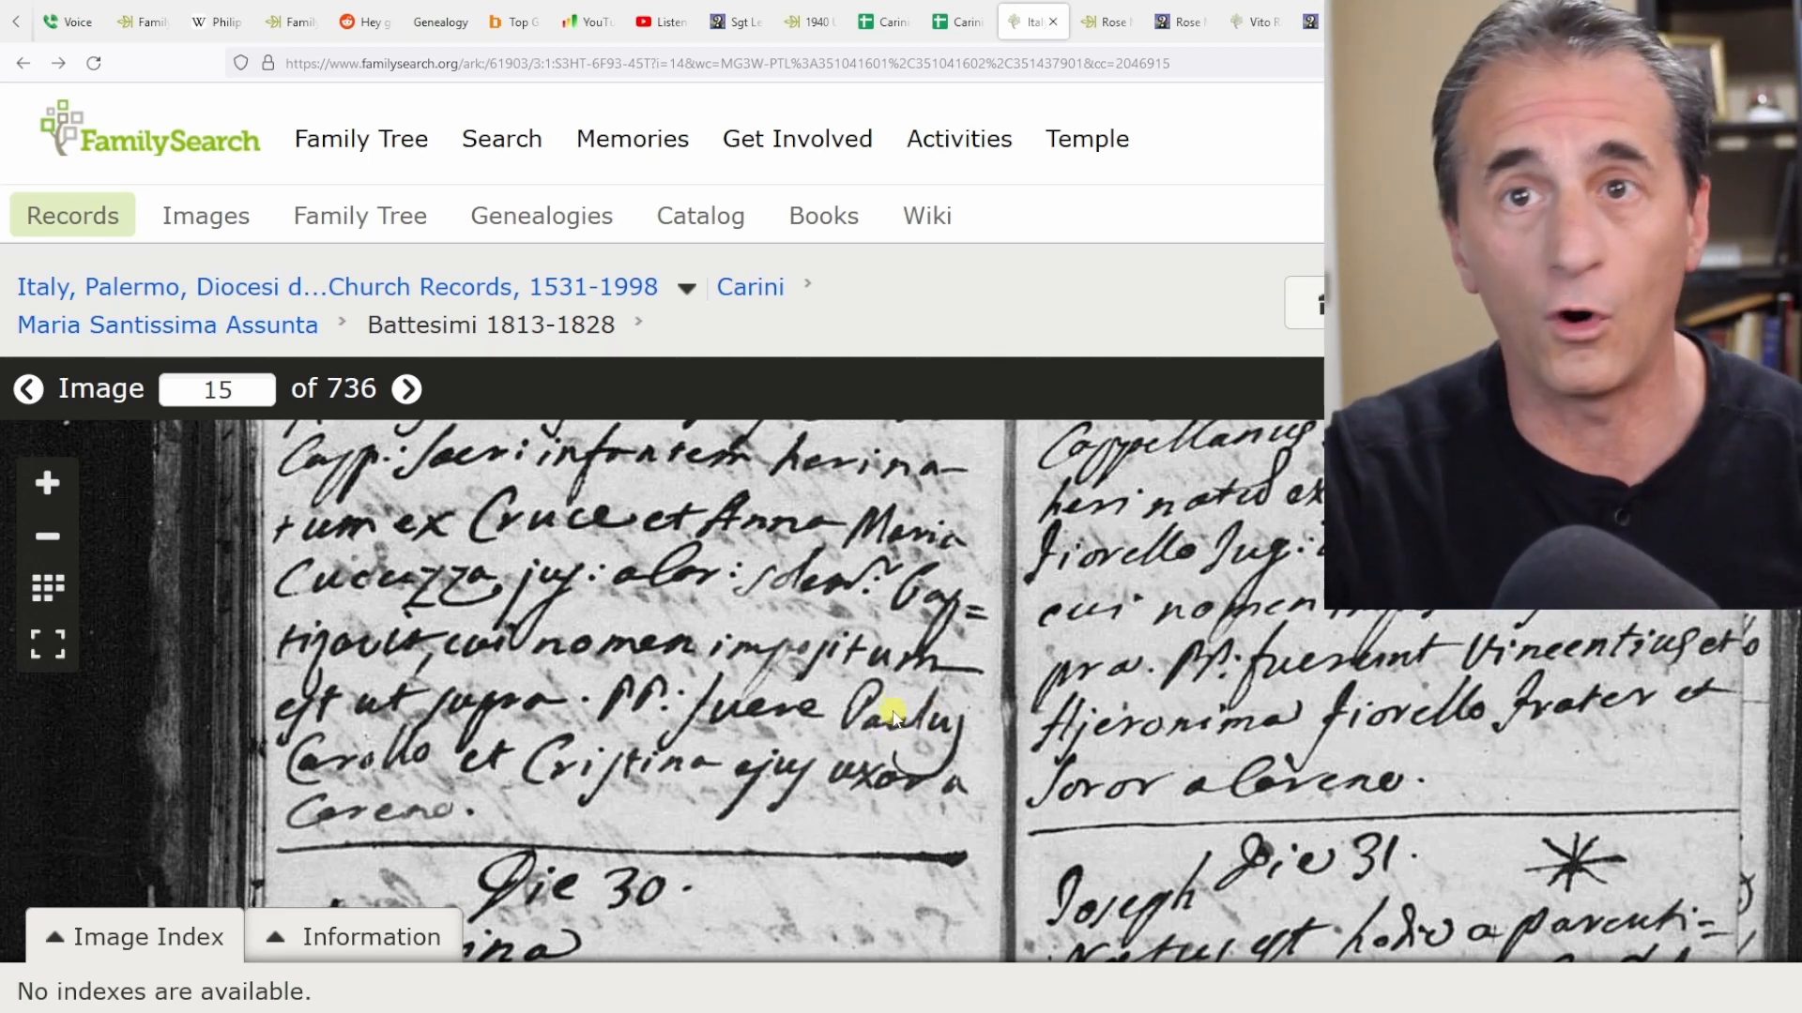
left_click(48, 483)
left_click(46, 533)
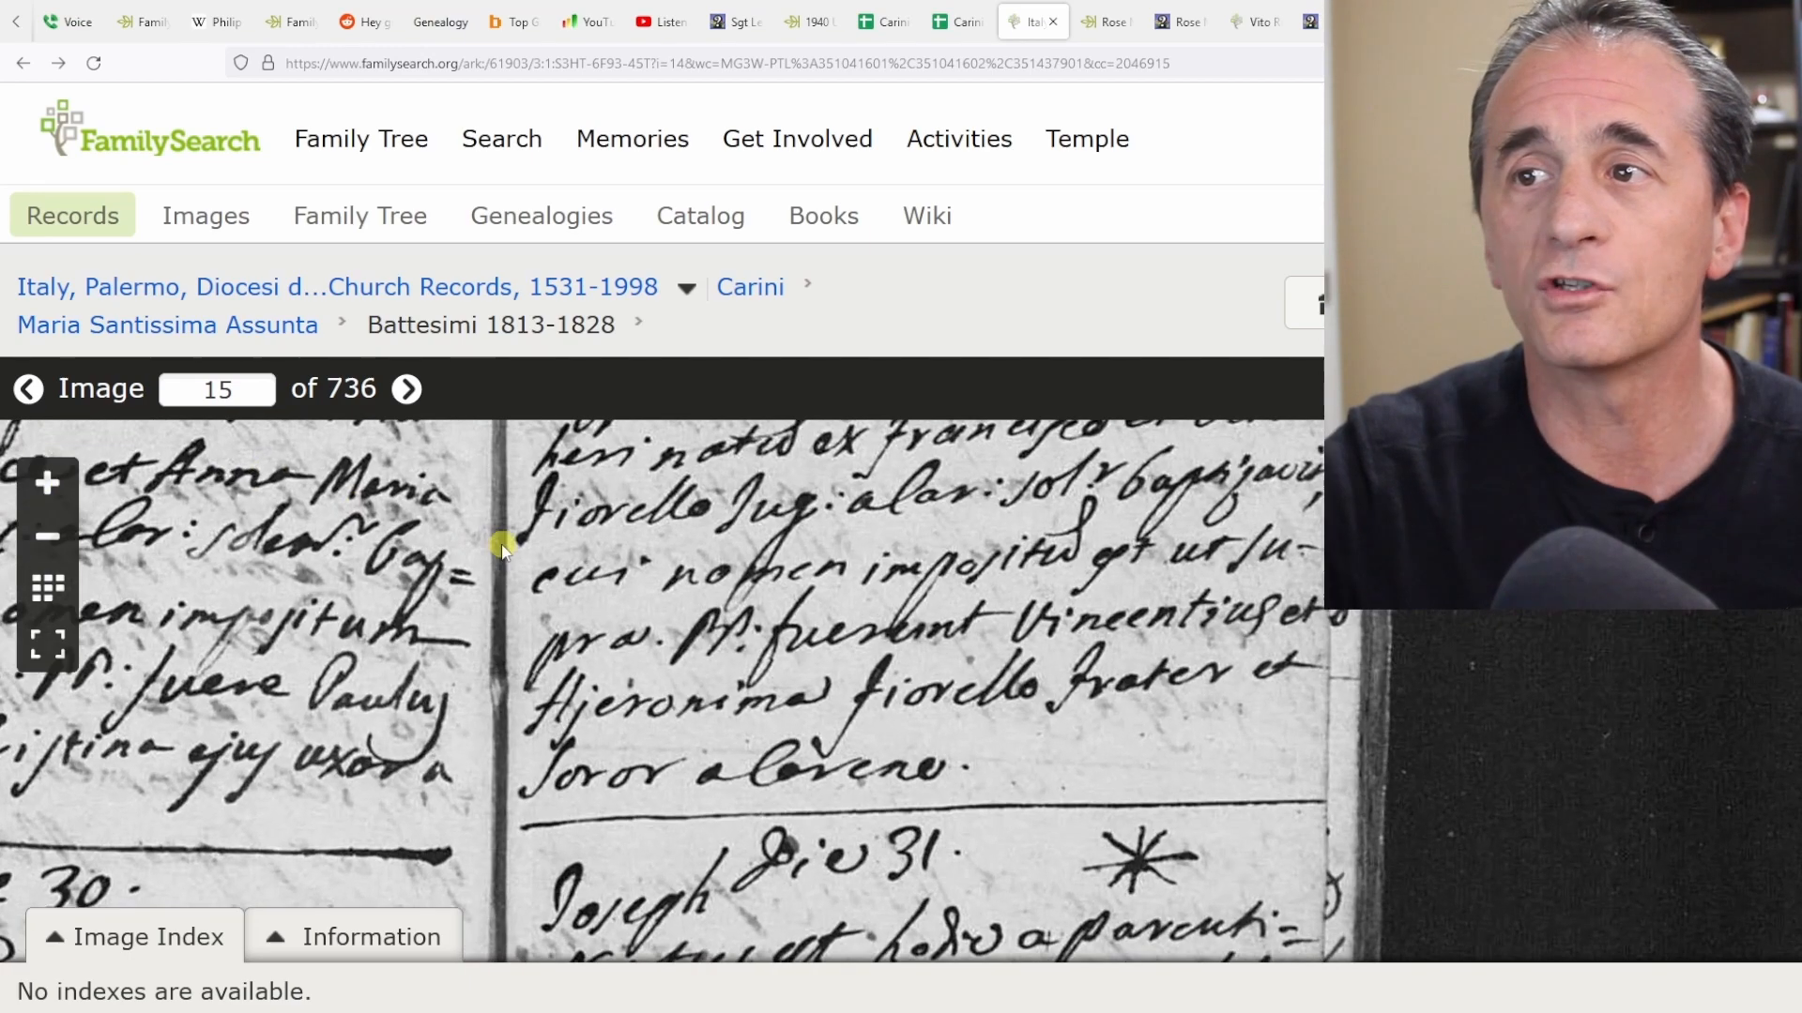
left_click_drag(503, 543, 662, 688)
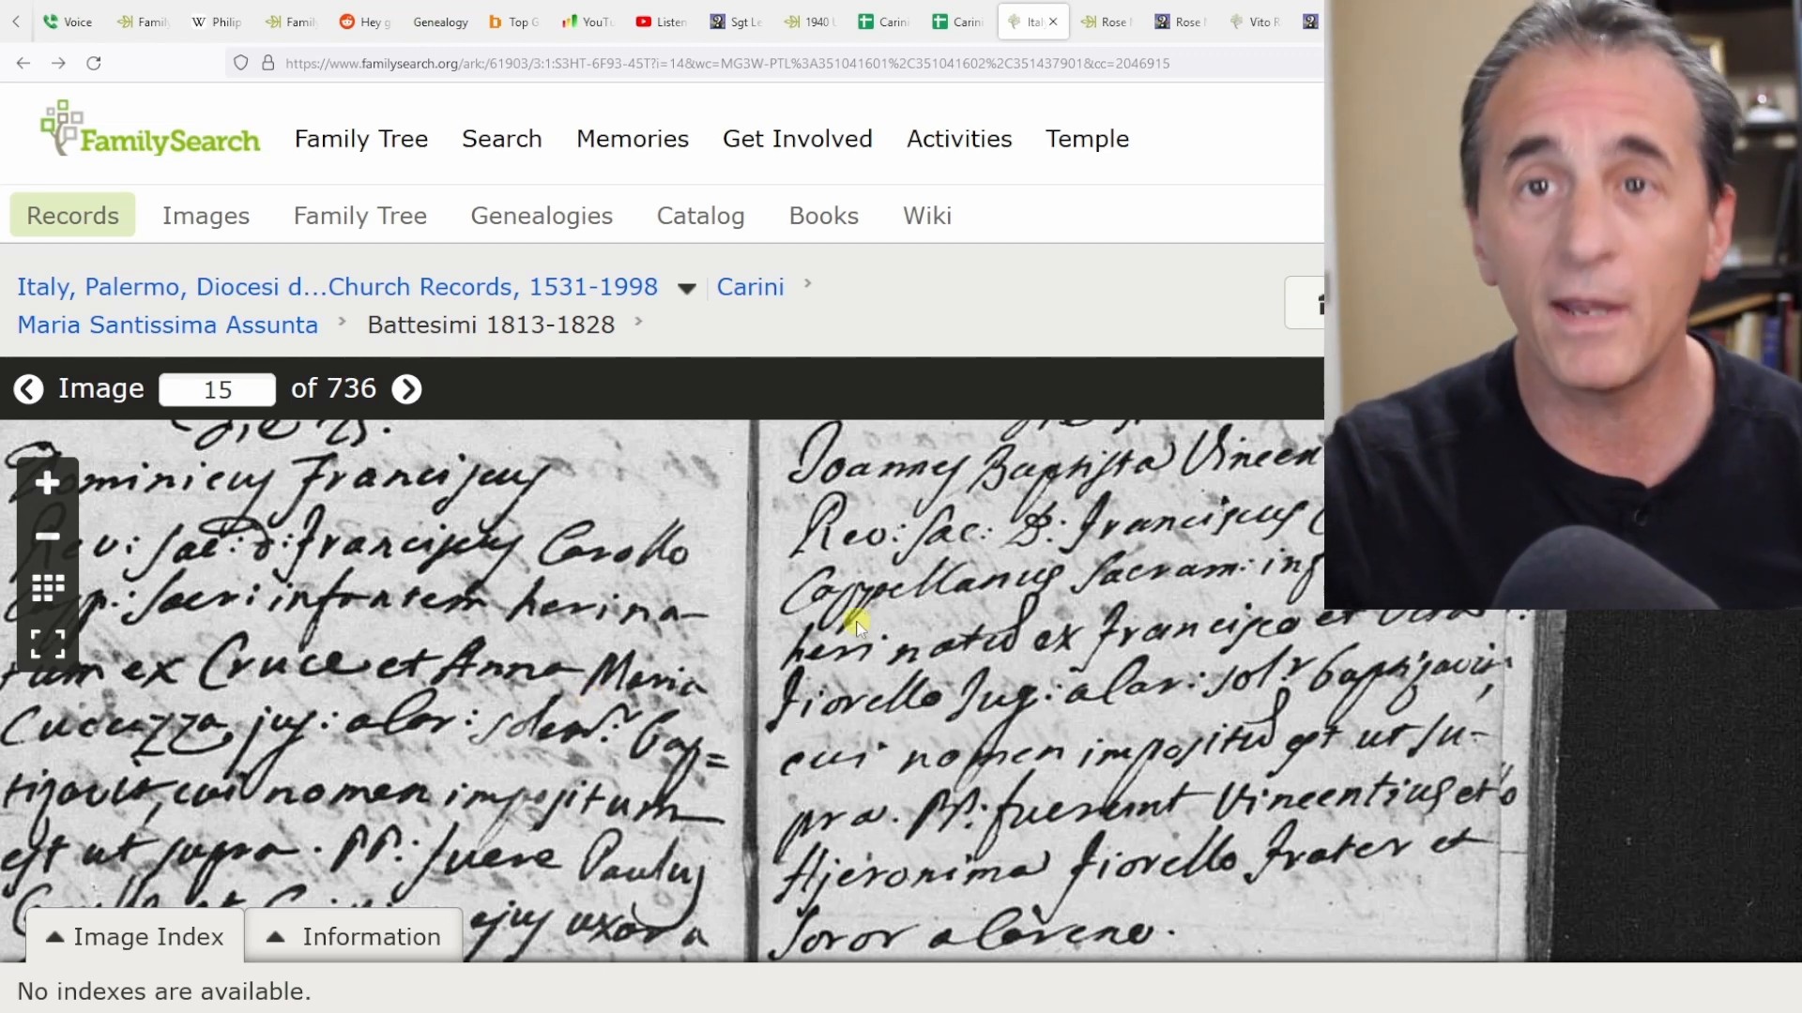
left_click_drag(736, 582, 921, 611)
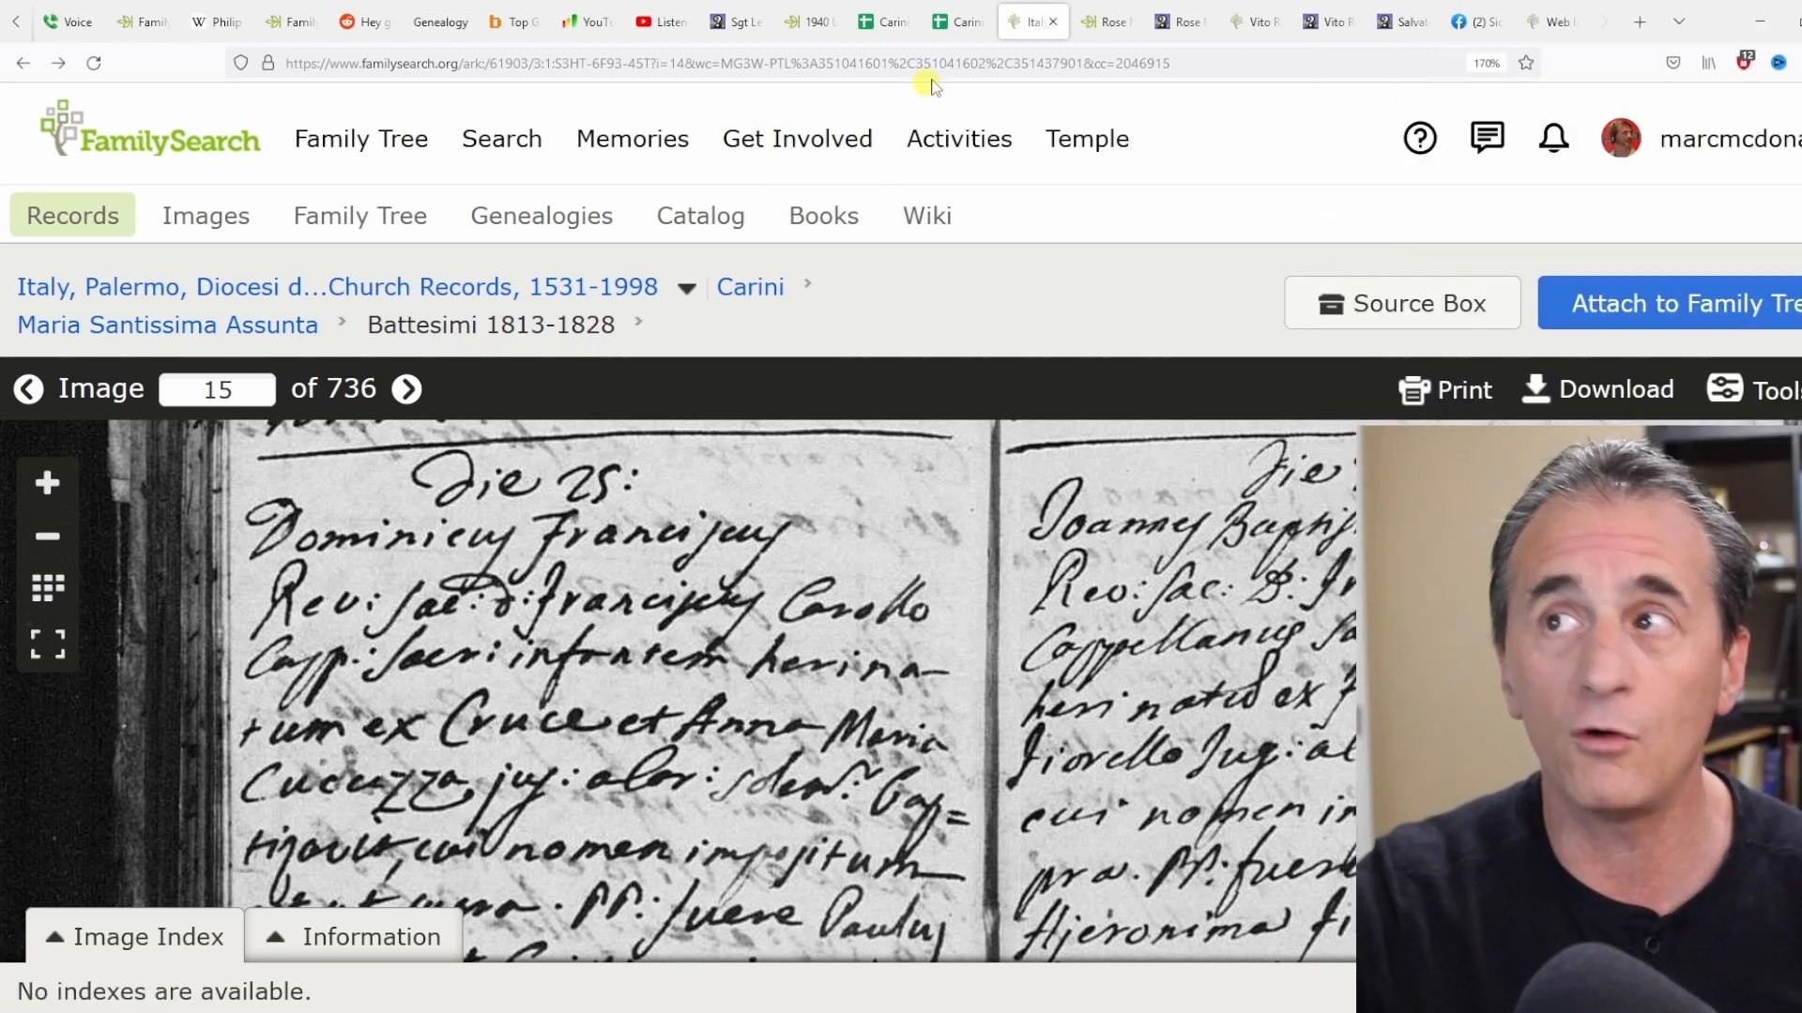
Switch back to the Carini records1 spreadsheet and open its sharing settings.
left_click(955, 23)
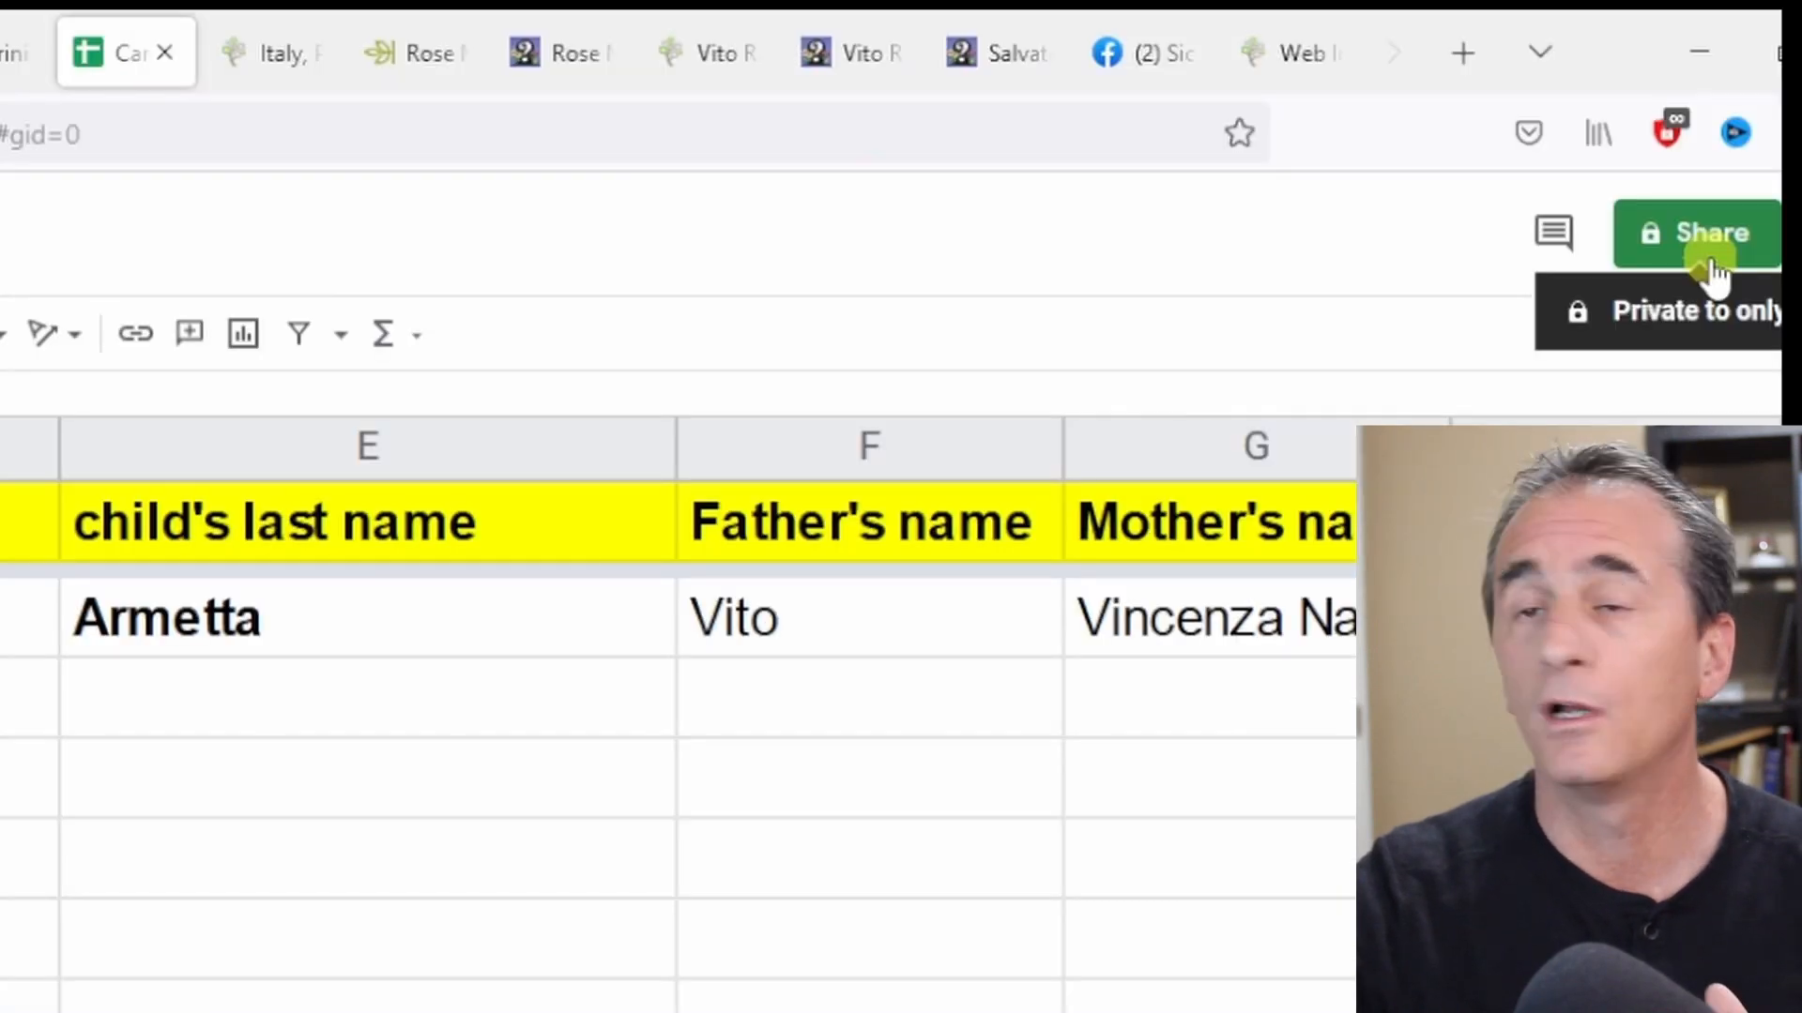
left_click(1643, 265)
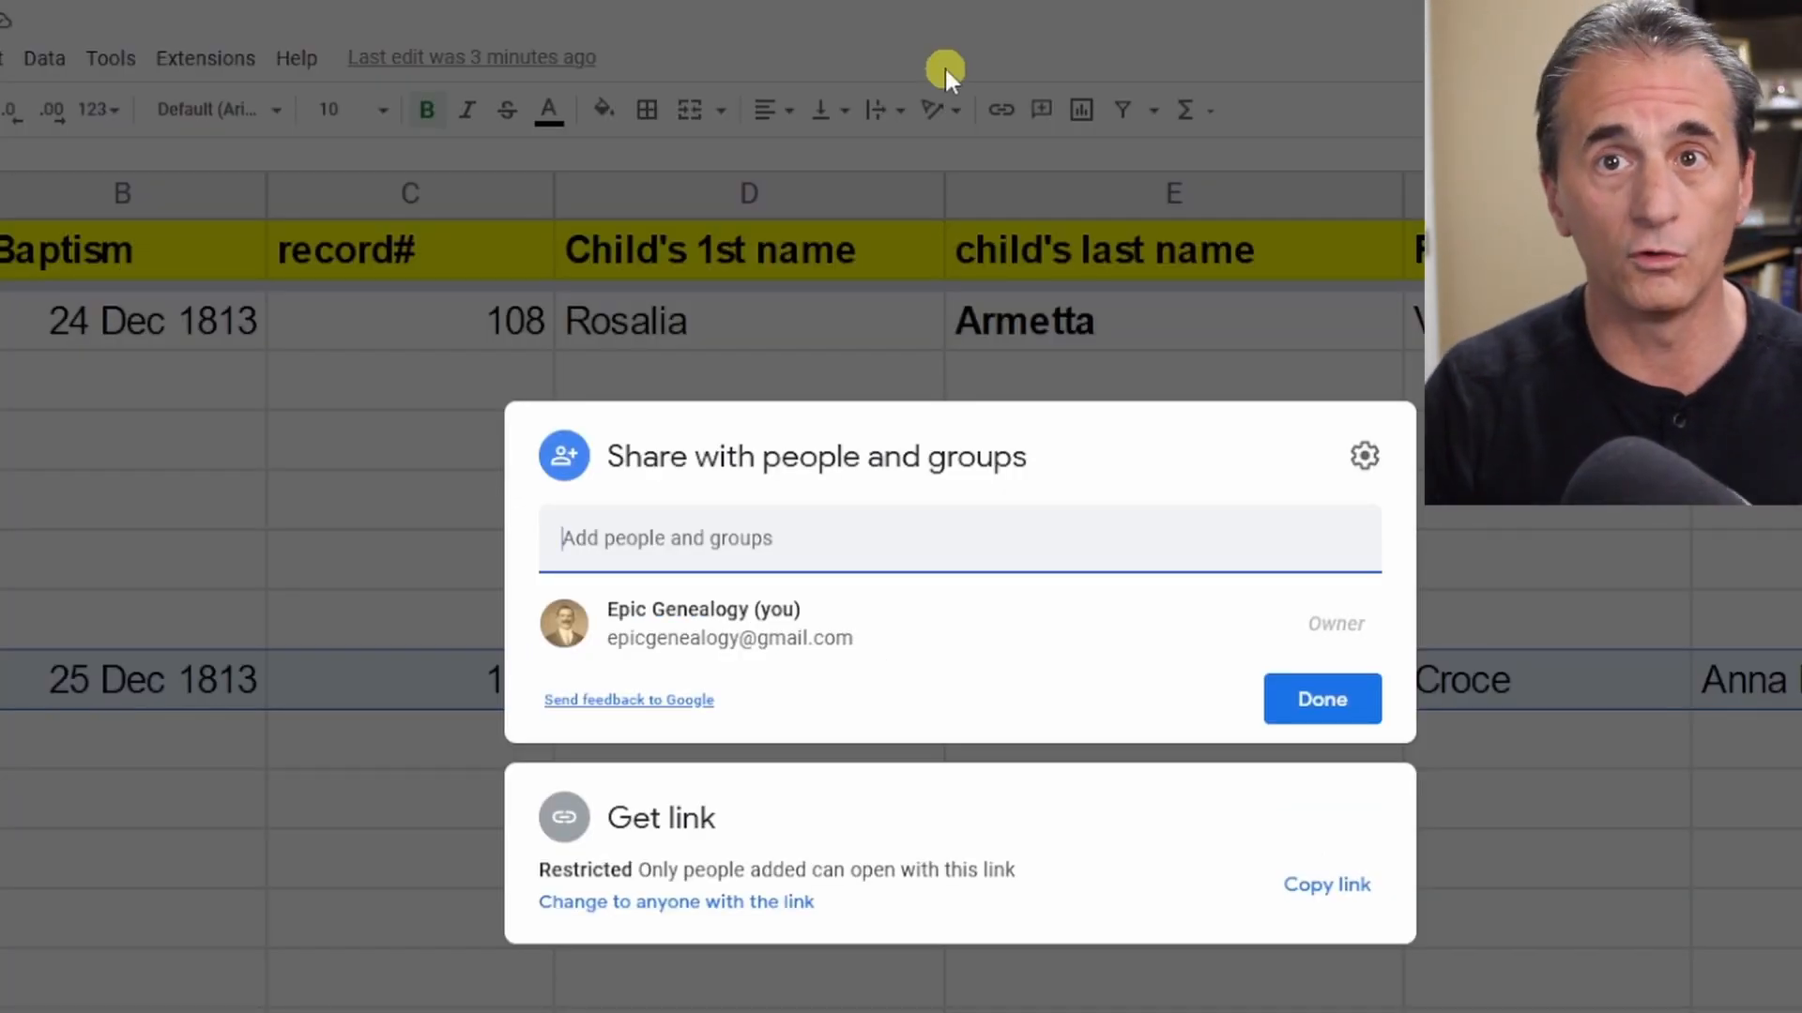
mouse_move(861, 633)
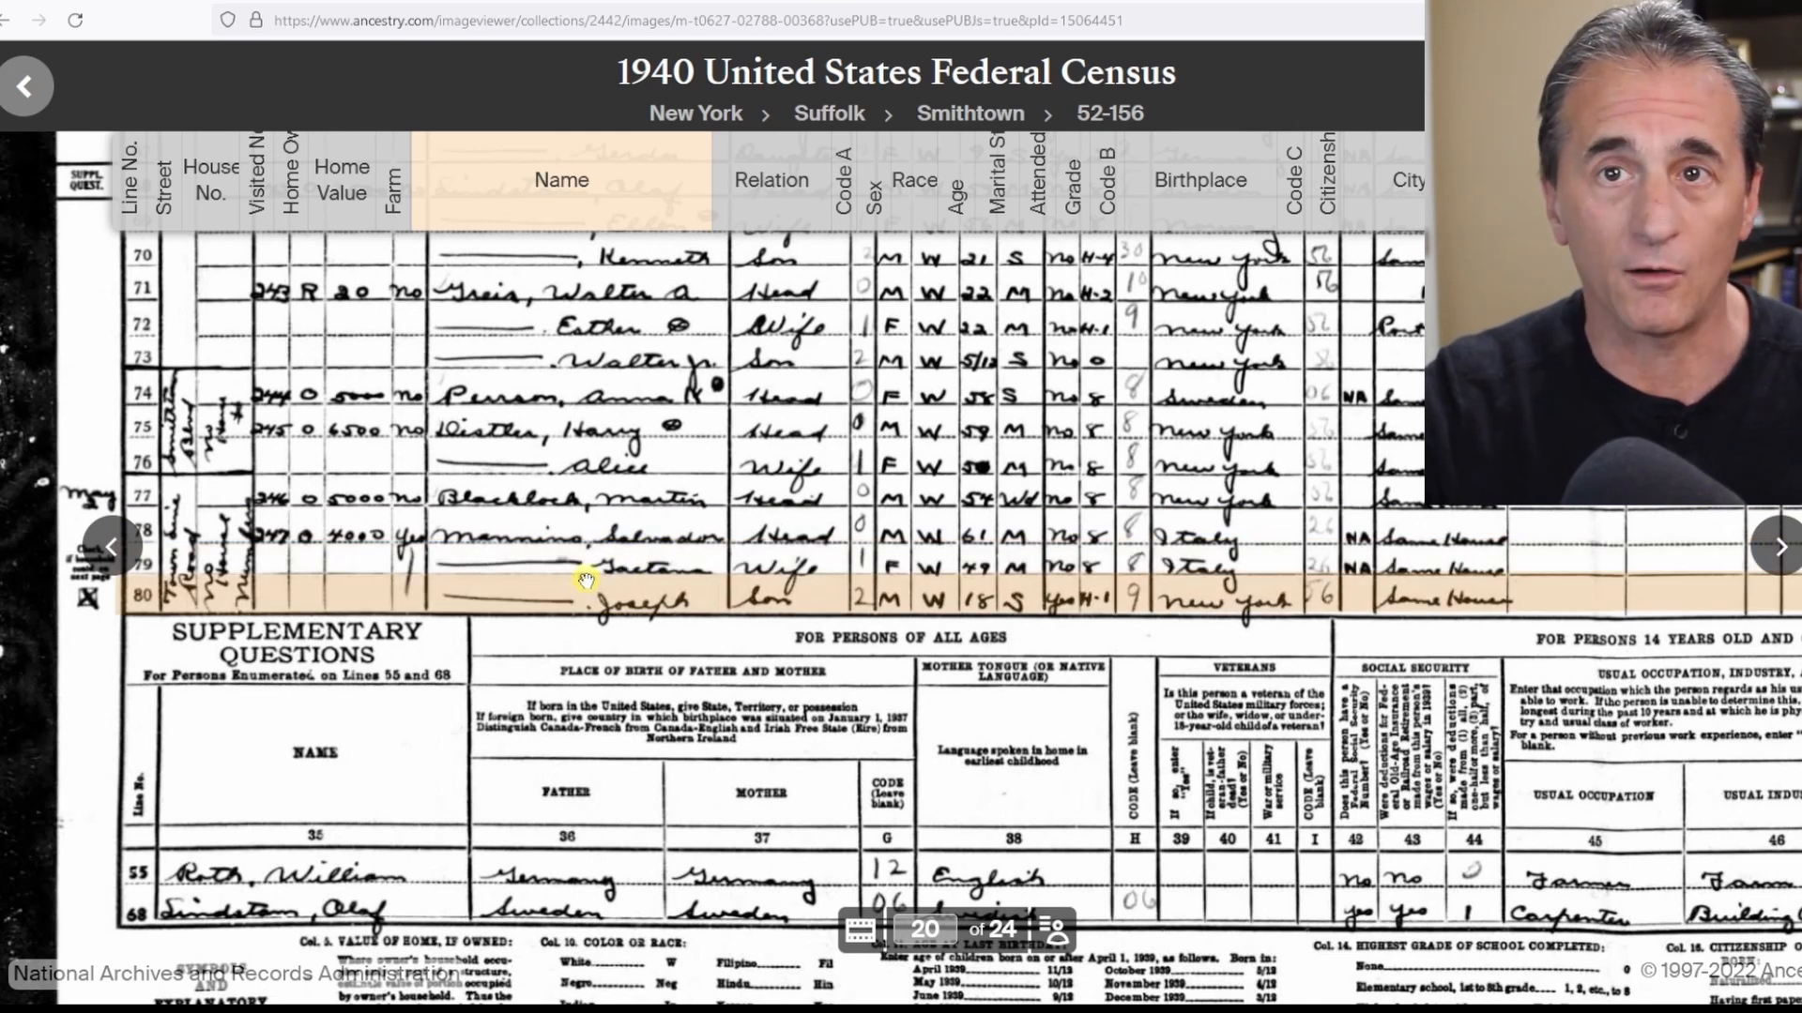
Browse the 1940 census image and the Carini-Docs marriage and Baptism sheets.
mouse_move(653, 583)
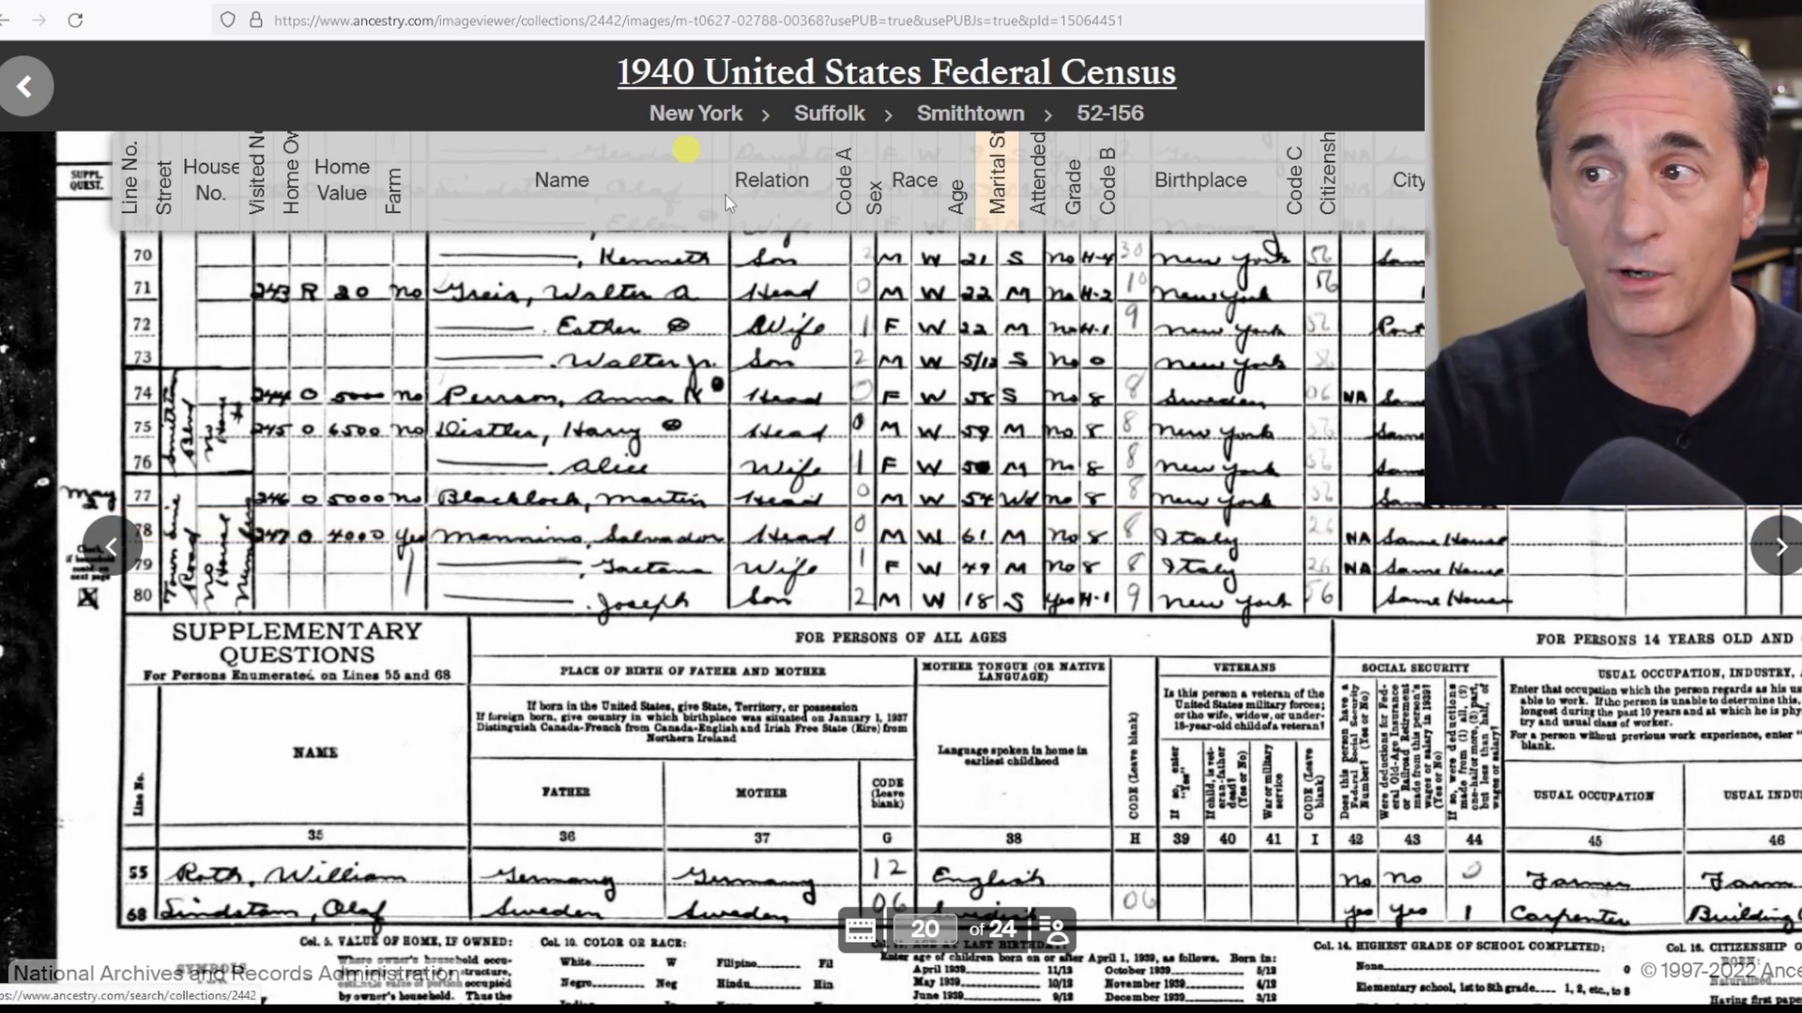
mouse_move(984, 560)
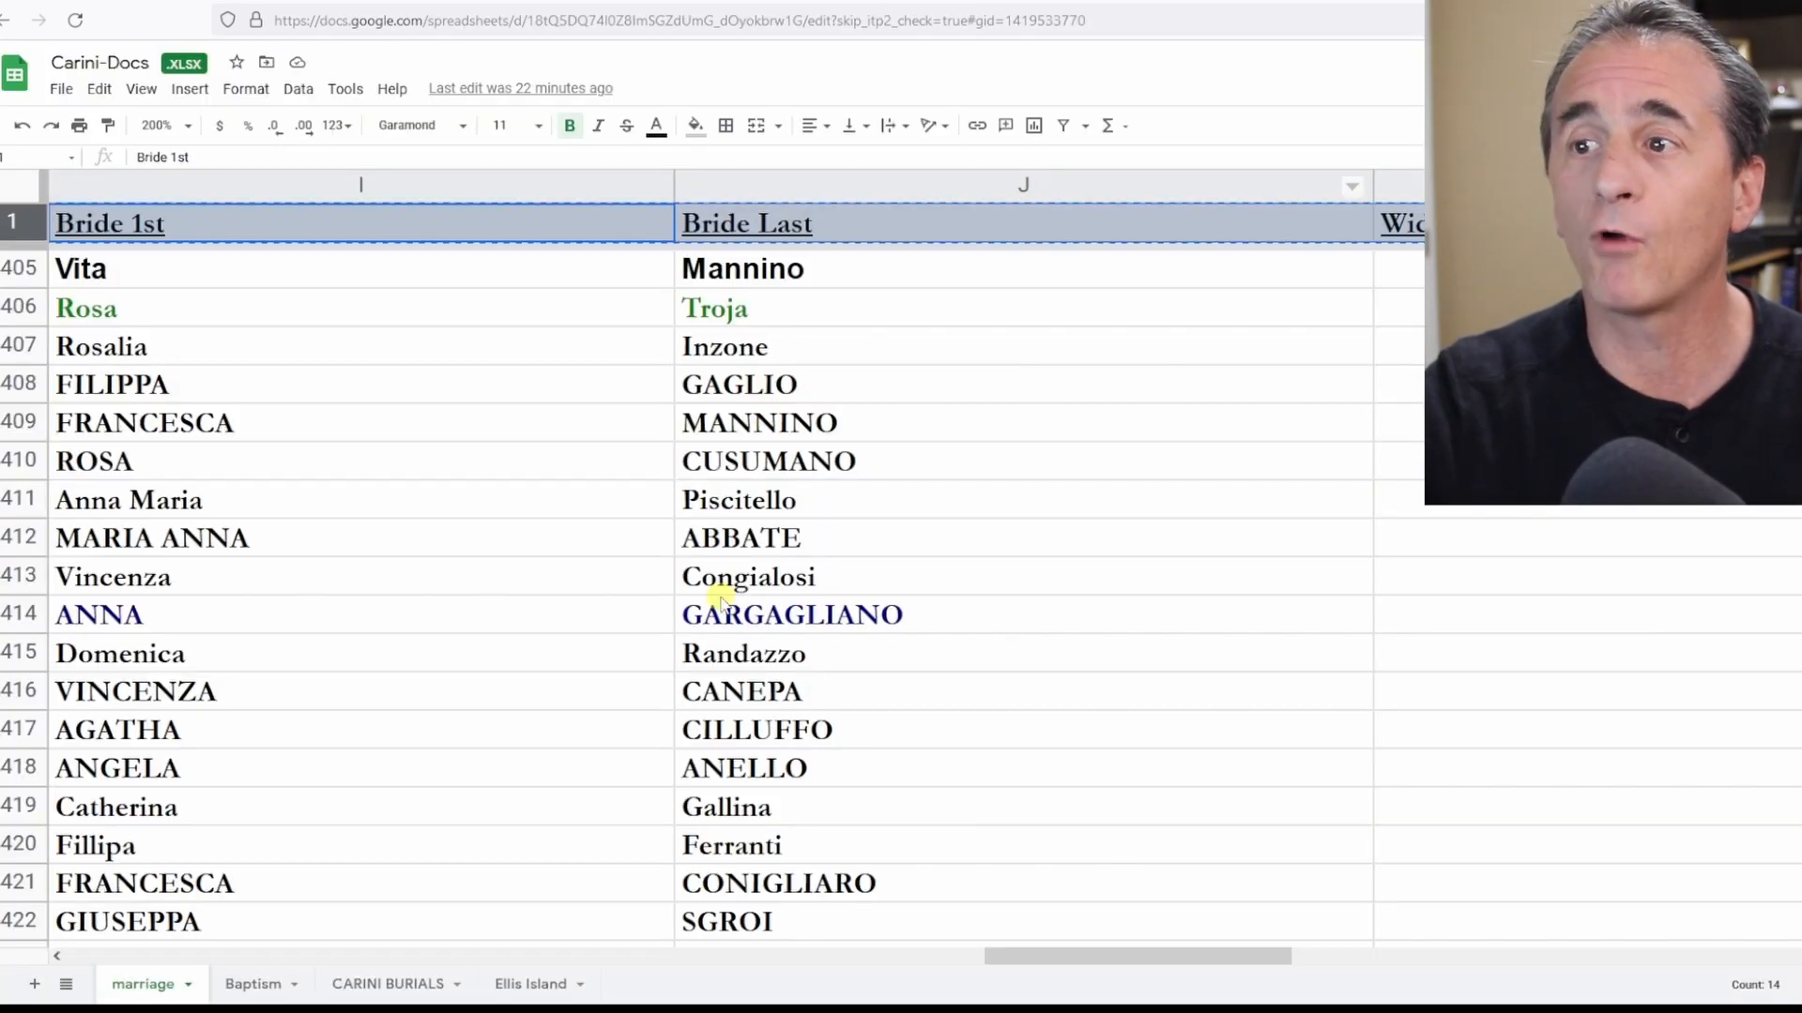
scroll(615, 521, "left", 5)
scroll(615, 521, "down", 3)
scroll(614, 521, "down", 7)
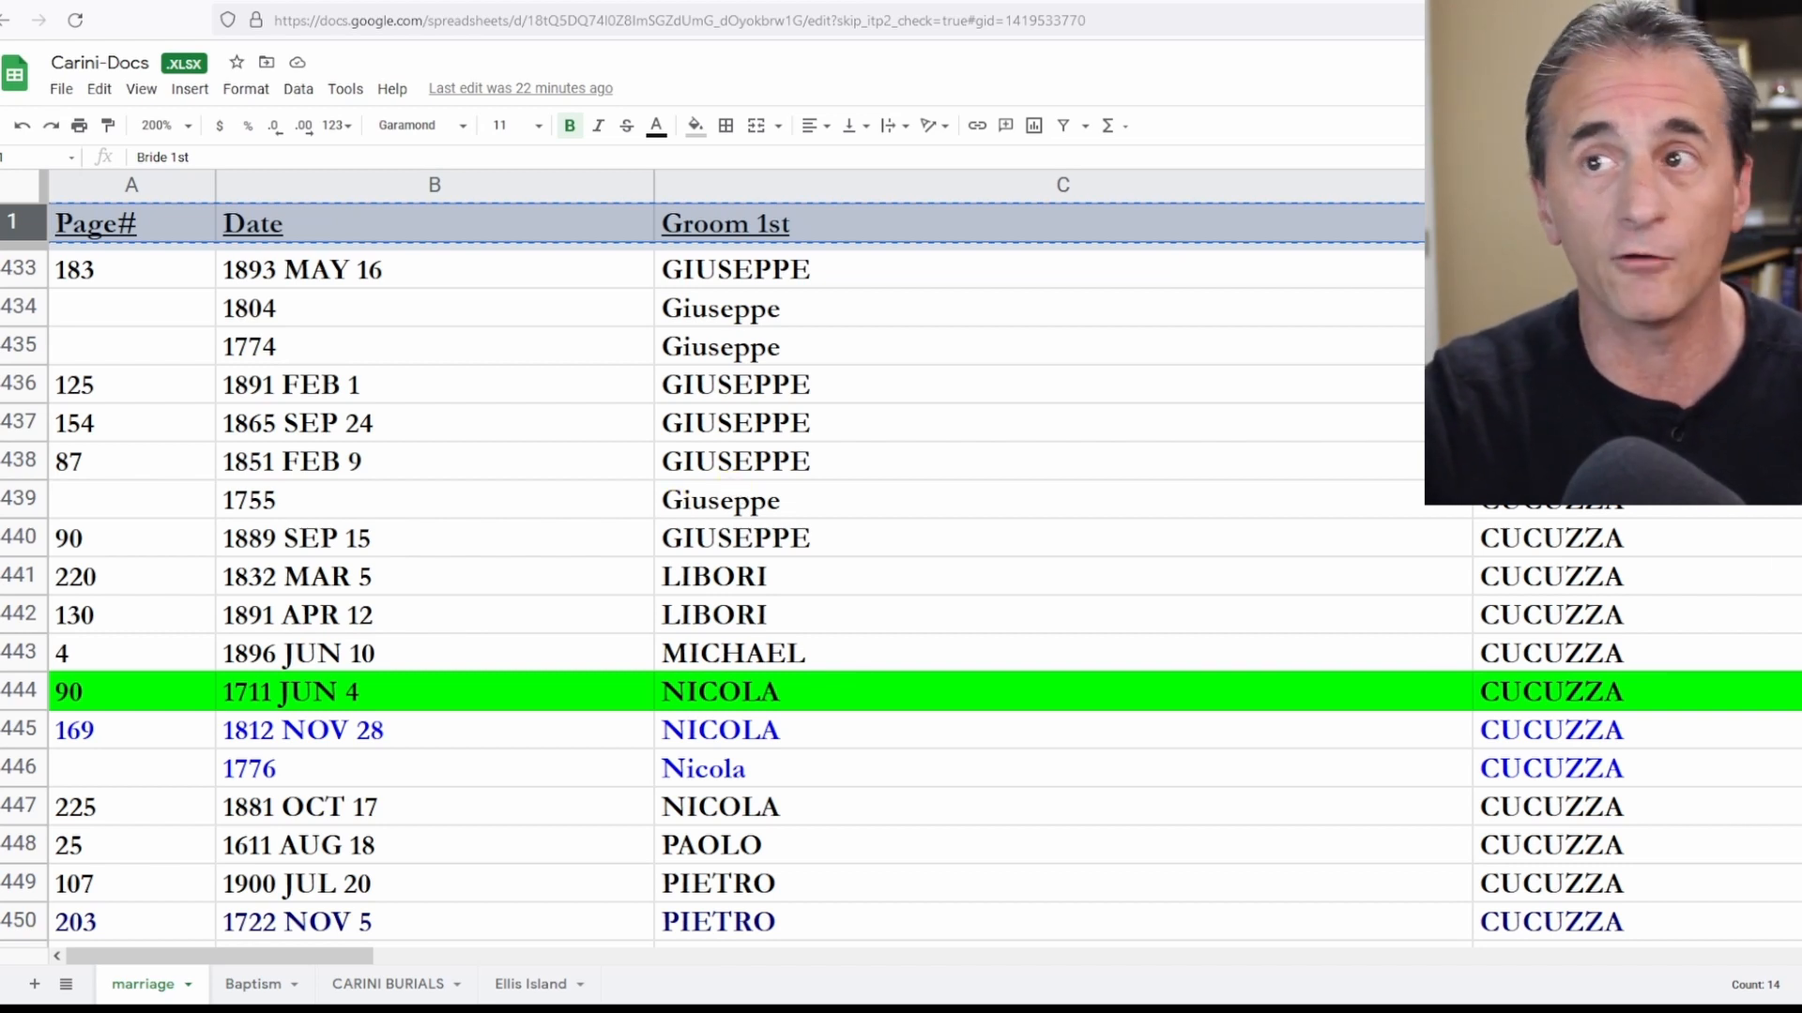
left_click(823, 2)
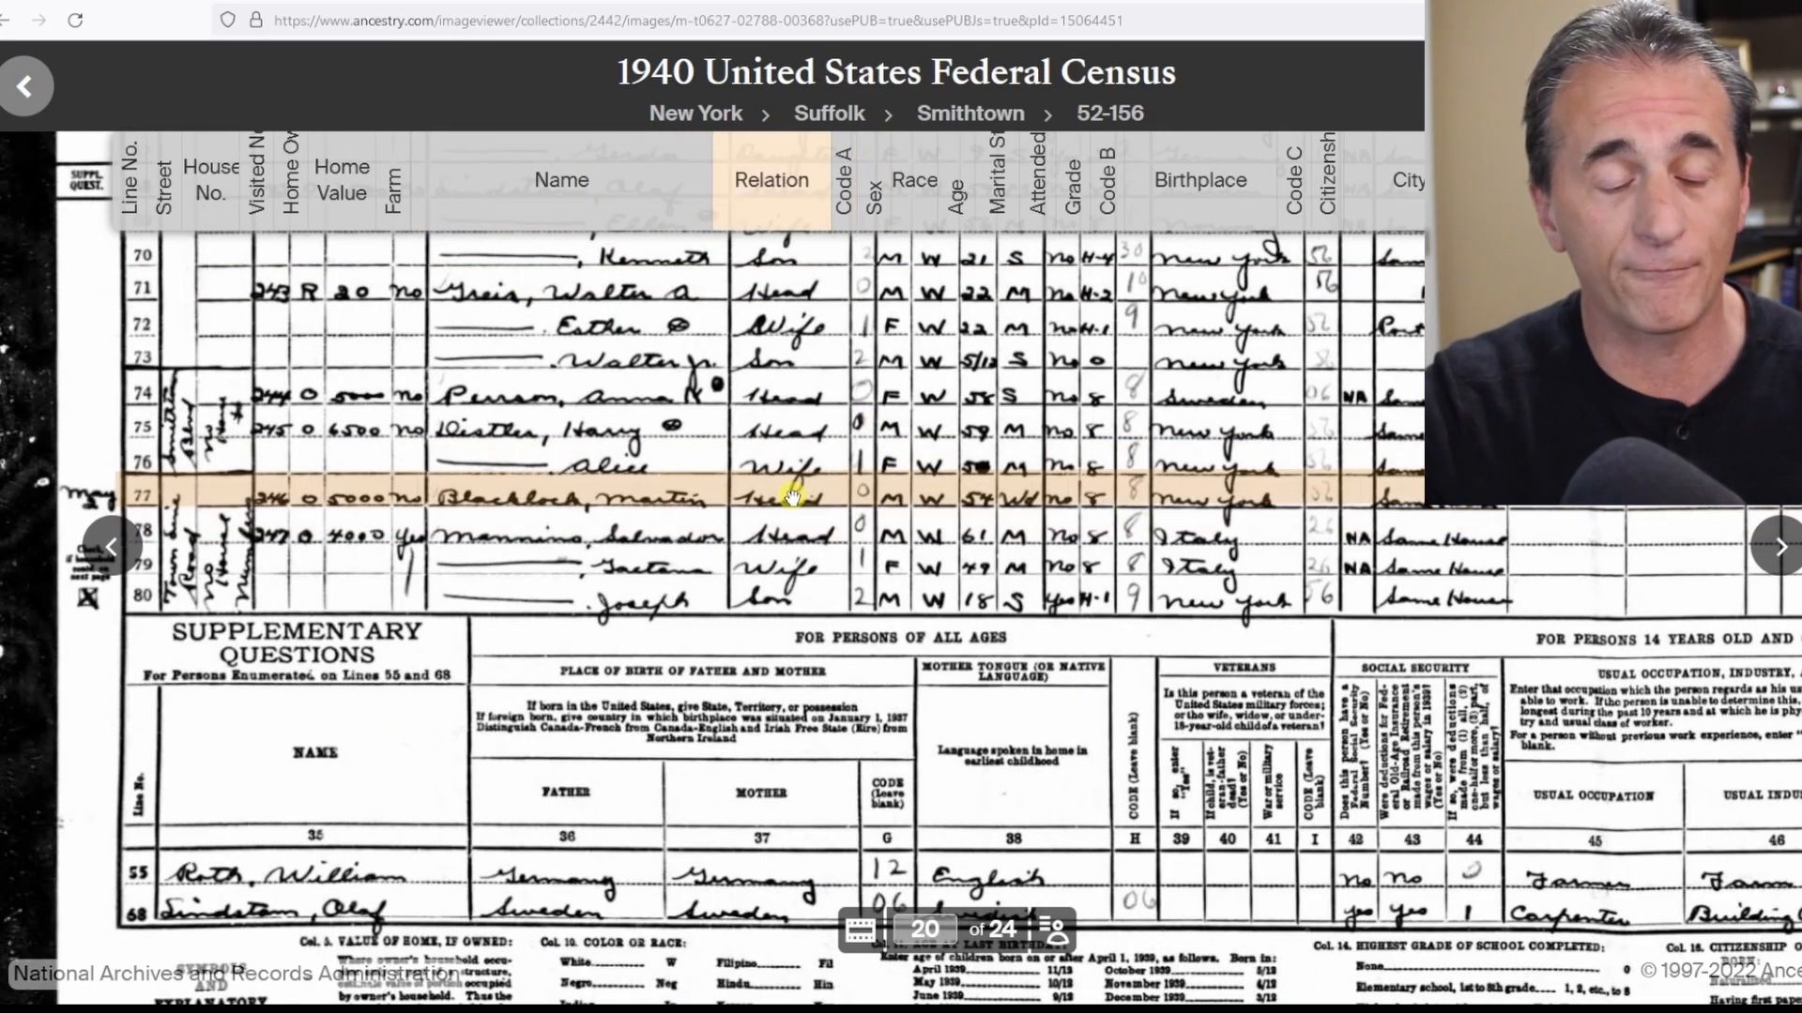
mouse_move(793, 497)
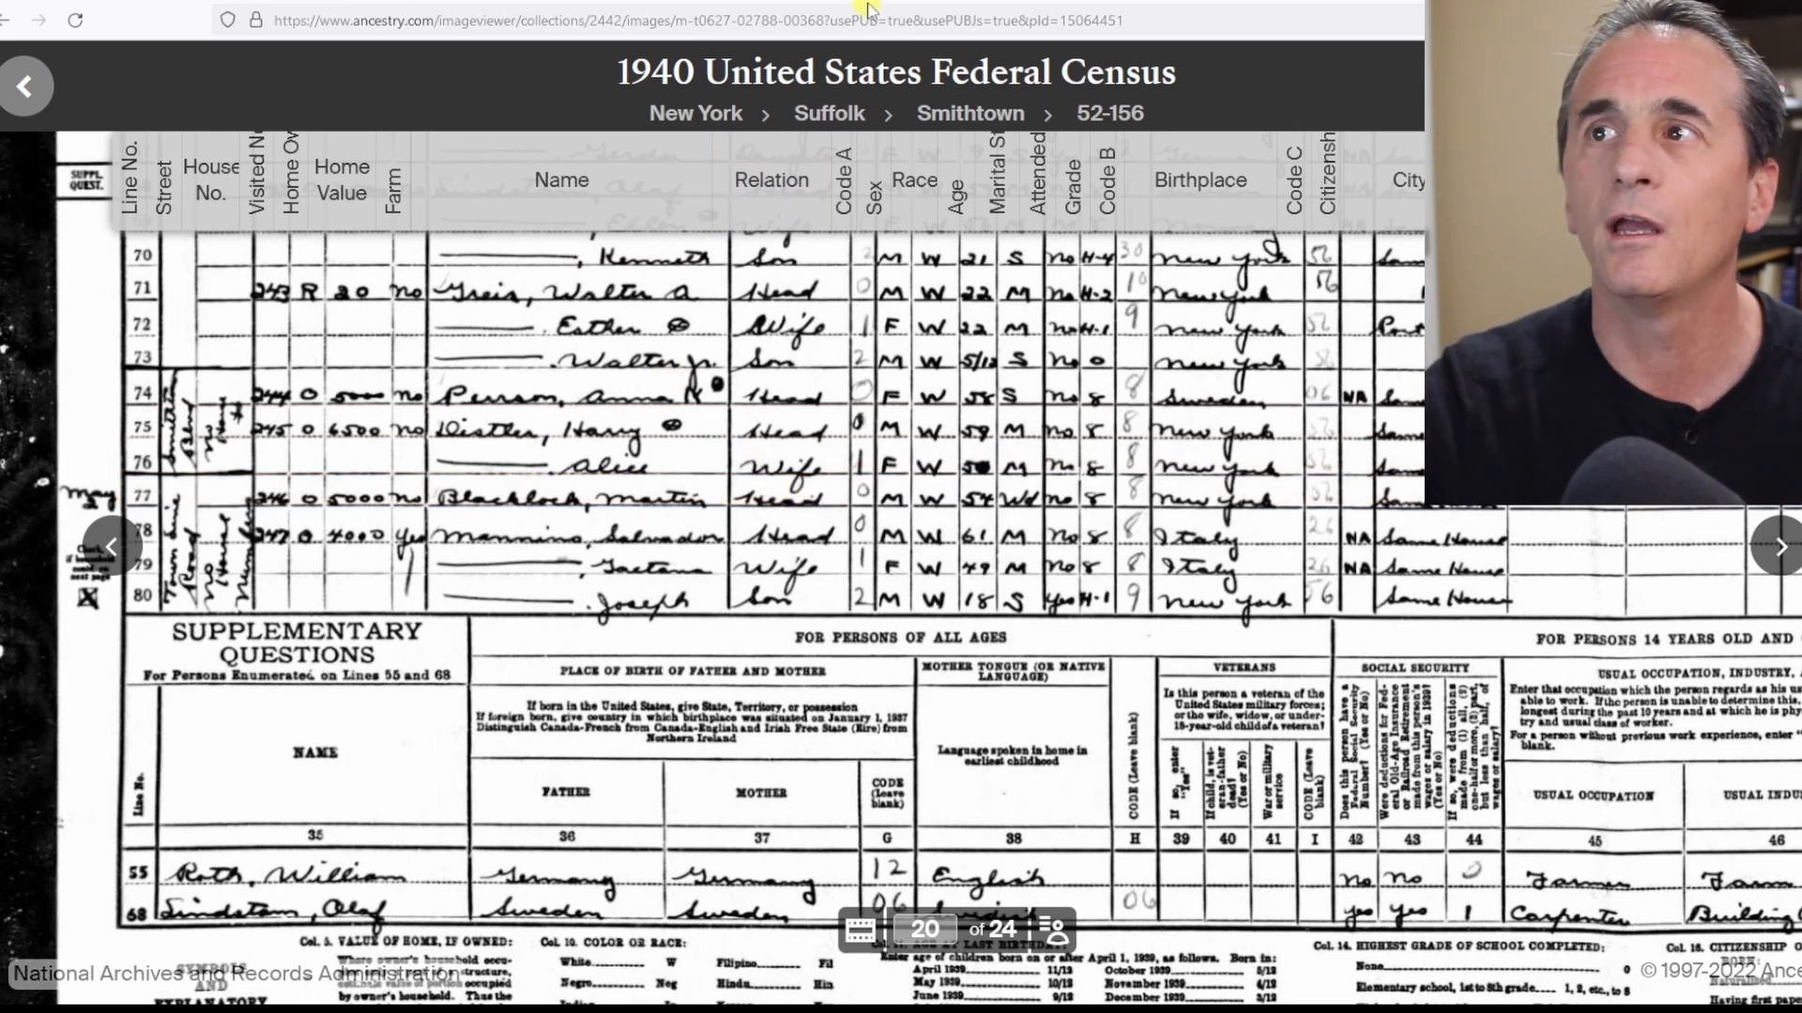
left_click(901, 3)
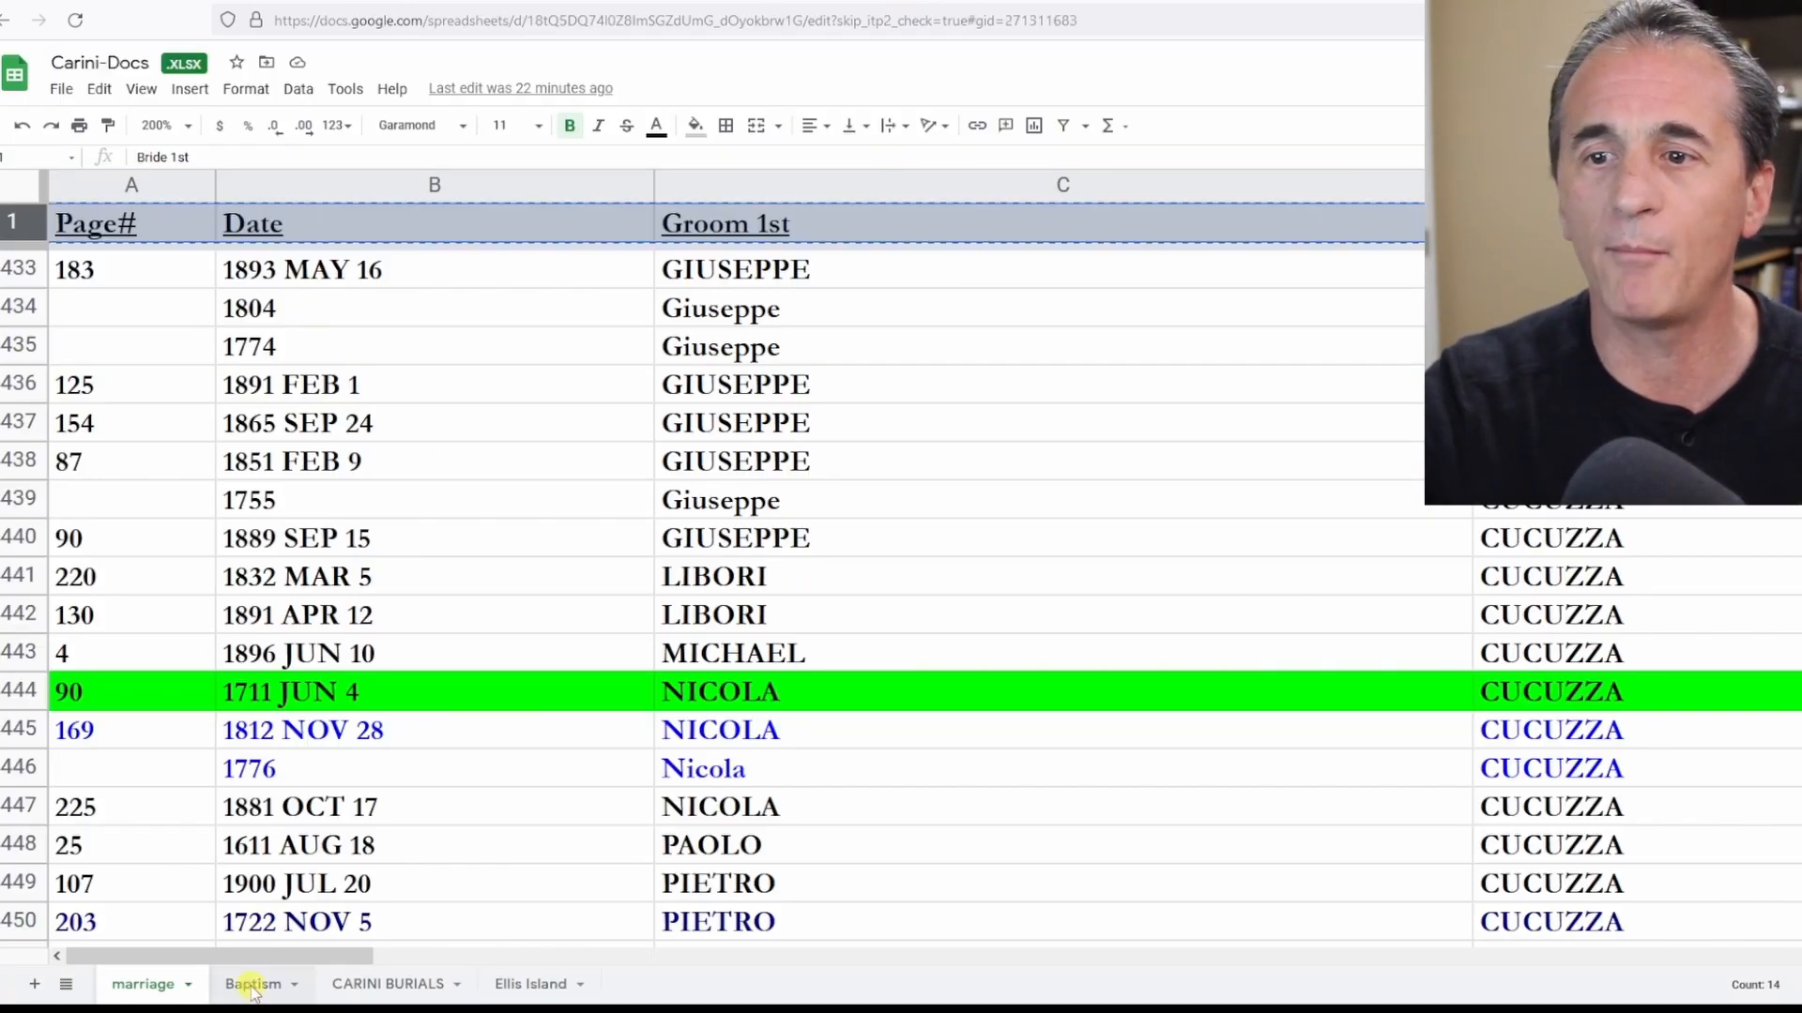
left_click(251, 985)
scroll(923, 515, "down", 6)
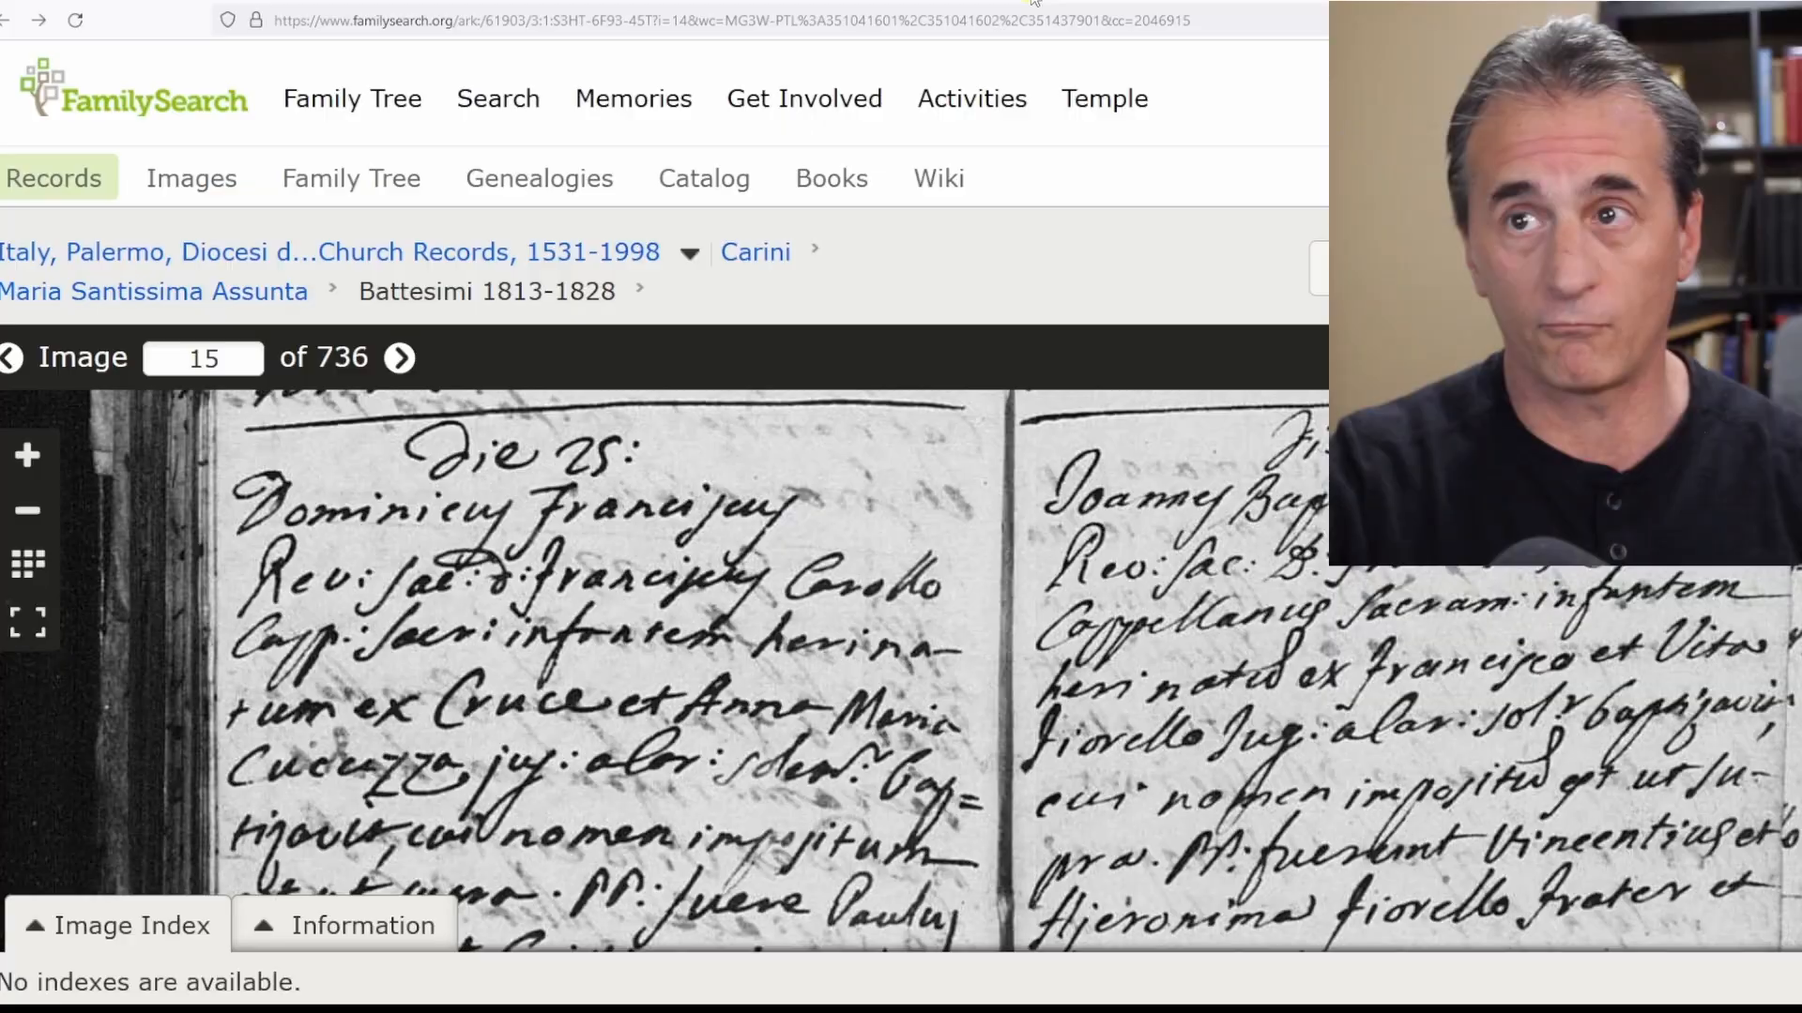
Open the FamilySearch Search menu to look for records.
left_click(488, 99)
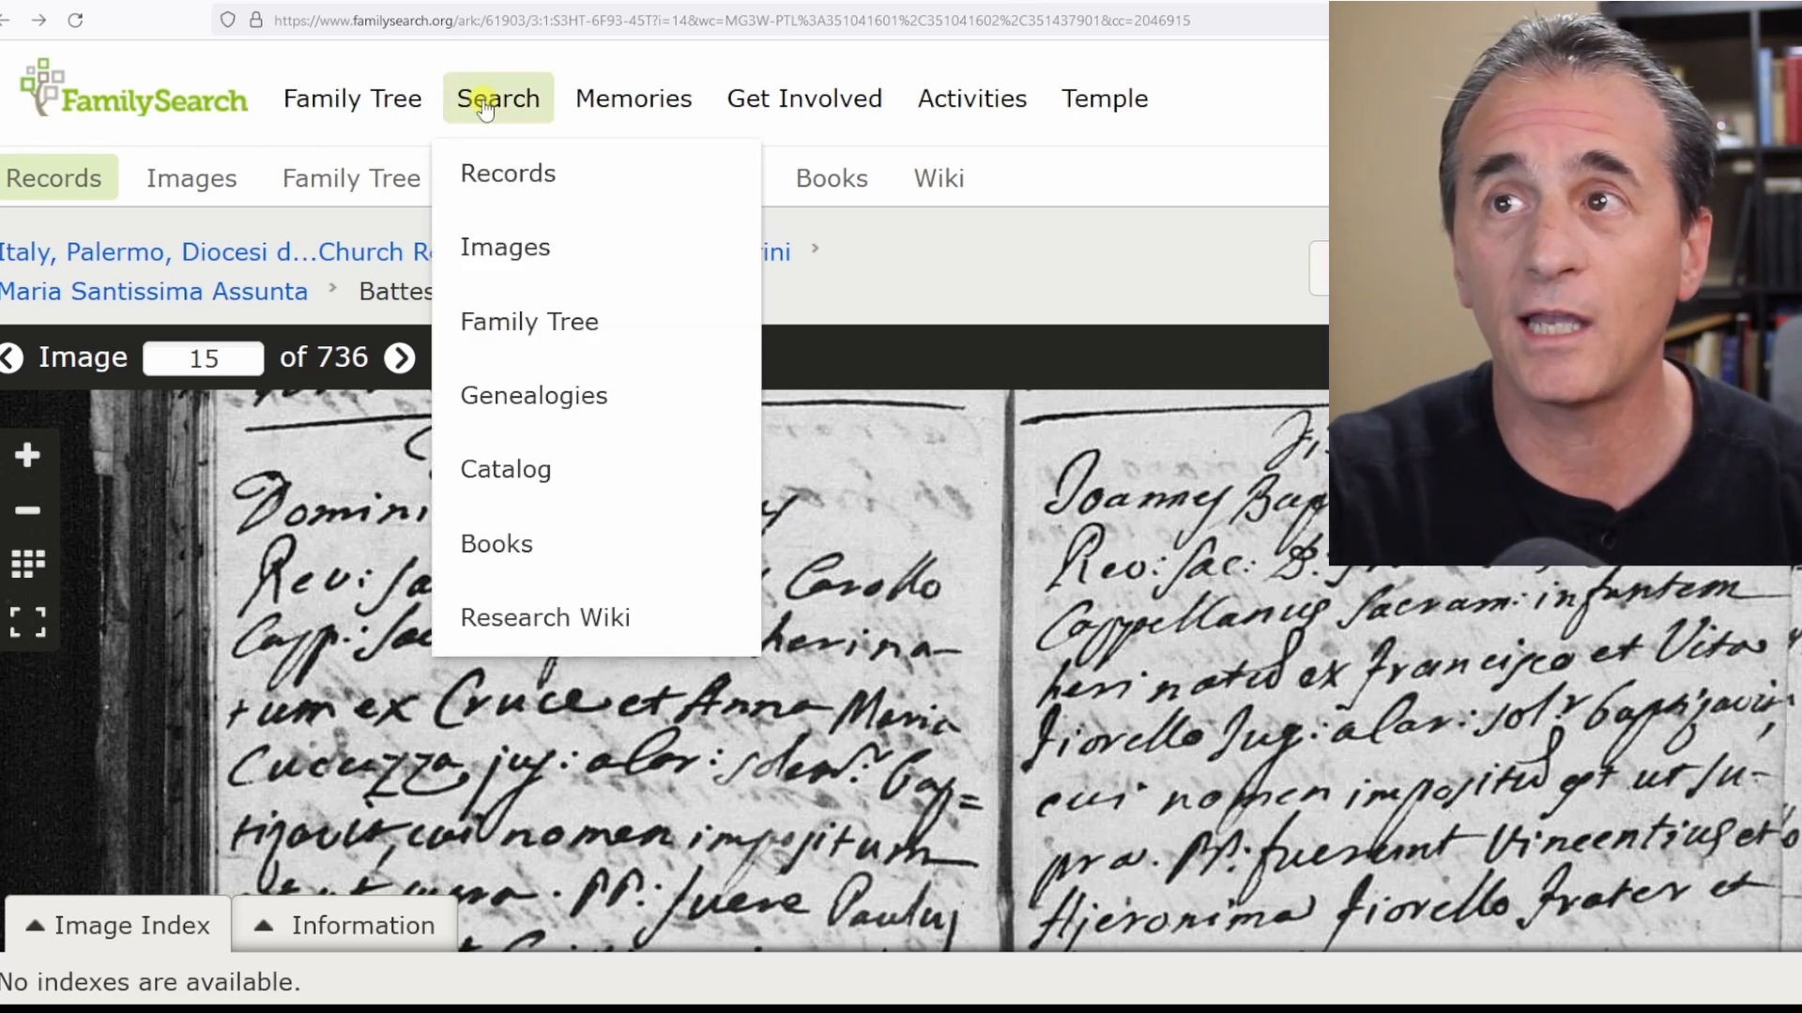